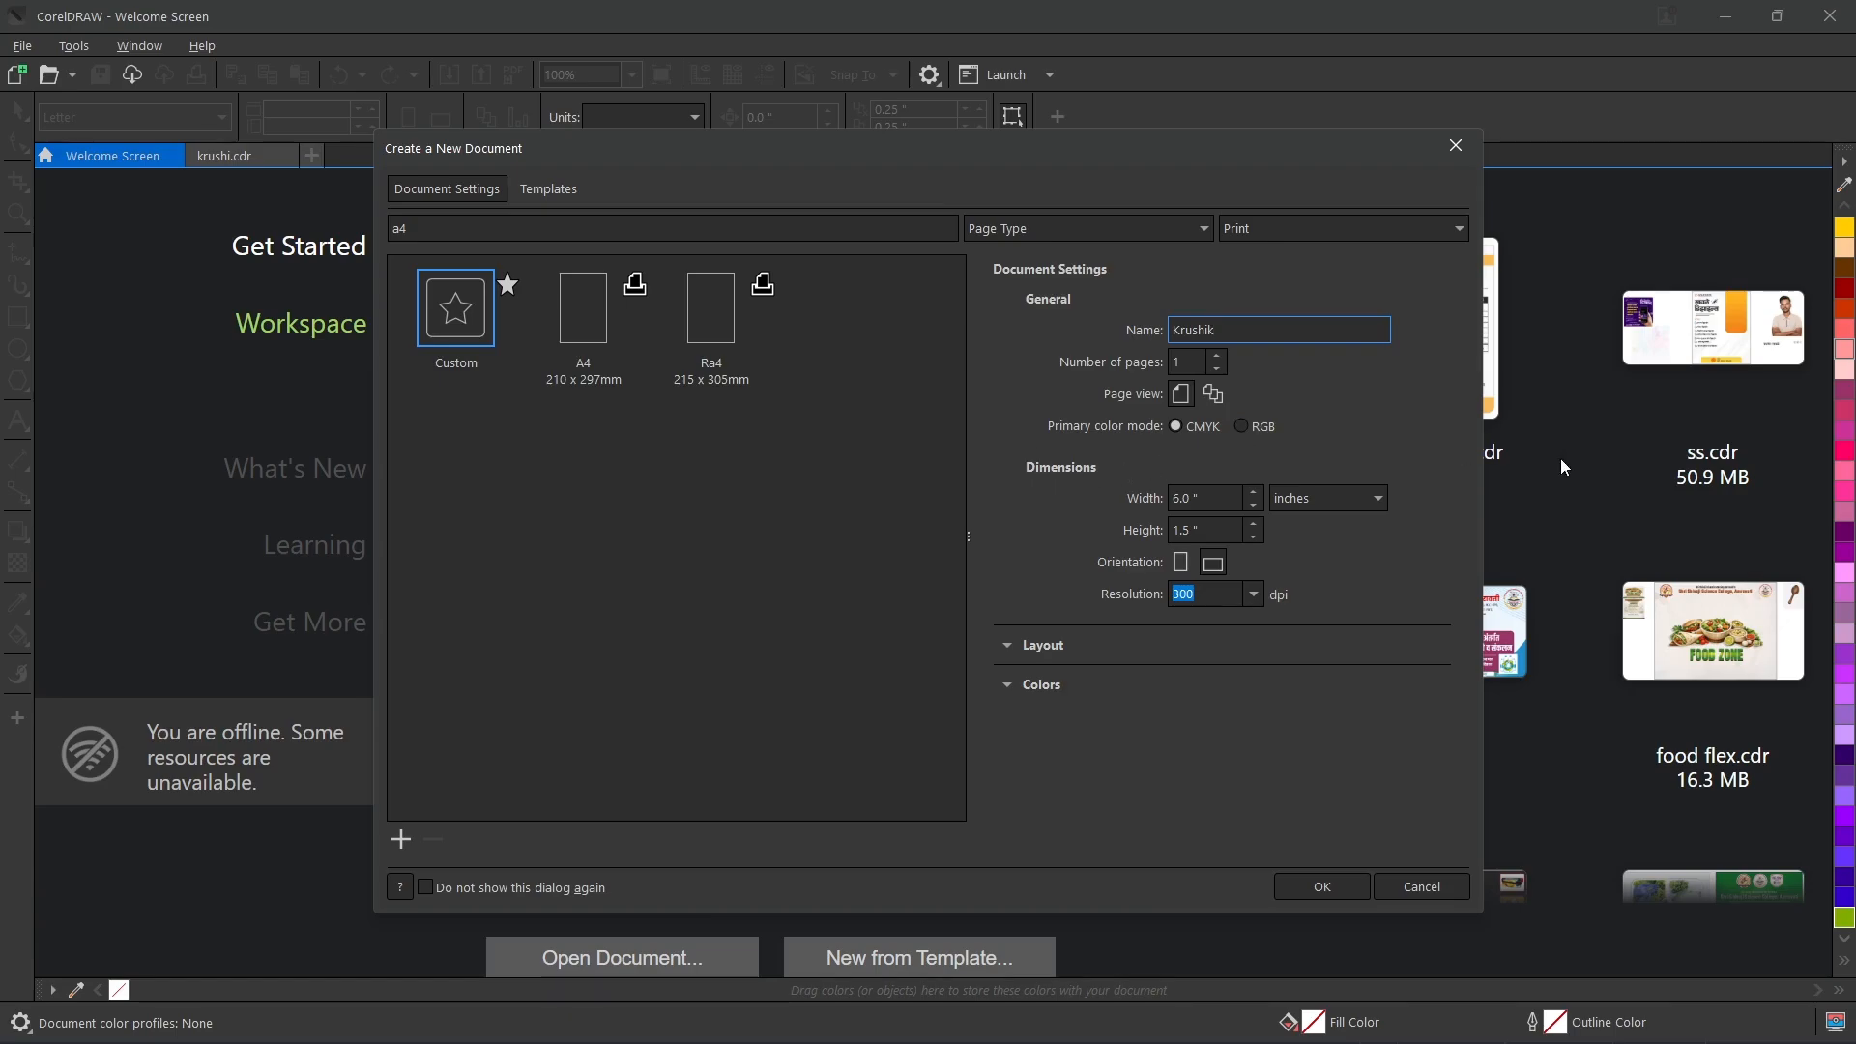
- Create a new document named Krushik, 6 by 1.5 inches, landscape, CMYK, at 300 dpi
{"action": "left_click", "coordinate": [1298, 491]}
{"action": "left_click", "coordinate": [1196, 498]}
{"action": "left_click", "coordinate": [1303, 880]}
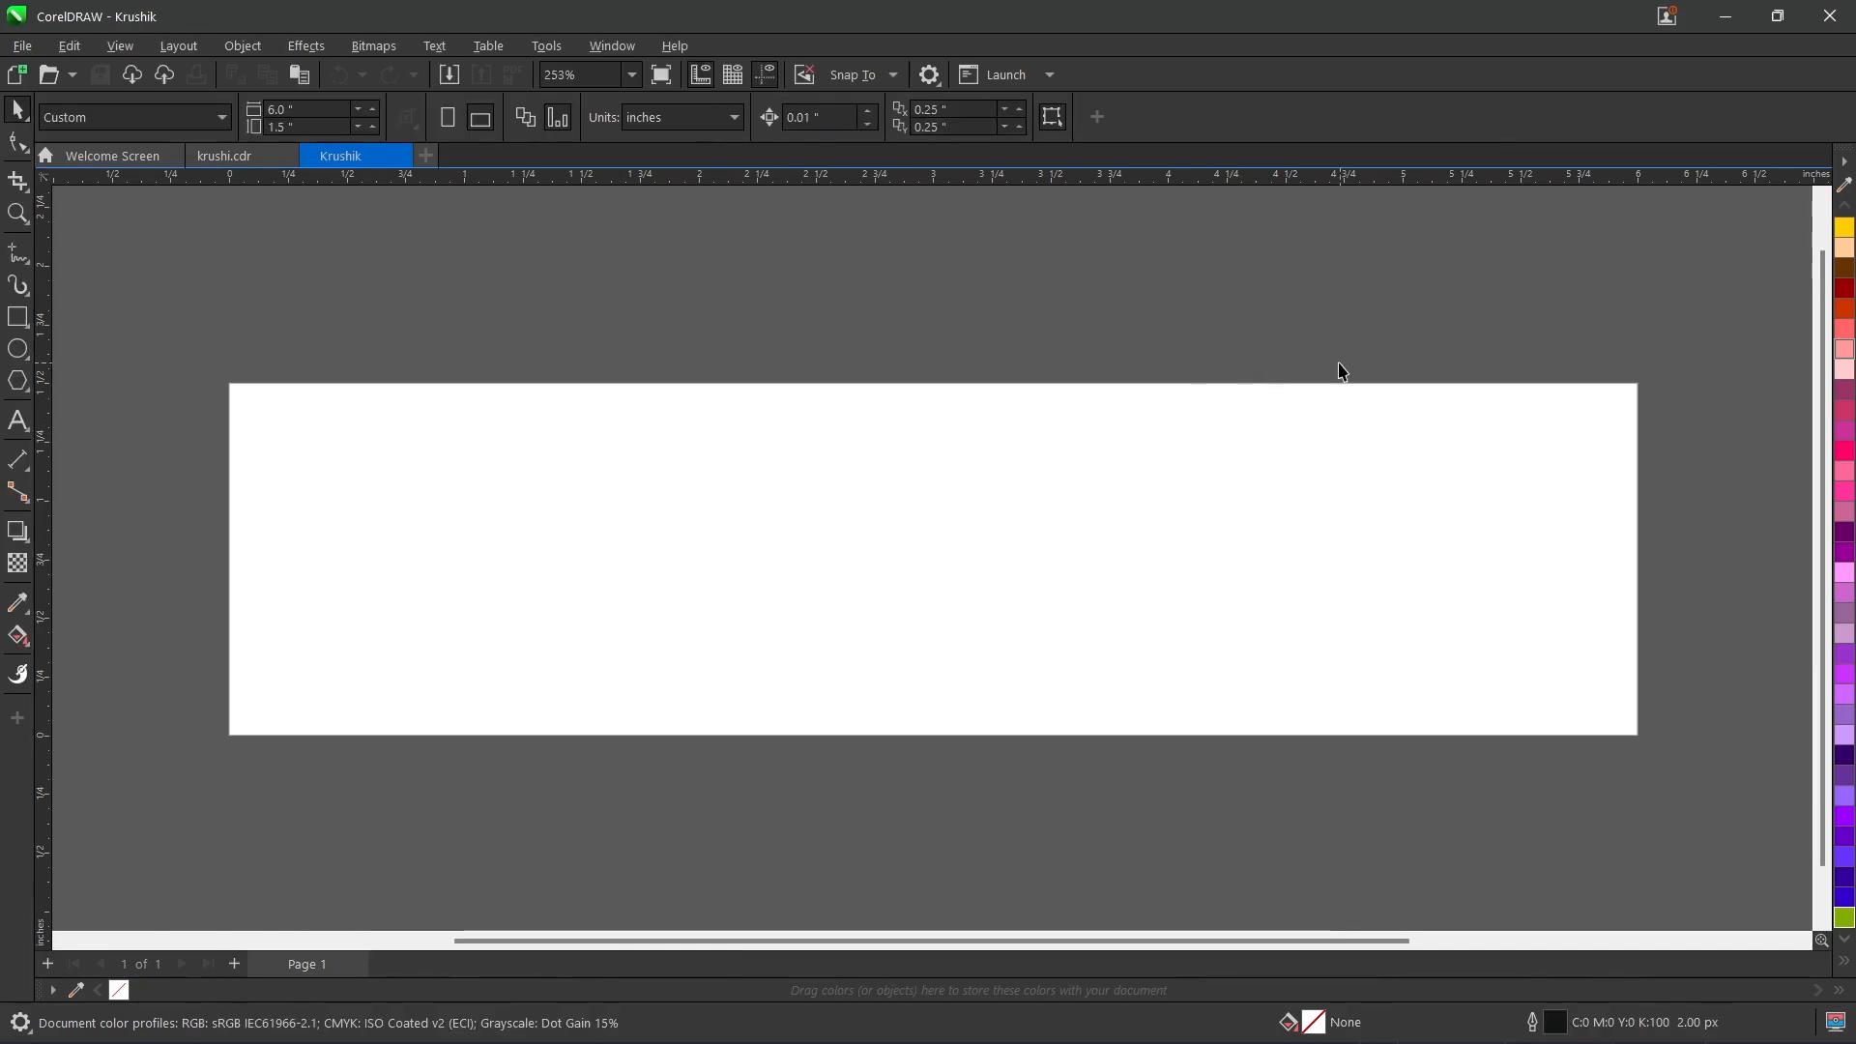
- Switch to the krushi.cdr document and import the 12300592_4940019 image about 1.72 in wide, overlapping the page's upper edge
{"action": "left_click", "coordinate": [224, 160]}
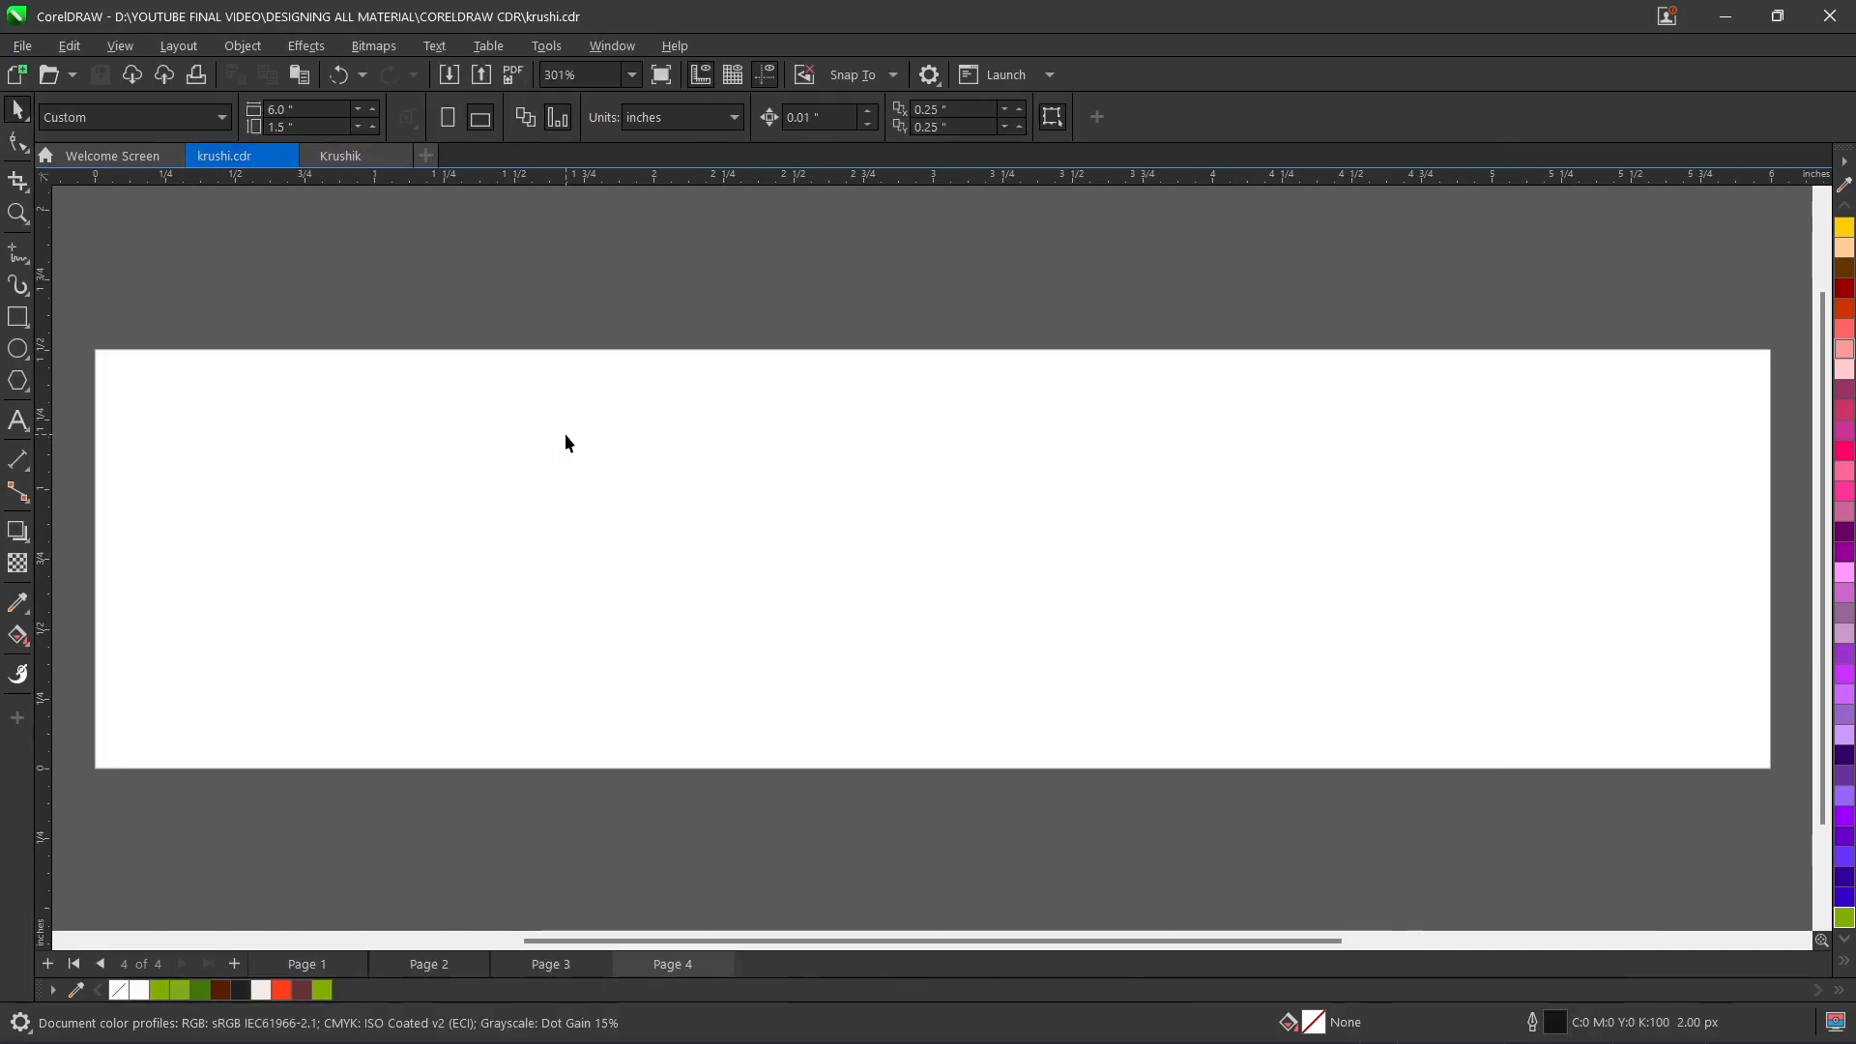
{"action": "left_click", "coordinate": [623, 77]}
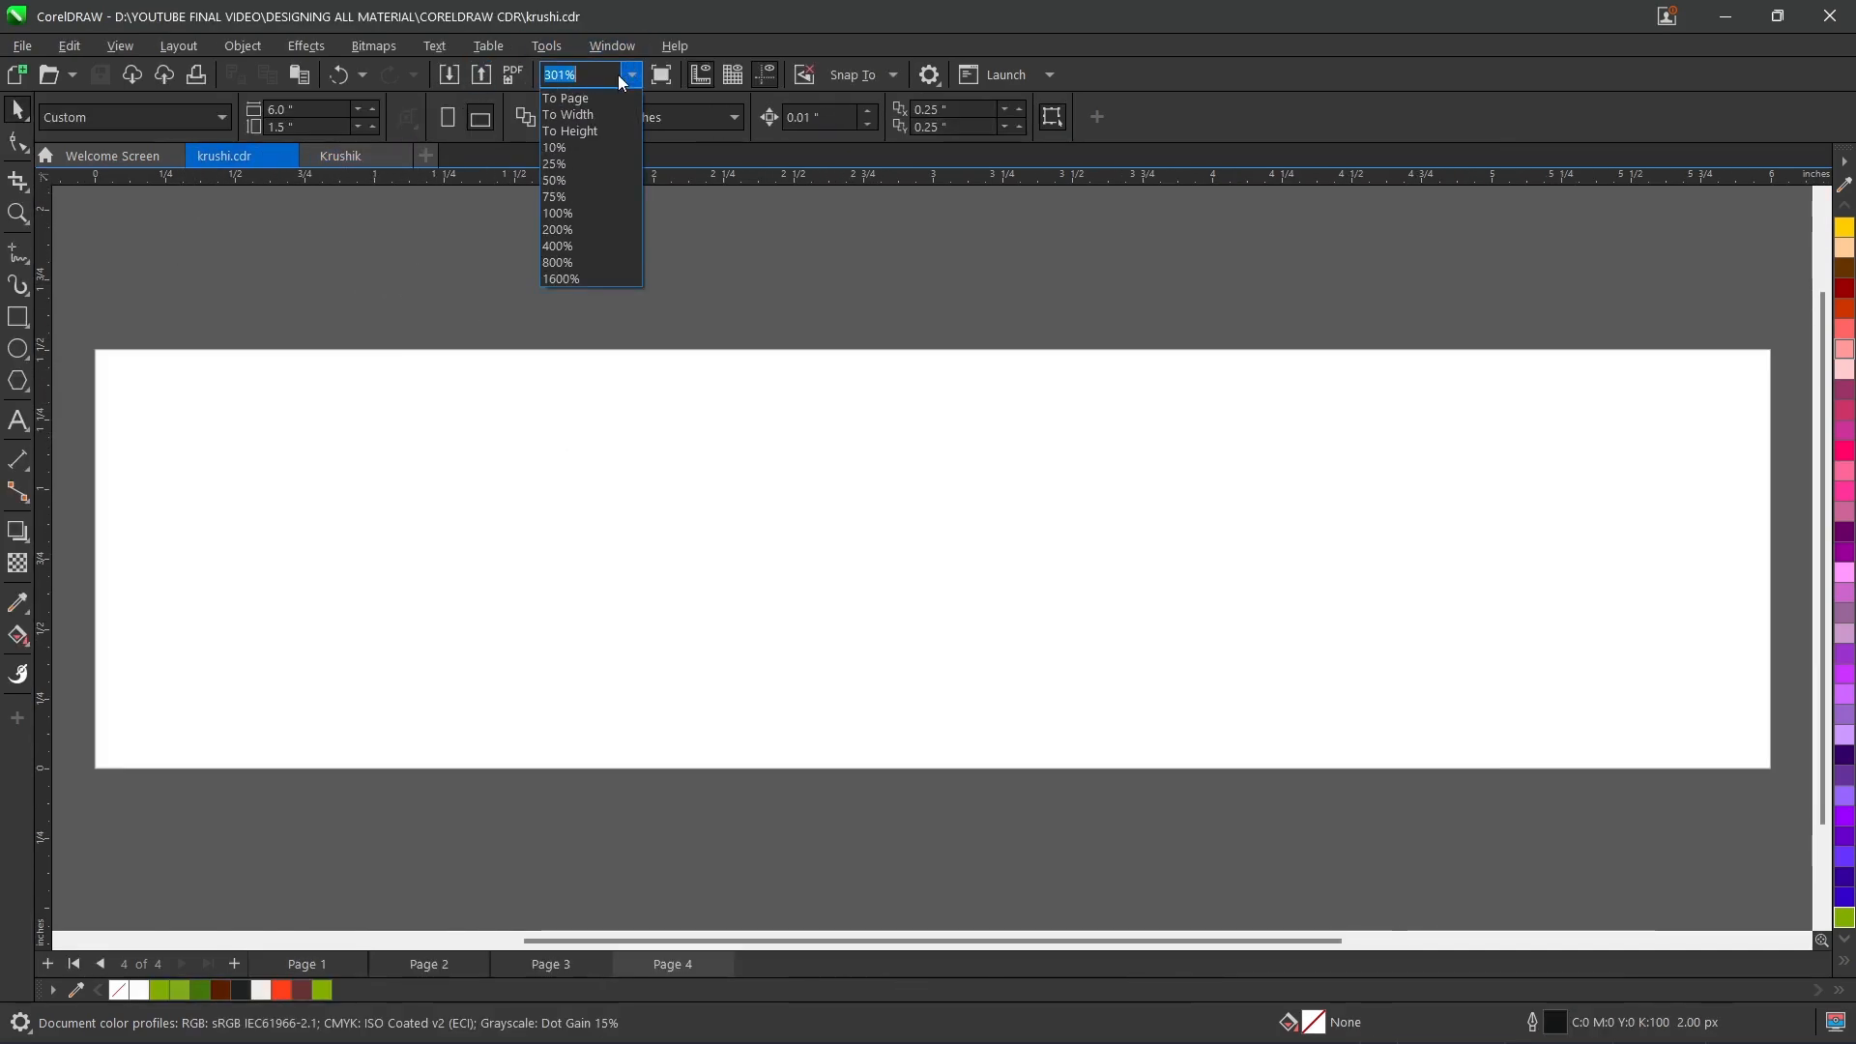
{"action": "left_click", "coordinate": [572, 114]}
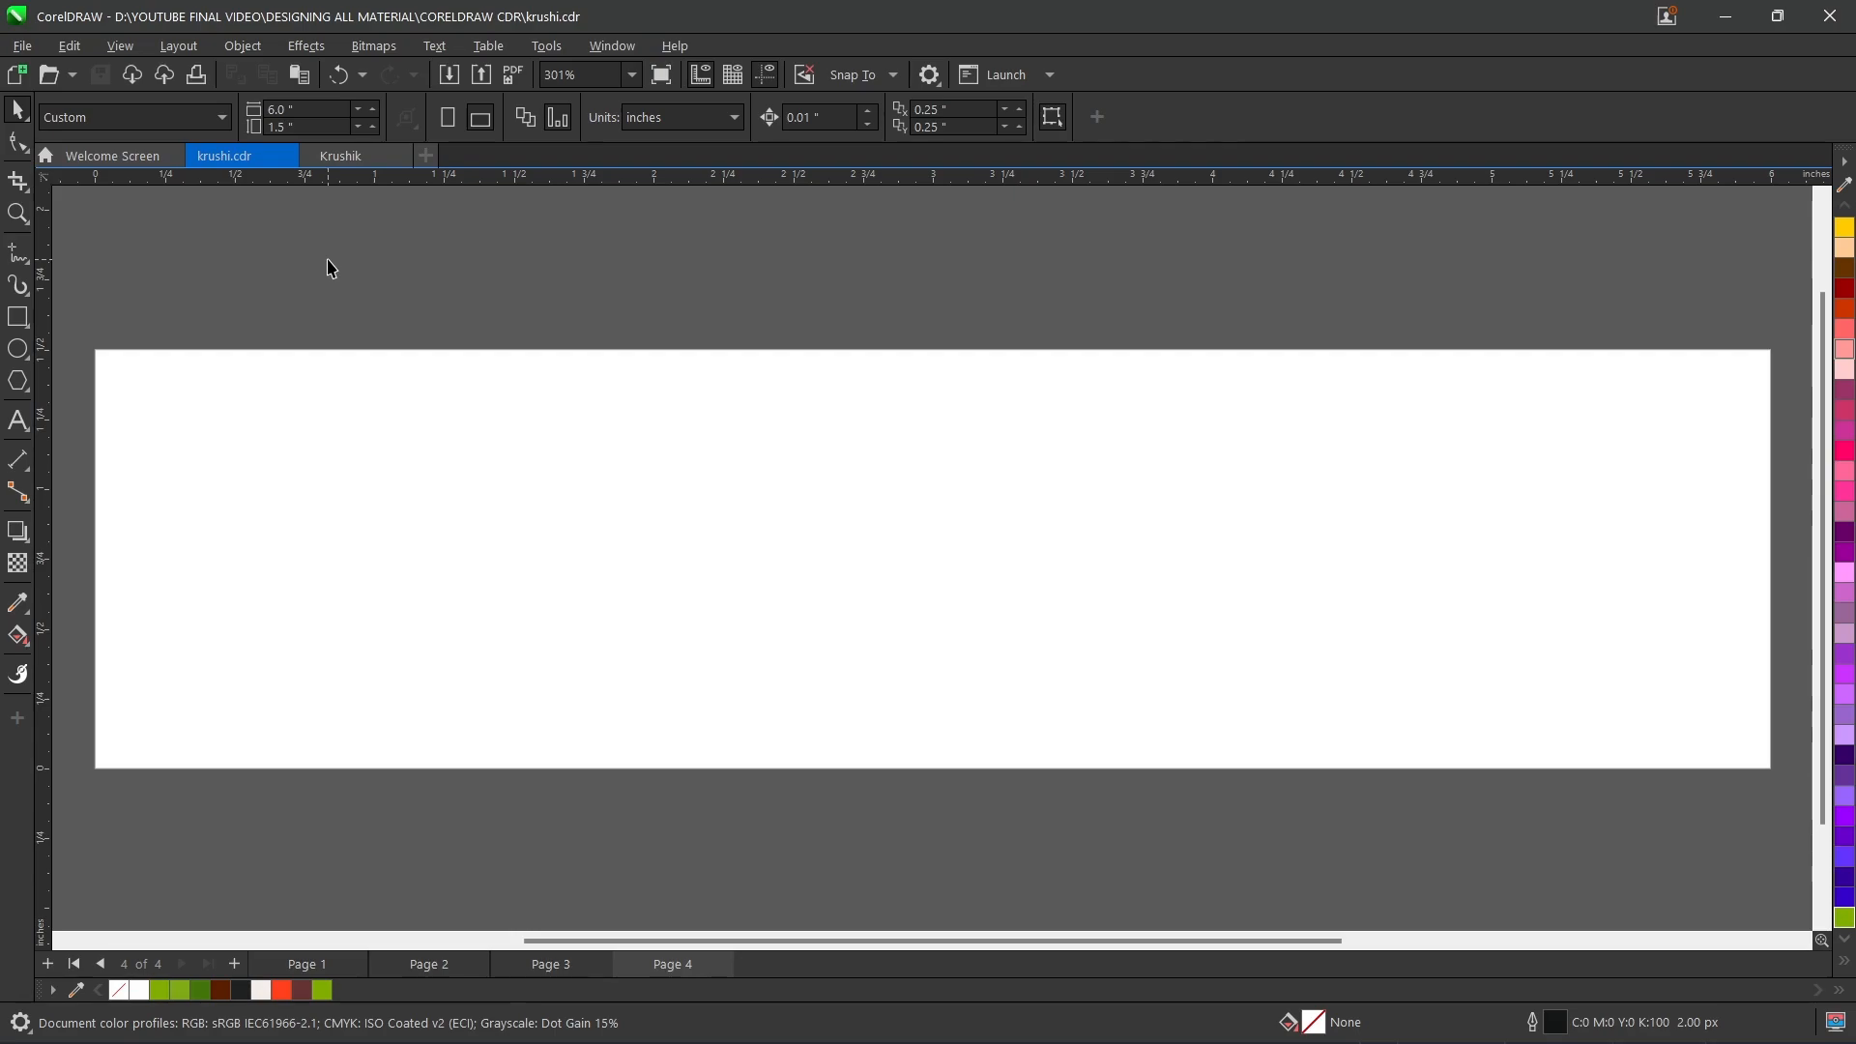
{"action": "key", "text": "ctrl+i"}
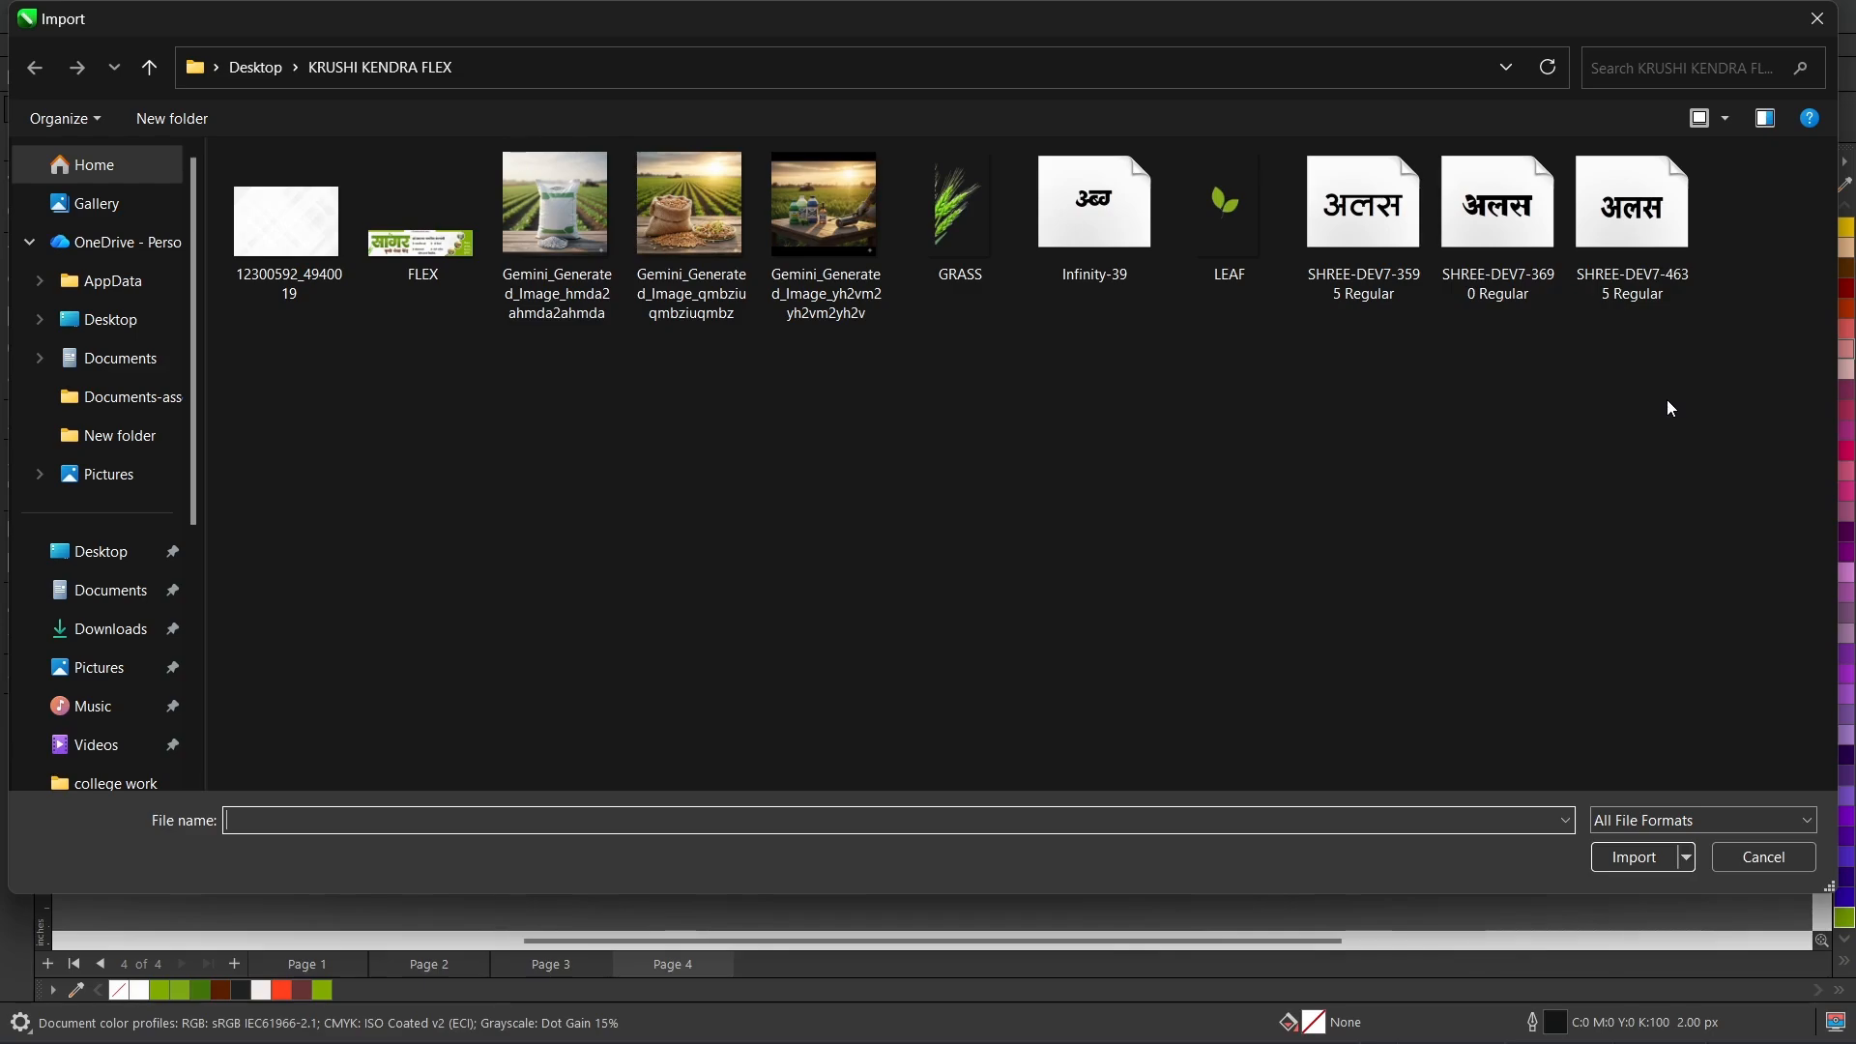
{"action": "left_click", "coordinate": [259, 234]}
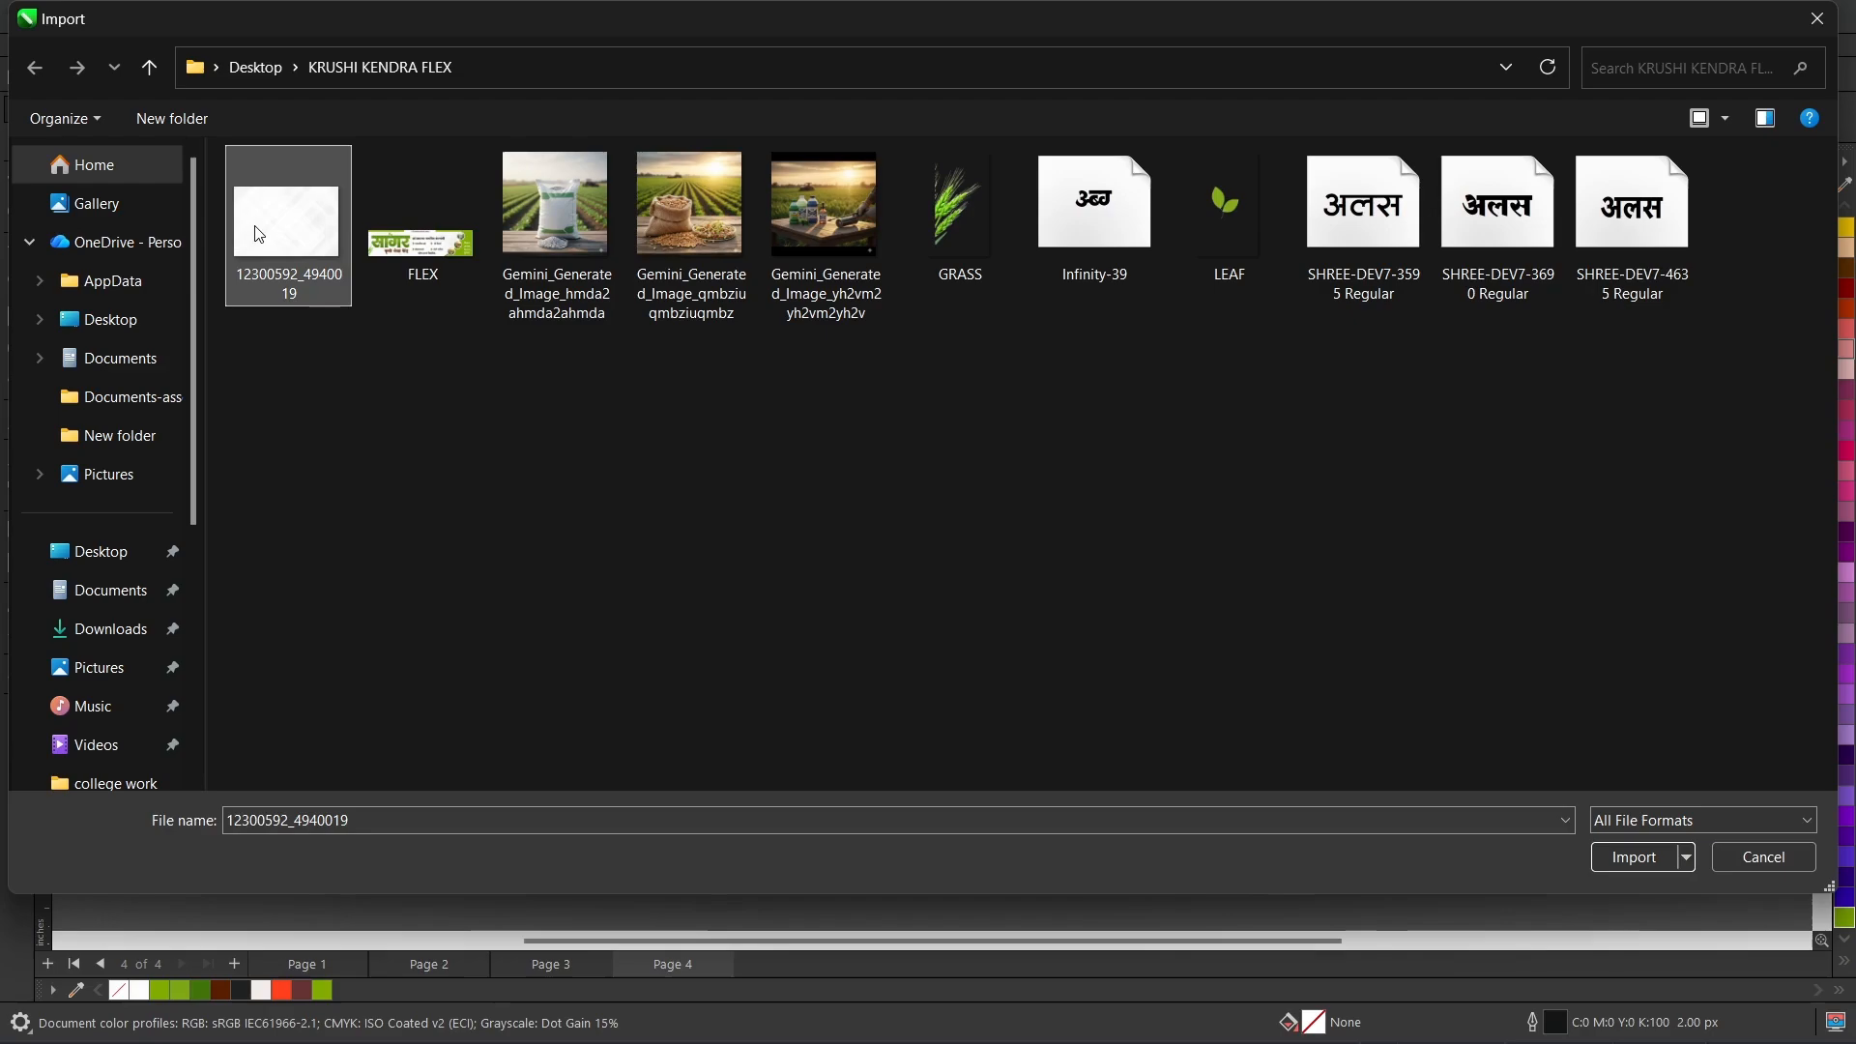
{"action": "double_click", "coordinate": [259, 234]}
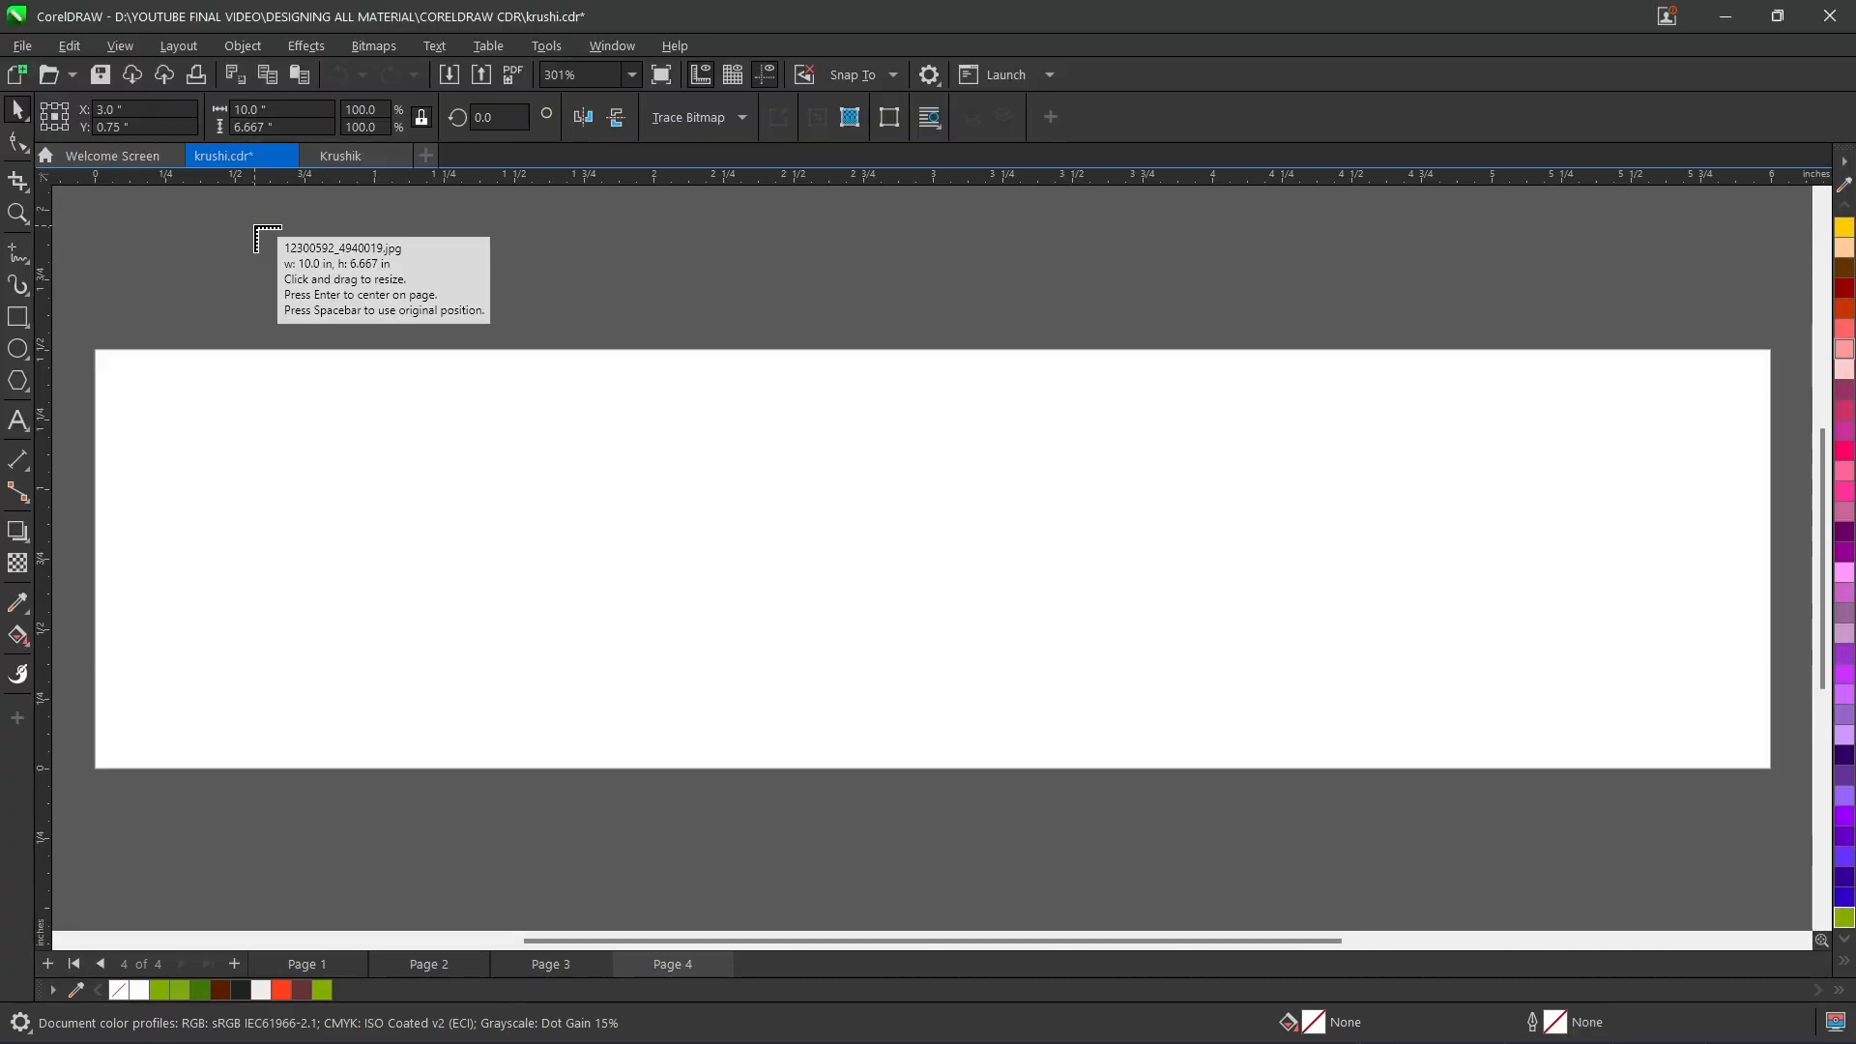
{"action": "left_click_drag", "start_coordinate": [392, 249], "coordinate": [1123, 542]}
{"action": "left_click", "coordinate": [1133, 277]}
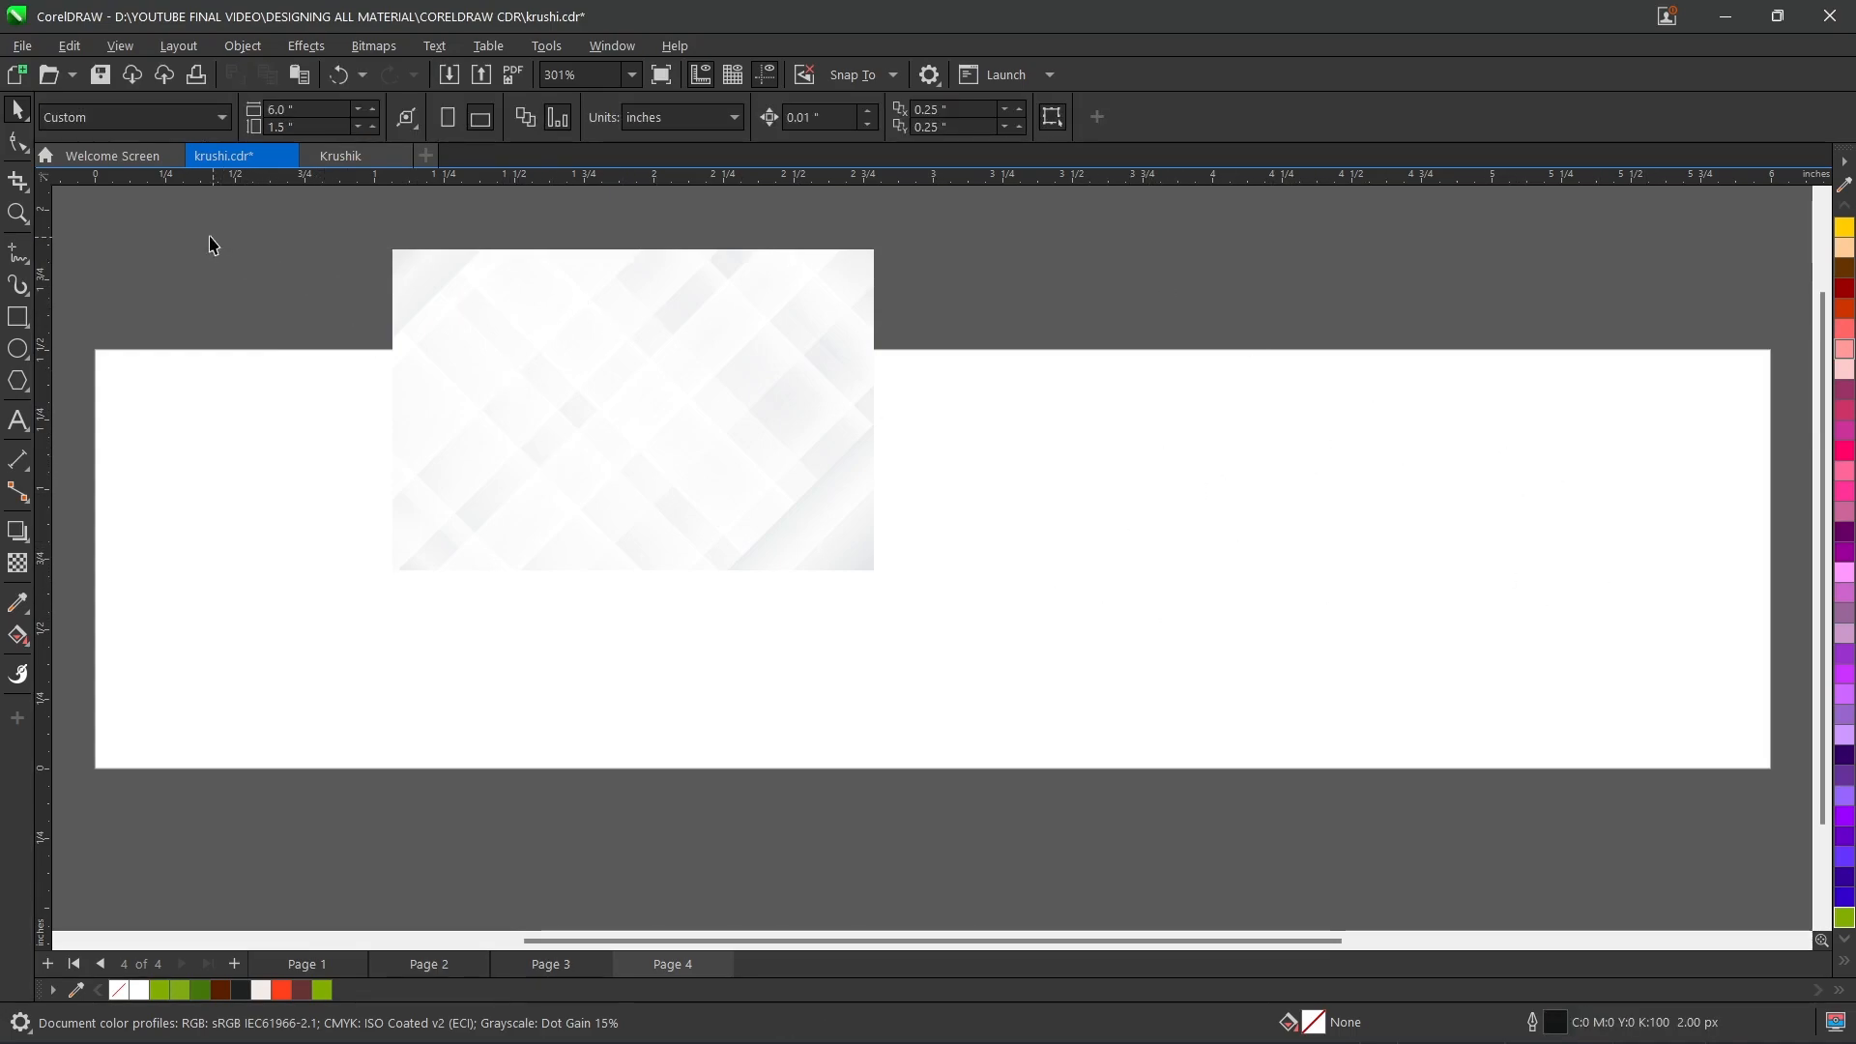
- Add a page-sized rectangle and PowerClip the imported background image inside it
{"action": "double_click", "coordinate": [17, 319]}
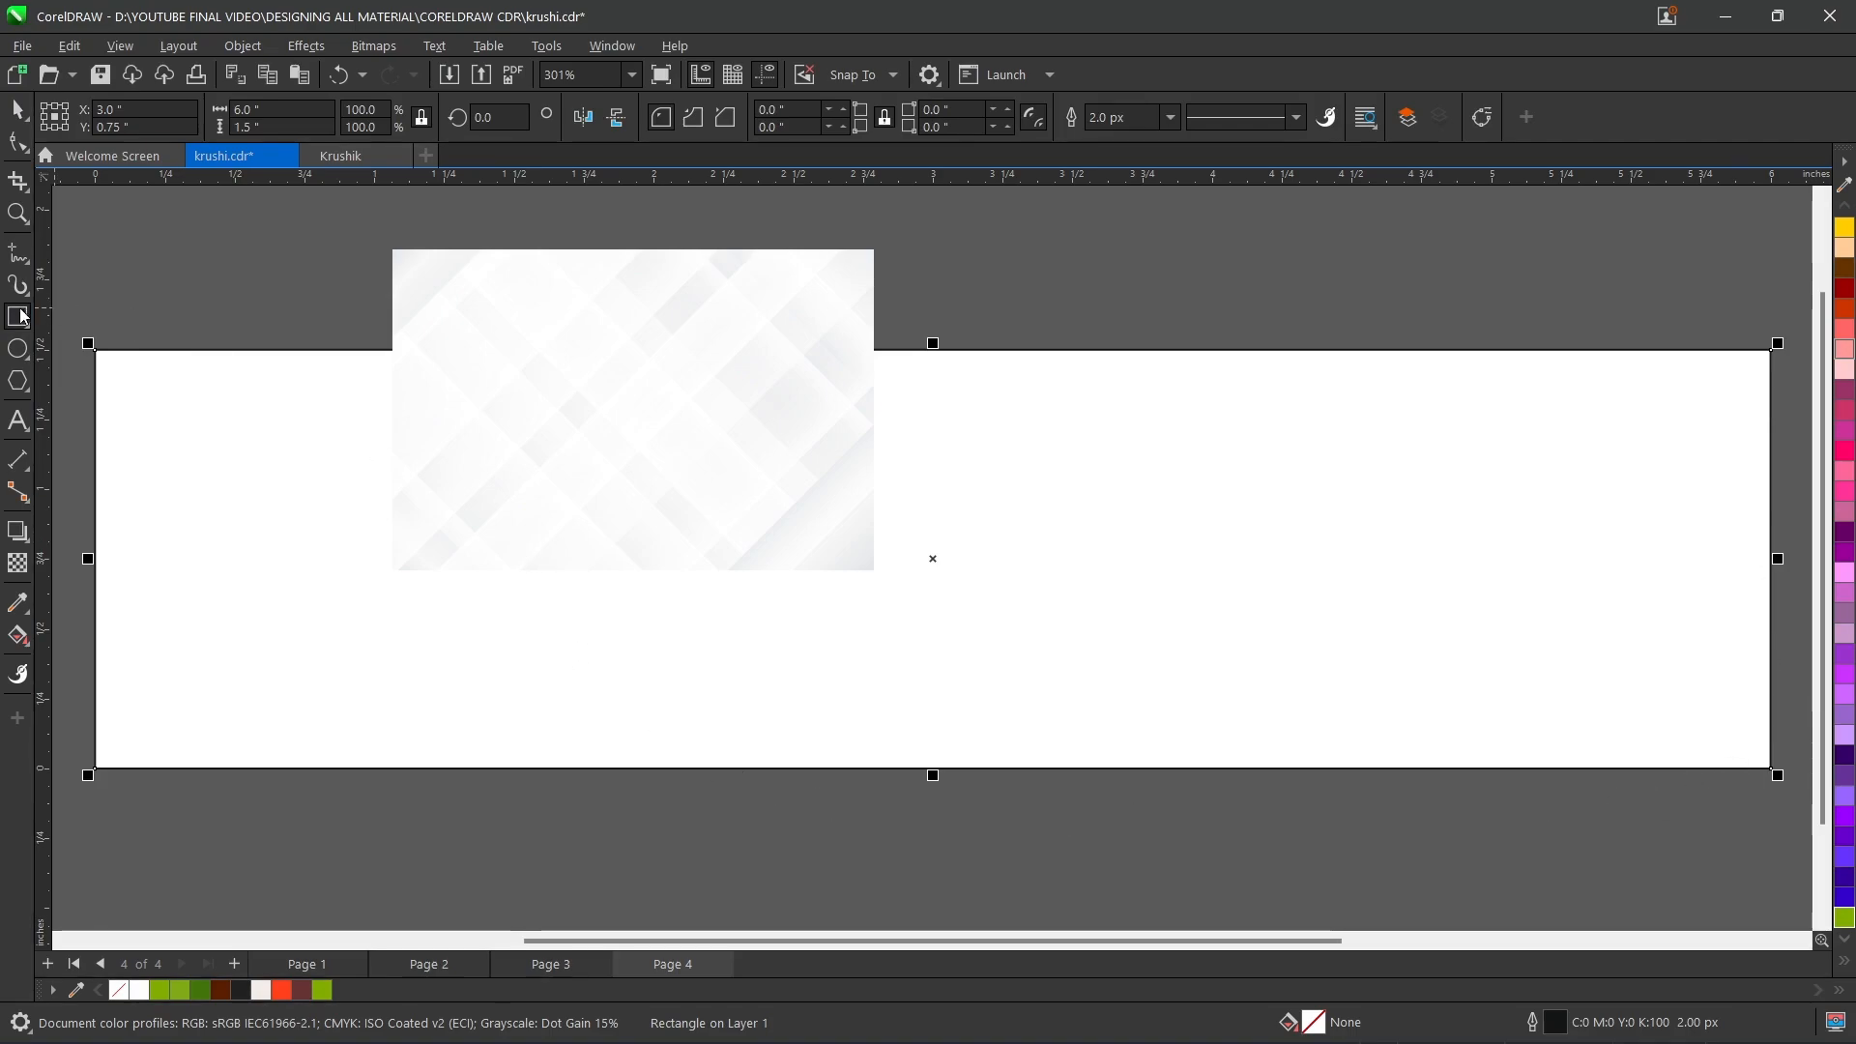
{"action": "left_click", "coordinate": [24, 117]}
{"action": "left_click", "coordinate": [602, 324]}
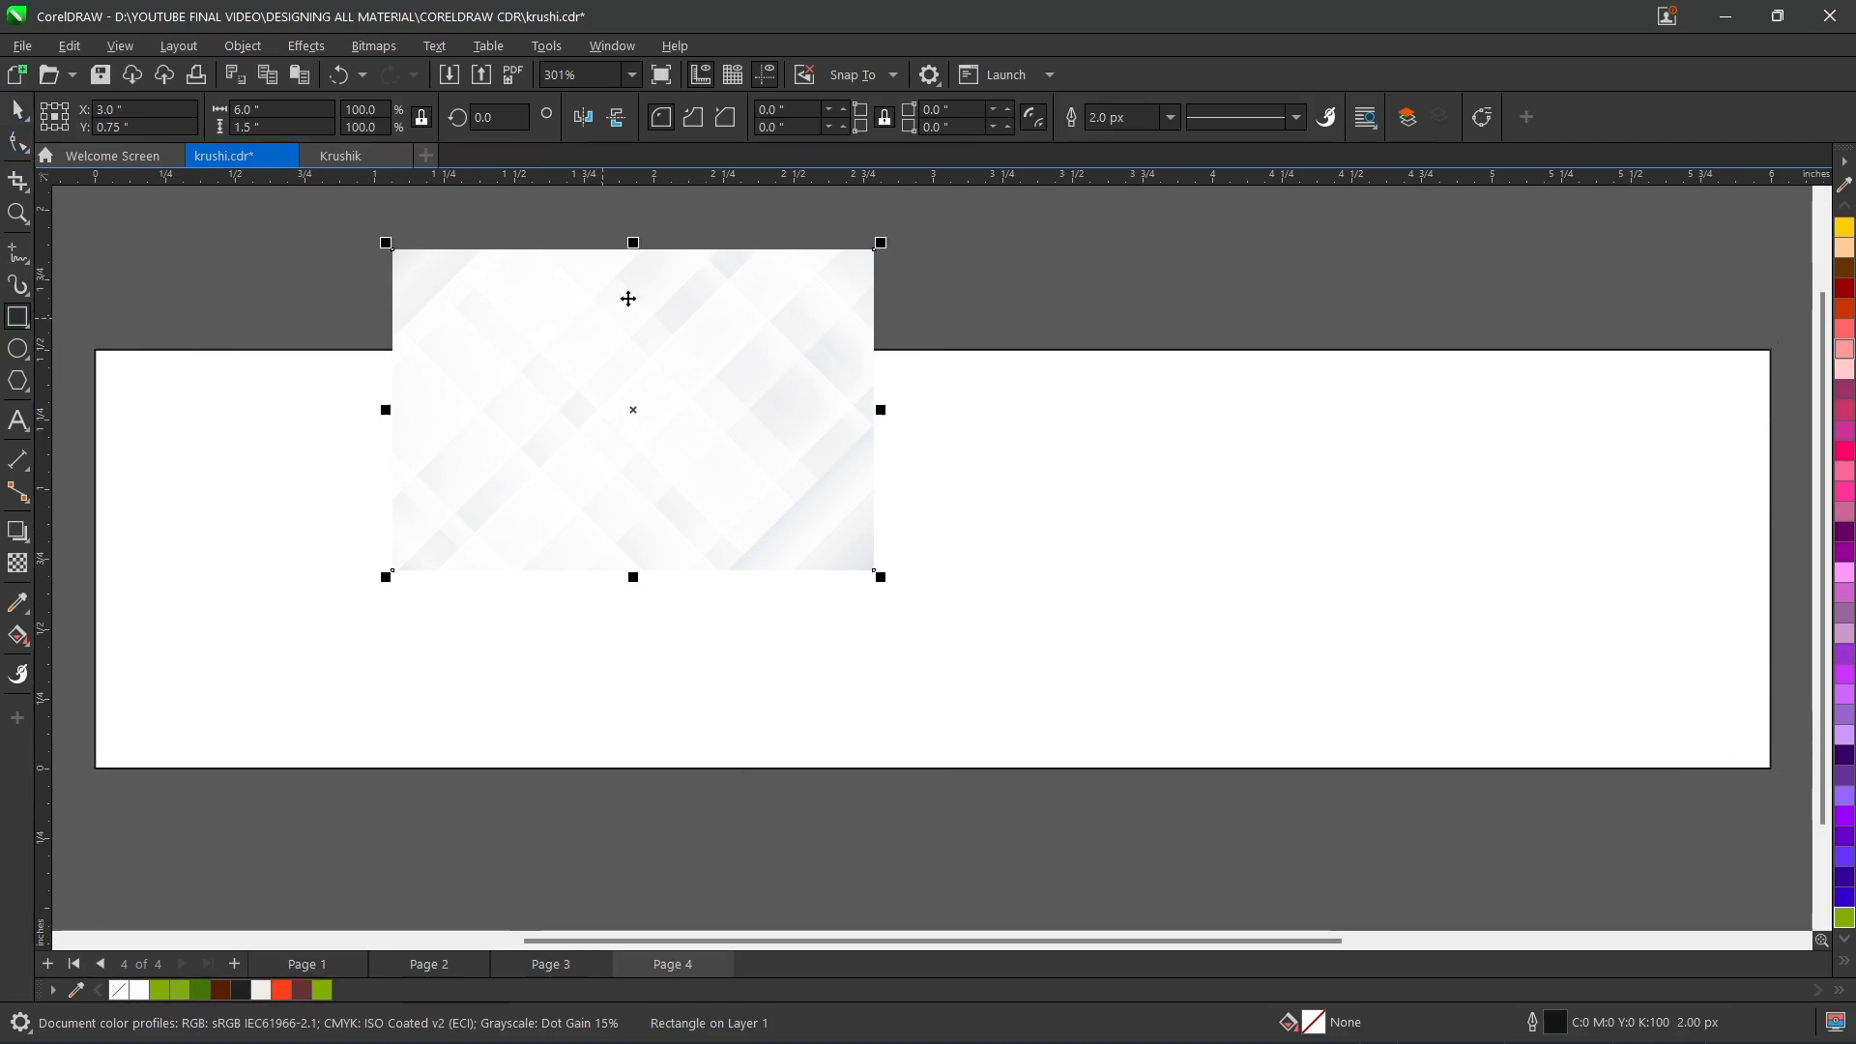
{"action": "right_click", "coordinate": [603, 340]}
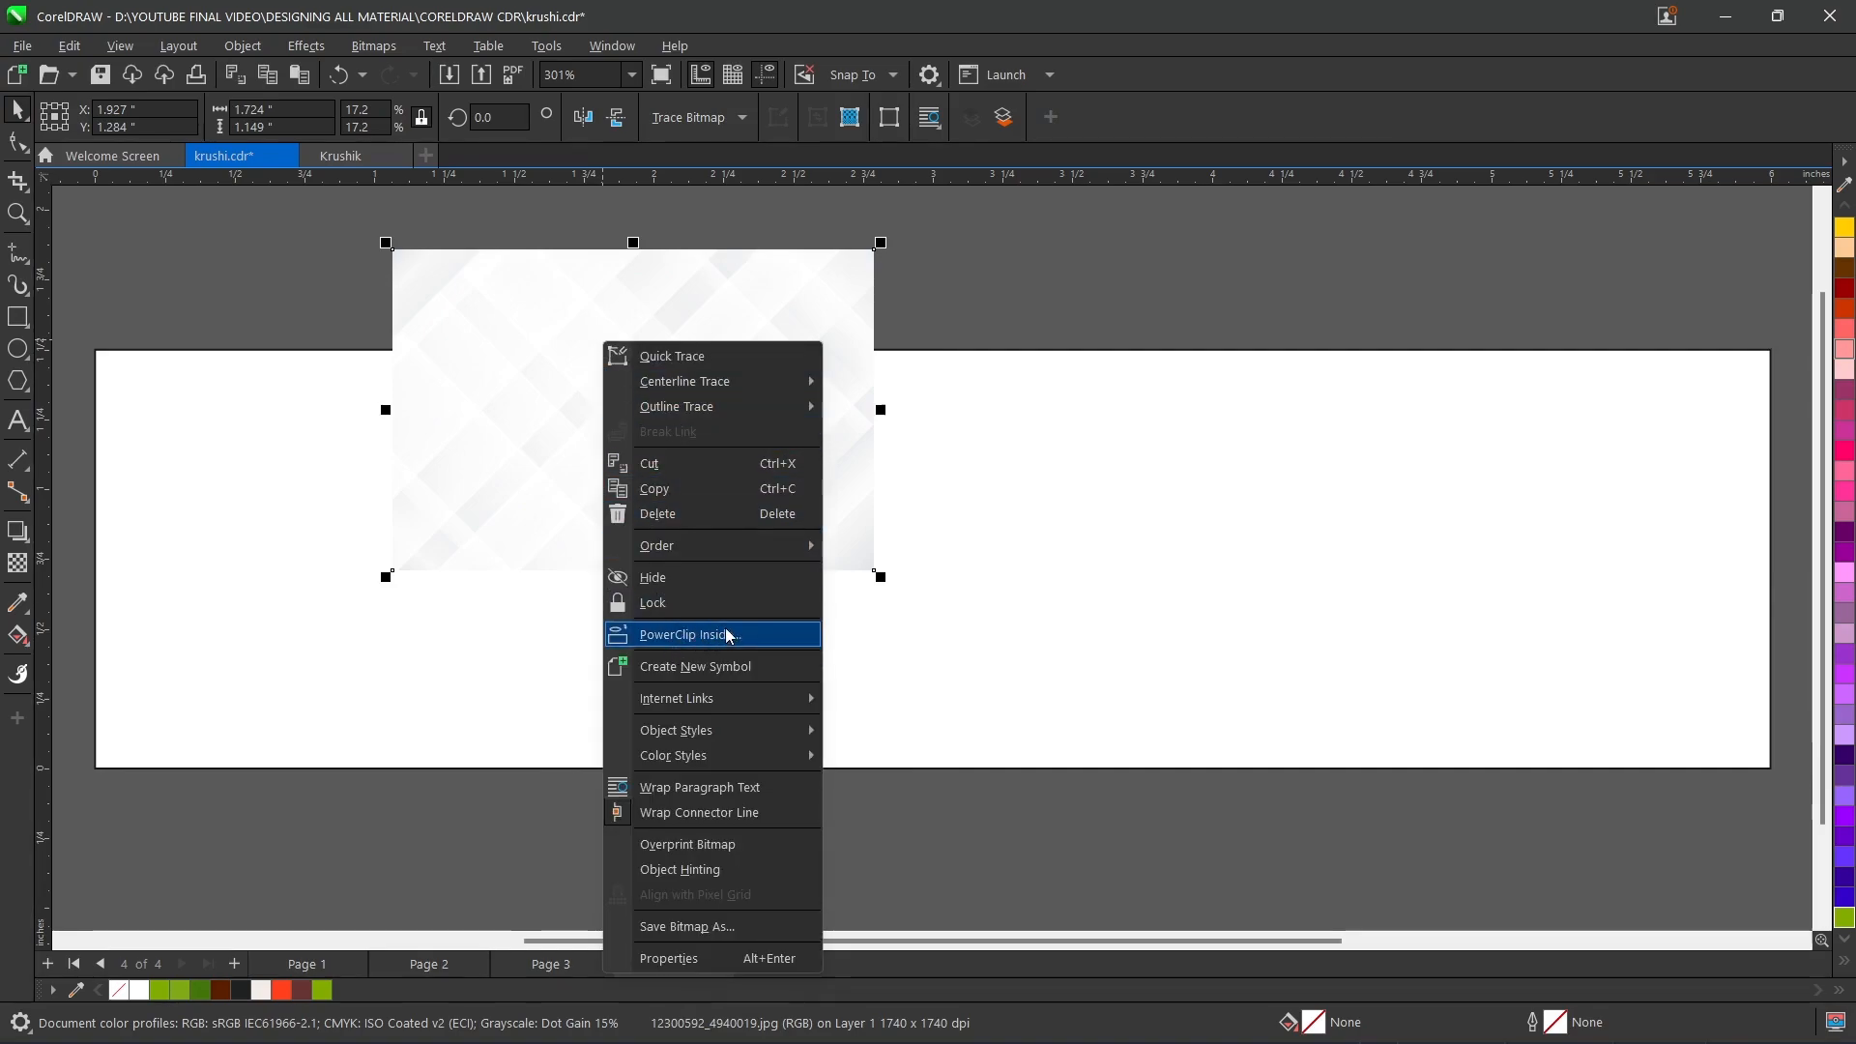
{"action": "left_click", "coordinate": [730, 635]}
{"action": "left_click", "coordinate": [1421, 558]}
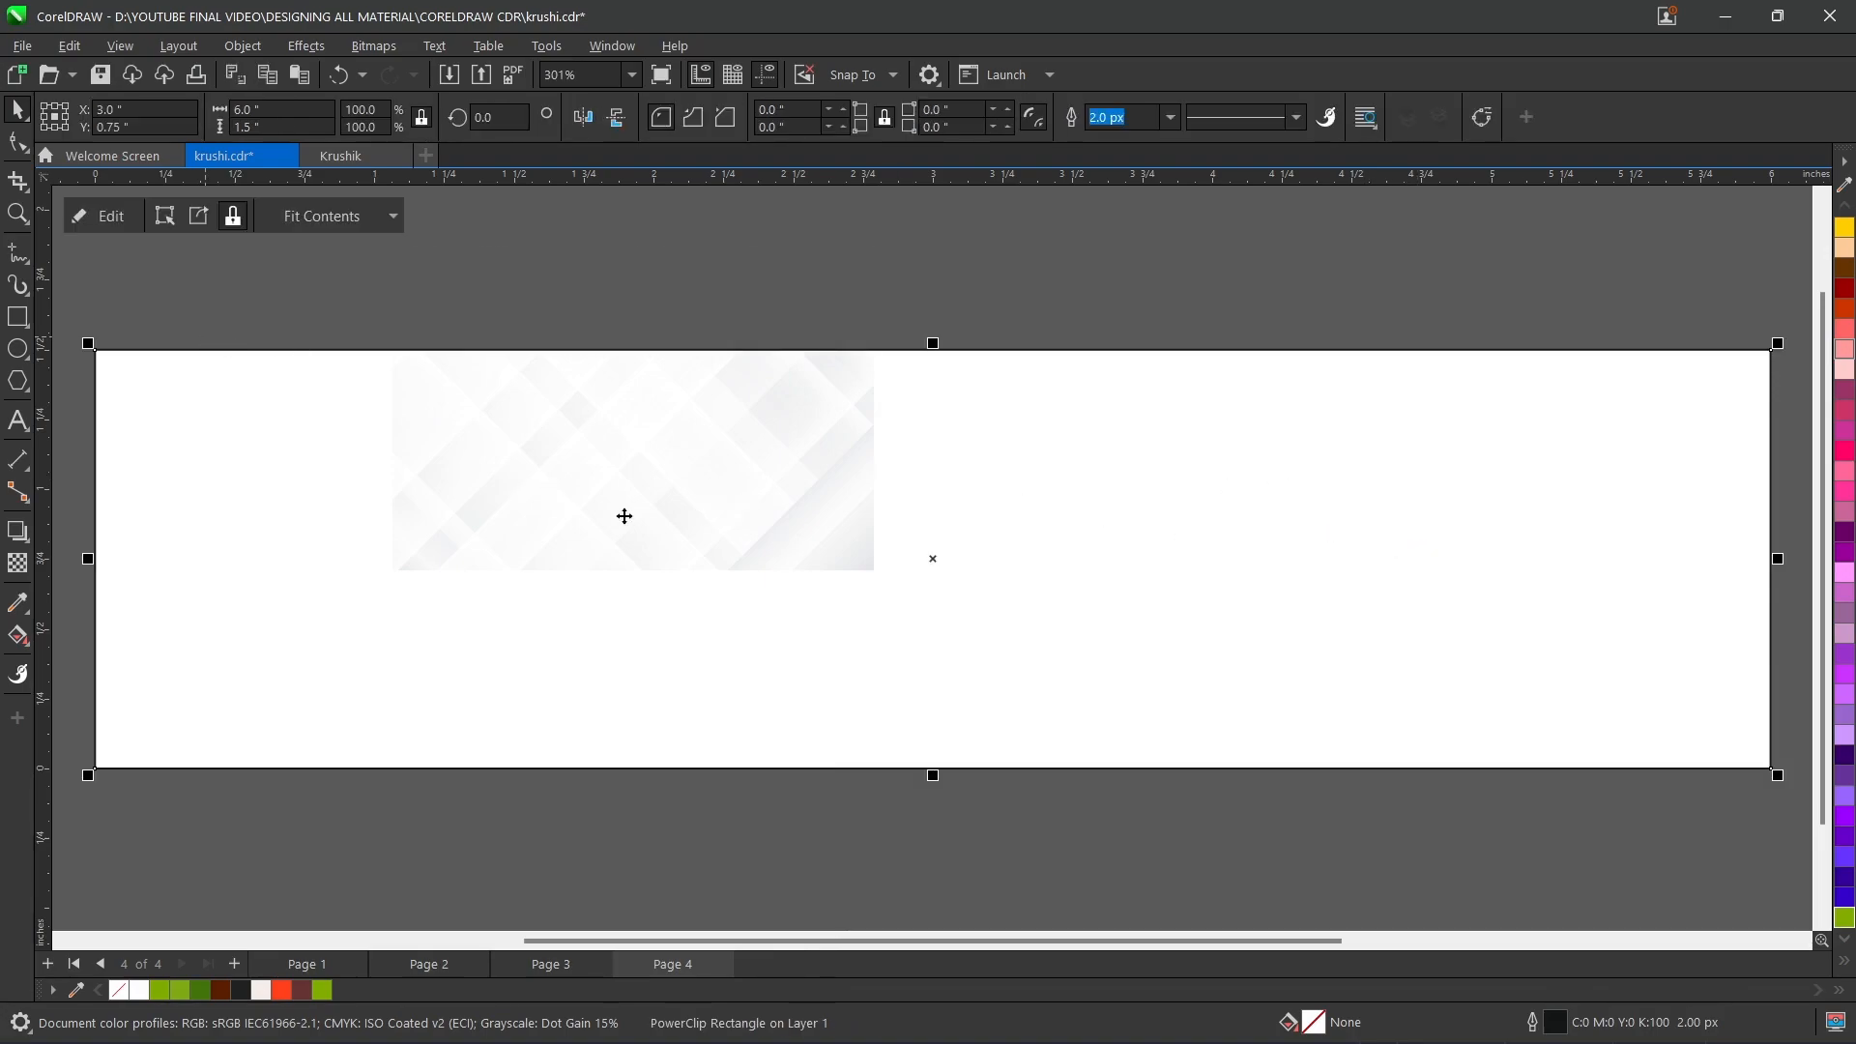
- Fit the PowerClip contents so the background image fills the page rectangle proportionally
{"action": "left_click", "coordinate": [314, 225]}
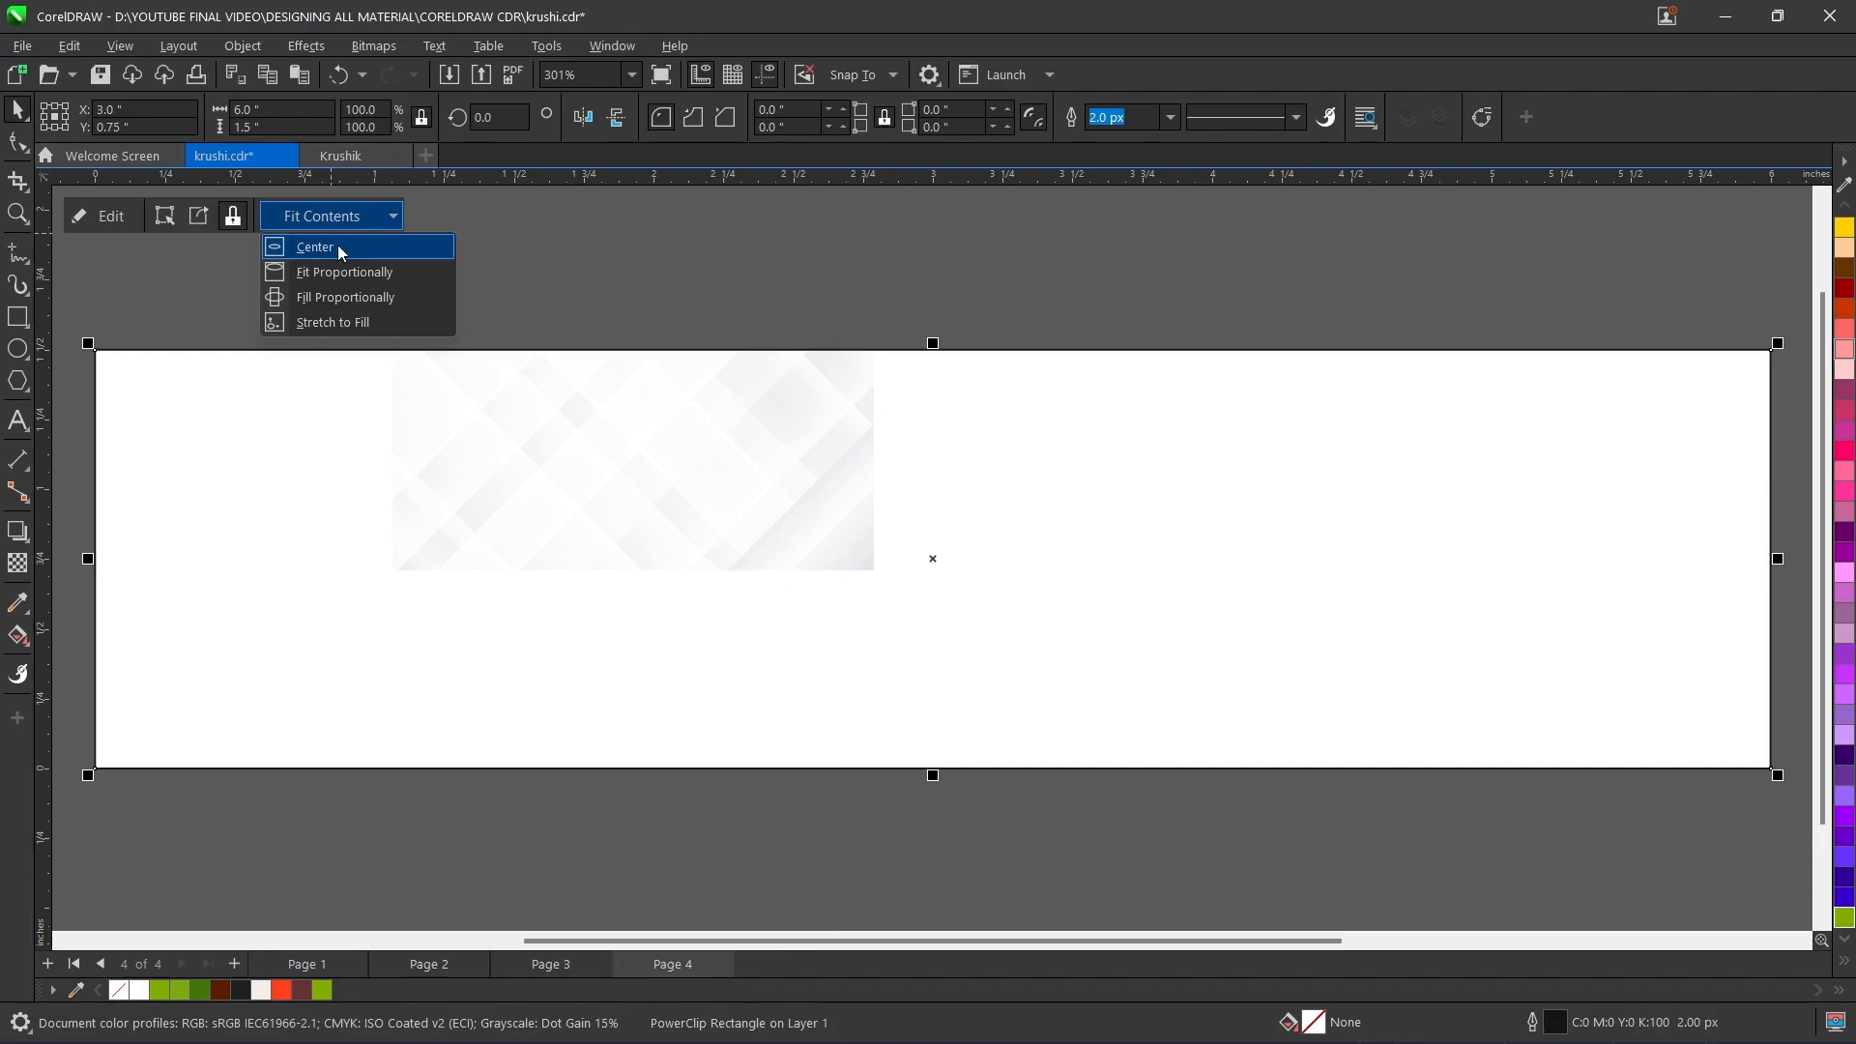
{"action": "left_click", "coordinate": [328, 305]}
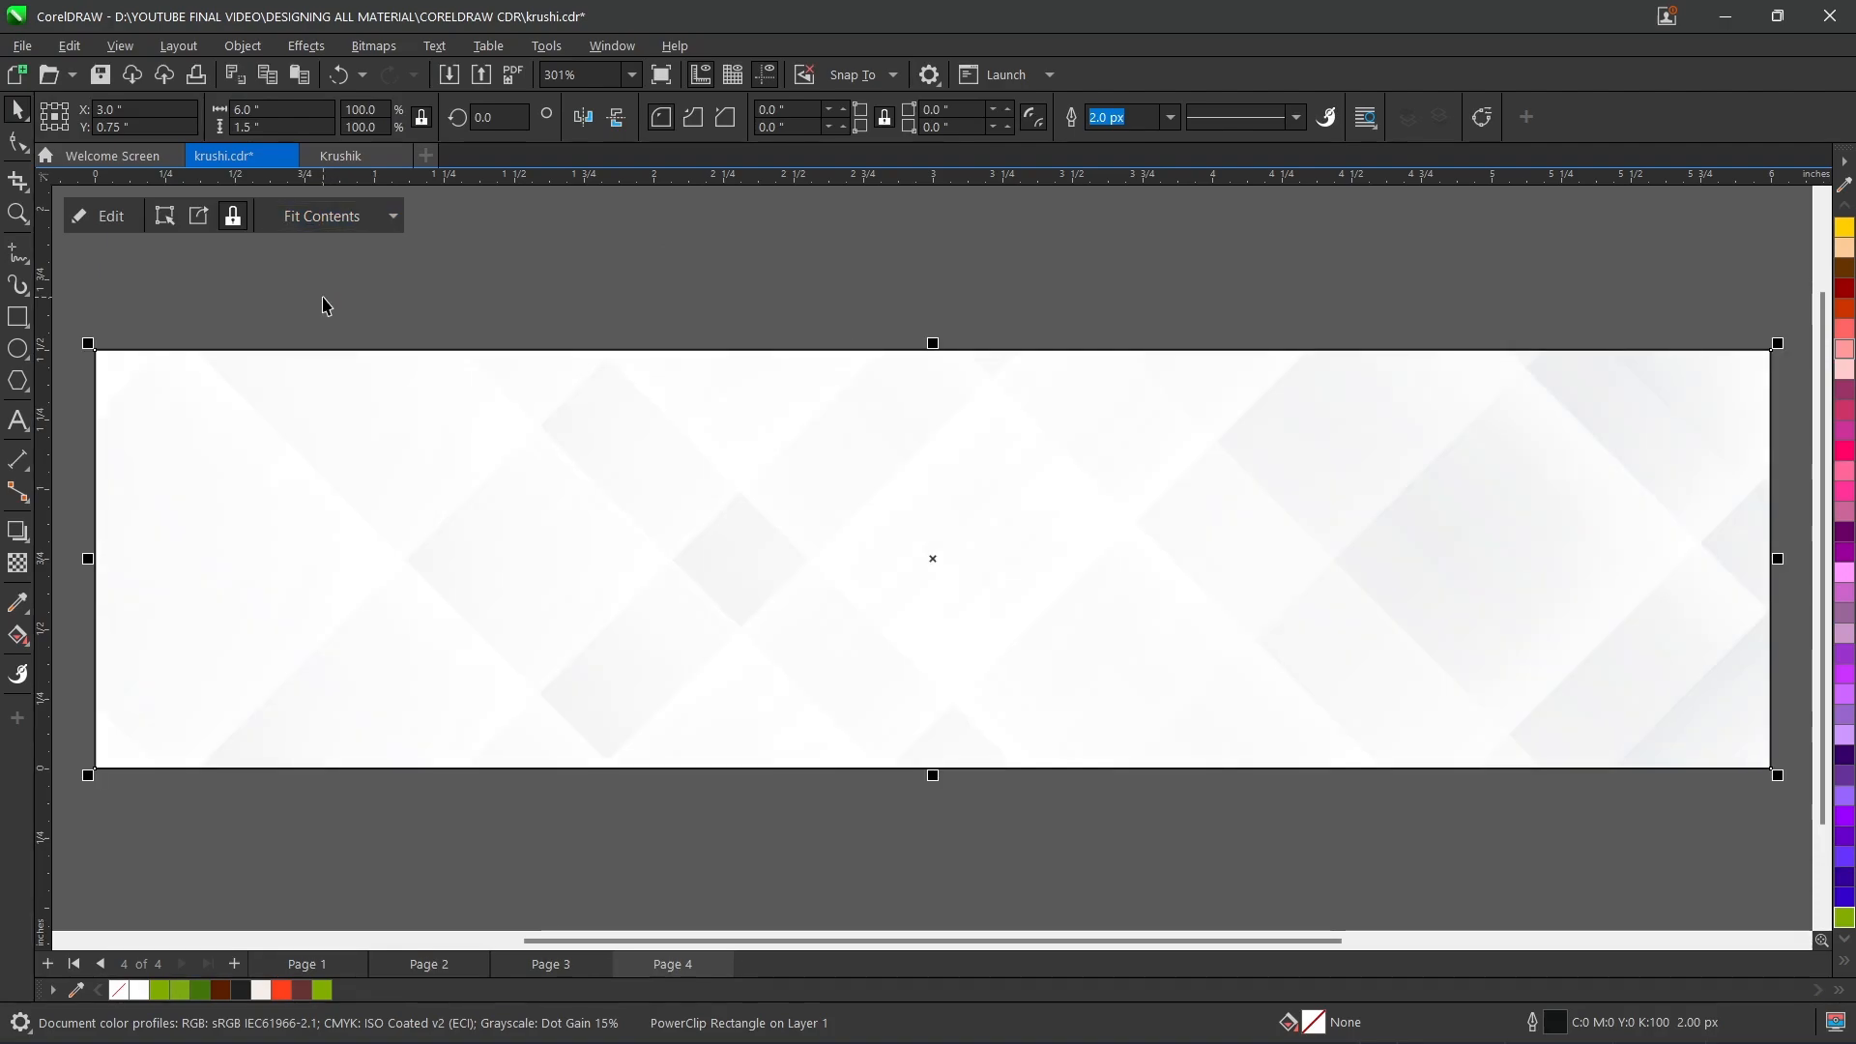
{"action": "left_click", "coordinate": [860, 269]}
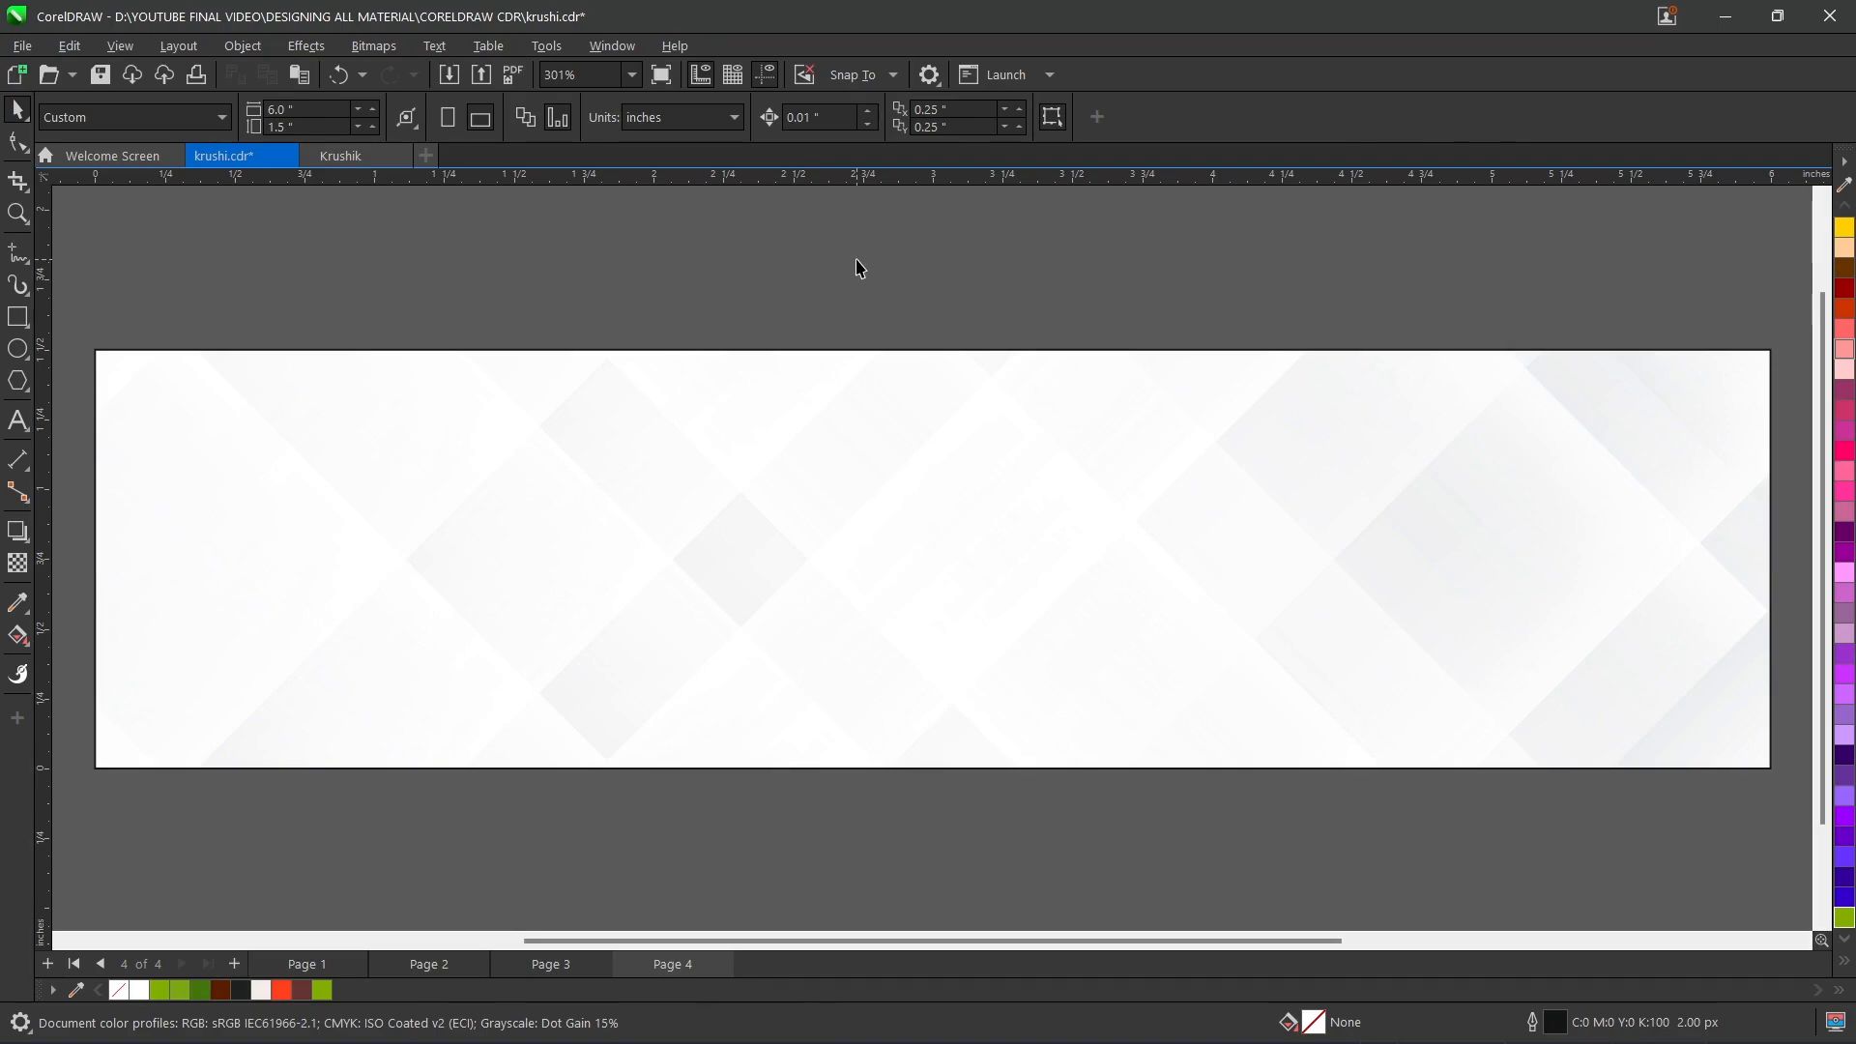
- Import the FLEX image about 4.15 in wide and move it over the page's lower edge
{"action": "key", "text": "ctrl+i"}
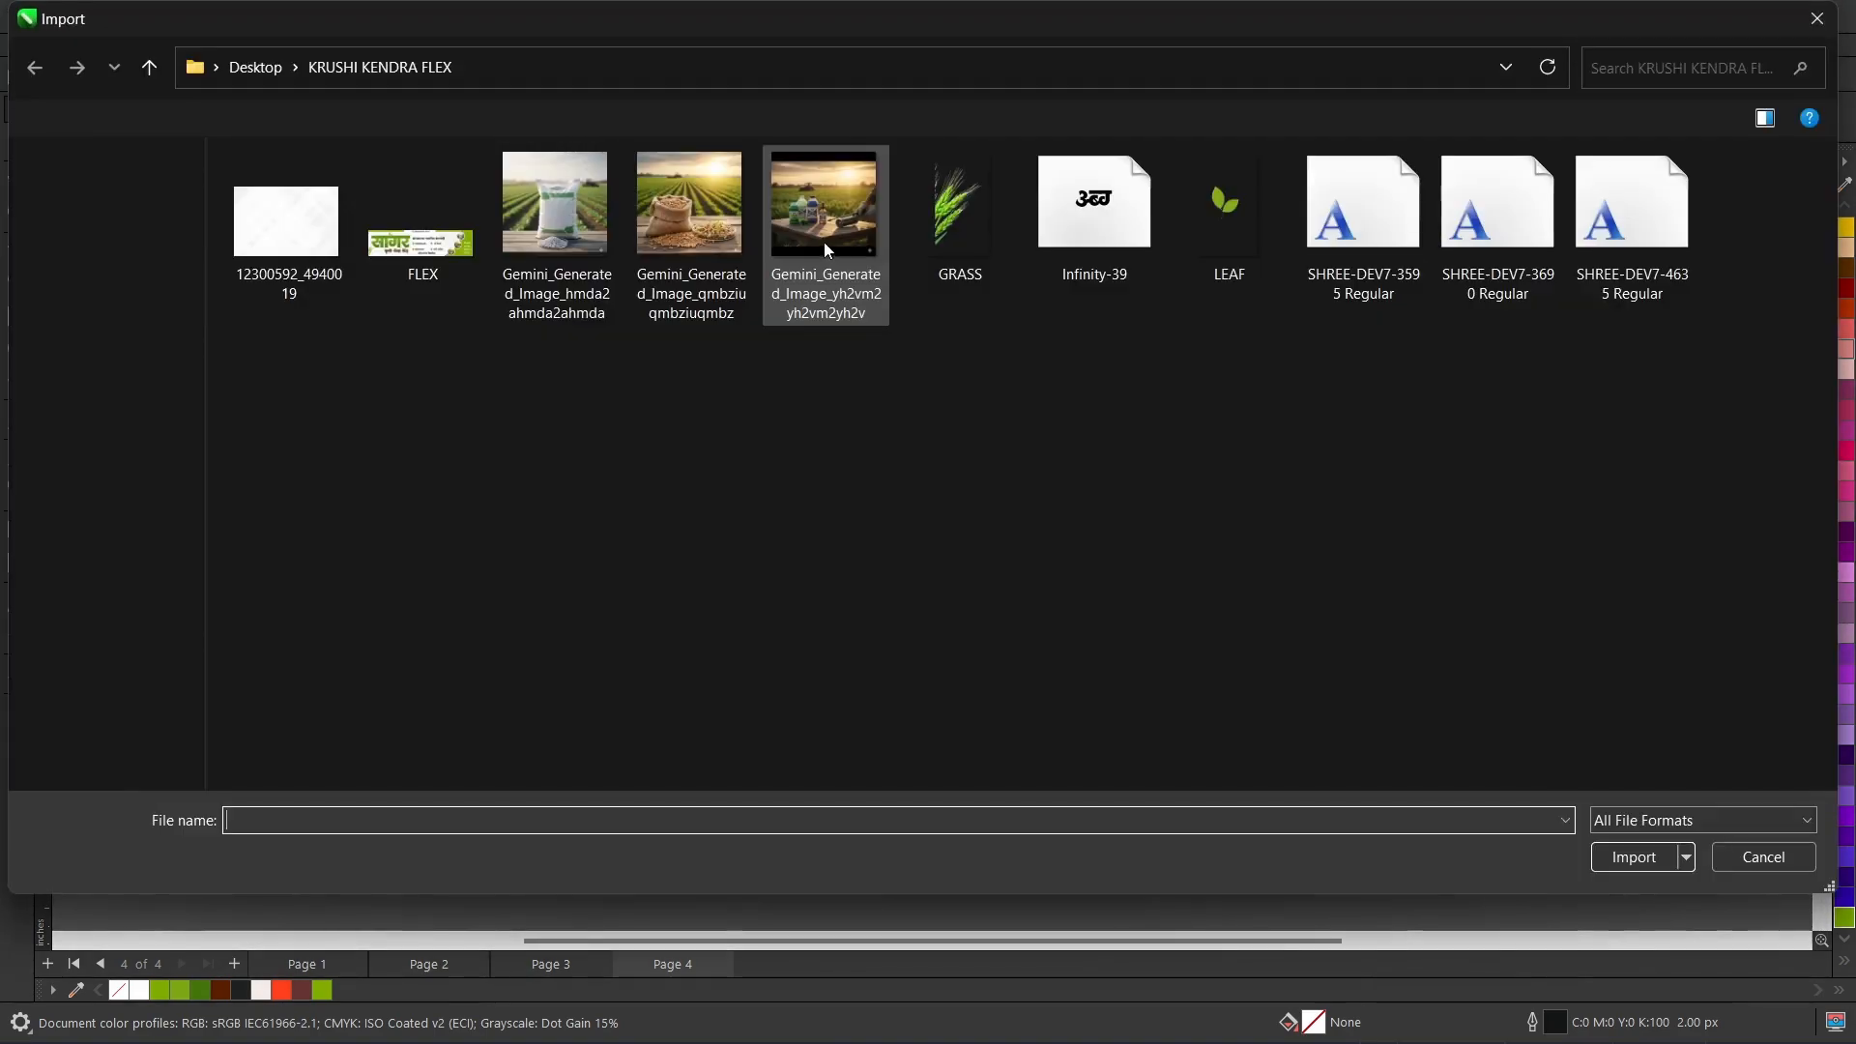
{"action": "left_click", "coordinate": [422, 249]}
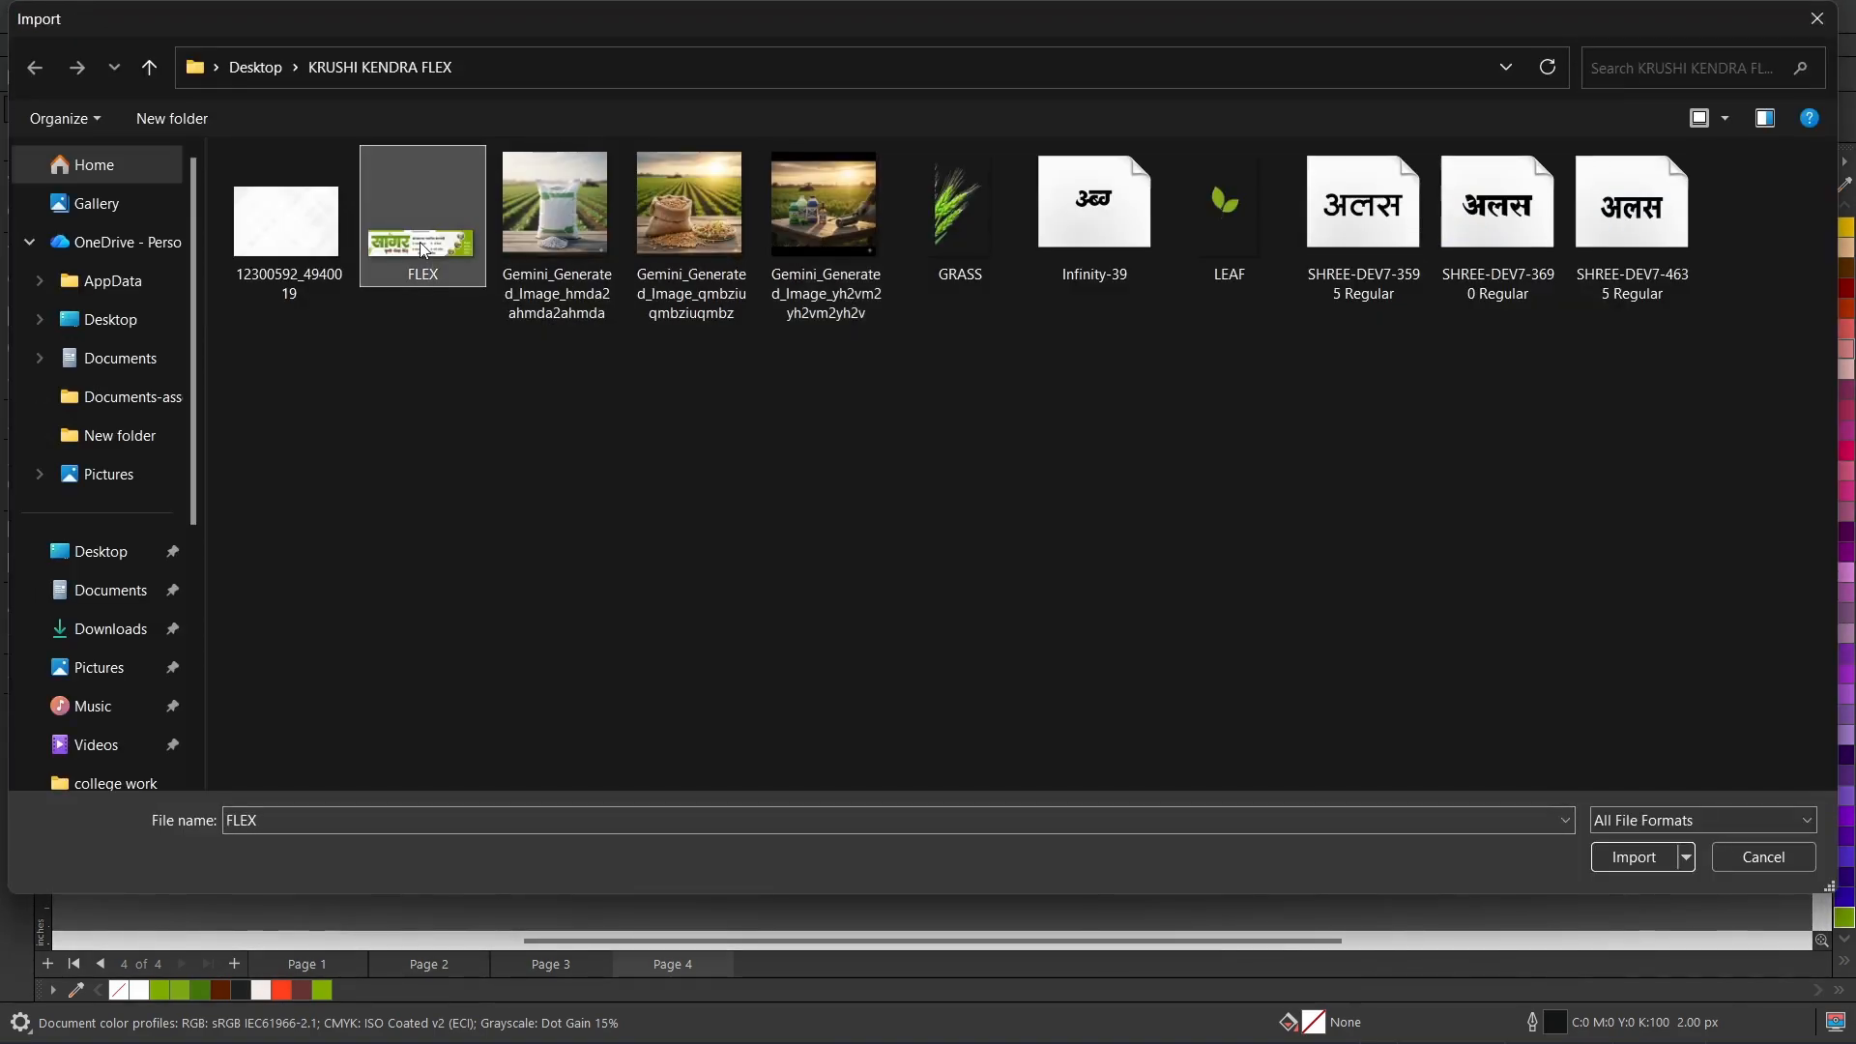
{"action": "double_click", "coordinate": [422, 250]}
{"action": "left_click_drag", "start_coordinate": [352, 227], "coordinate": [1520, 524]}
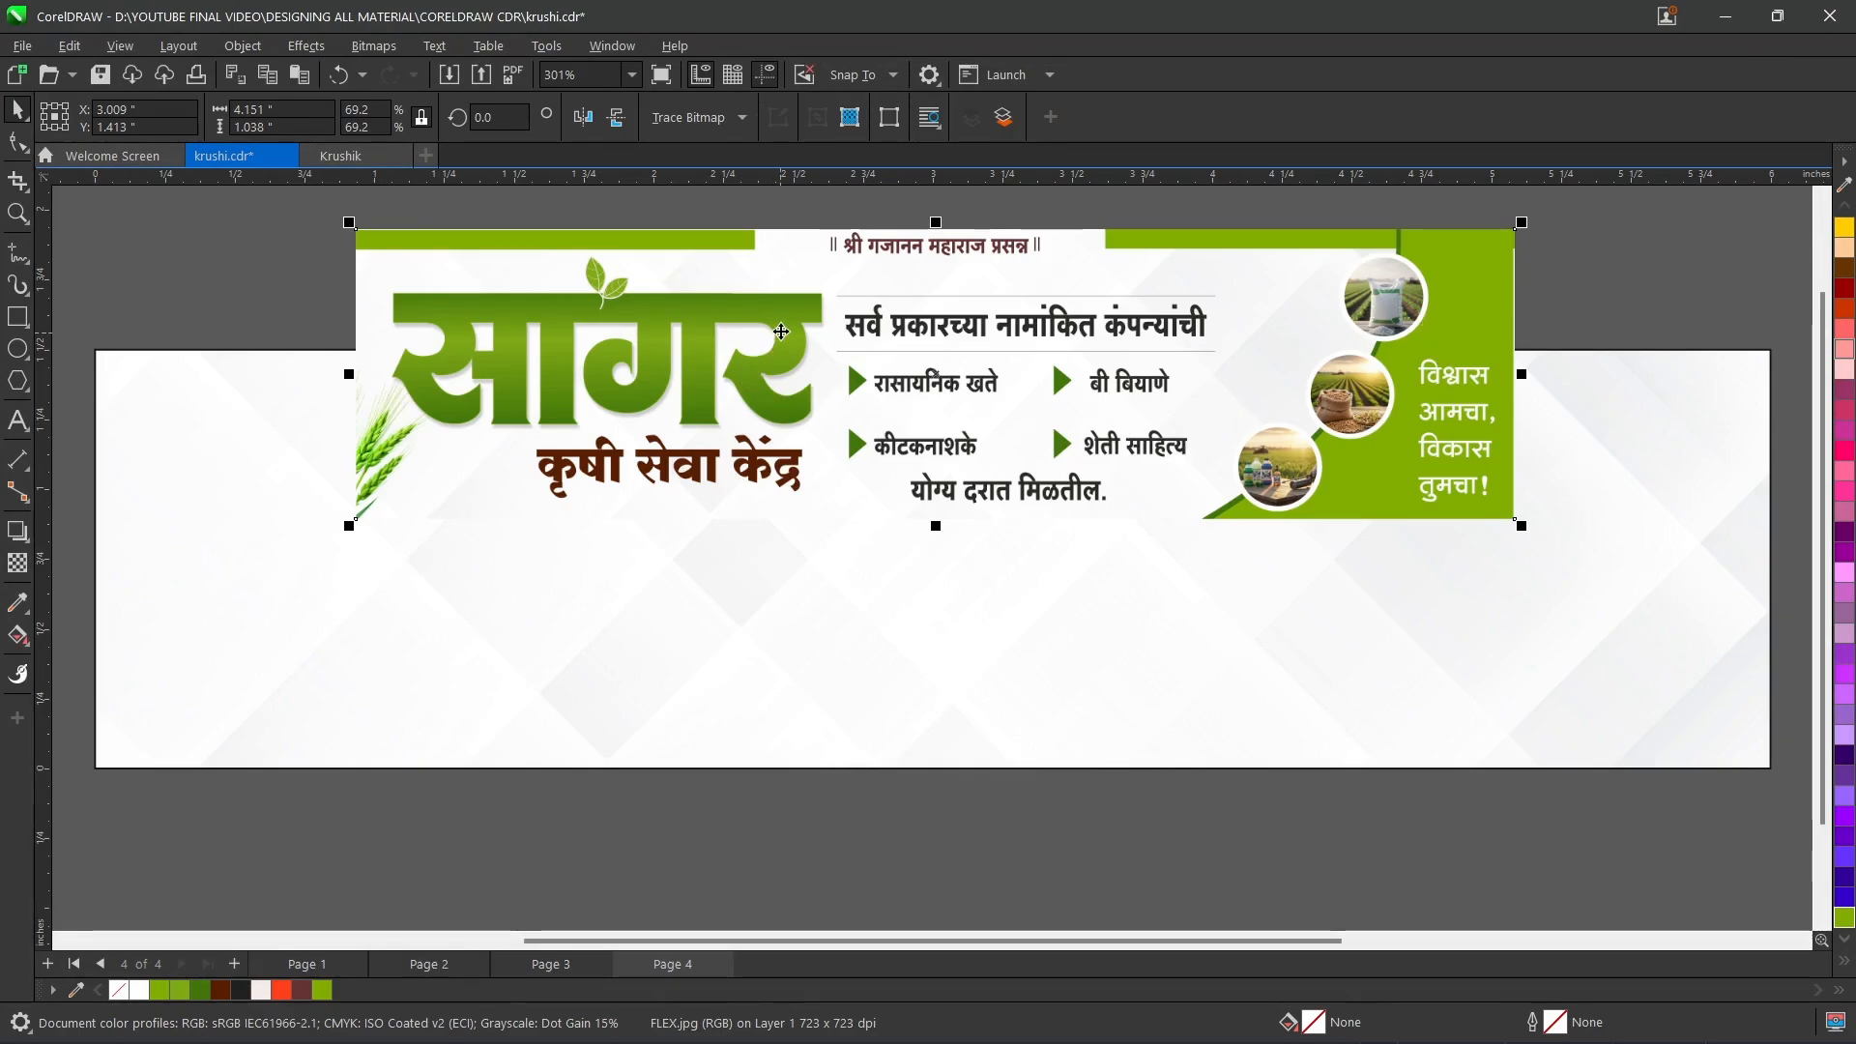
{"action": "left_click_drag", "start_coordinate": [781, 322], "coordinate": [783, 679]}
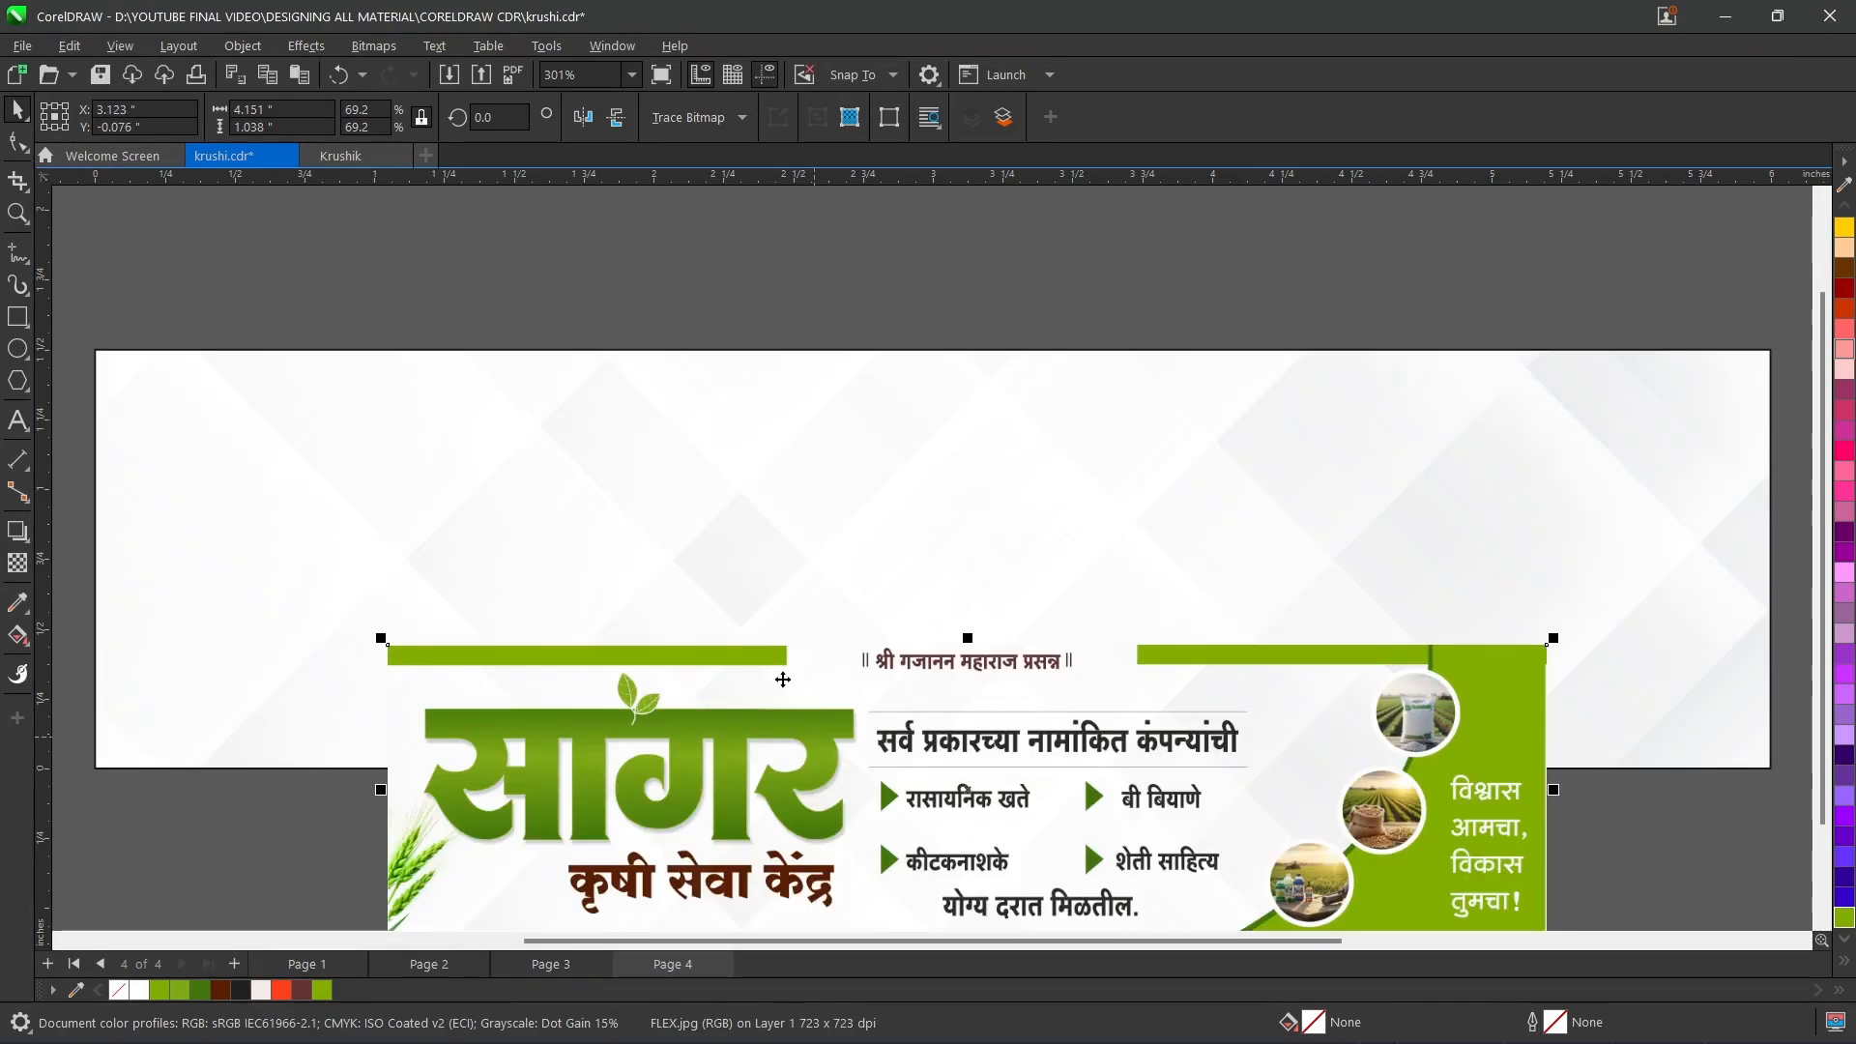
{"action": "left_click", "coordinate": [824, 282]}
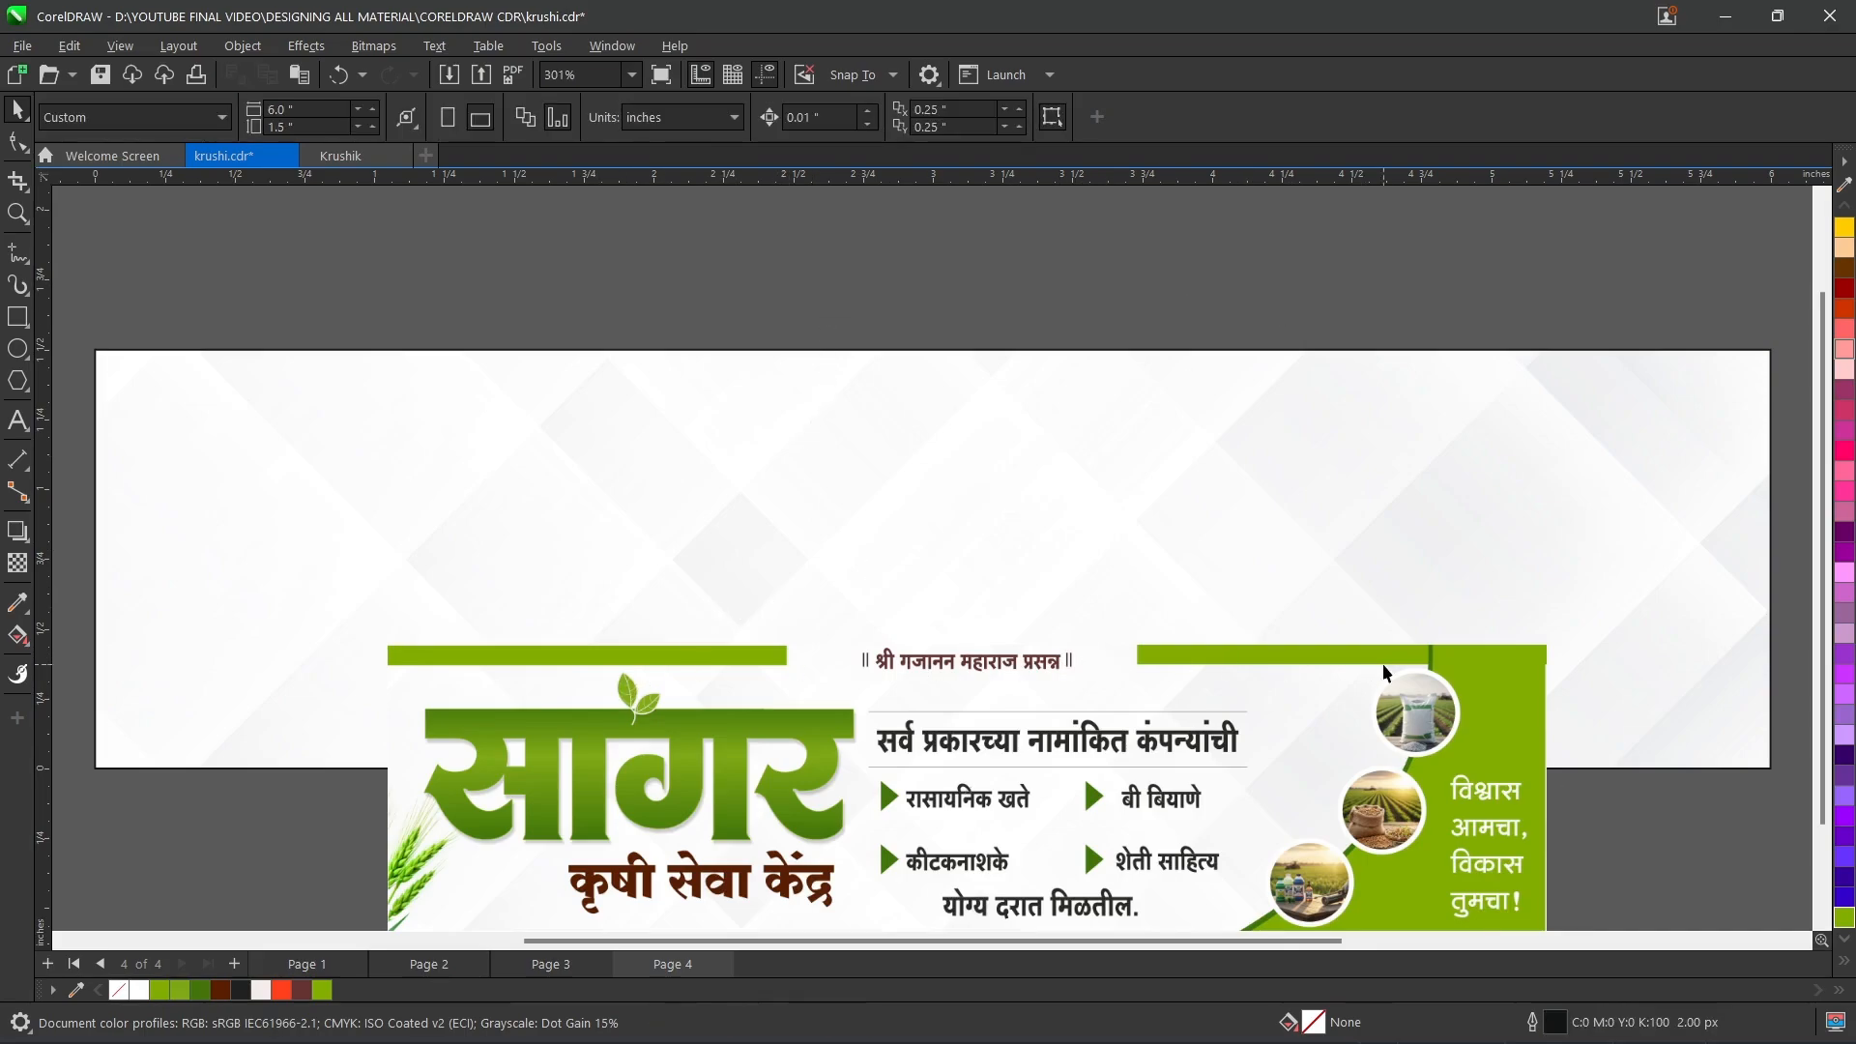
- Draw a strip about 2.05 by 0.09 in at the page's top-left corner, filled with the FLEX image's green bar colour and without an outline
{"action": "left_click", "coordinate": [18, 322]}
{"action": "left_click_drag", "start_coordinate": [98, 352], "coordinate": [669, 378]}
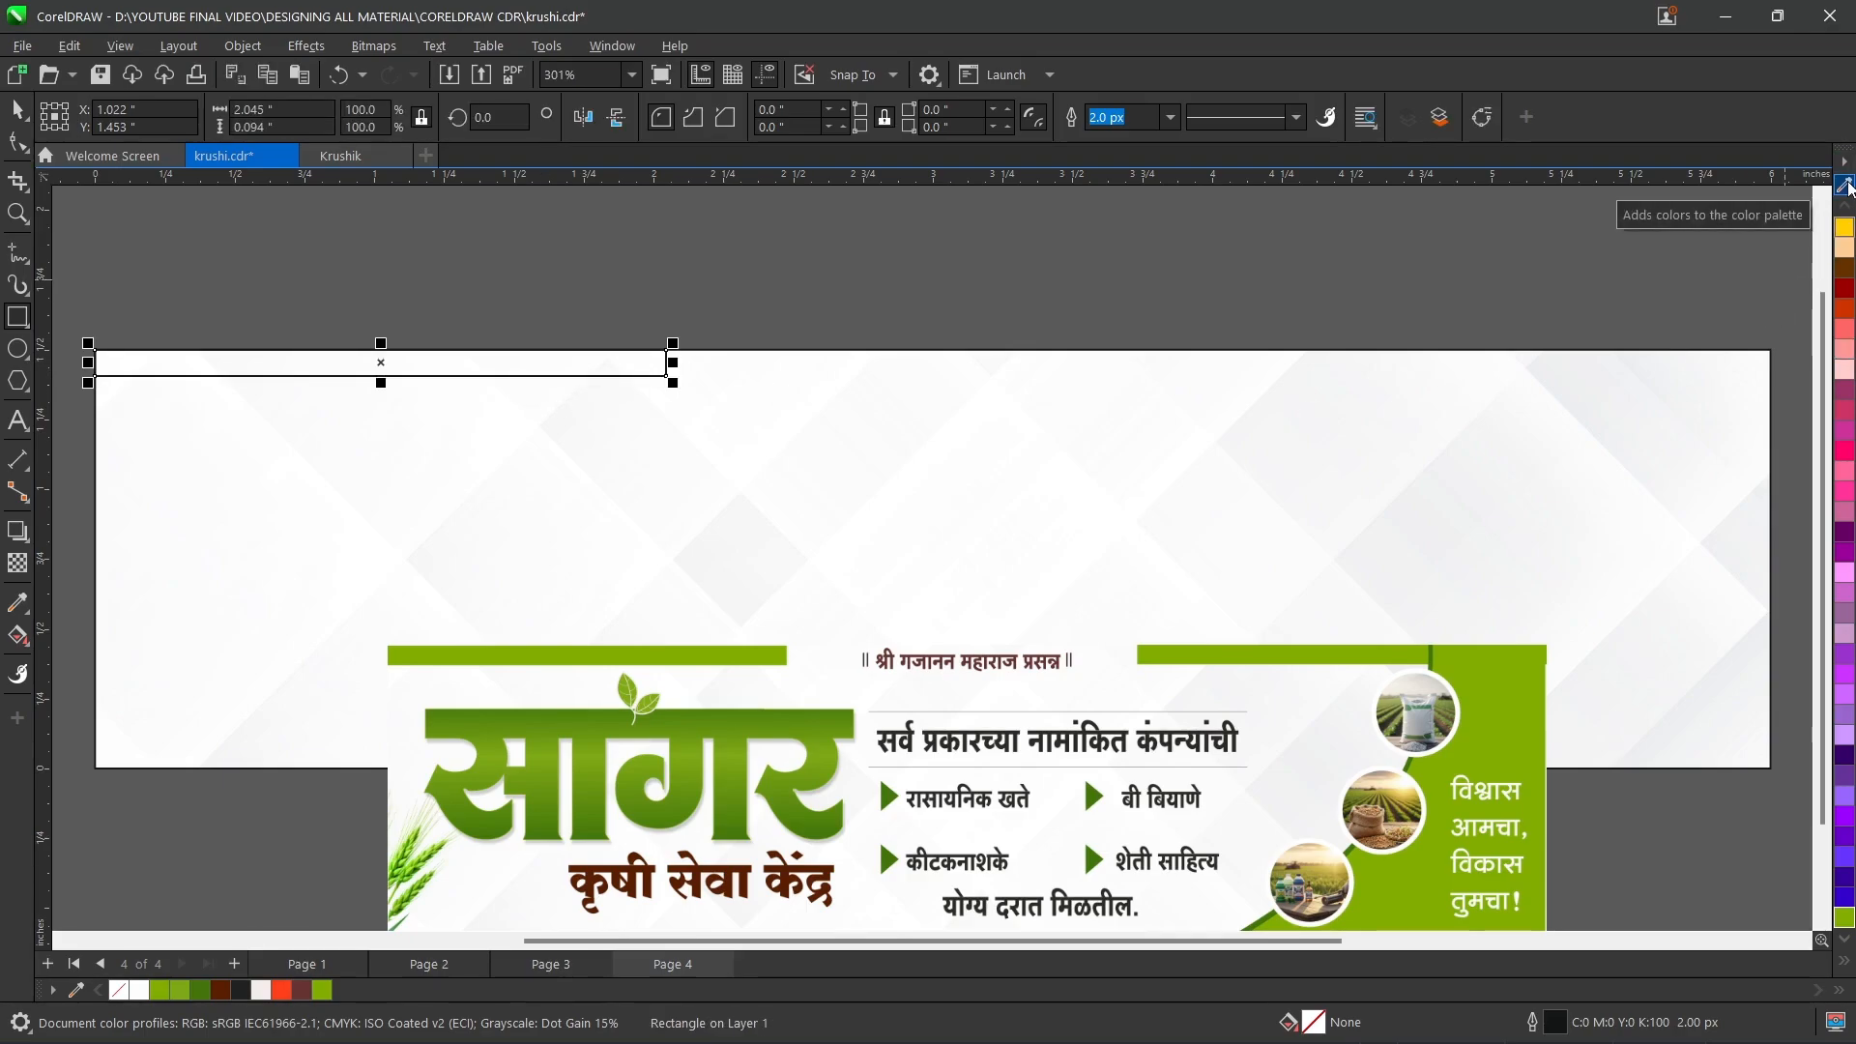
{"action": "left_click", "coordinate": [1846, 185]}
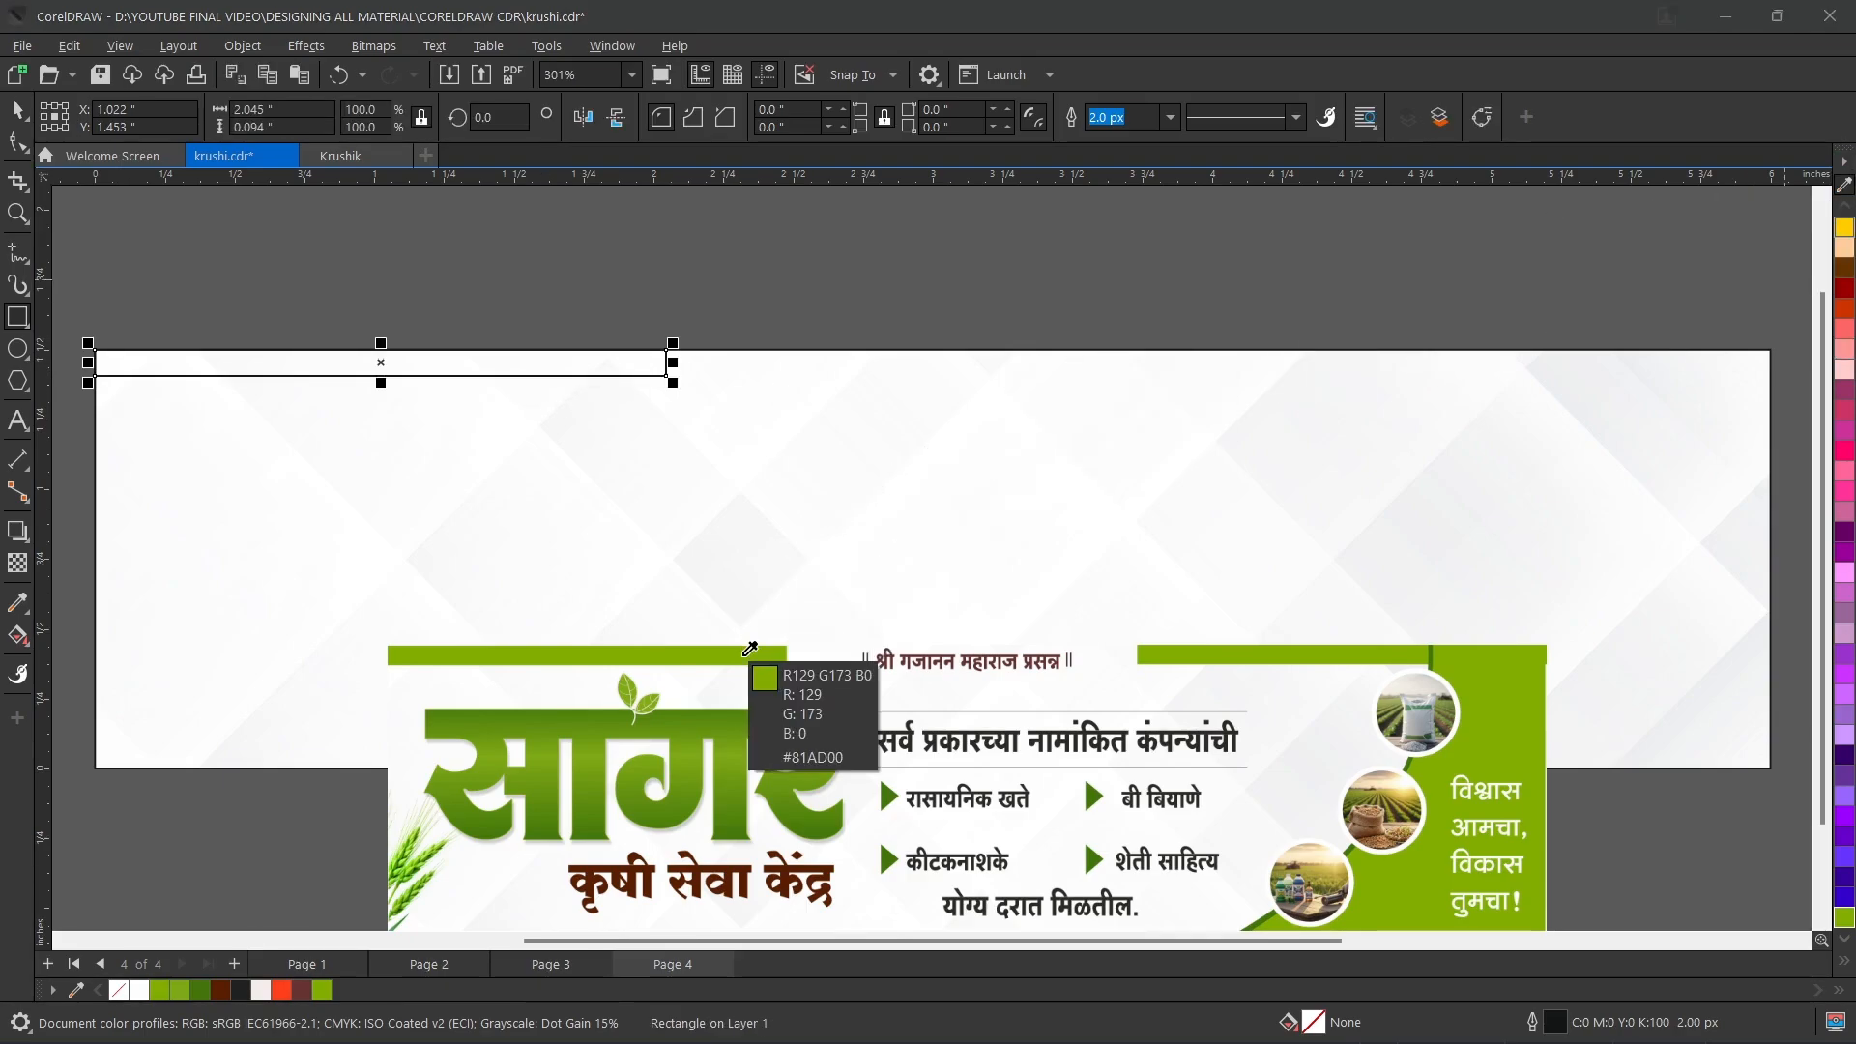
{"action": "left_click", "coordinate": [742, 657]}
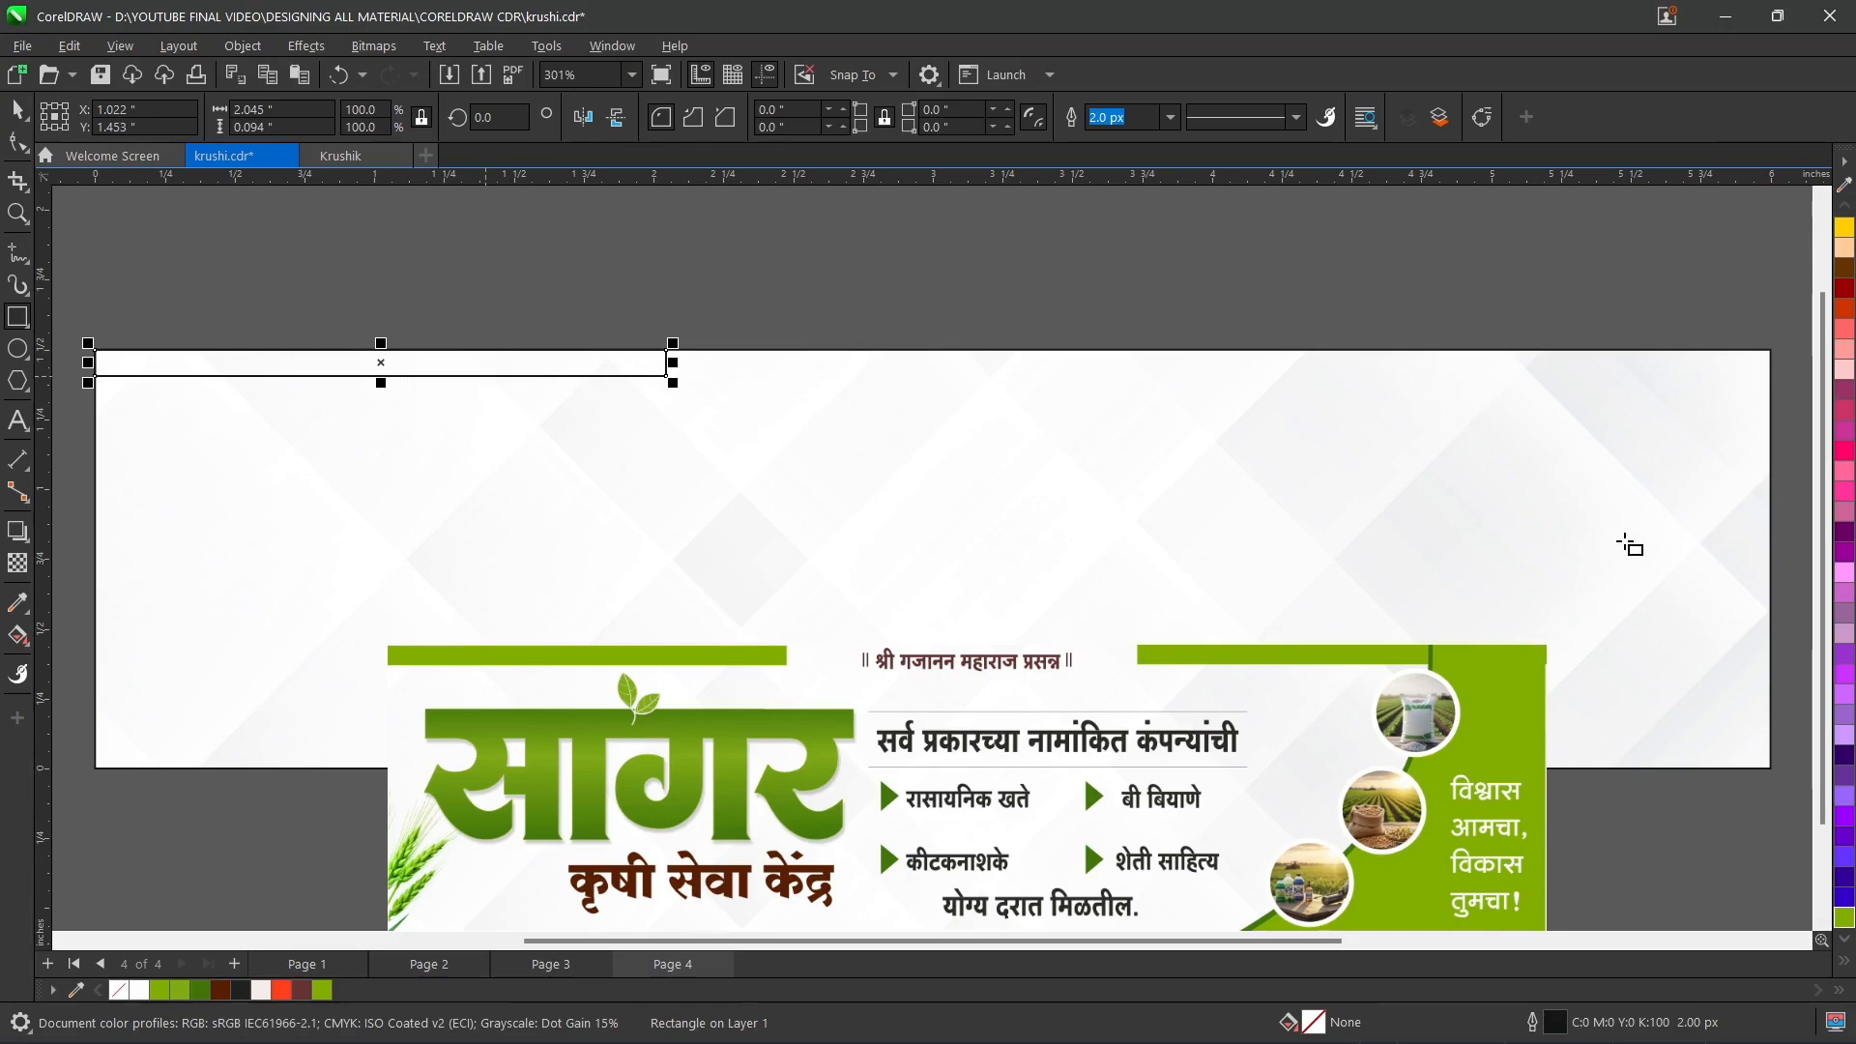
{"action": "left_click", "coordinate": [1844, 917]}
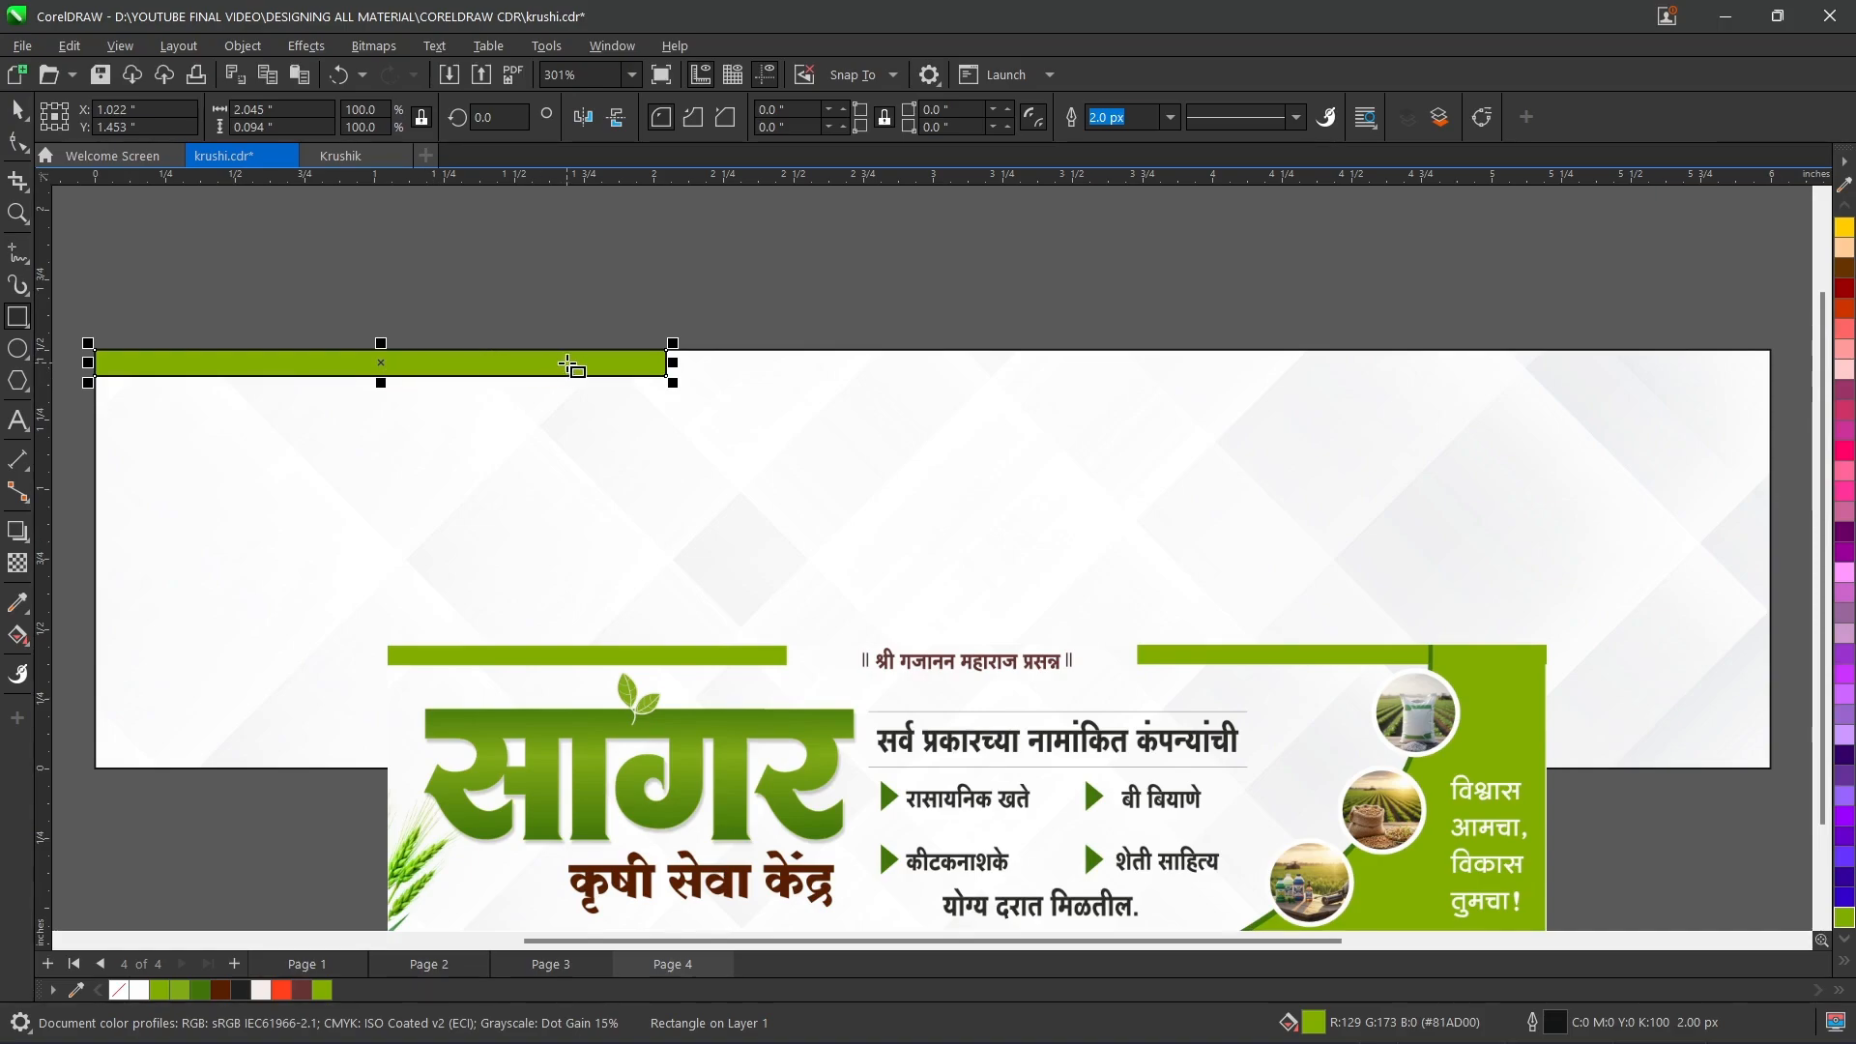
{"action": "left_click", "coordinate": [1170, 118]}
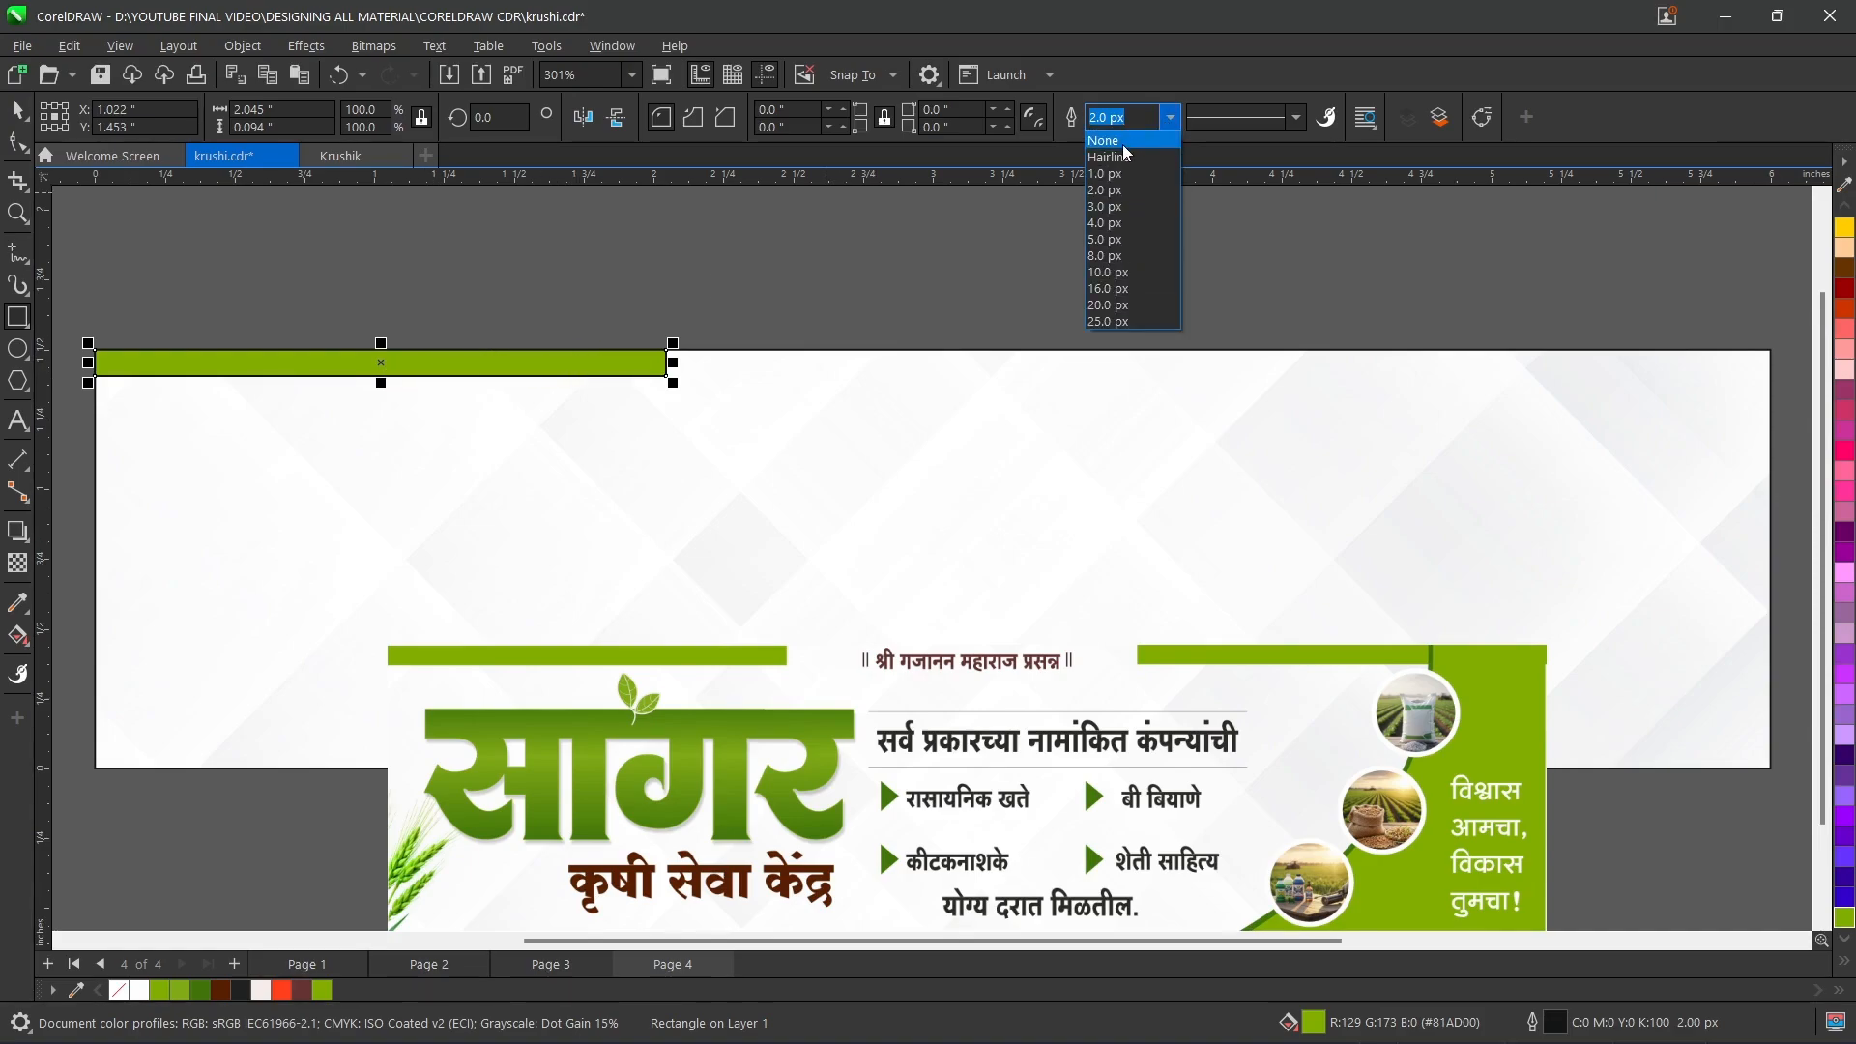
{"action": "left_click", "coordinate": [1123, 143]}
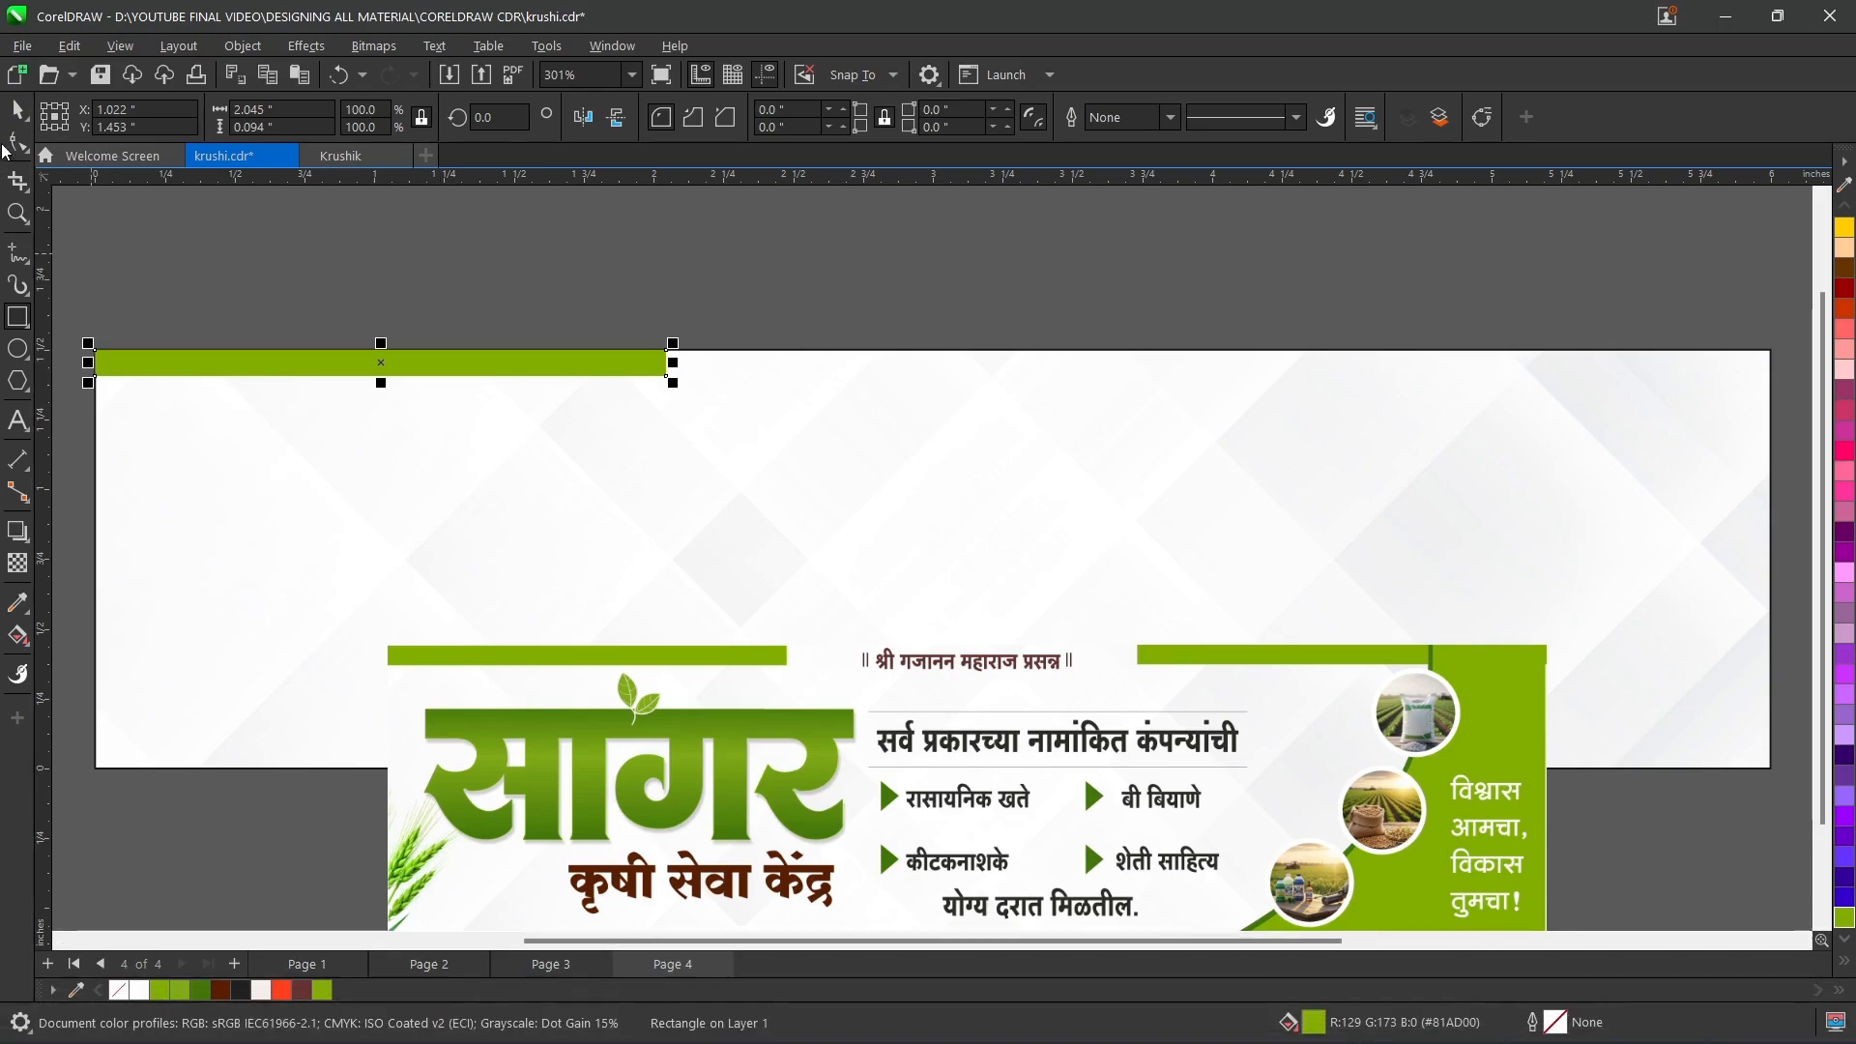
- Duplicate the green strip and place the copy at the page's top-right corner
{"action": "key", "text": "space"}
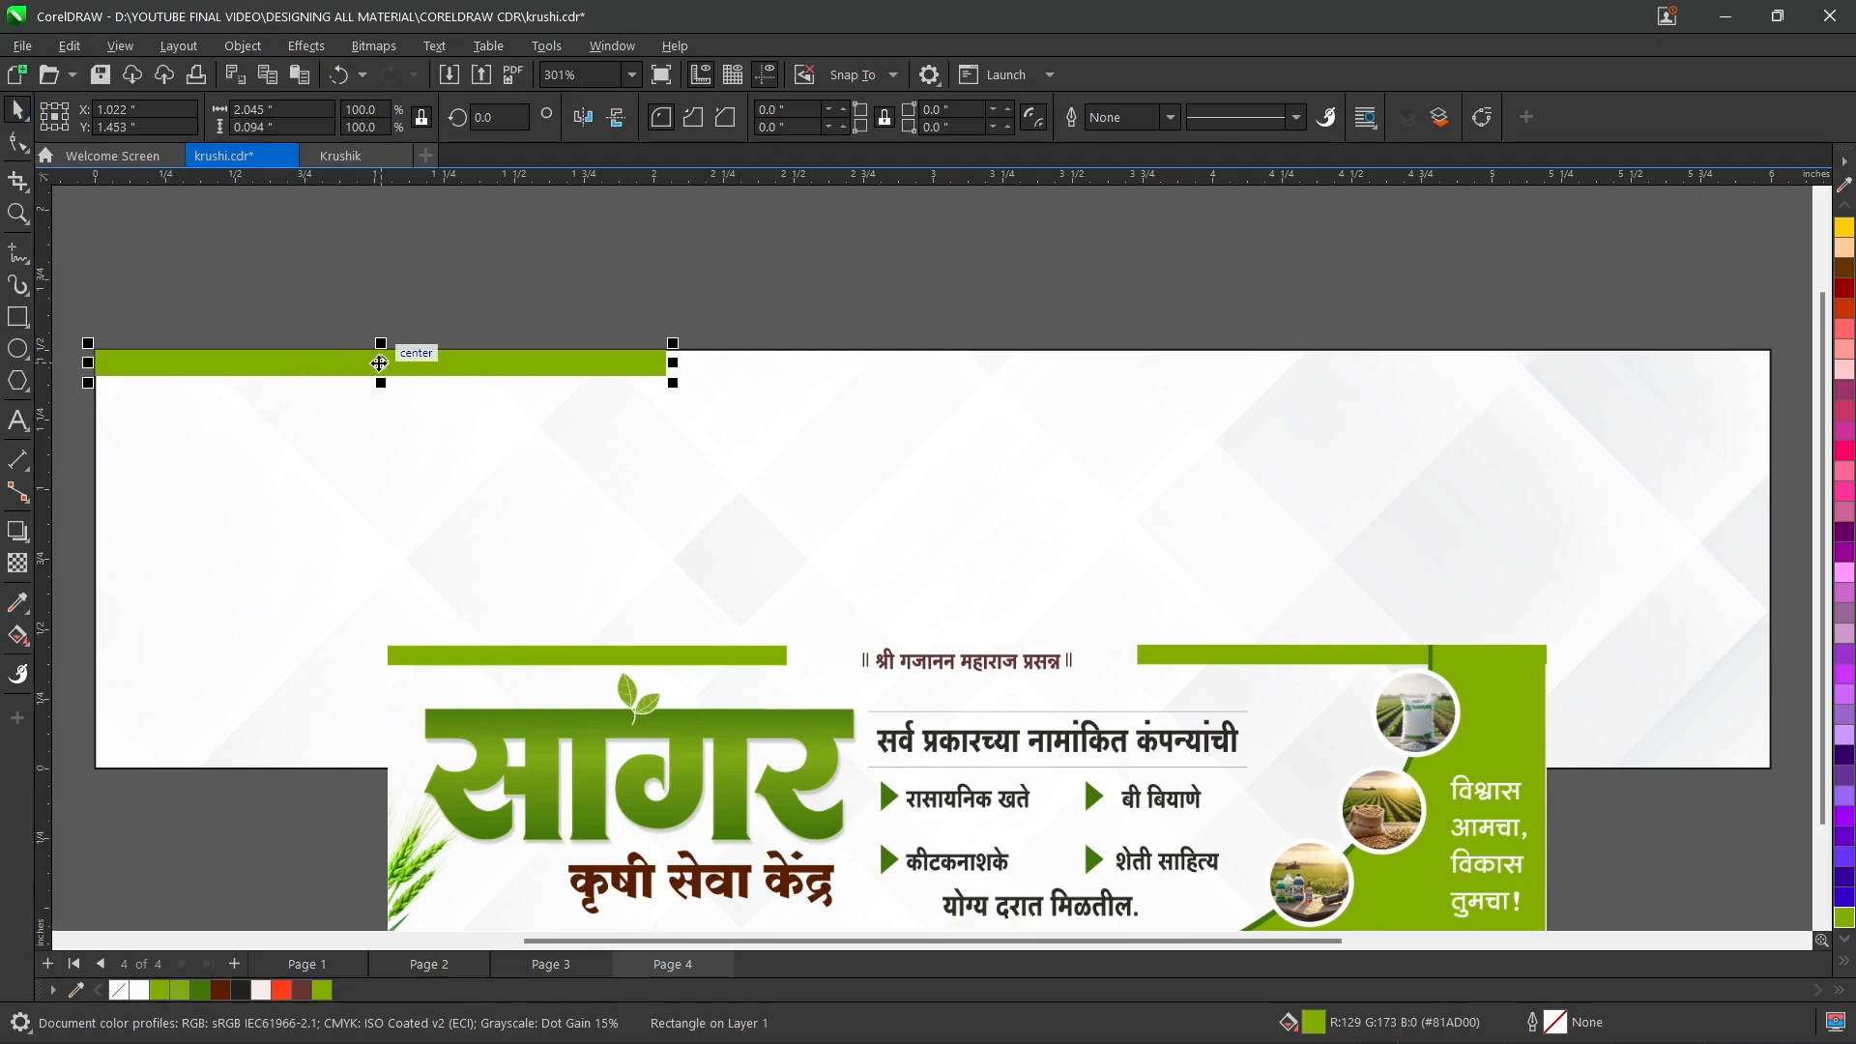
{"action": "key", "text": "ctrl+d"}
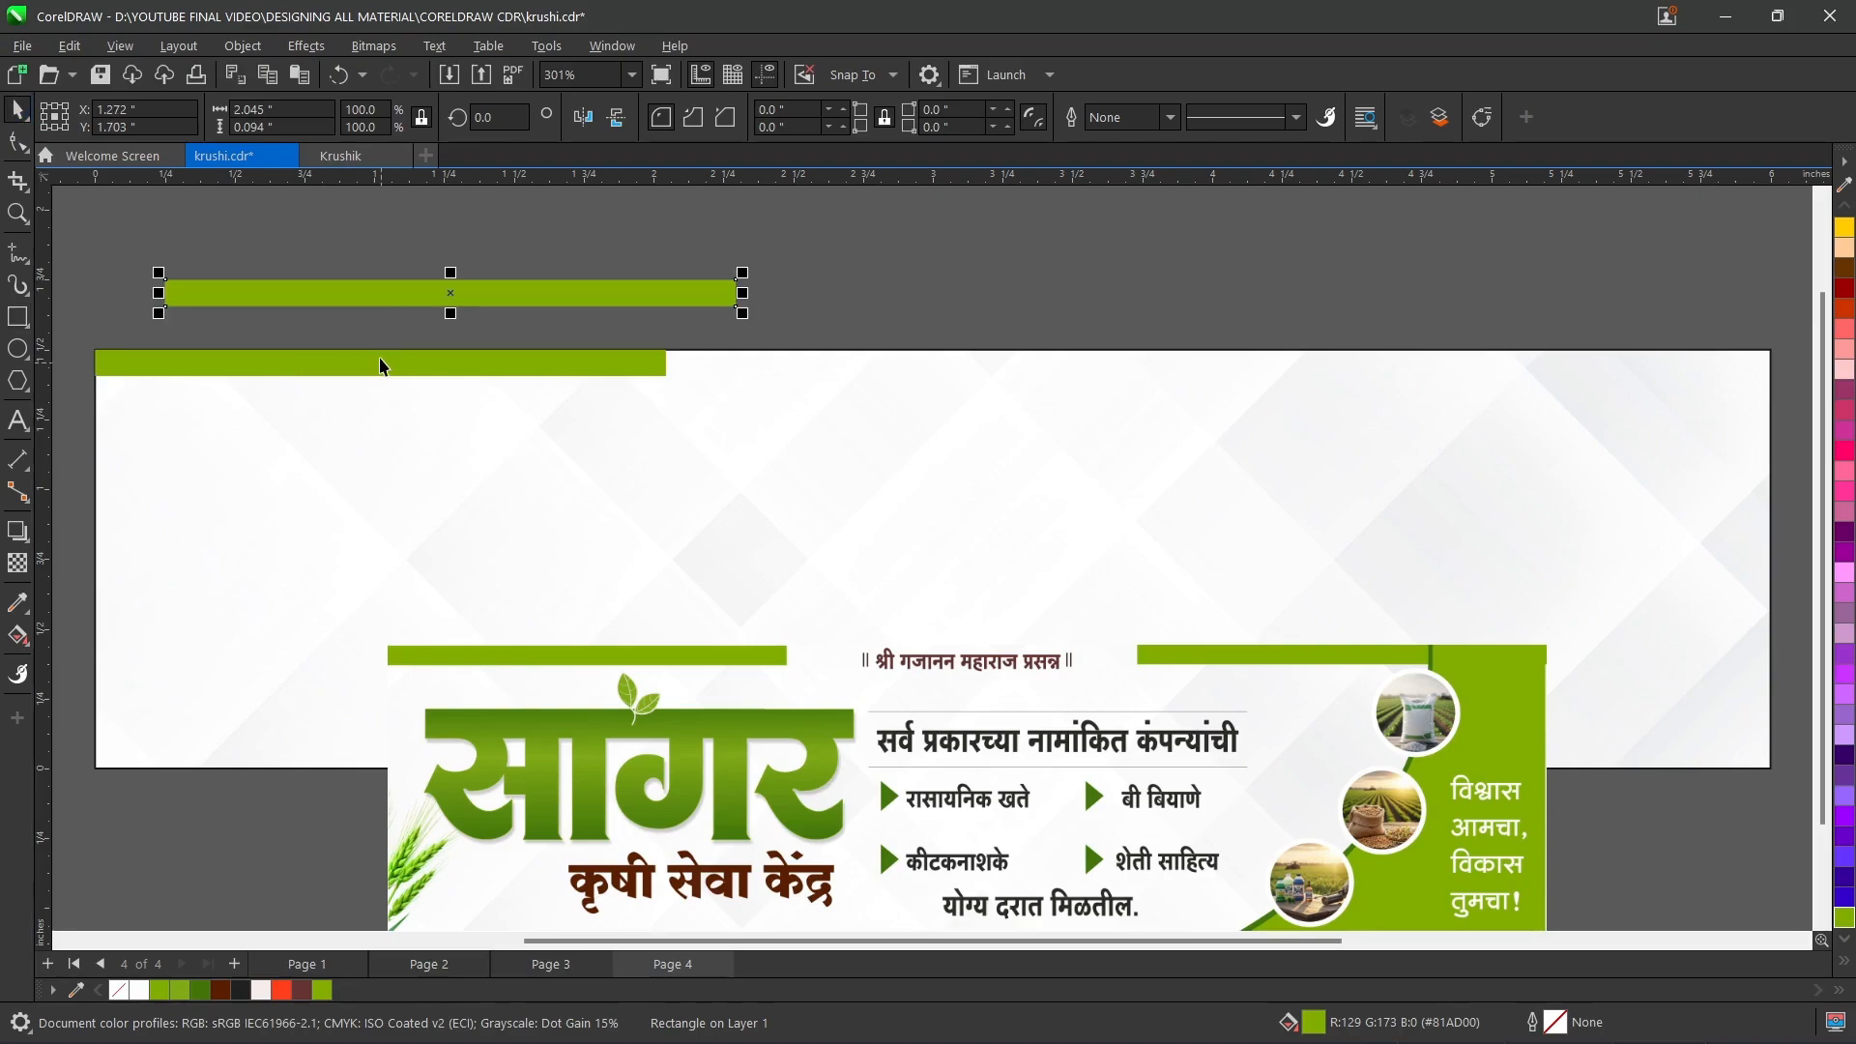
{"action": "left_click_drag", "start_coordinate": [432, 288], "coordinate": [1460, 358]}
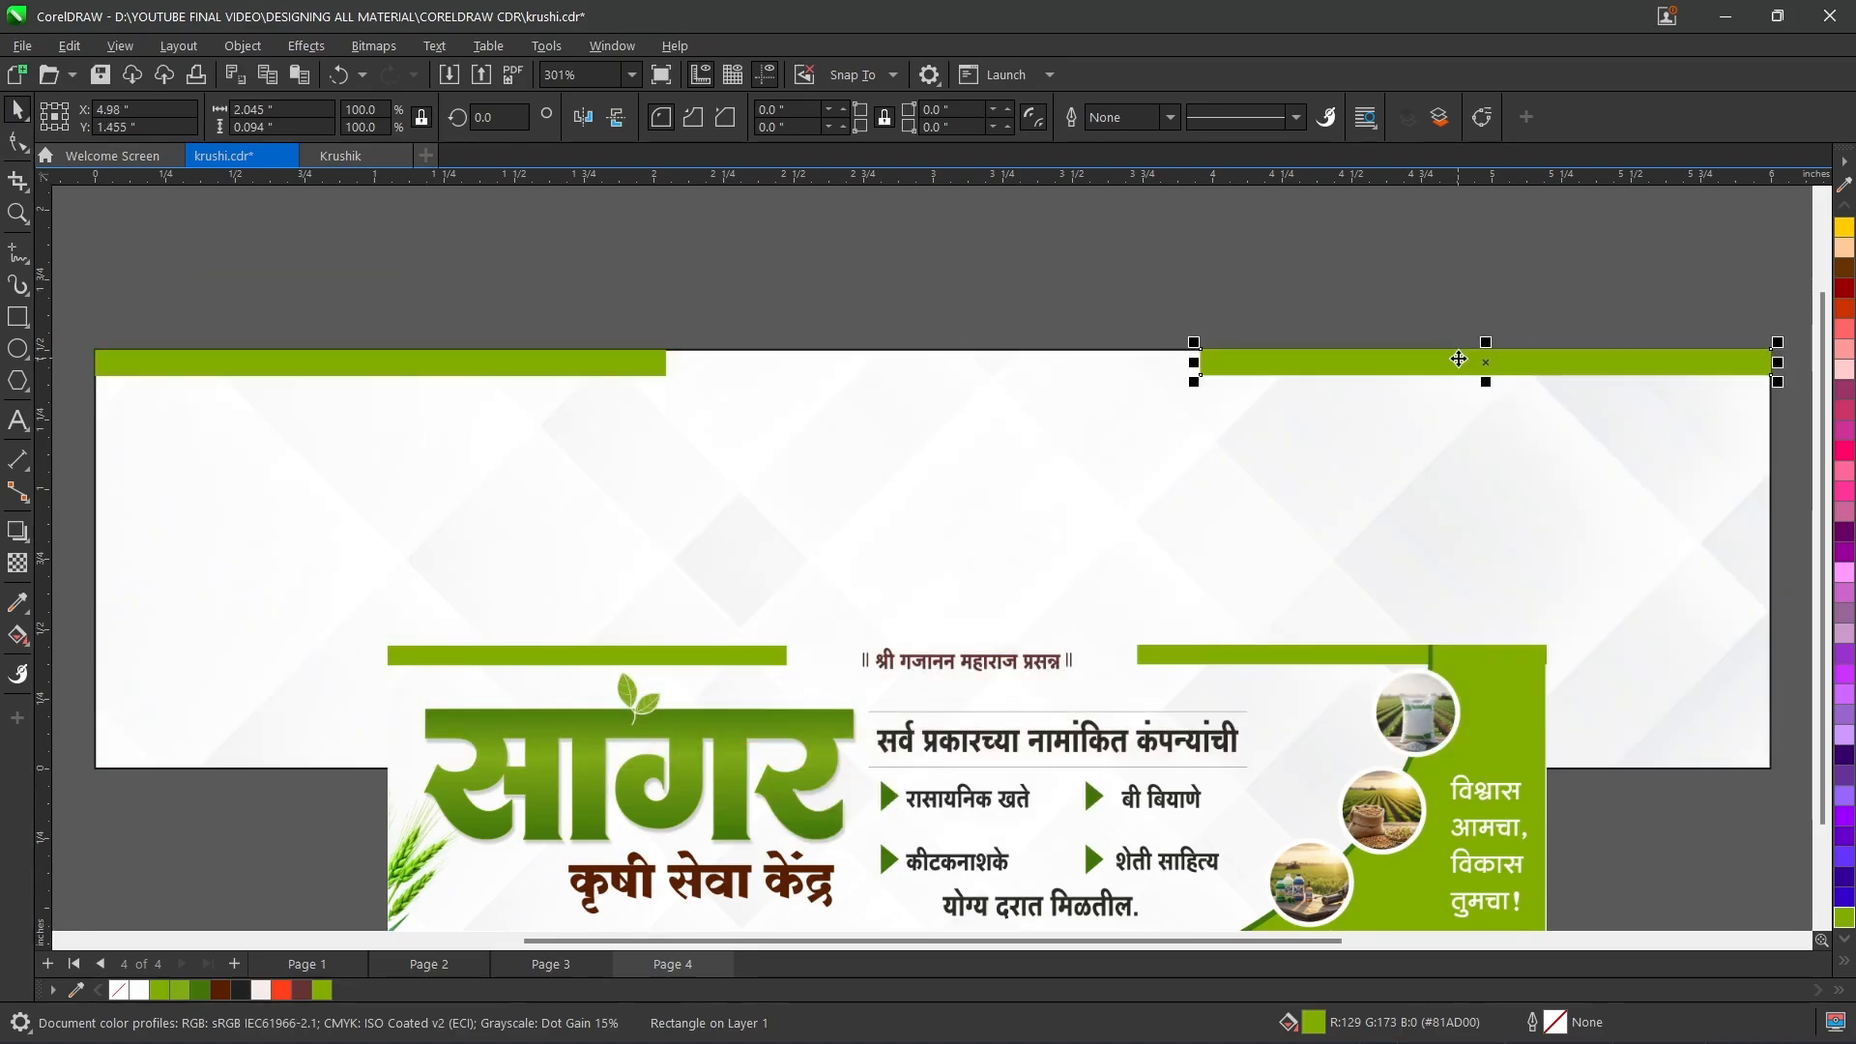
{"action": "left_click", "coordinate": [1274, 292]}
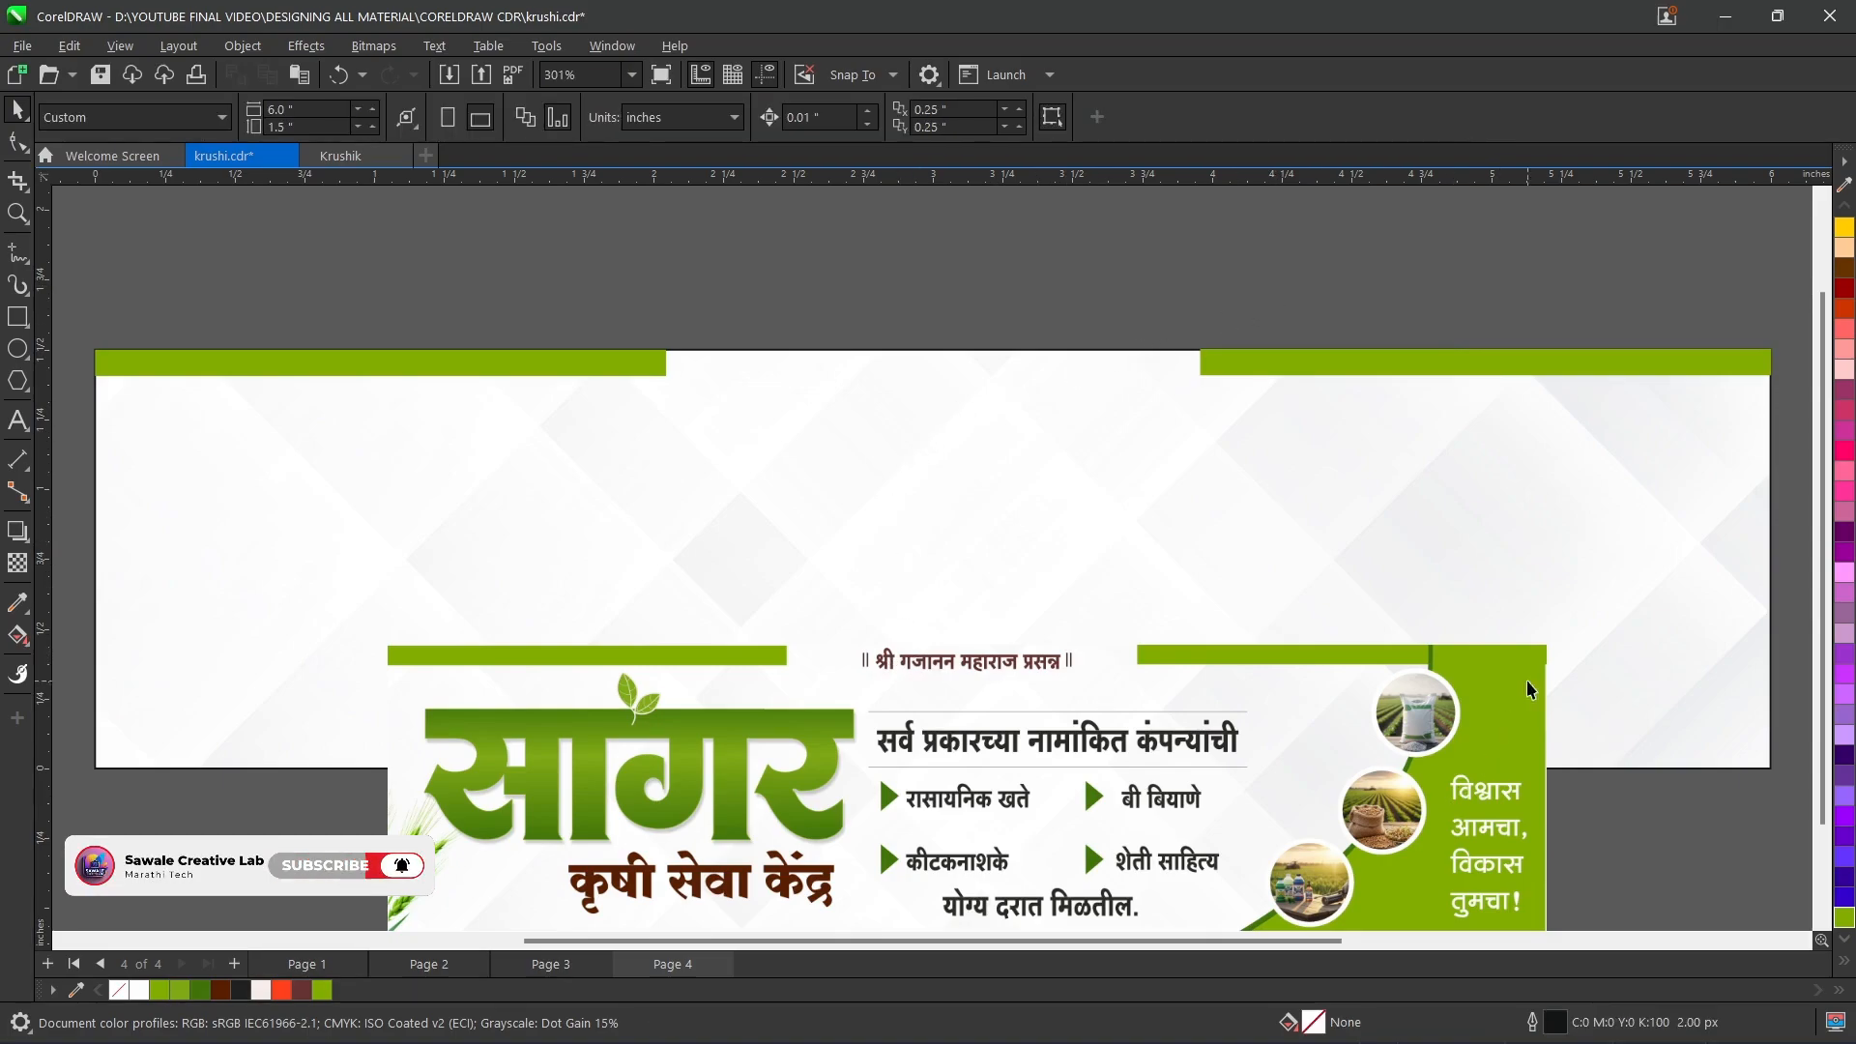
- Draw a full-height rectangle about 1.11 by 1.5 in at the page's right edge and fill it with the green sampled from the FLEX image
{"action": "left_click", "coordinate": [17, 322]}
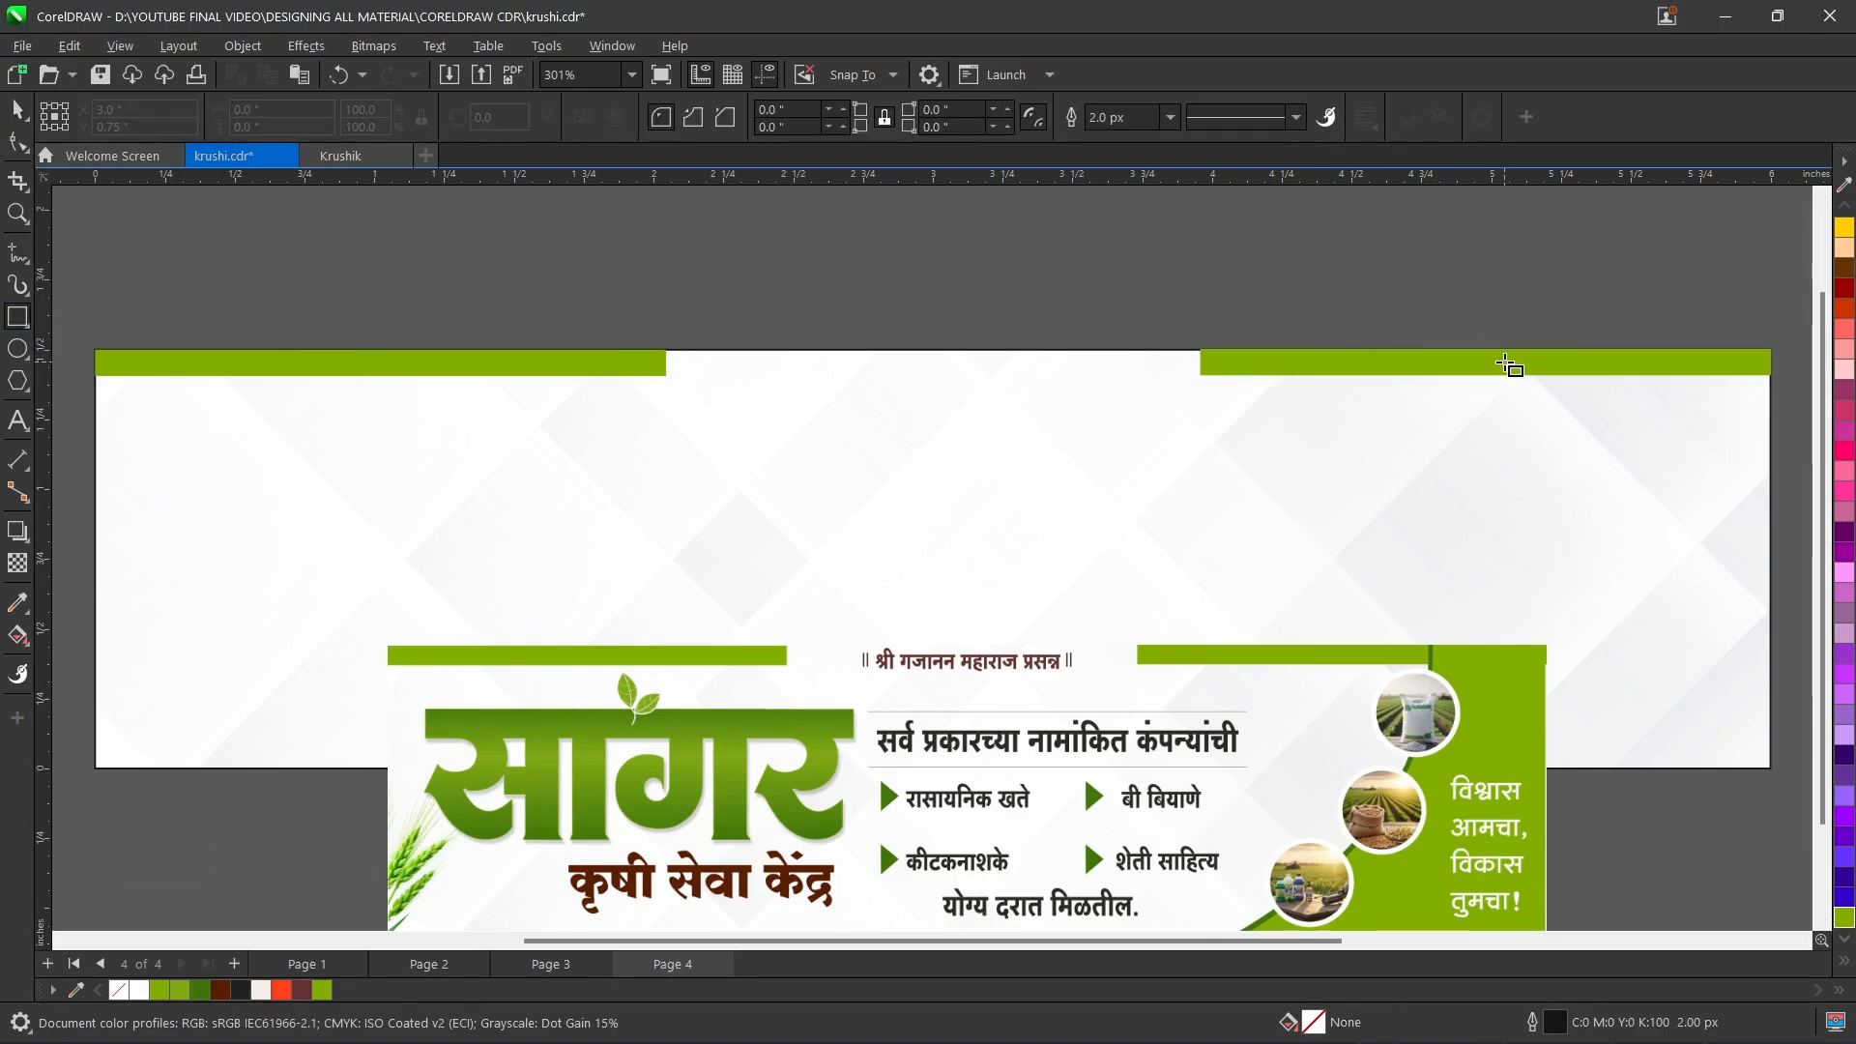
{"action": "left_click_drag", "start_coordinate": [1463, 351], "coordinate": [1777, 770]}
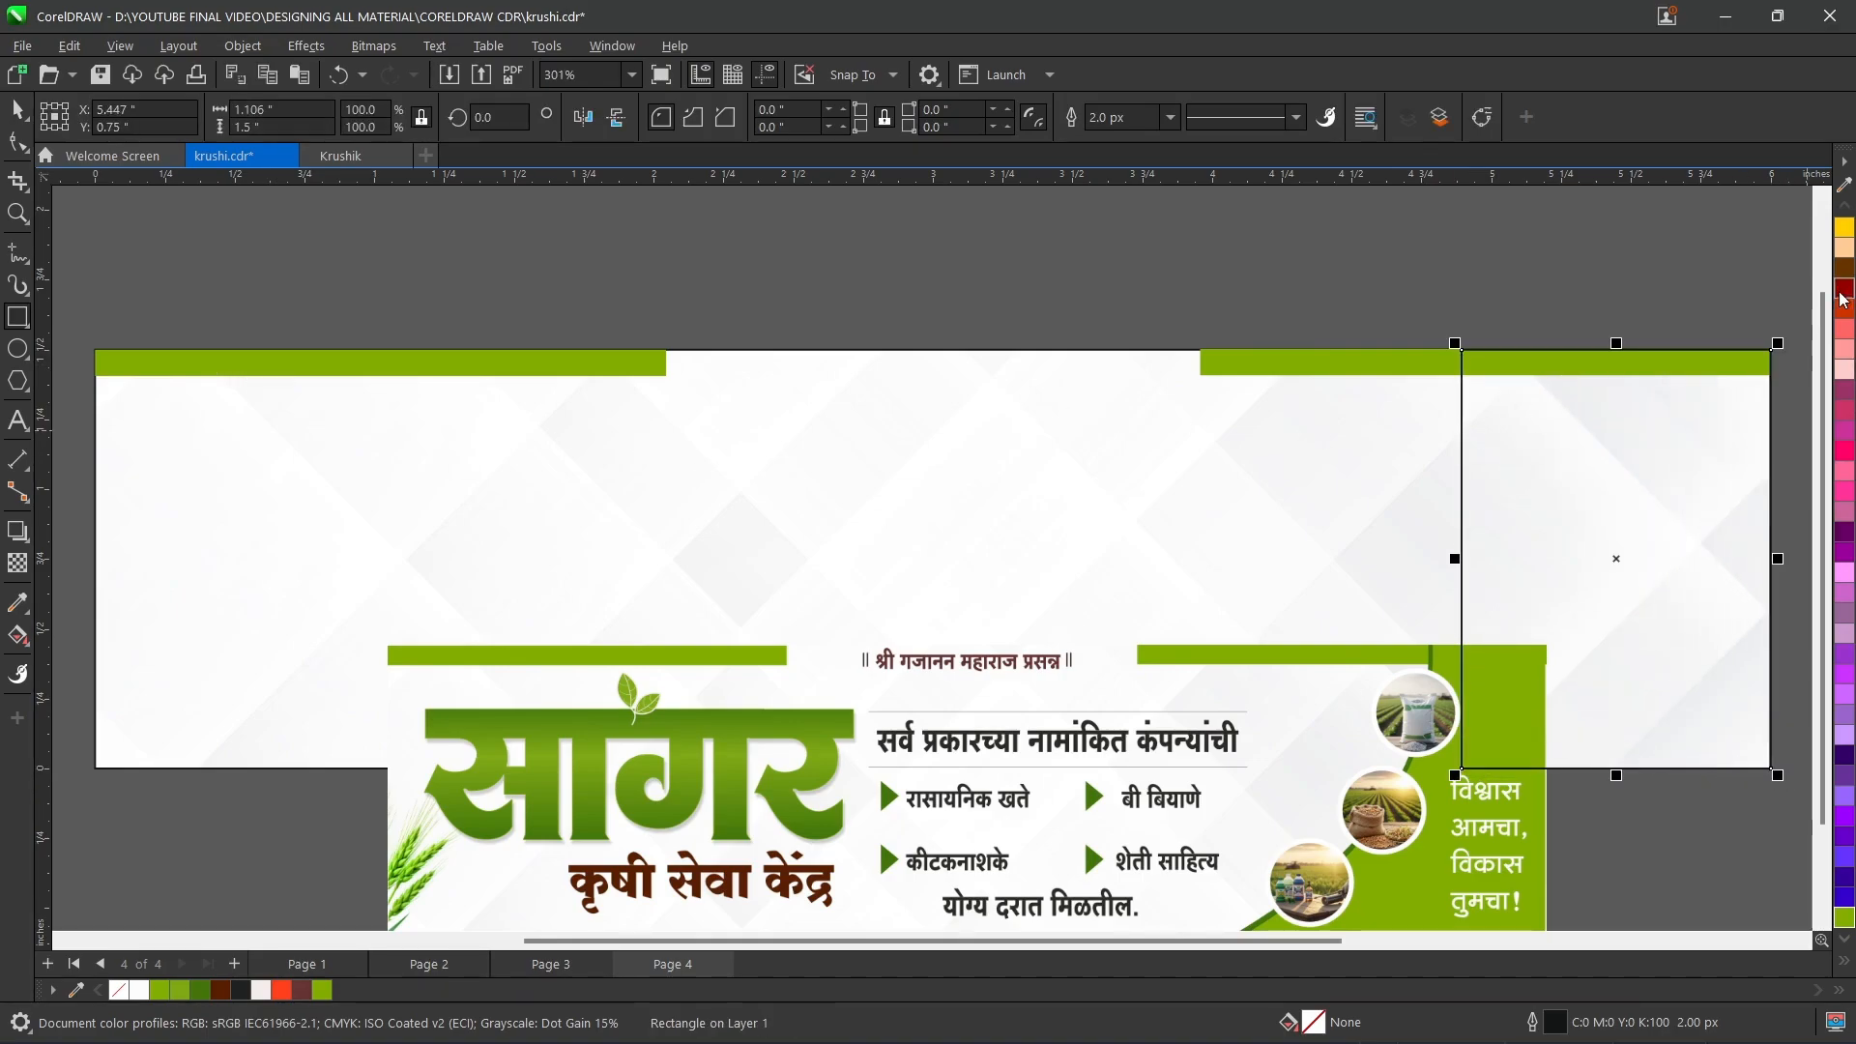
{"action": "left_click", "coordinate": [1845, 184]}
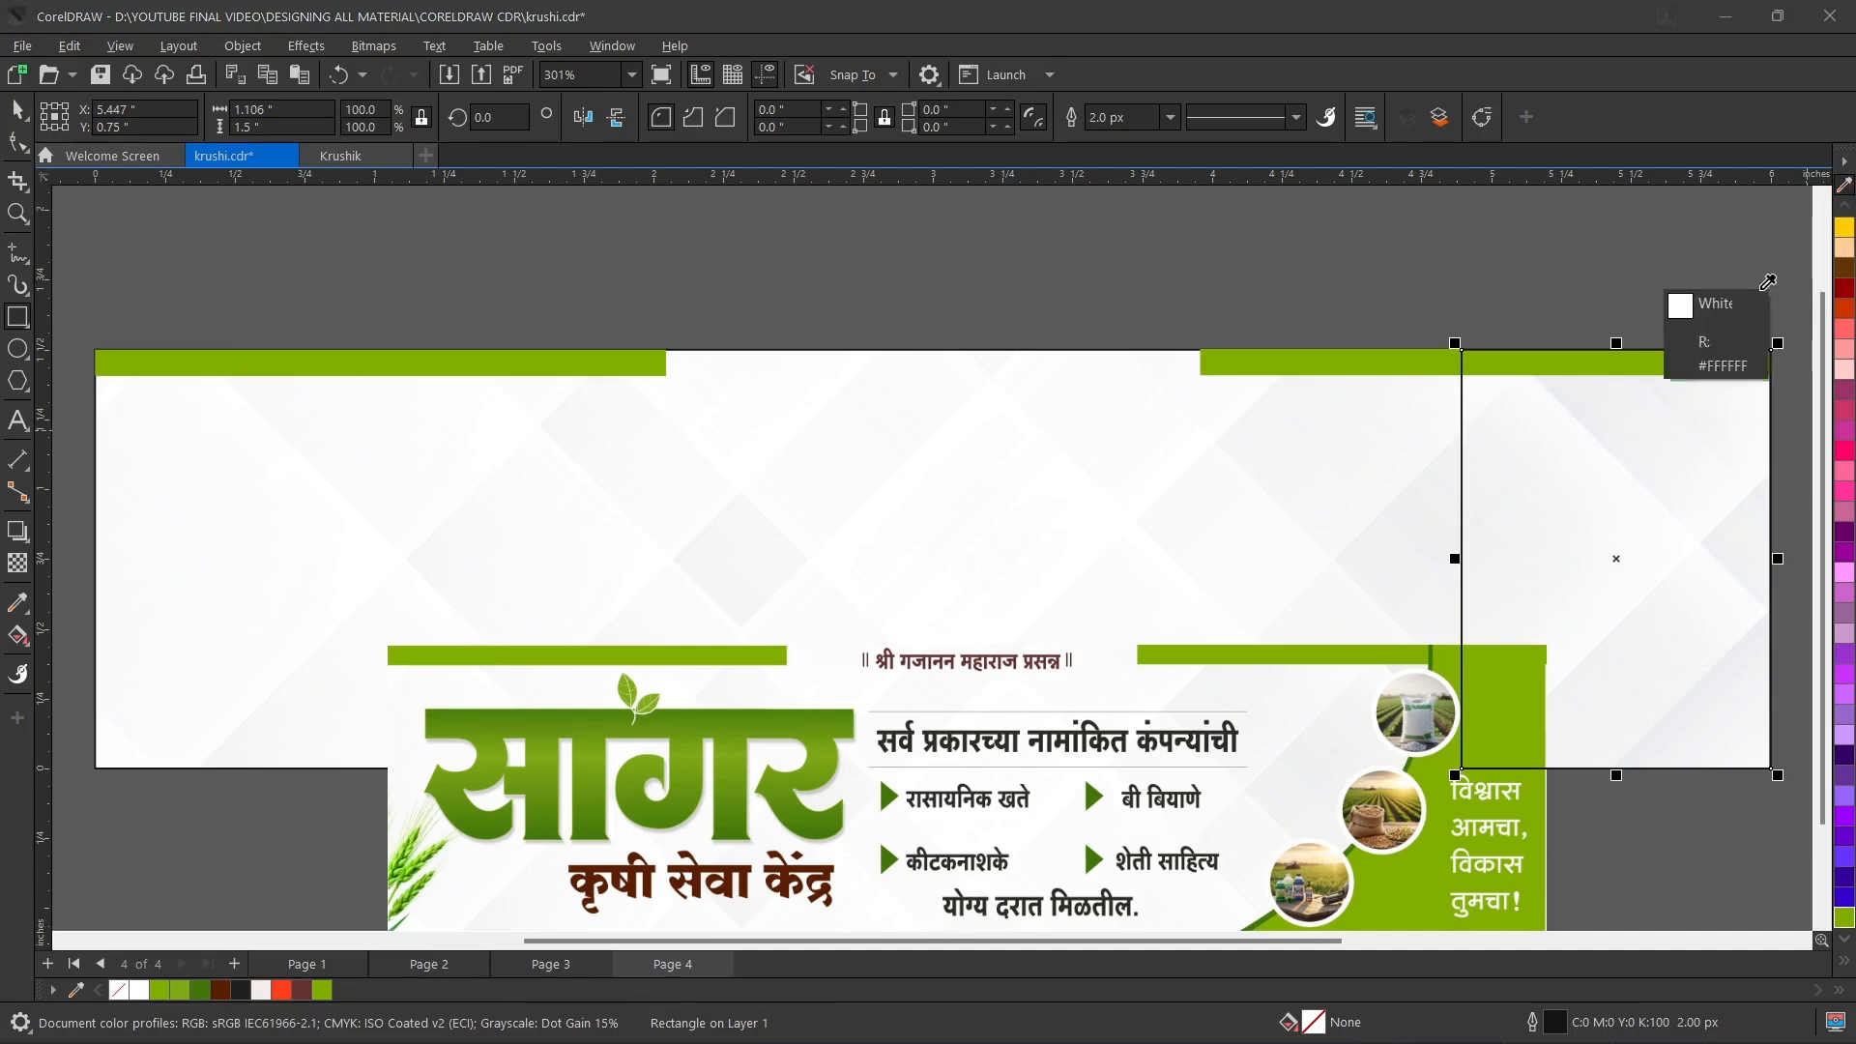
{"action": "left_click", "coordinate": [1507, 706]}
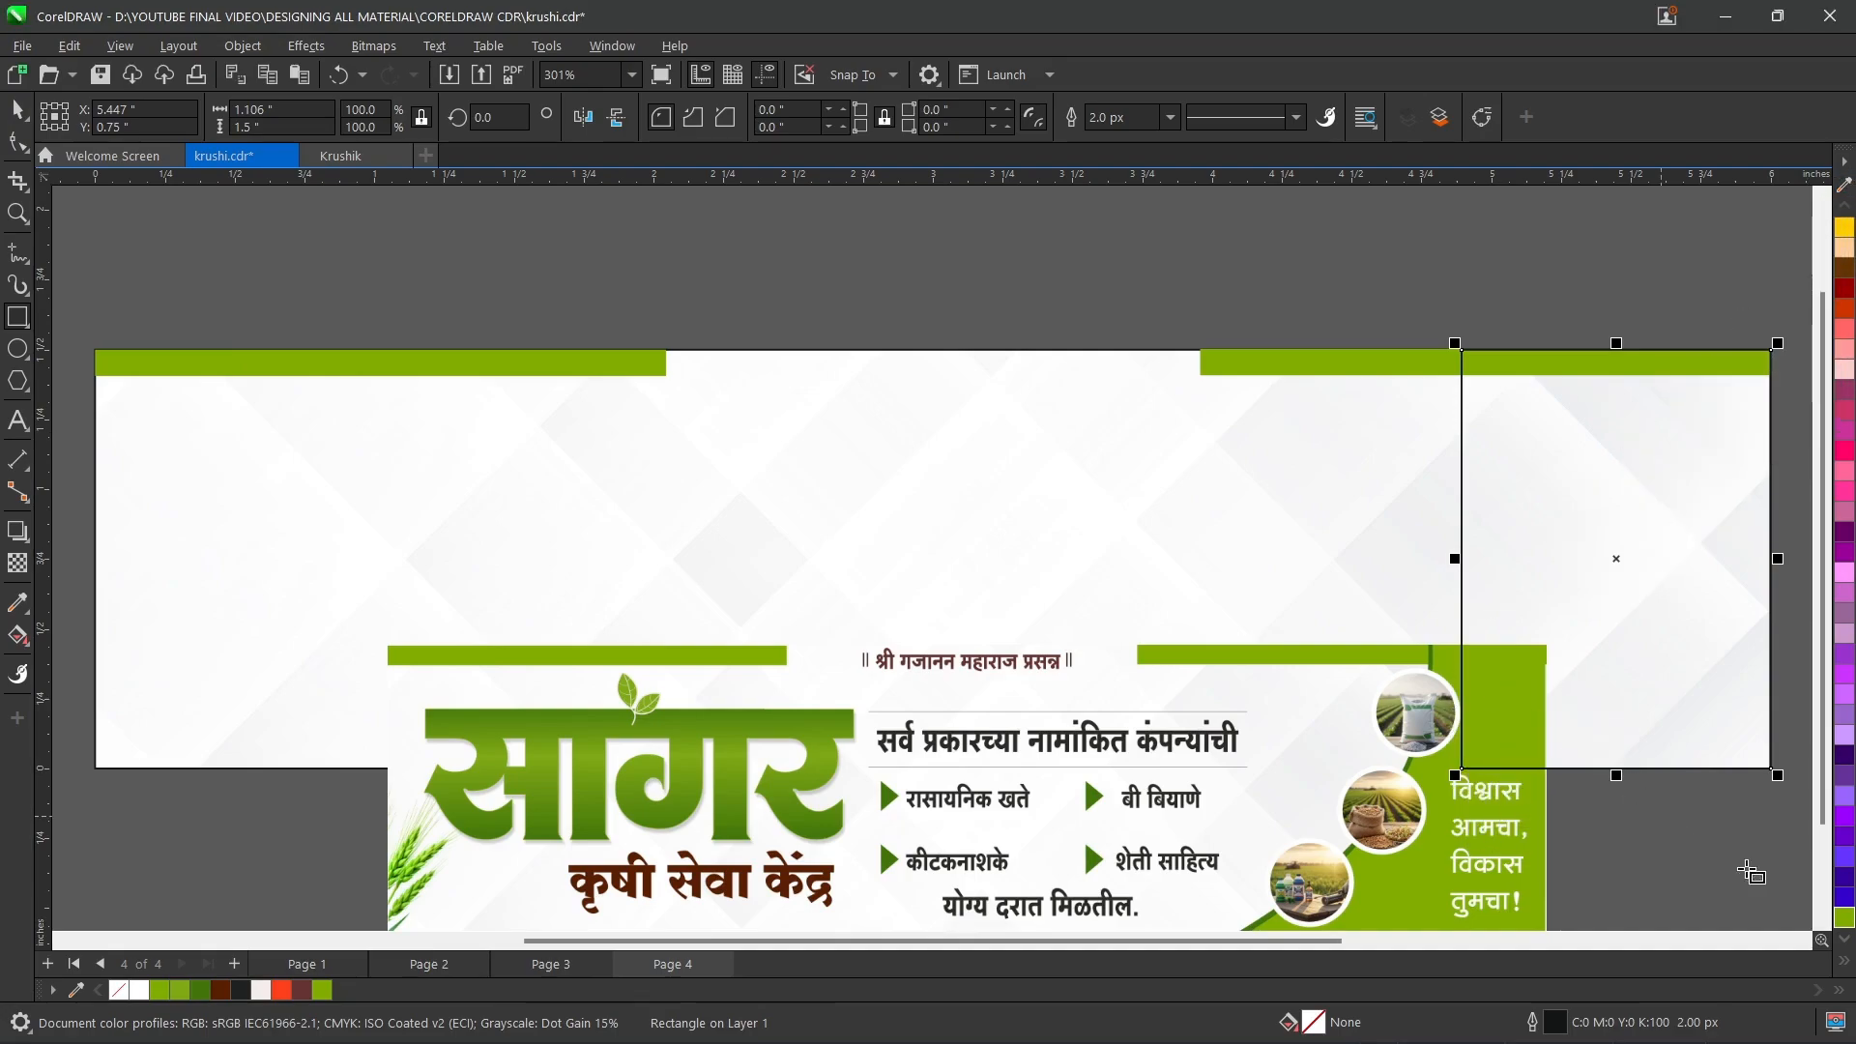
{"action": "left_click", "coordinate": [1844, 923]}
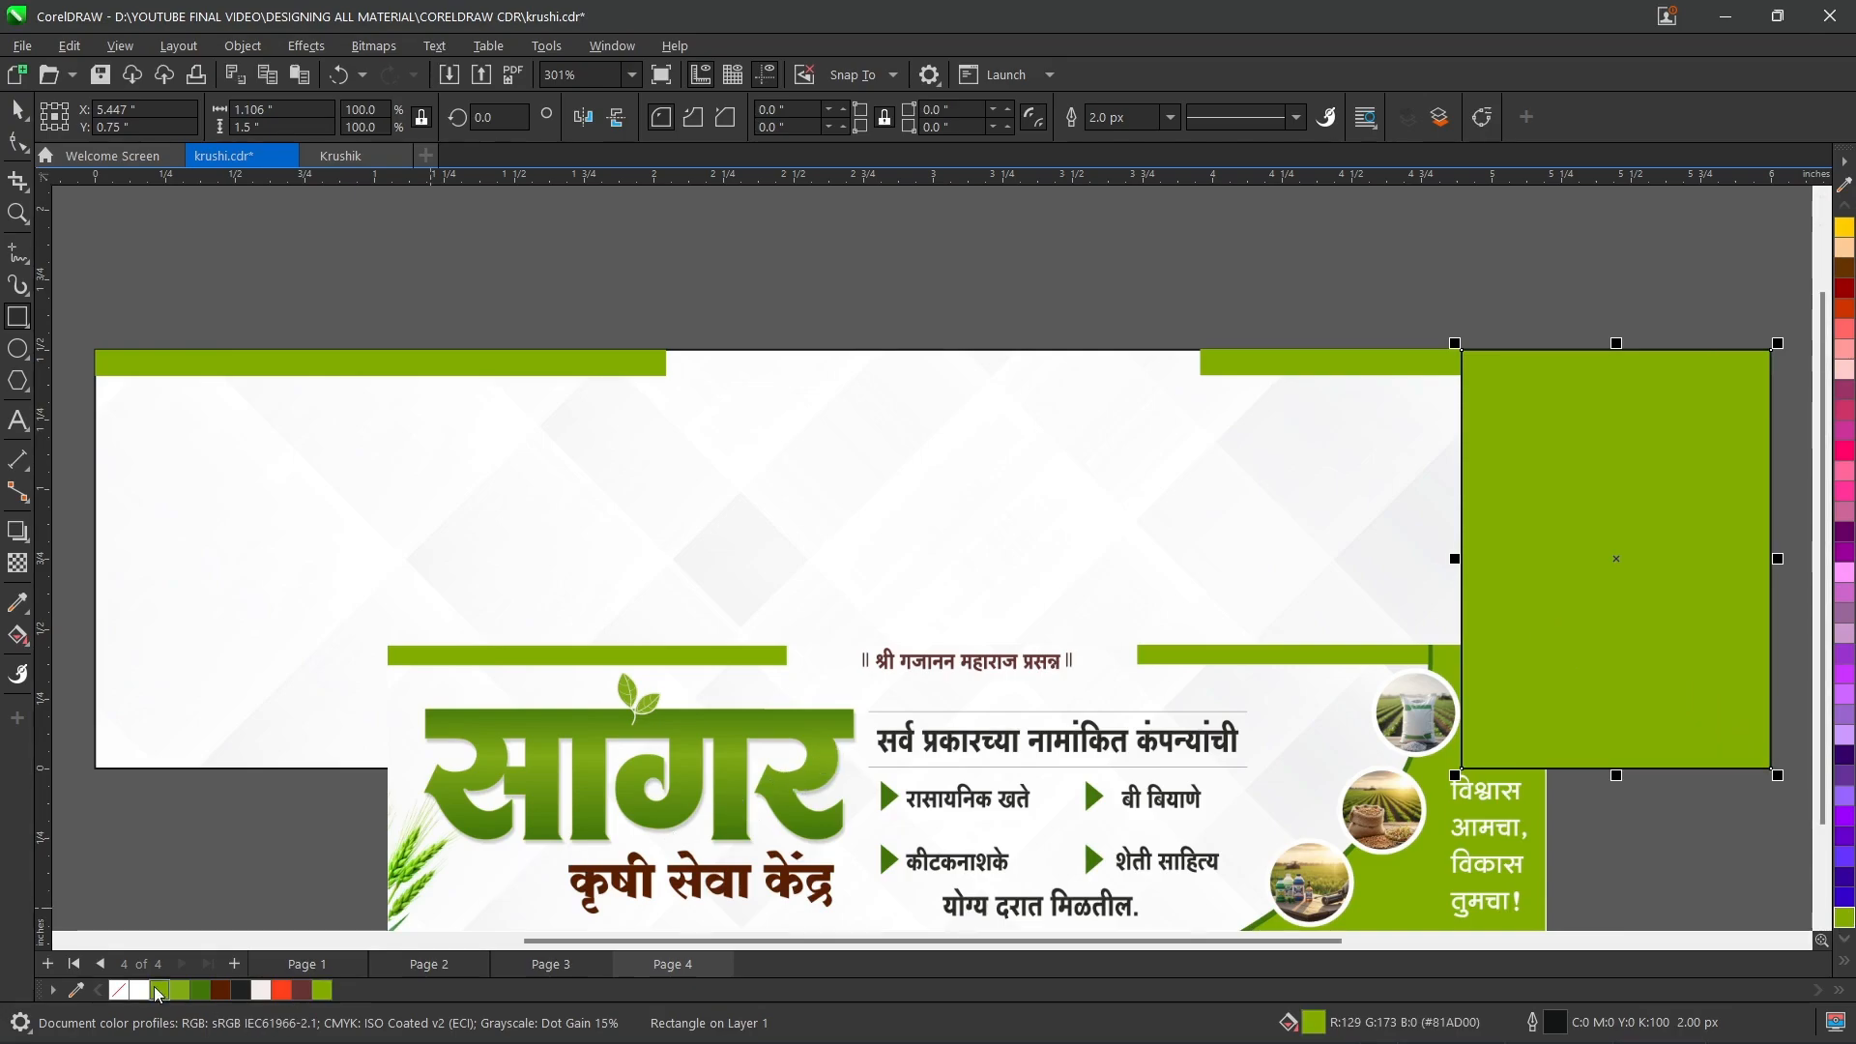
- Remove the outline from the green rectangle at the page's right edge and move the FLEX image to the page's lower-left corner
{"action": "right_click", "coordinate": [118, 990]}
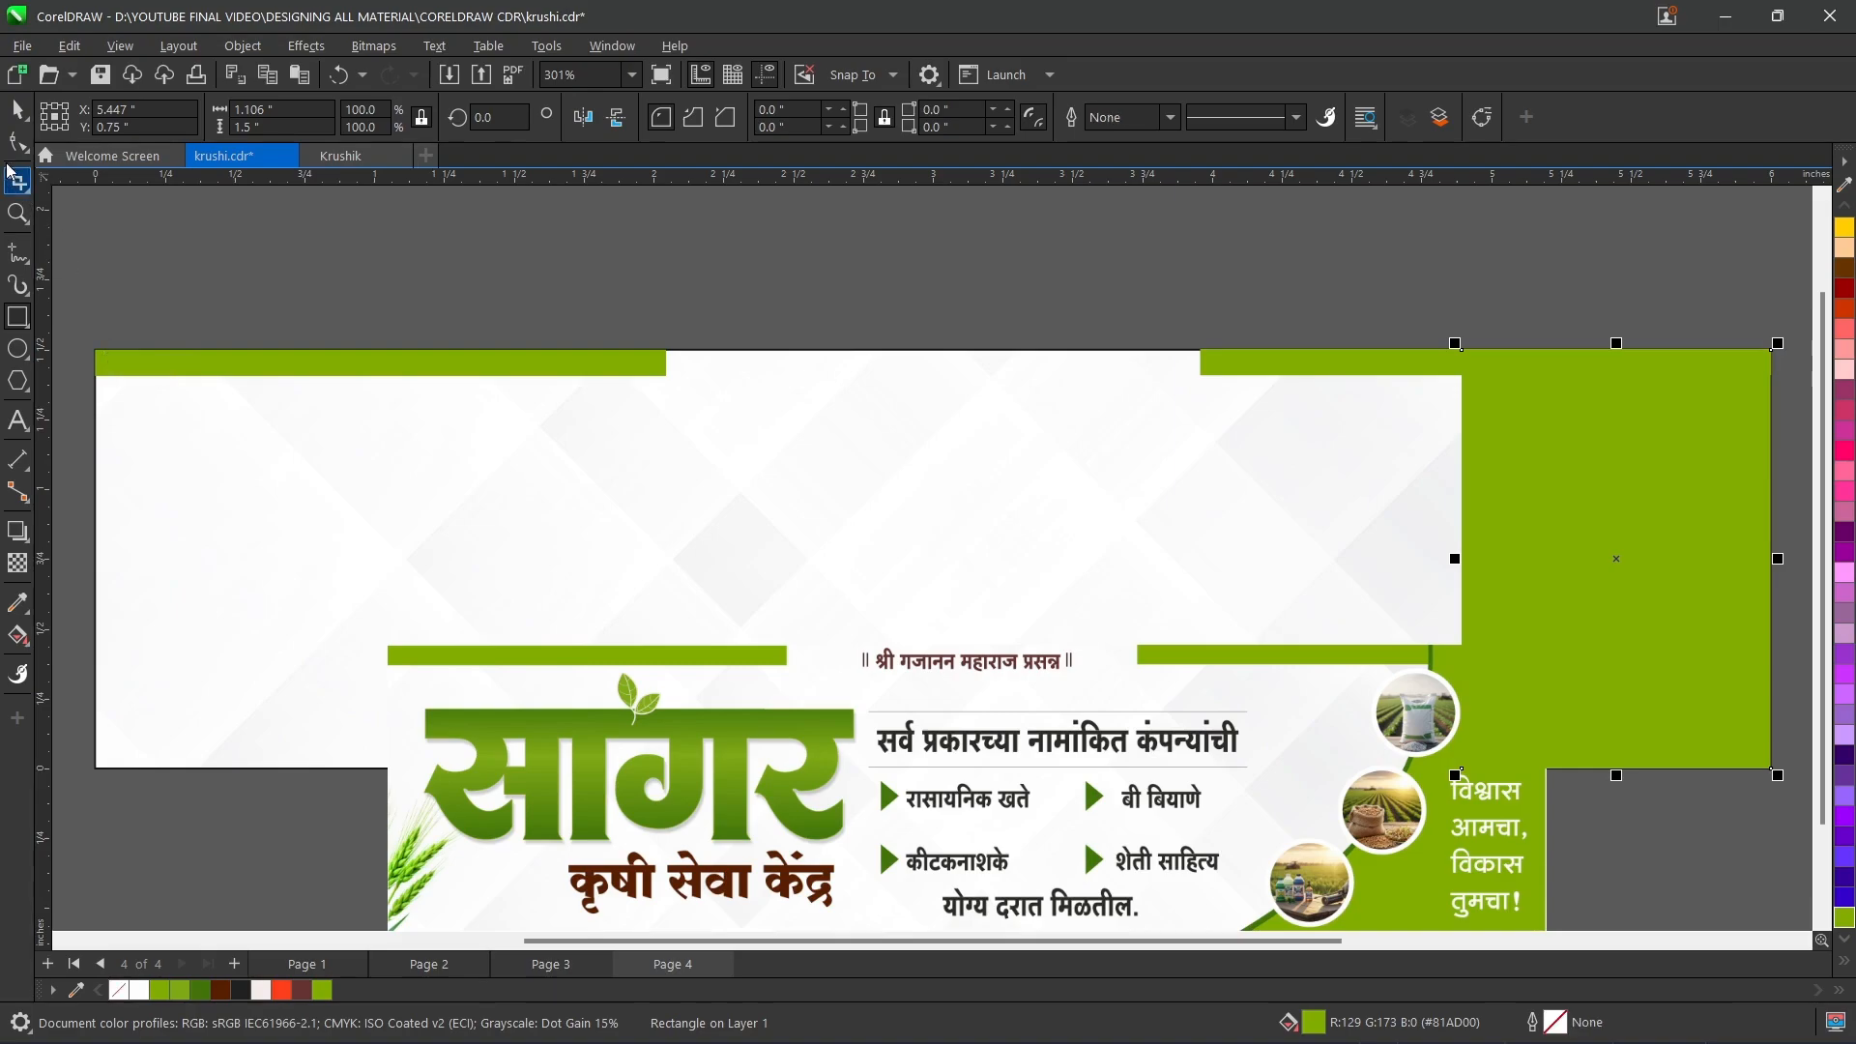
{"action": "left_click", "coordinate": [1150, 758]}
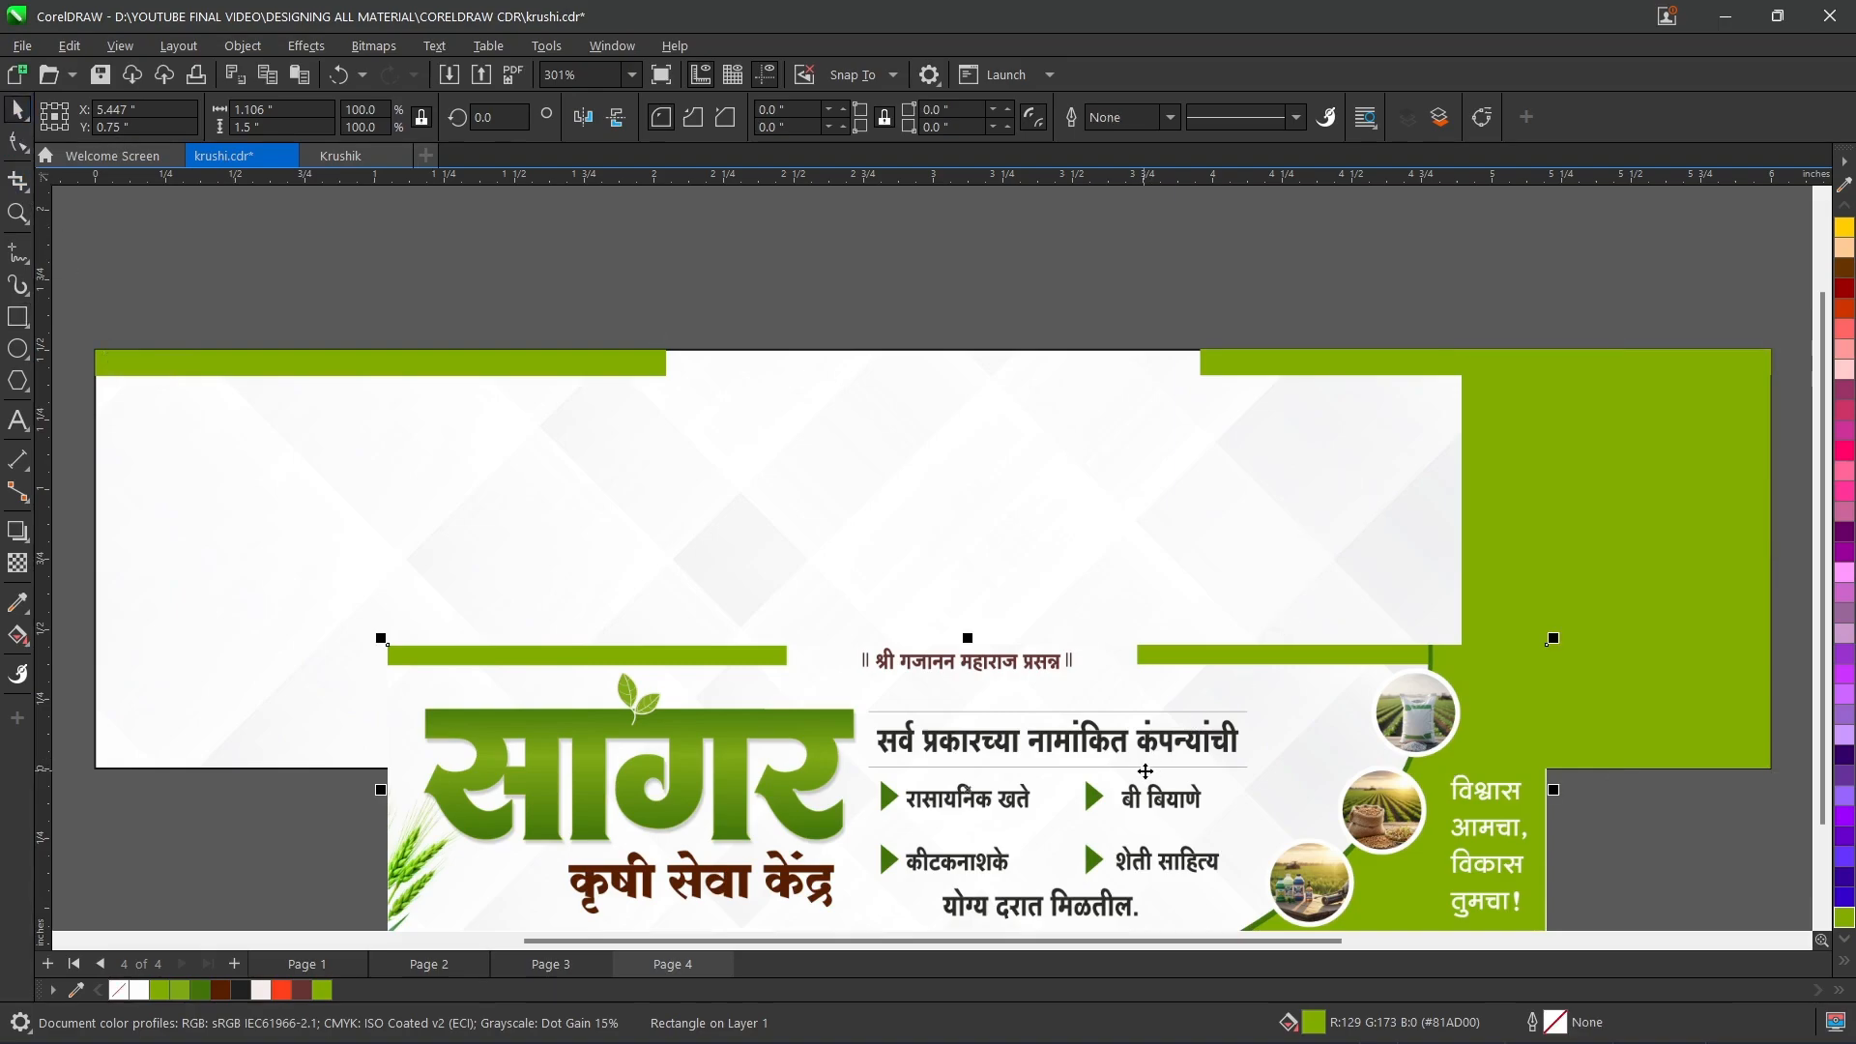
{"action": "left_click_drag", "start_coordinate": [1150, 758], "coordinate": [514, 815]}
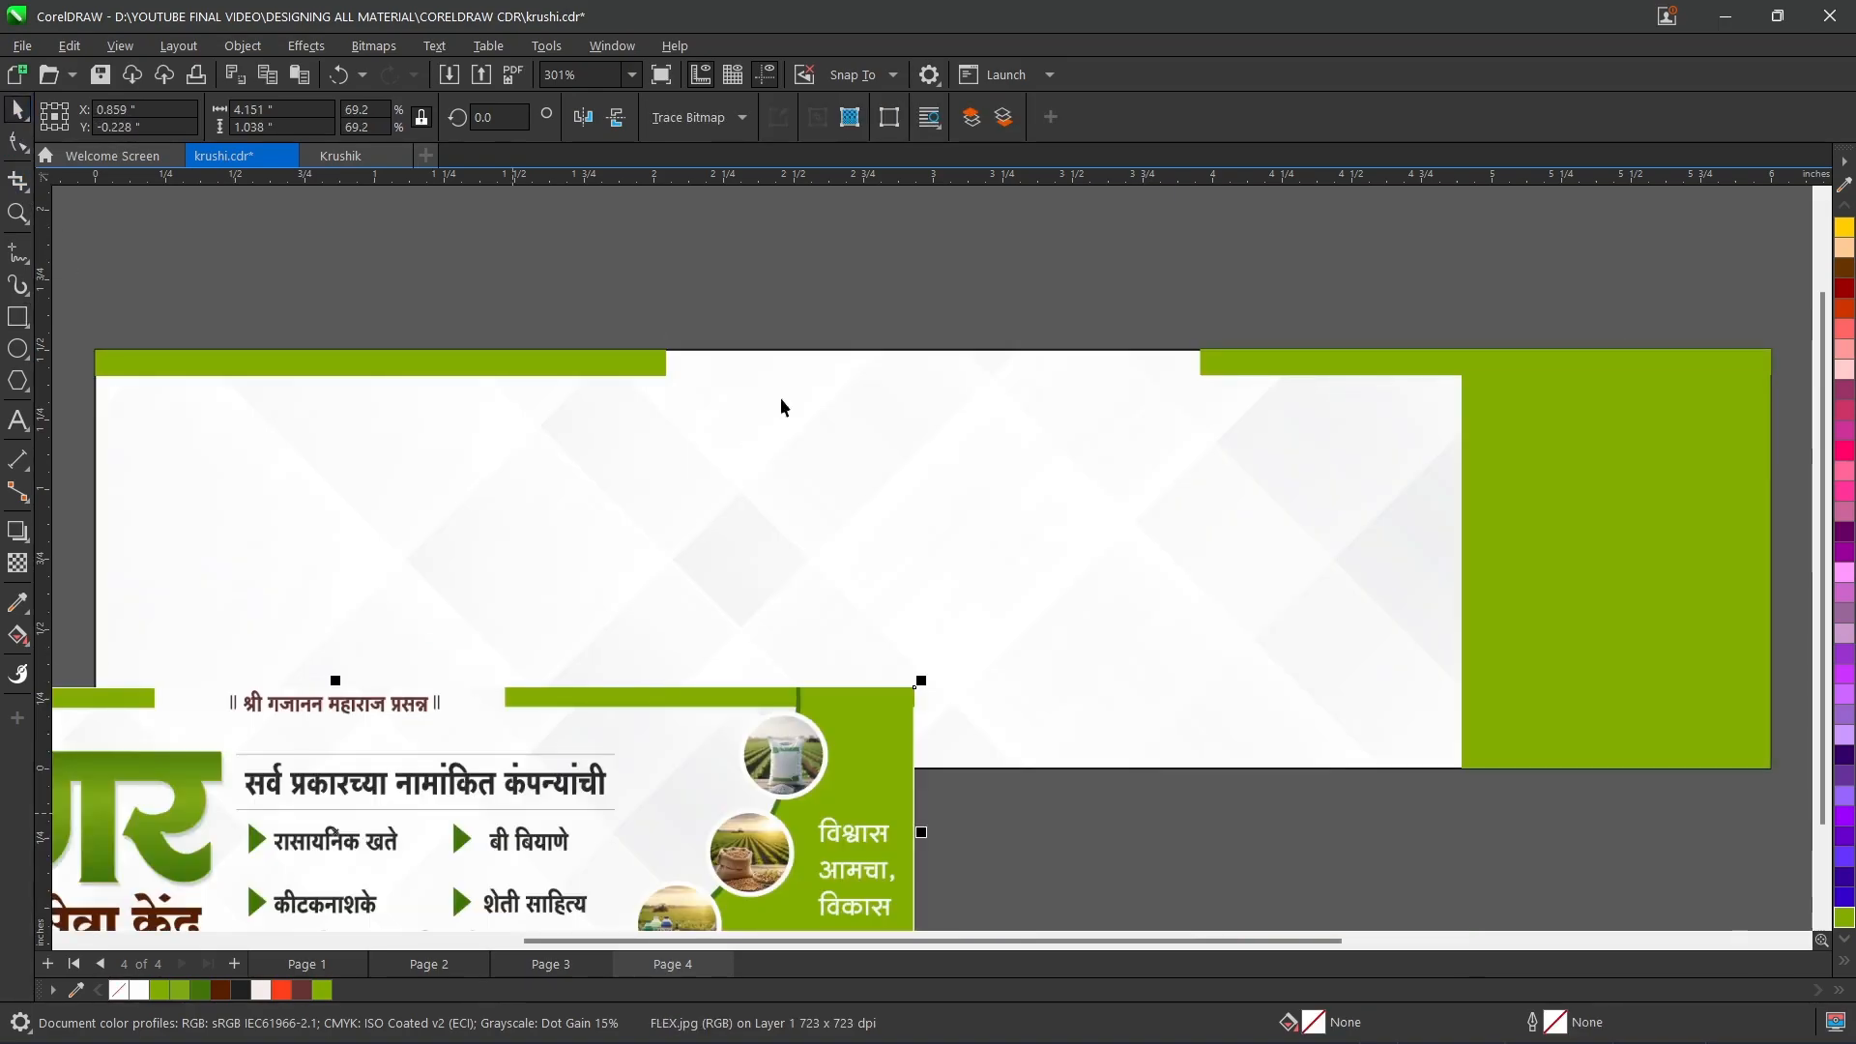
{"action": "key", "text": "Escape"}
- Convert the right-hand green rectangle to curves and shift its lower-left node about 0.5 in left to slant the edge
{"action": "left_click", "coordinate": [1621, 474]}
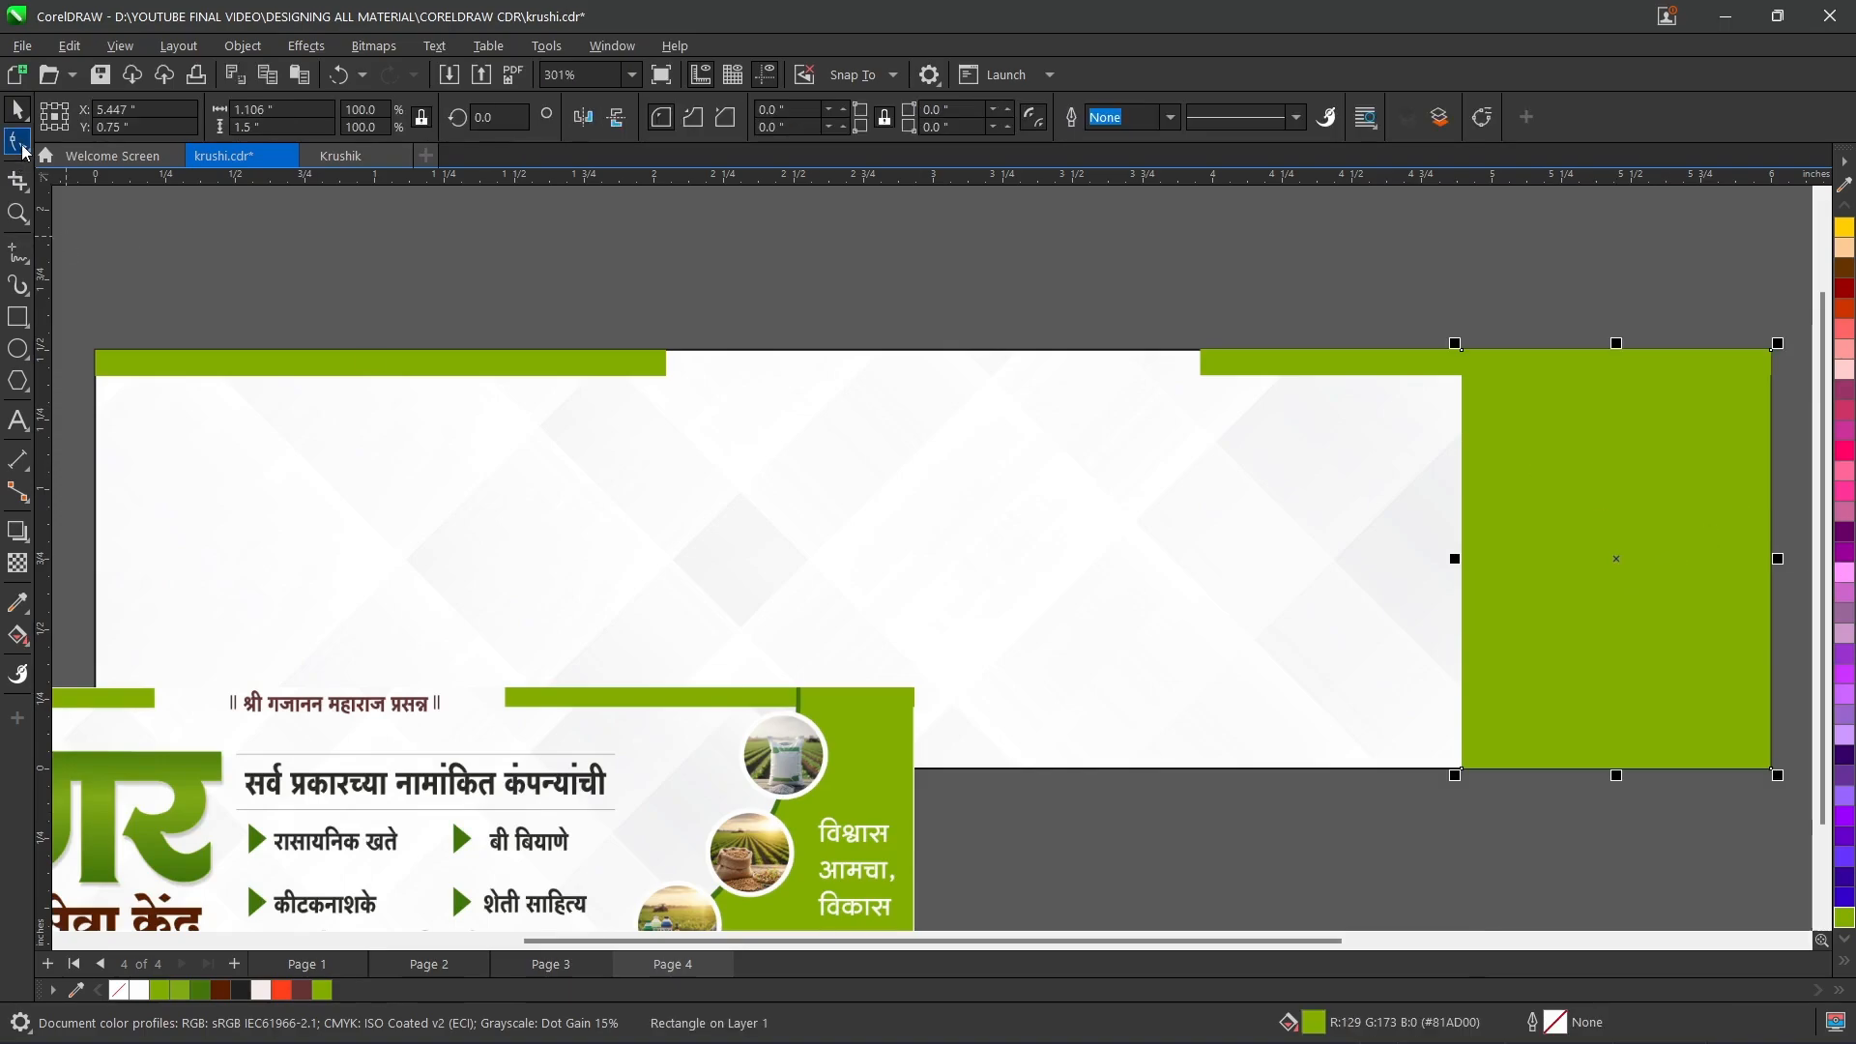
{"action": "left_click", "coordinate": [19, 145]}
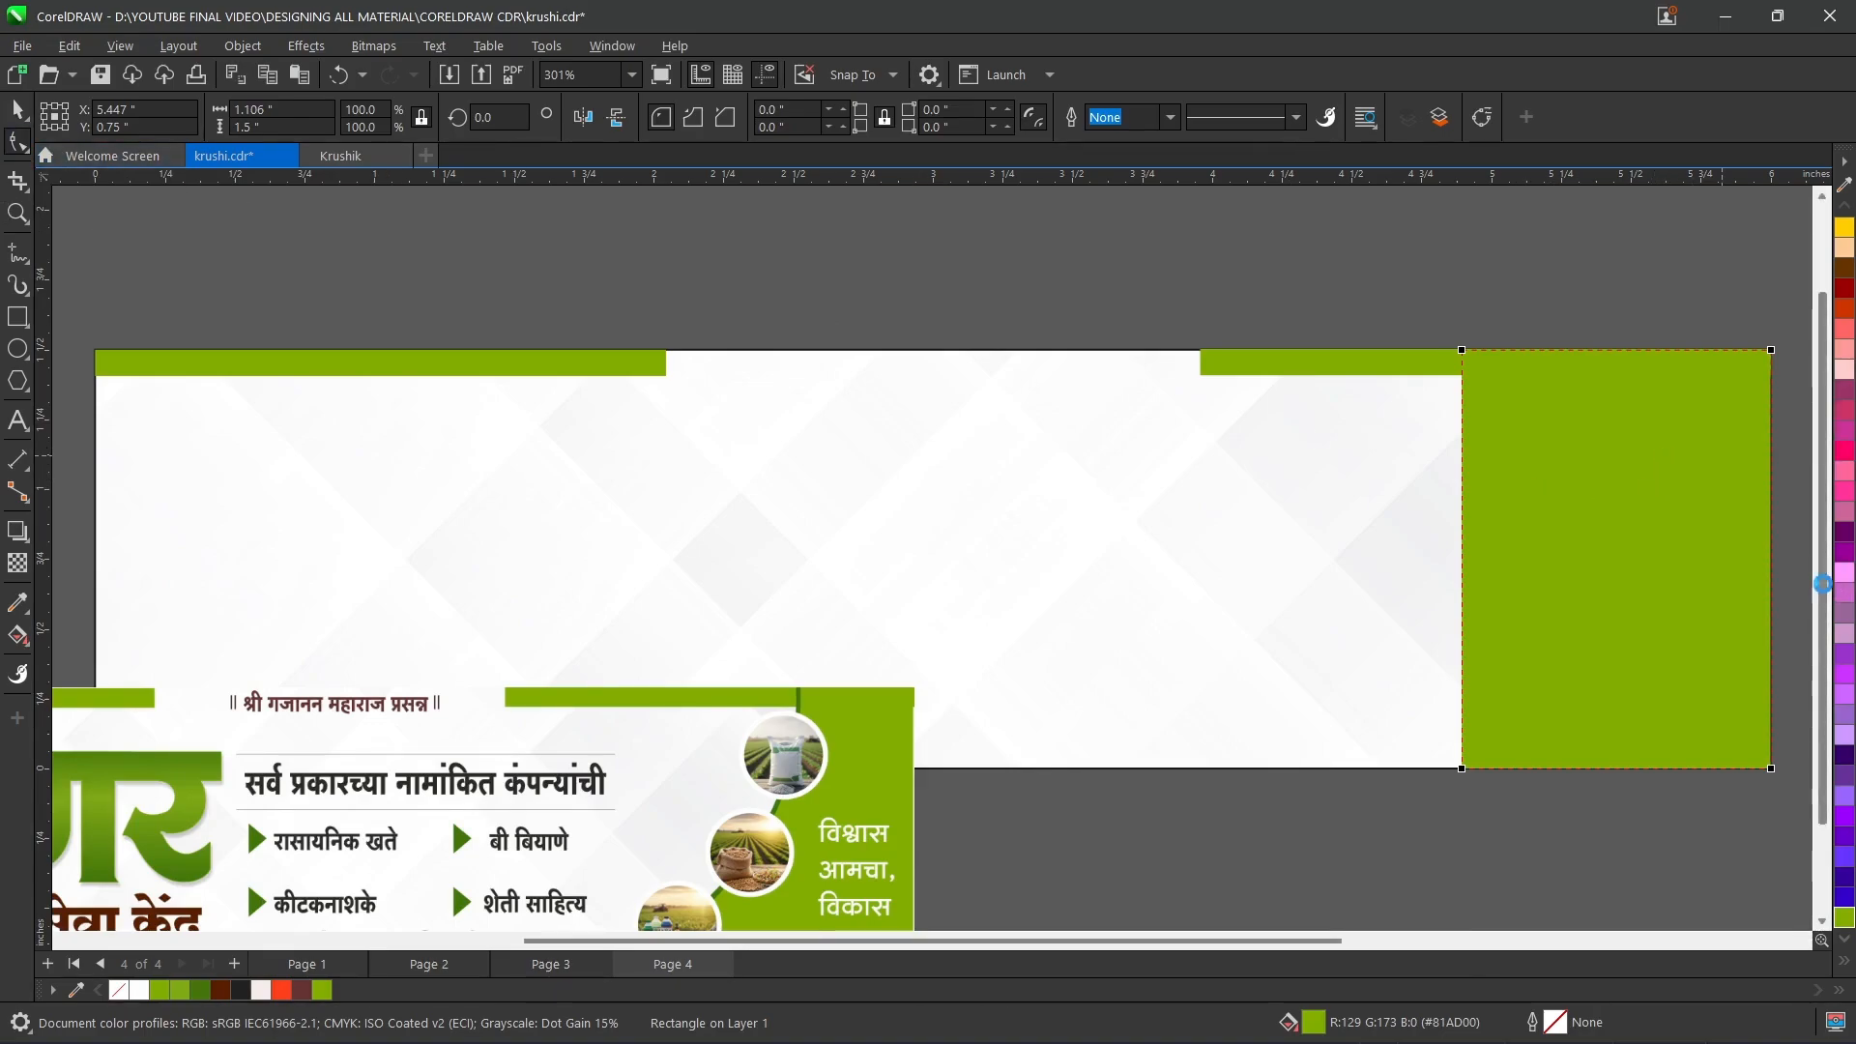
{"action": "key", "text": "ctrl+q"}
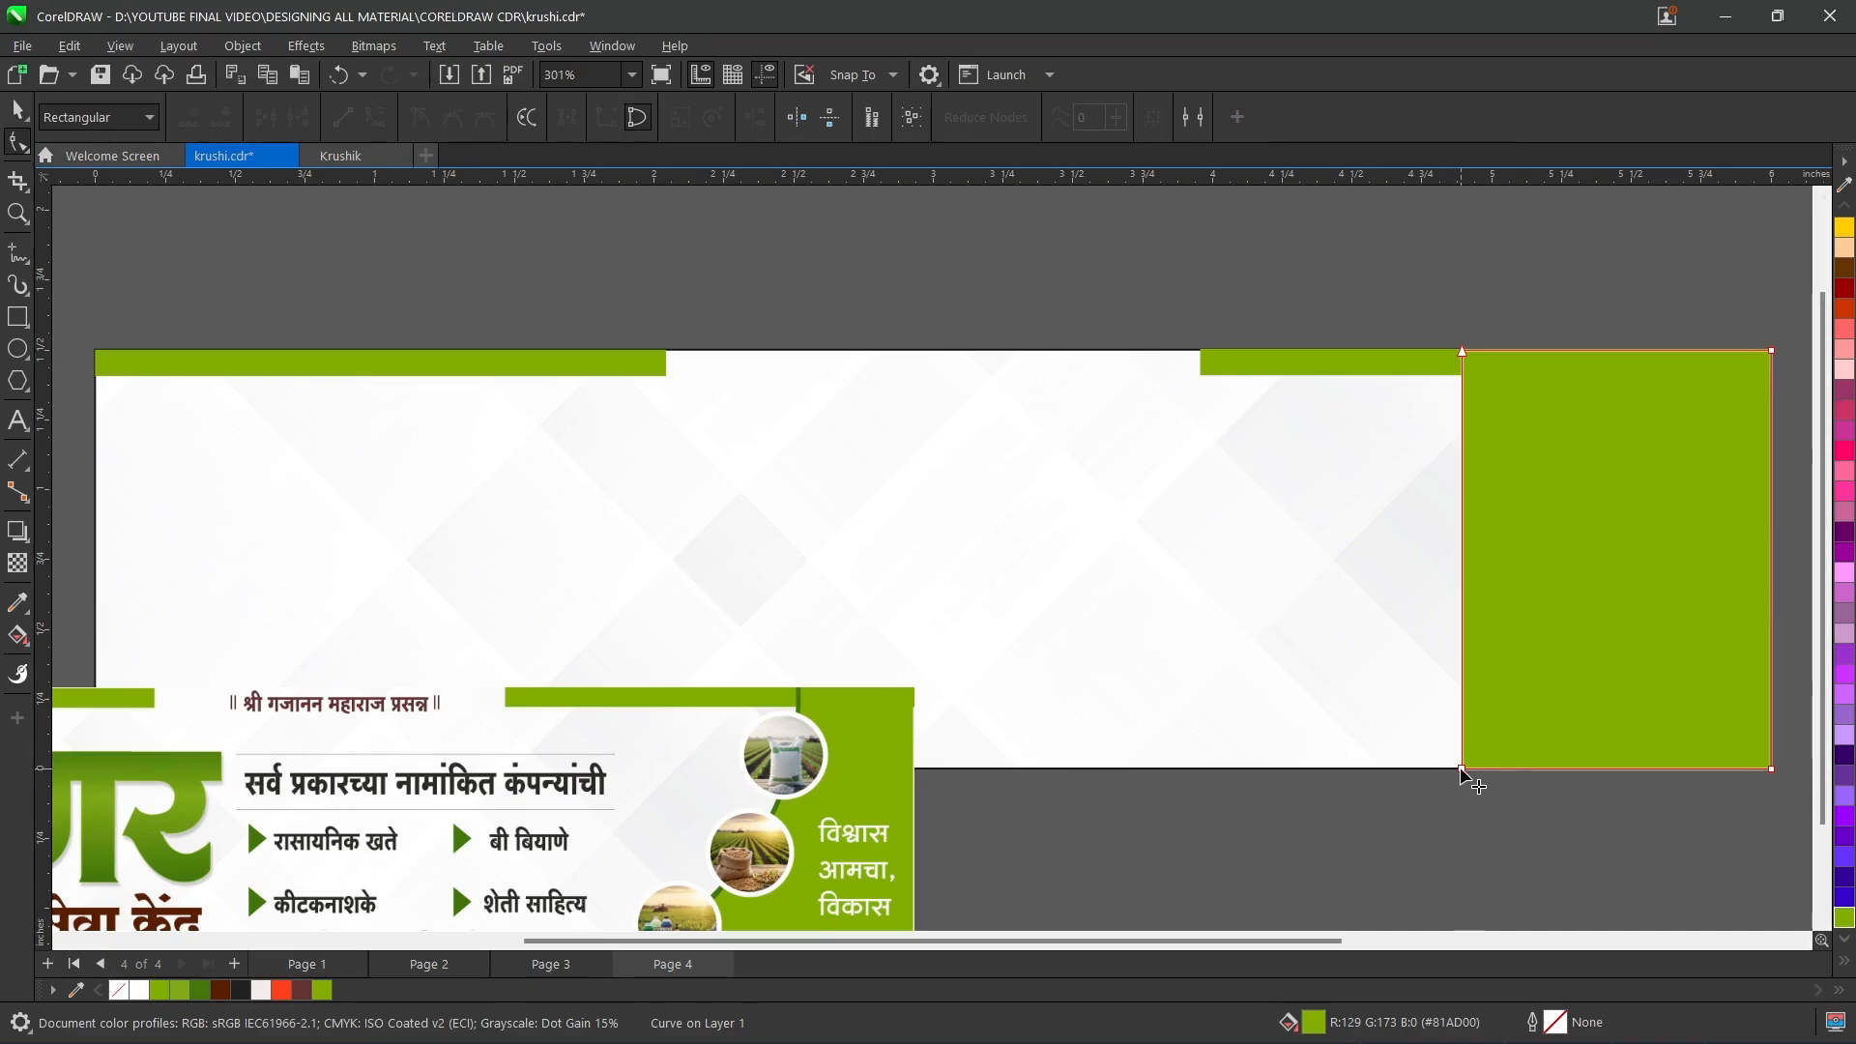
{"action": "left_click_drag", "start_coordinate": [1461, 771], "coordinate": [1326, 768]}
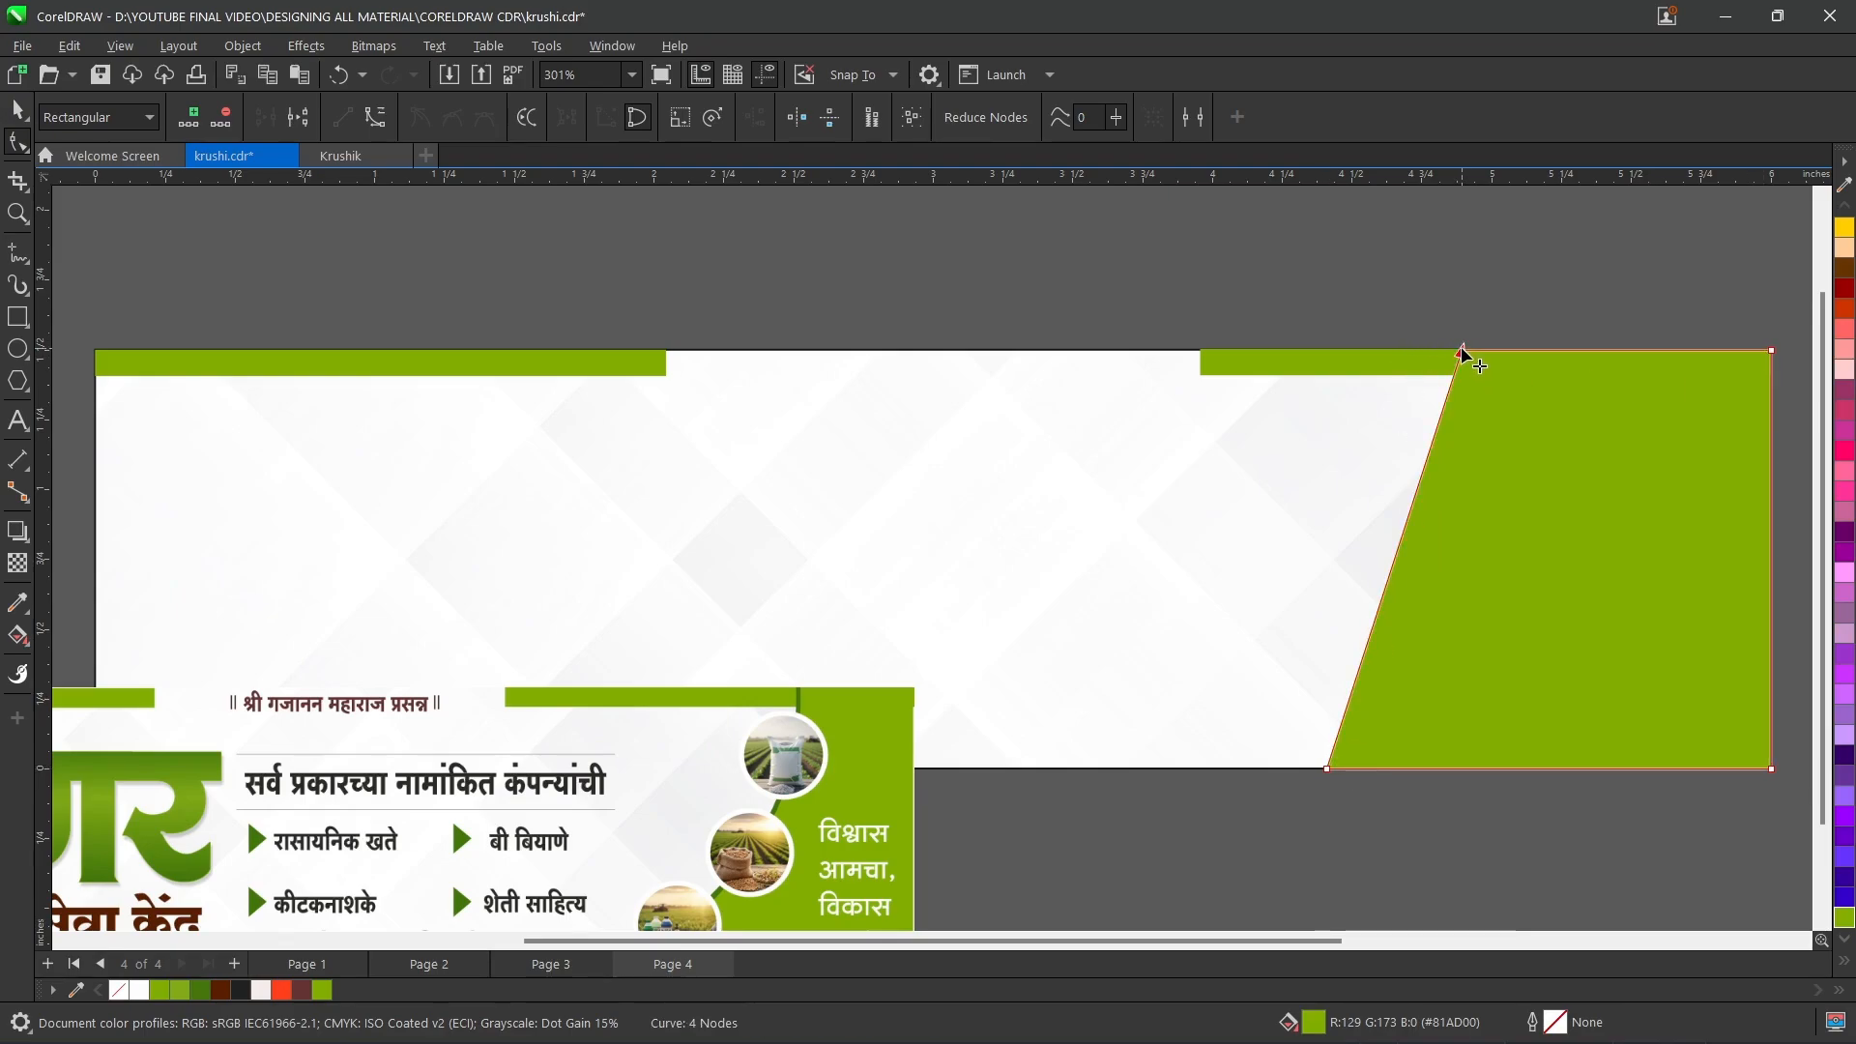
- Convert the green shape's slanted left edge to a curve and shift its upper-left node about 0.8 in right
{"action": "left_click", "coordinate": [1407, 524]}
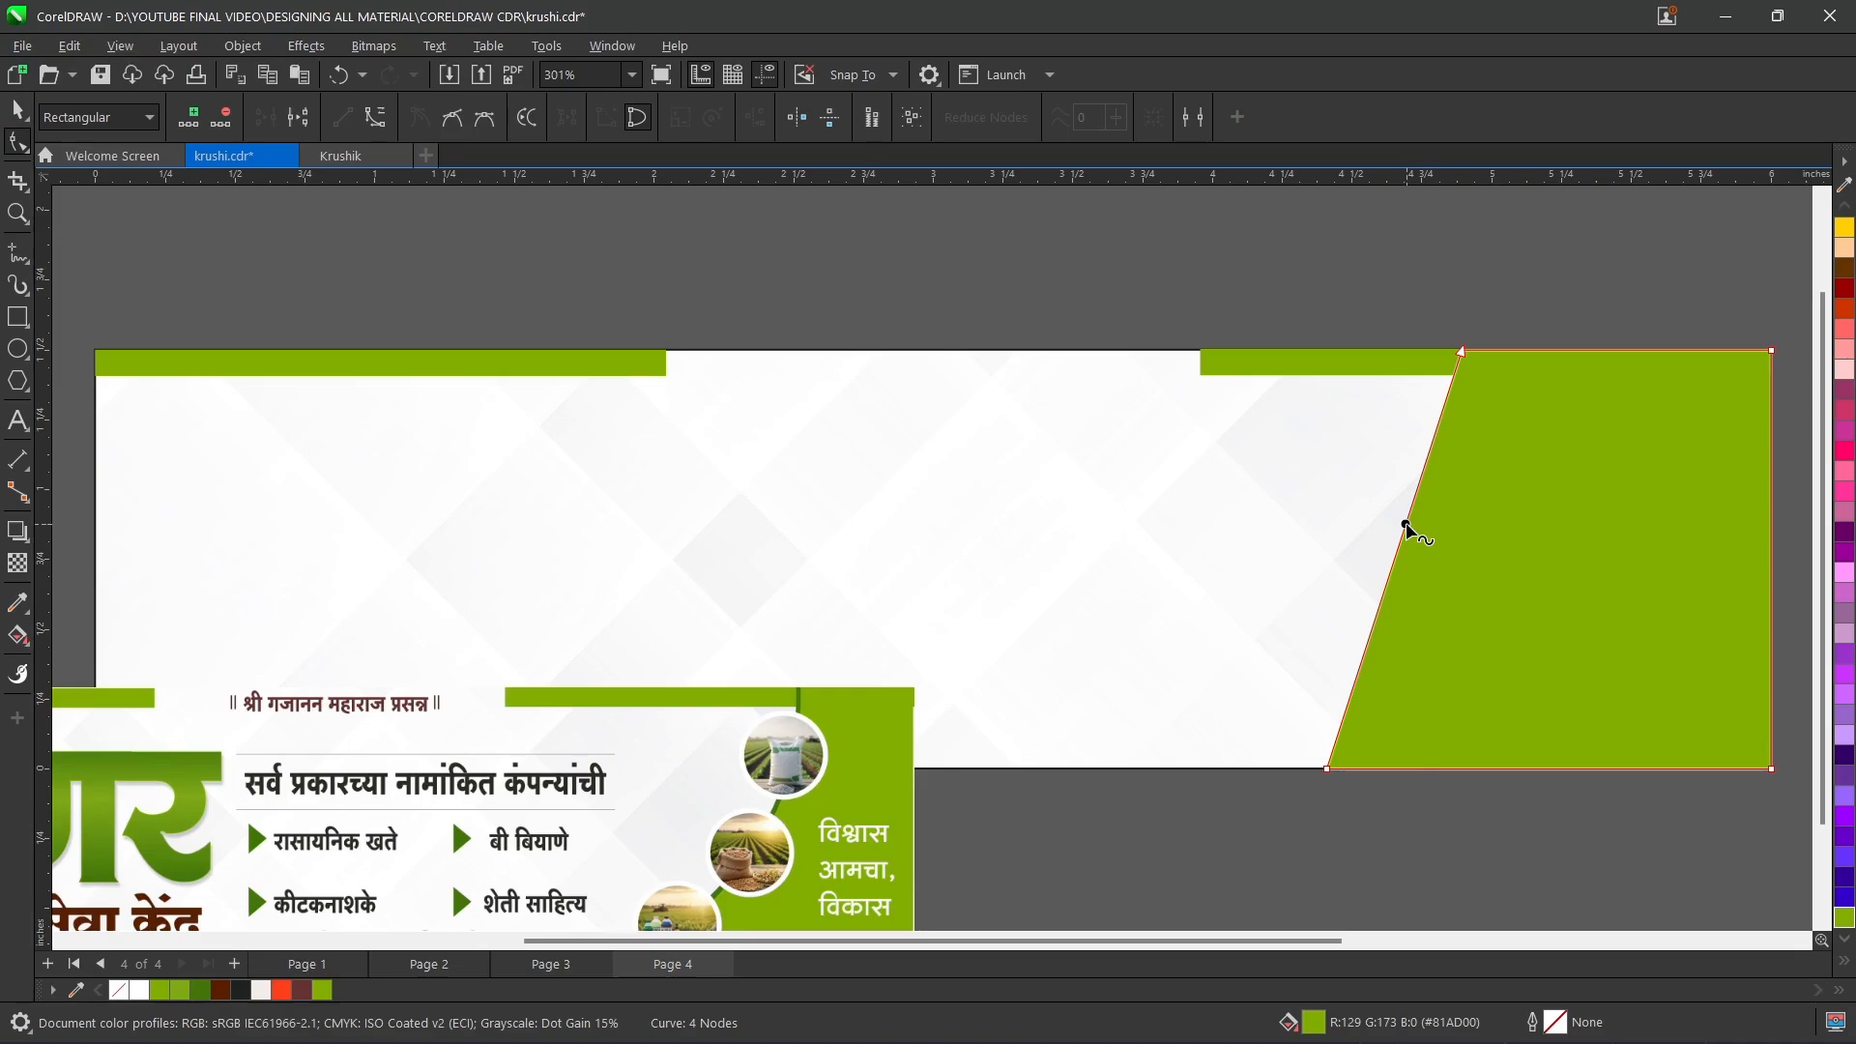
{"action": "right_click", "coordinate": [1405, 522]}
{"action": "left_click", "coordinate": [1474, 681]}
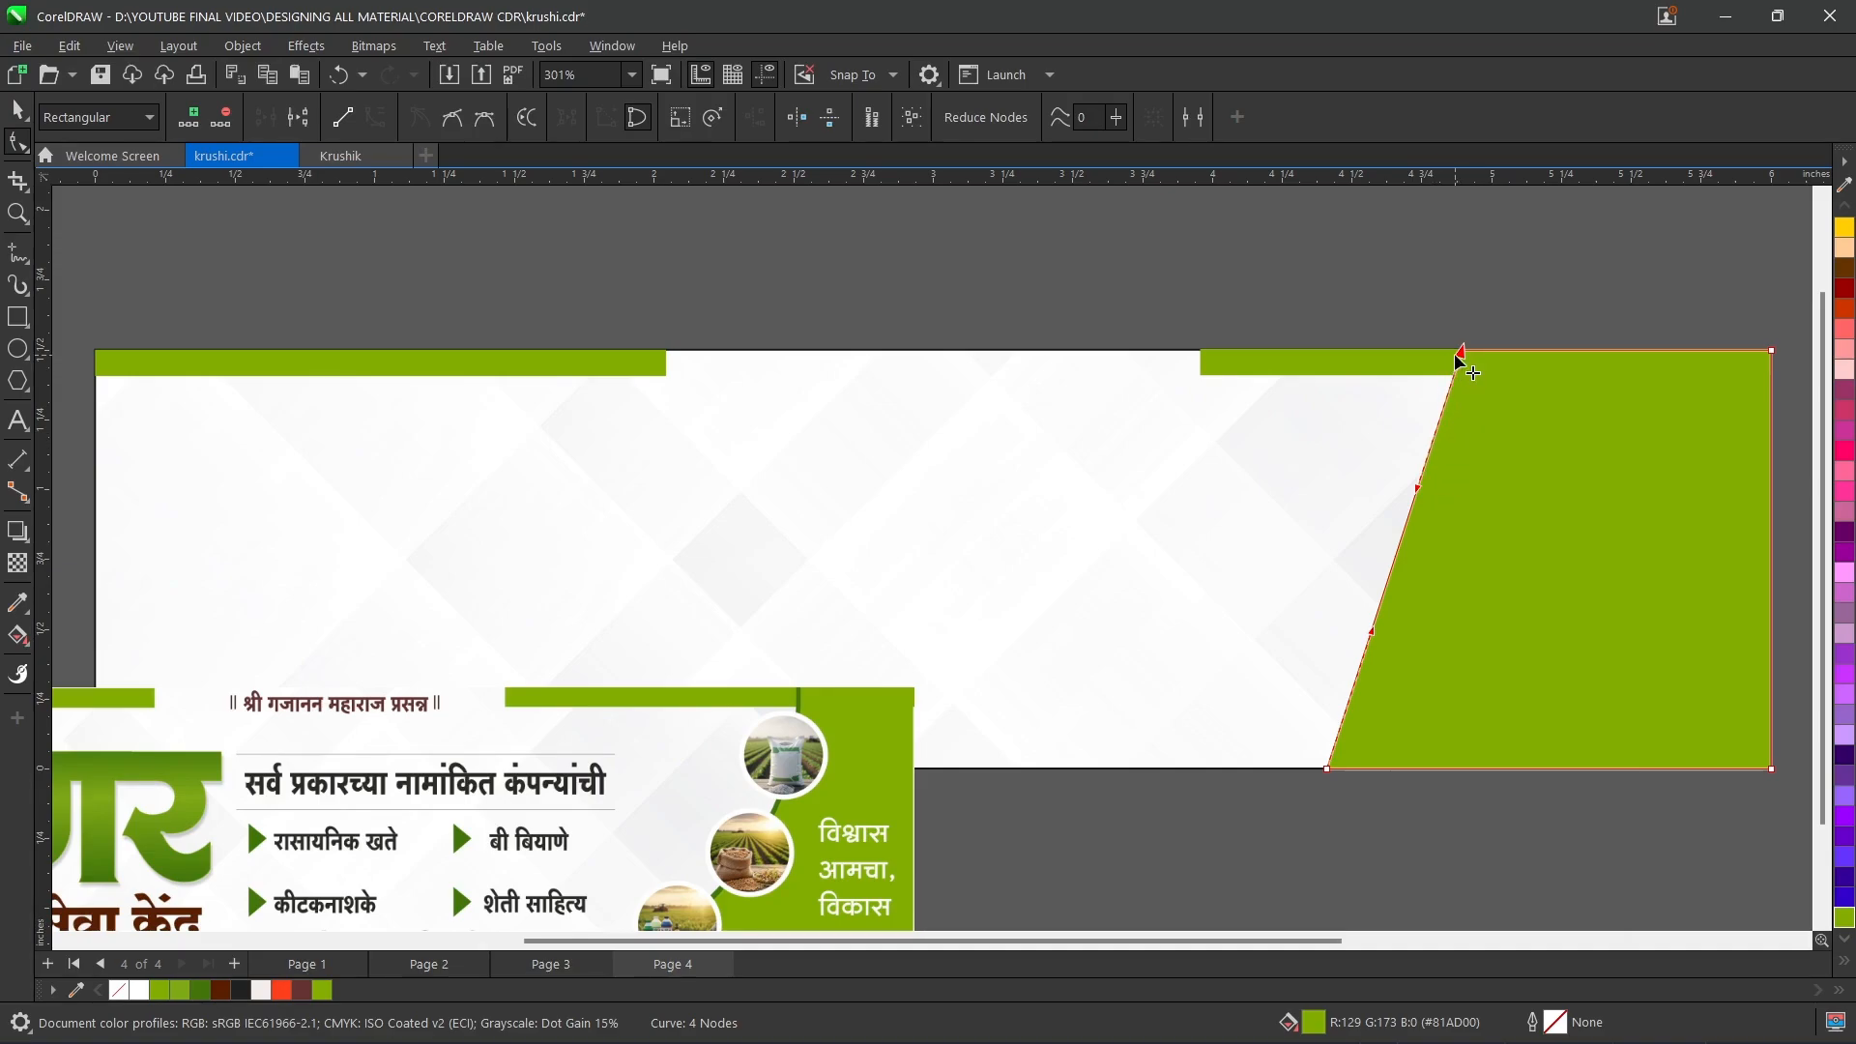
{"action": "left_click_drag", "start_coordinate": [1462, 354], "coordinate": [1684, 350]}
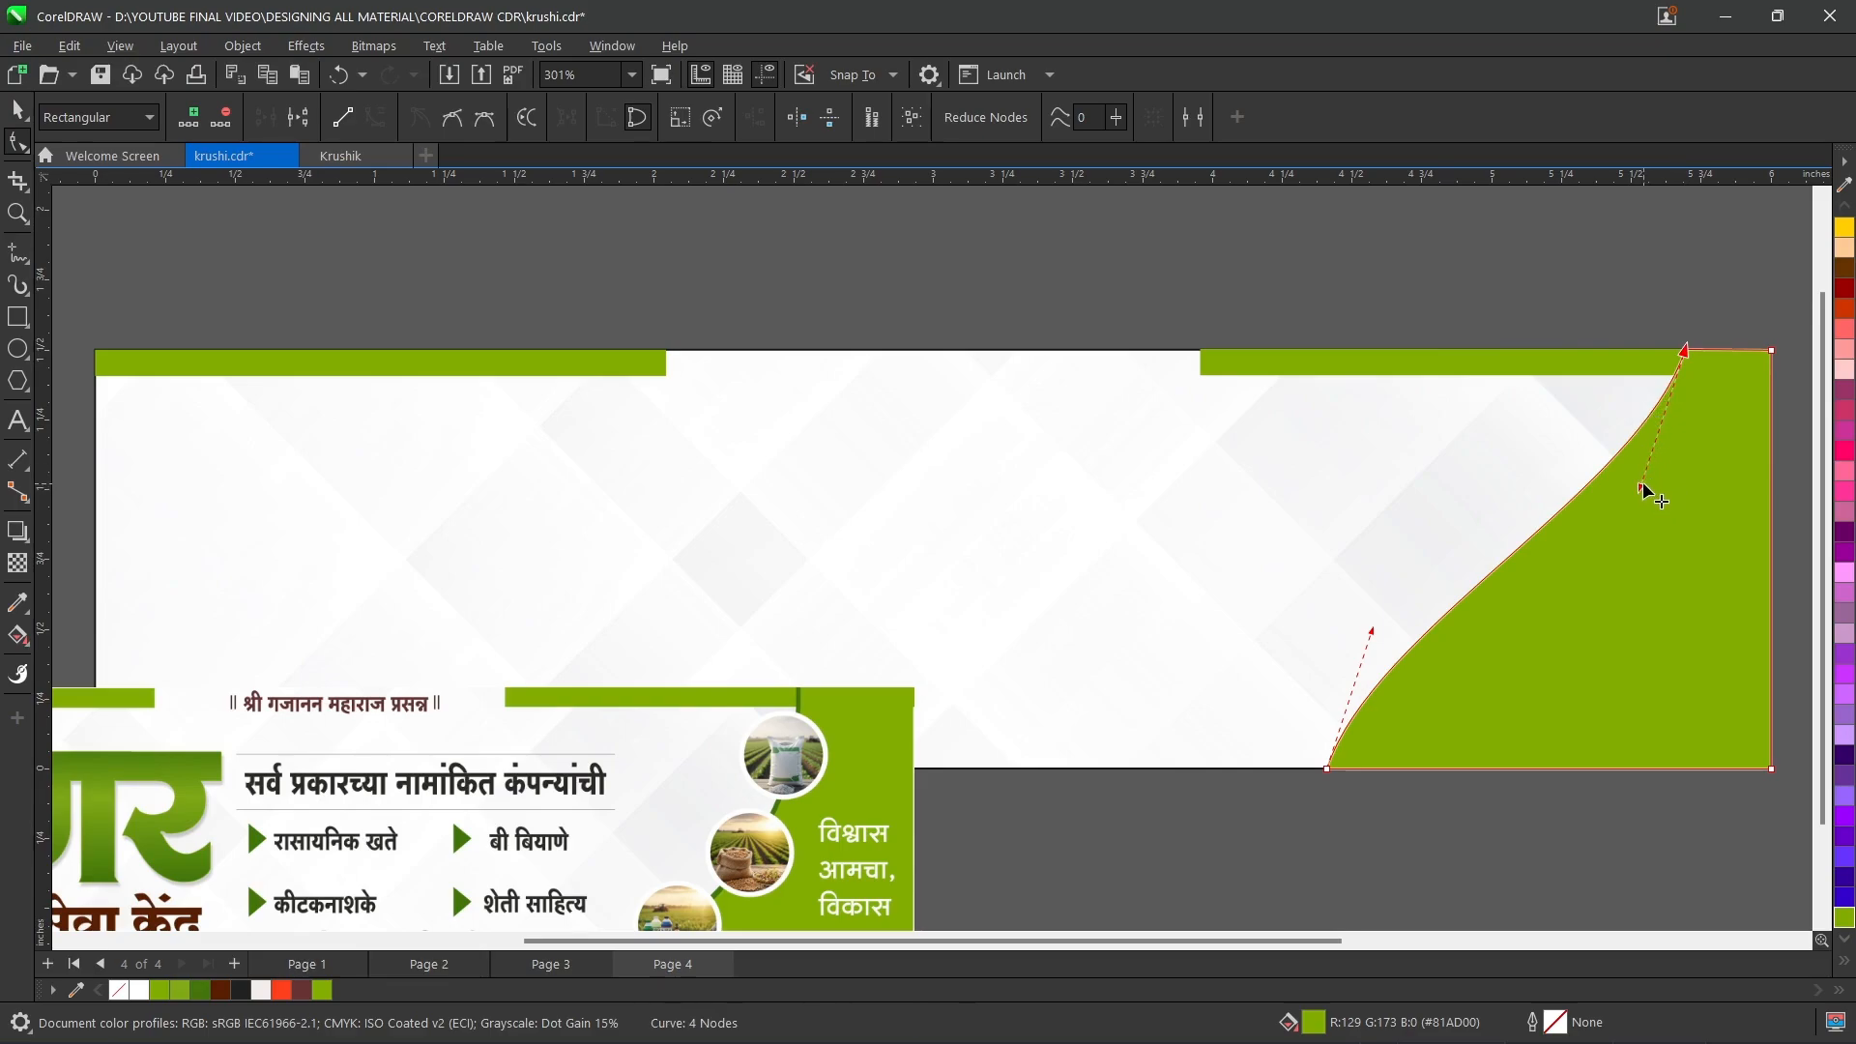
- Adjust both curve handles of the green shape's left edge into a smooth inward sweep like the one in the FLEX image
{"action": "left_click_drag", "start_coordinate": [1643, 501], "coordinate": [1691, 663]}
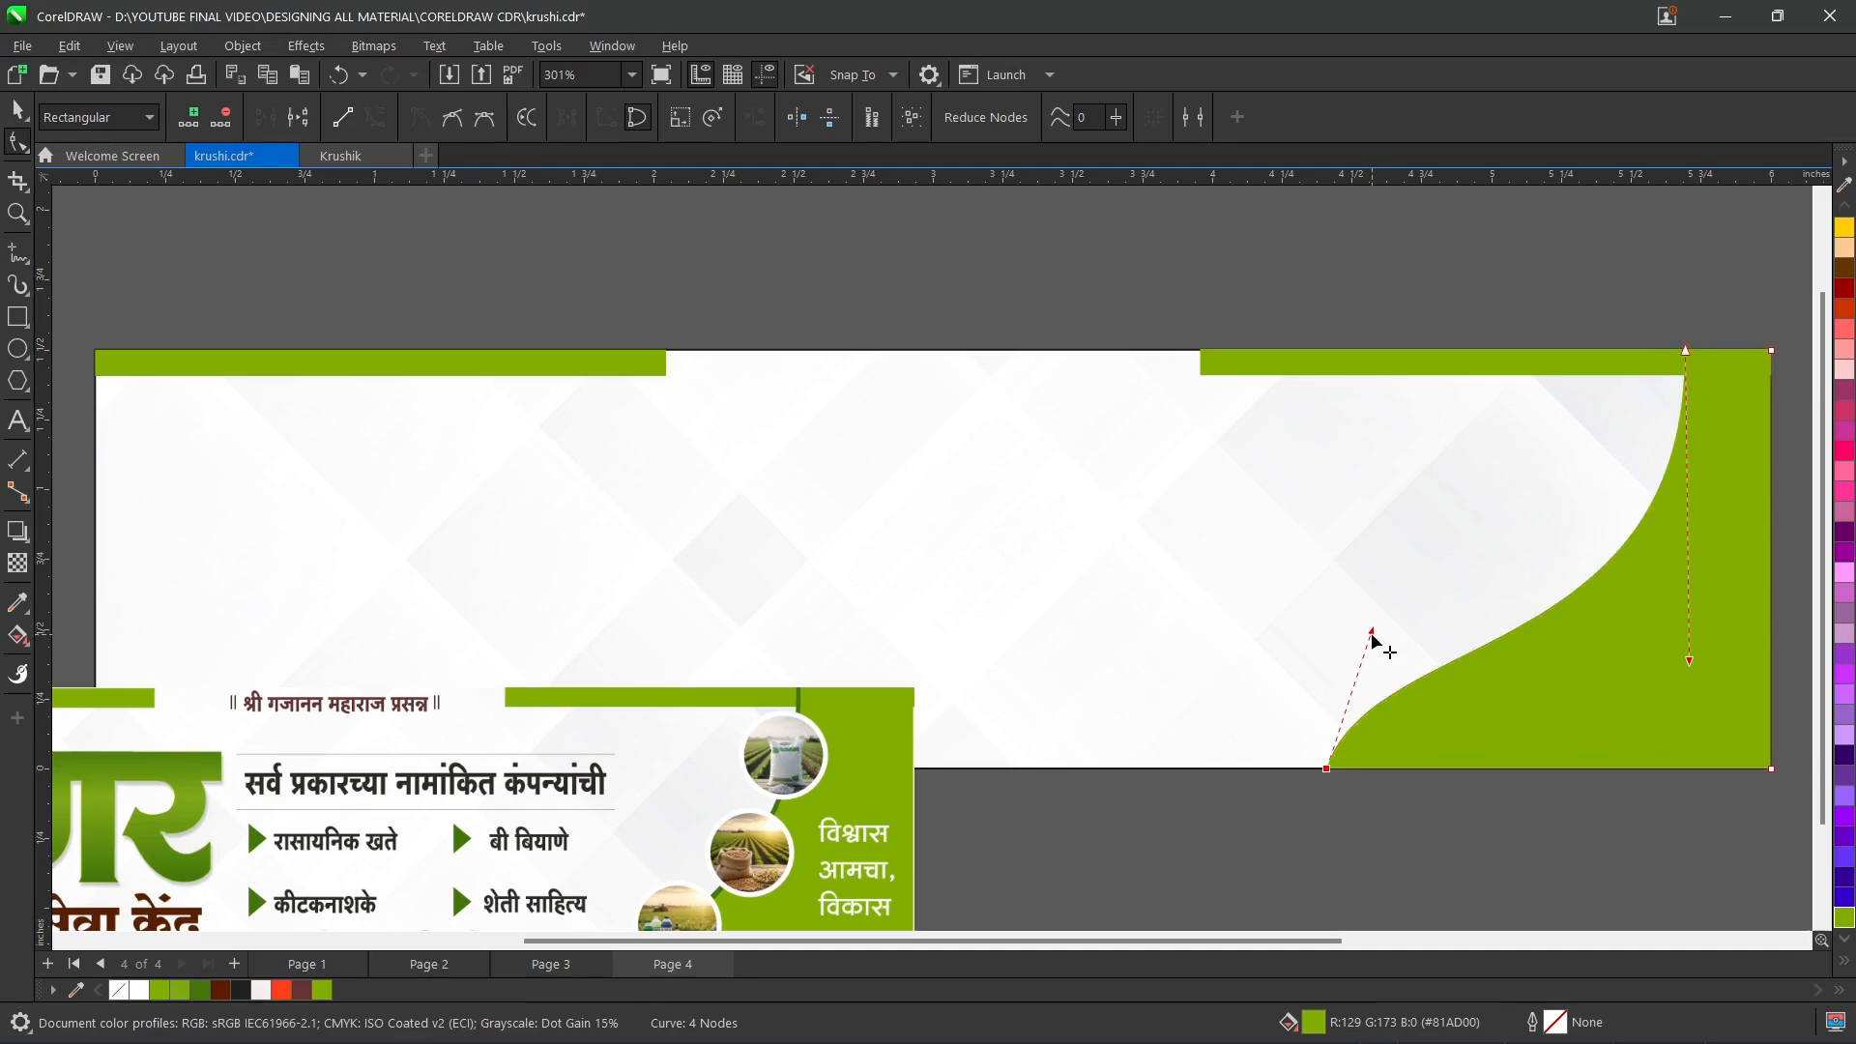
{"action": "left_click_drag", "start_coordinate": [1380, 642], "coordinate": [1498, 725]}
{"action": "left_click_drag", "start_coordinate": [1690, 663], "coordinate": [1613, 664]}
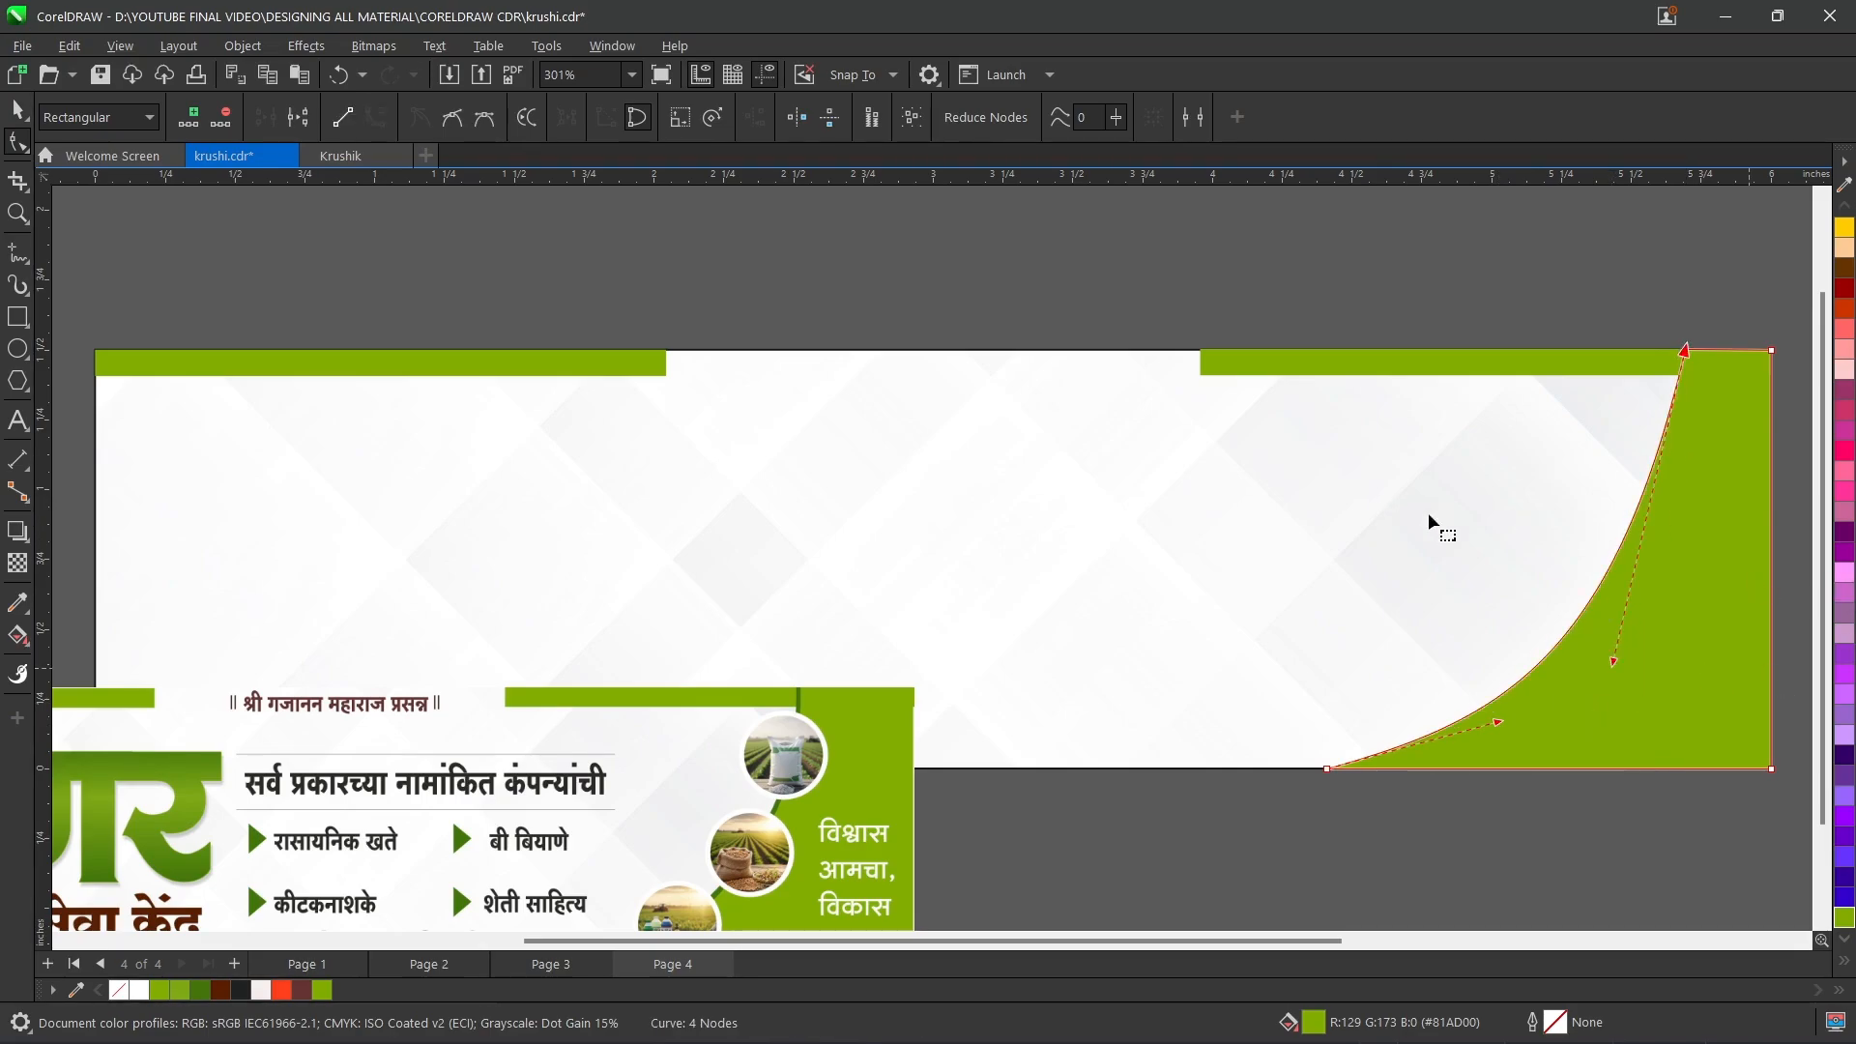
{"action": "left_click_drag", "start_coordinate": [1499, 723], "coordinate": [1614, 746]}
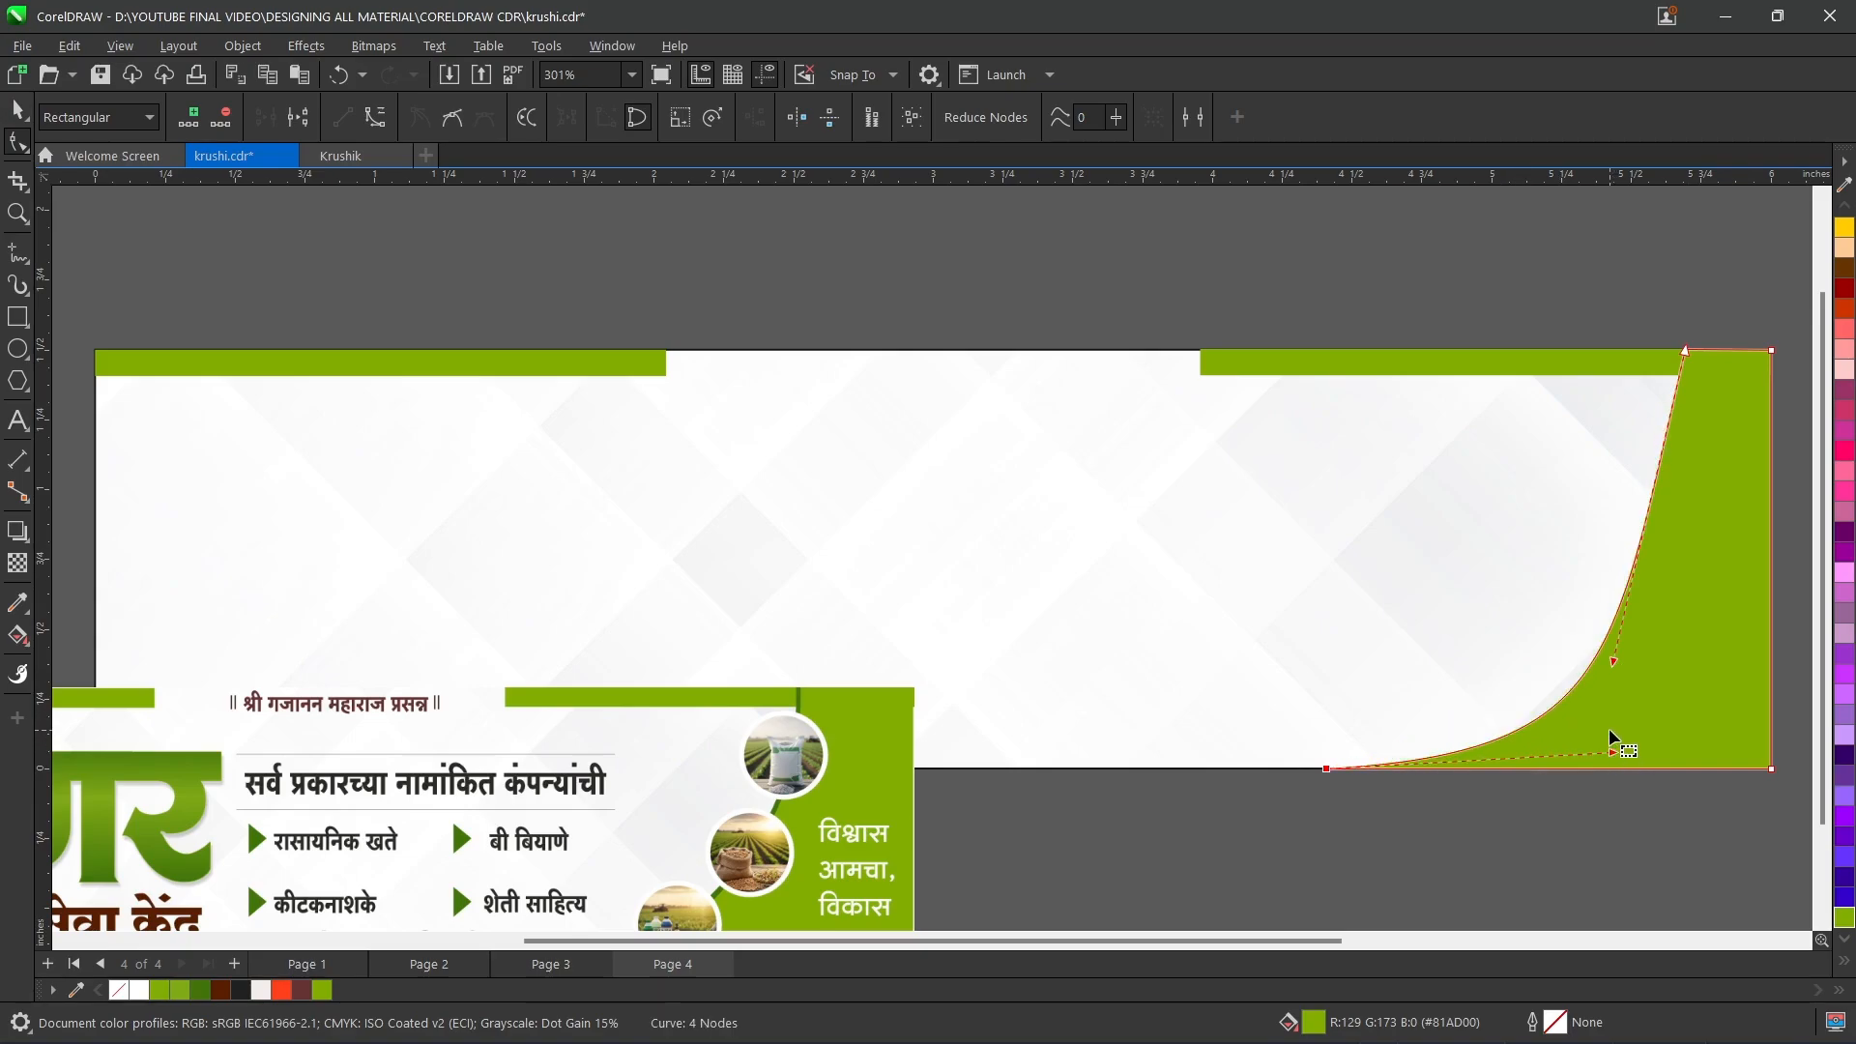
{"action": "scroll", "coordinate": [1247, 537], "scroll_direction": "down", "scroll_amount": 2}
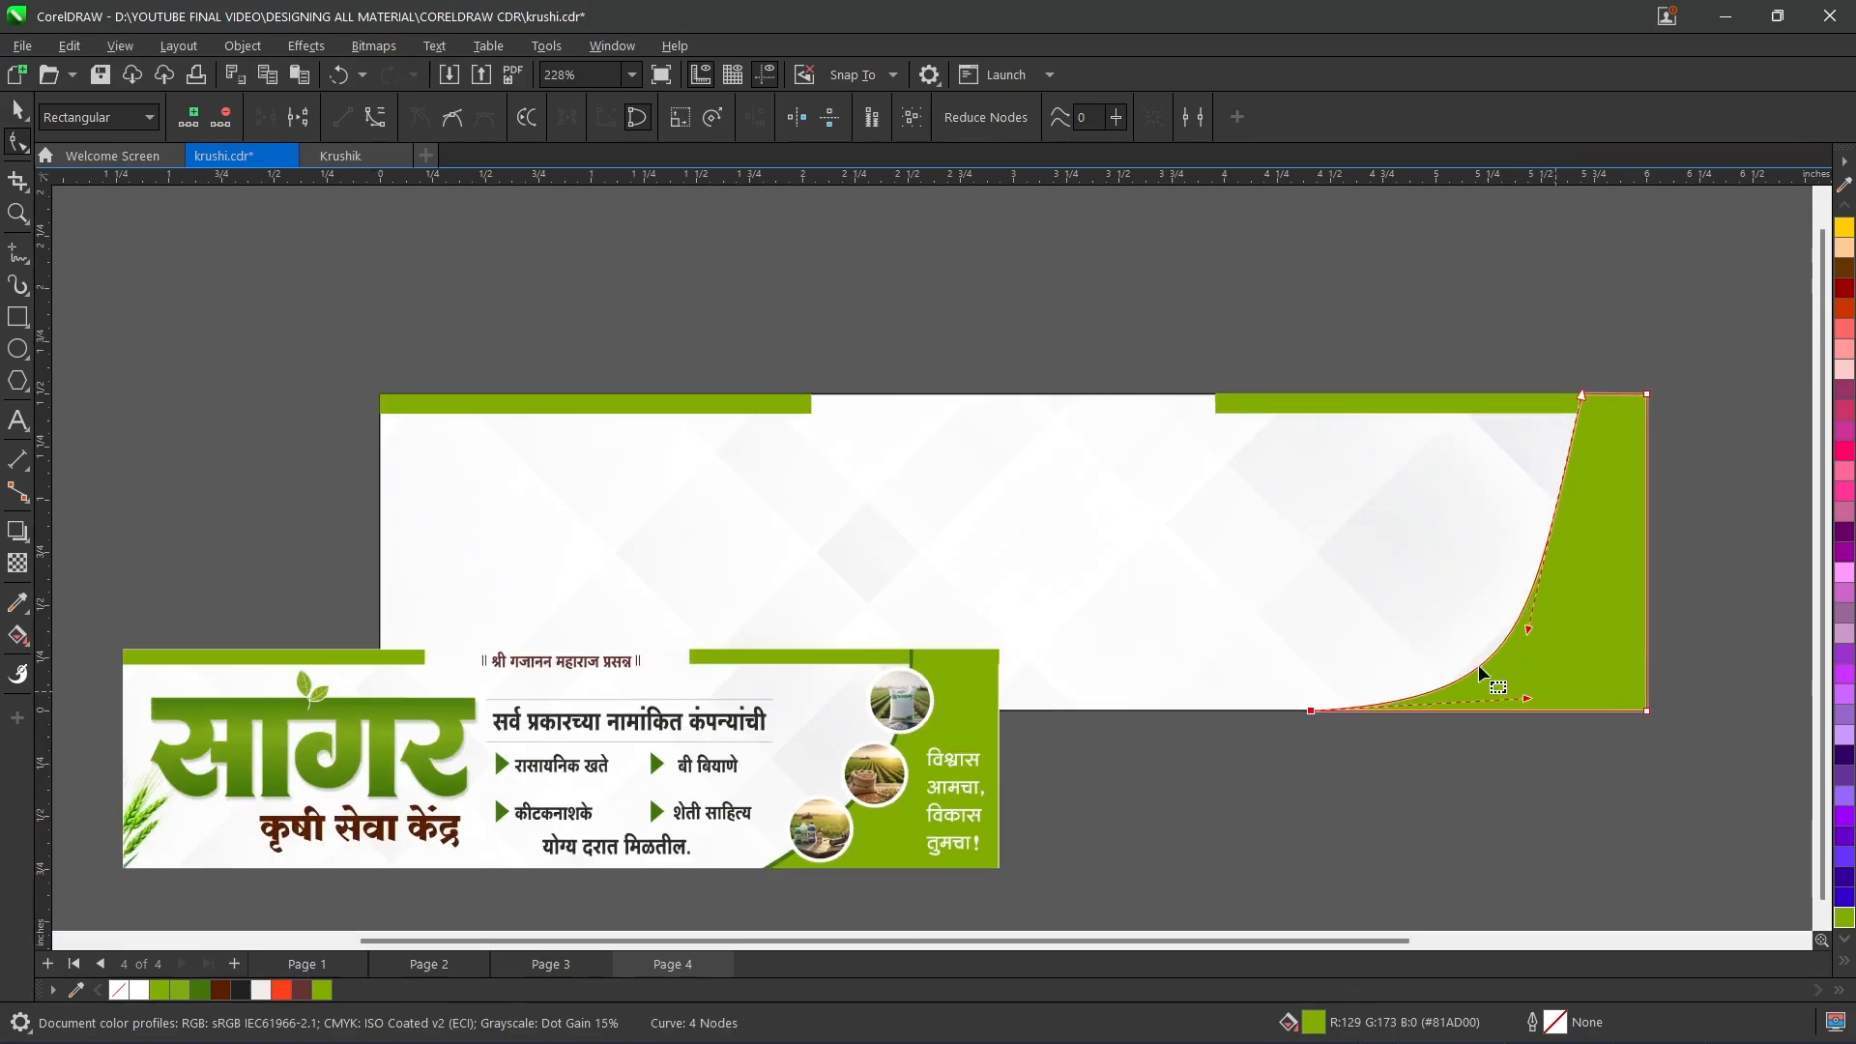
{"action": "left_click_drag", "start_coordinate": [1529, 703], "coordinate": [1532, 635]}
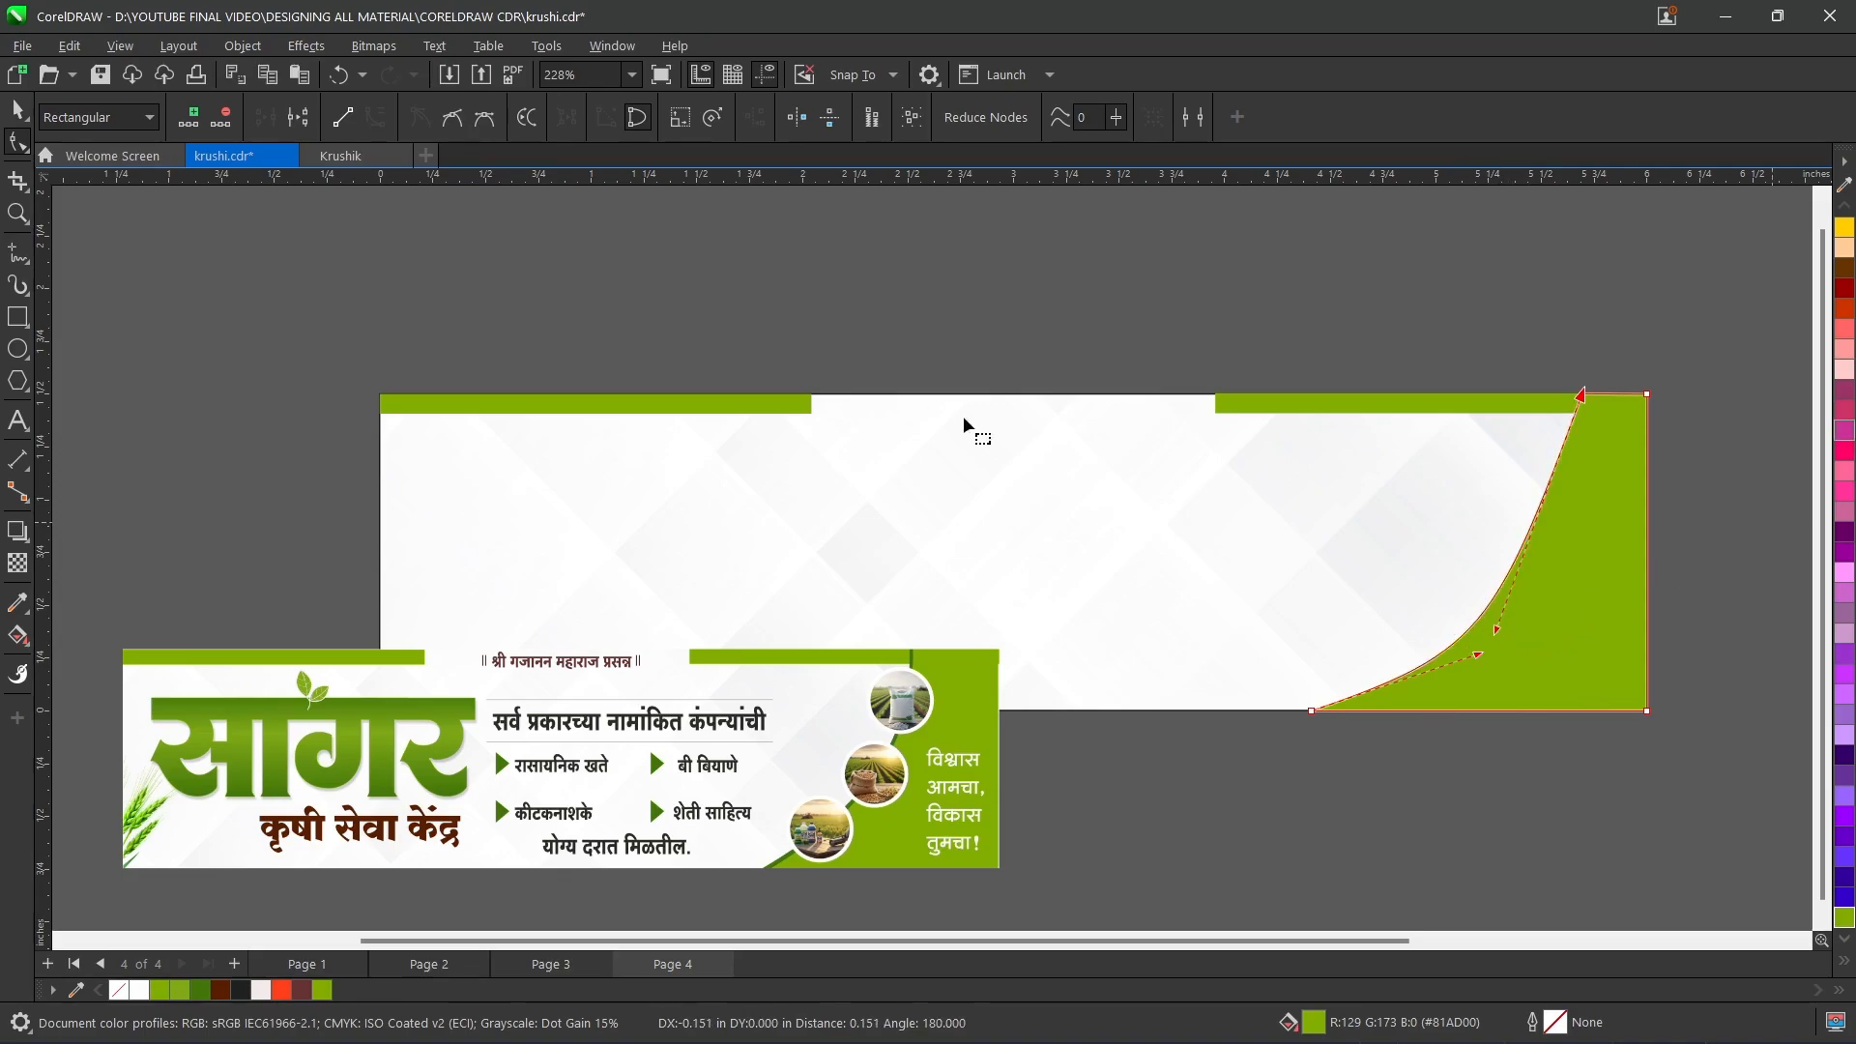
- Duplicate the curved green shape and fill the copy with the dark green #427411 sampled from the FLEX image
{"action": "left_click", "coordinate": [16, 111]}
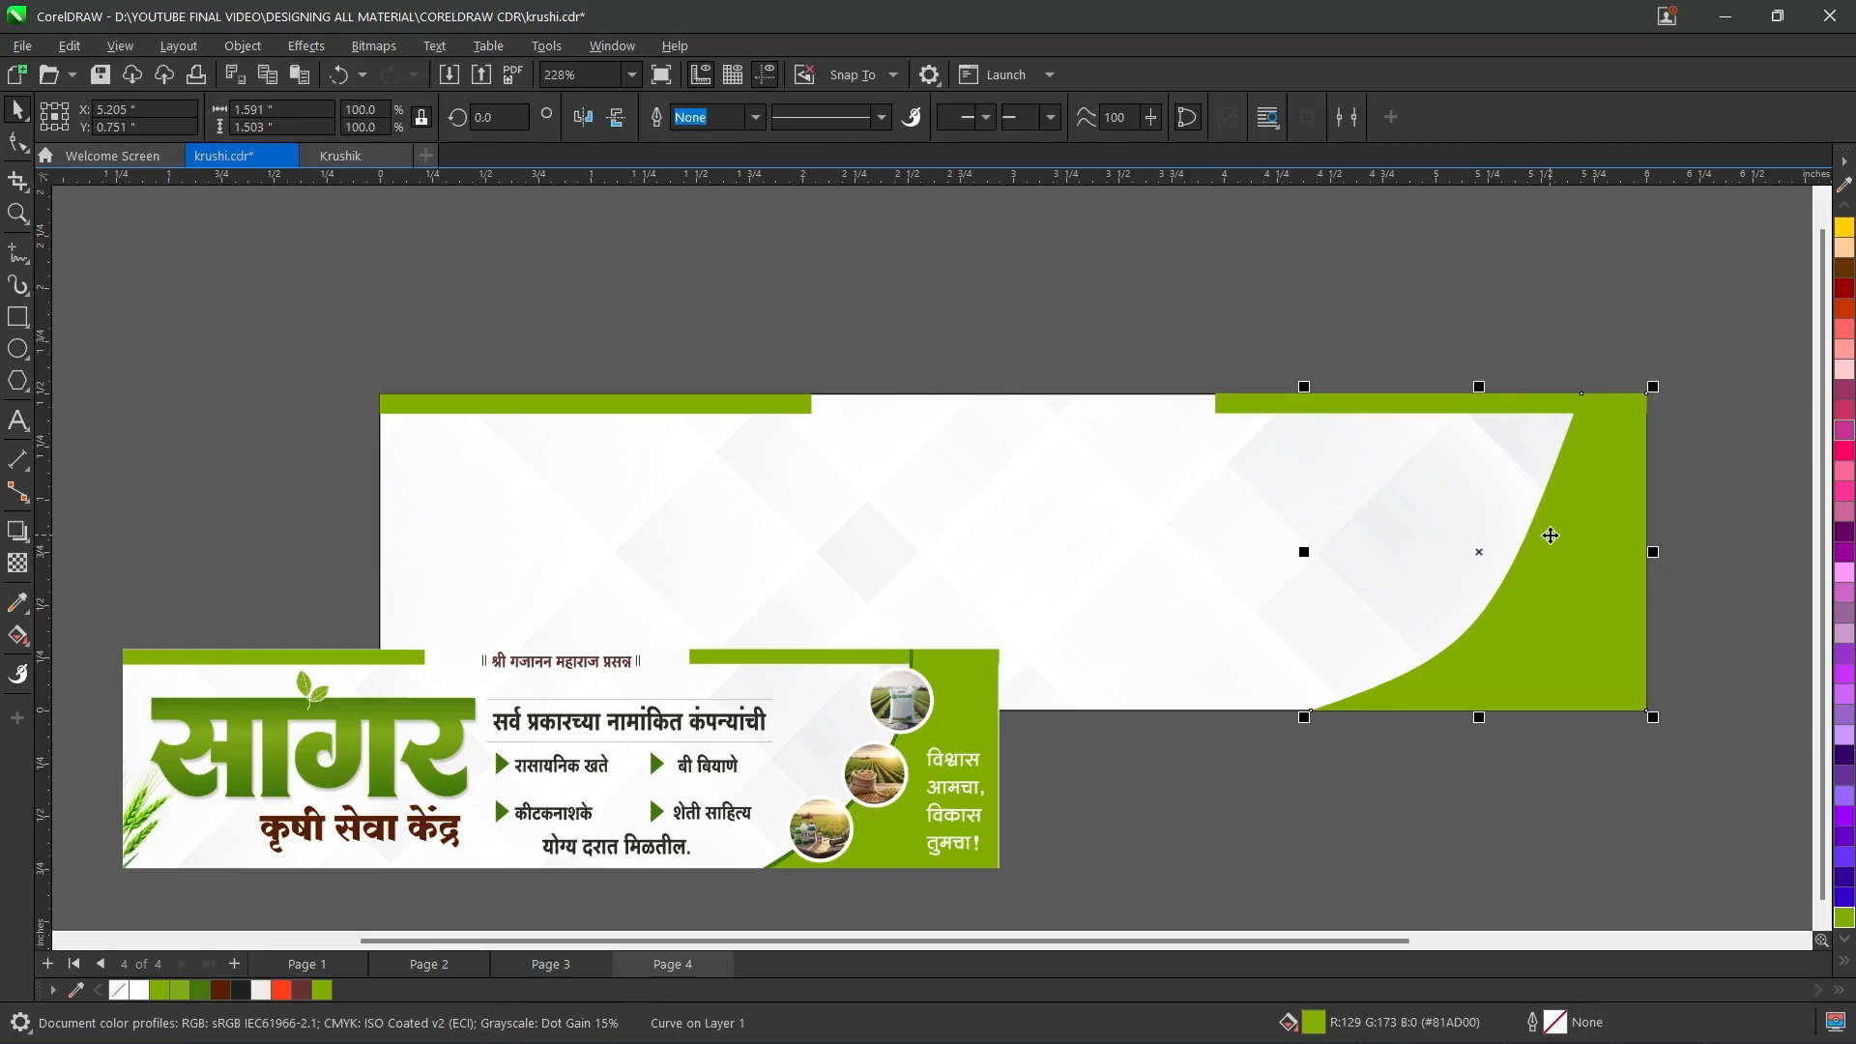
{"action": "key", "text": "ctrl+d"}
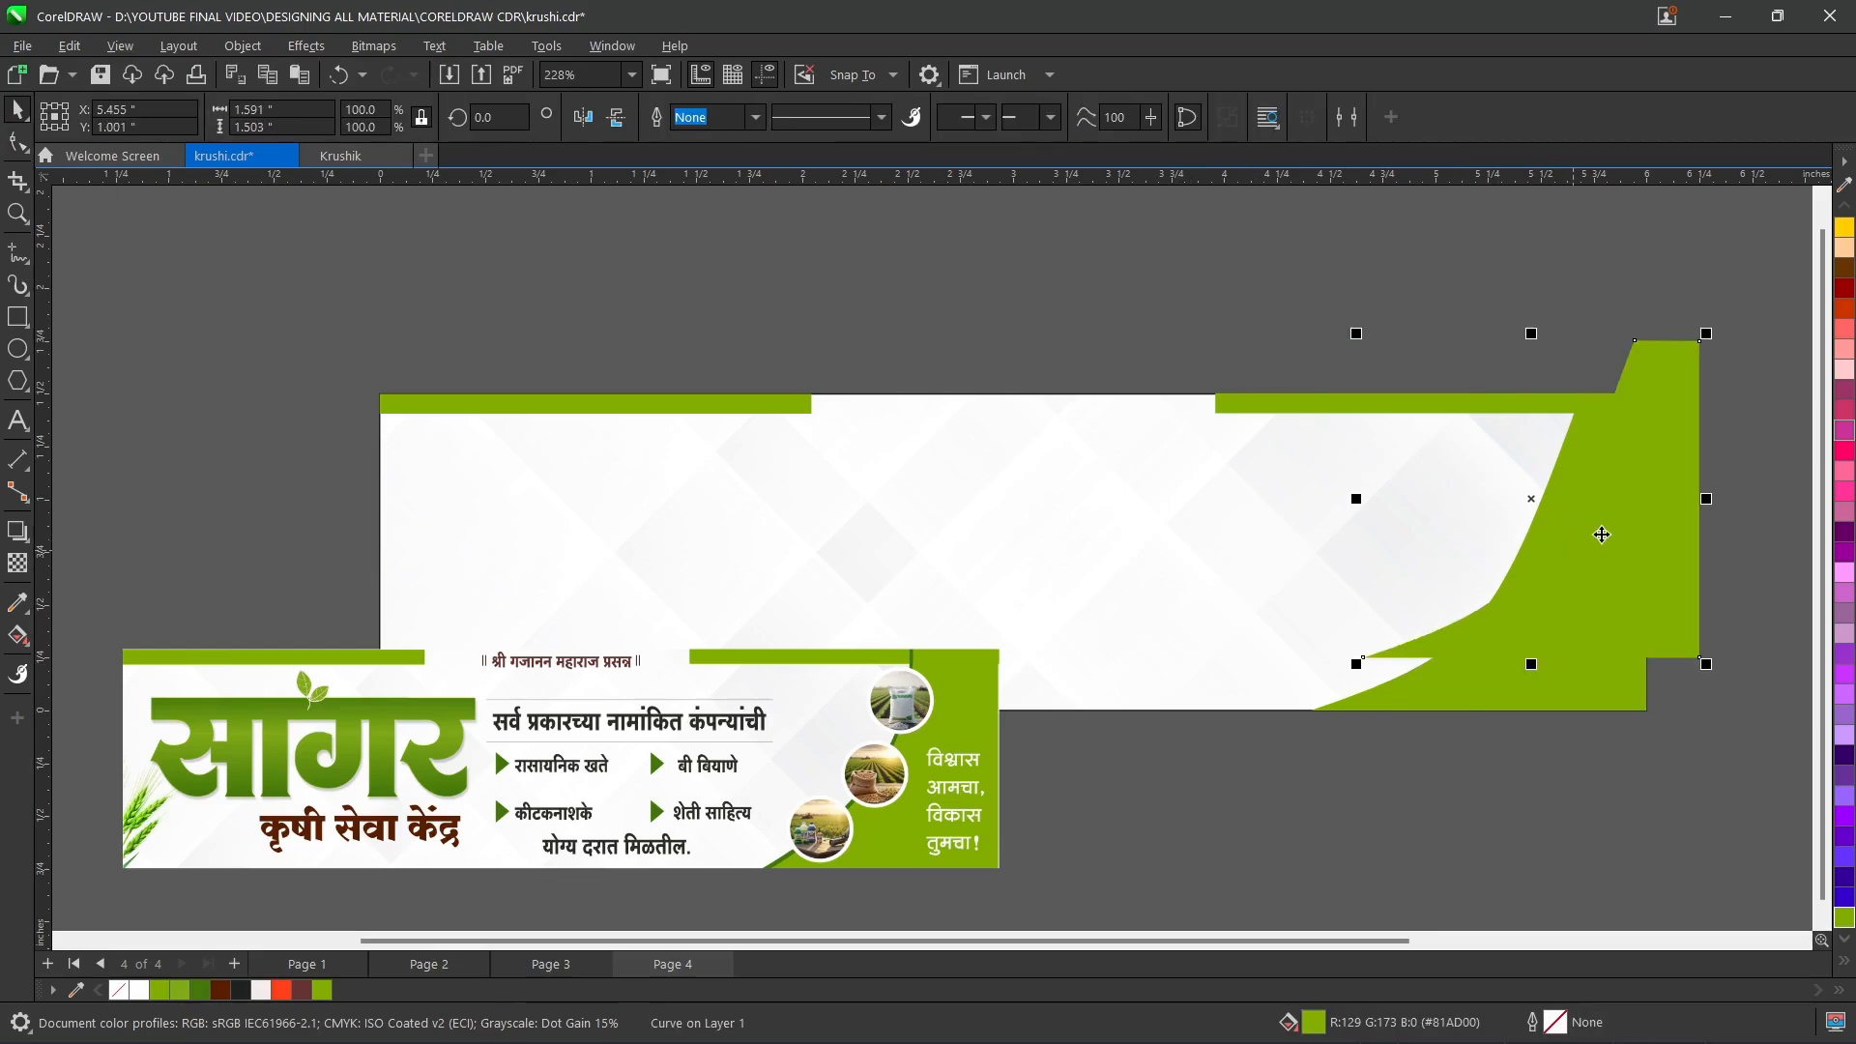
{"action": "left_click", "coordinate": [1632, 511]}
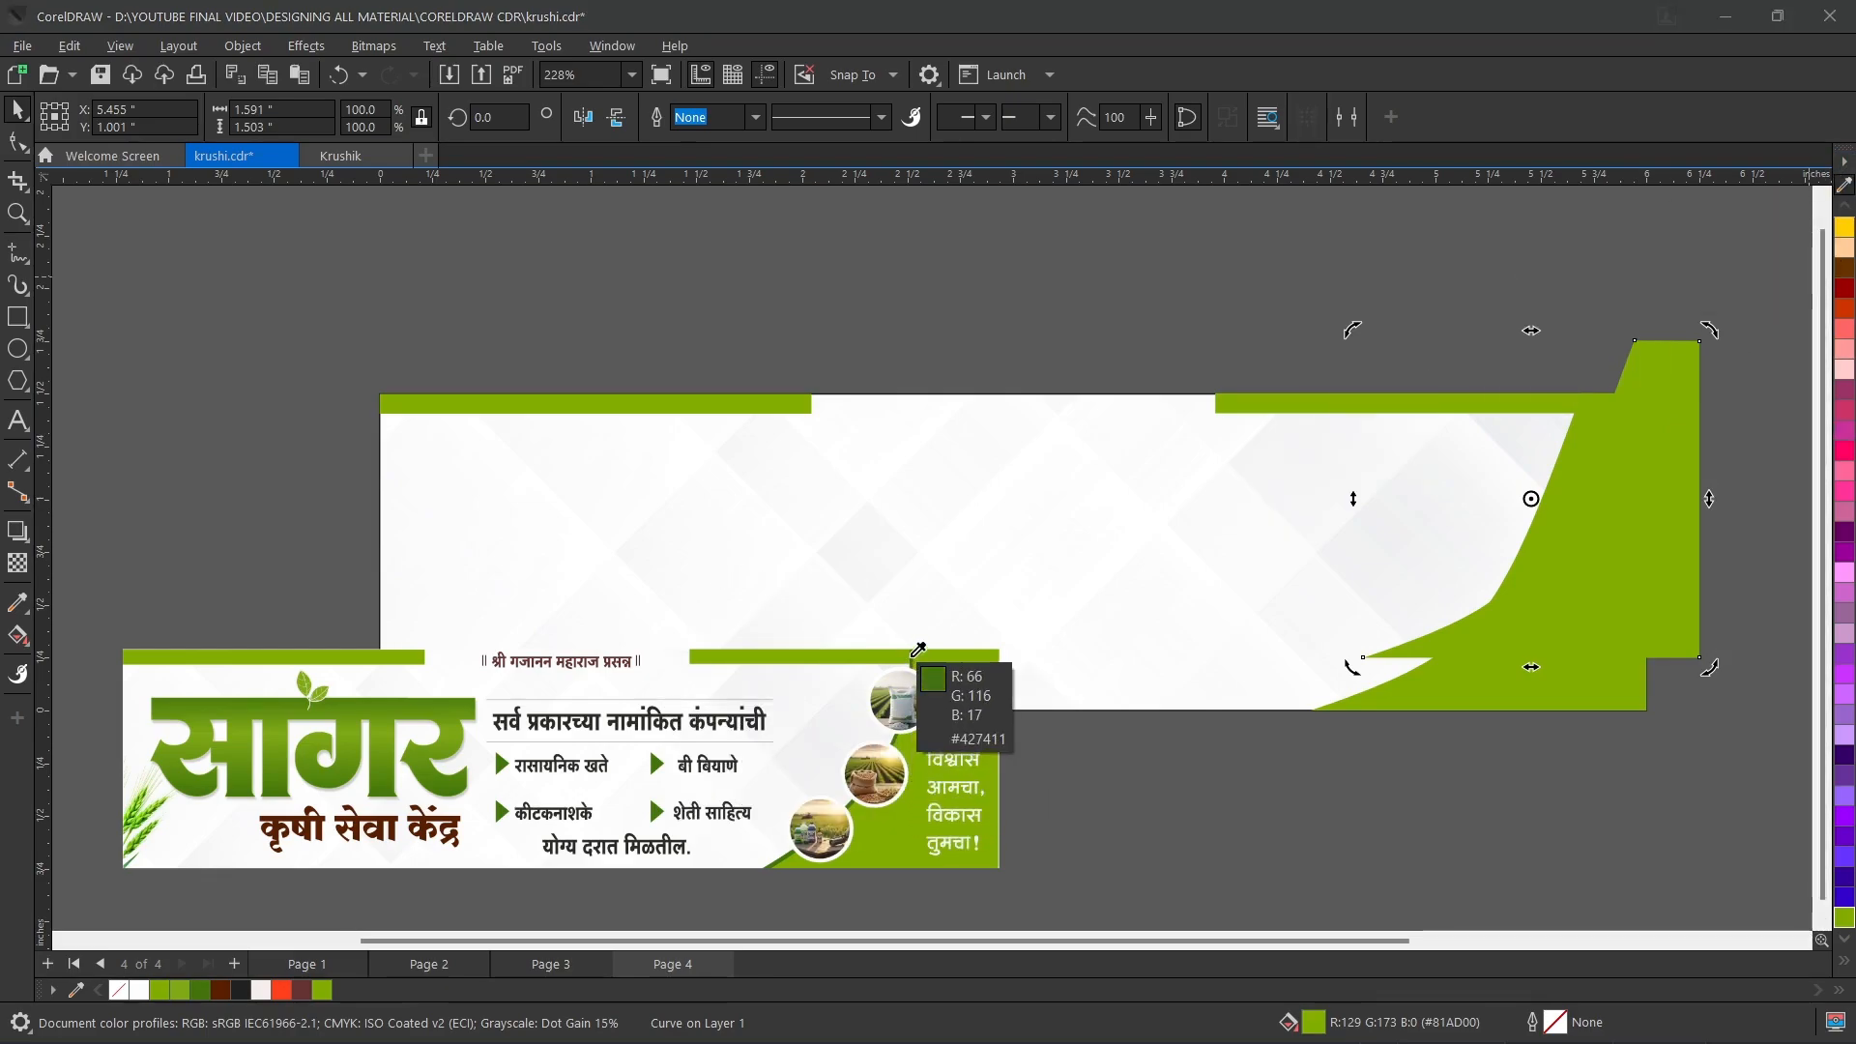
{"action": "left_click", "coordinate": [915, 653]}
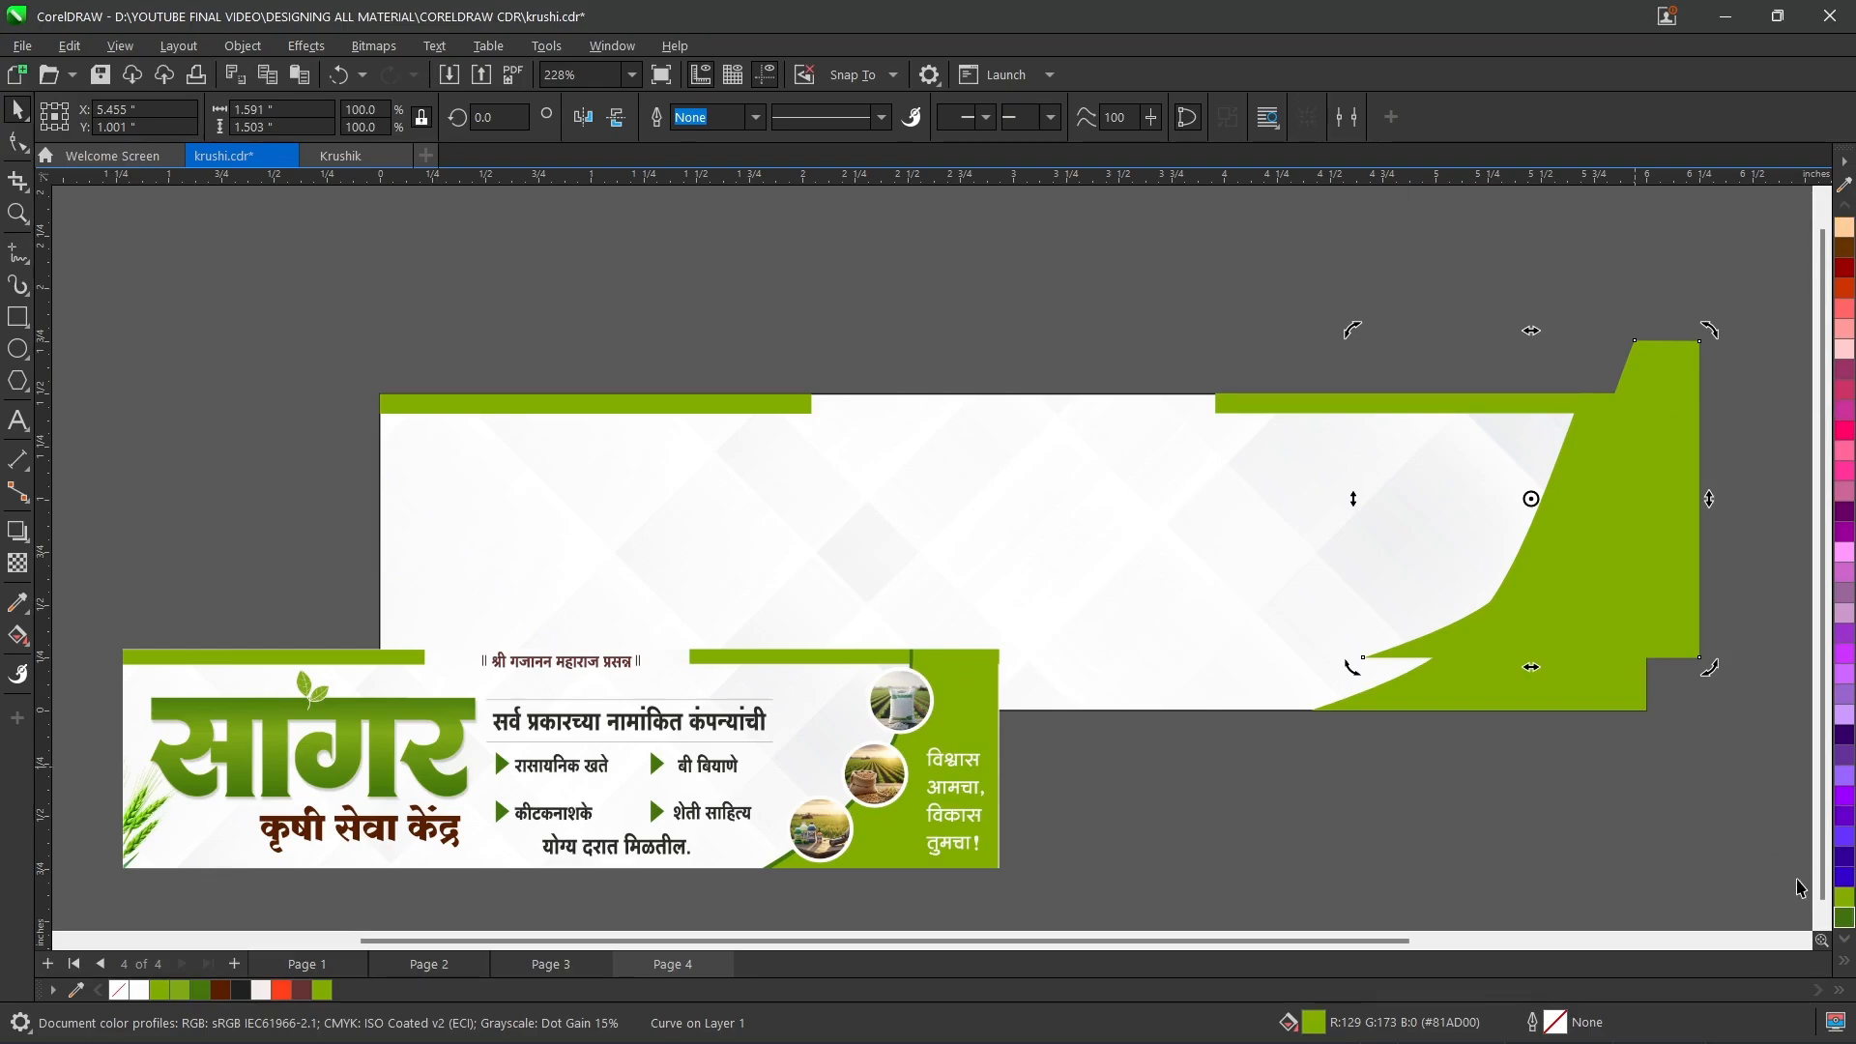
{"action": "left_click", "coordinate": [1845, 917]}
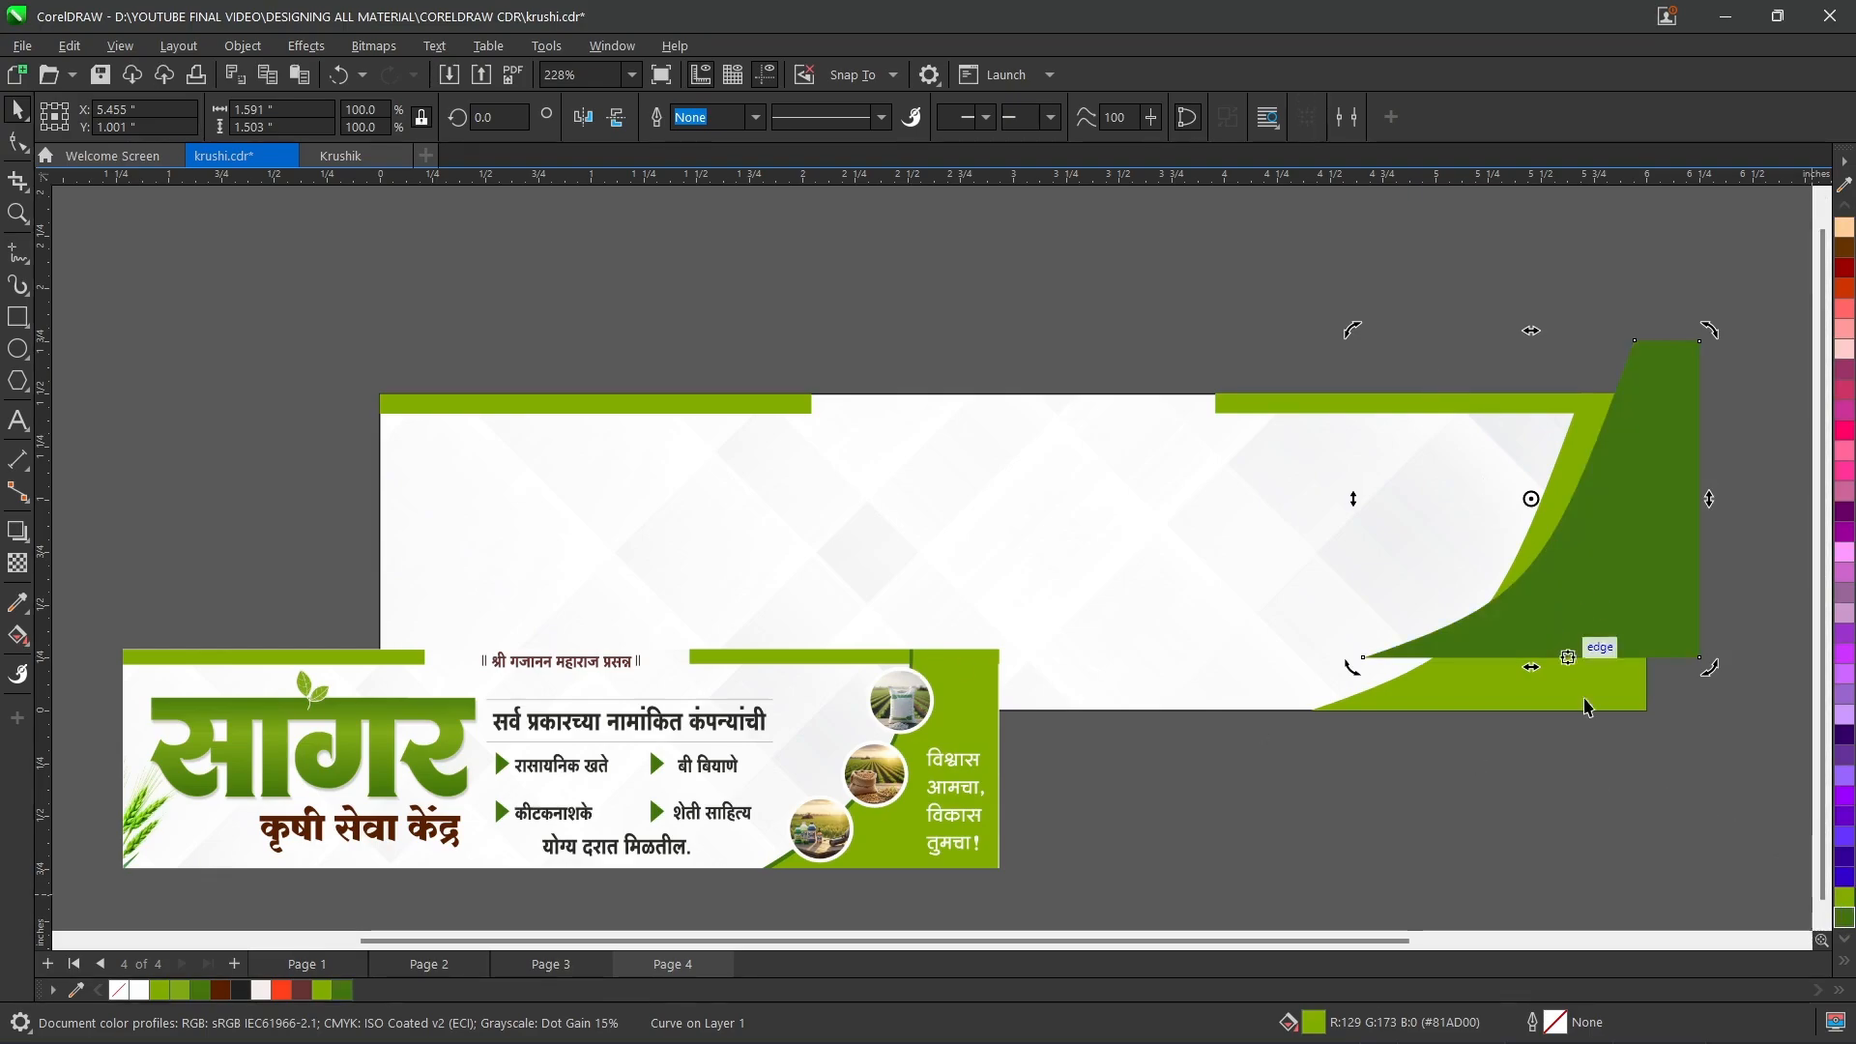
- Bring the light green curved shape to the front, above its dark green copy
{"action": "left_click", "coordinate": [1574, 709]}
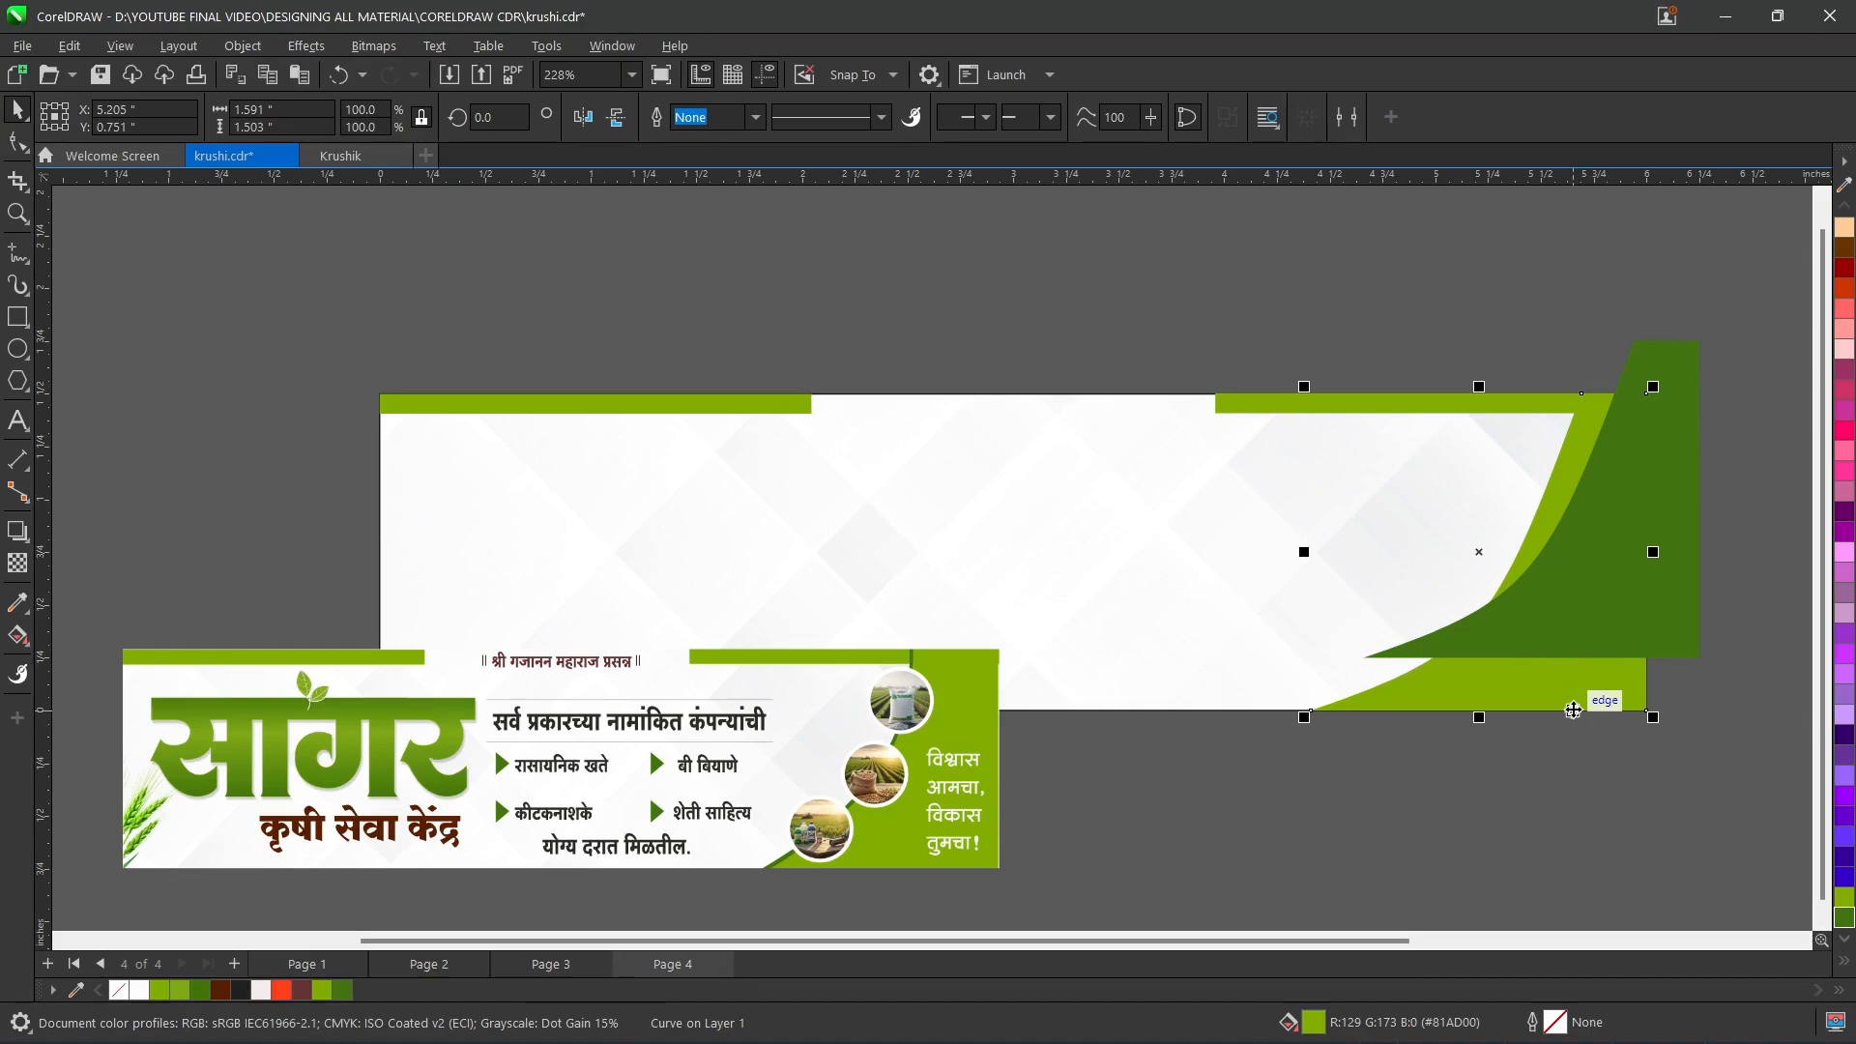
{"action": "key", "text": "Num_Lock"}
{"action": "key", "text": "shift+Page_Up"}
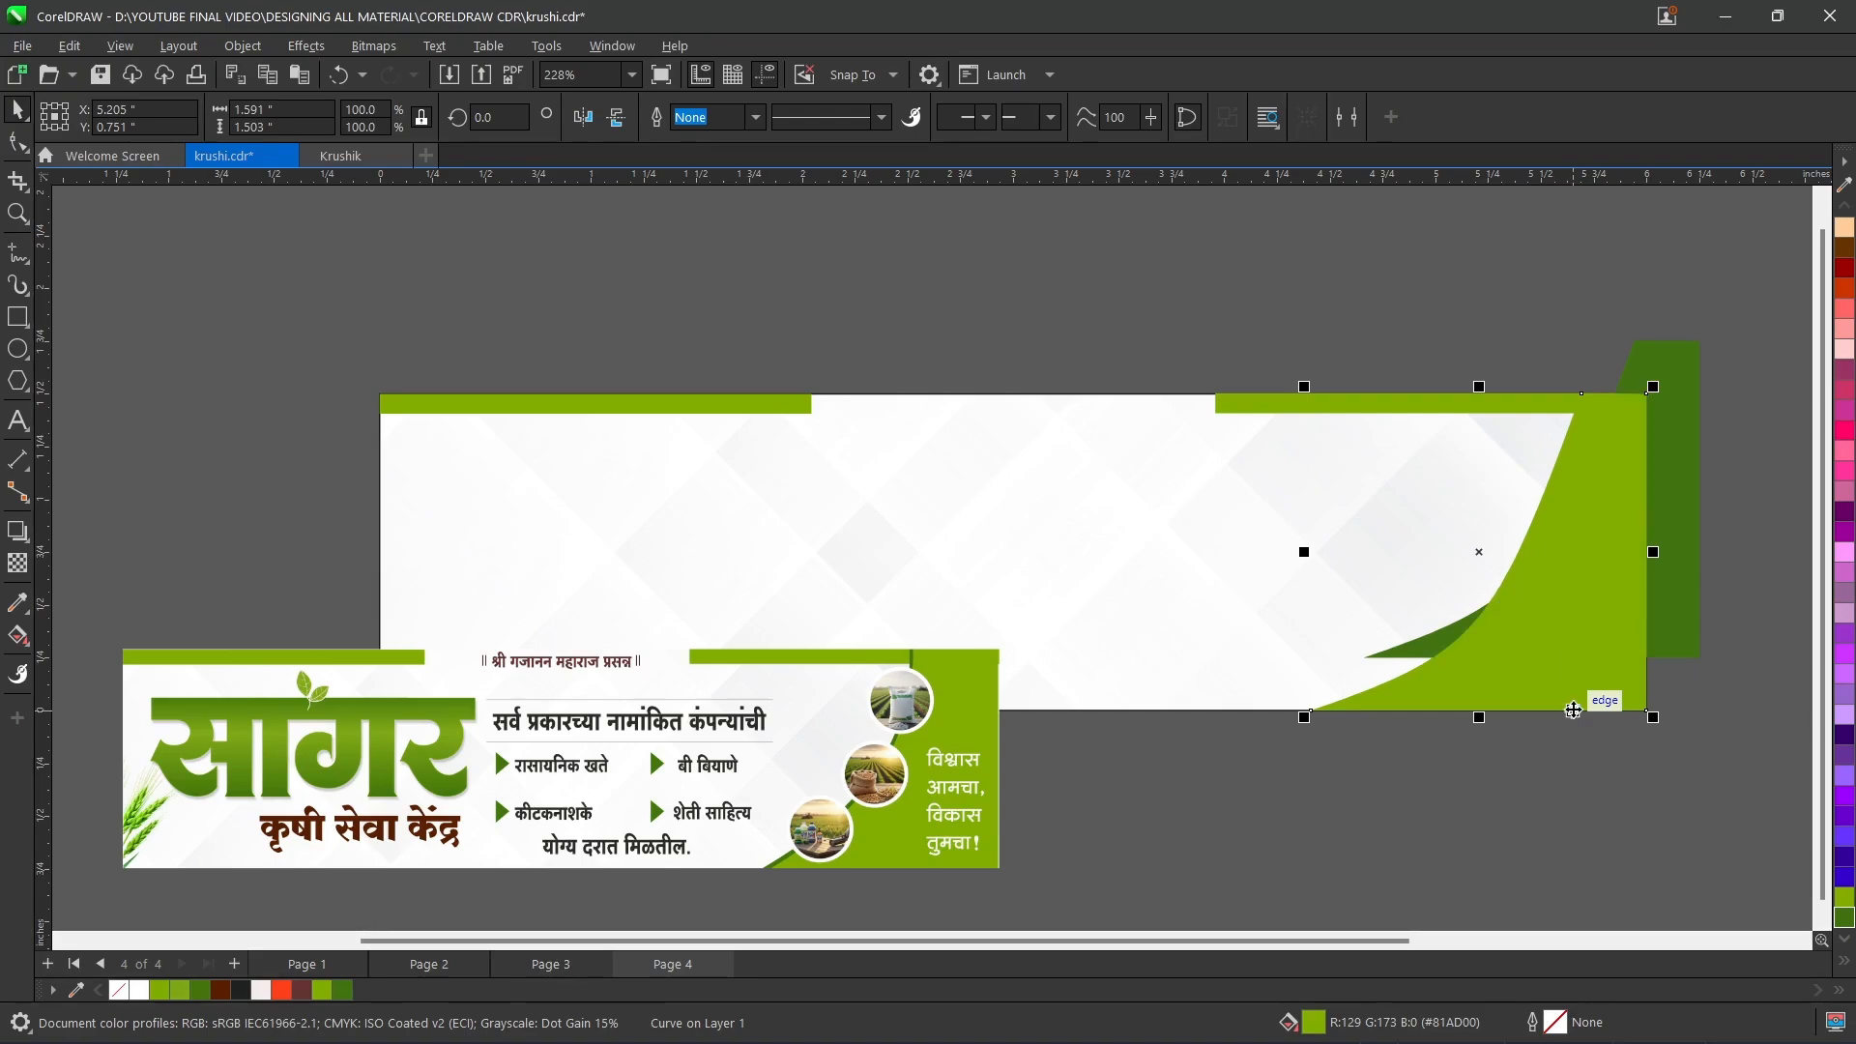
- Move the dark green copy to the lower left of the light green shape and widen it to about 1.74 in
{"action": "left_click", "coordinate": [1683, 432]}
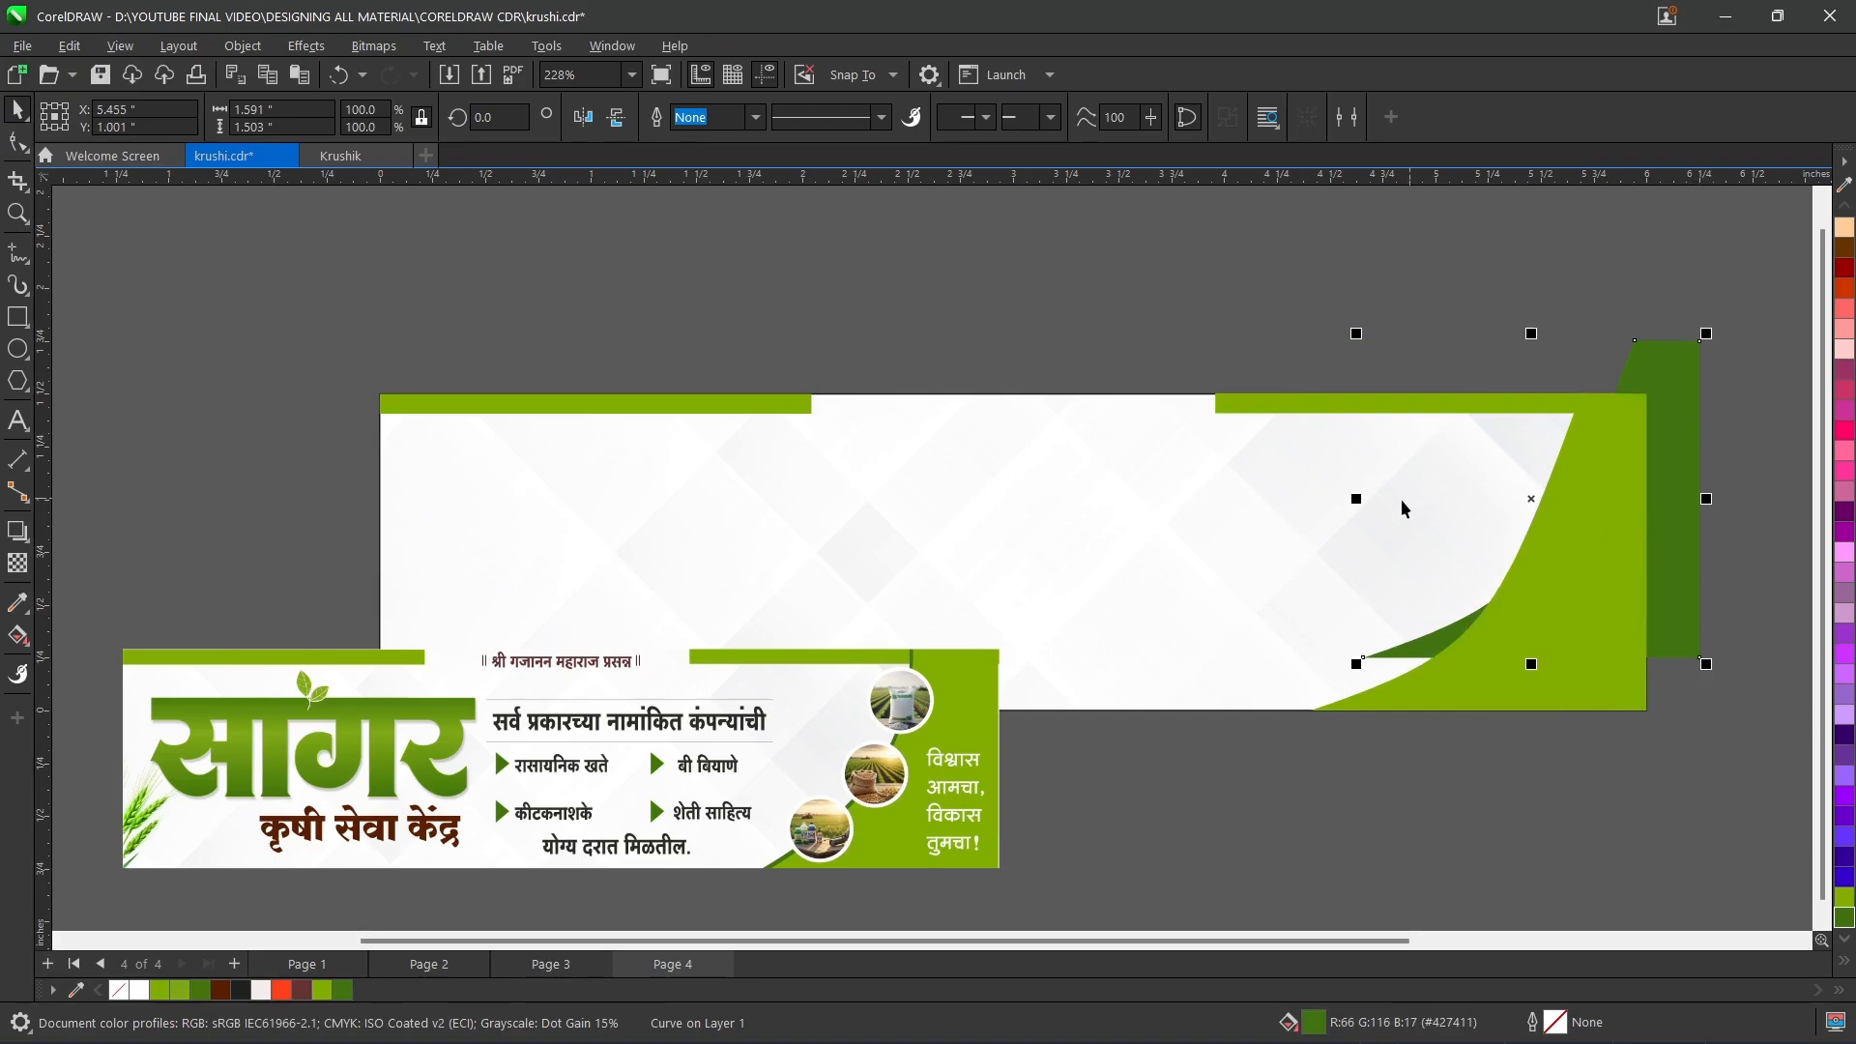
{"action": "left_click_drag", "start_coordinate": [1643, 364], "coordinate": [1515, 464]}
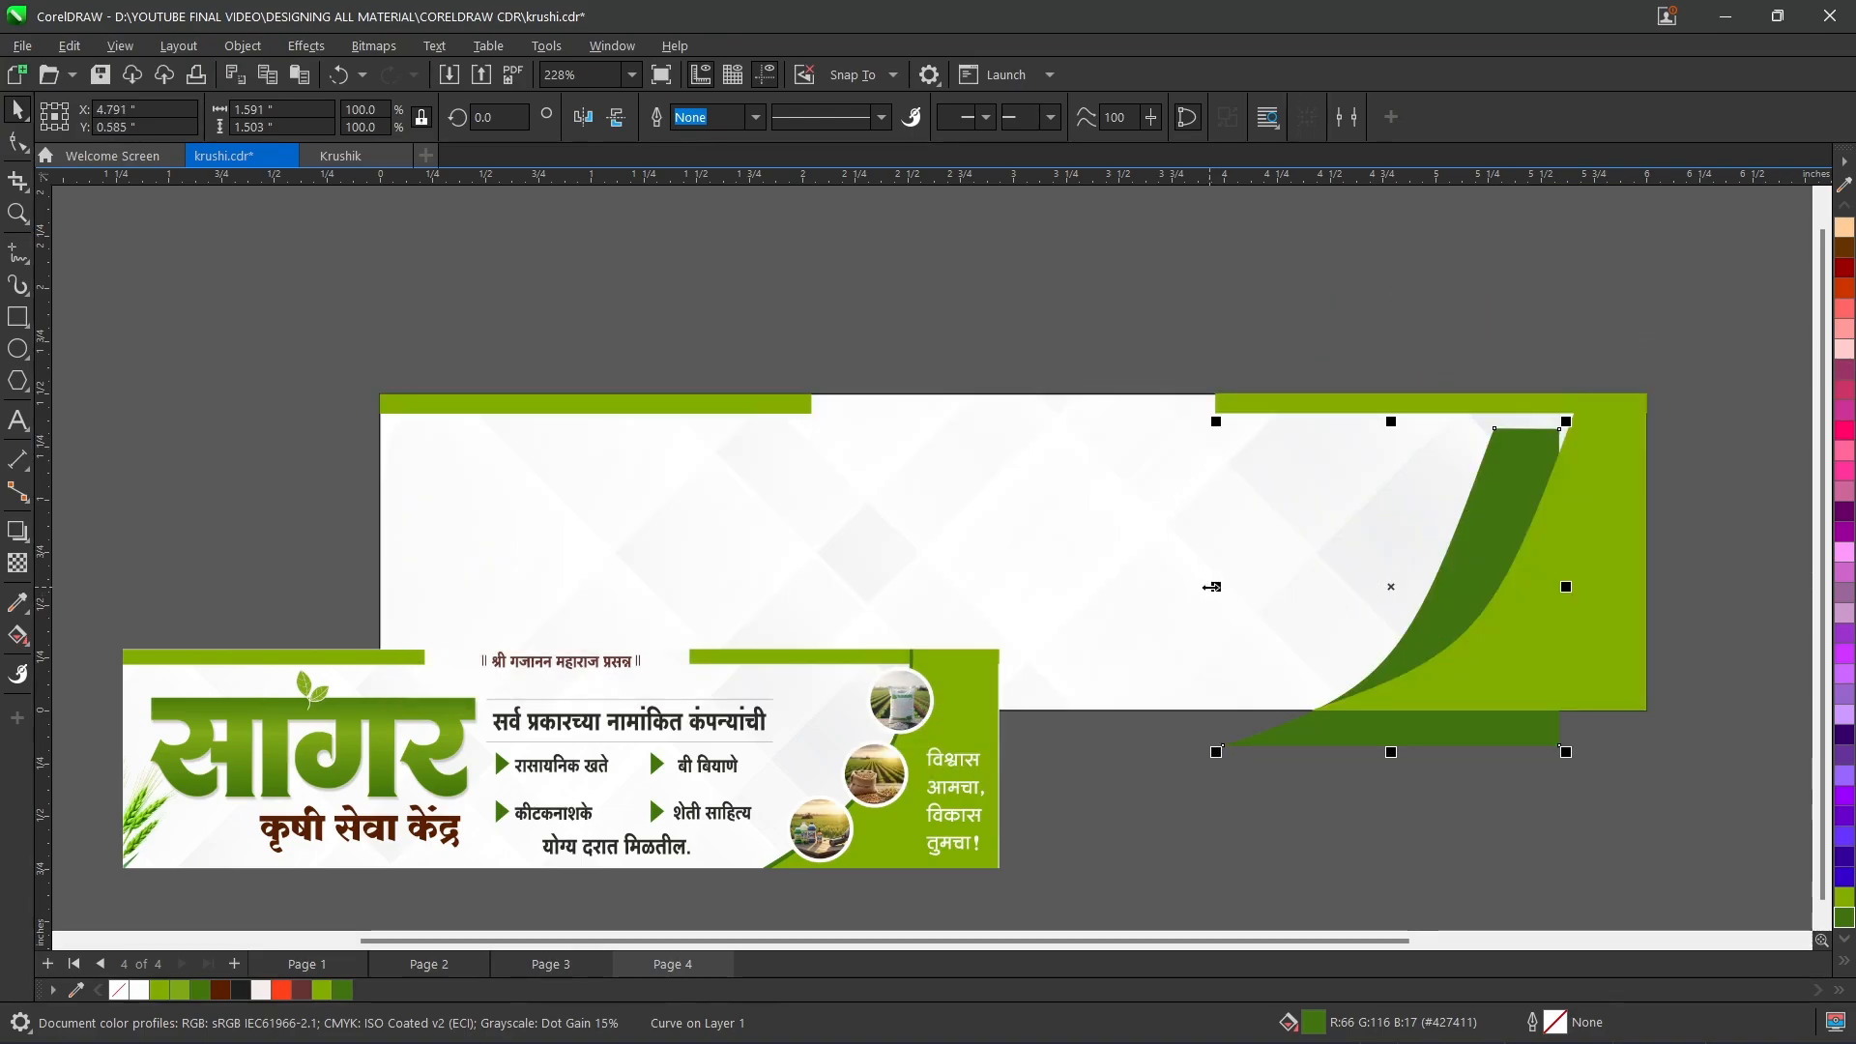
{"action": "left_click_drag", "start_coordinate": [1224, 587], "coordinate": [1181, 586]}
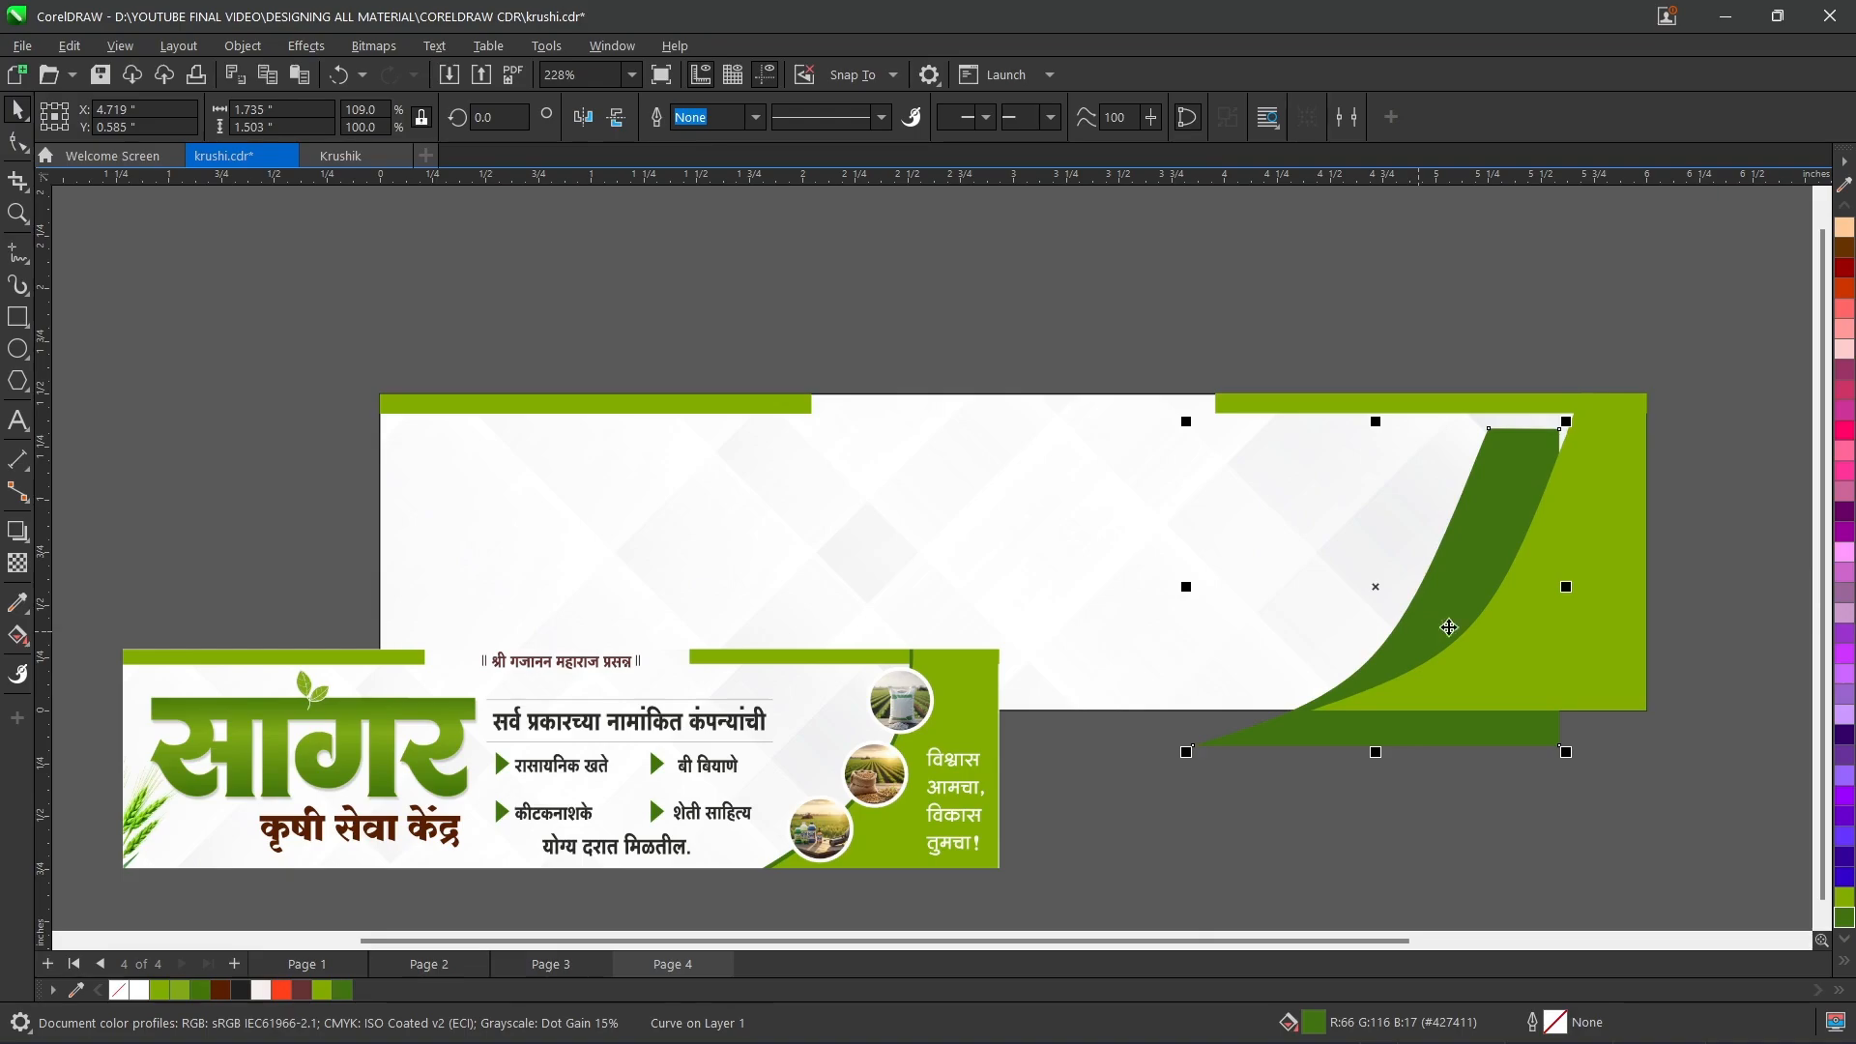
{"action": "left_click_drag", "start_coordinate": [1470, 550], "coordinate": [1391, 609]}
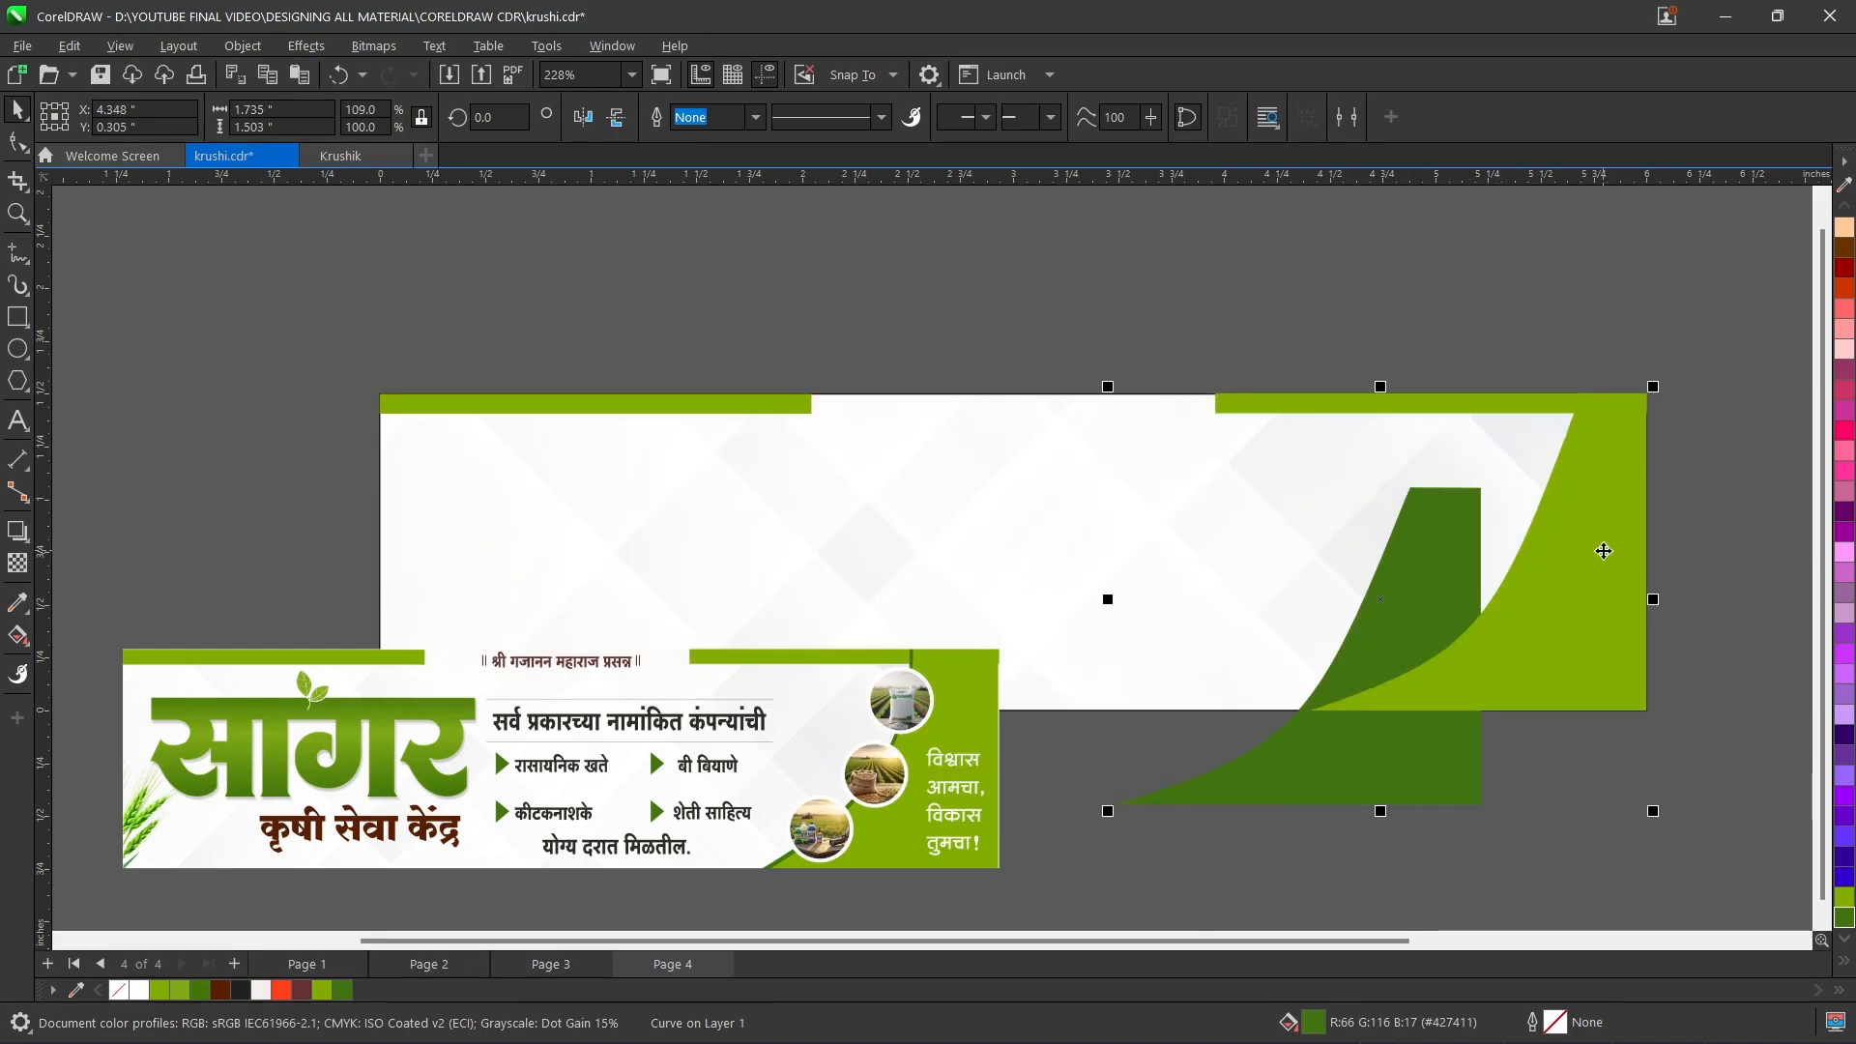
- Centre-align the dark green copy with the light green shape both horizontally and vertically
{"action": "left_click", "coordinate": [1604, 551], "text": "shift"}
{"action": "key", "text": "c"}
{"action": "key", "text": "e"}
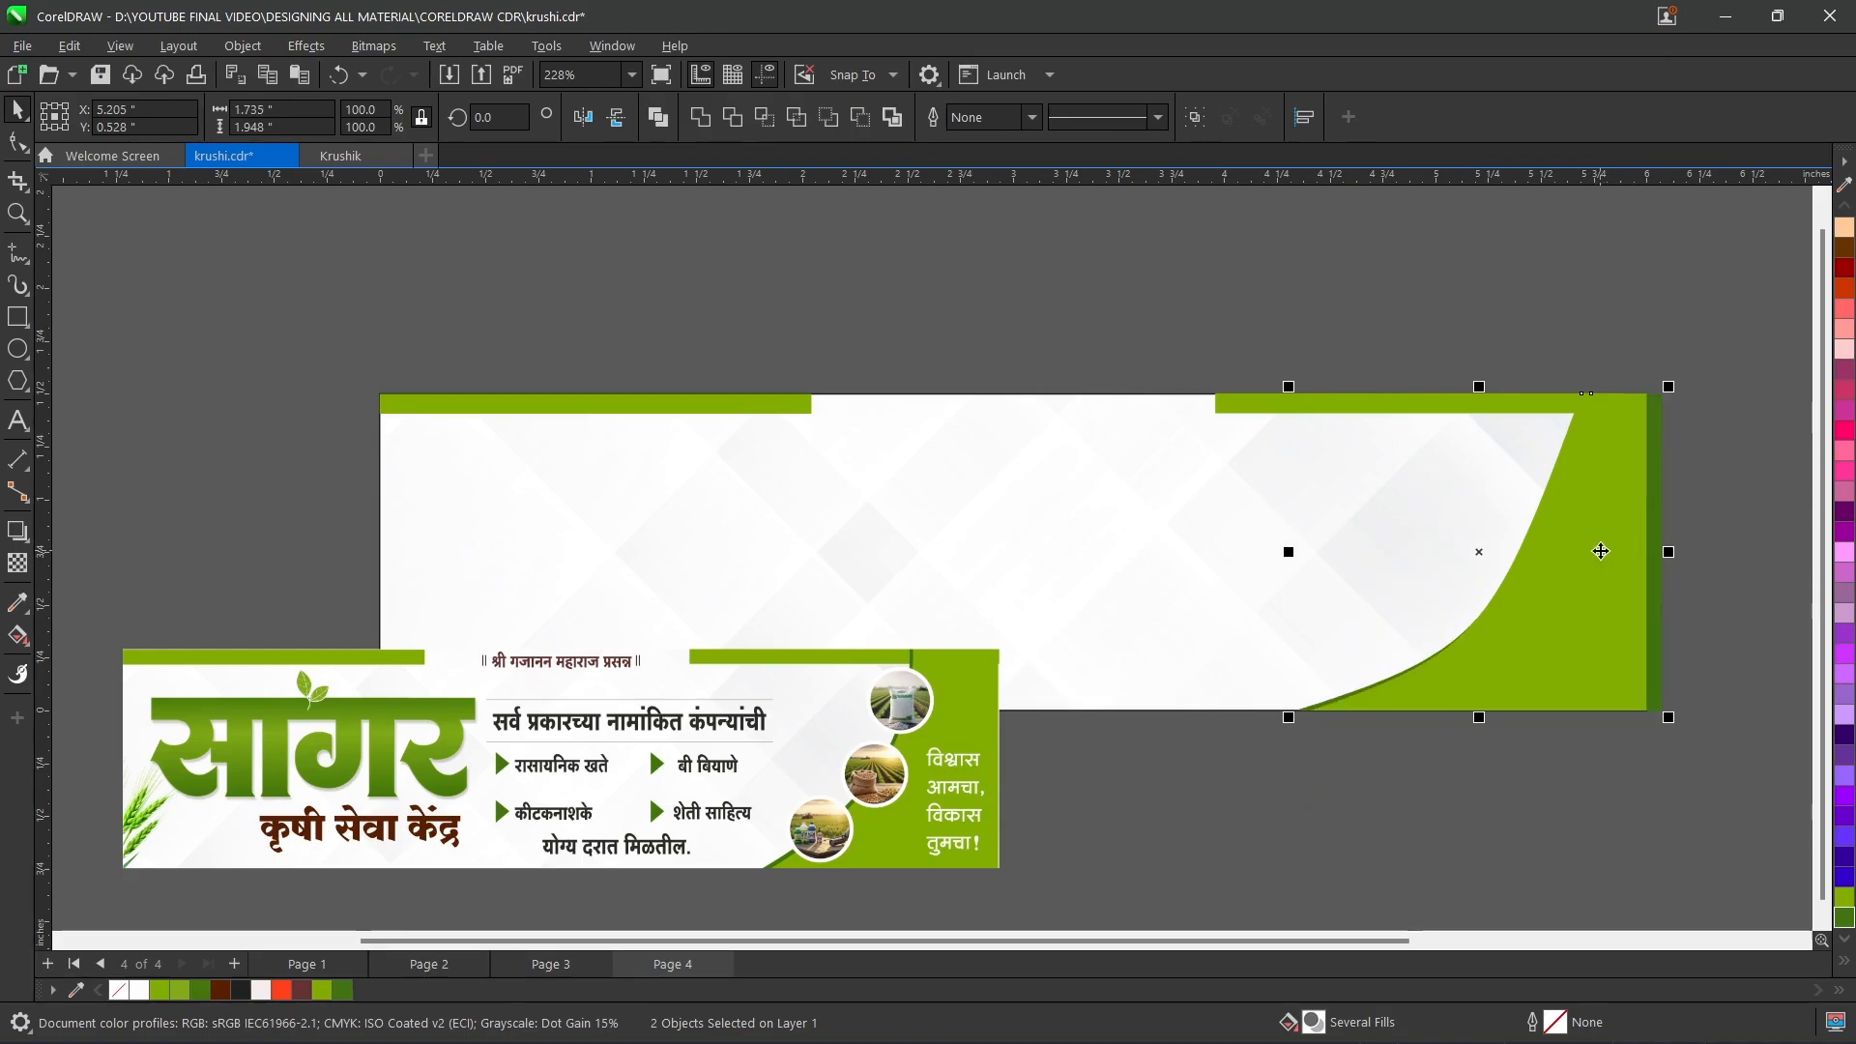
- Nudge the dark green shape 0.05 in left to form a thin border along the light green curve
{"action": "left_click", "coordinate": [1689, 515]}
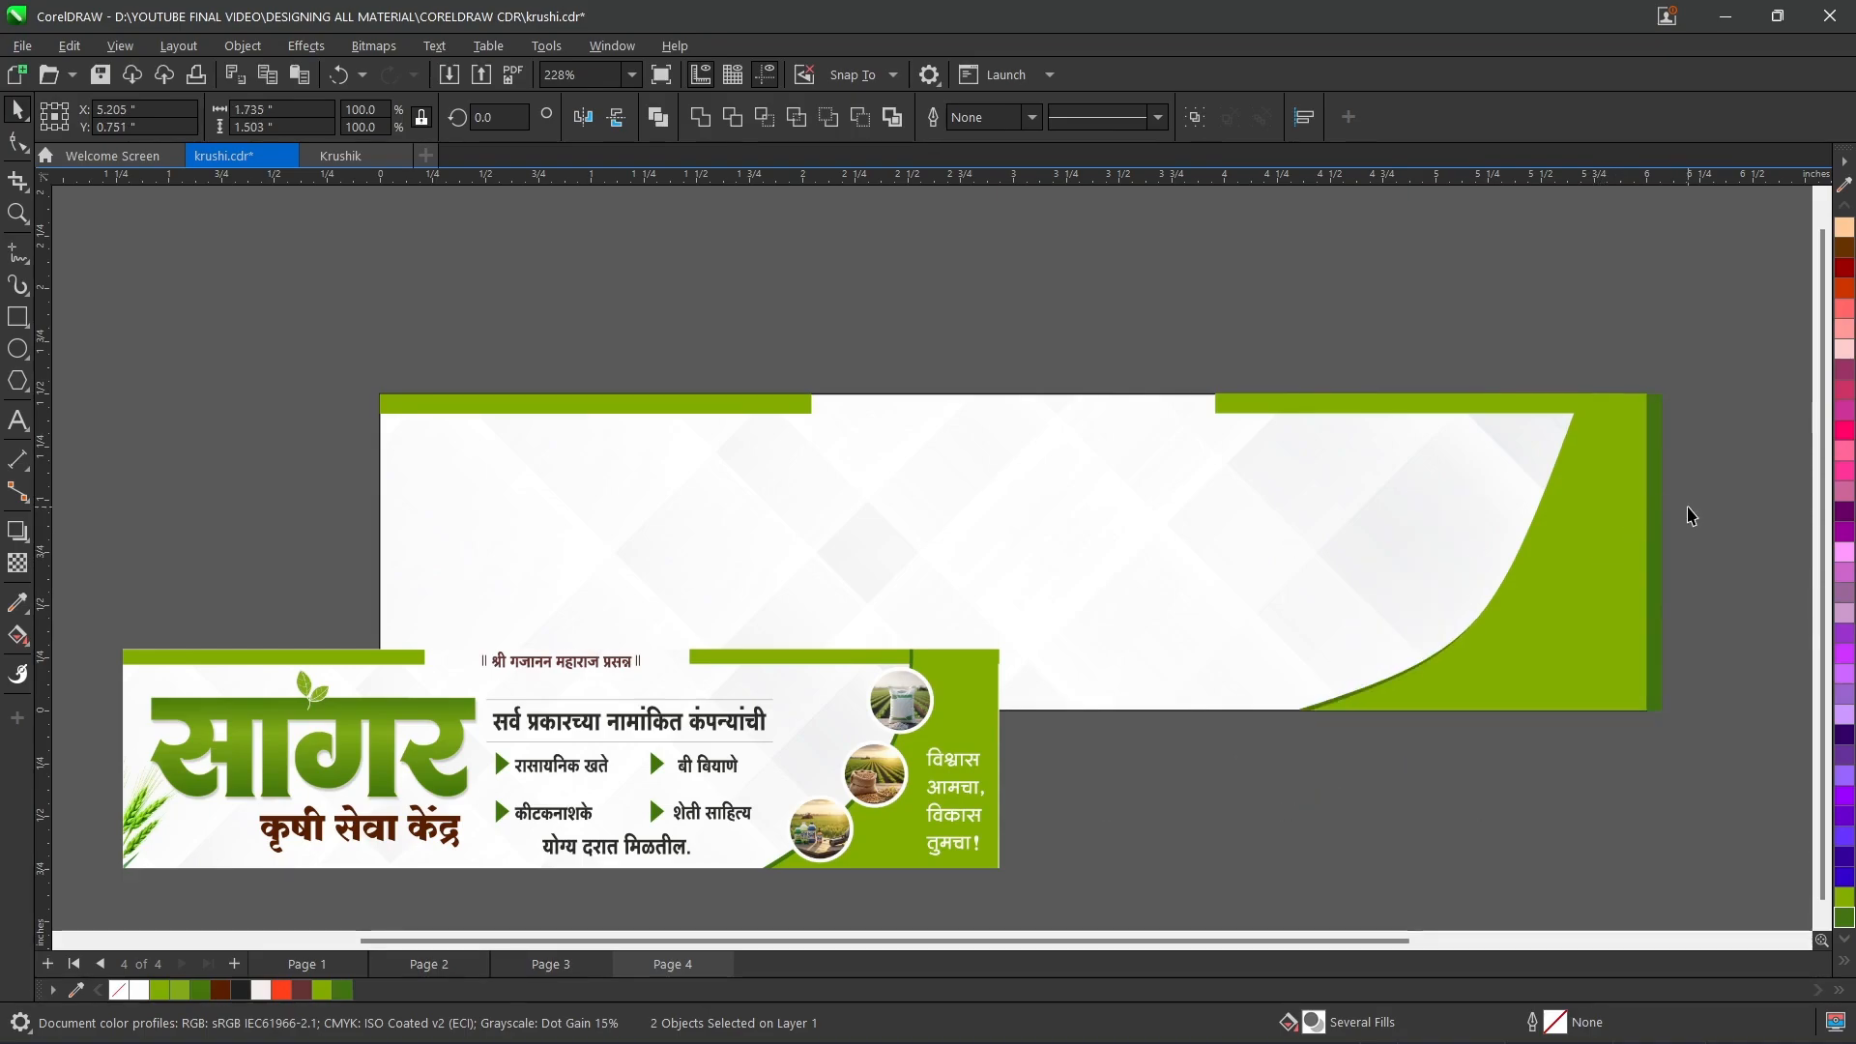
{"action": "left_click", "coordinate": [1537, 514]}
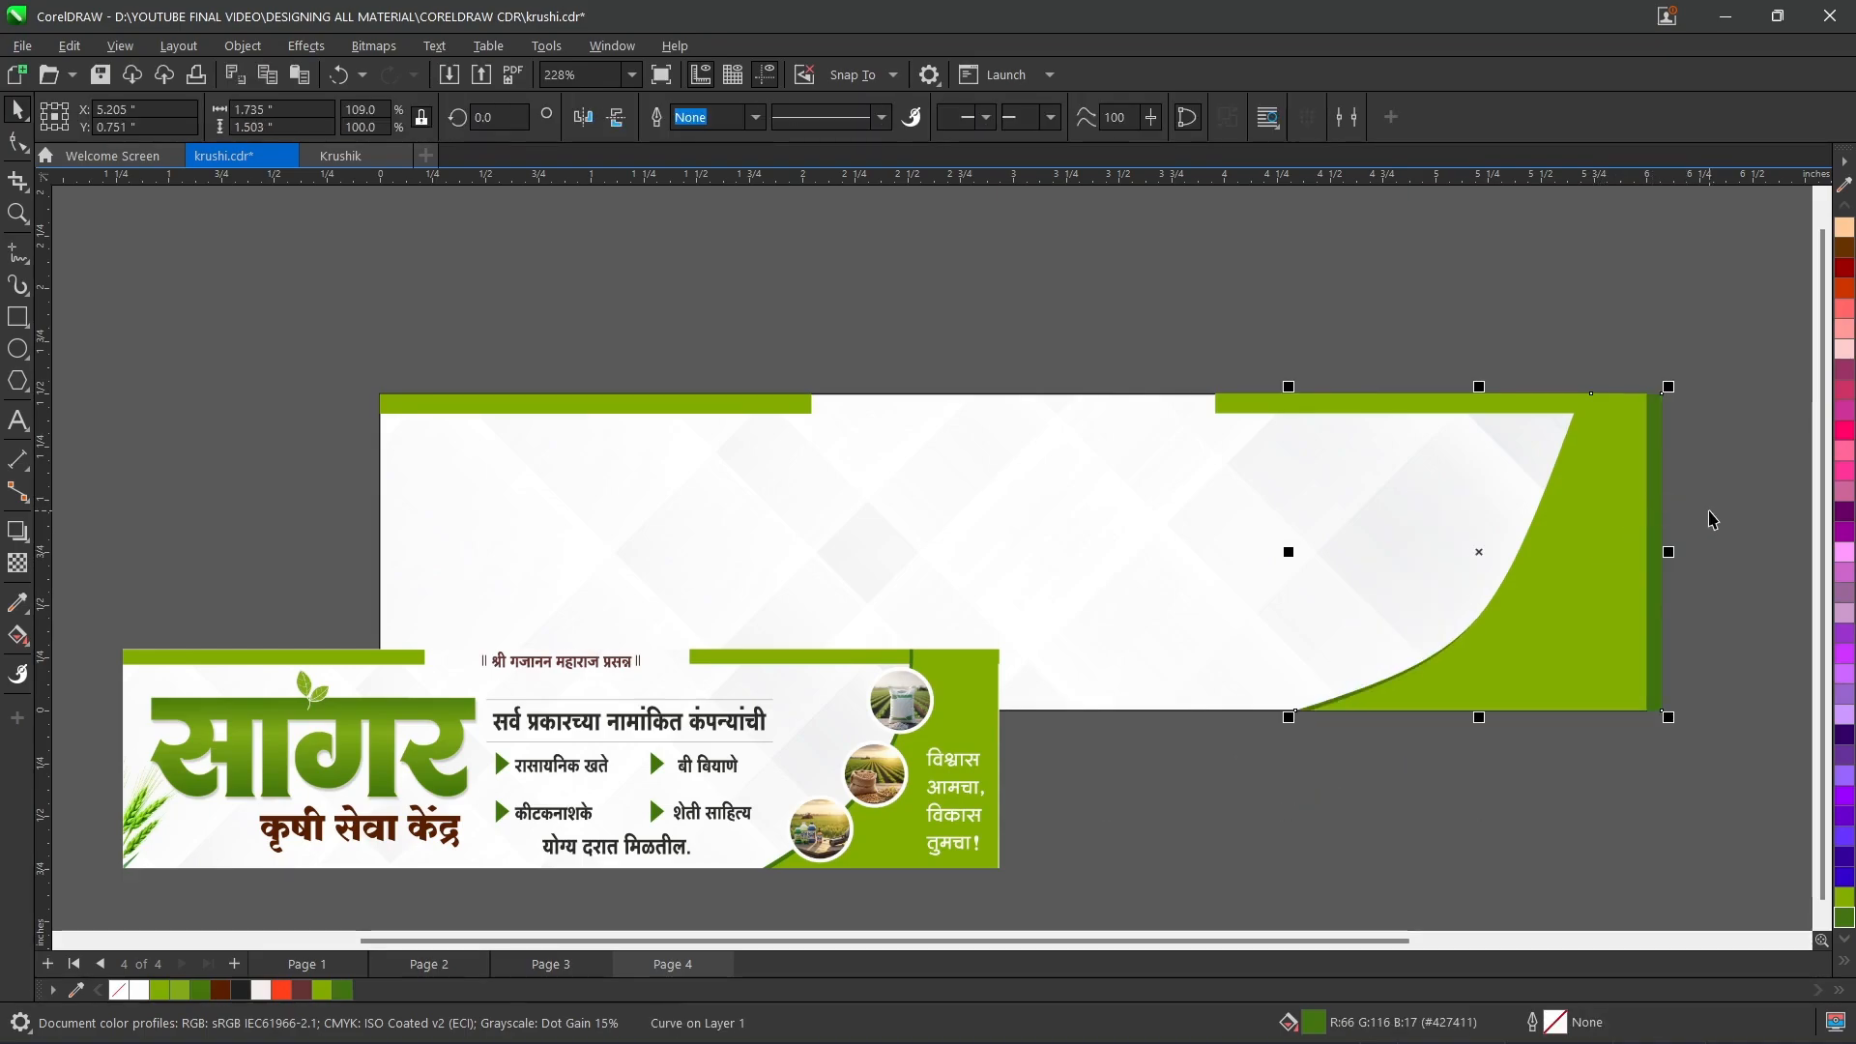
{"action": "key", "text": "Left"}
{"action": "key", "text": "Left"}
{"action": "key", "text": "Left"}
{"action": "key", "text": "Left"}
{"action": "key", "text": "Left"}
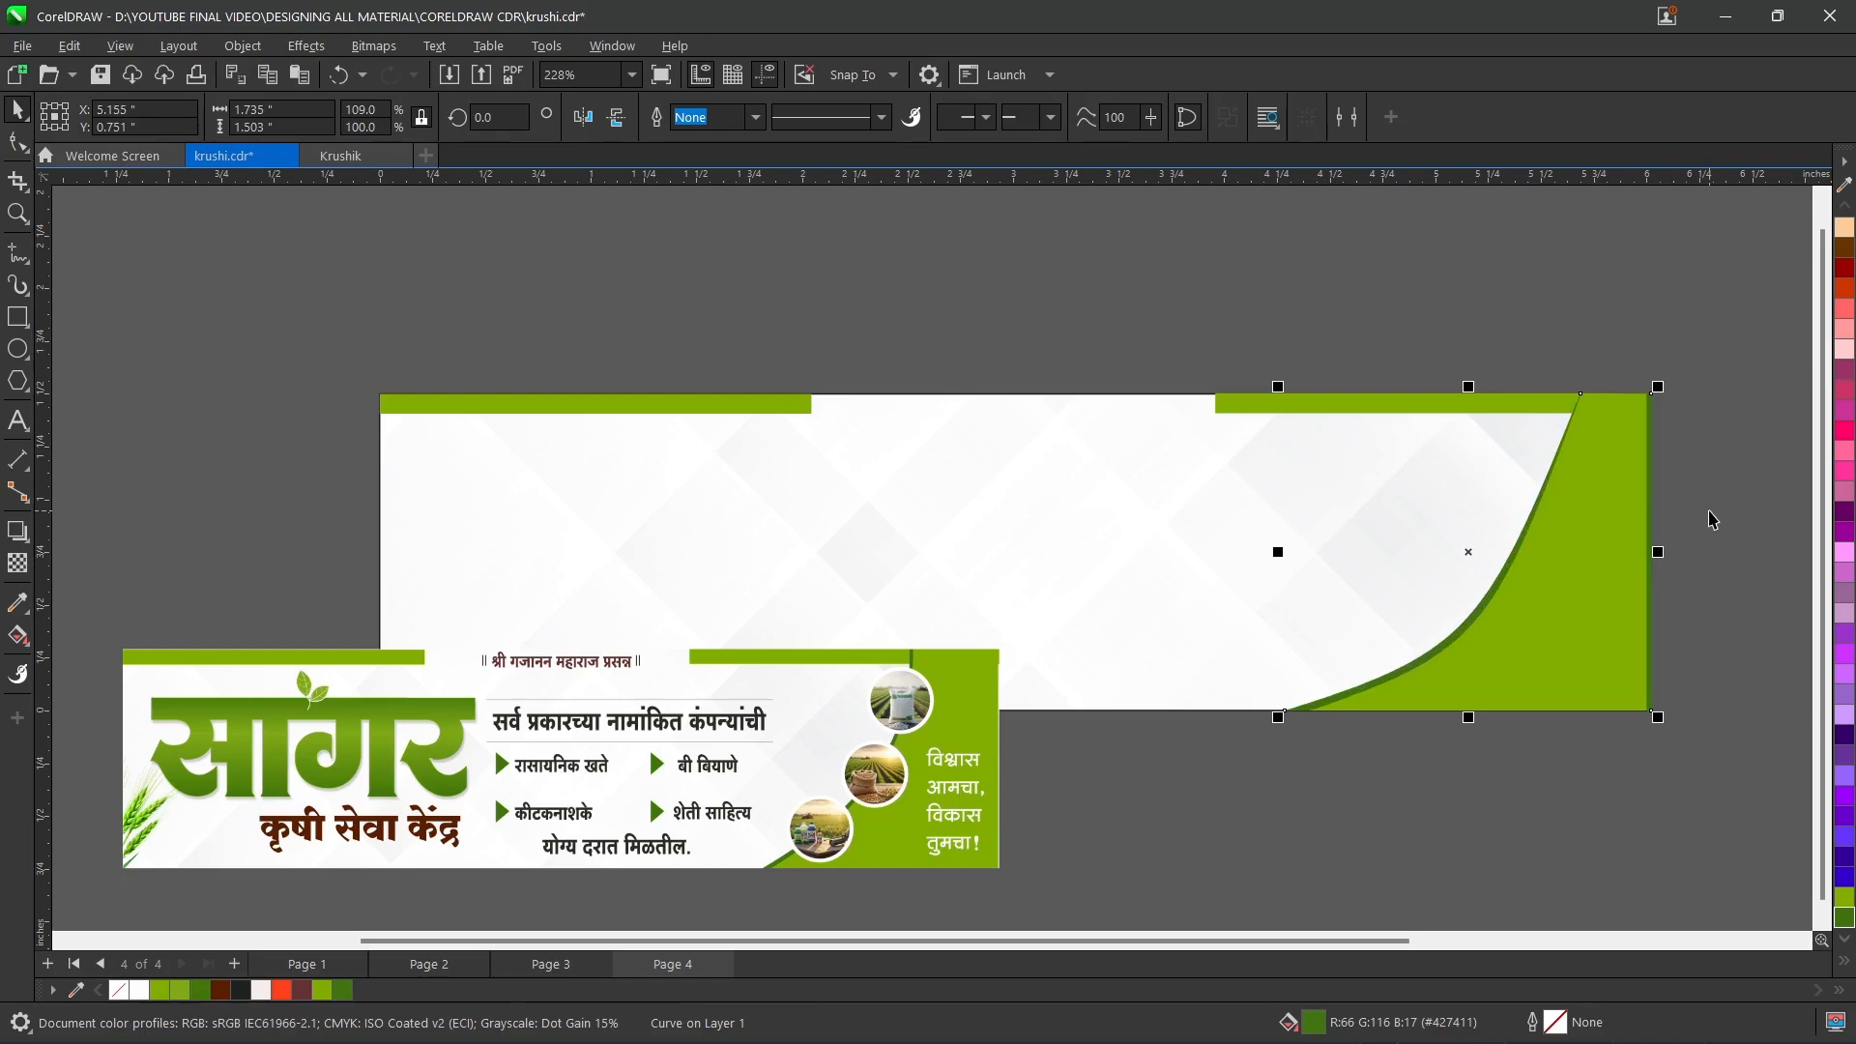
{"action": "left_click", "coordinate": [1500, 373]}
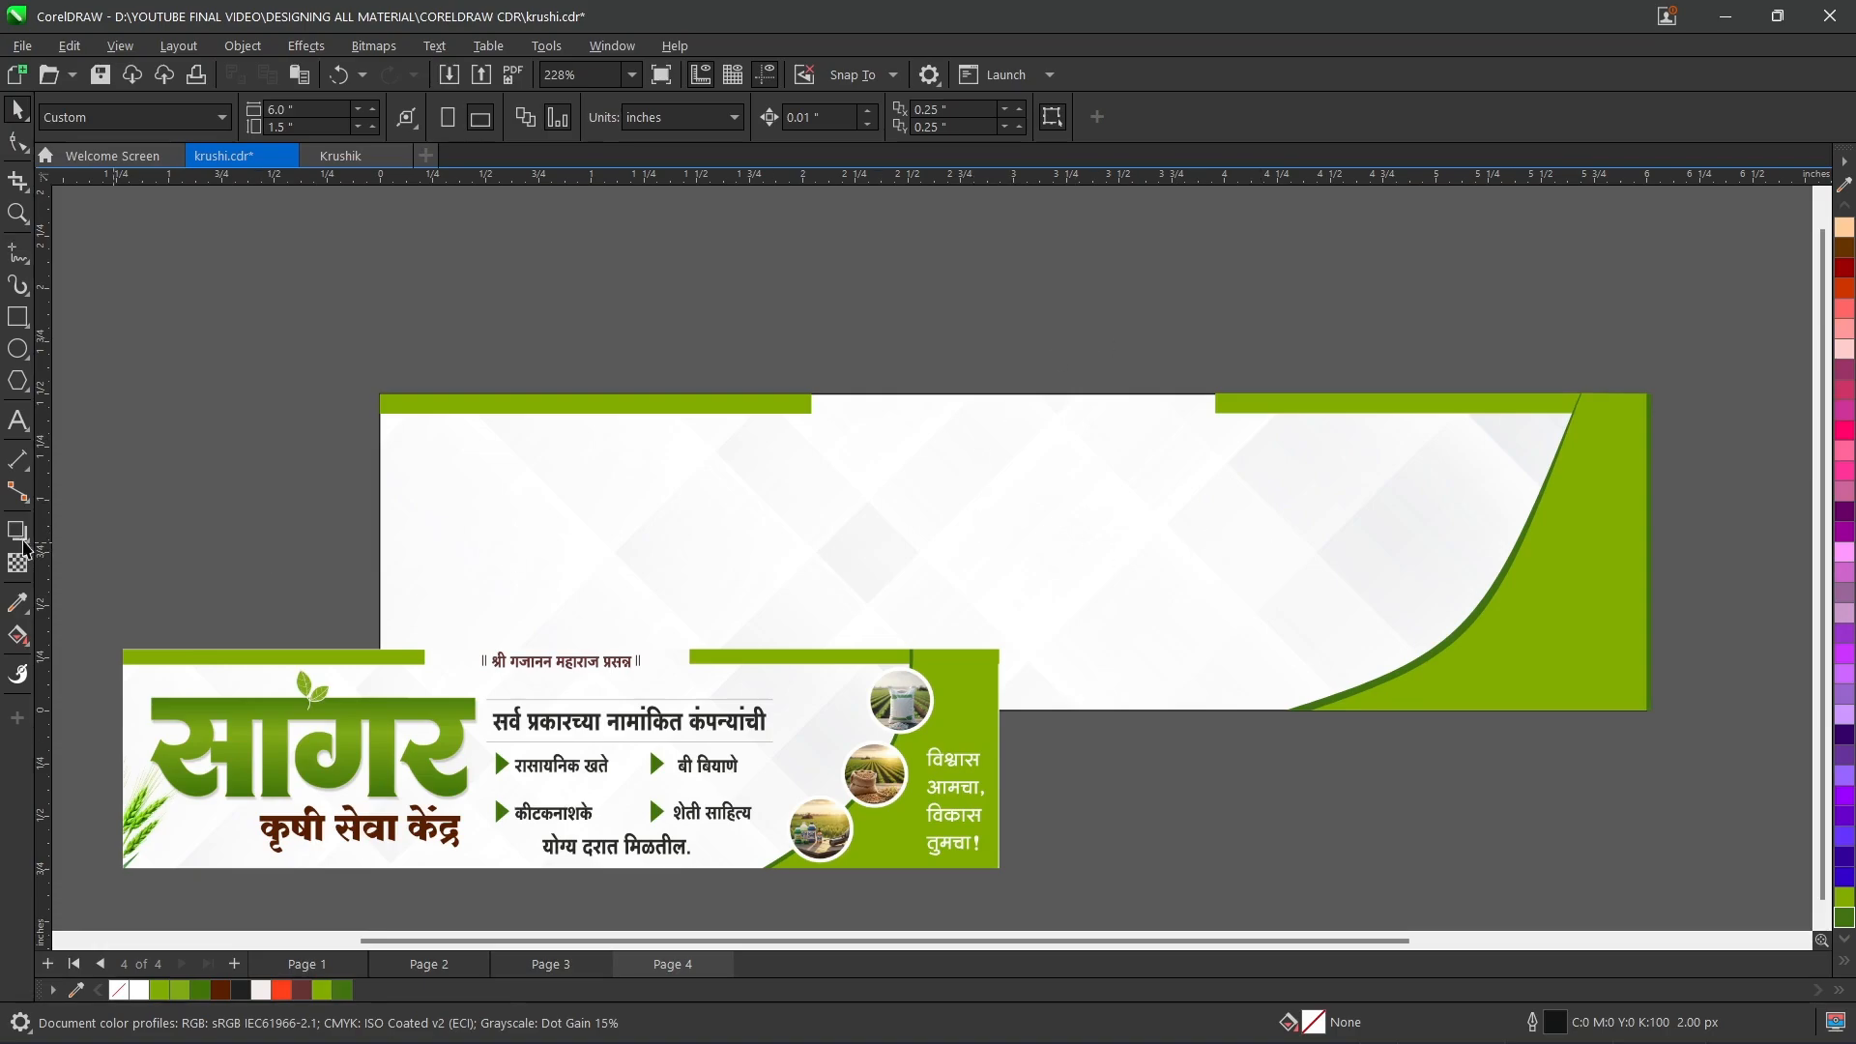
- Draw a circle about 0.44 in across beside the upper part of the green curve and fill it with purple #660066
{"action": "left_click", "coordinate": [16, 353]}
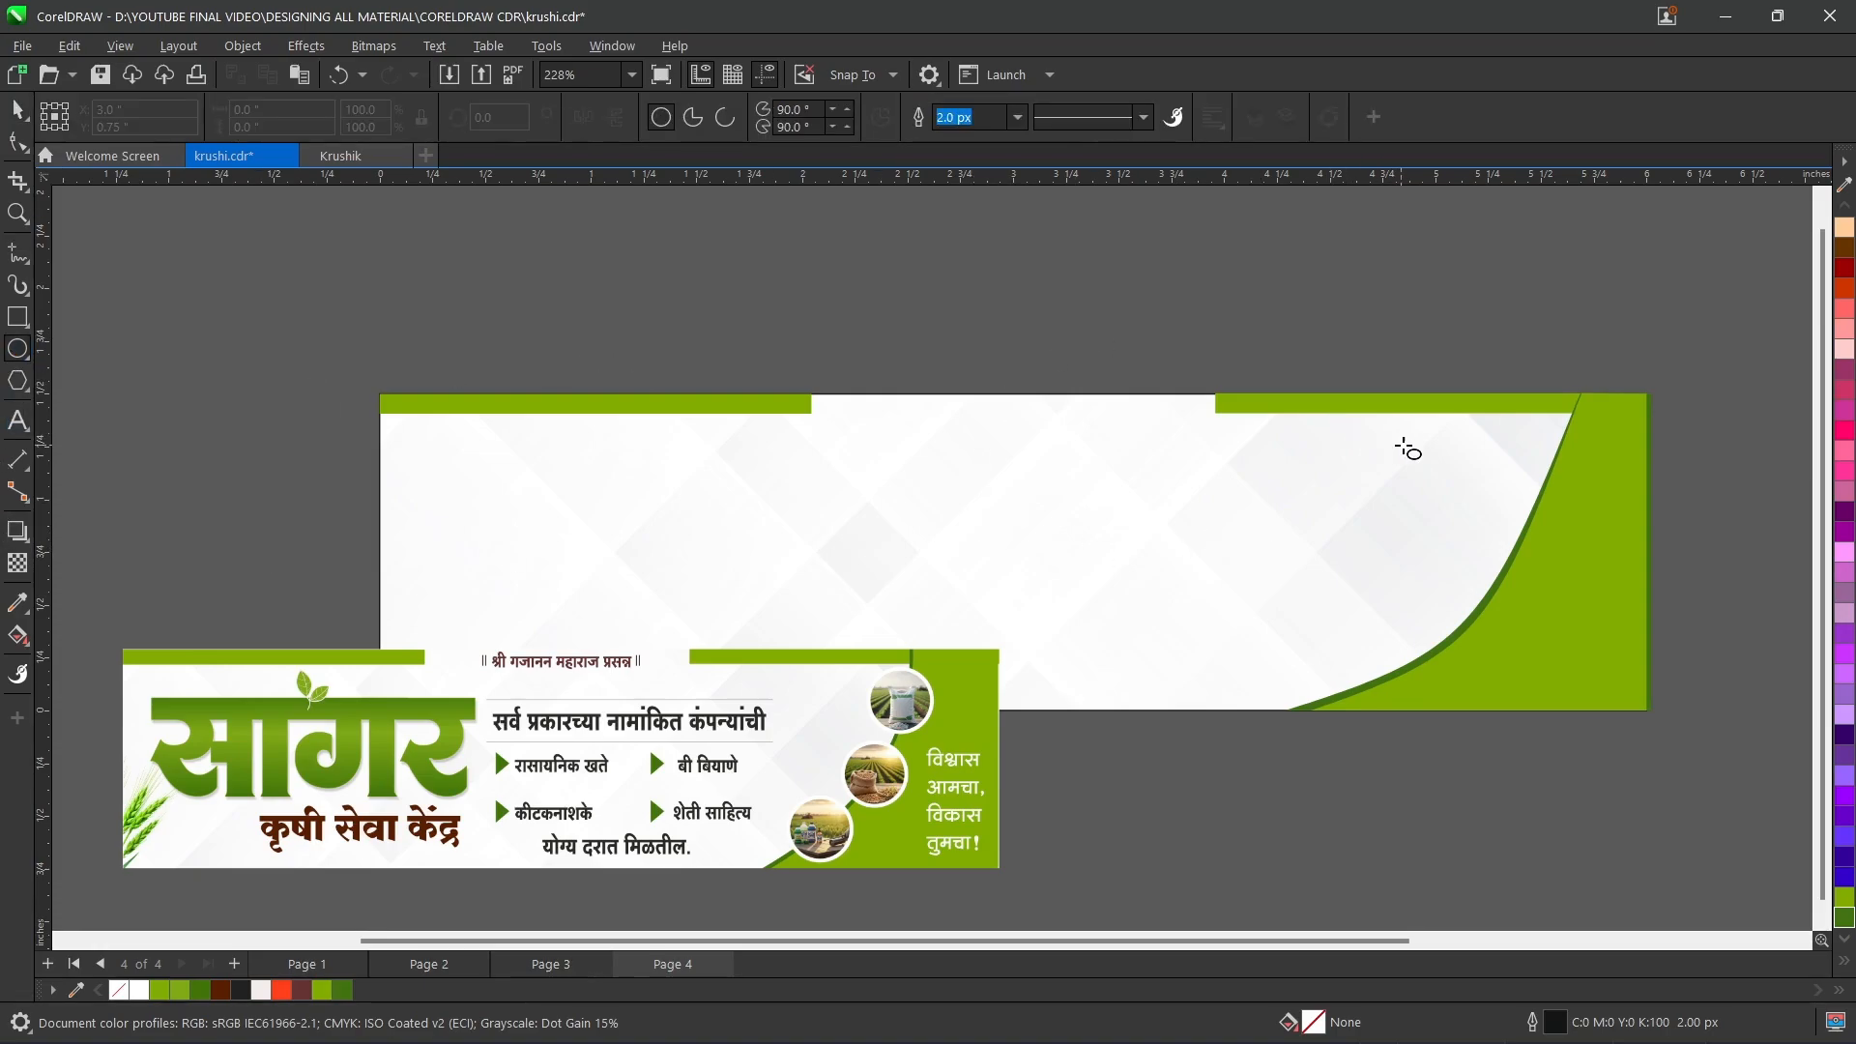
{"action": "left_click_drag", "start_coordinate": [1409, 450], "coordinate": [1501, 543]}
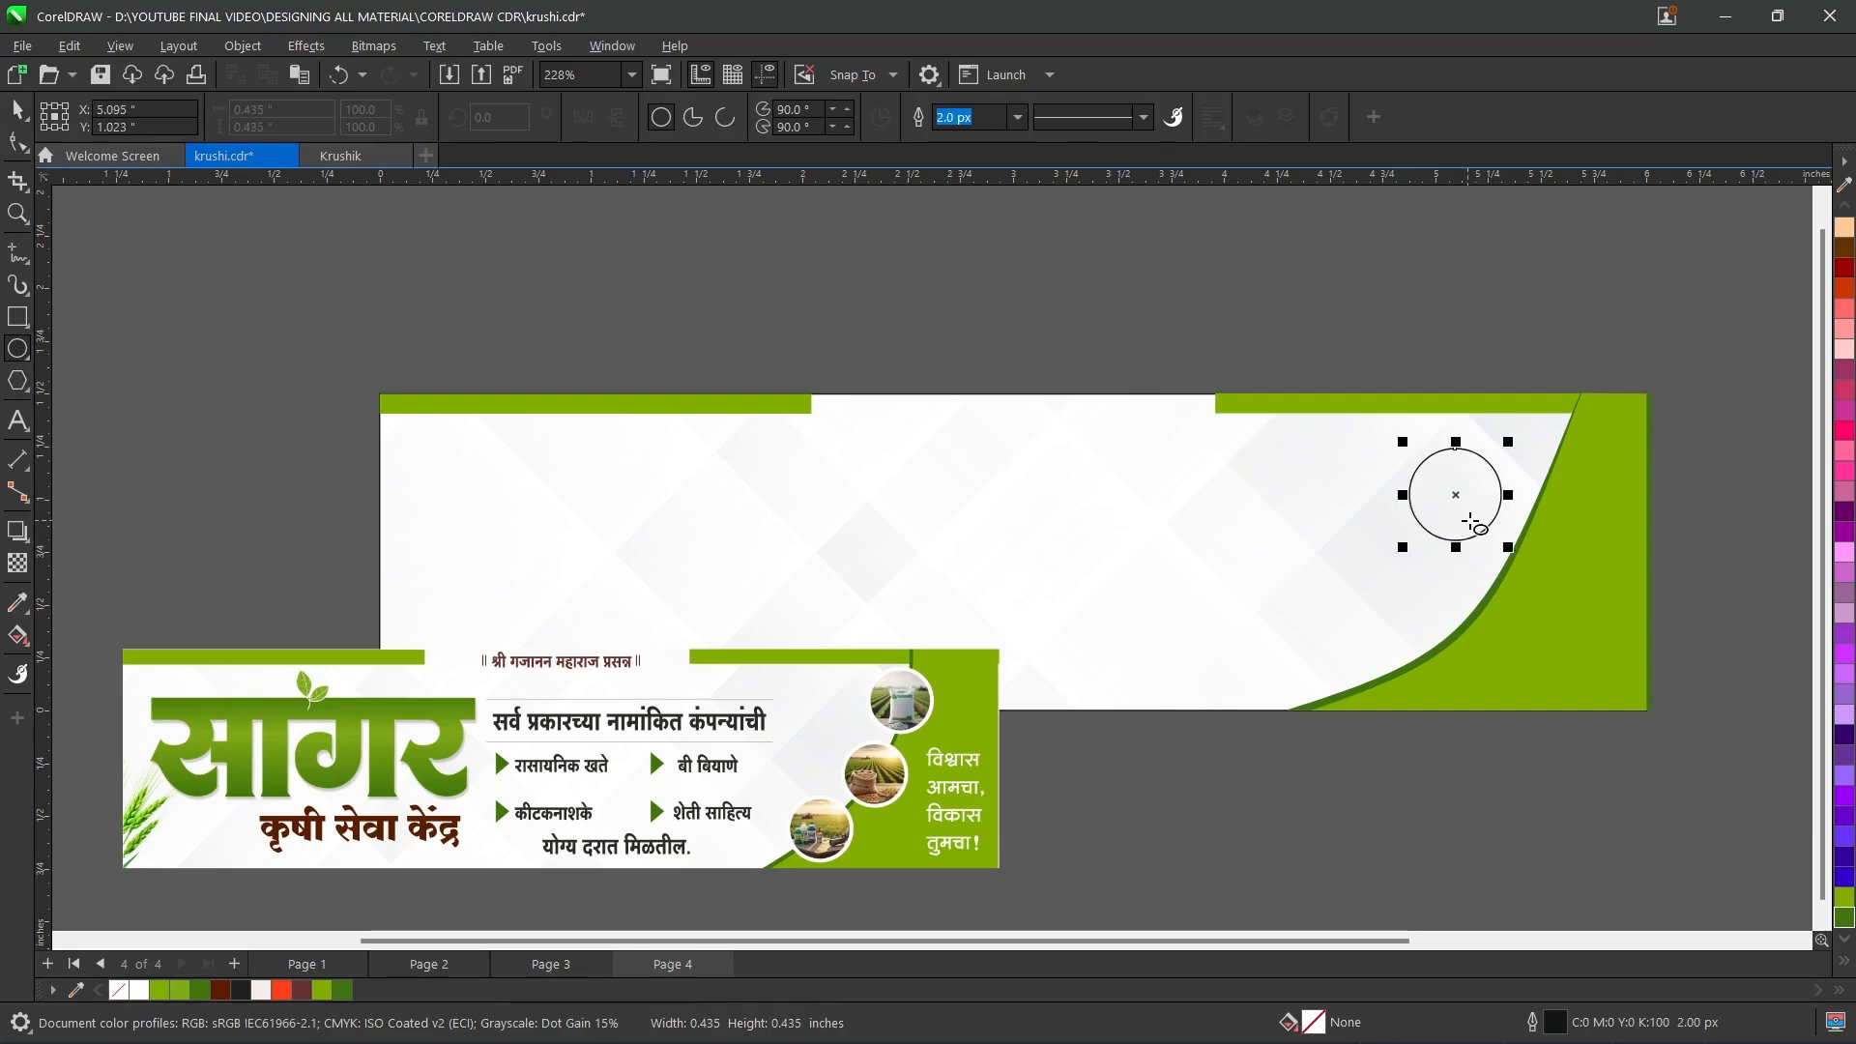
{"action": "left_click", "coordinate": [18, 109]}
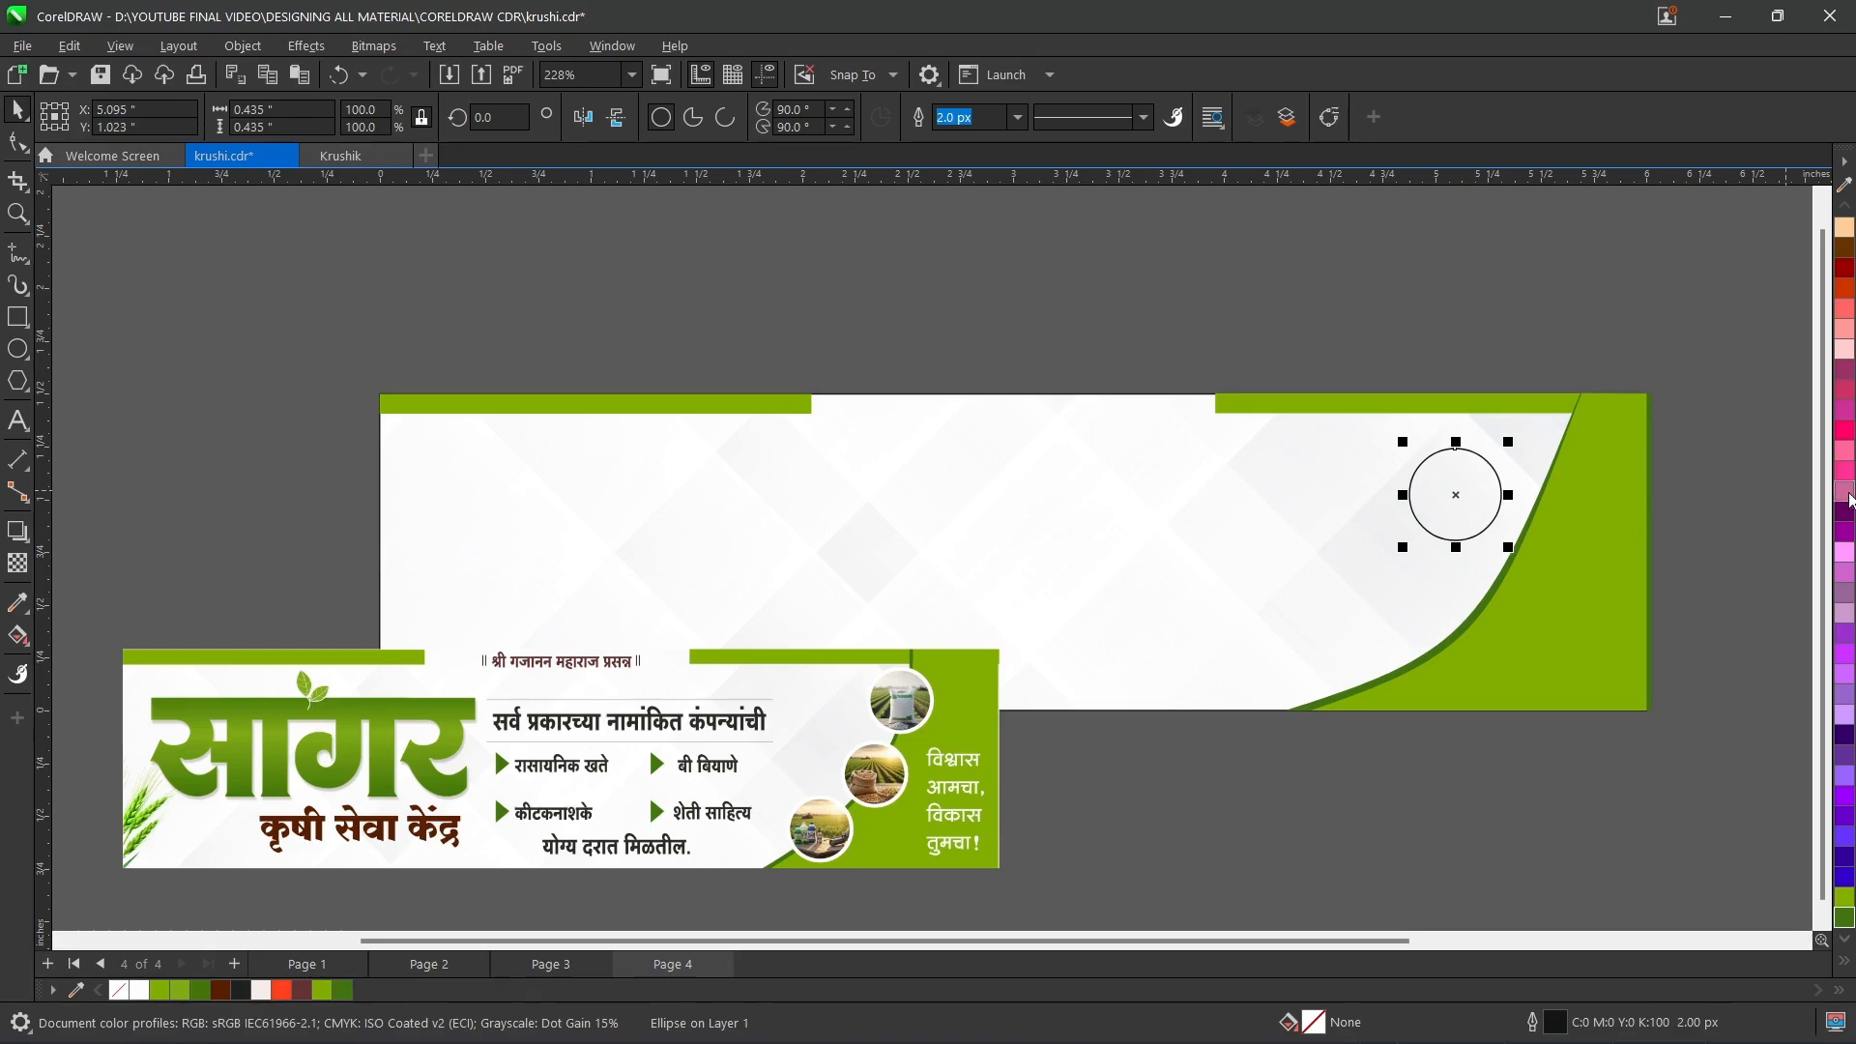
{"action": "left_click", "coordinate": [1846, 514]}
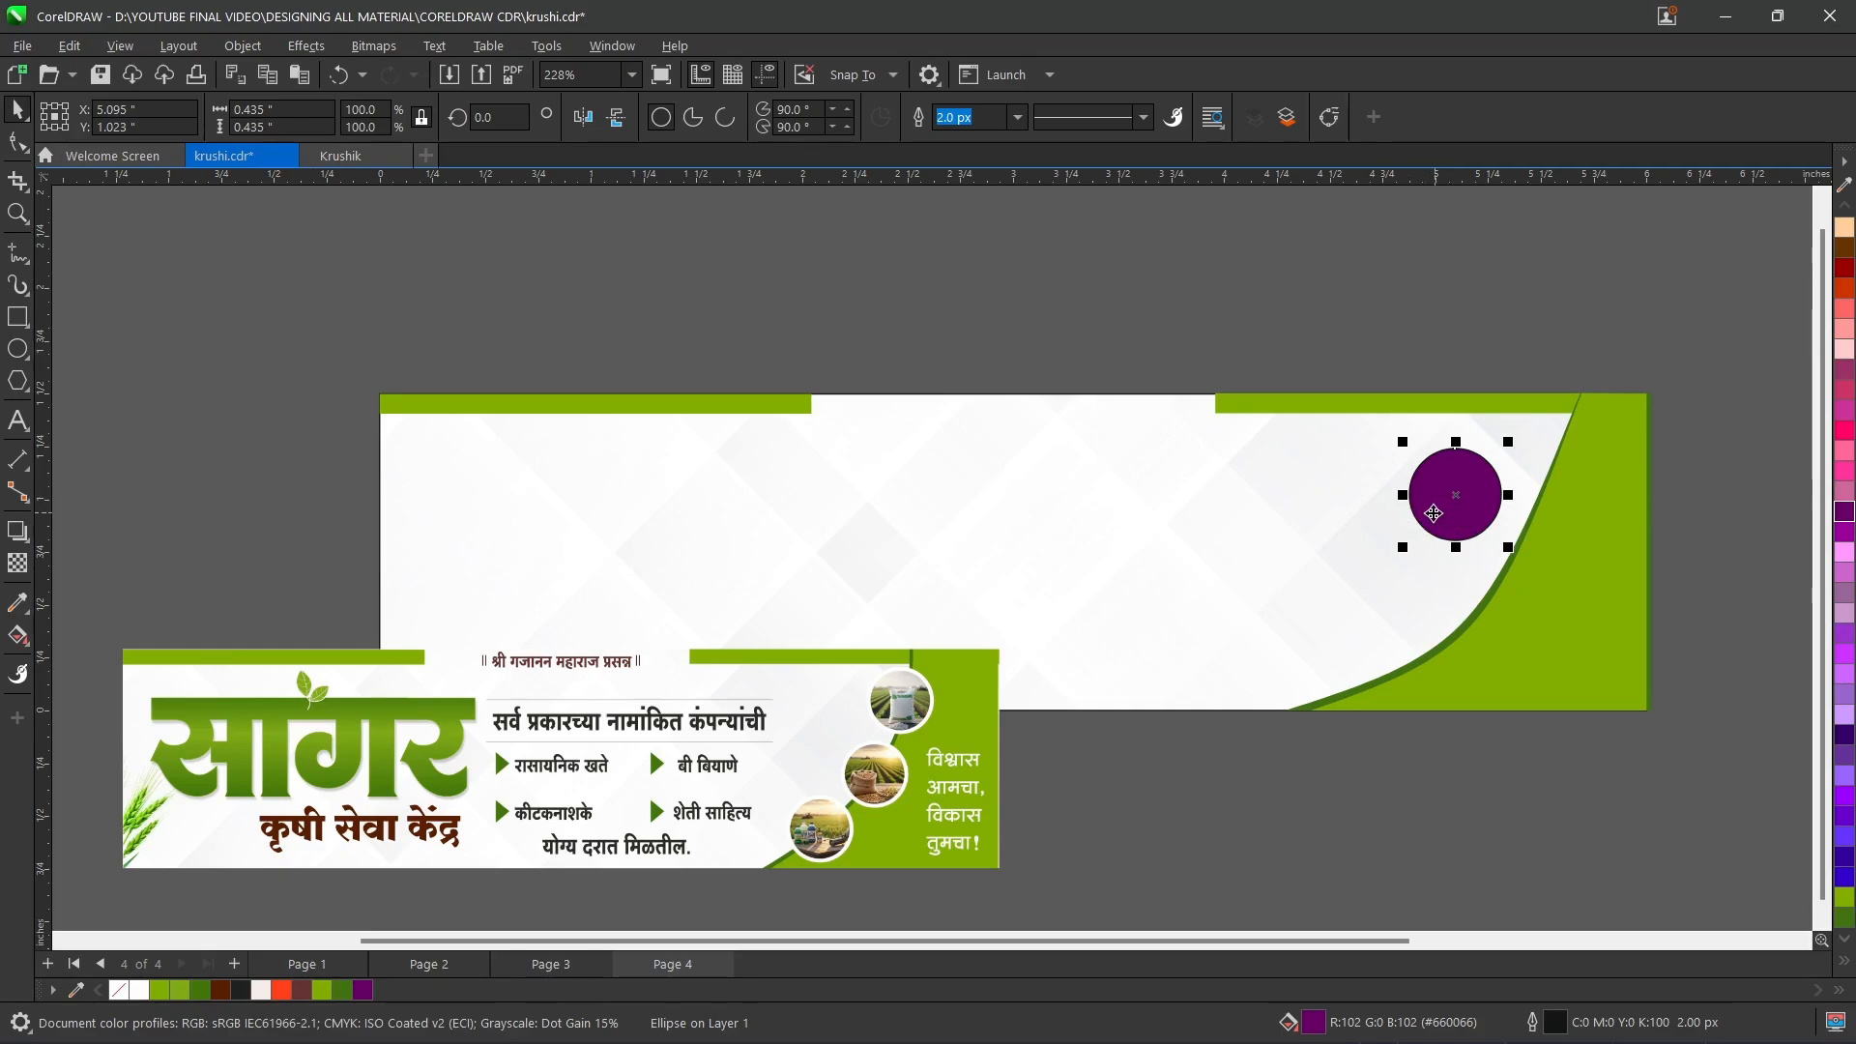
- Give the purple circle a white outline 5 px wide
{"action": "left_click", "coordinate": [1842, 952]}
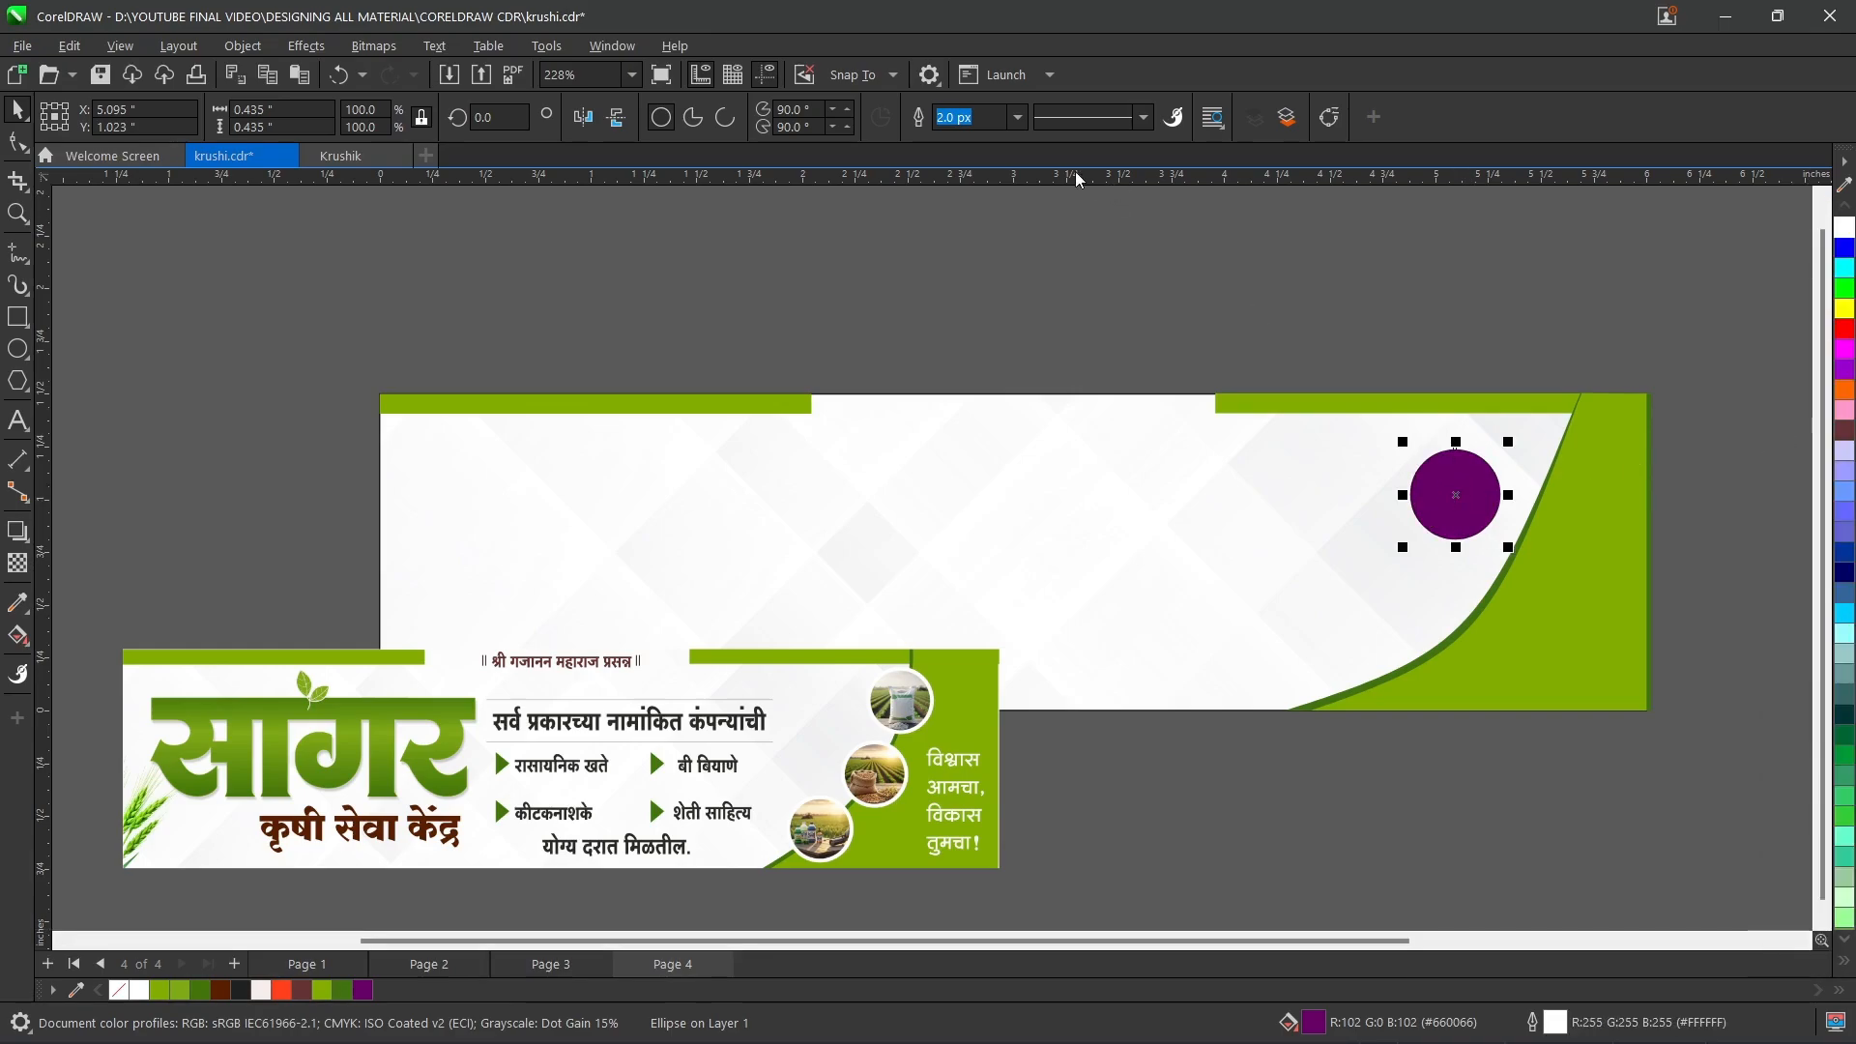
{"action": "left_click", "coordinate": [1018, 117]}
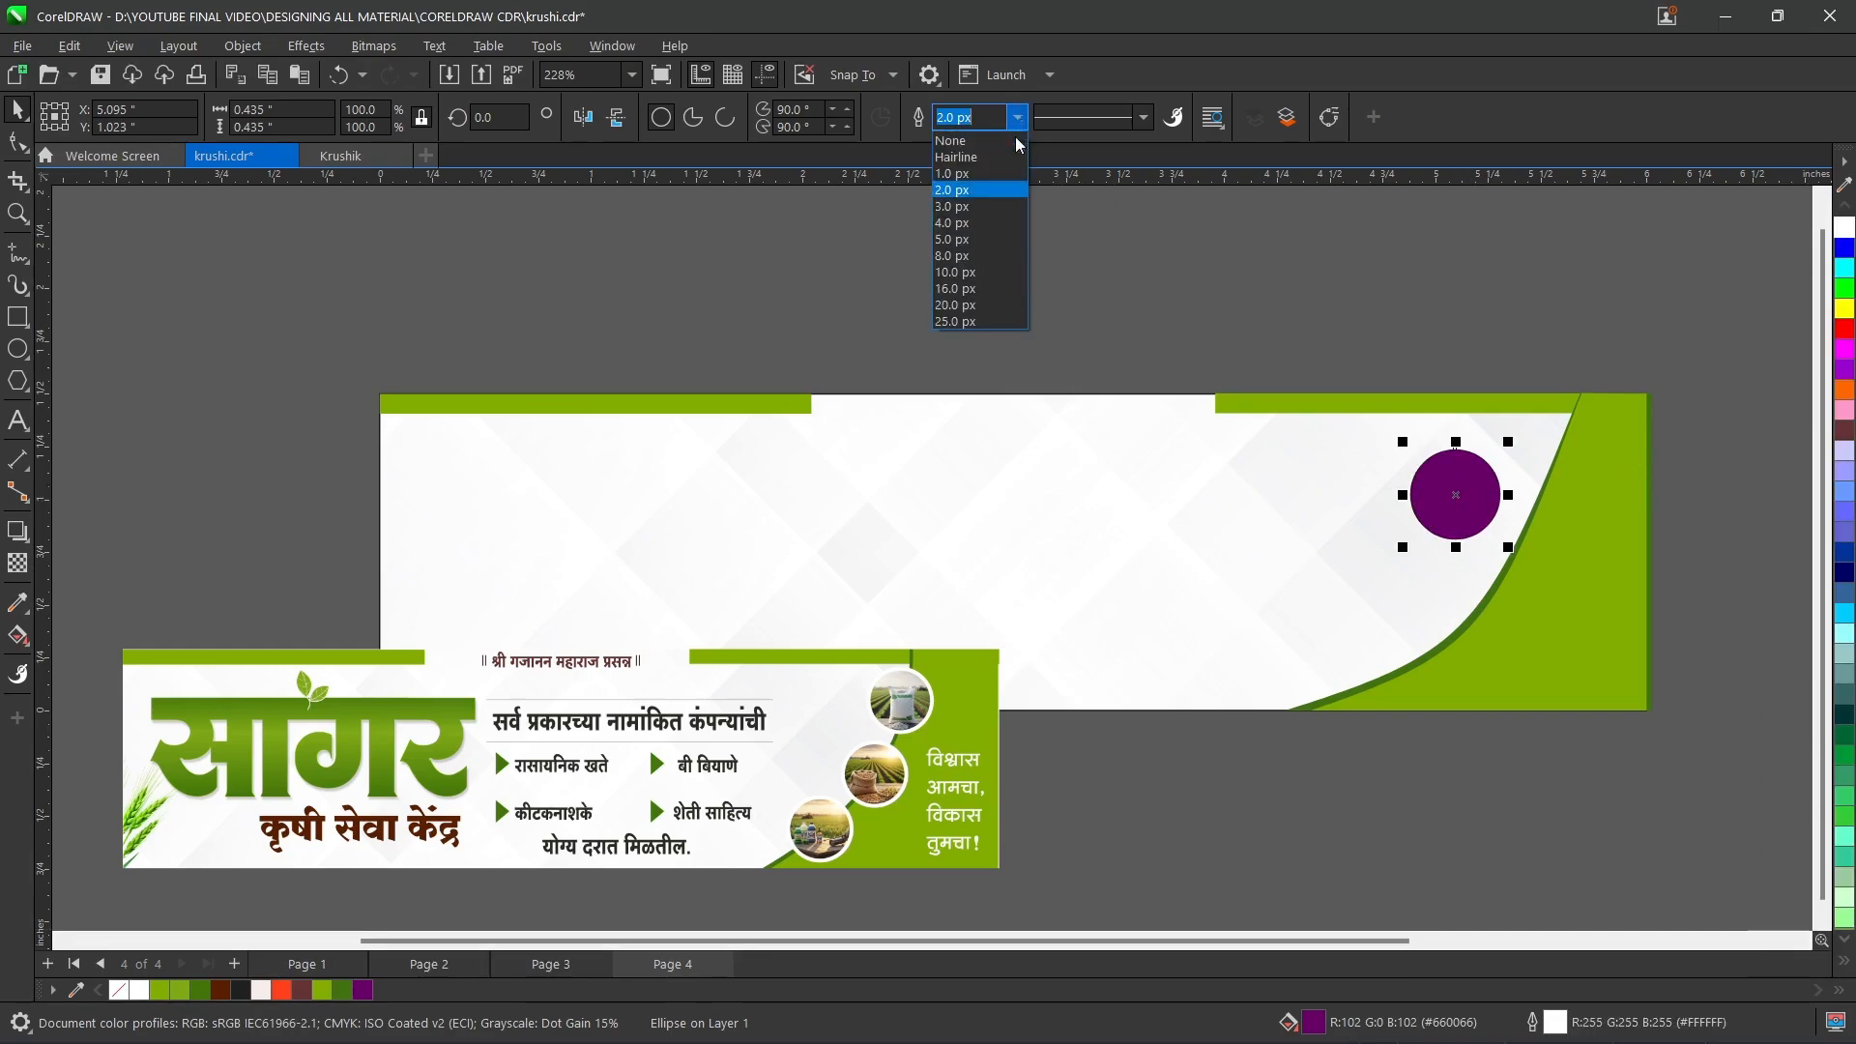
{"action": "left_click", "coordinate": [976, 249]}
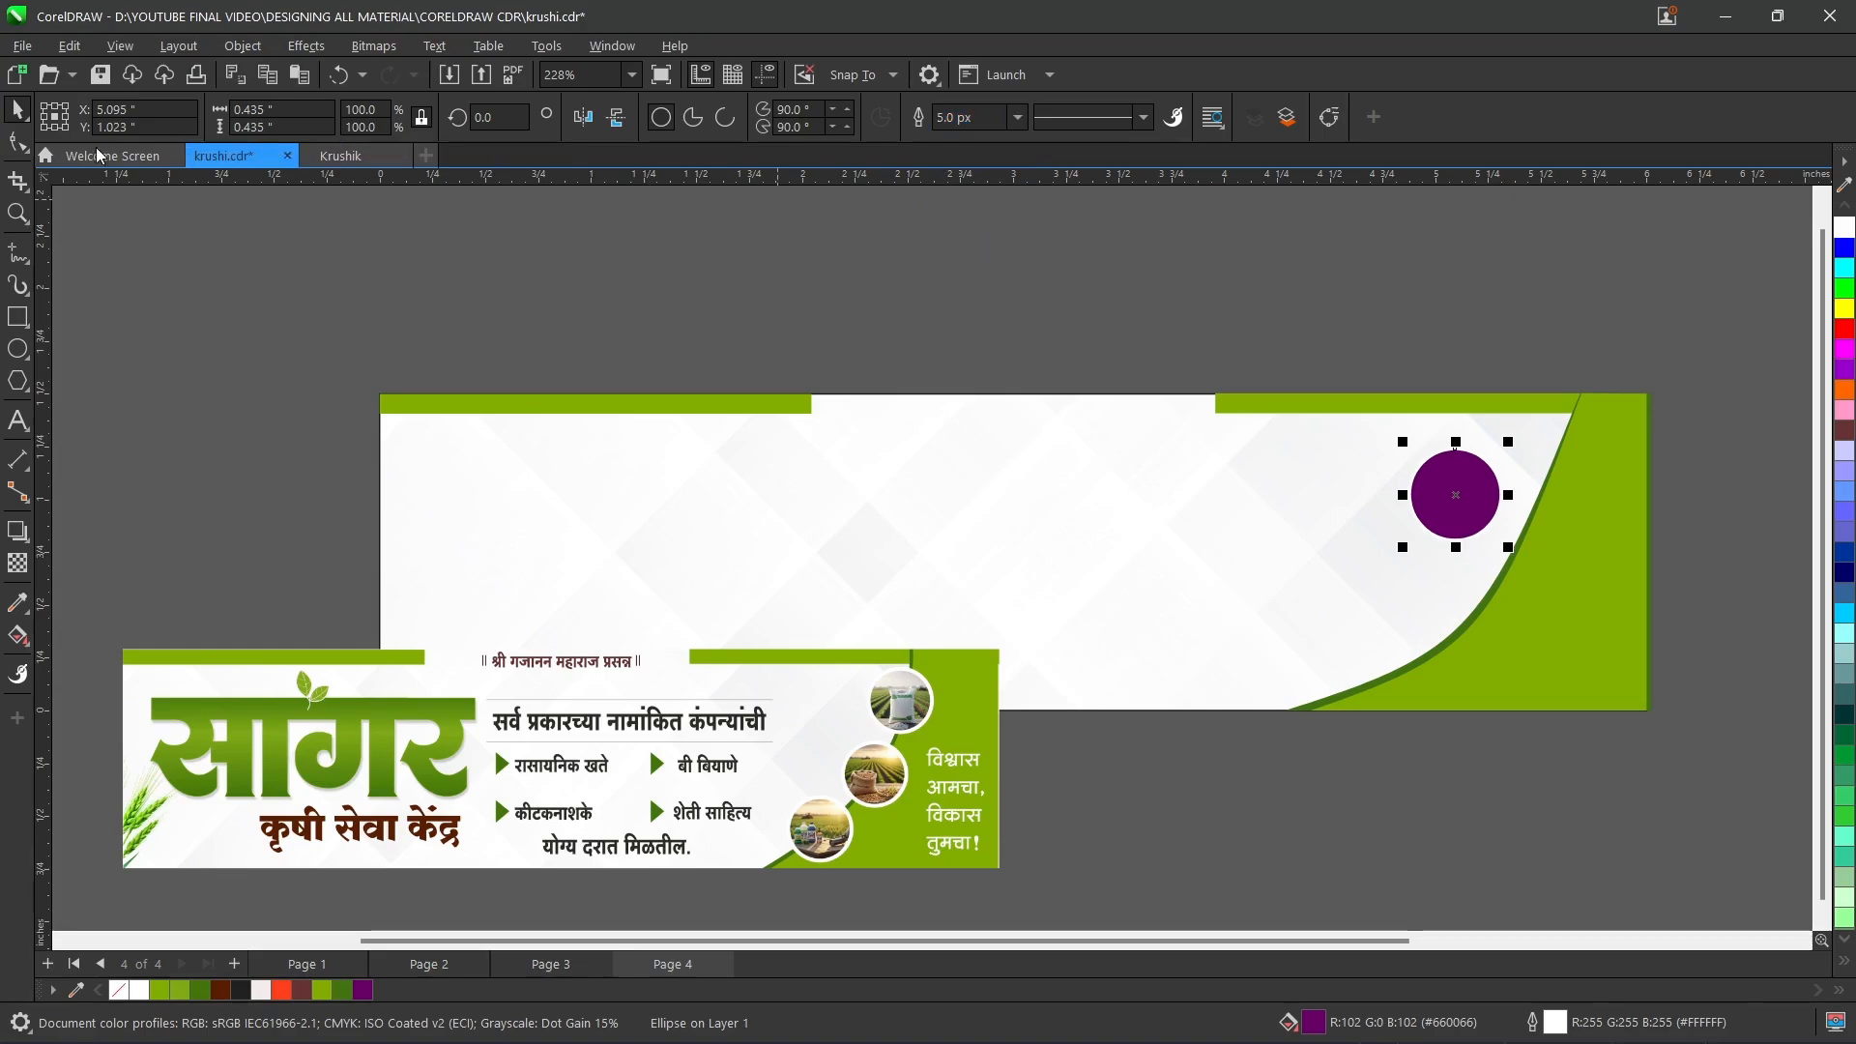
{"action": "scroll", "coordinate": [1451, 443], "scroll_direction": "up", "scroll_amount": 1}
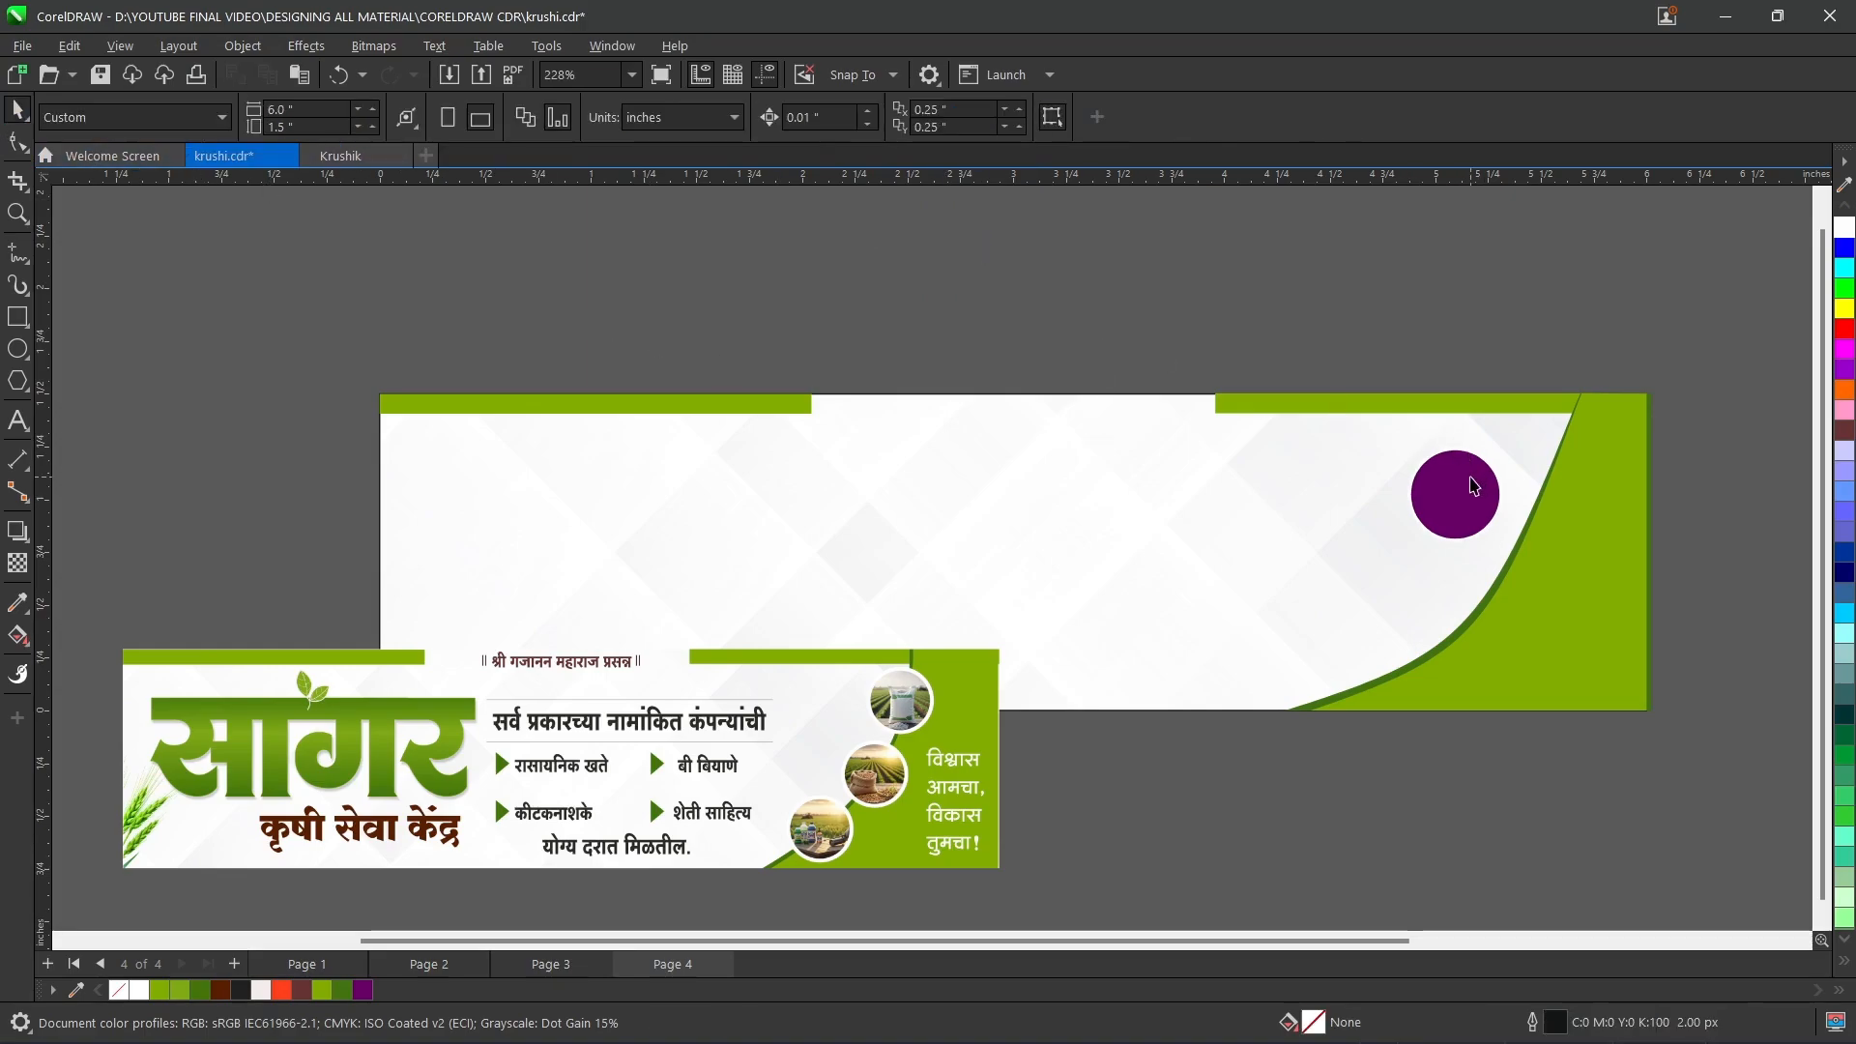
- Place the purple circle on the upper part of the green curve and add two copies along the curve below it
{"action": "left_click_drag", "start_coordinate": [1455, 484], "coordinate": [1485, 592]}
{"action": "key", "text": "ctrl+d"}
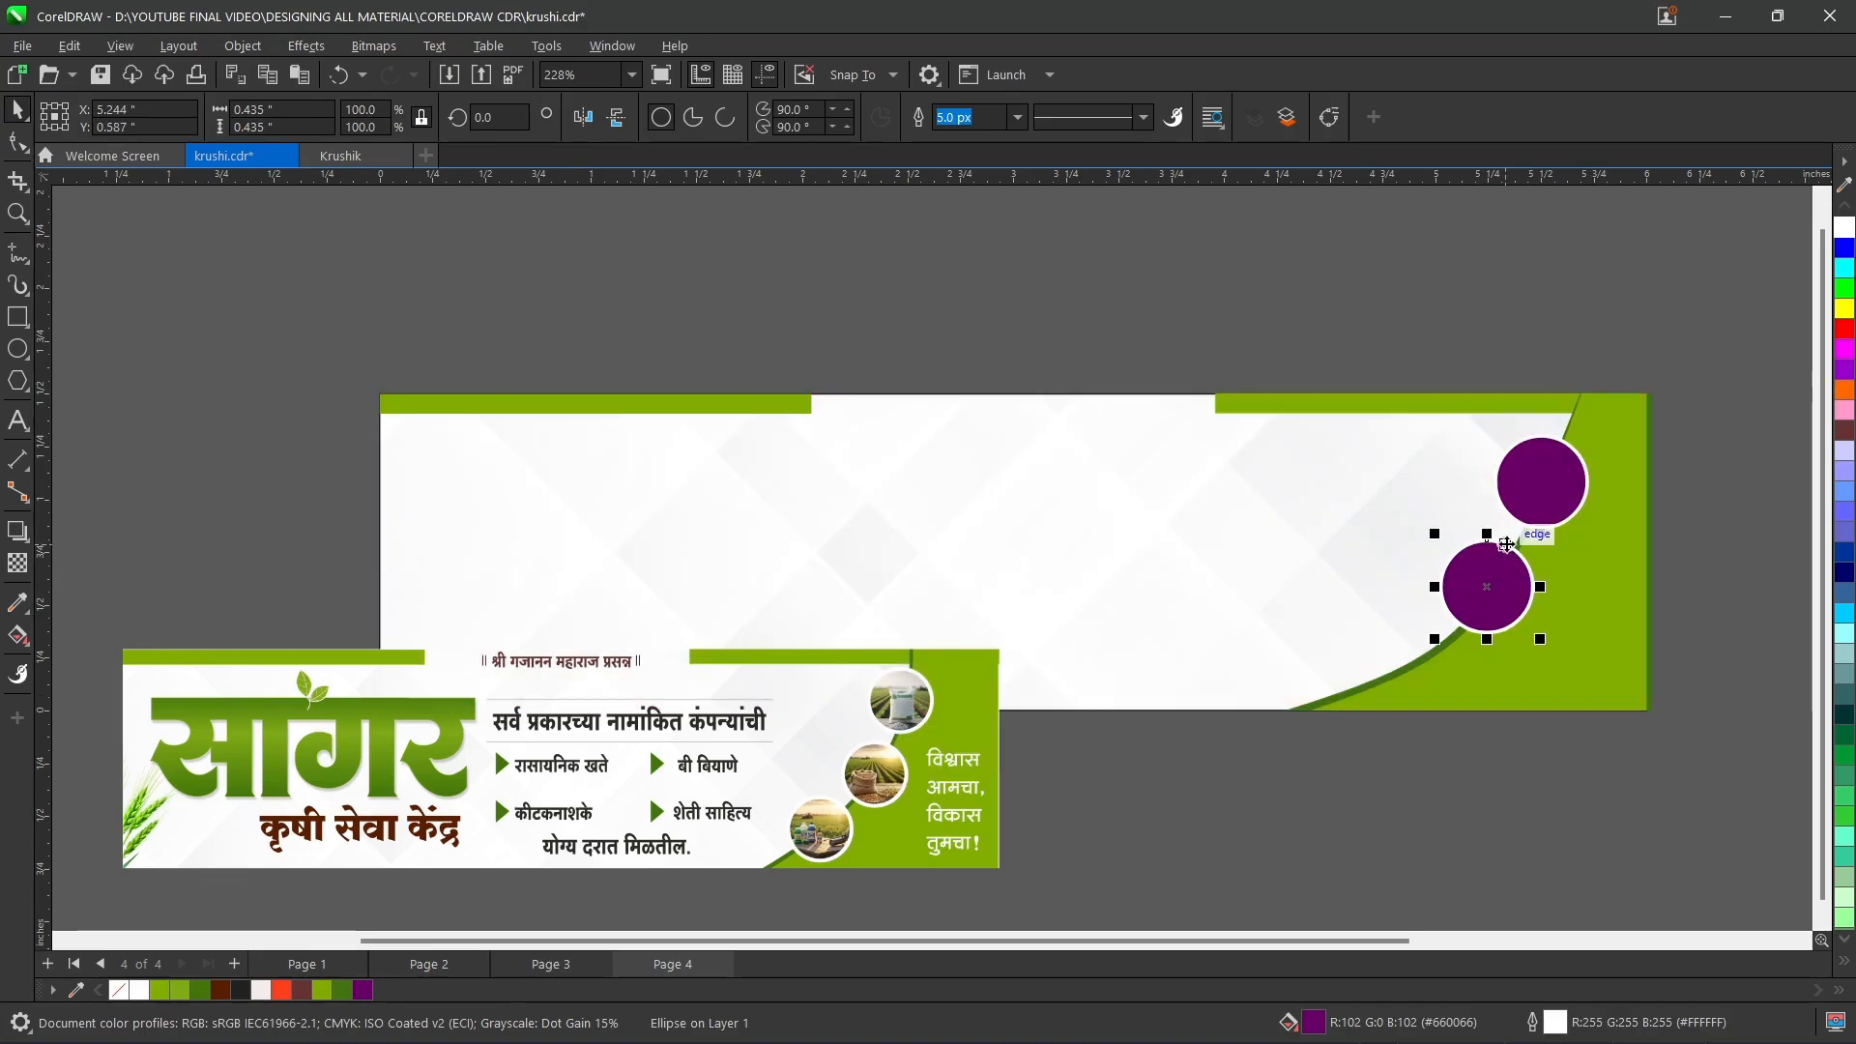
{"action": "key", "text": "ctrl+d"}
{"action": "left_click_drag", "start_coordinate": [1435, 674], "coordinate": [1401, 647]}
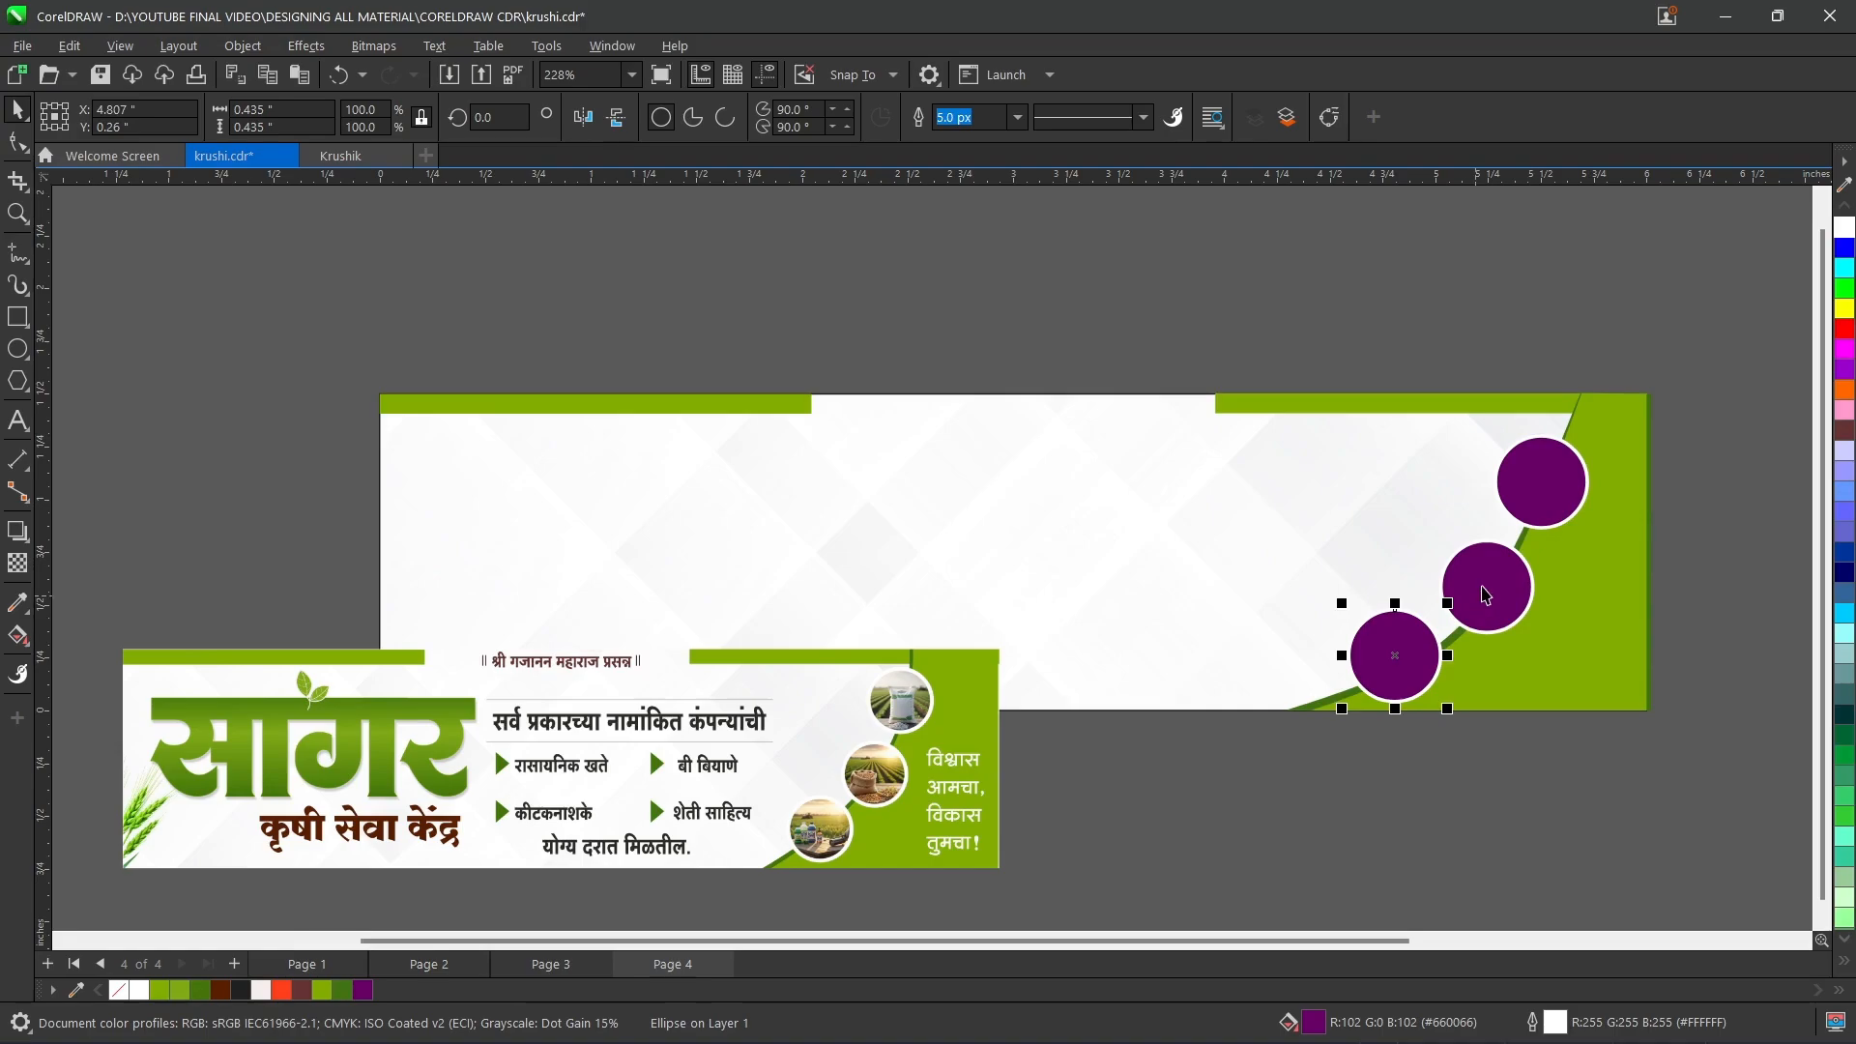
- Adjust the positions of the middle and upper purple circles to space the three circles evenly along the green curve
{"action": "left_click", "coordinate": [1487, 587]}
{"action": "left_click_drag", "start_coordinate": [1487, 587], "coordinate": [1497, 577]}
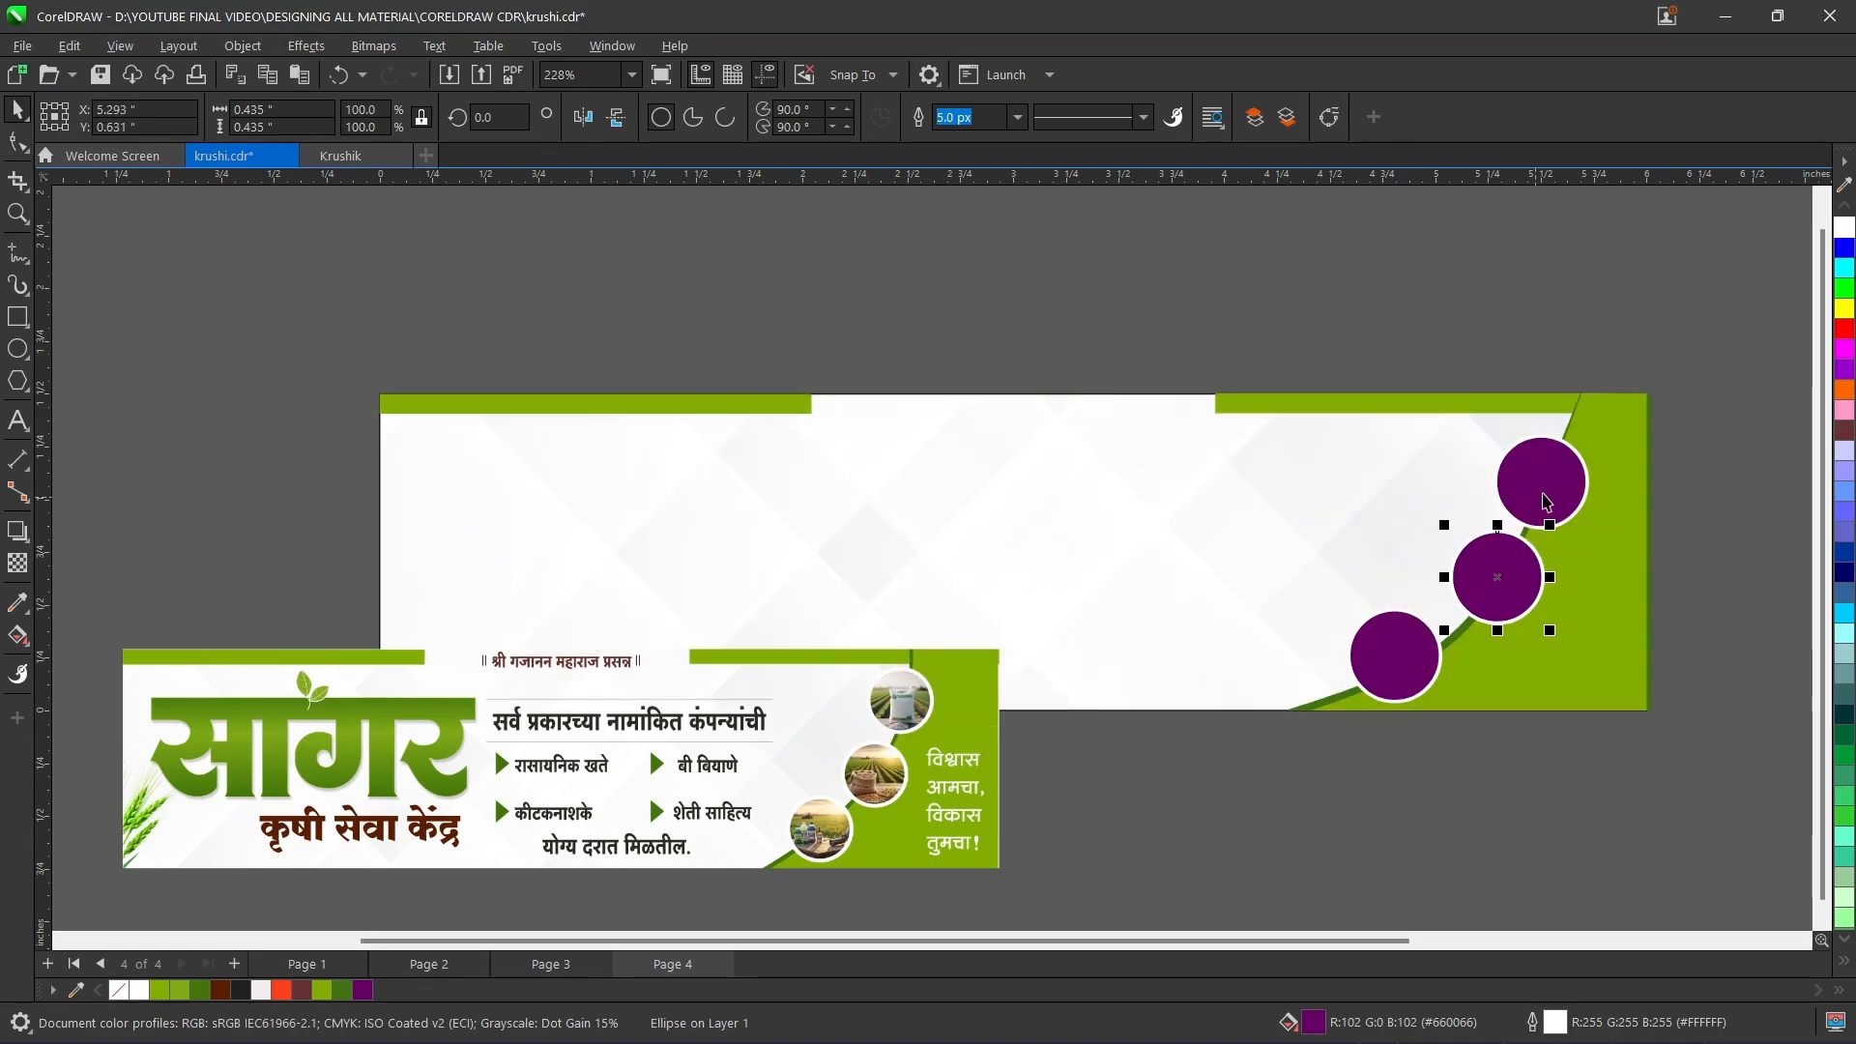
{"action": "left_click", "coordinate": [1541, 495]}
{"action": "left_click_drag", "start_coordinate": [1541, 495], "coordinate": [1550, 477]}
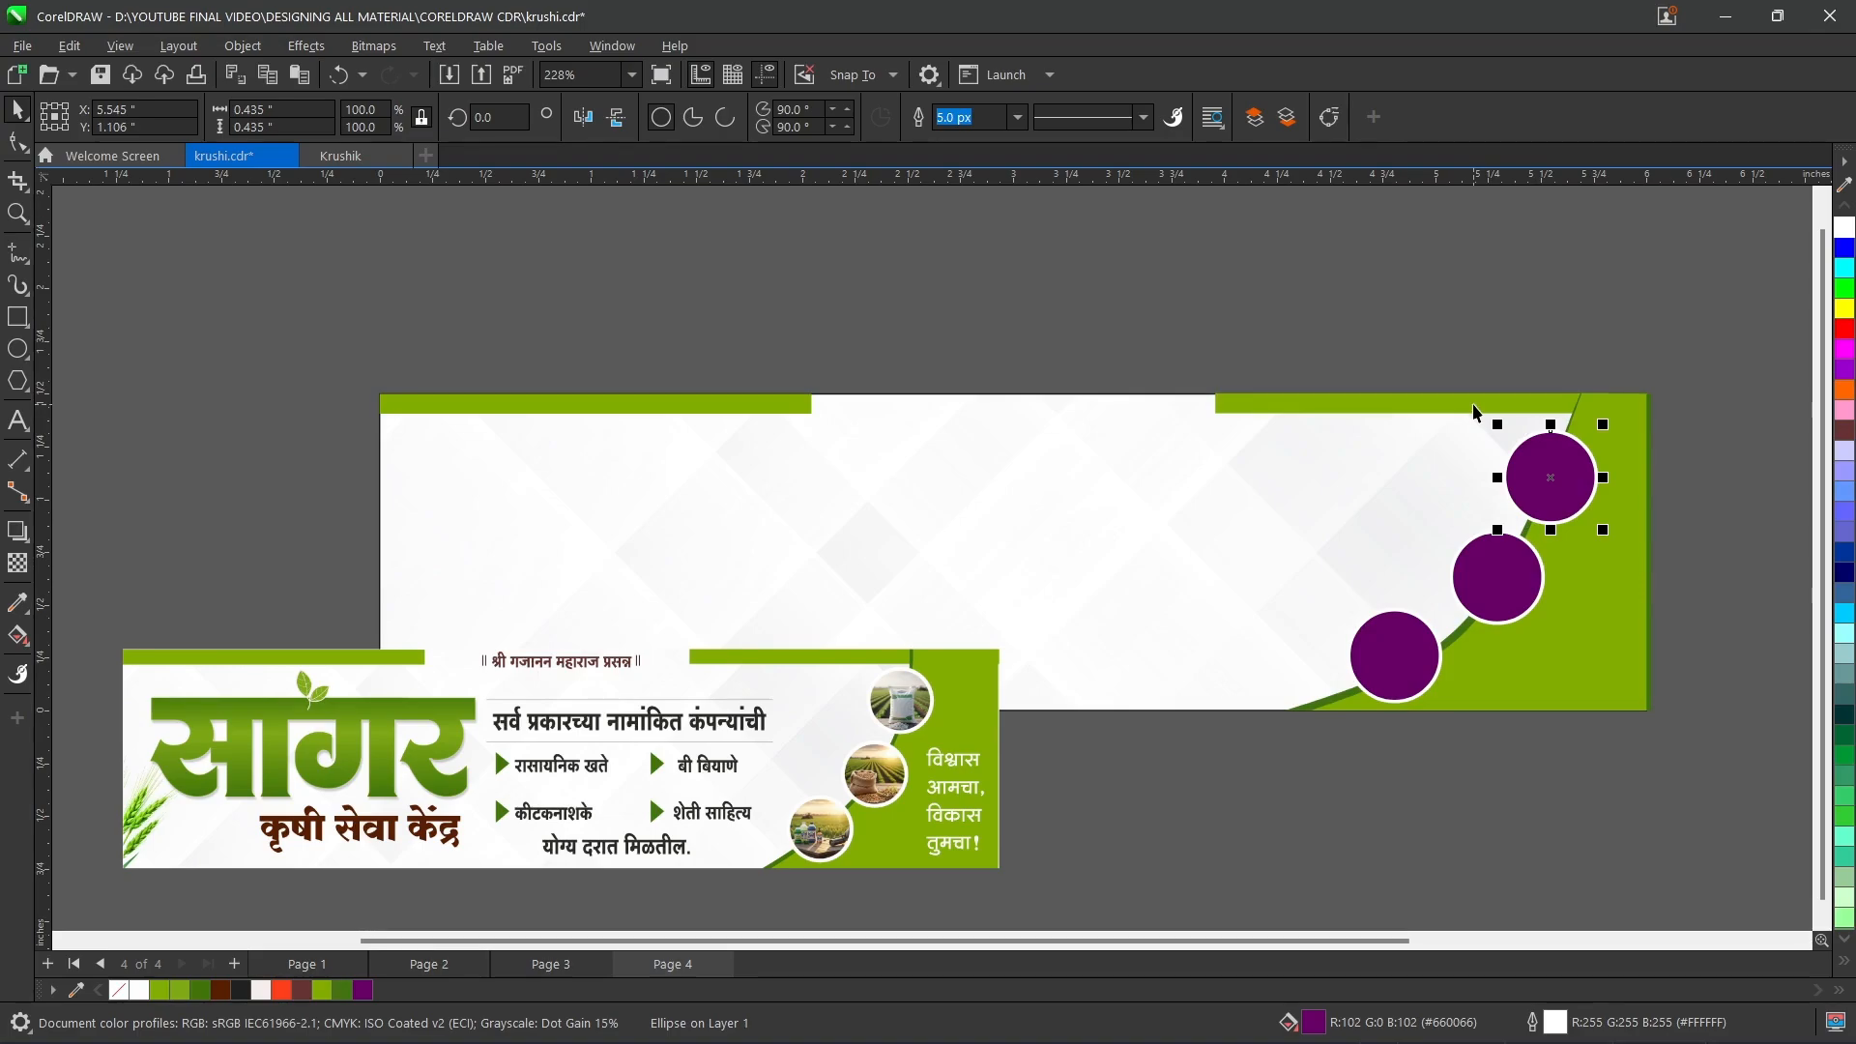
{"action": "left_click", "coordinate": [1338, 331]}
{"action": "left_click", "coordinate": [1497, 578]}
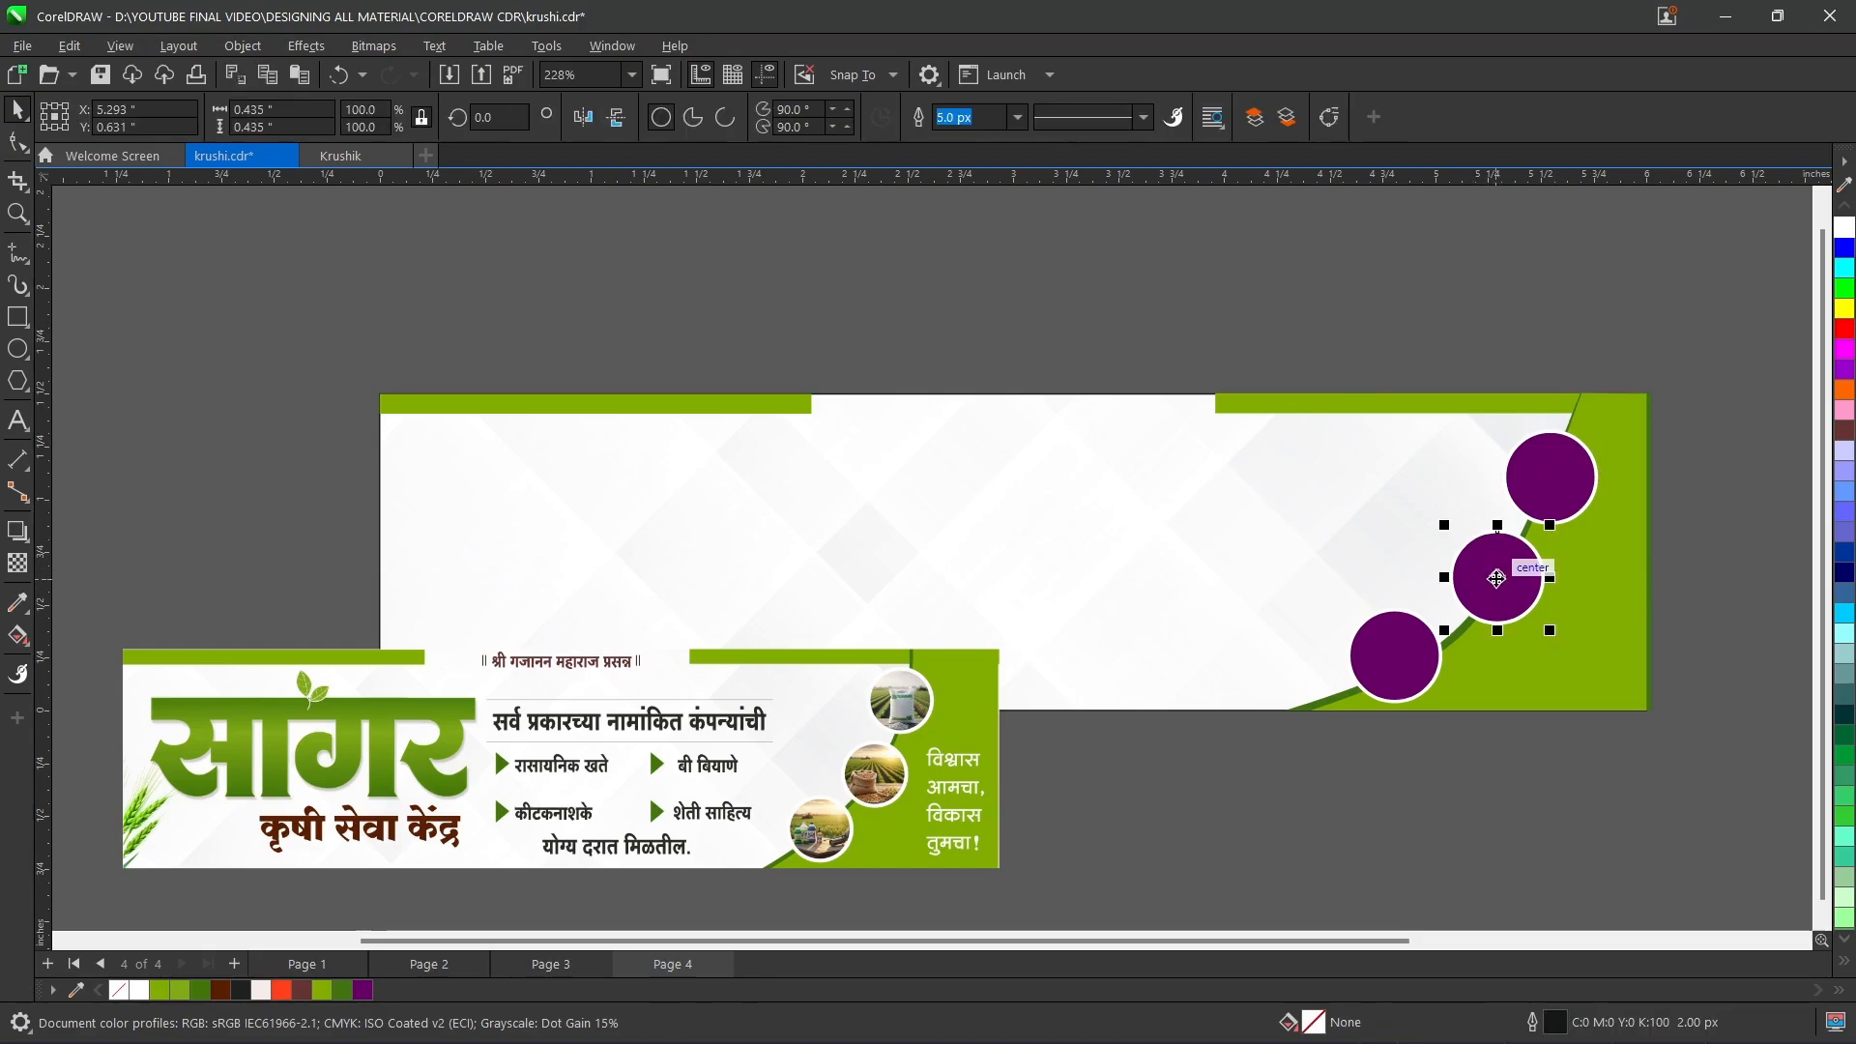
{"action": "left_click_drag", "start_coordinate": [1496, 579], "coordinate": [1494, 583]}
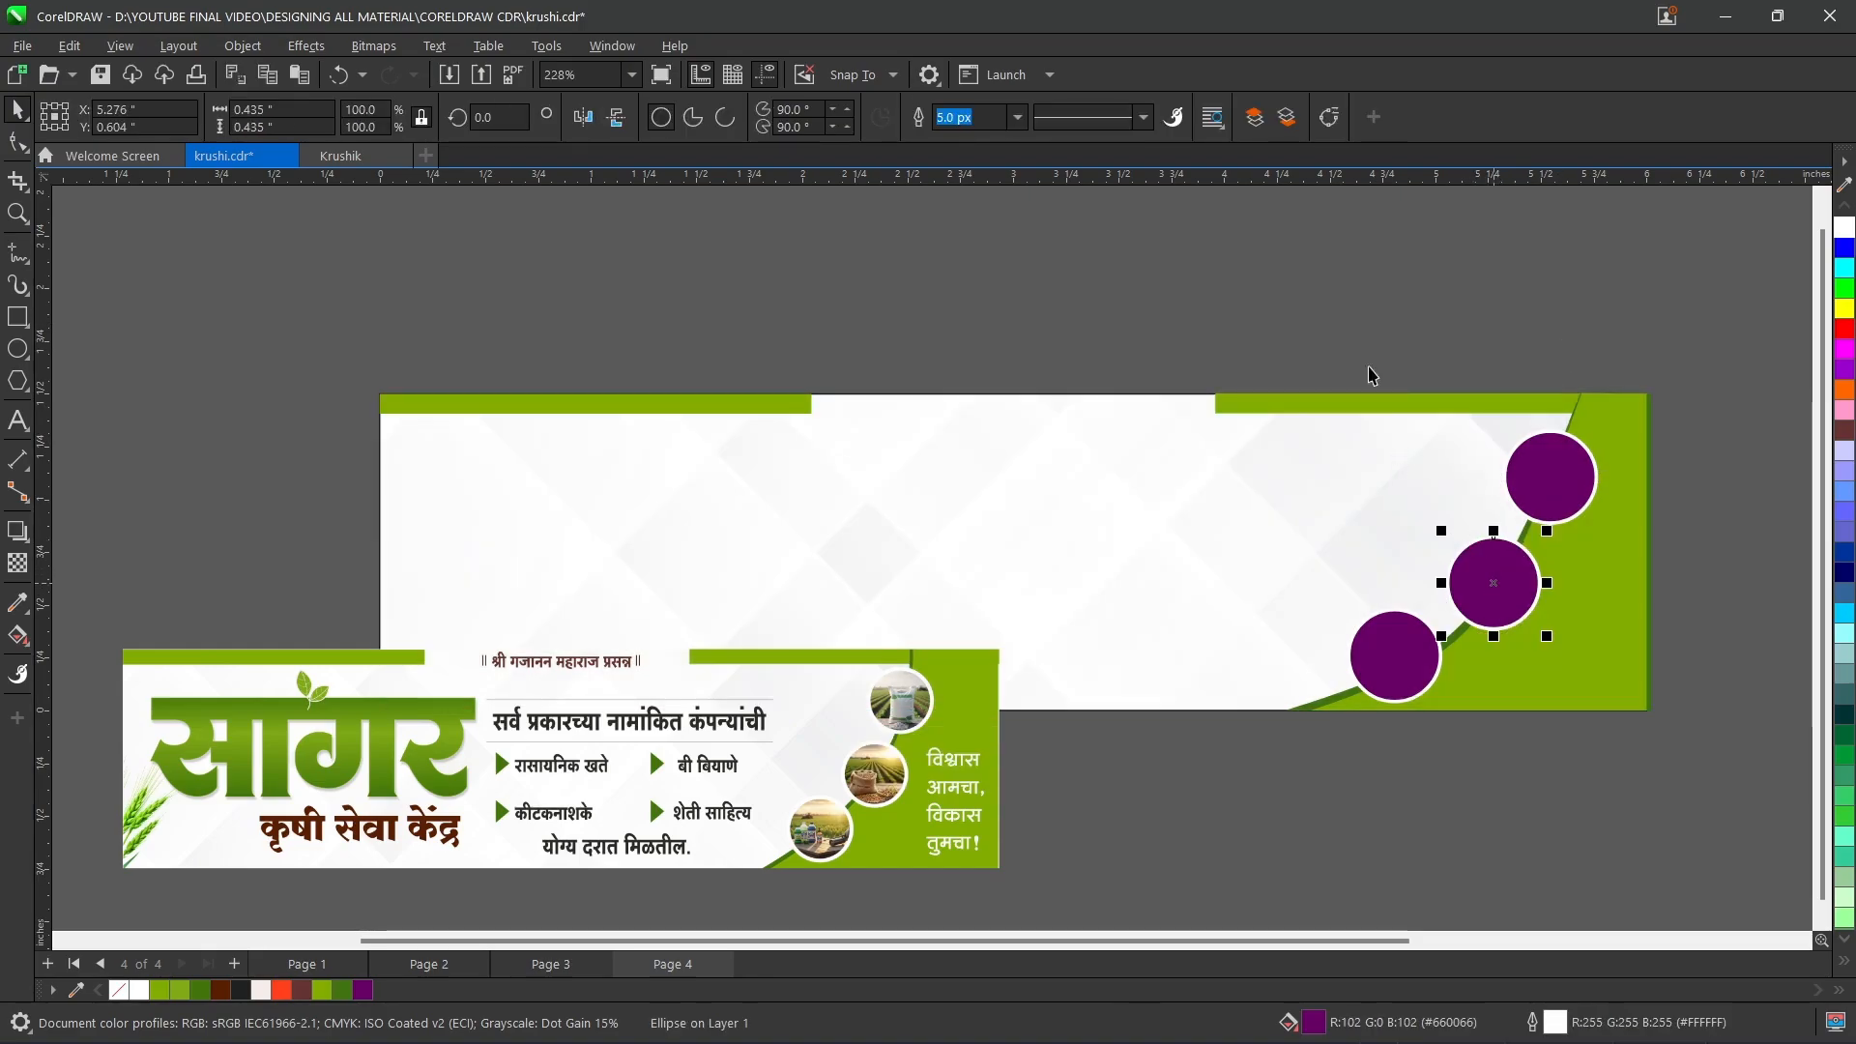
{"action": "left_click", "coordinate": [1358, 329]}
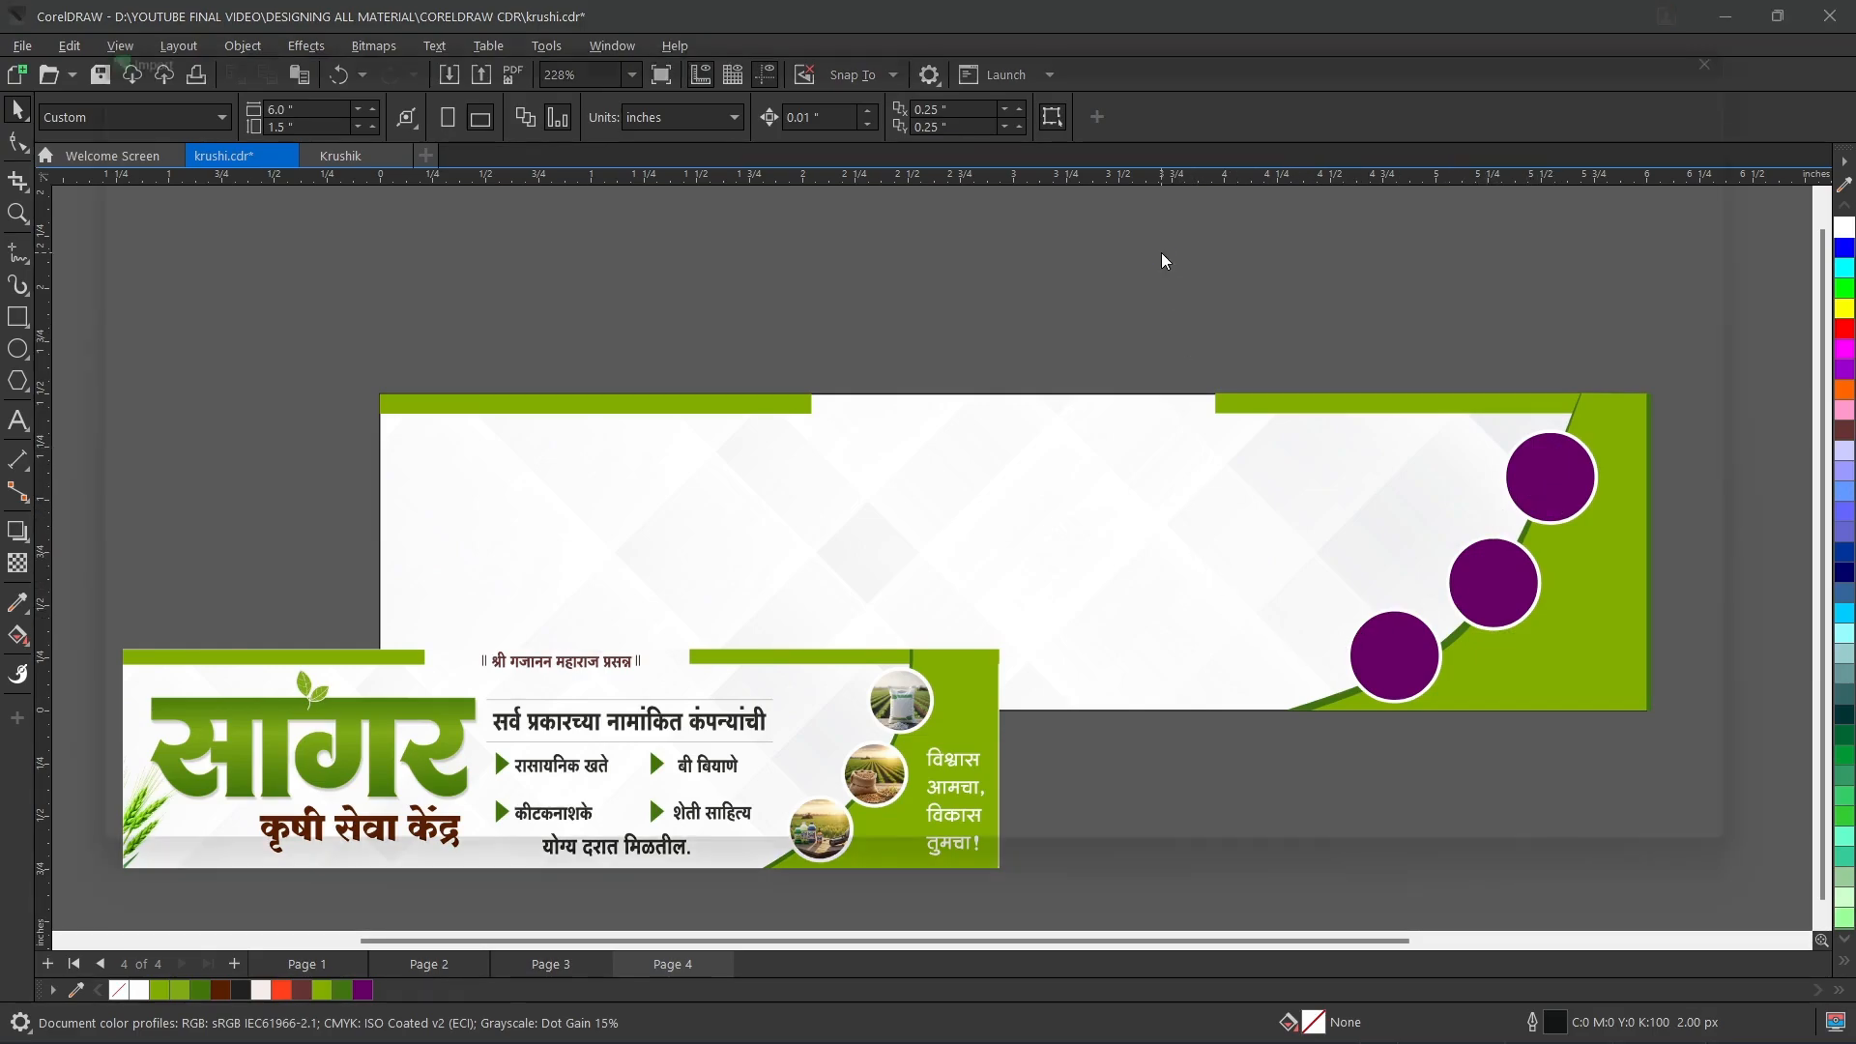
- Import the fertilizer bag picture Gemini_Generated_Image_hmda2ahmda2ahmda and place it about 1.12 in square at the banner's upper middle
{"action": "key", "text": "ctrl+i"}
{"action": "double_click", "coordinate": [560, 191]}
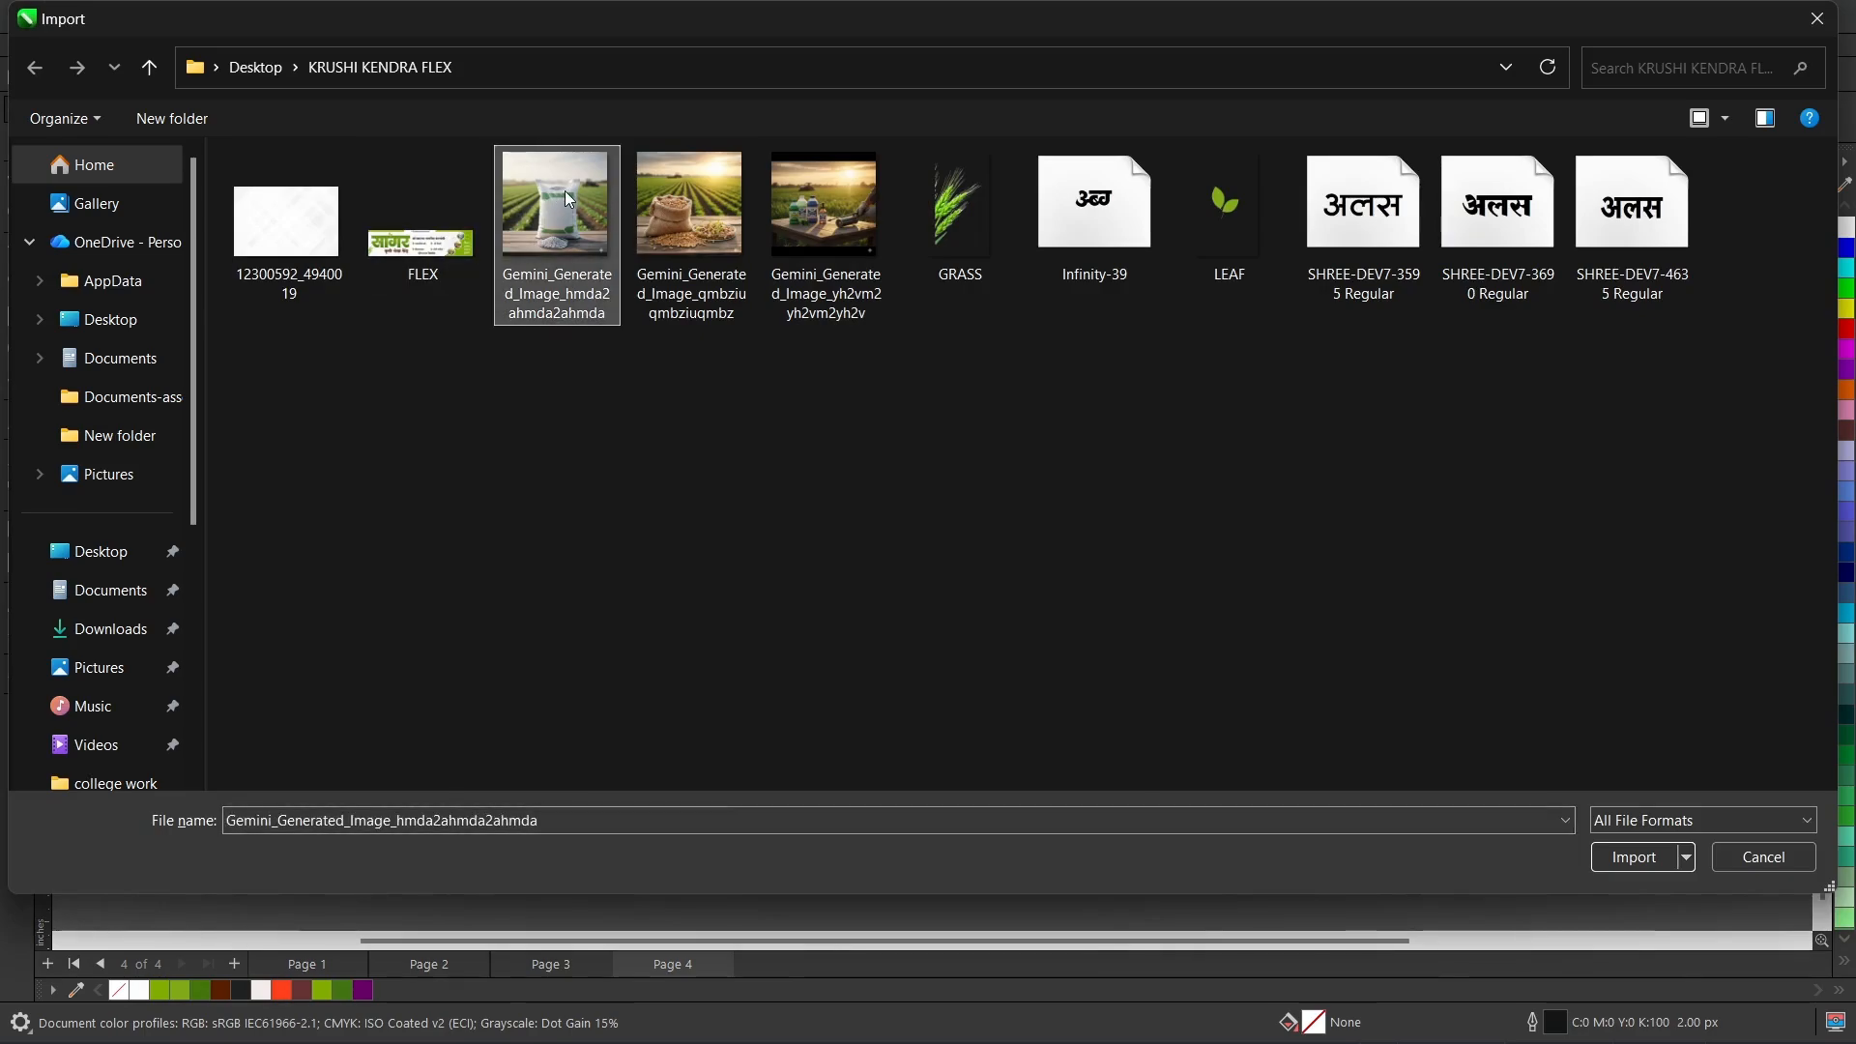
{"action": "left_click_drag", "start_coordinate": [922, 259], "coordinate": [1160, 496]}
- PowerClip the fertilizer bag picture inside the top circle and fit it with Fill Proportionally
{"action": "right_click", "coordinate": [1072, 357]}
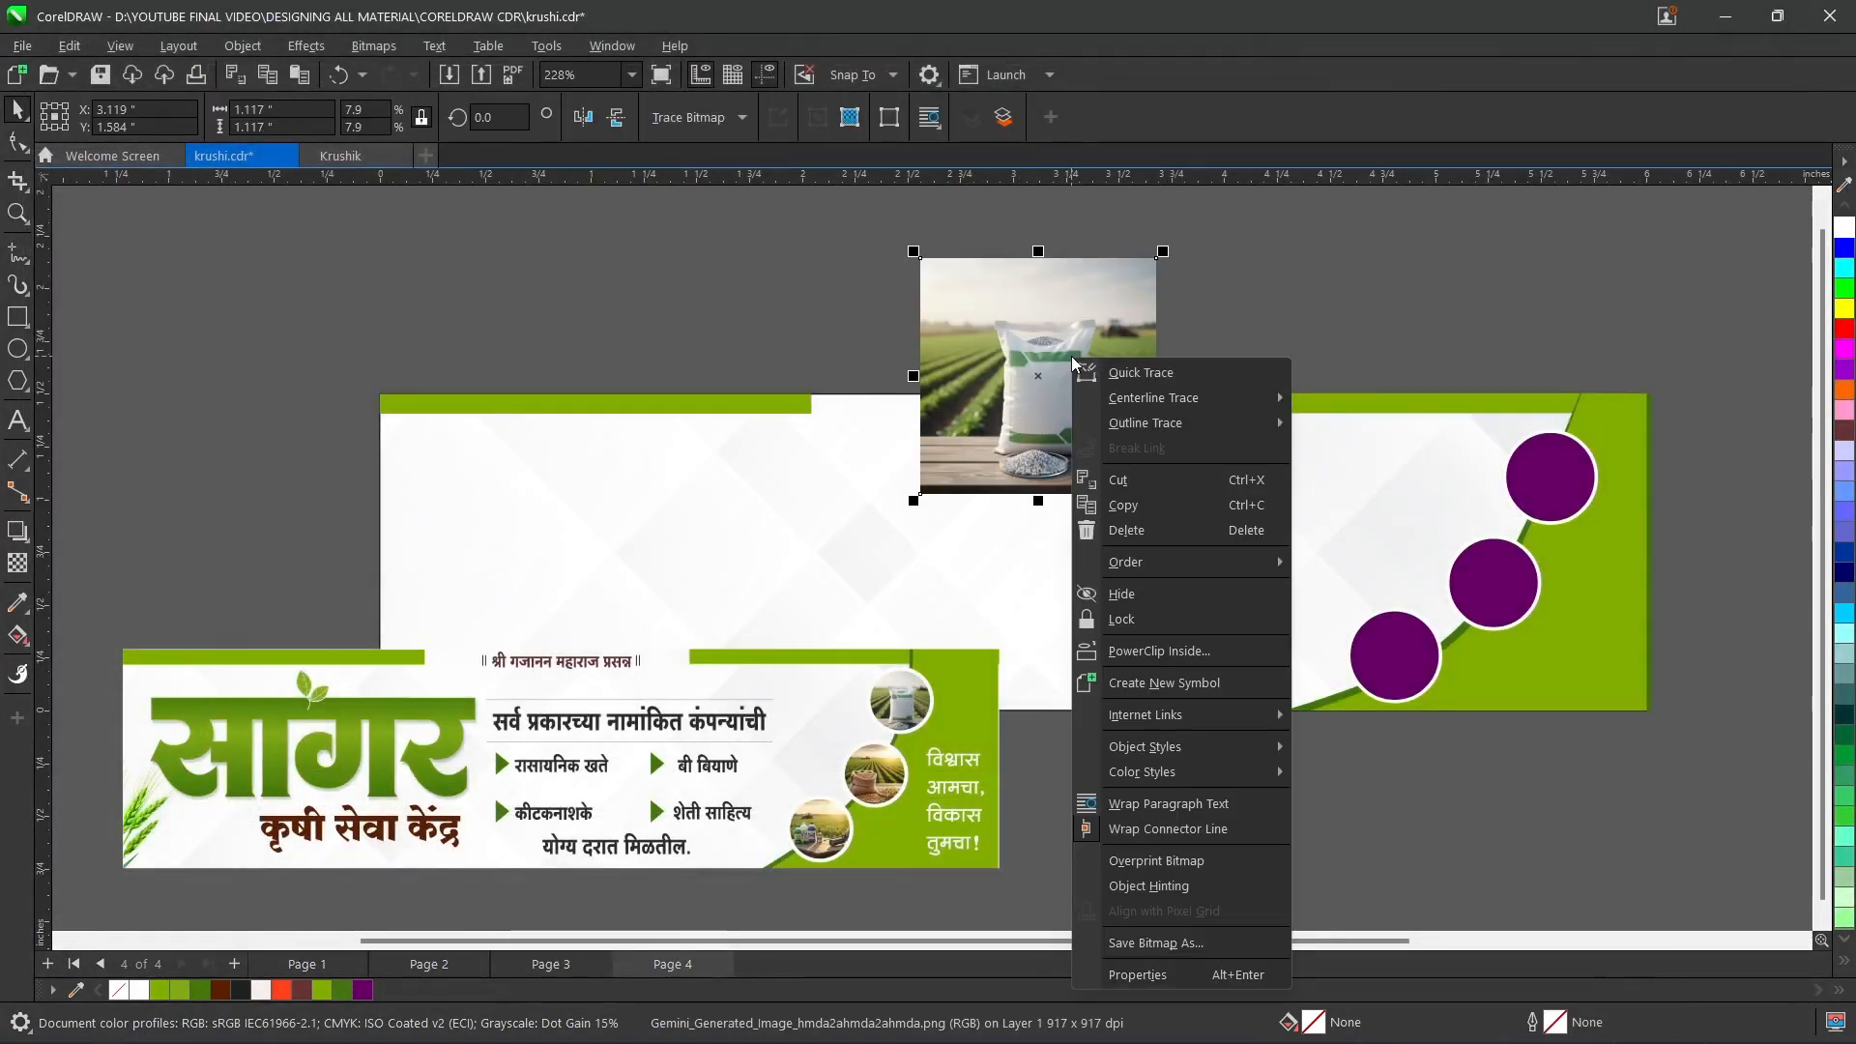
{"action": "left_click", "coordinate": [1199, 651]}
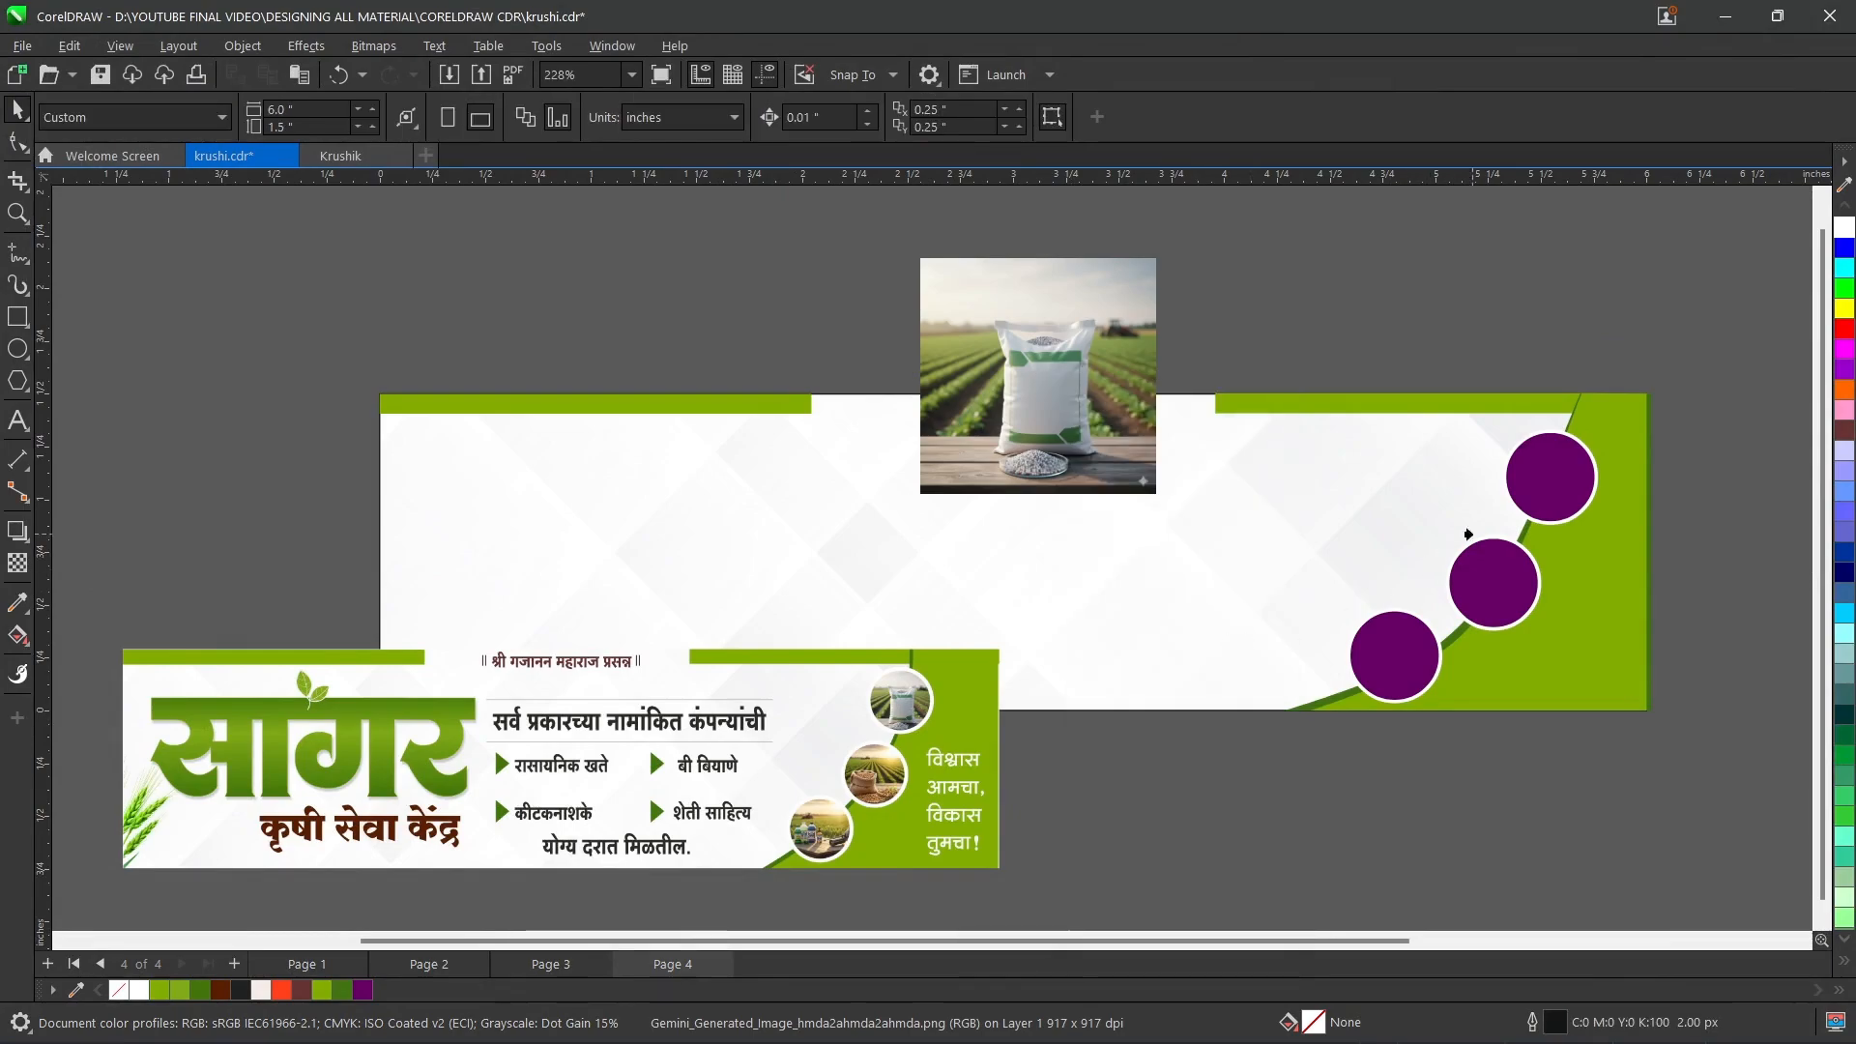
{"action": "left_click", "coordinate": [1539, 483]}
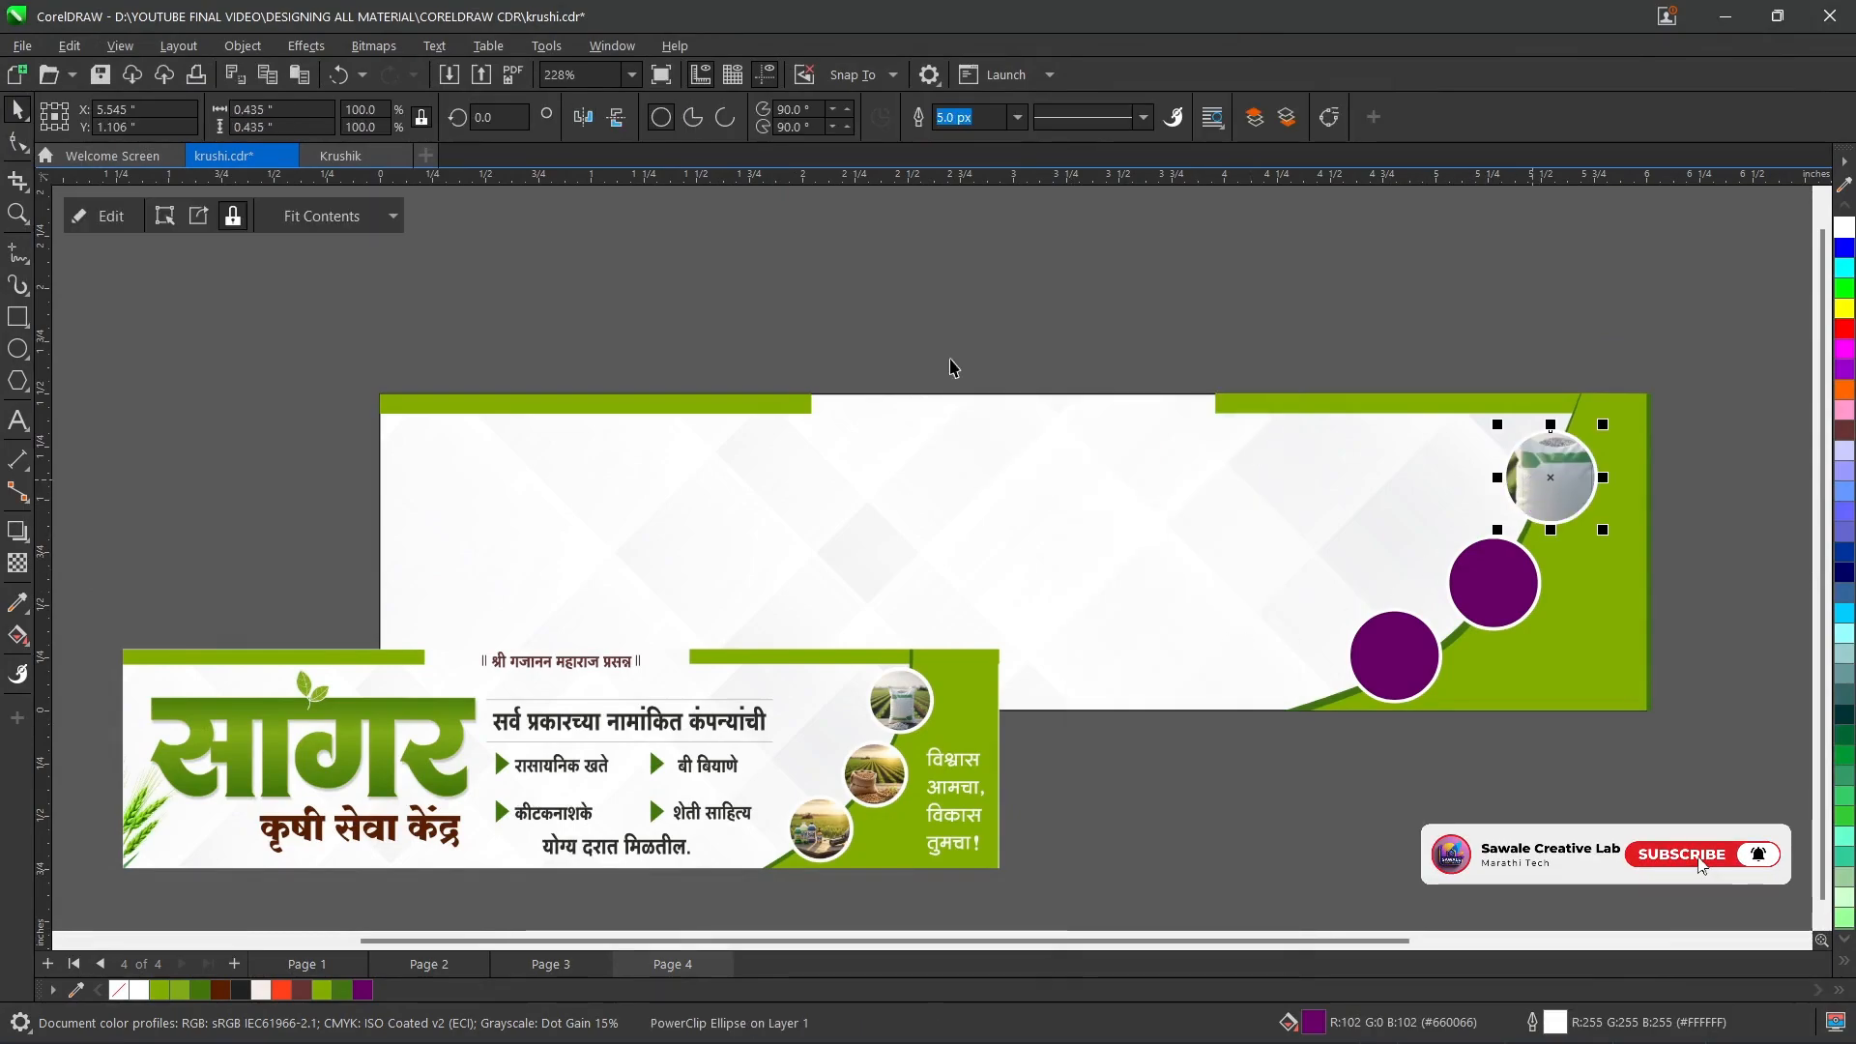
{"action": "left_click", "coordinate": [334, 216]}
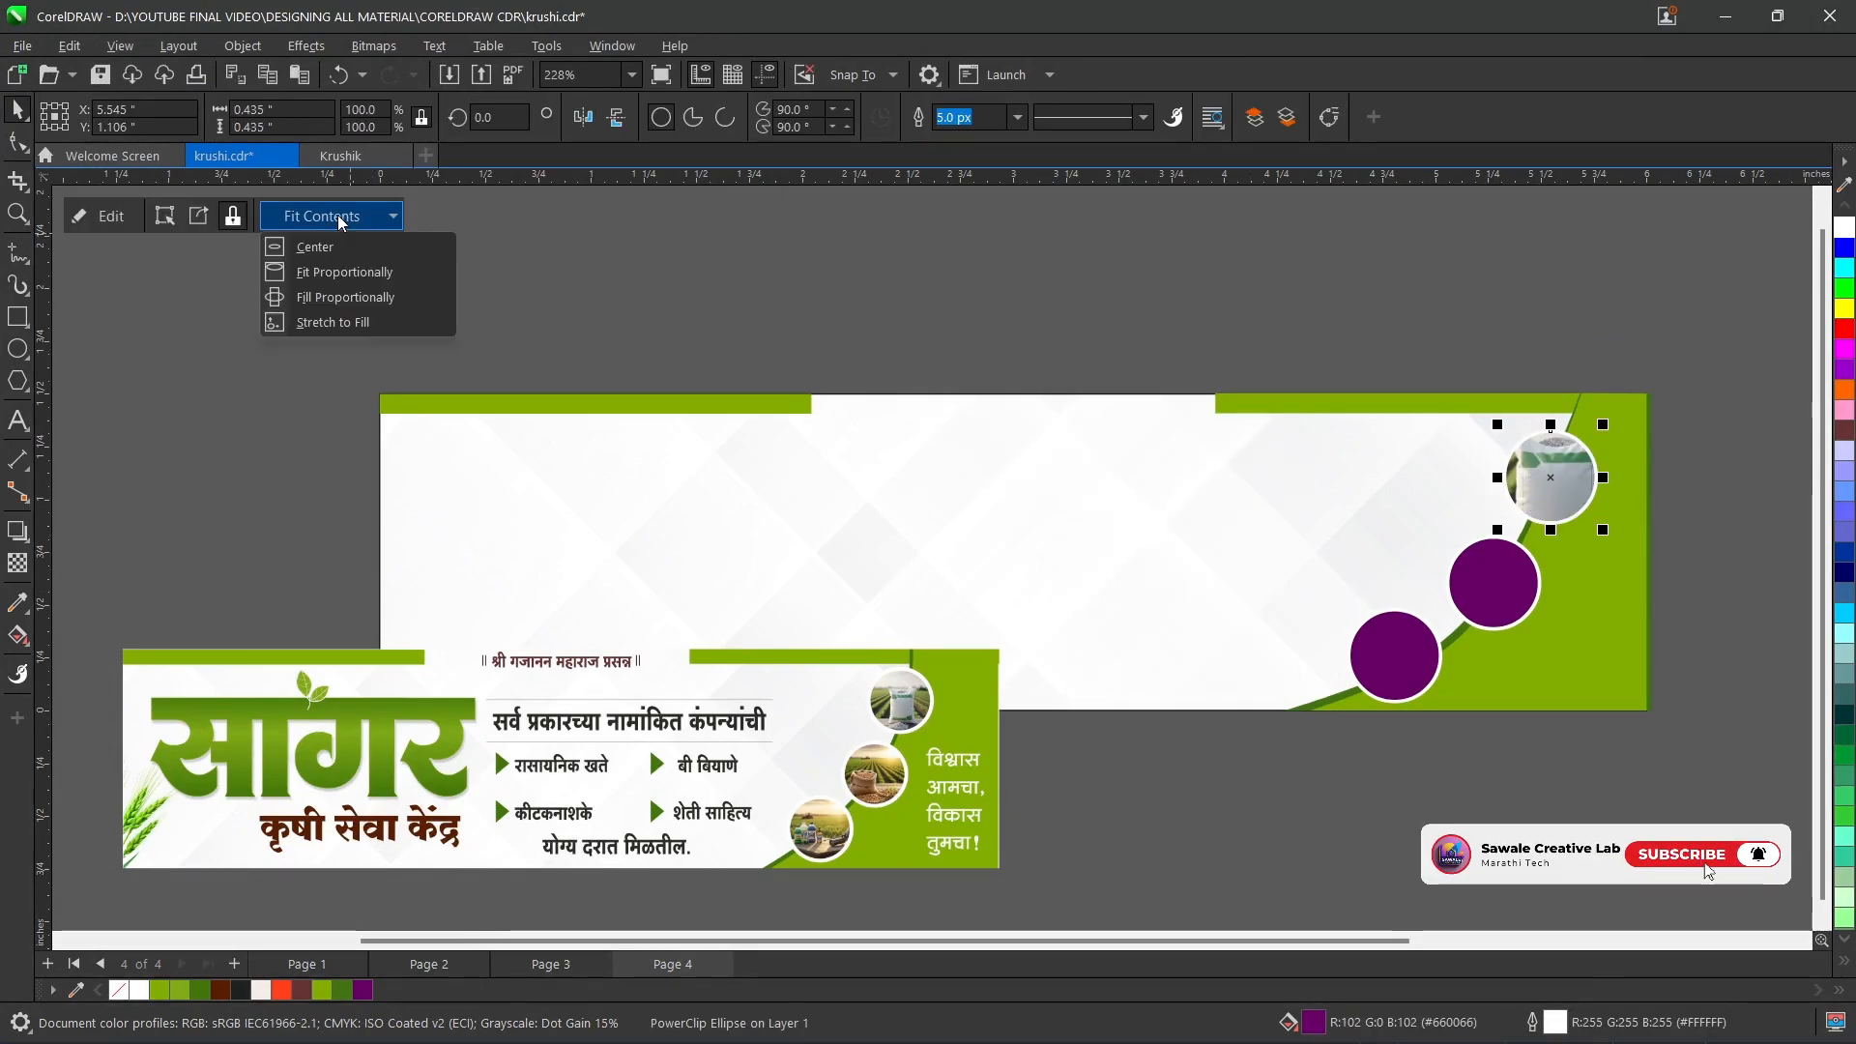
{"action": "left_click", "coordinate": [344, 297]}
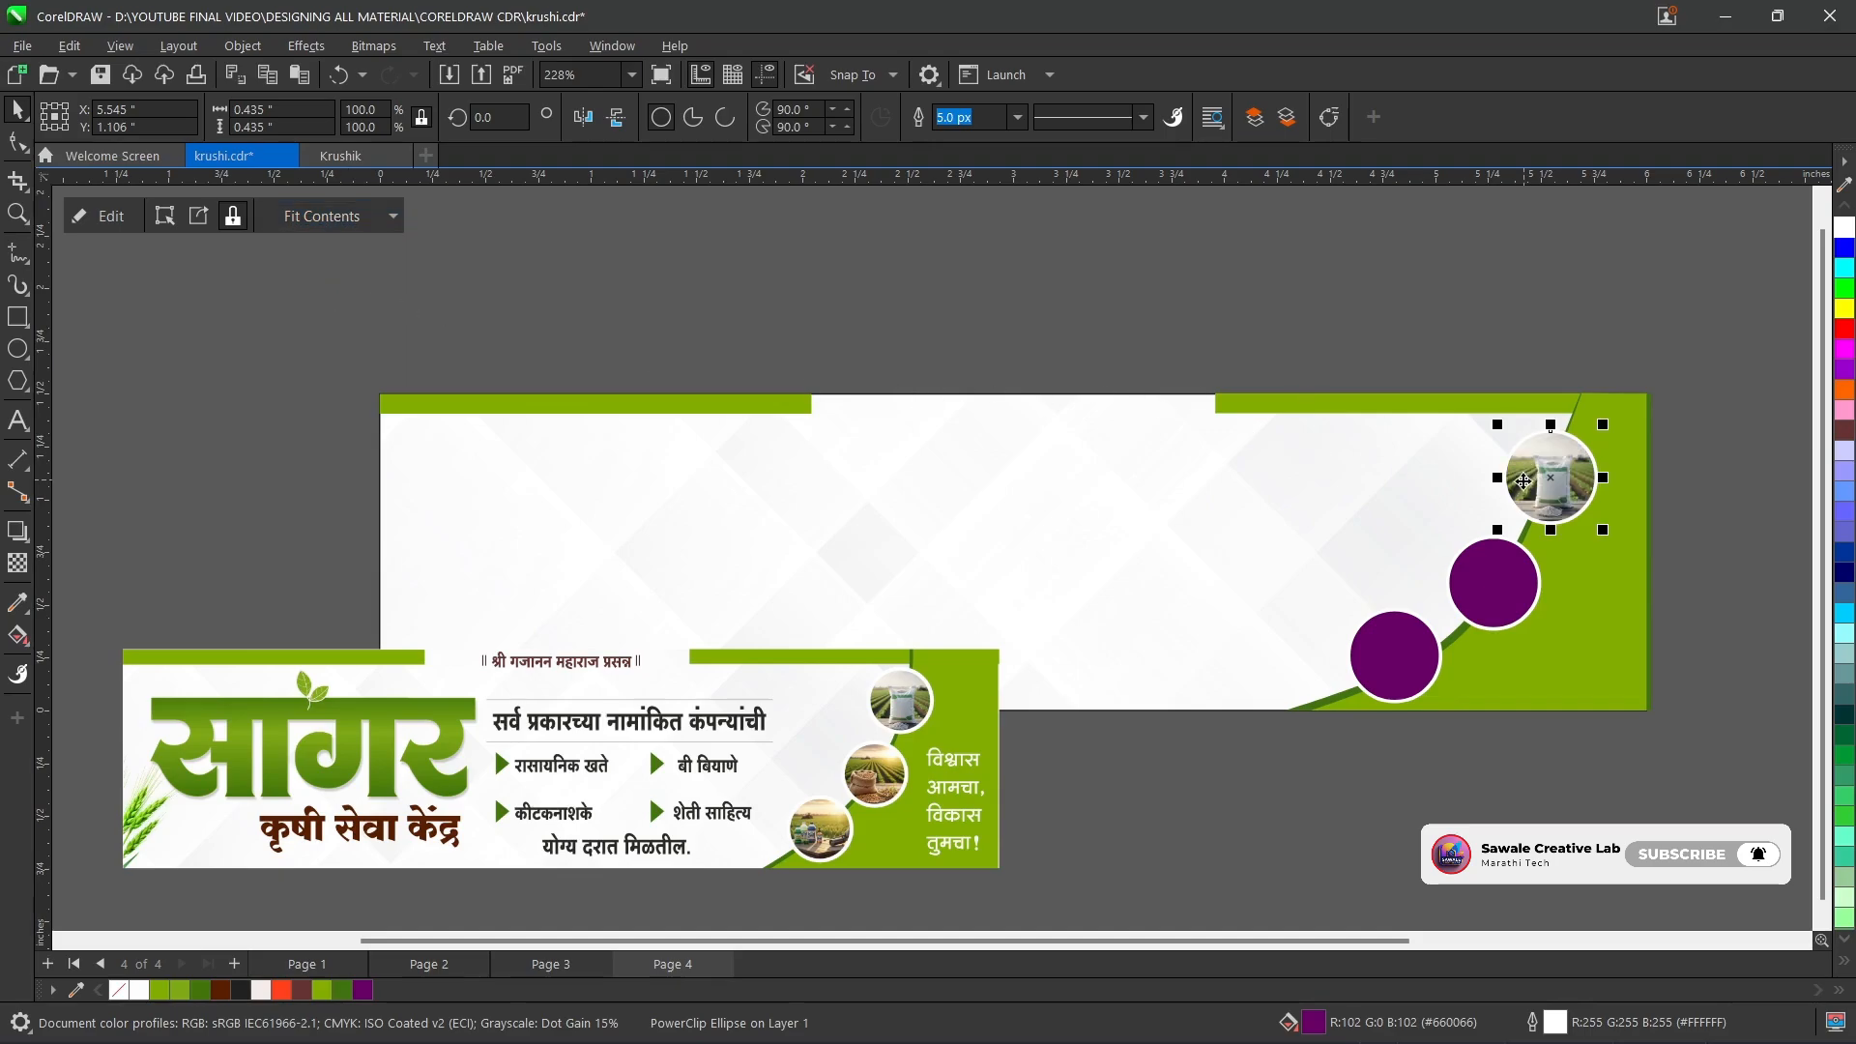
{"action": "left_click", "coordinate": [1144, 224]}
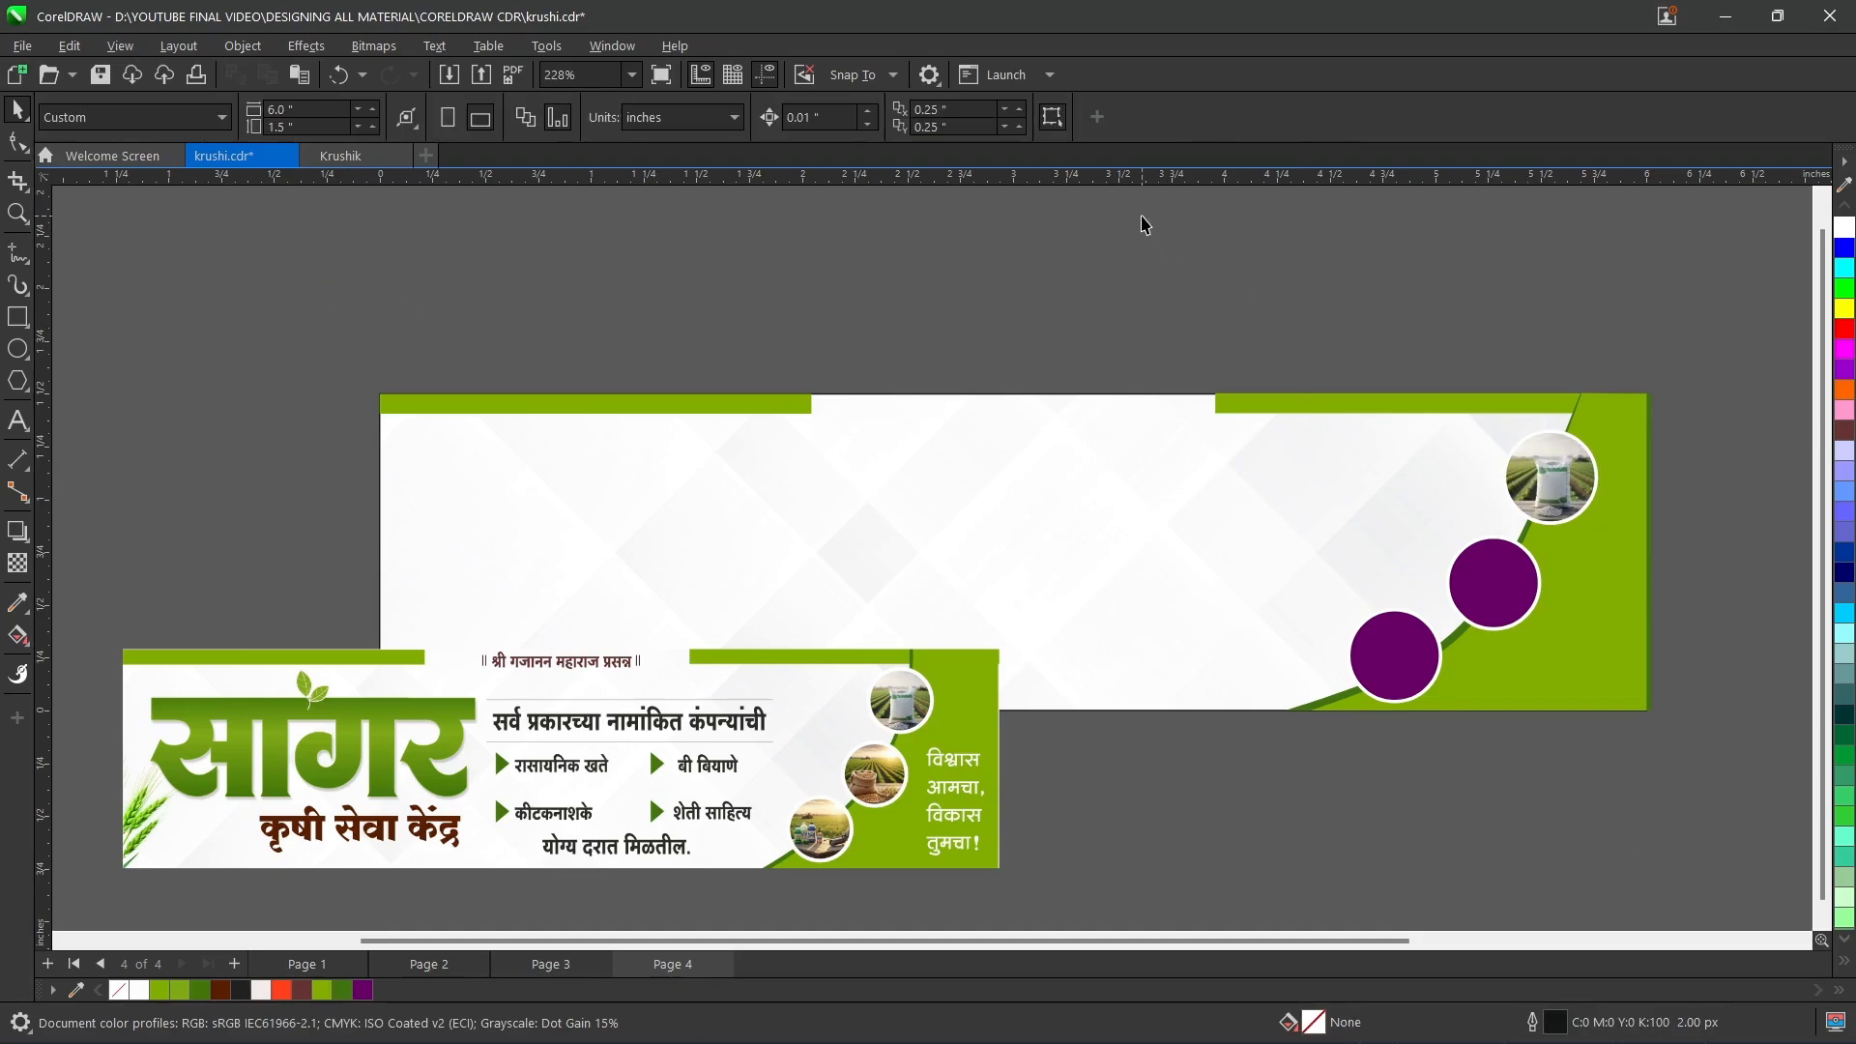
- Import the grain sack picture Gemini_Generated_Image_qmbziuqmbziuqmbz and place it about 0.73 in square over the banner's top edge
{"action": "key", "text": "ctrl+i"}
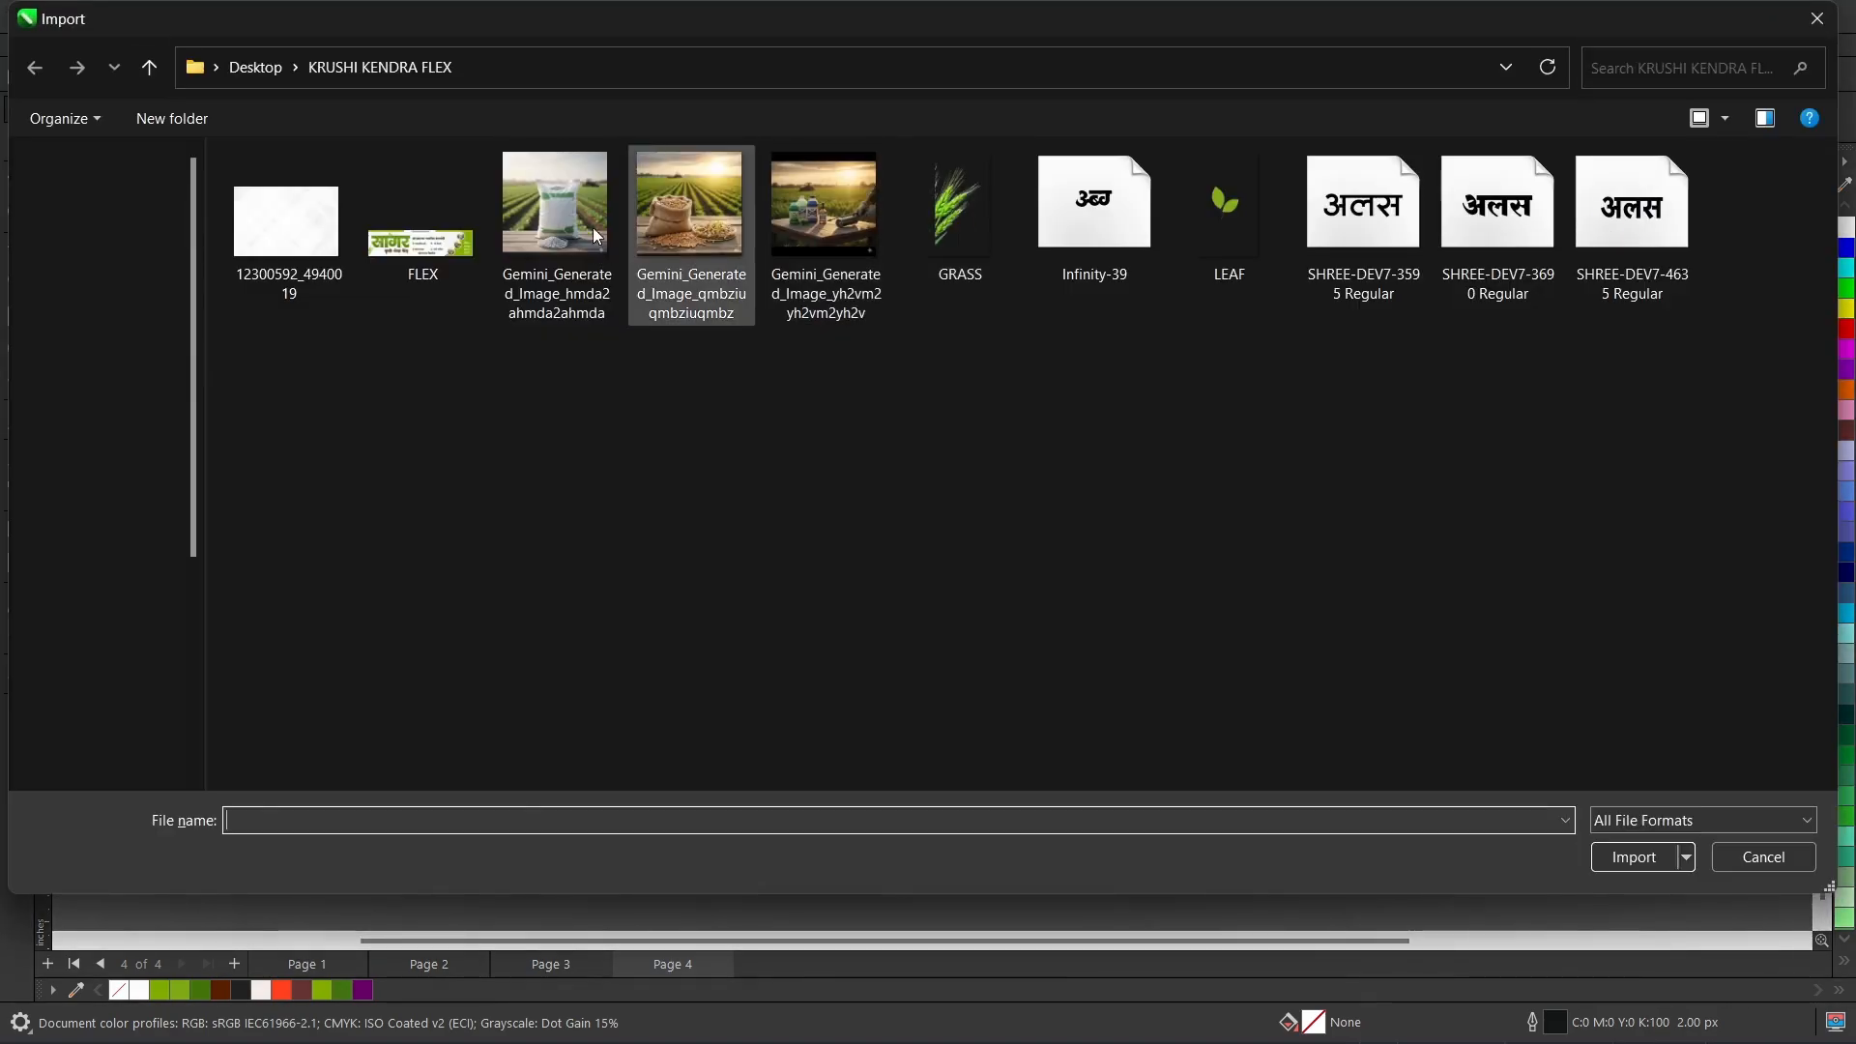
{"action": "double_click", "coordinate": [632, 220]}
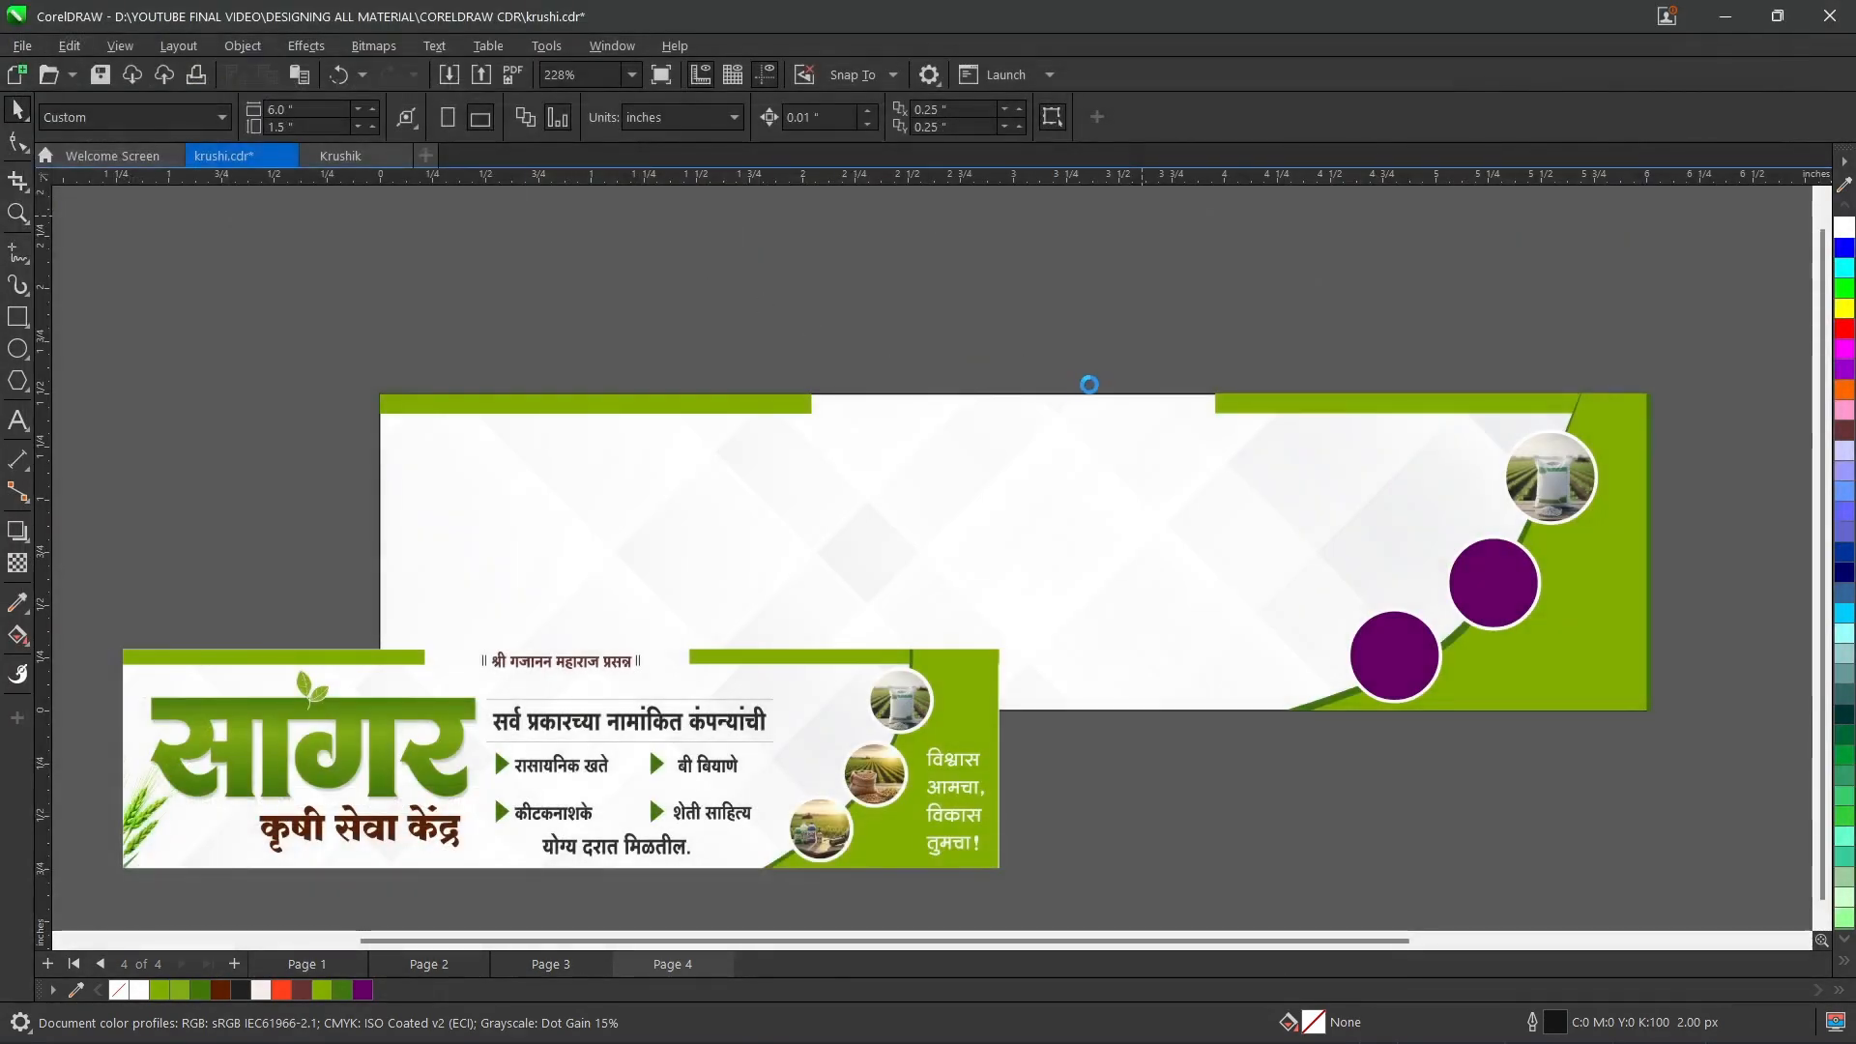
{"action": "left_click_drag", "start_coordinate": [1067, 342], "coordinate": [1220, 489]}
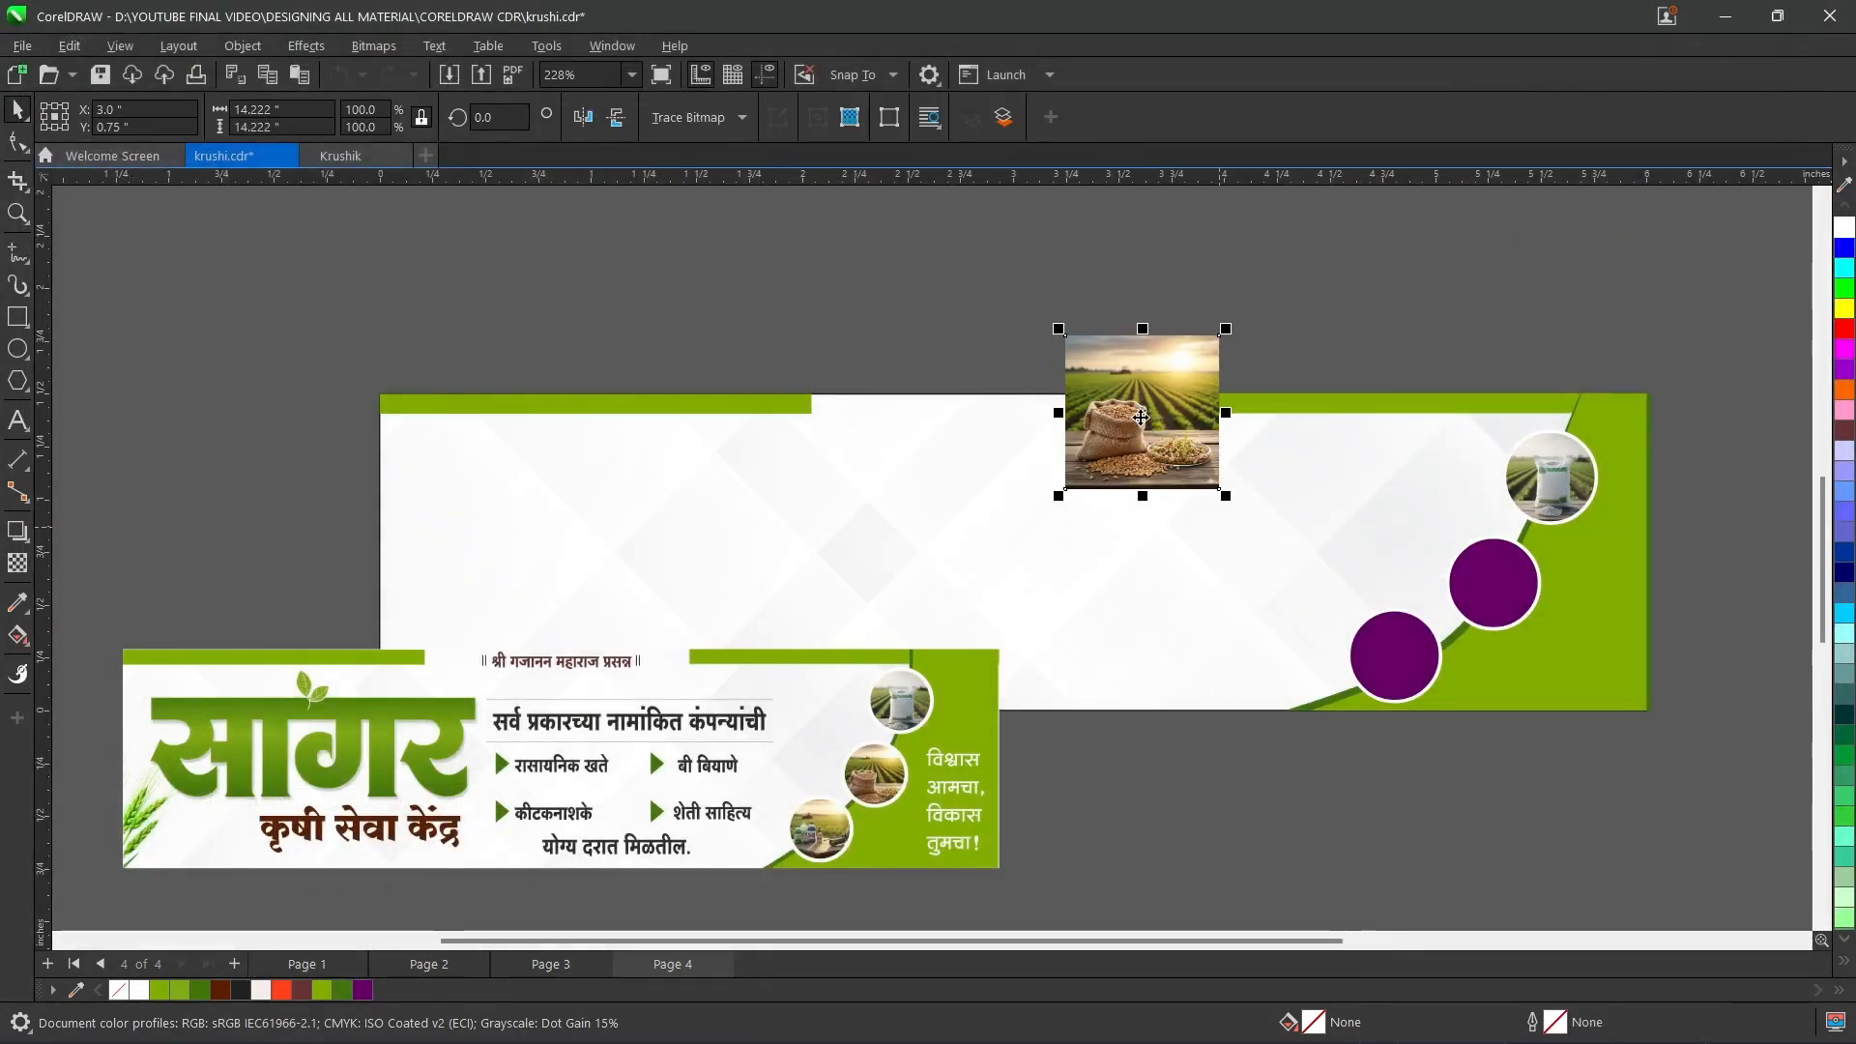
- PowerClip the grain sack picture inside the middle circle and fit it with Fill Proportionally
{"action": "right_click", "coordinate": [1151, 456]}
{"action": "left_click", "coordinate": [1231, 705]}
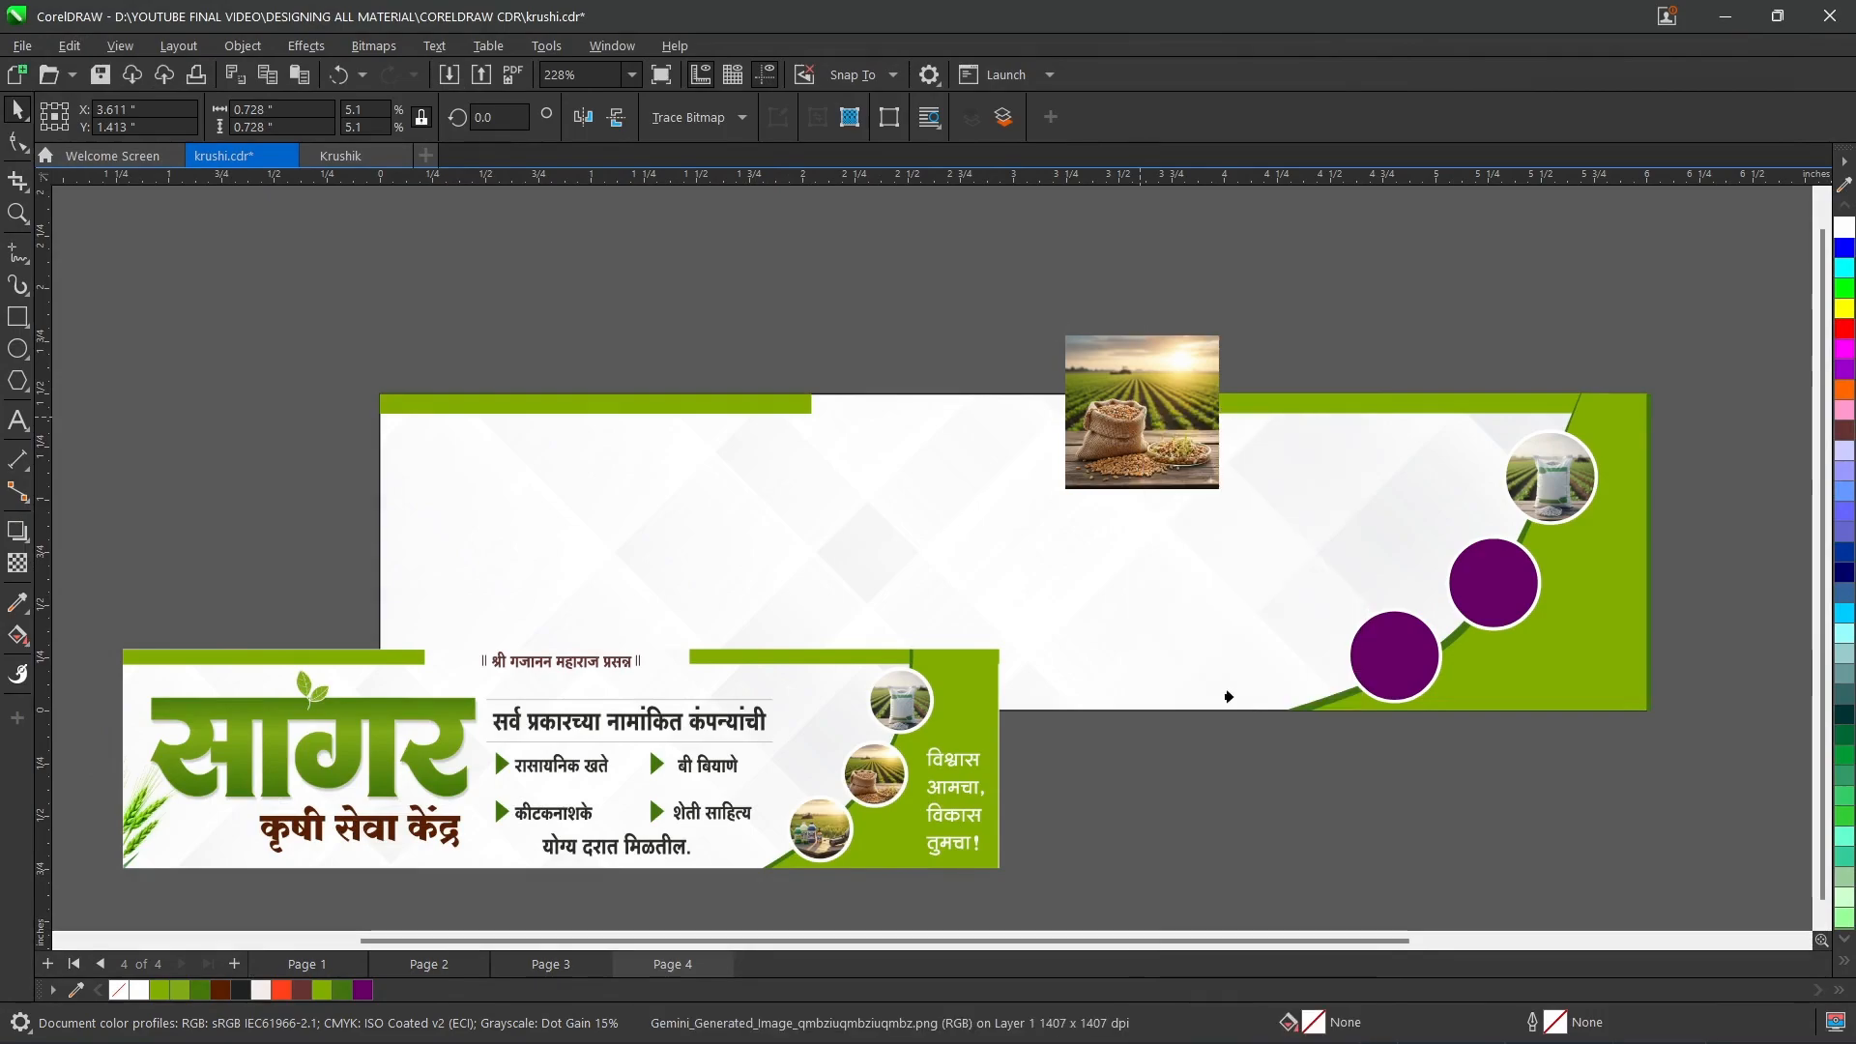
{"action": "left_click", "coordinate": [1493, 583]}
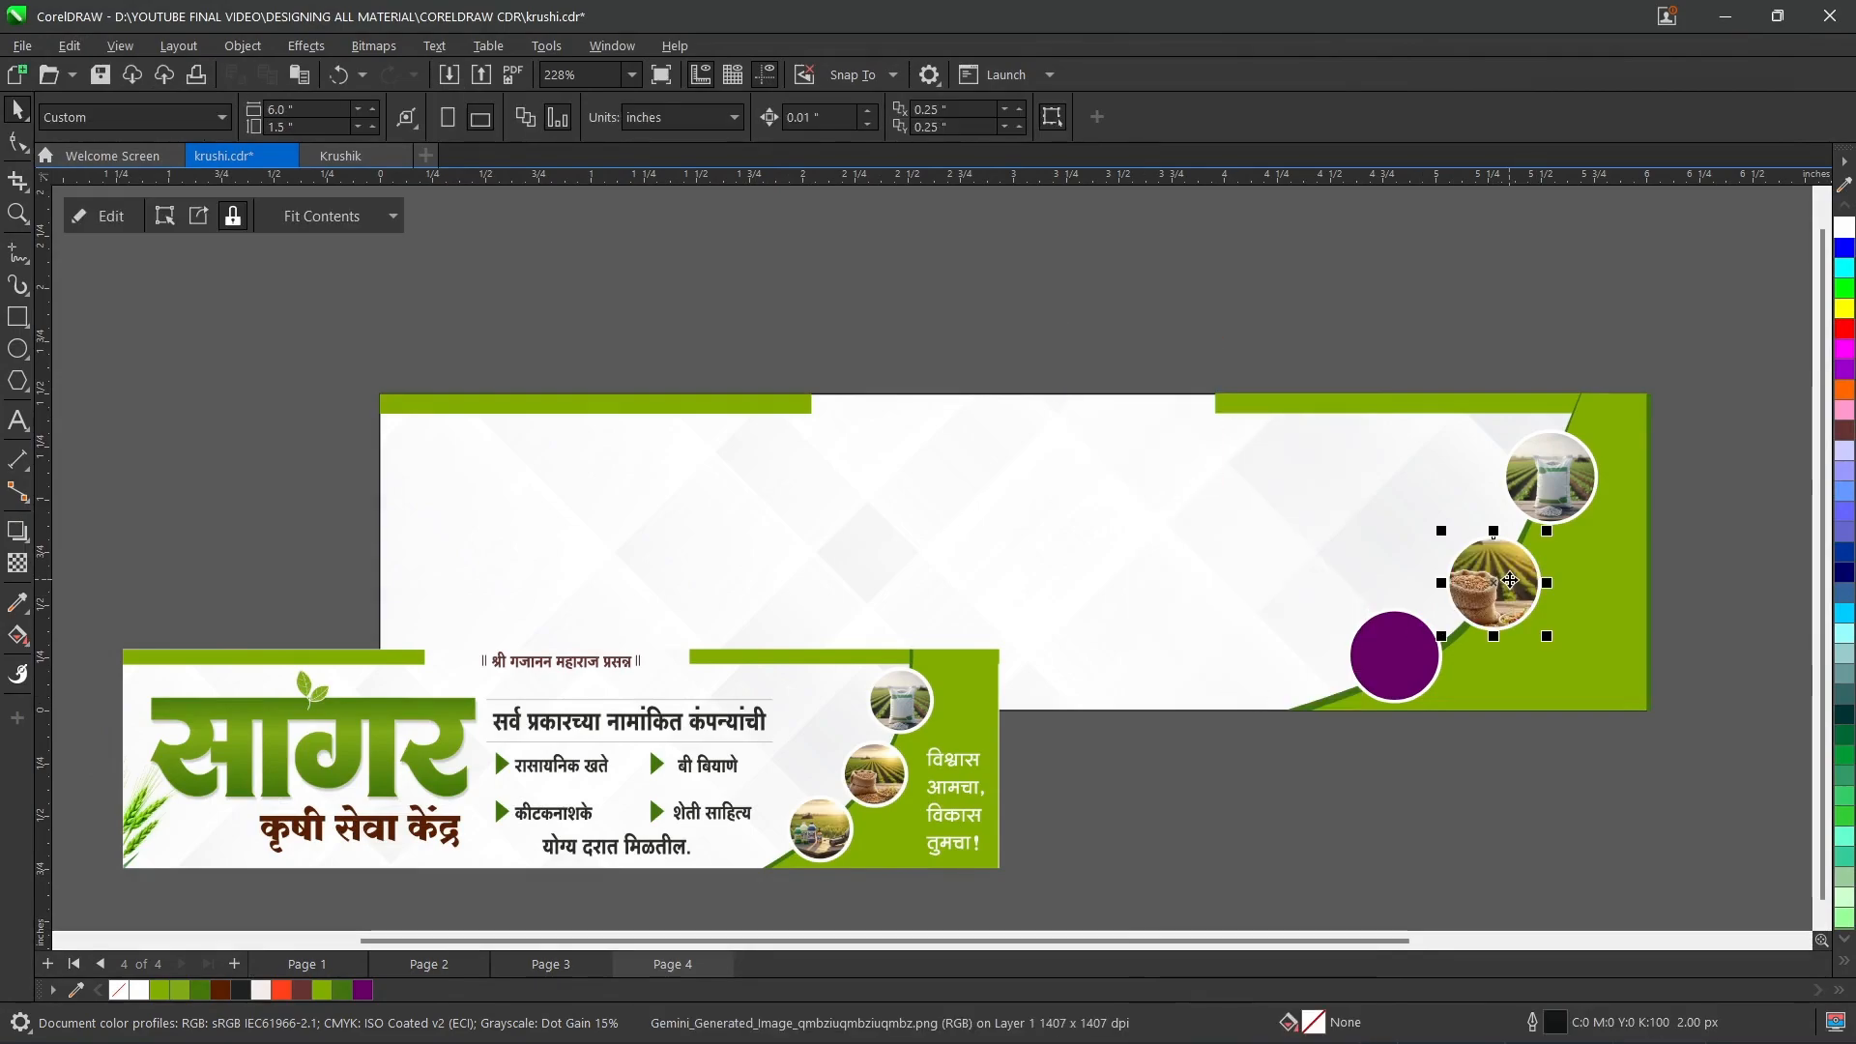
{"action": "left_click", "coordinate": [328, 216]}
{"action": "left_click", "coordinate": [319, 295]}
{"action": "left_click", "coordinate": [642, 305]}
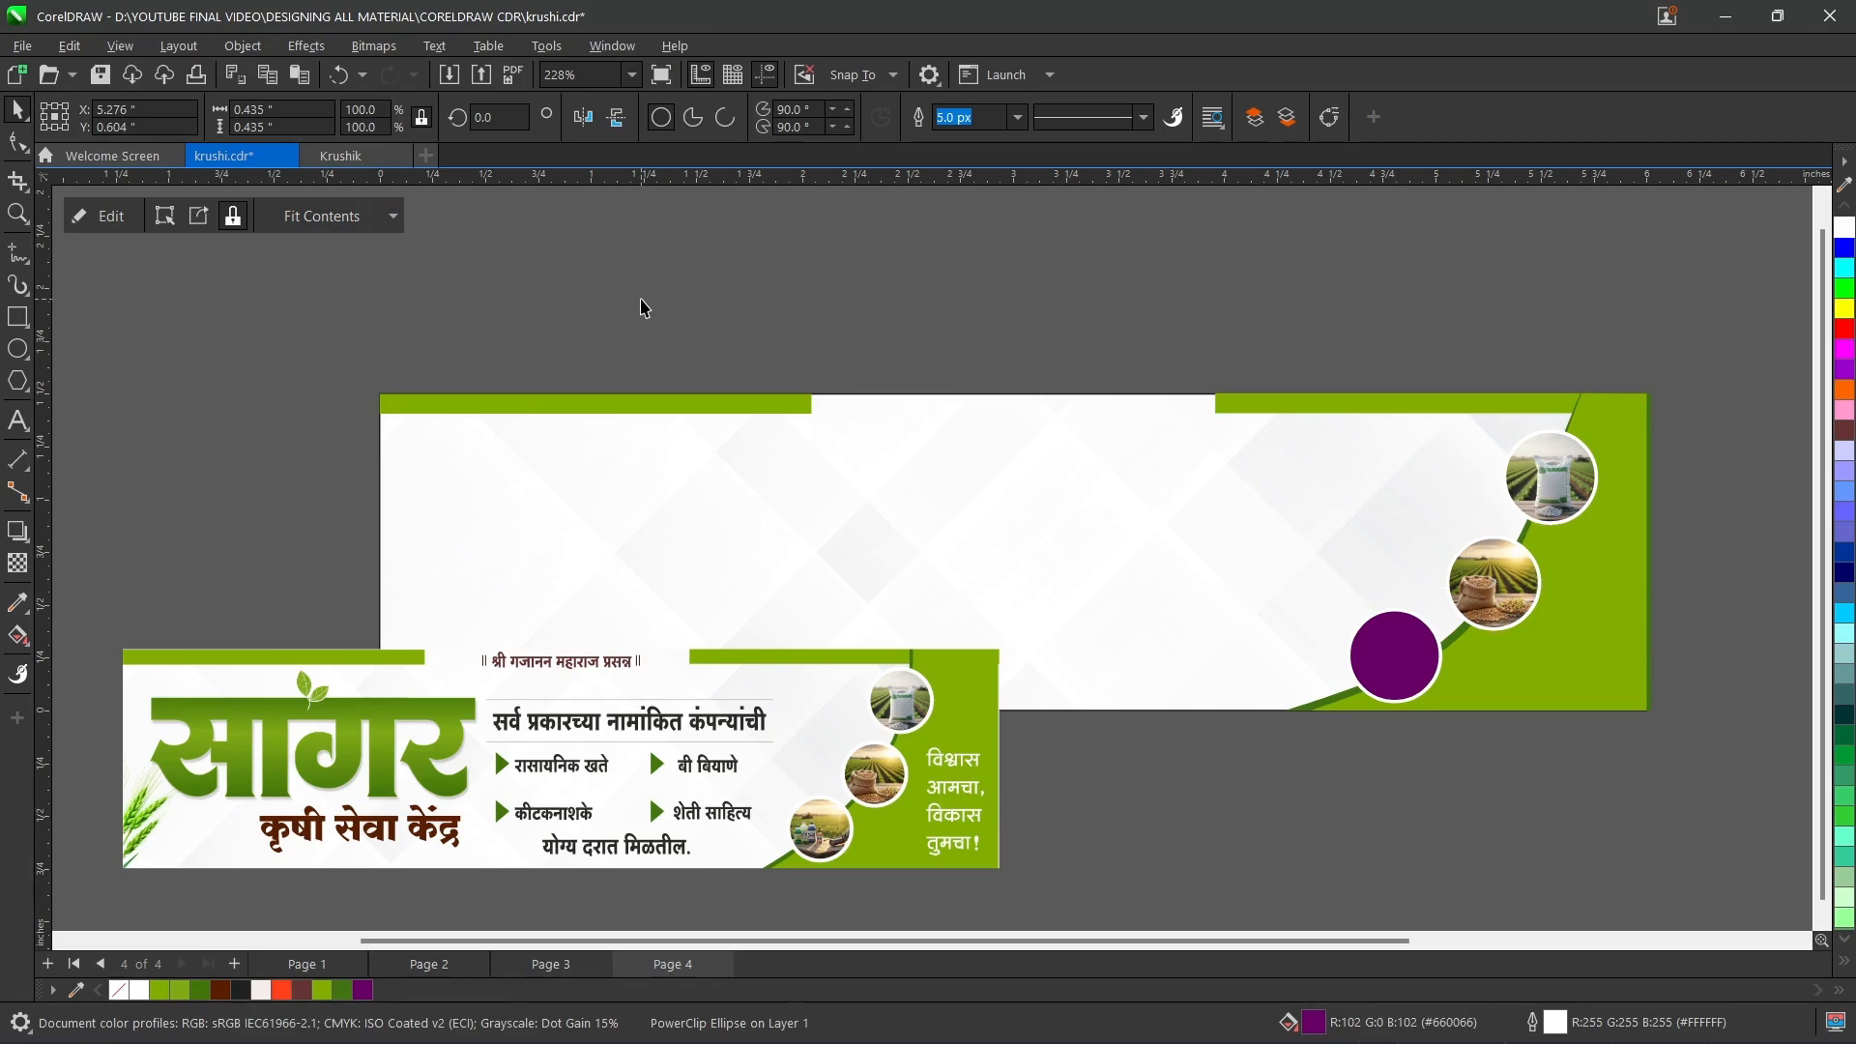
- Import the bottles picture Gemini_Generated_Image_yh2vm2yh2vm2yh2v and place it about 0.79 in square over the banner's top edge
{"action": "key", "text": "ctrl+i"}
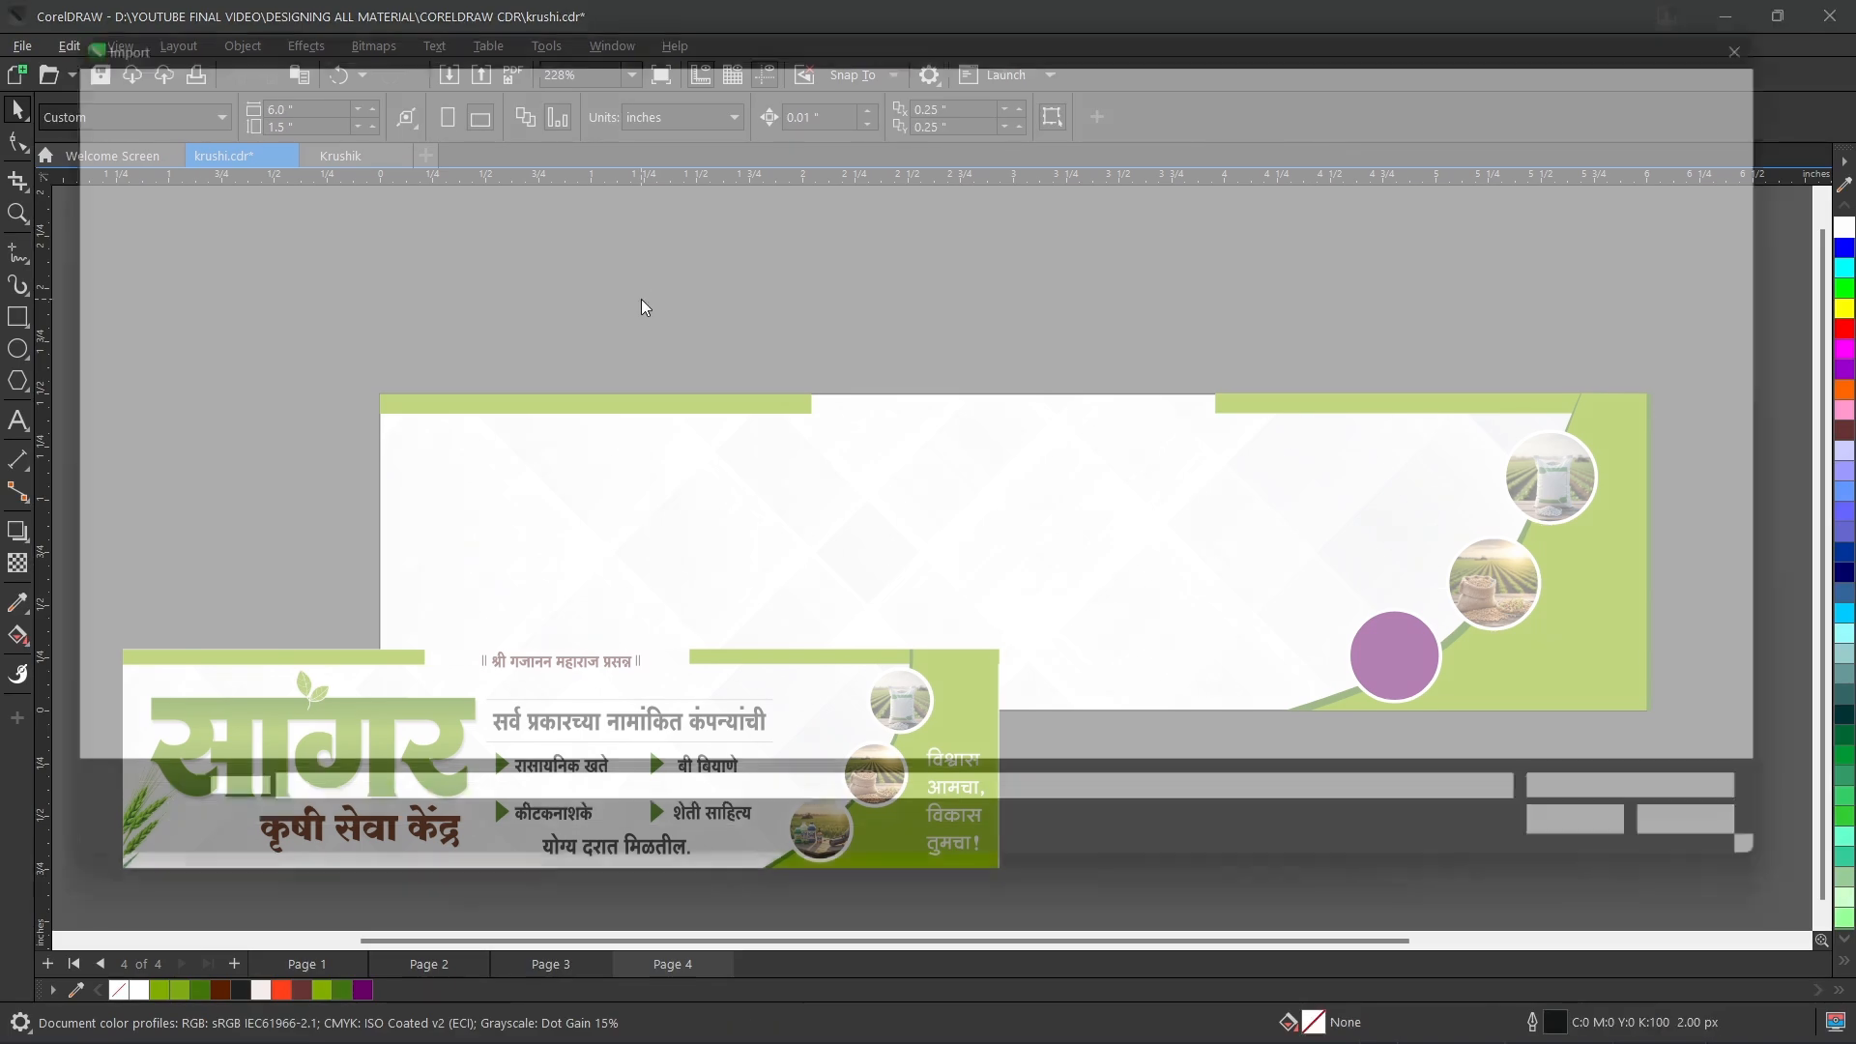
{"action": "left_click", "coordinate": [825, 246]}
{"action": "double_click", "coordinate": [826, 246]}
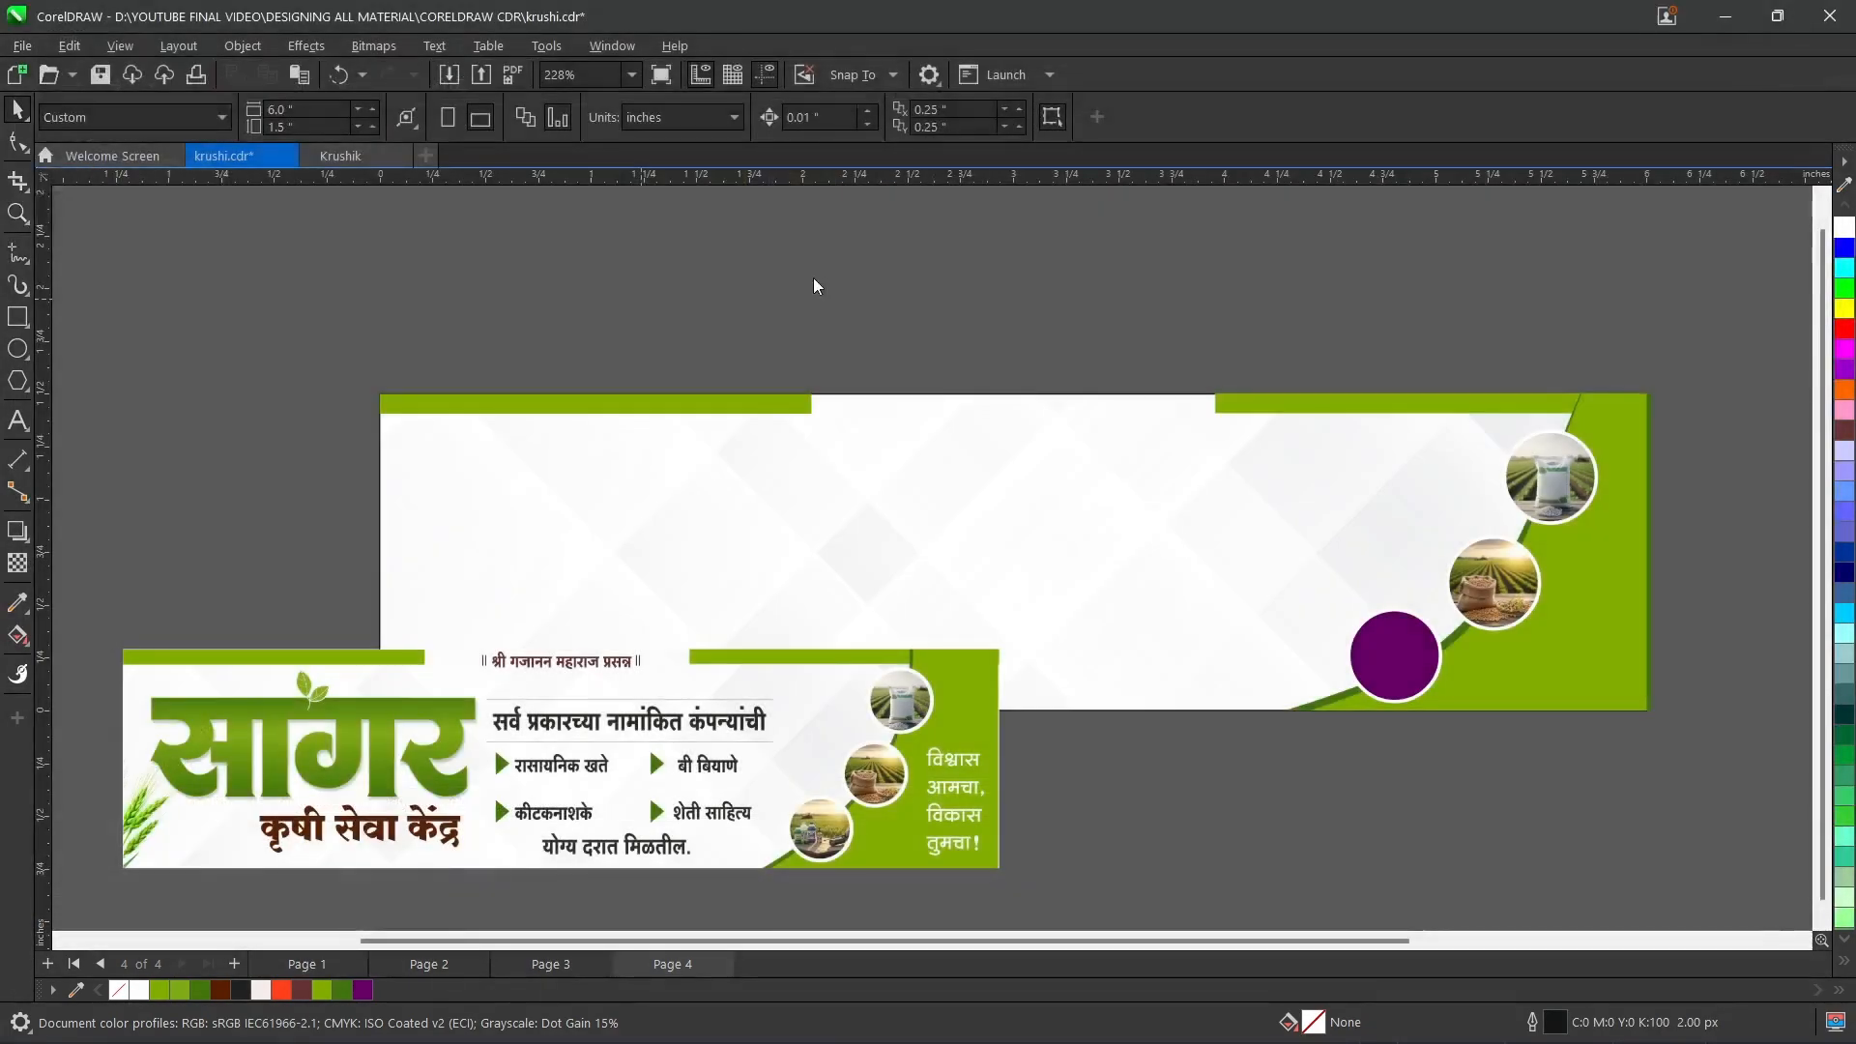
{"action": "left_click", "coordinate": [1091, 471]}
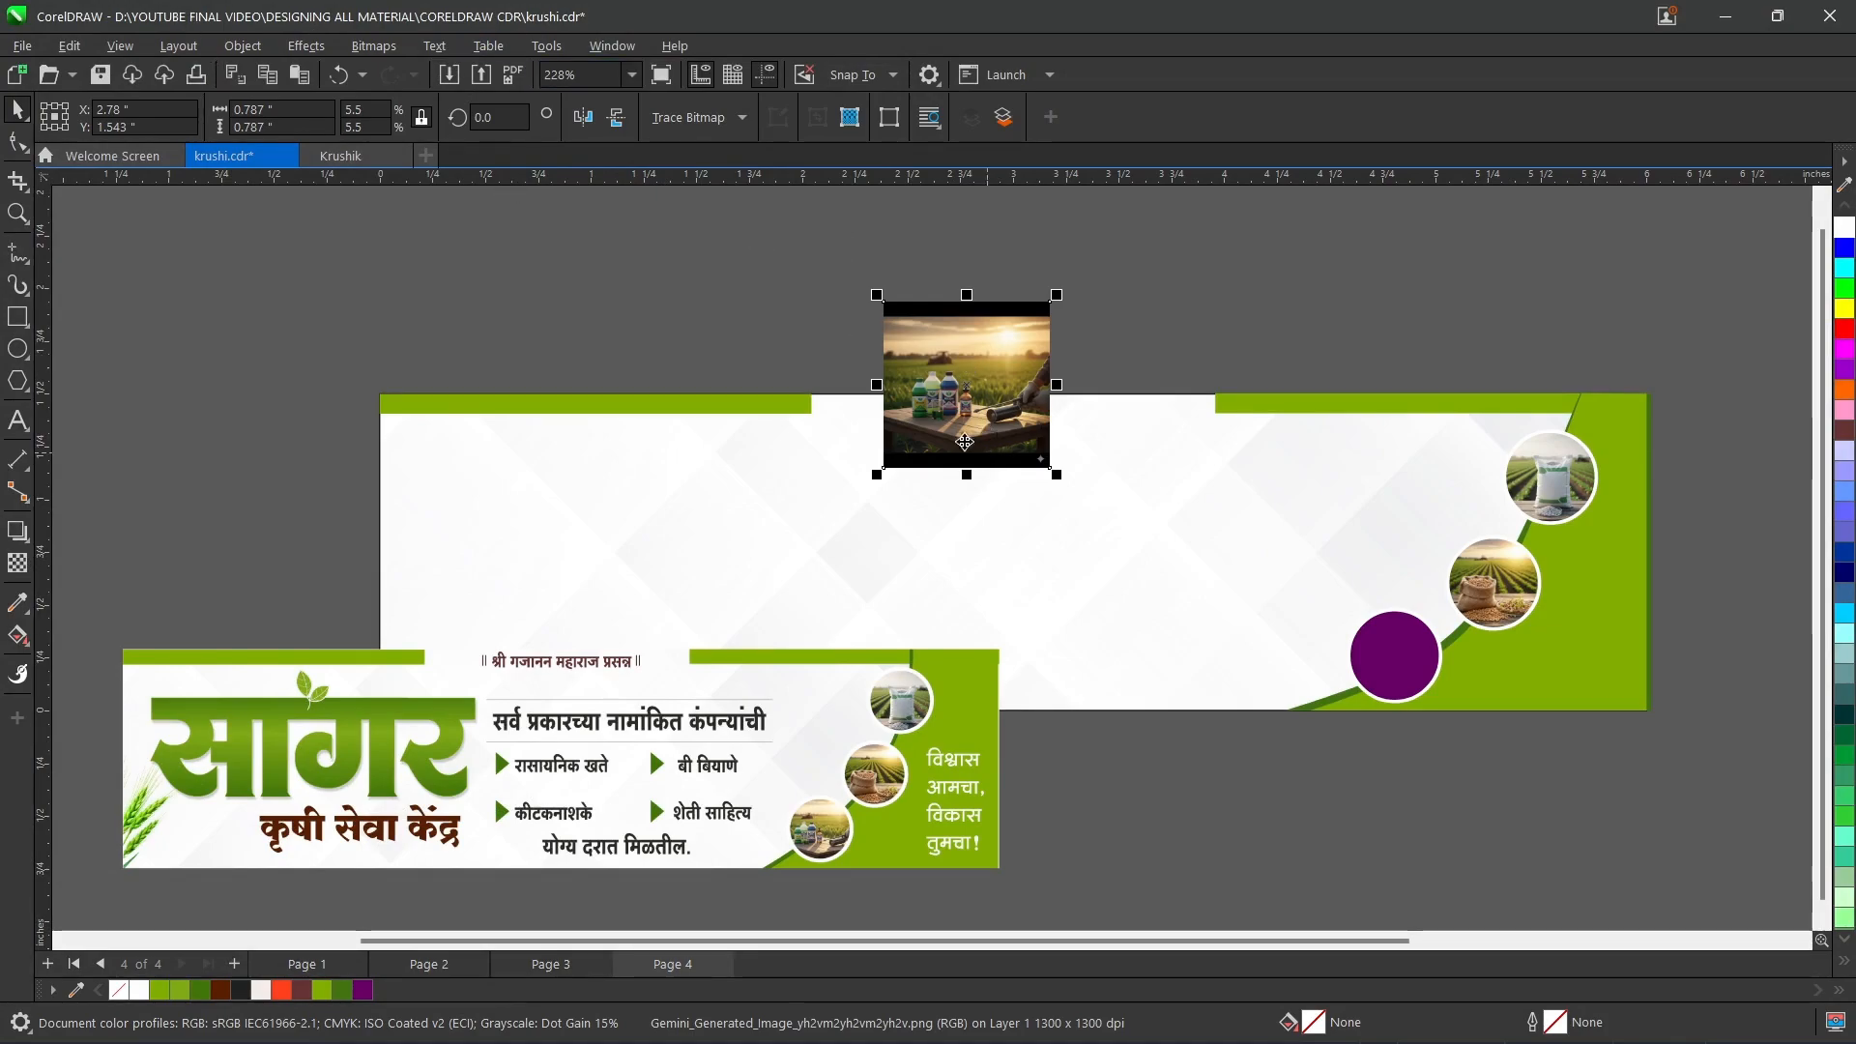
- Convert the bottles picture to a 300 dpi CMYK Color (32-bit) bitmap with anti-aliasing and a transparent background
{"action": "left_click", "coordinate": [374, 46]}
{"action": "left_click", "coordinate": [402, 78]}
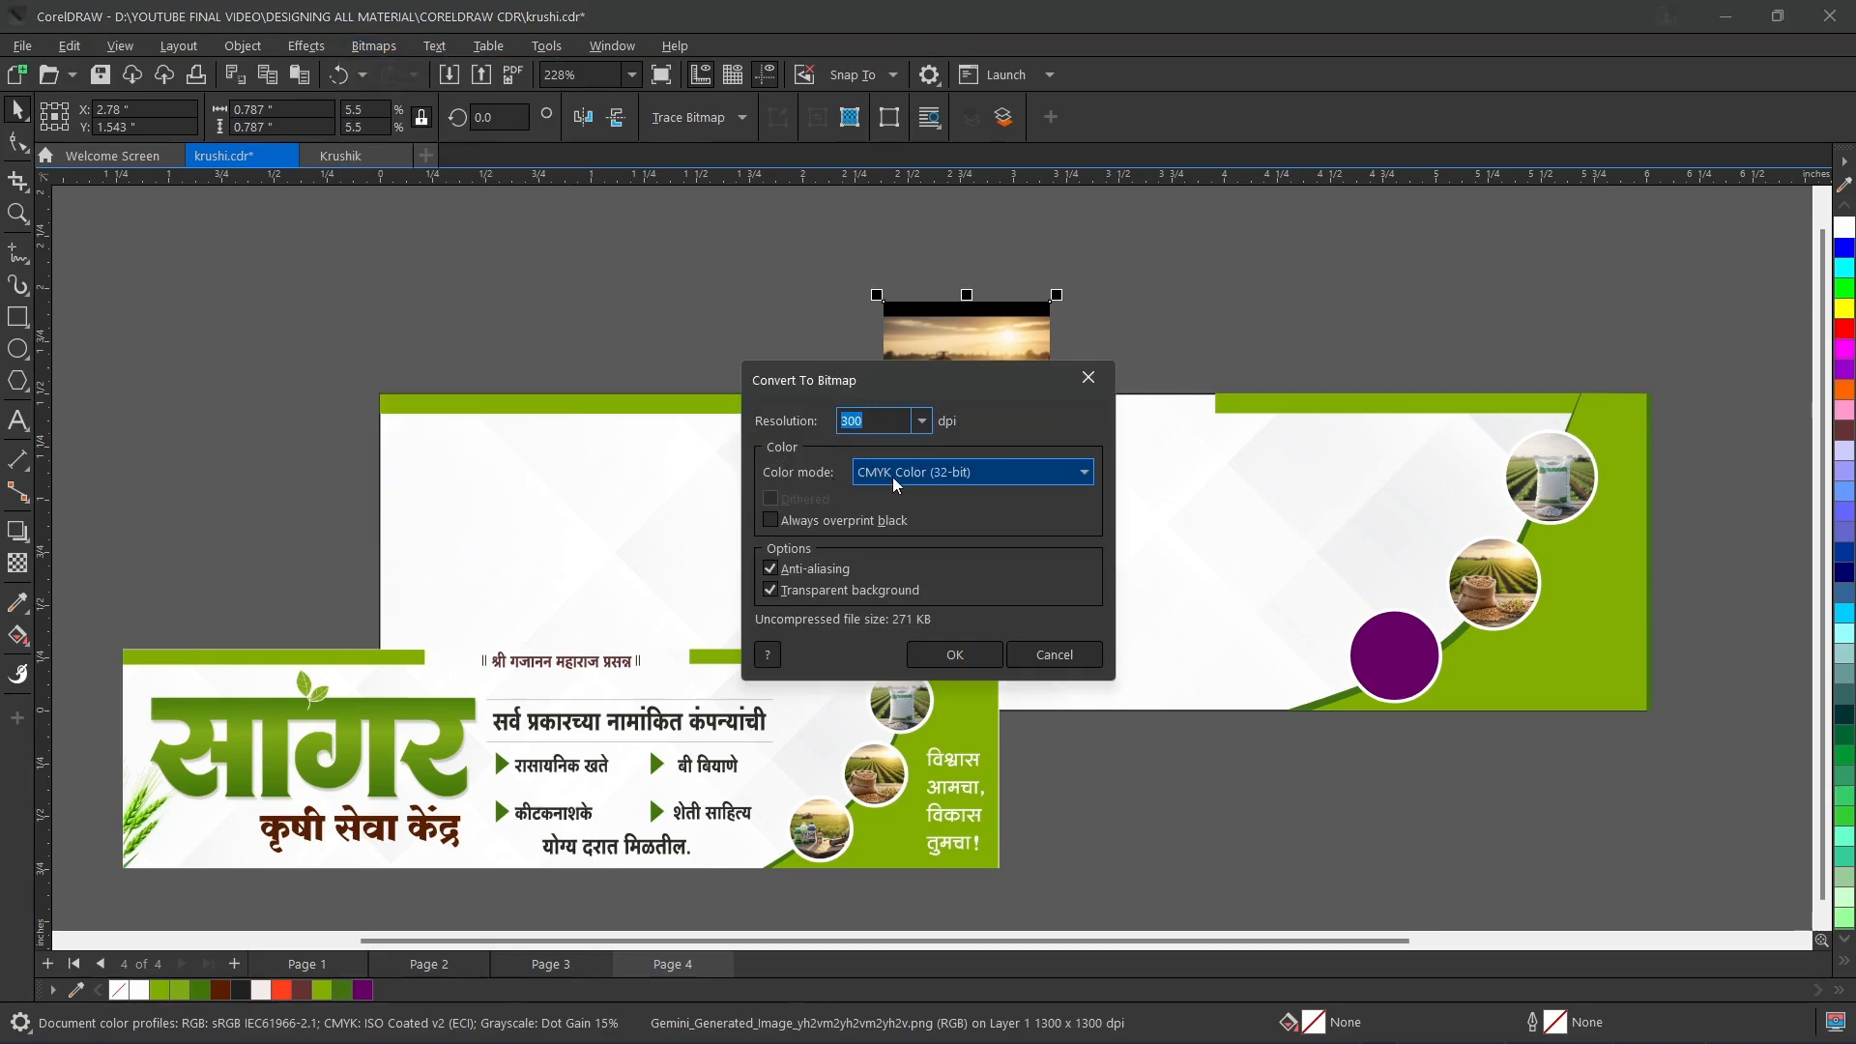
{"action": "left_click", "coordinate": [951, 654]}
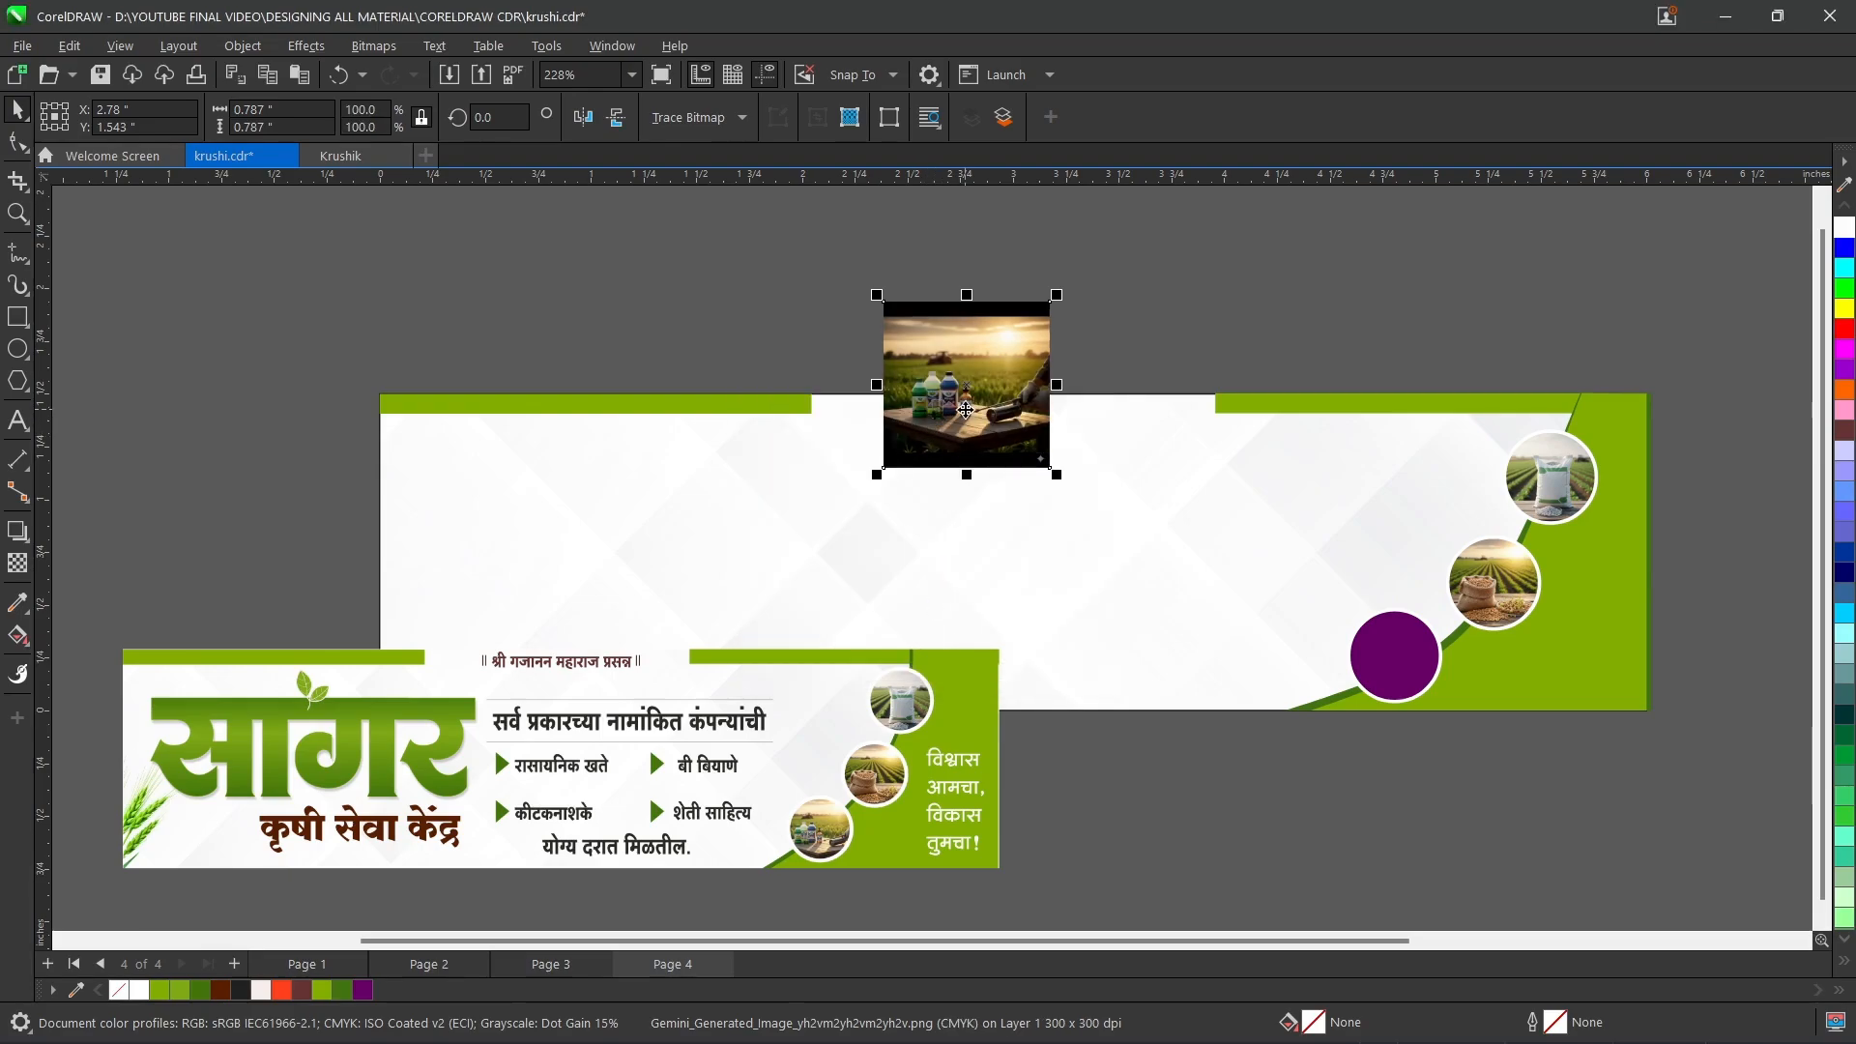
- PowerClip the bottles picture inside the lowest circle and fit it with Fill Proportionally
{"action": "right_click", "coordinate": [988, 391]}
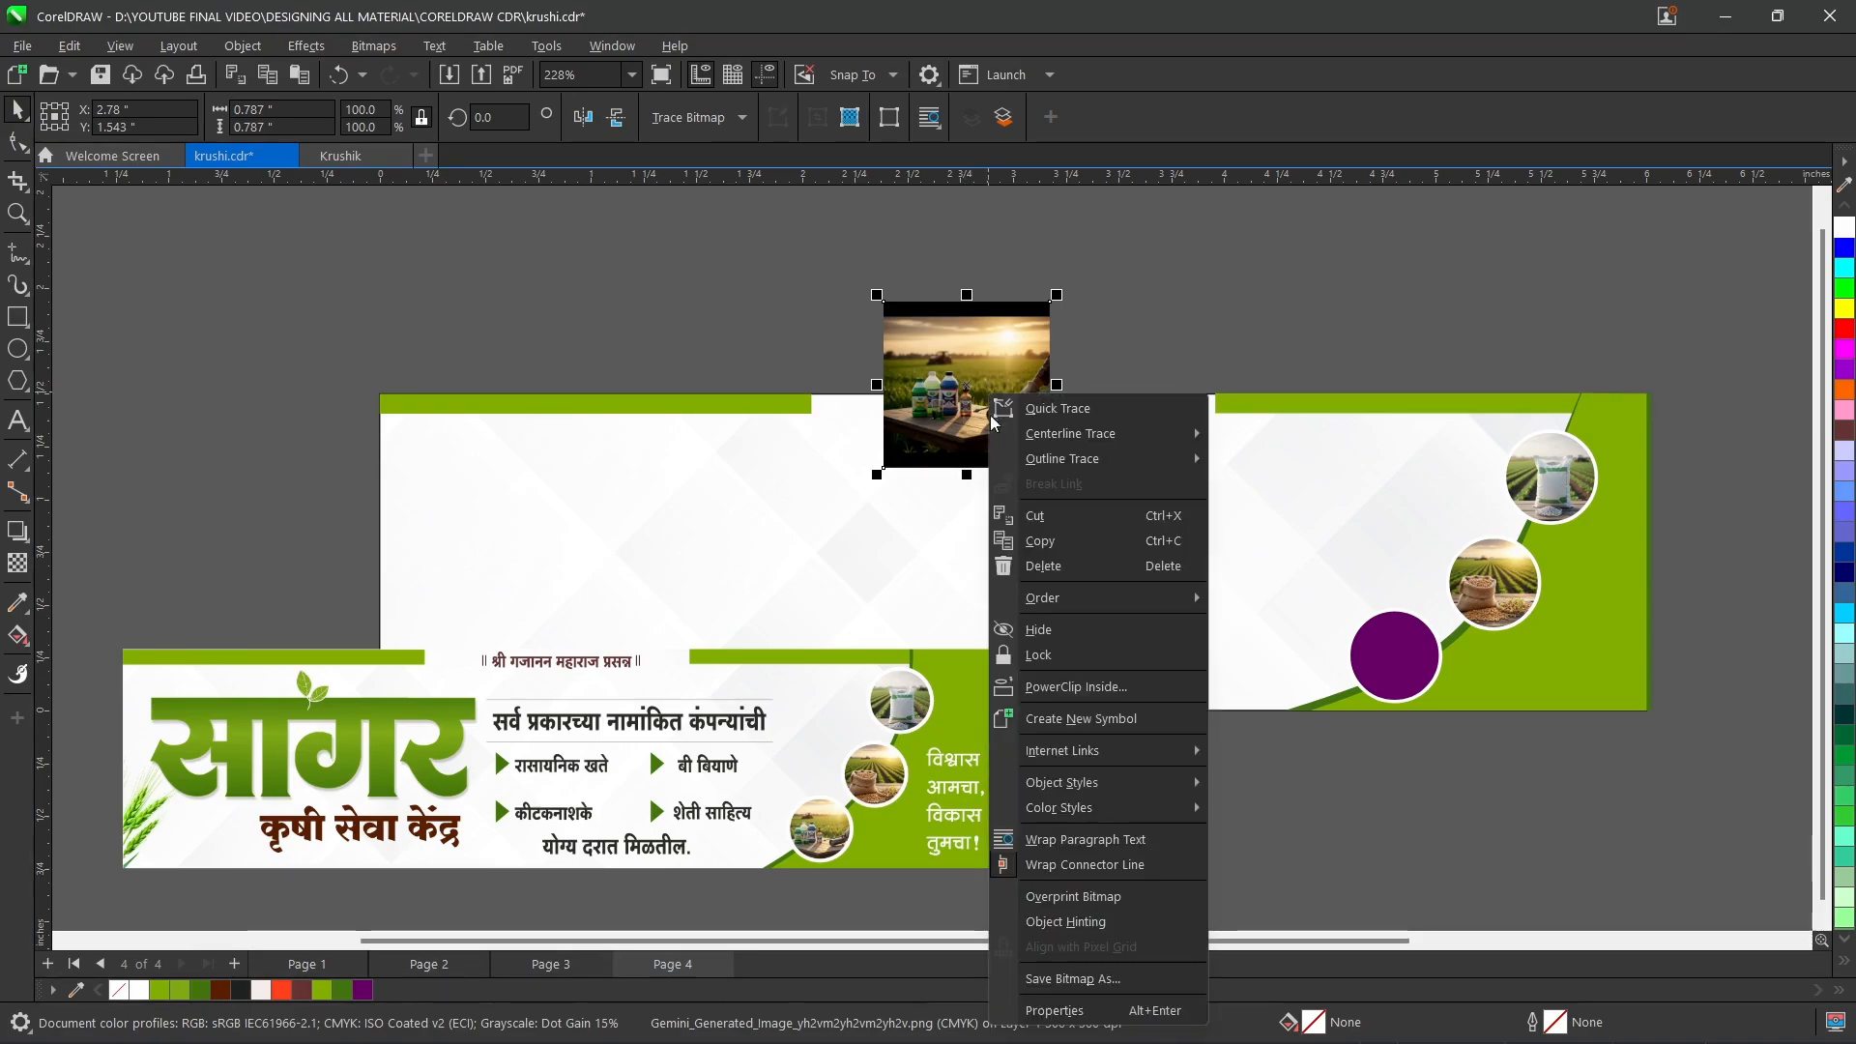
{"action": "left_click", "coordinate": [1057, 692]}
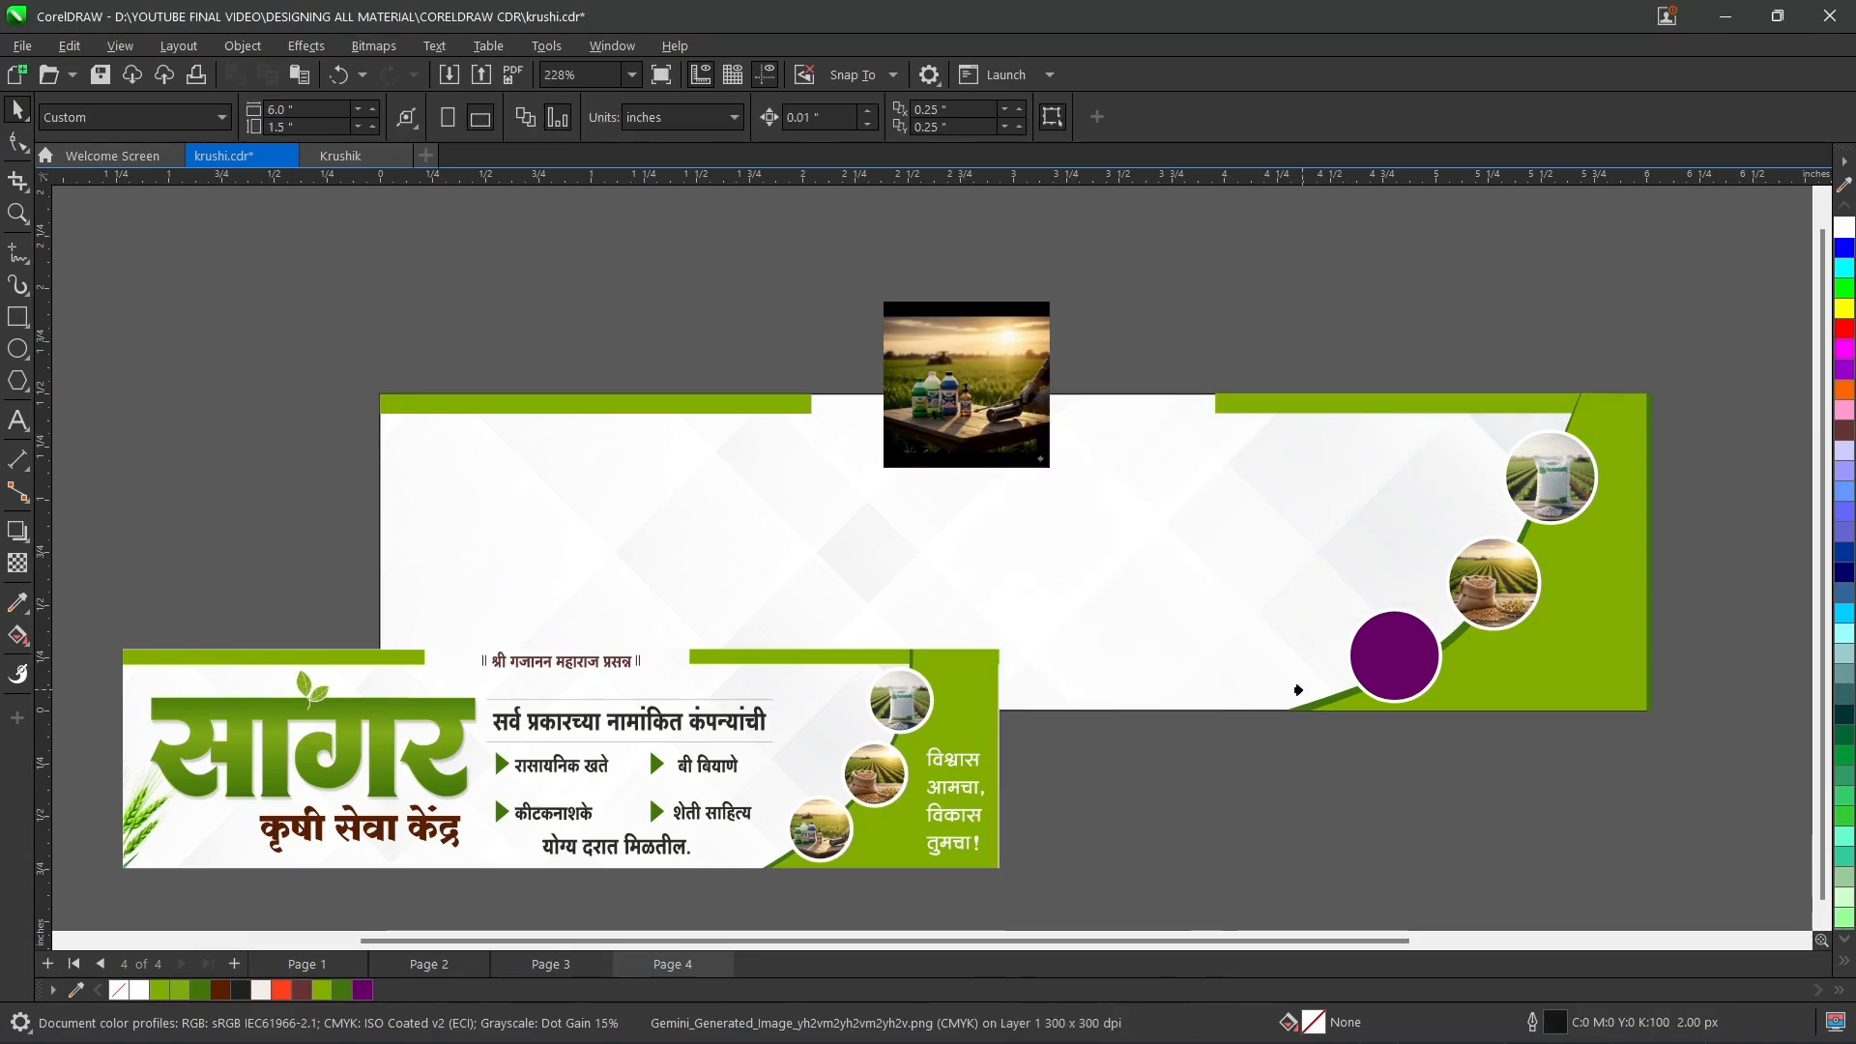
{"action": "left_click", "coordinate": [1380, 663]}
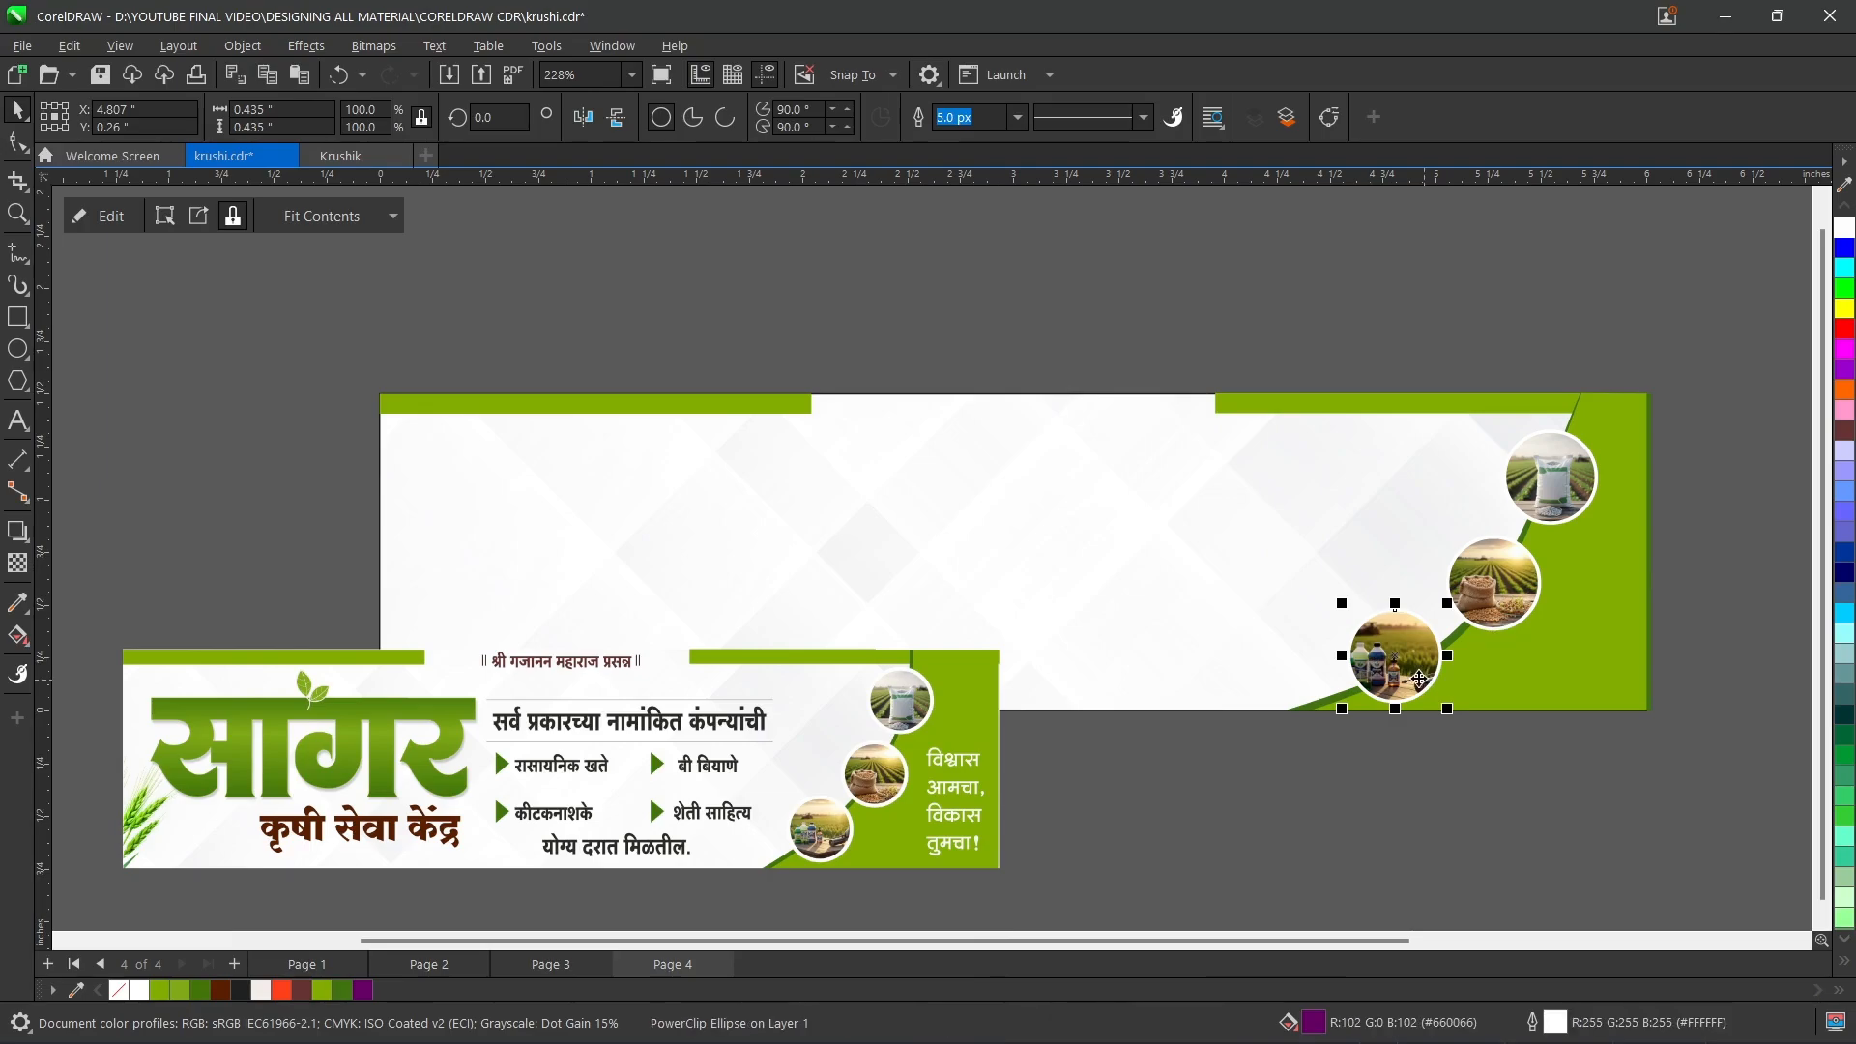
{"action": "left_click", "coordinate": [367, 216]}
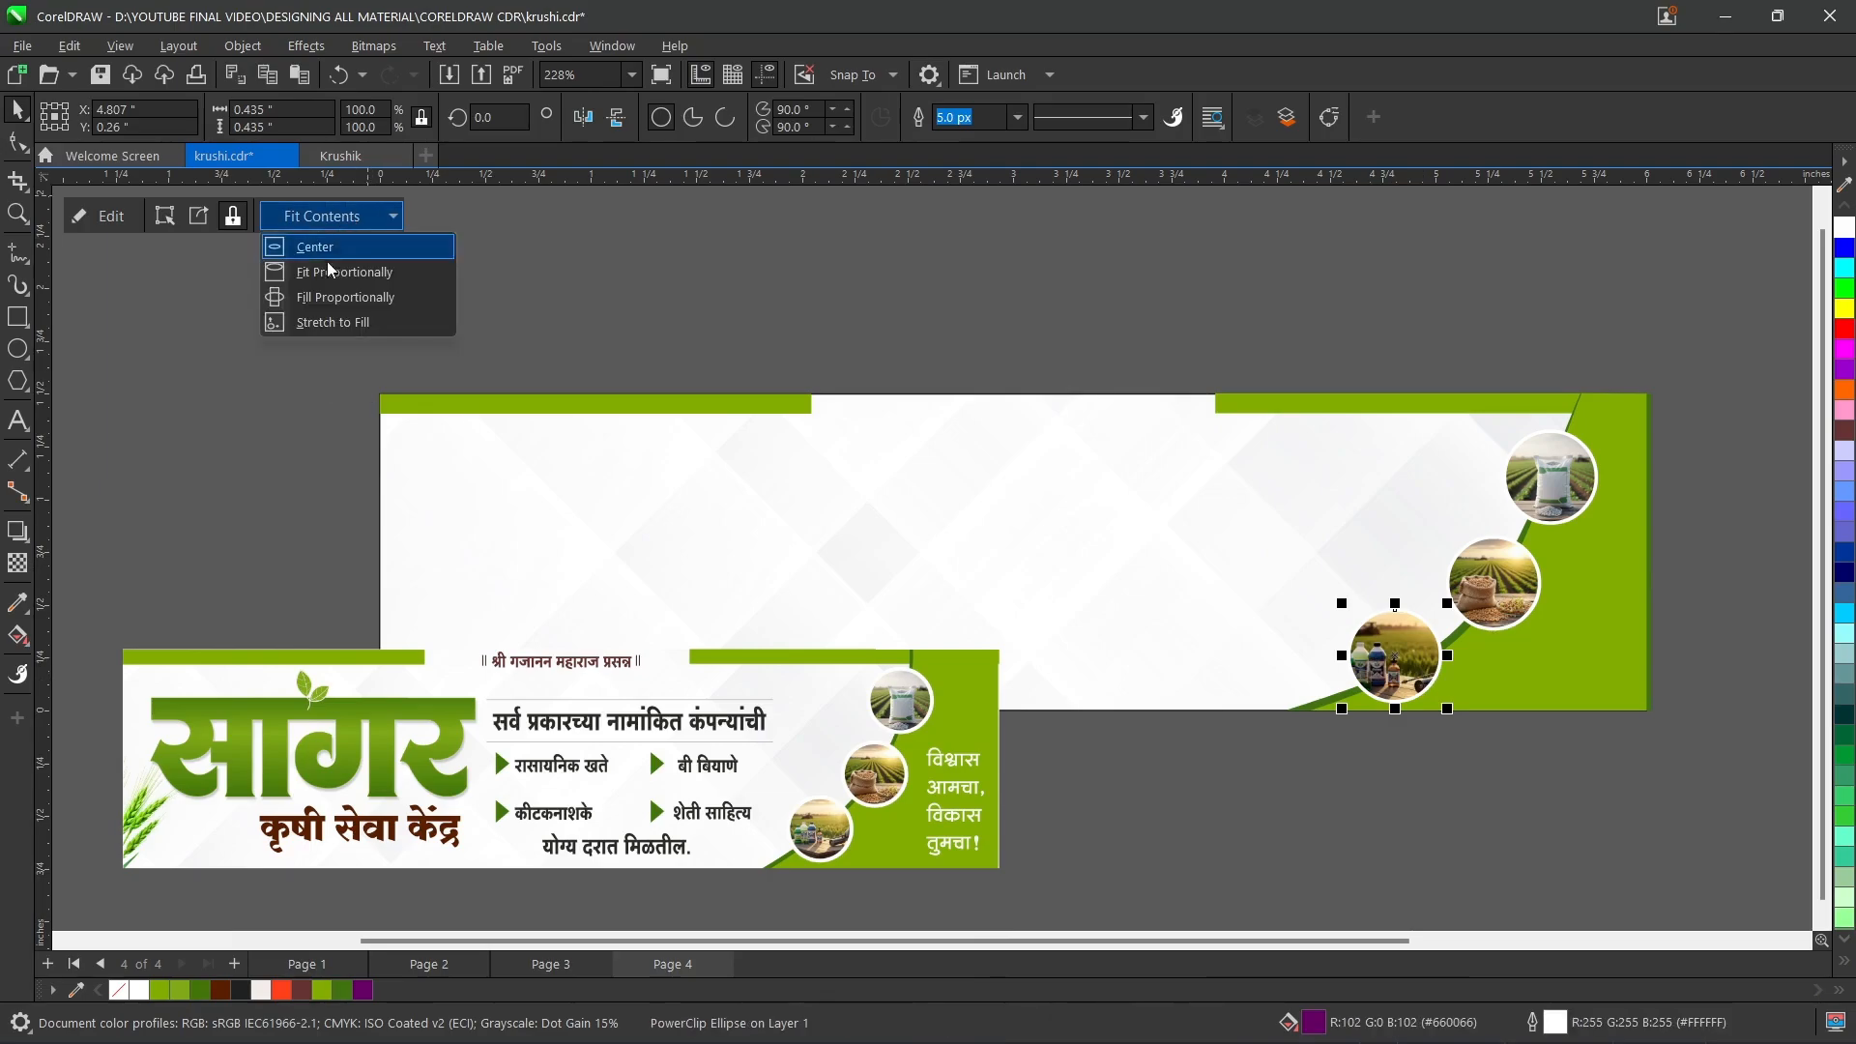
{"action": "left_click", "coordinate": [330, 299]}
{"action": "left_click", "coordinate": [793, 283]}
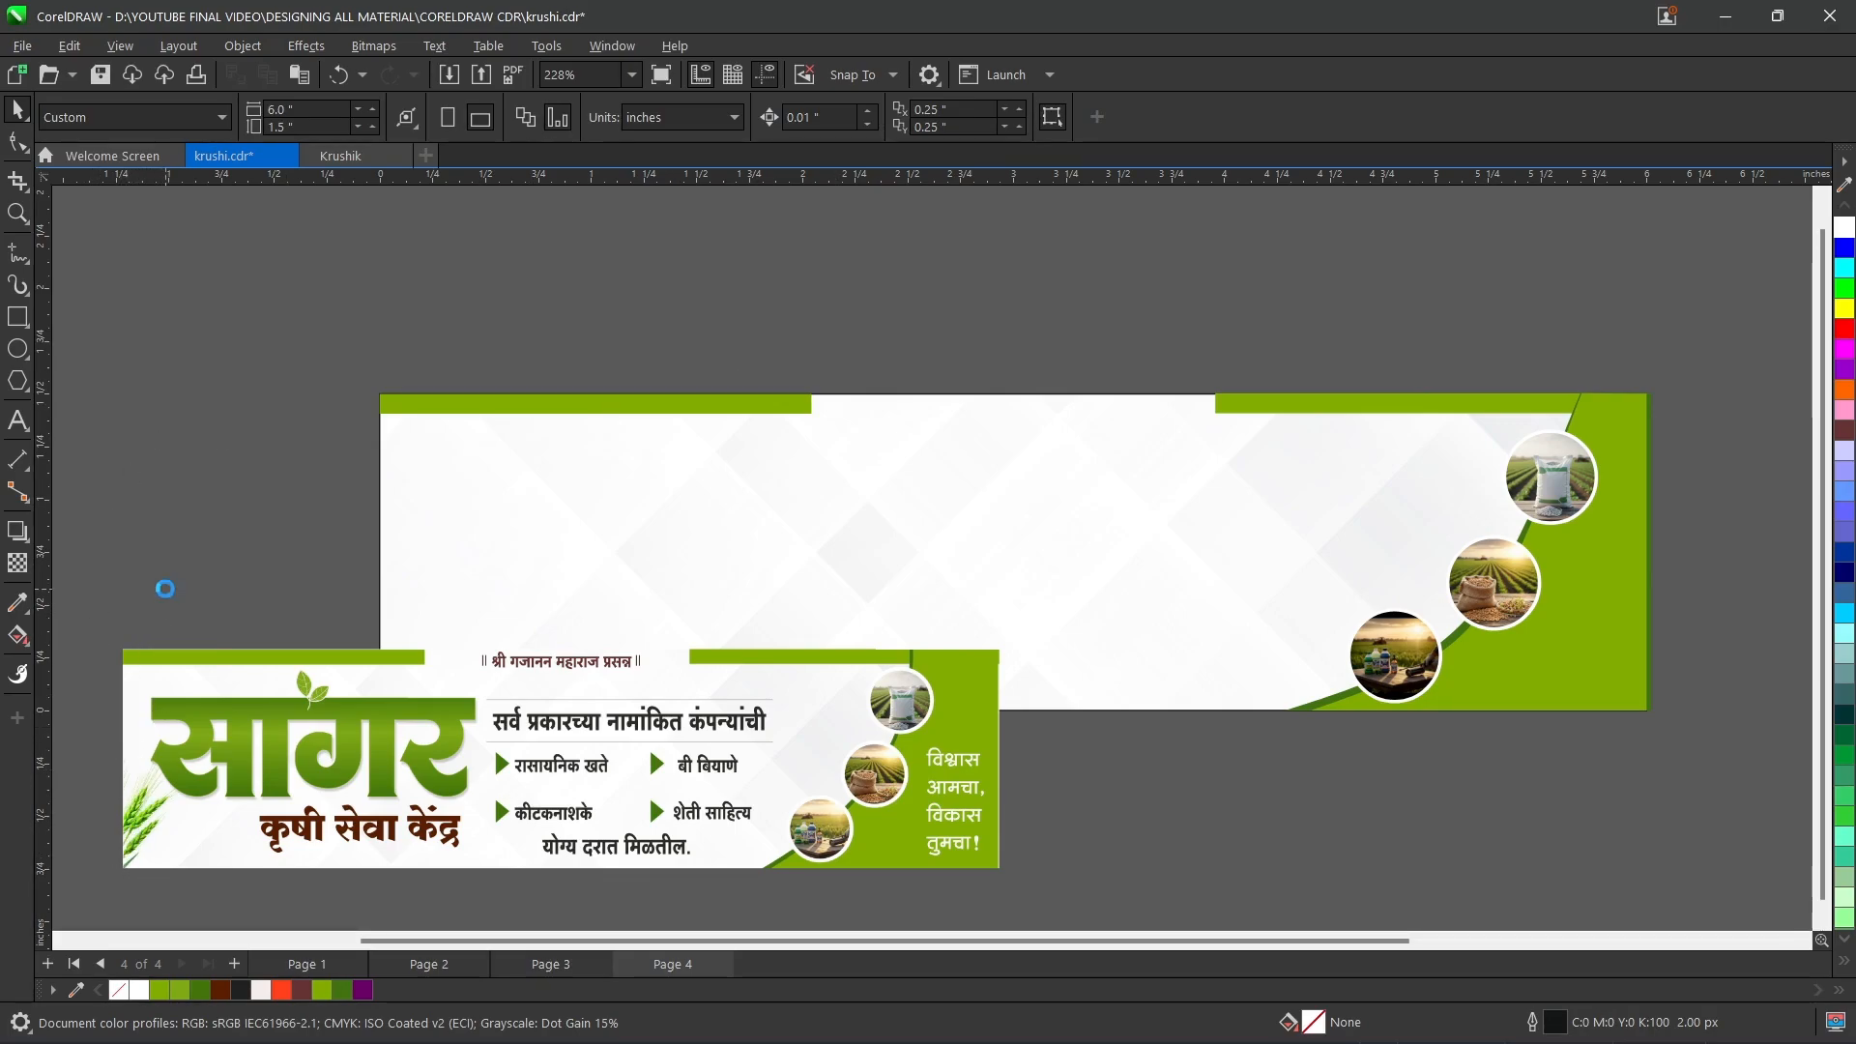
- Import the GRASS picture and place it about 0.81 by 1.35 in beside the banner's left edge
{"action": "key", "text": "ctrl+i"}
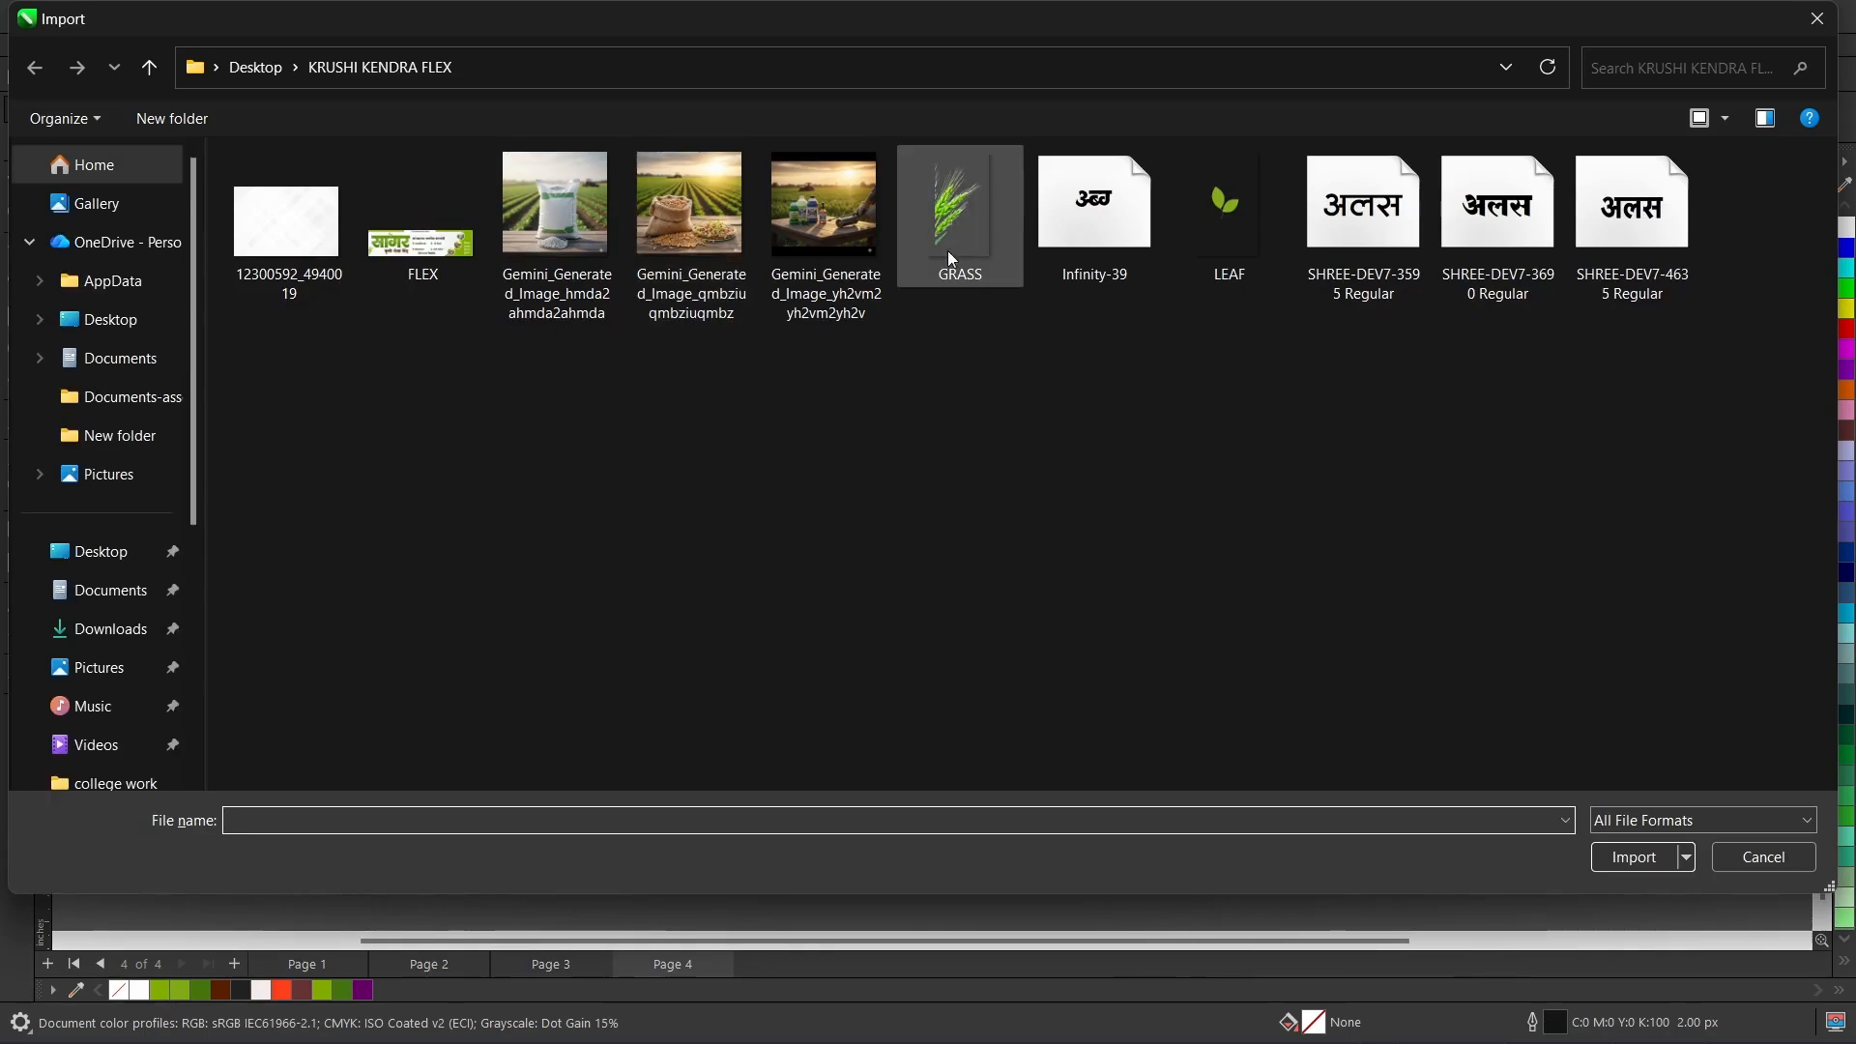
{"action": "left_click", "coordinate": [979, 240]}
{"action": "double_click", "coordinate": [978, 234]}
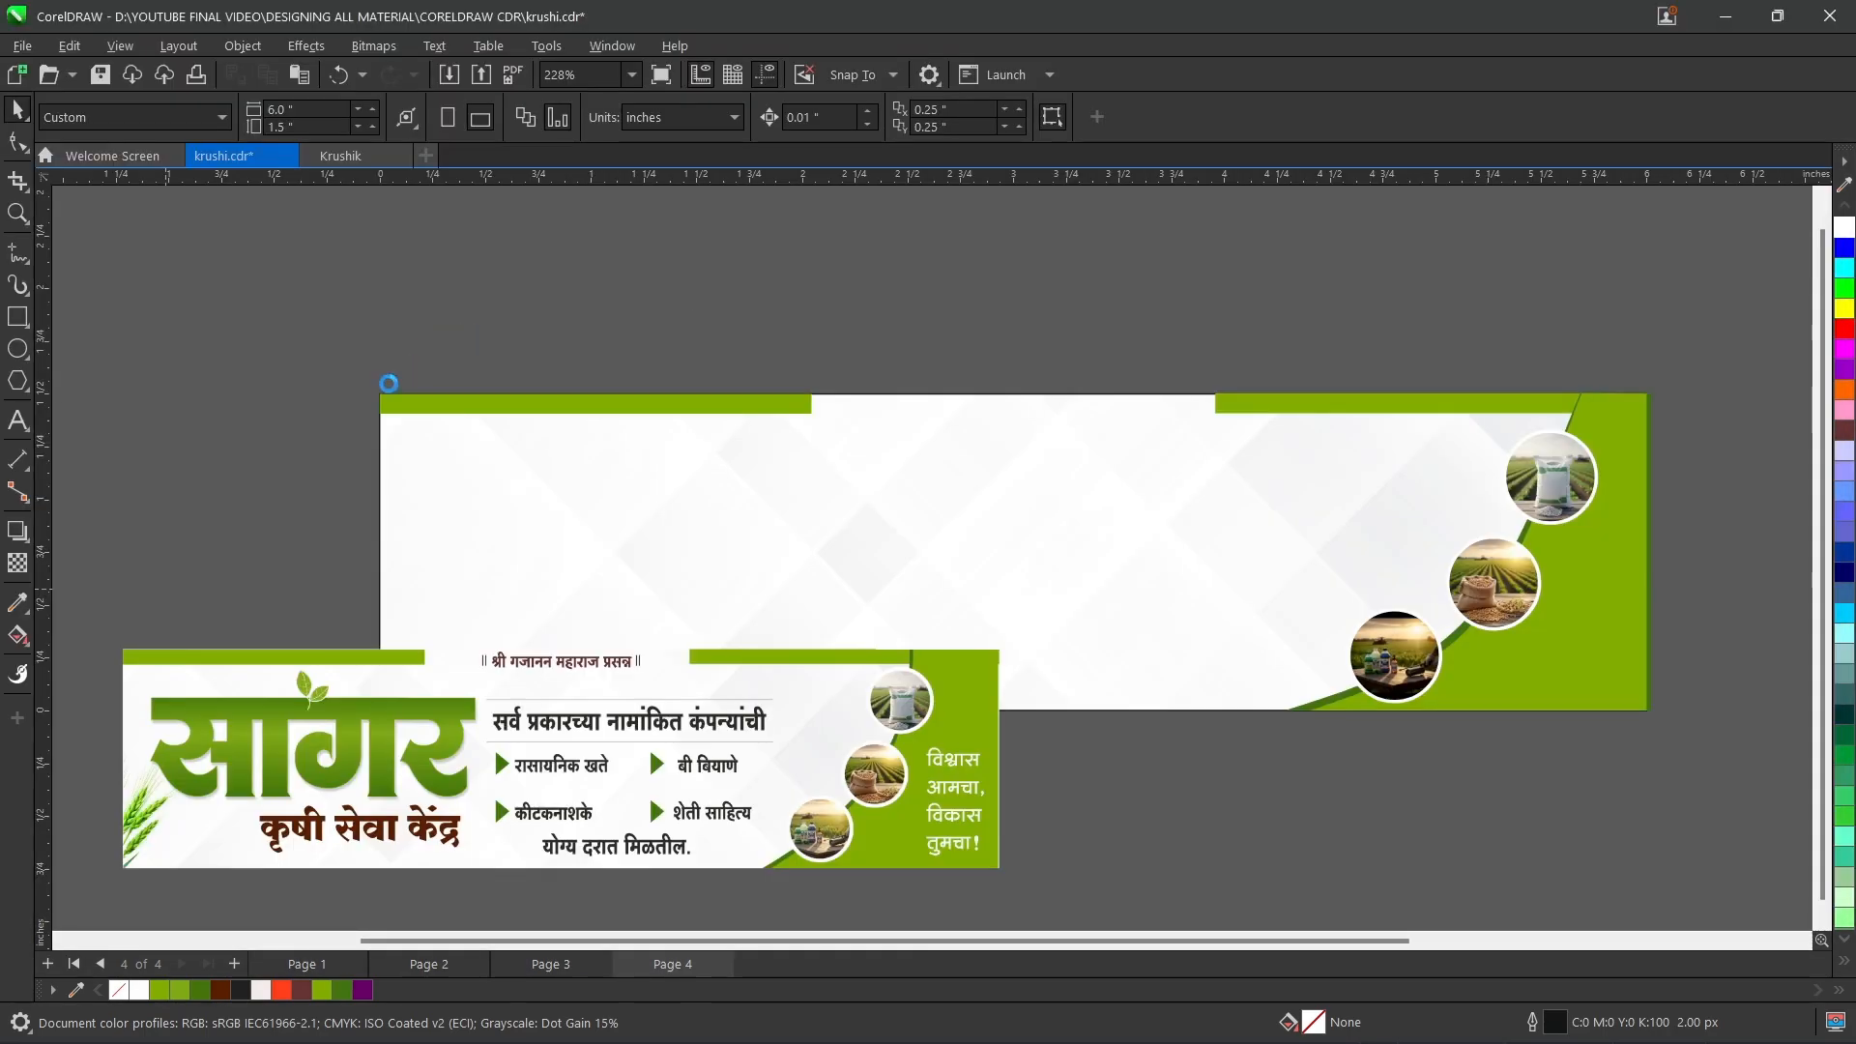
{"action": "left_click_drag", "start_coordinate": [247, 288], "coordinate": [520, 573]}
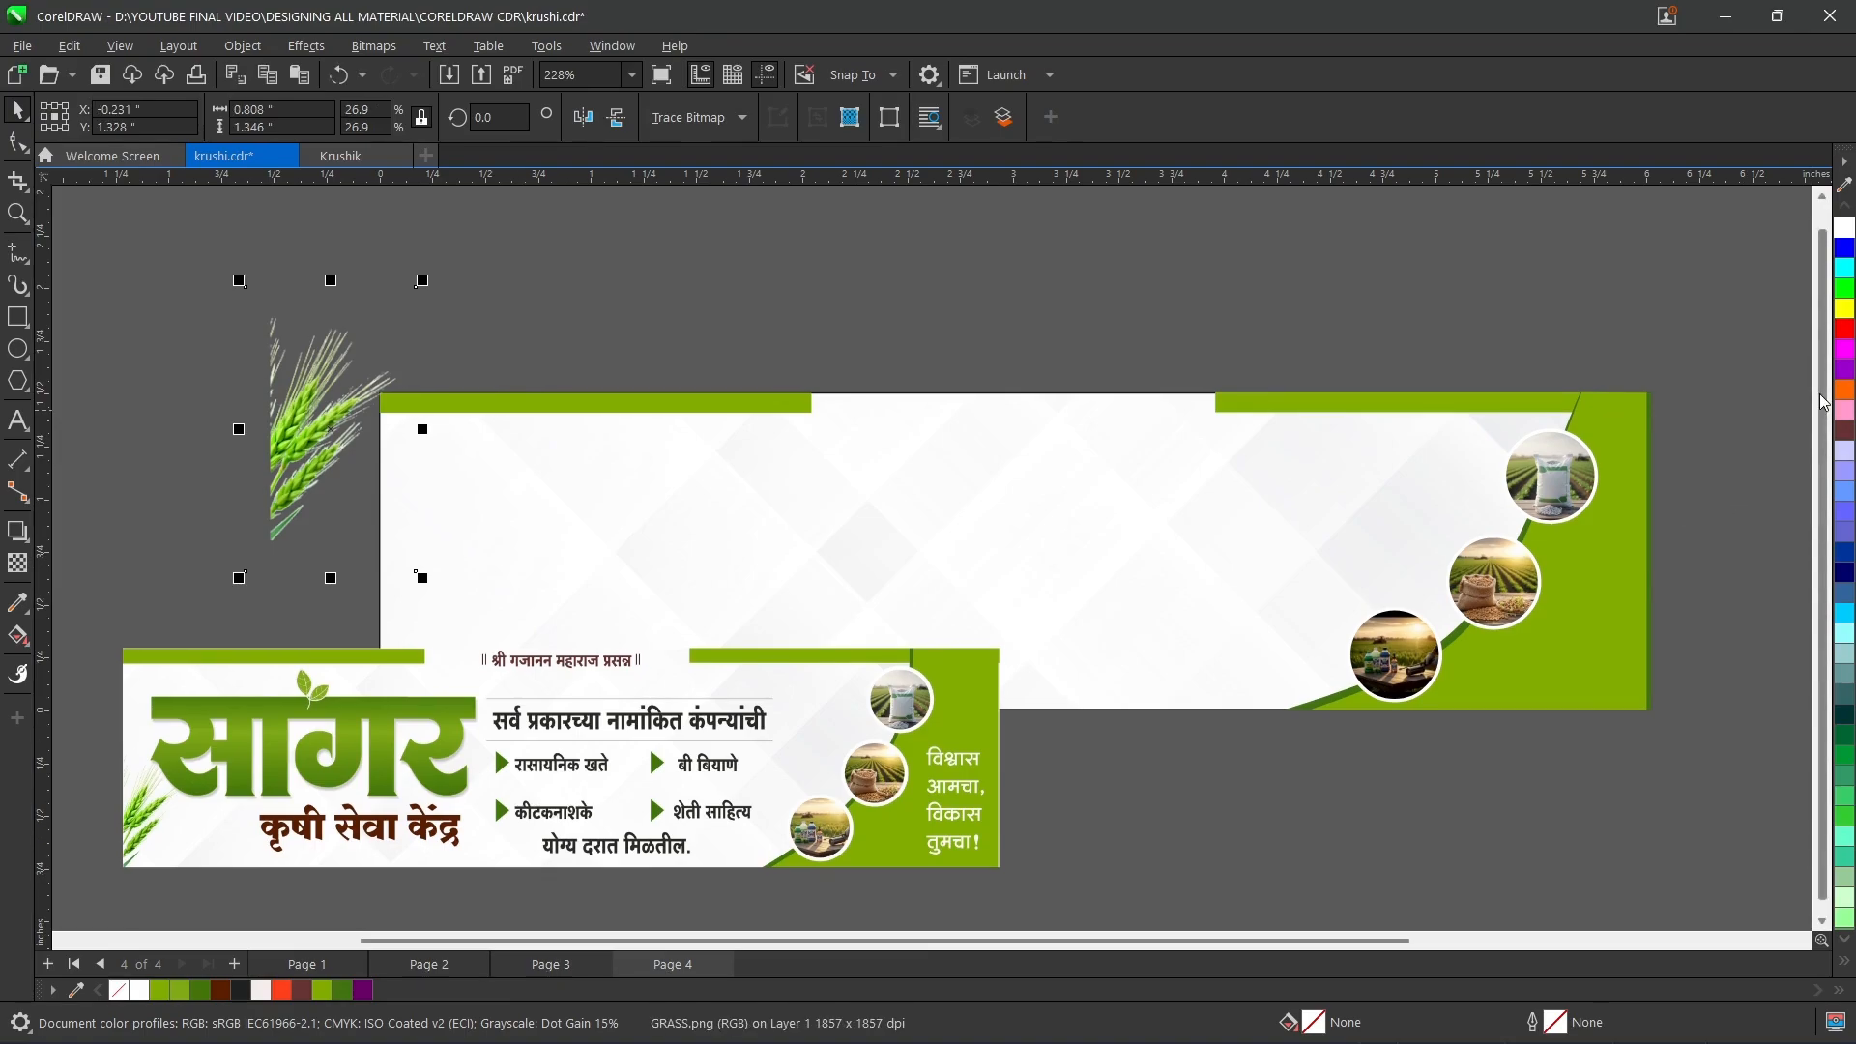
- Move the reference banner below the page and position the grass picture at the banner's lower-left corner
{"action": "scroll", "coordinate": [1823, 432], "scroll_direction": "down", "scroll_amount": 1}
{"action": "left_click_drag", "start_coordinate": [500, 739], "coordinate": [765, 831]}
{"action": "left_click_drag", "start_coordinate": [289, 415], "coordinate": [426, 592]}
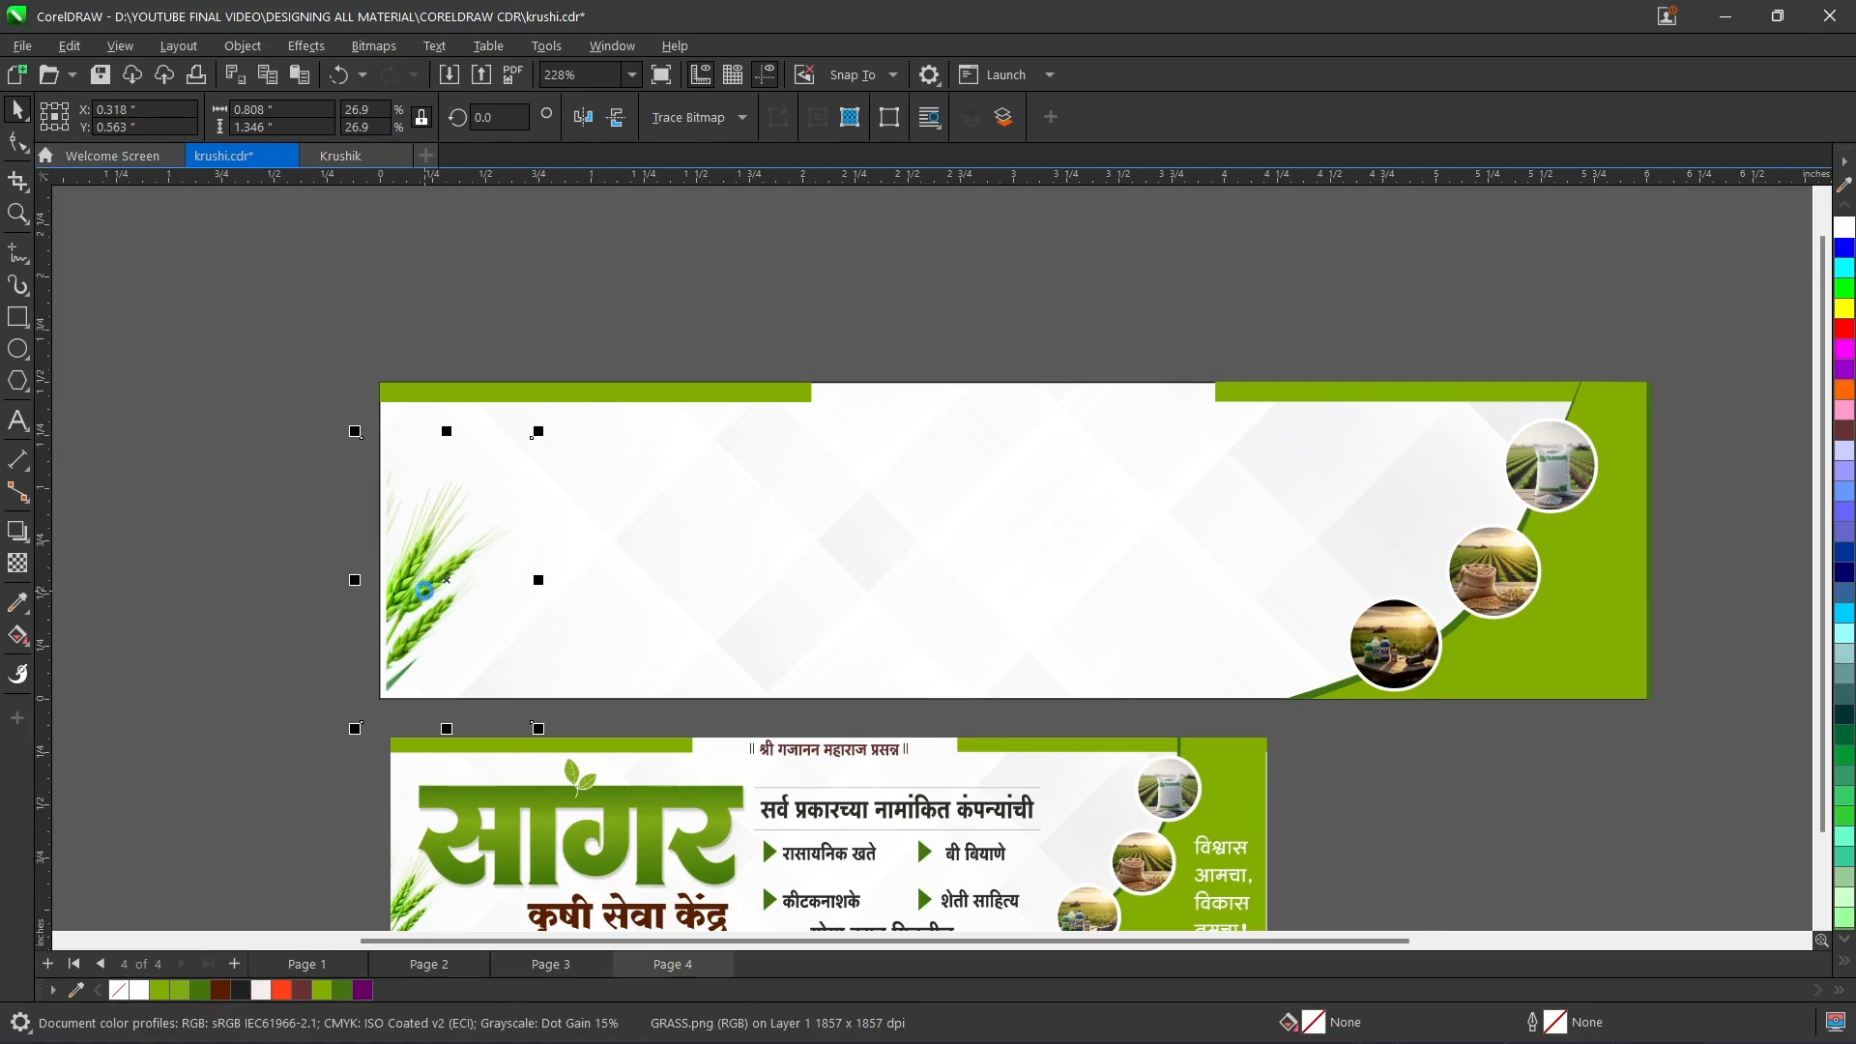
{"action": "key", "text": "Left"}
{"action": "key", "text": "Left"}
{"action": "key", "text": "Left"}
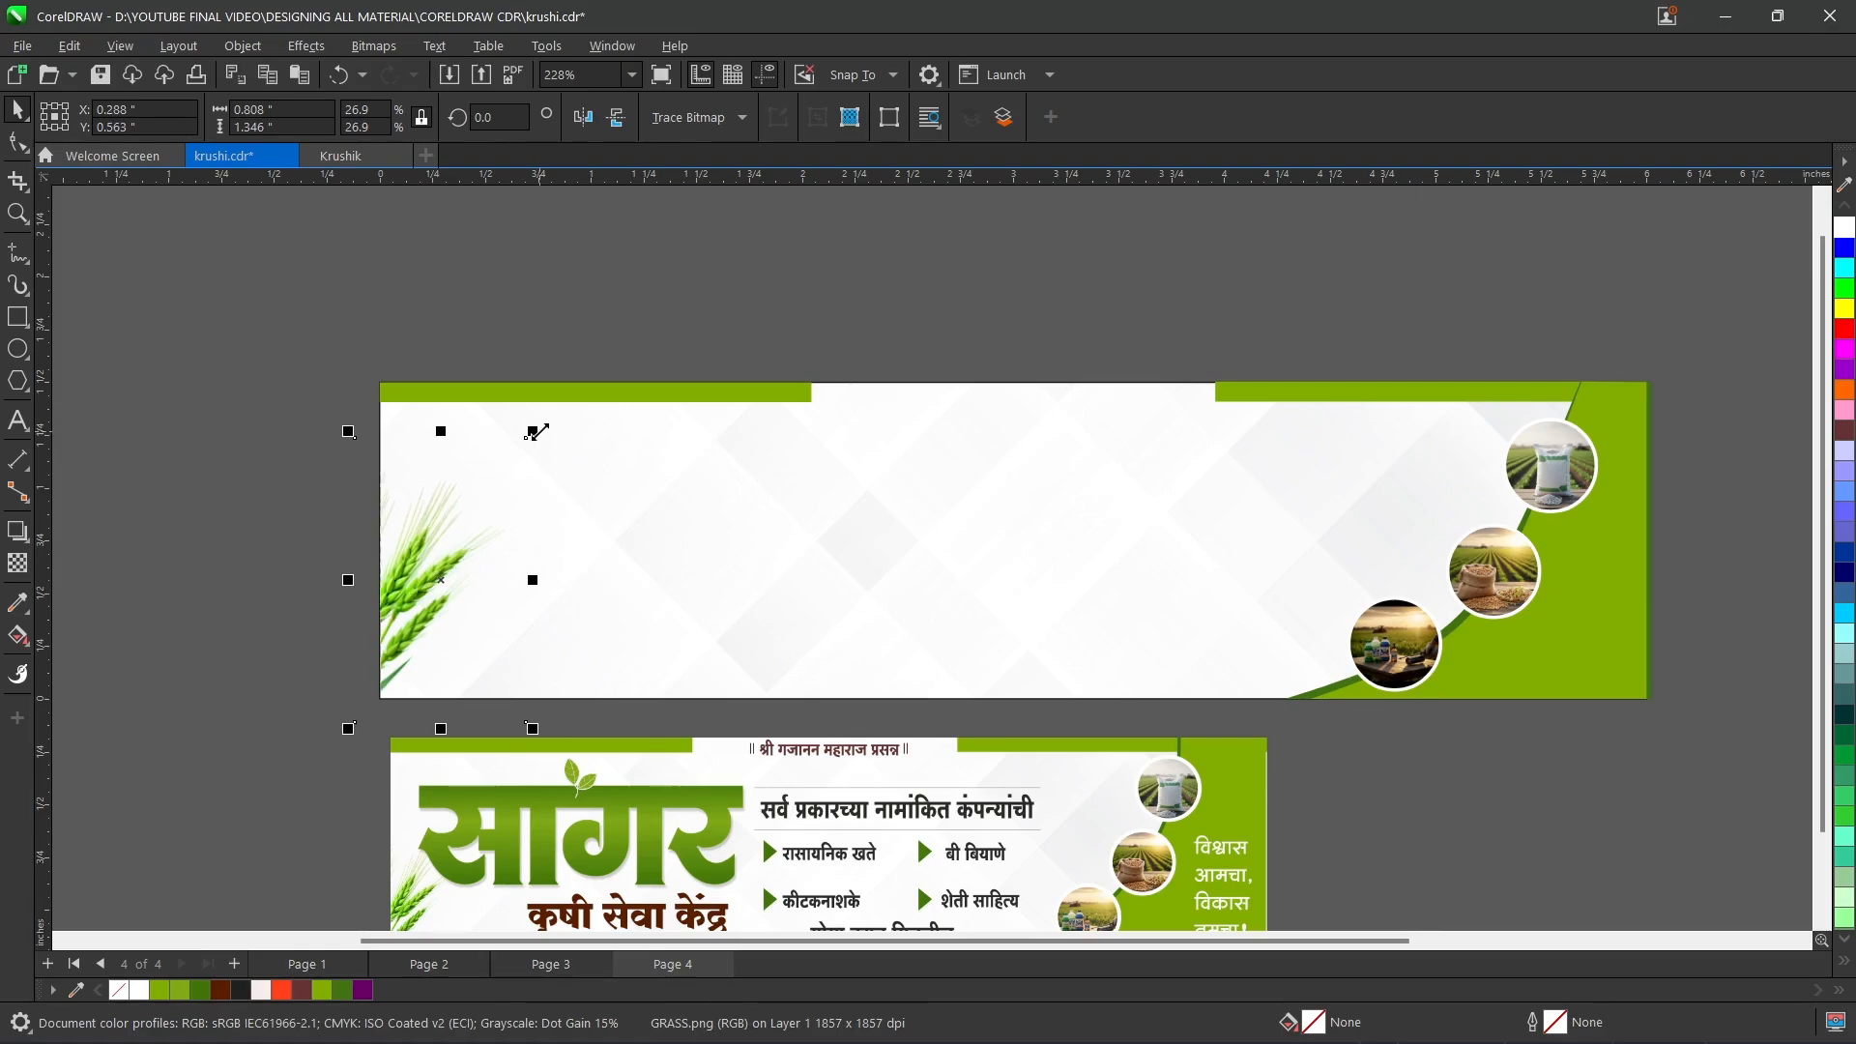
- Shrink the grass picture to about 0.67 by 1.11 in and align its stems with the banner's left edge
{"action": "left_click_drag", "start_coordinate": [532, 431], "coordinate": [513, 443]}
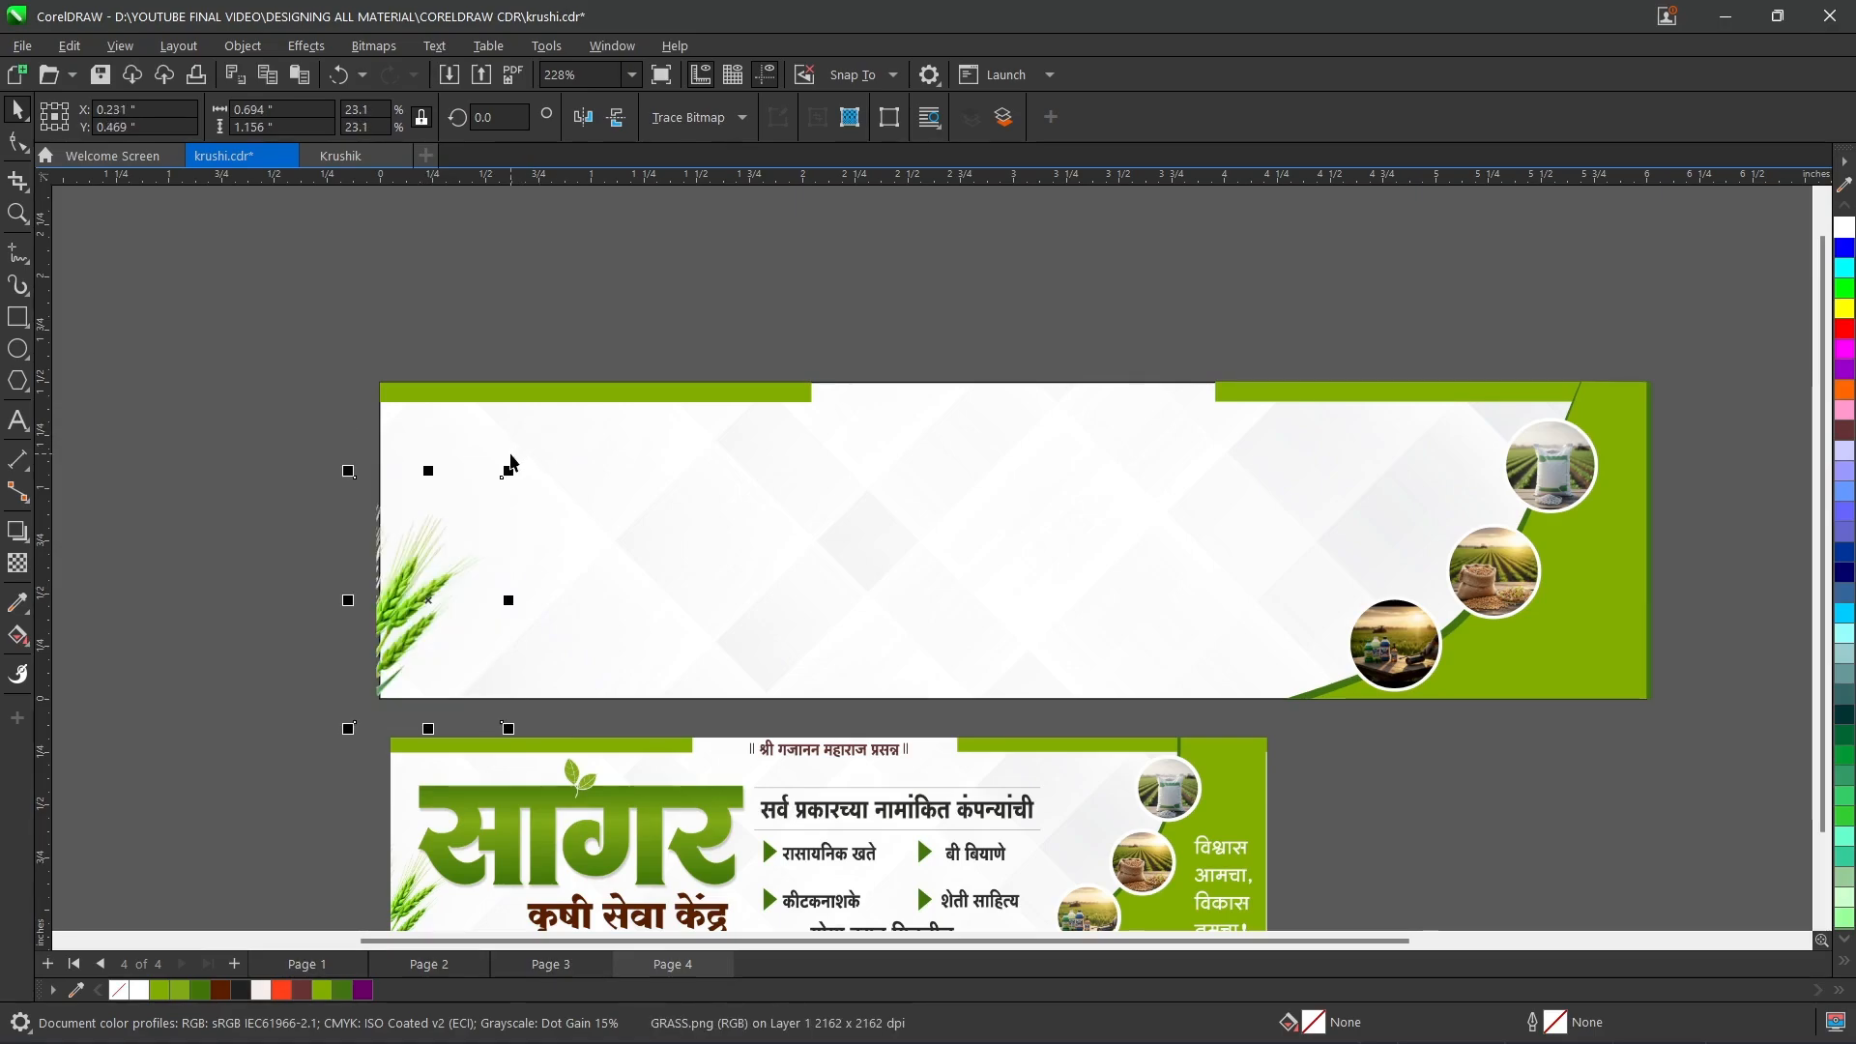
{"action": "key", "text": "Right"}
{"action": "key", "text": "Right"}
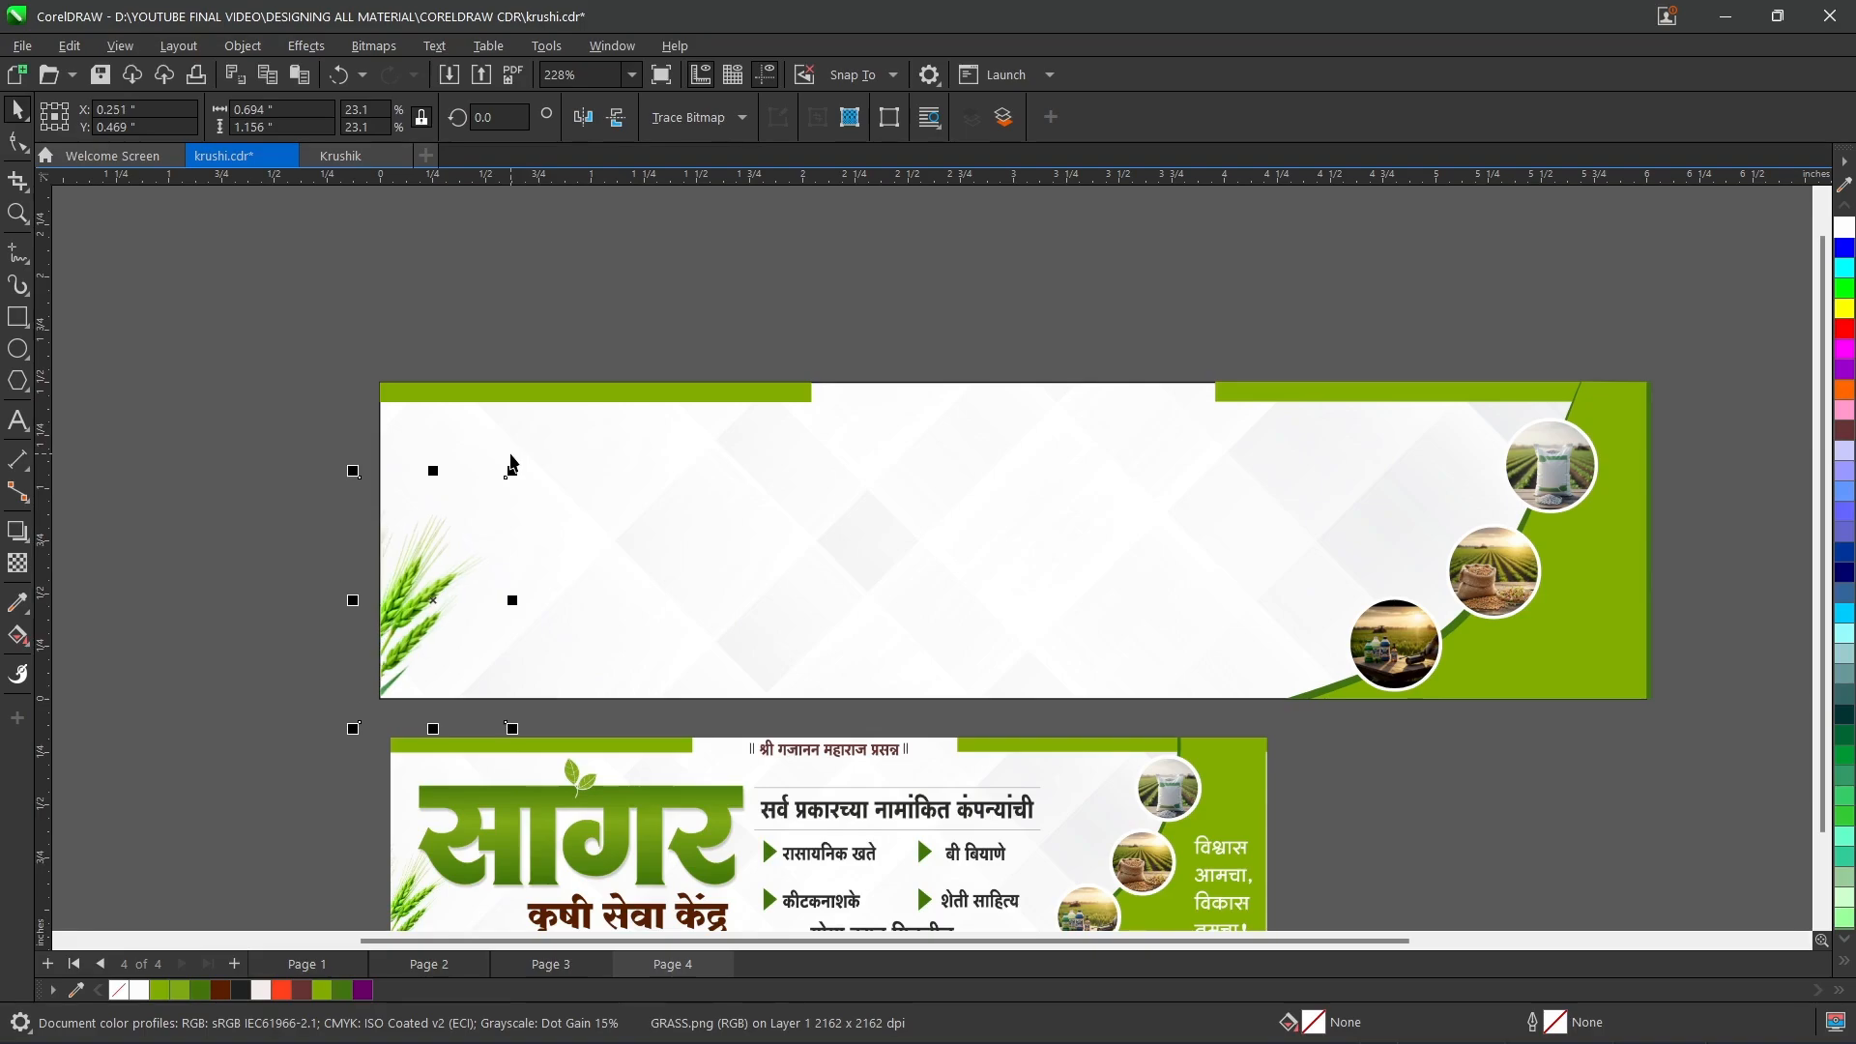
{"action": "left_click_drag", "start_coordinate": [511, 469], "coordinate": [505, 480]}
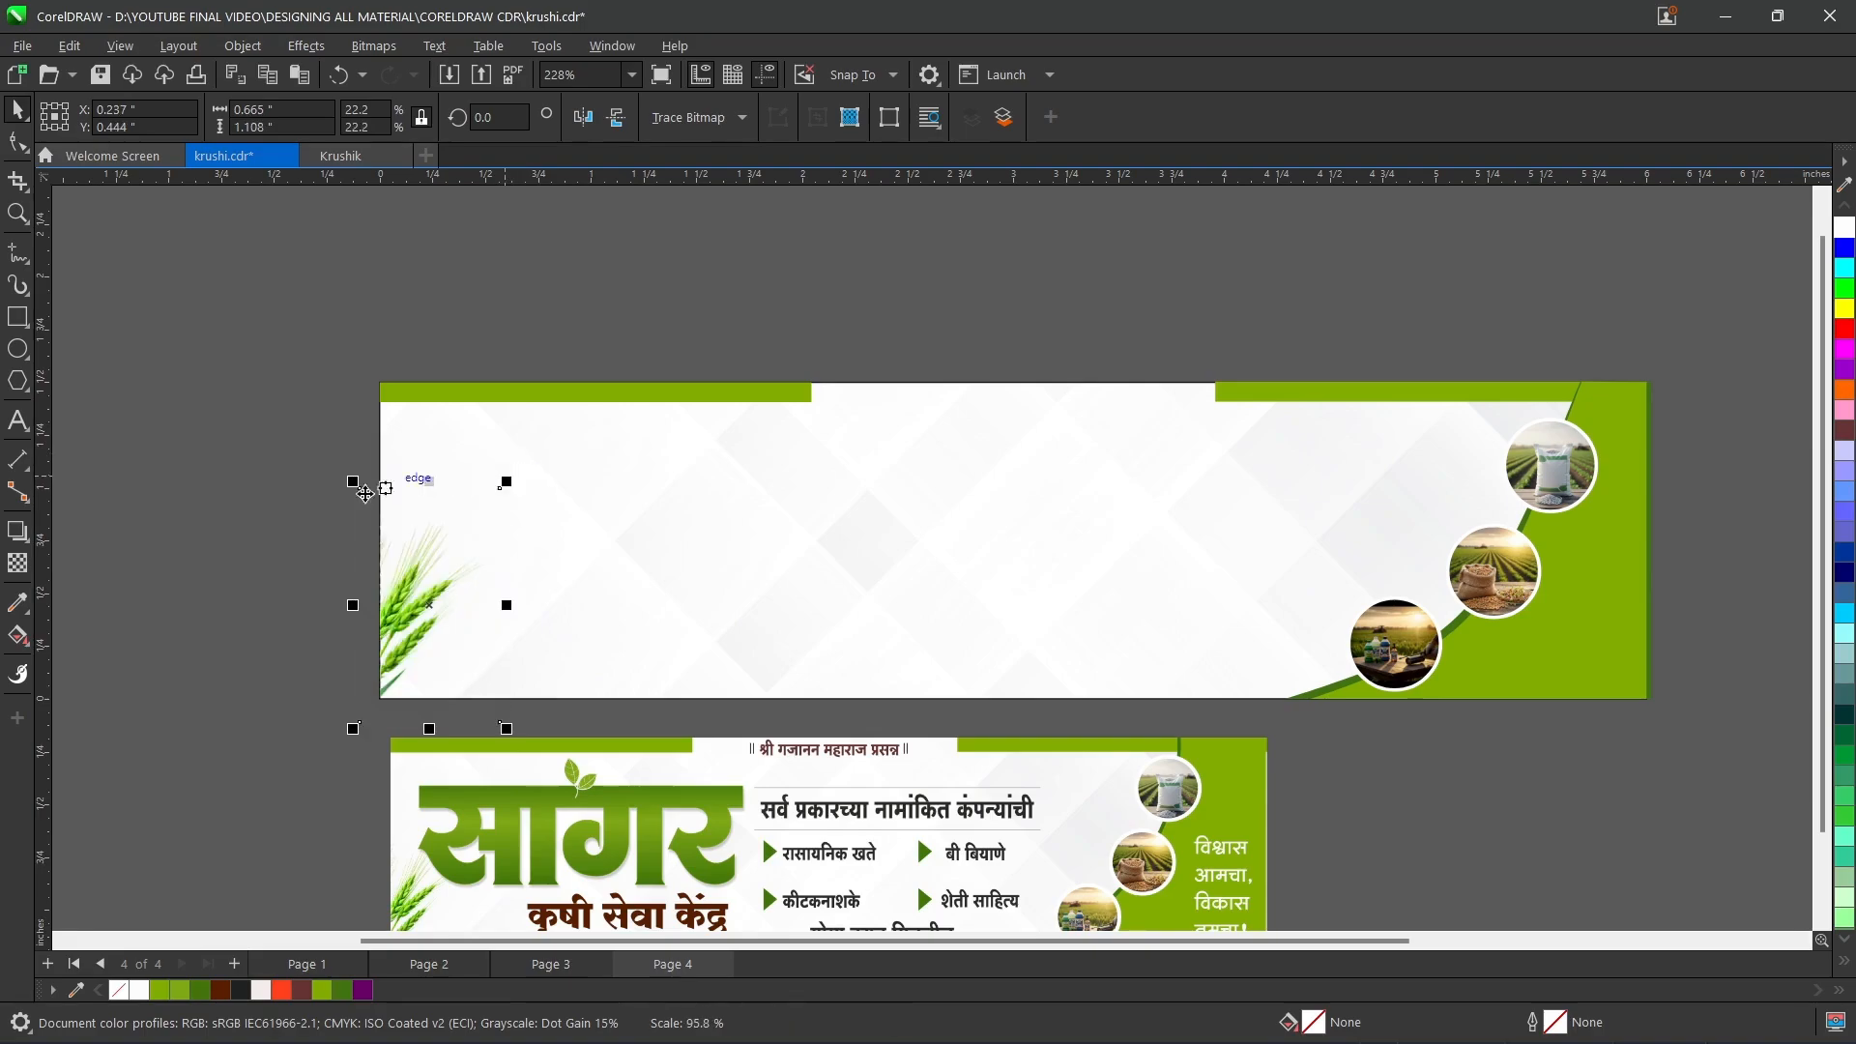
{"action": "left_click", "coordinate": [321, 507]}
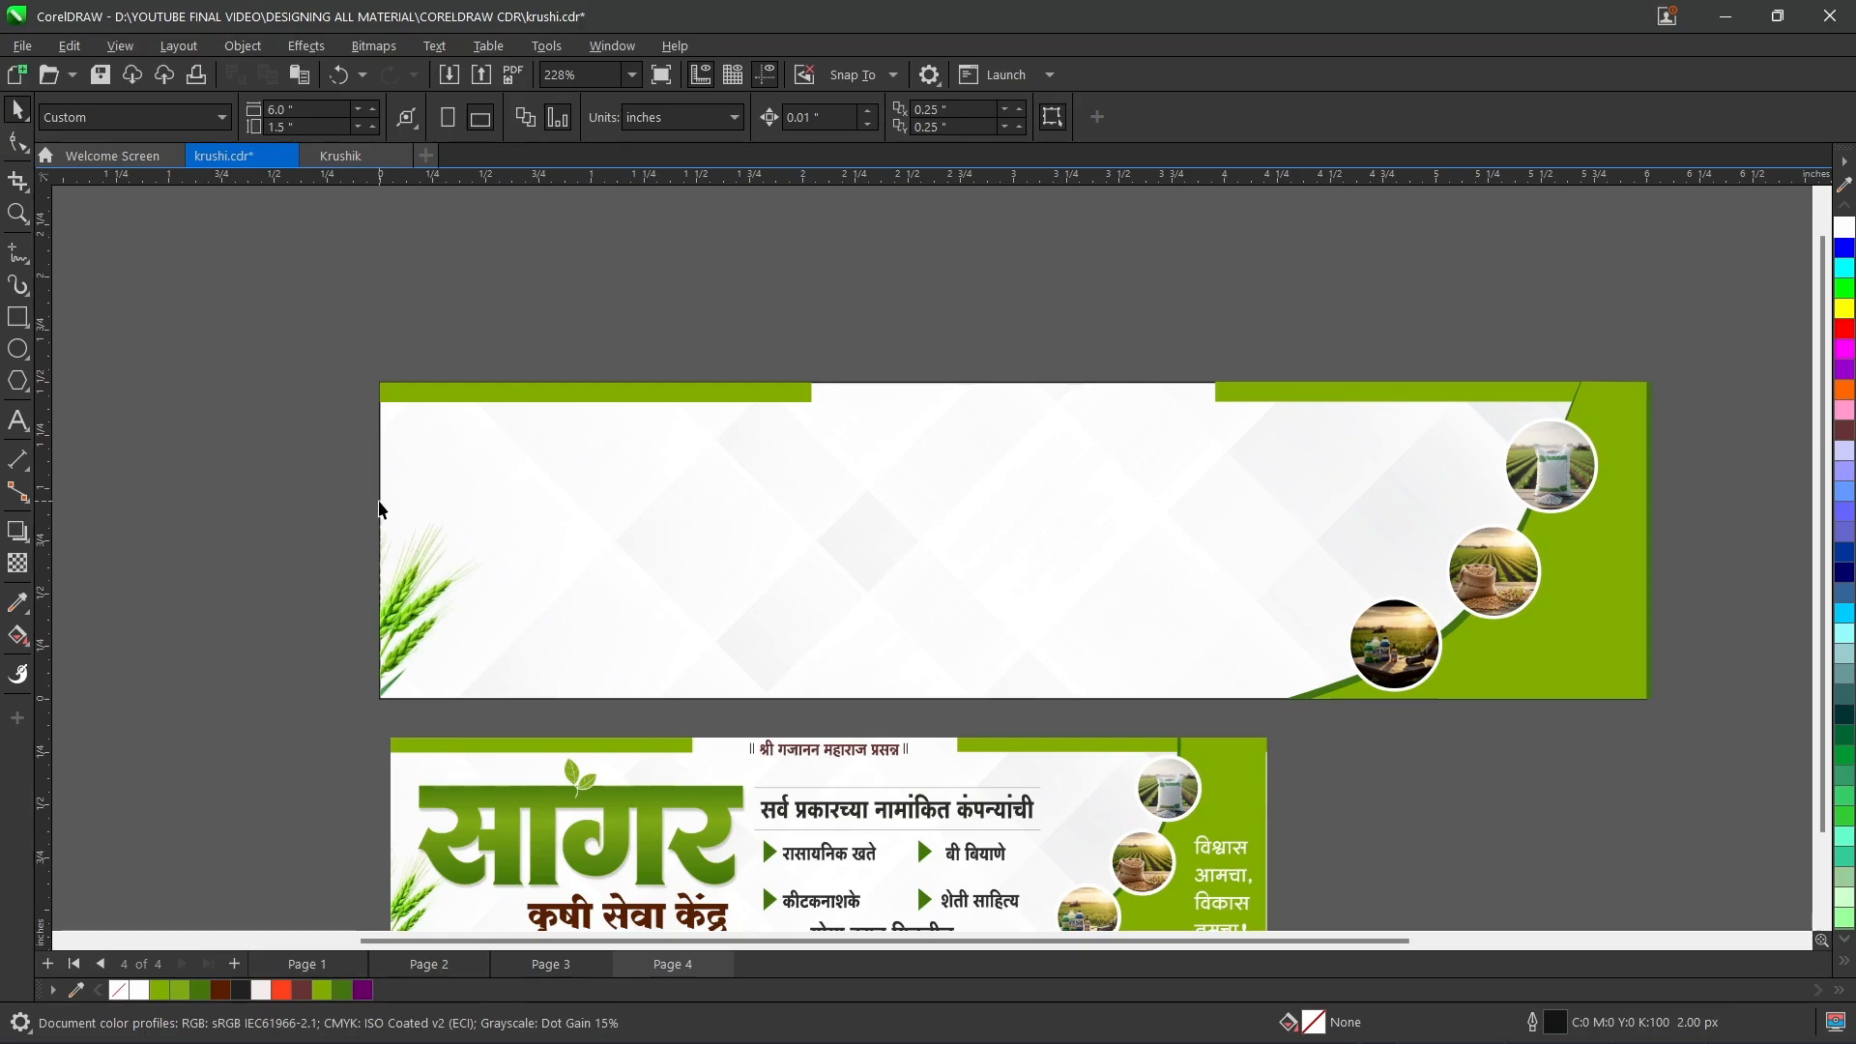
- Insert the first glyph of सागर from the Infinity-39 font on the banner and enlarge it to about 90 pt
{"action": "key", "text": "ctrl+F11"}
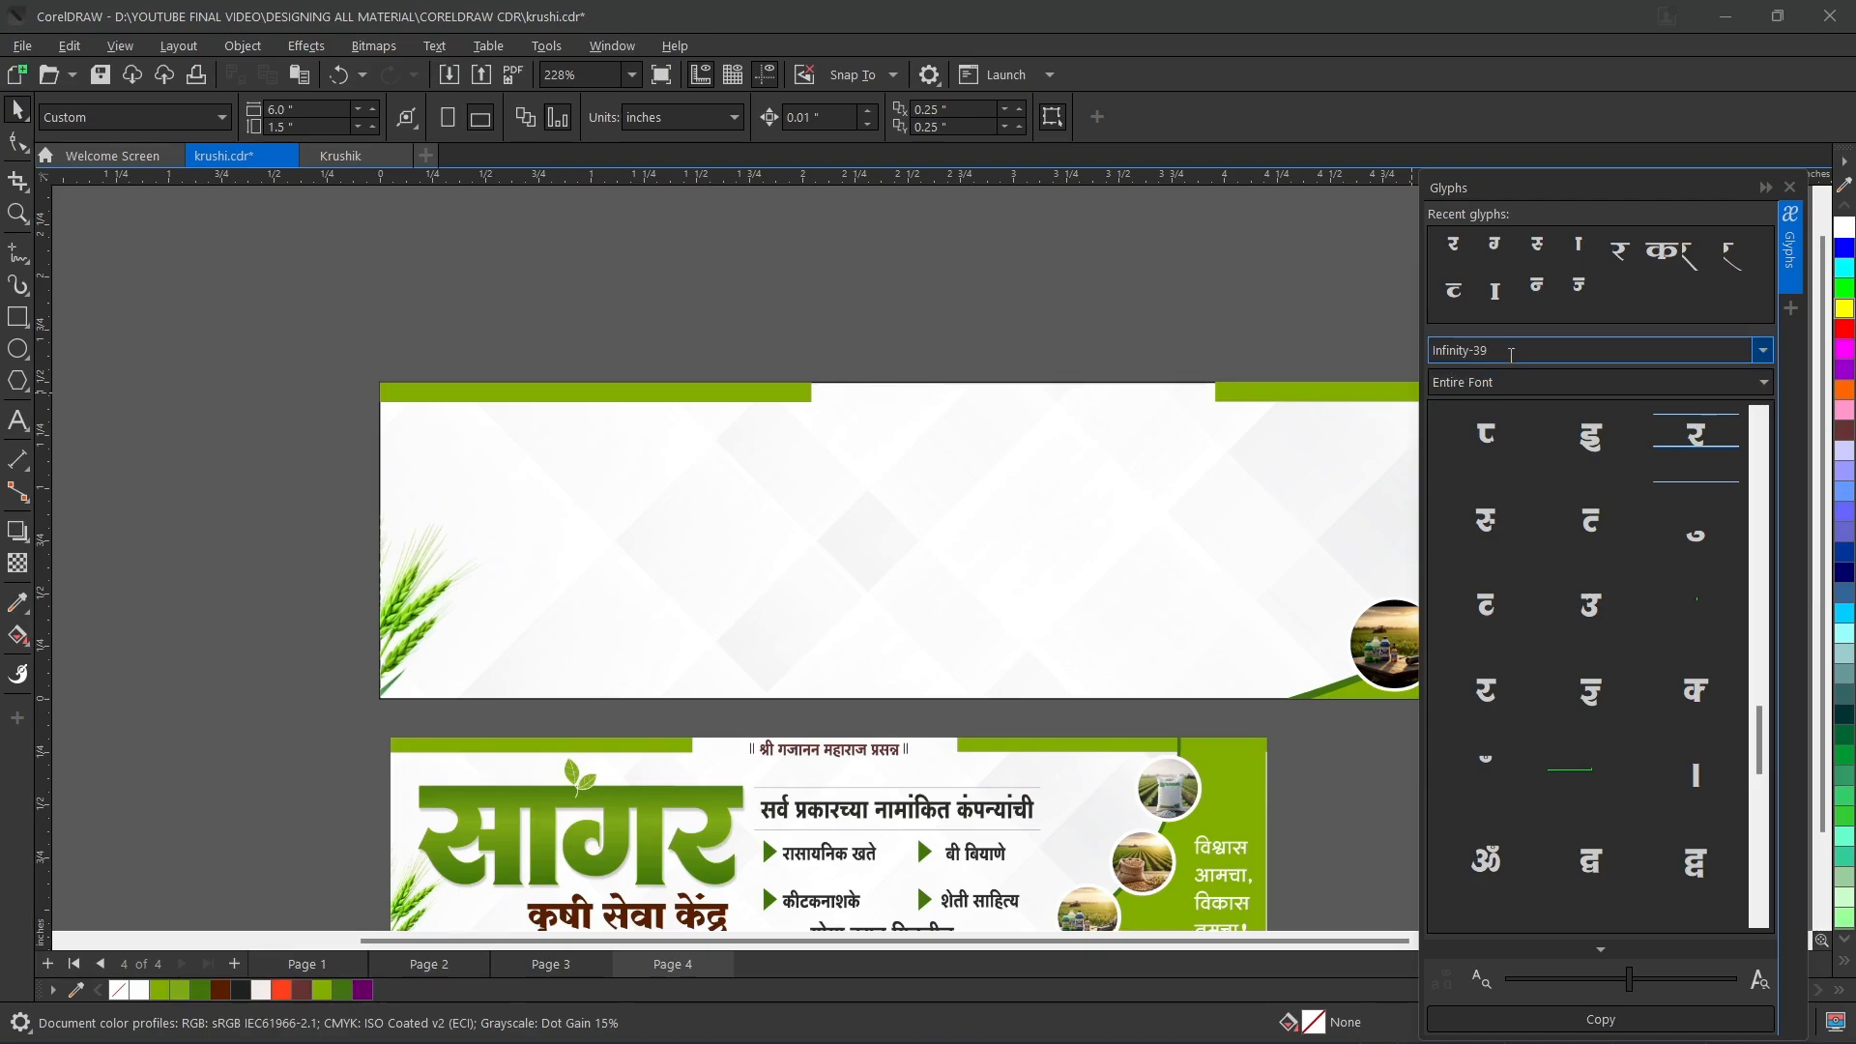
{"action": "scroll", "coordinate": [1514, 668], "scroll_direction": "down", "scroll_amount": 3}
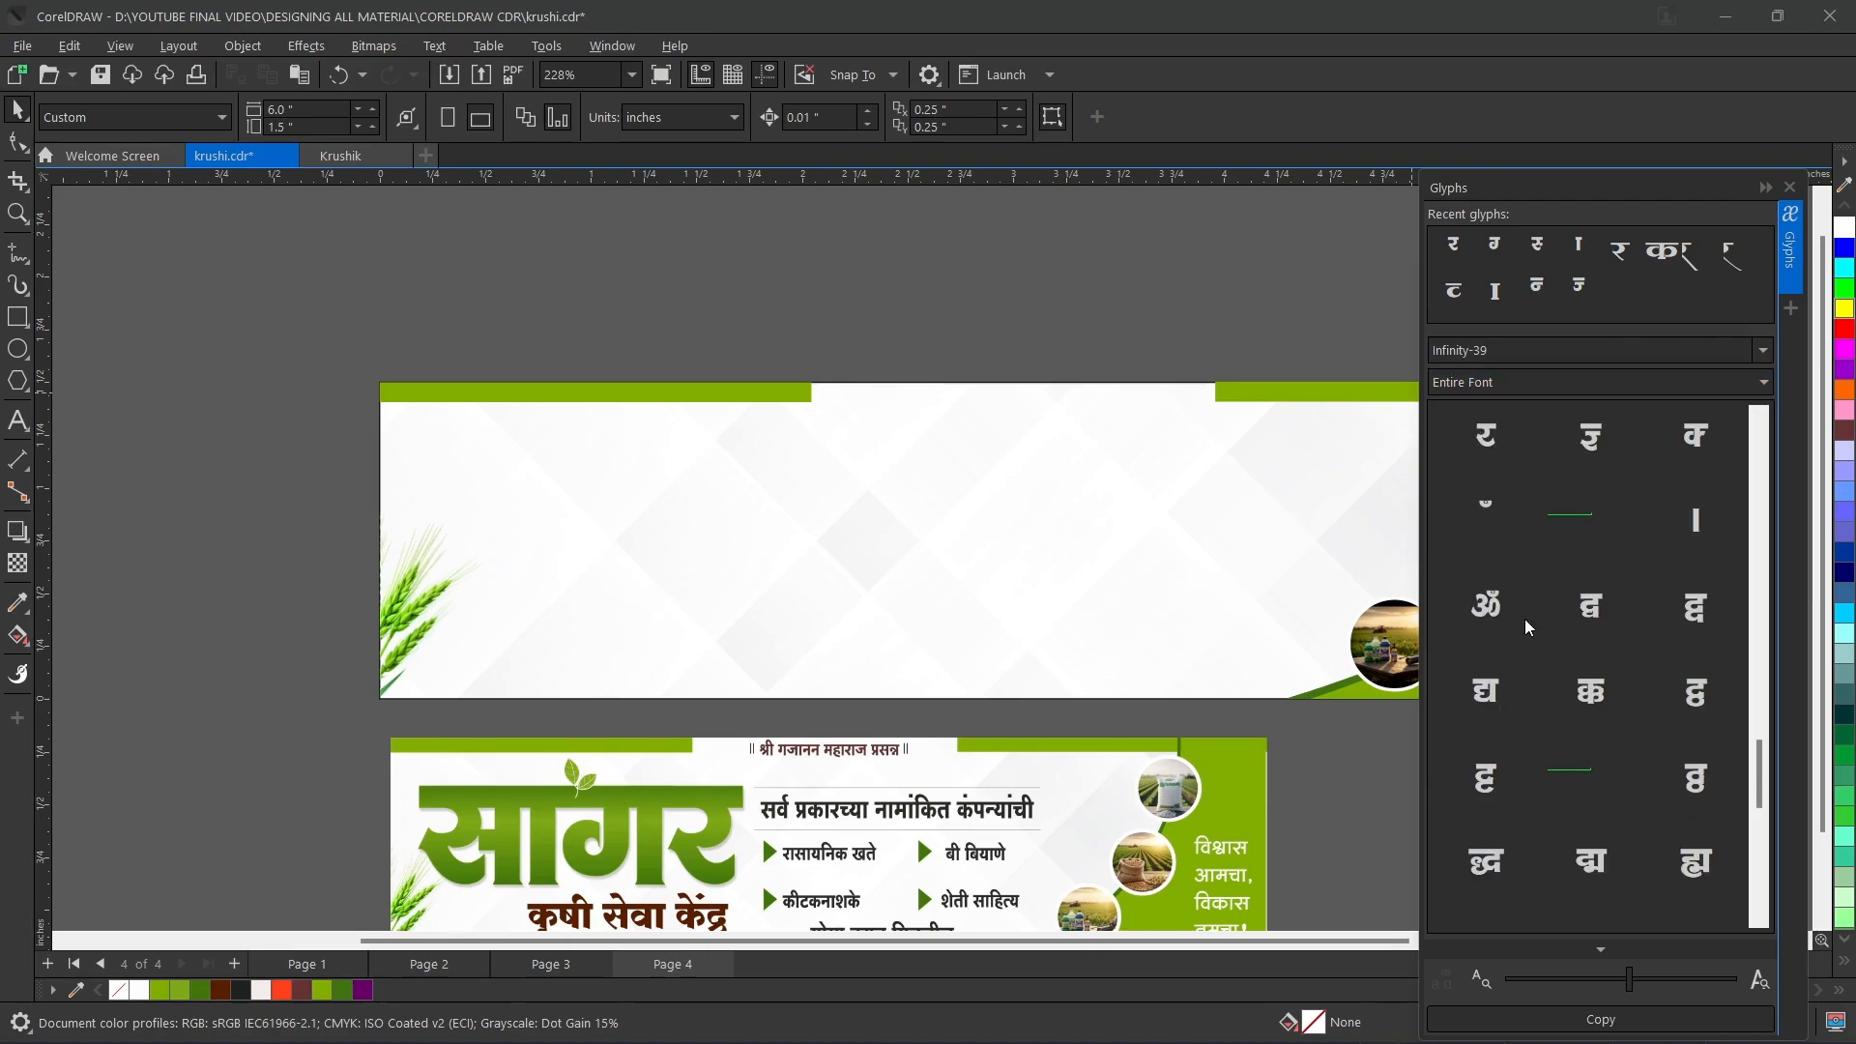
{"action": "scroll", "coordinate": [1524, 618], "scroll_direction": "up", "scroll_amount": 5}
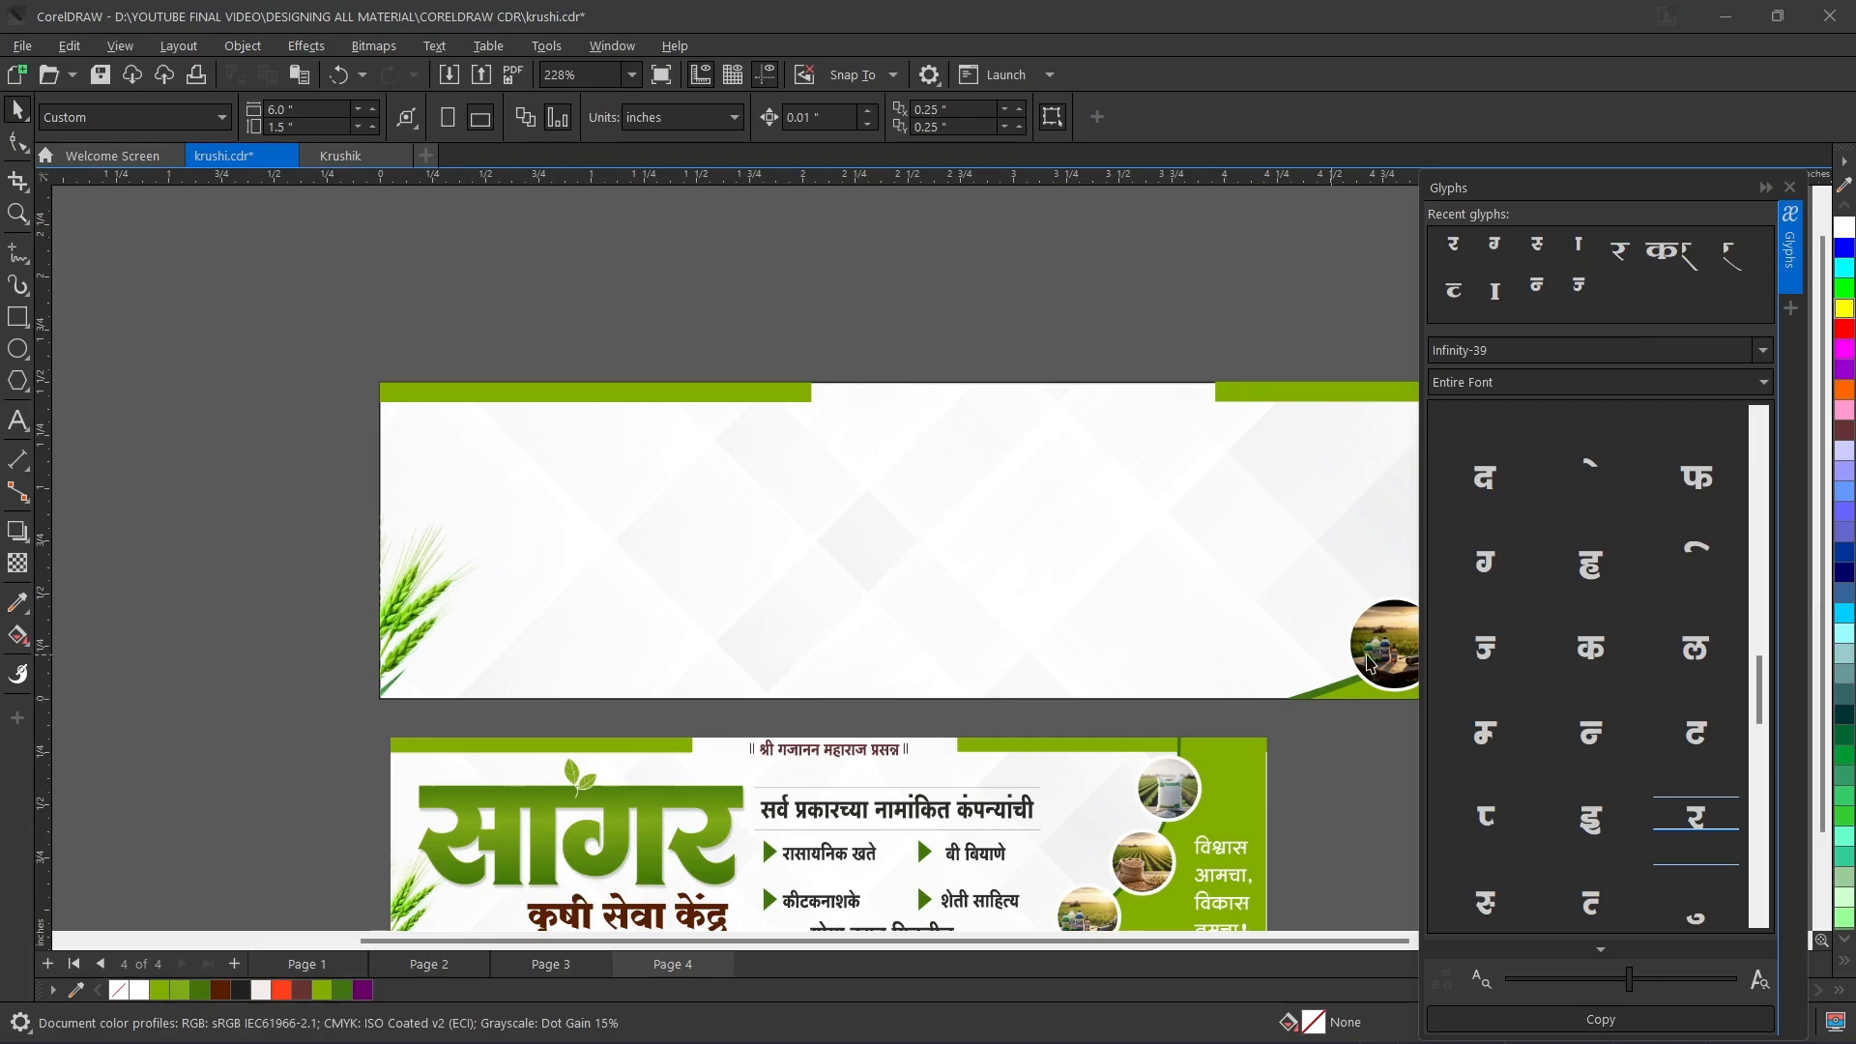
{"action": "scroll", "coordinate": [1525, 709], "scroll_direction": "down", "scroll_amount": 1}
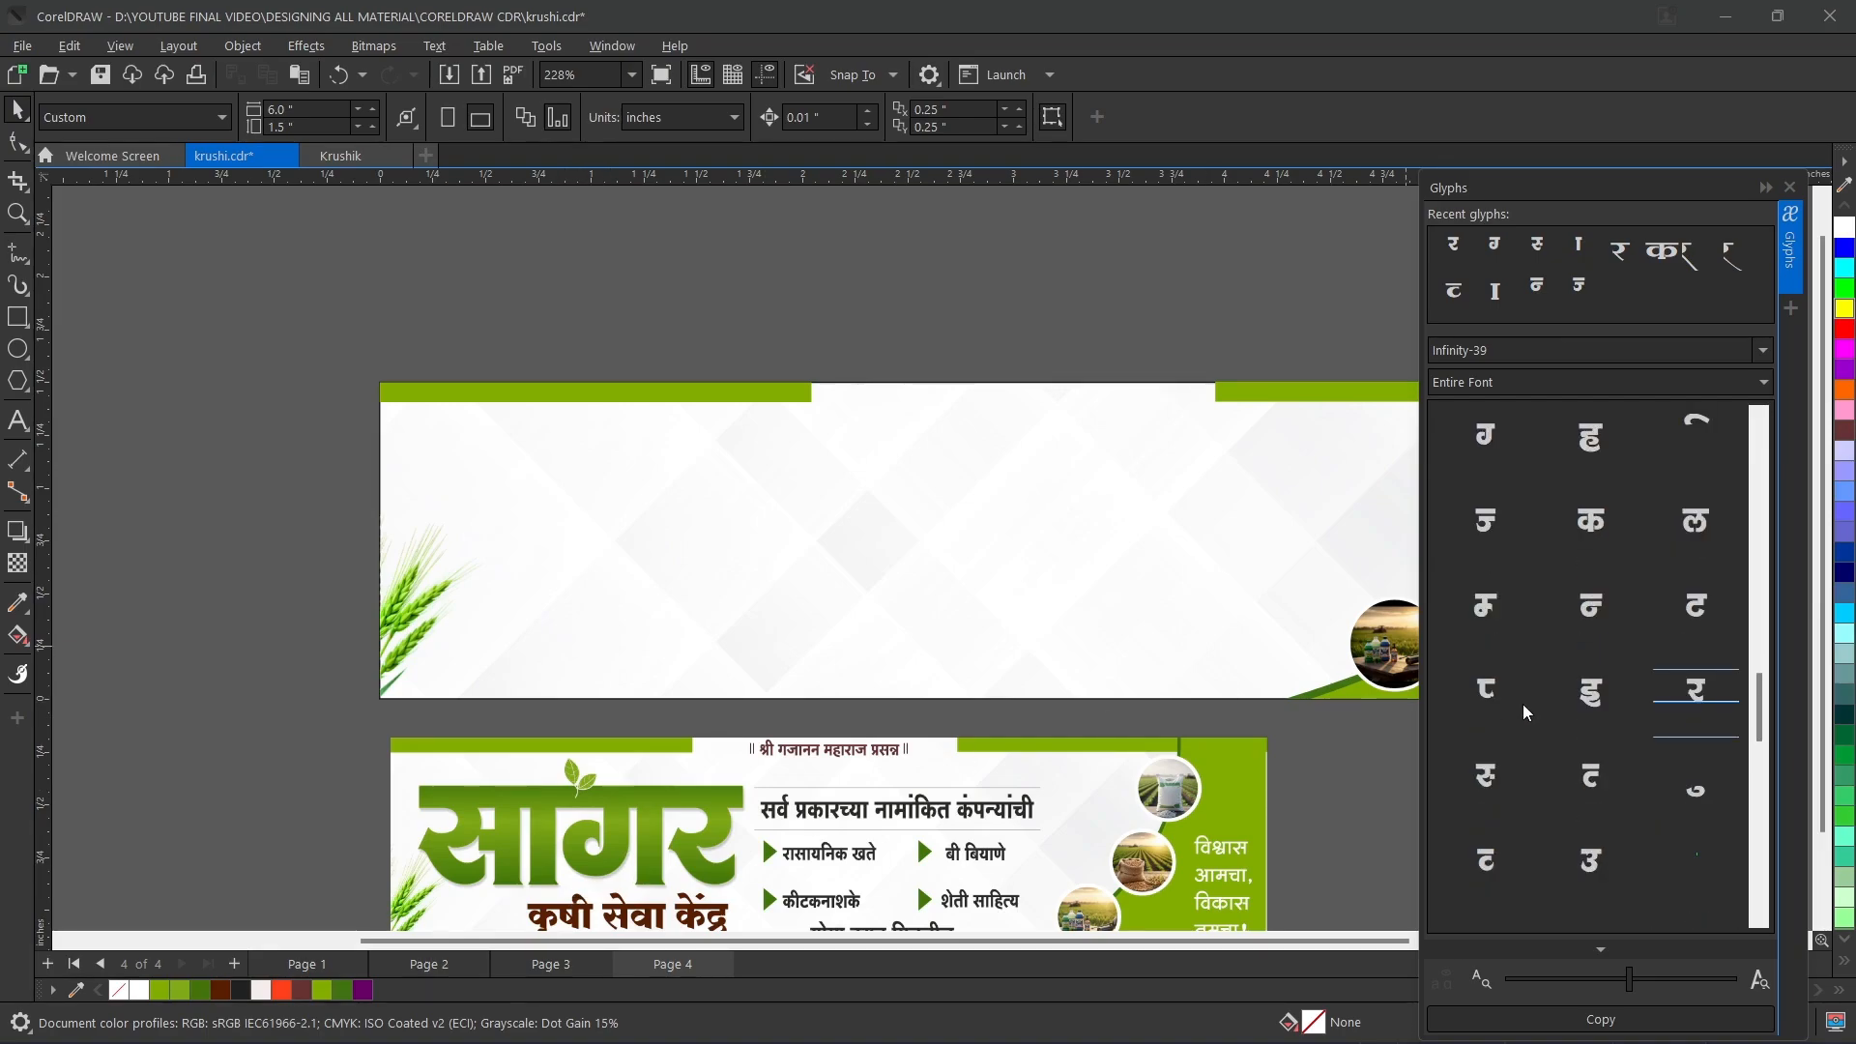
{"action": "double_click", "coordinate": [1487, 779]}
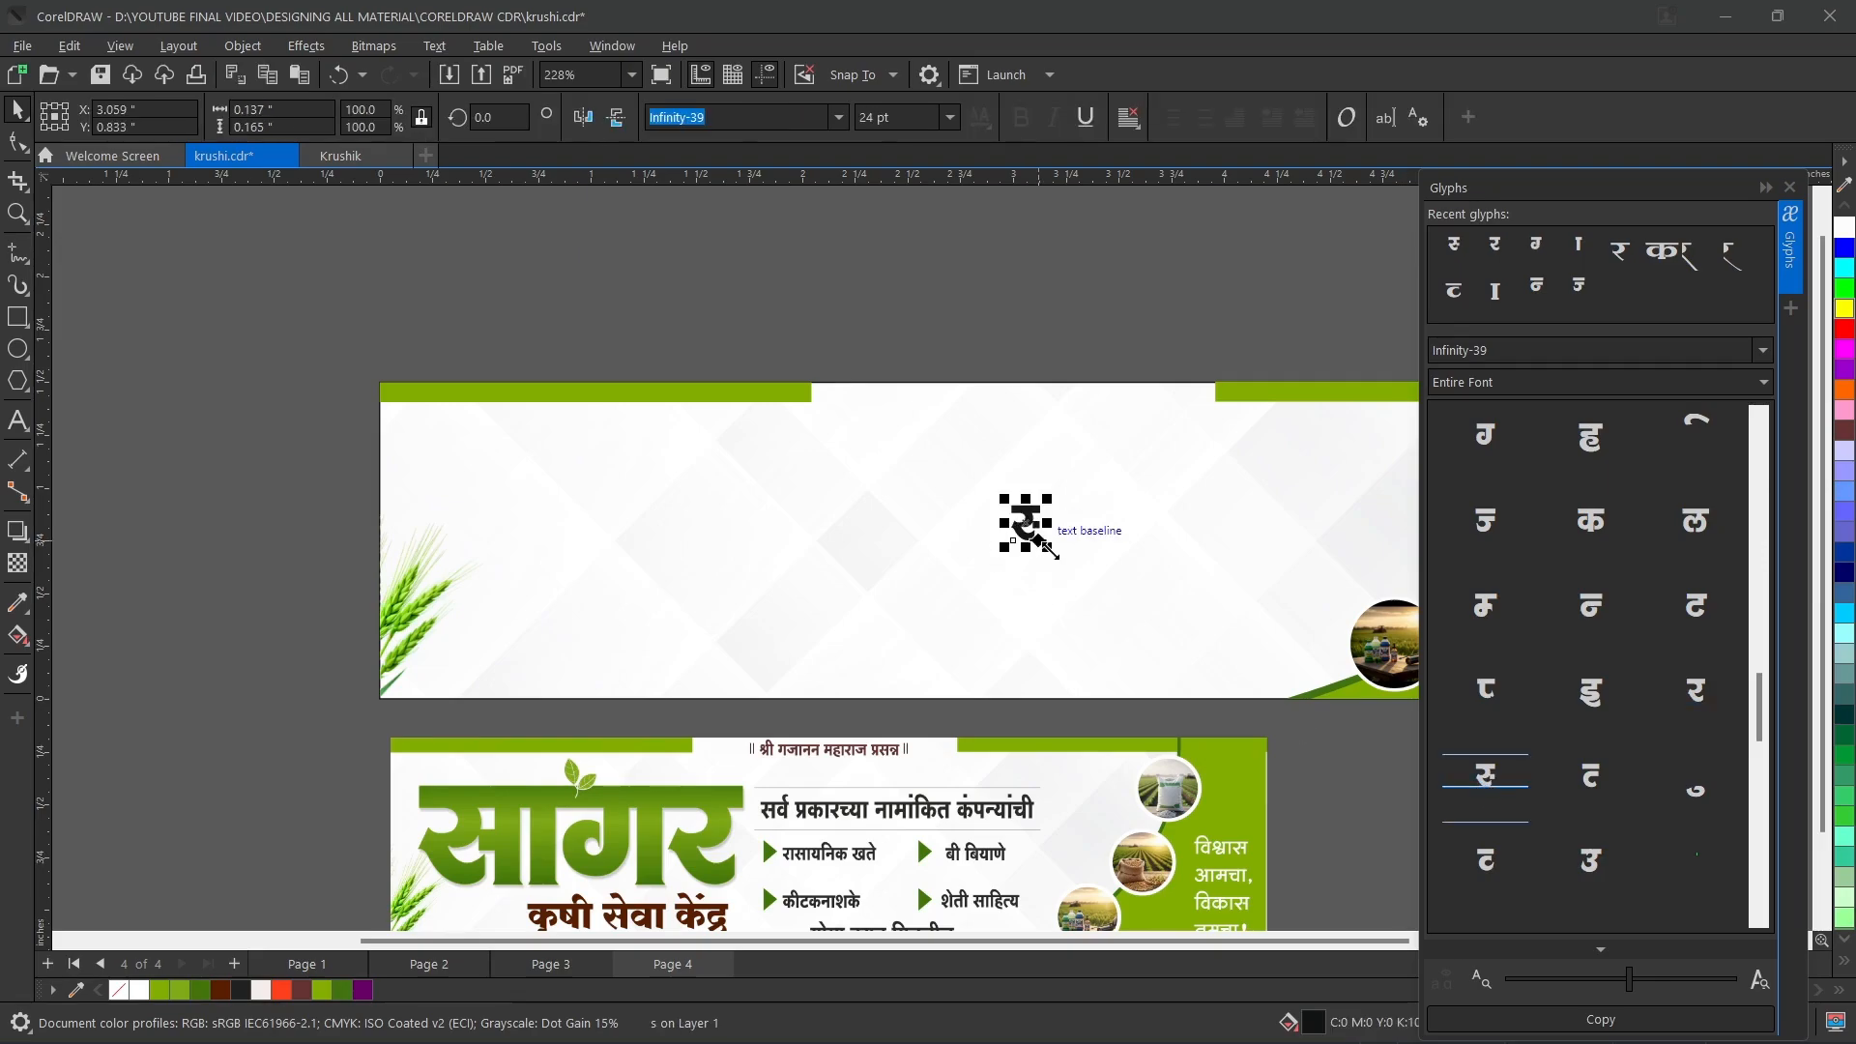
{"action": "left_click_drag", "start_coordinate": [1048, 548], "coordinate": [1124, 638]}
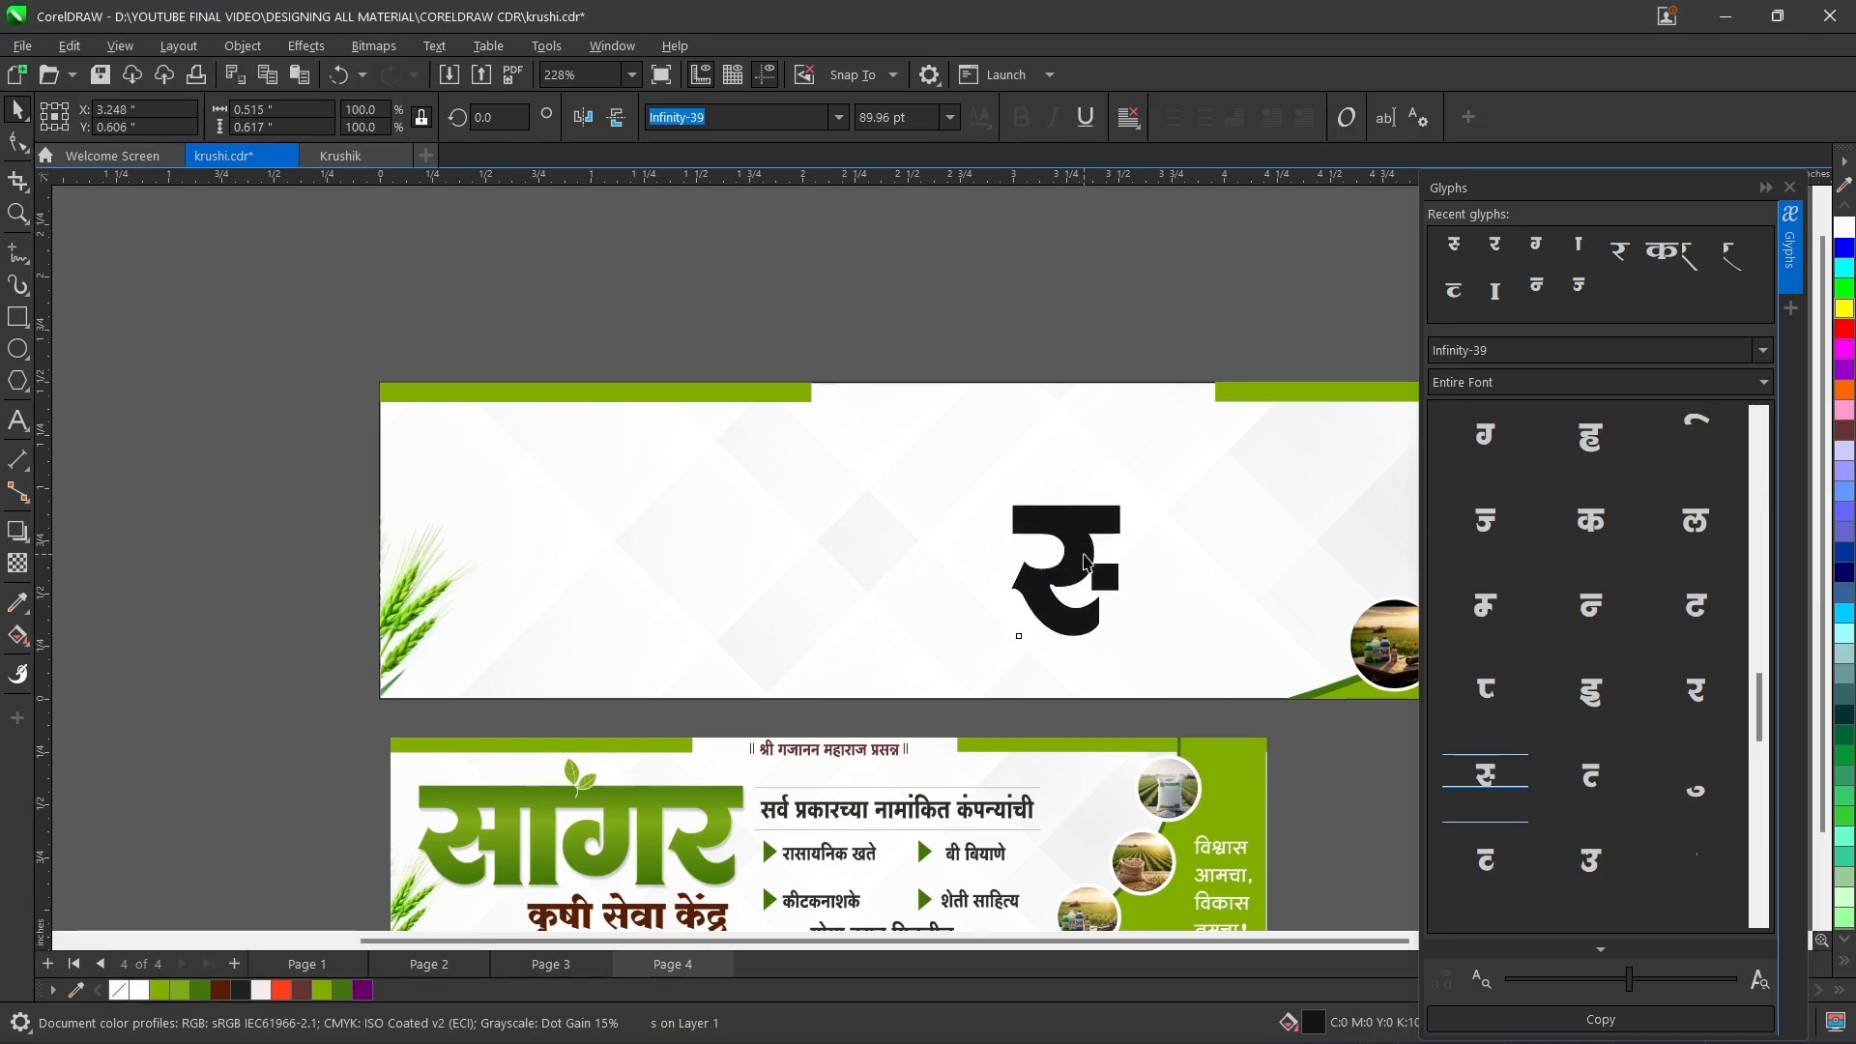
- Complete the title as सागर with Infinity-39 glyphs and move the word to the banner's upper-left area
{"action": "double_click", "coordinate": [1111, 553]}
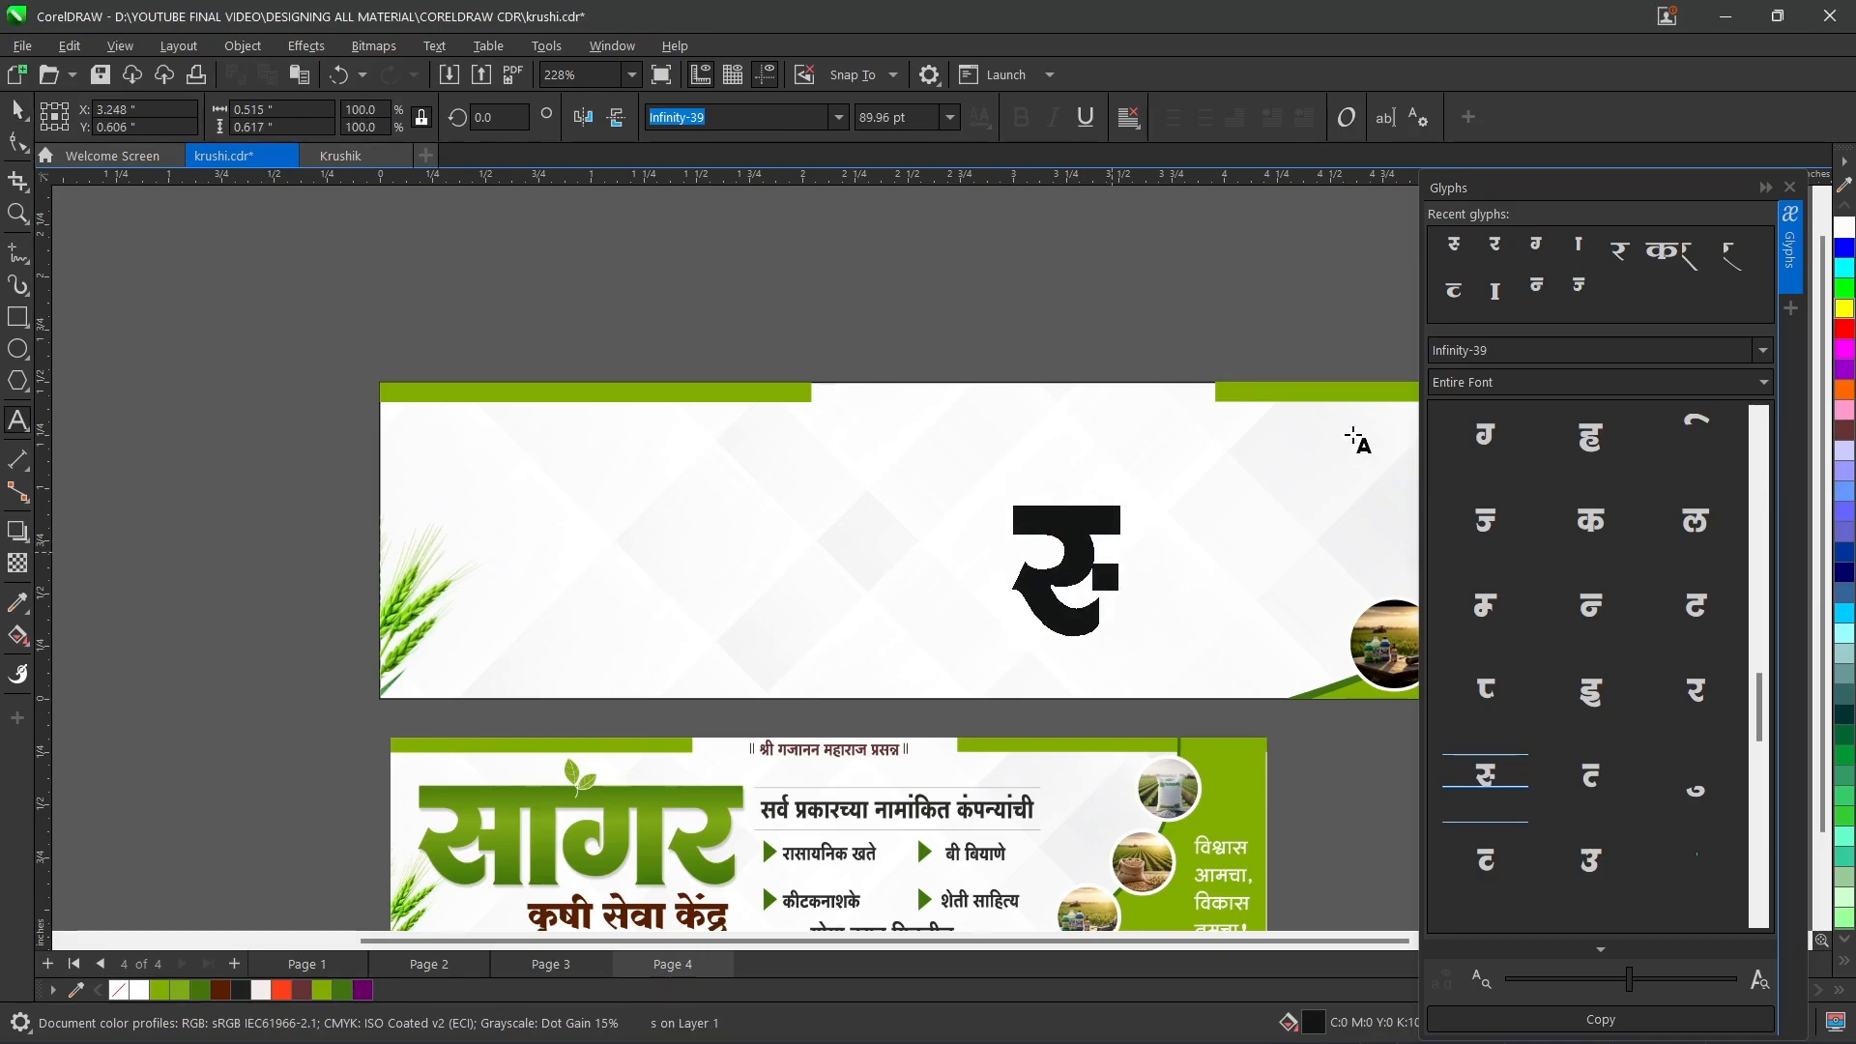
{"action": "scroll", "coordinate": [1528, 706], "scroll_direction": "up", "scroll_amount": 5}
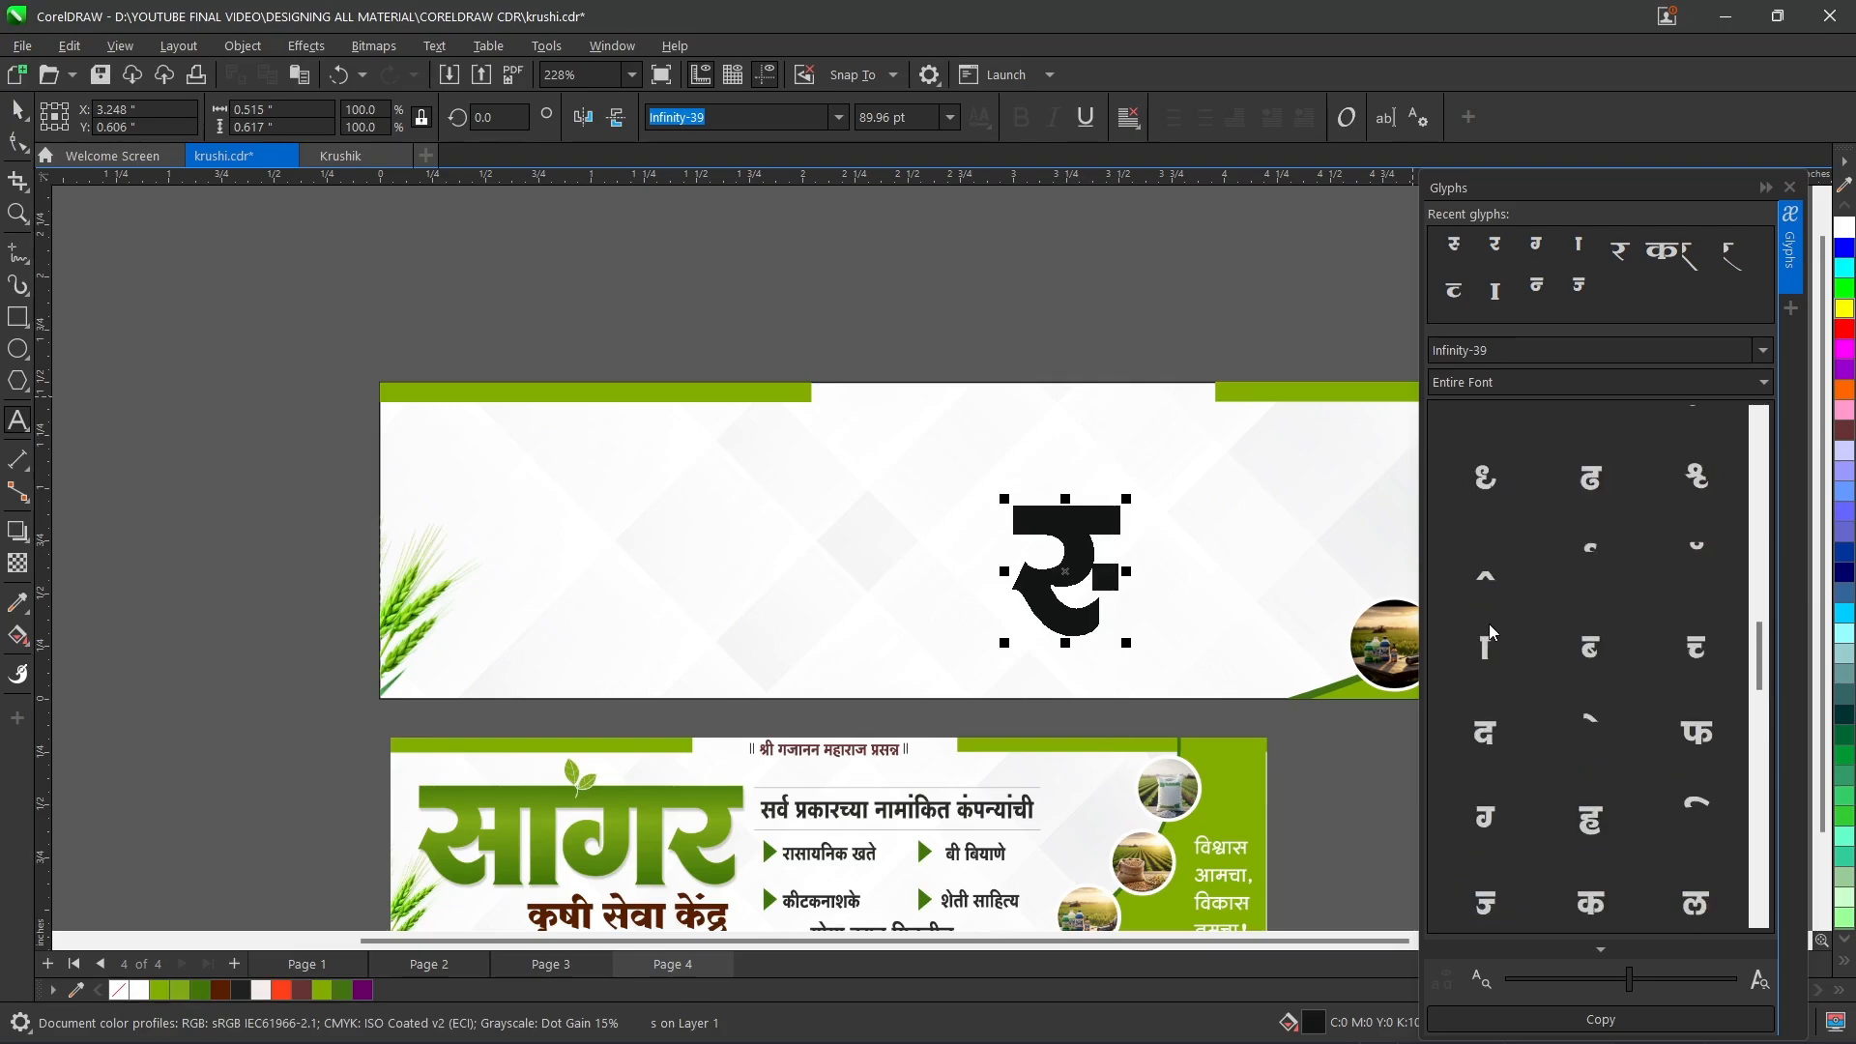
{"action": "double_click", "coordinate": [1486, 643]}
{"action": "double_click", "coordinate": [1487, 643]}
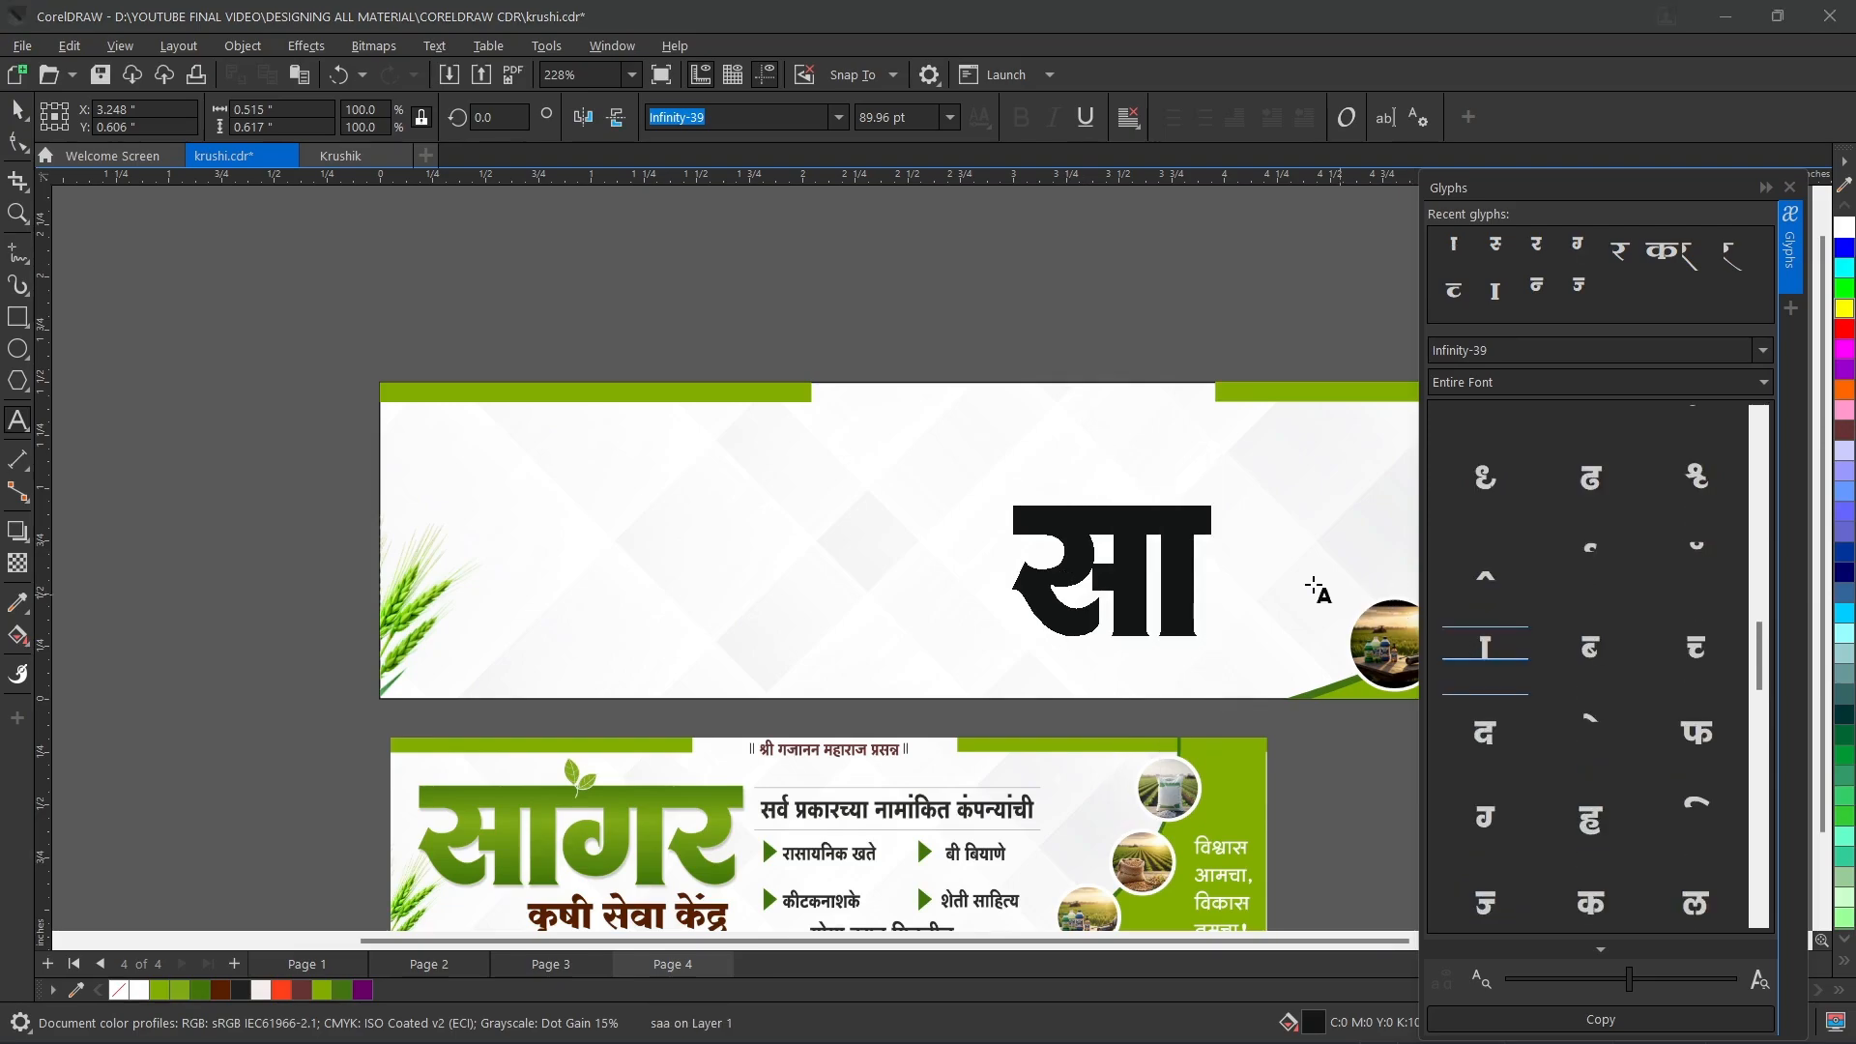
{"action": "double_click", "coordinate": [1577, 245]}
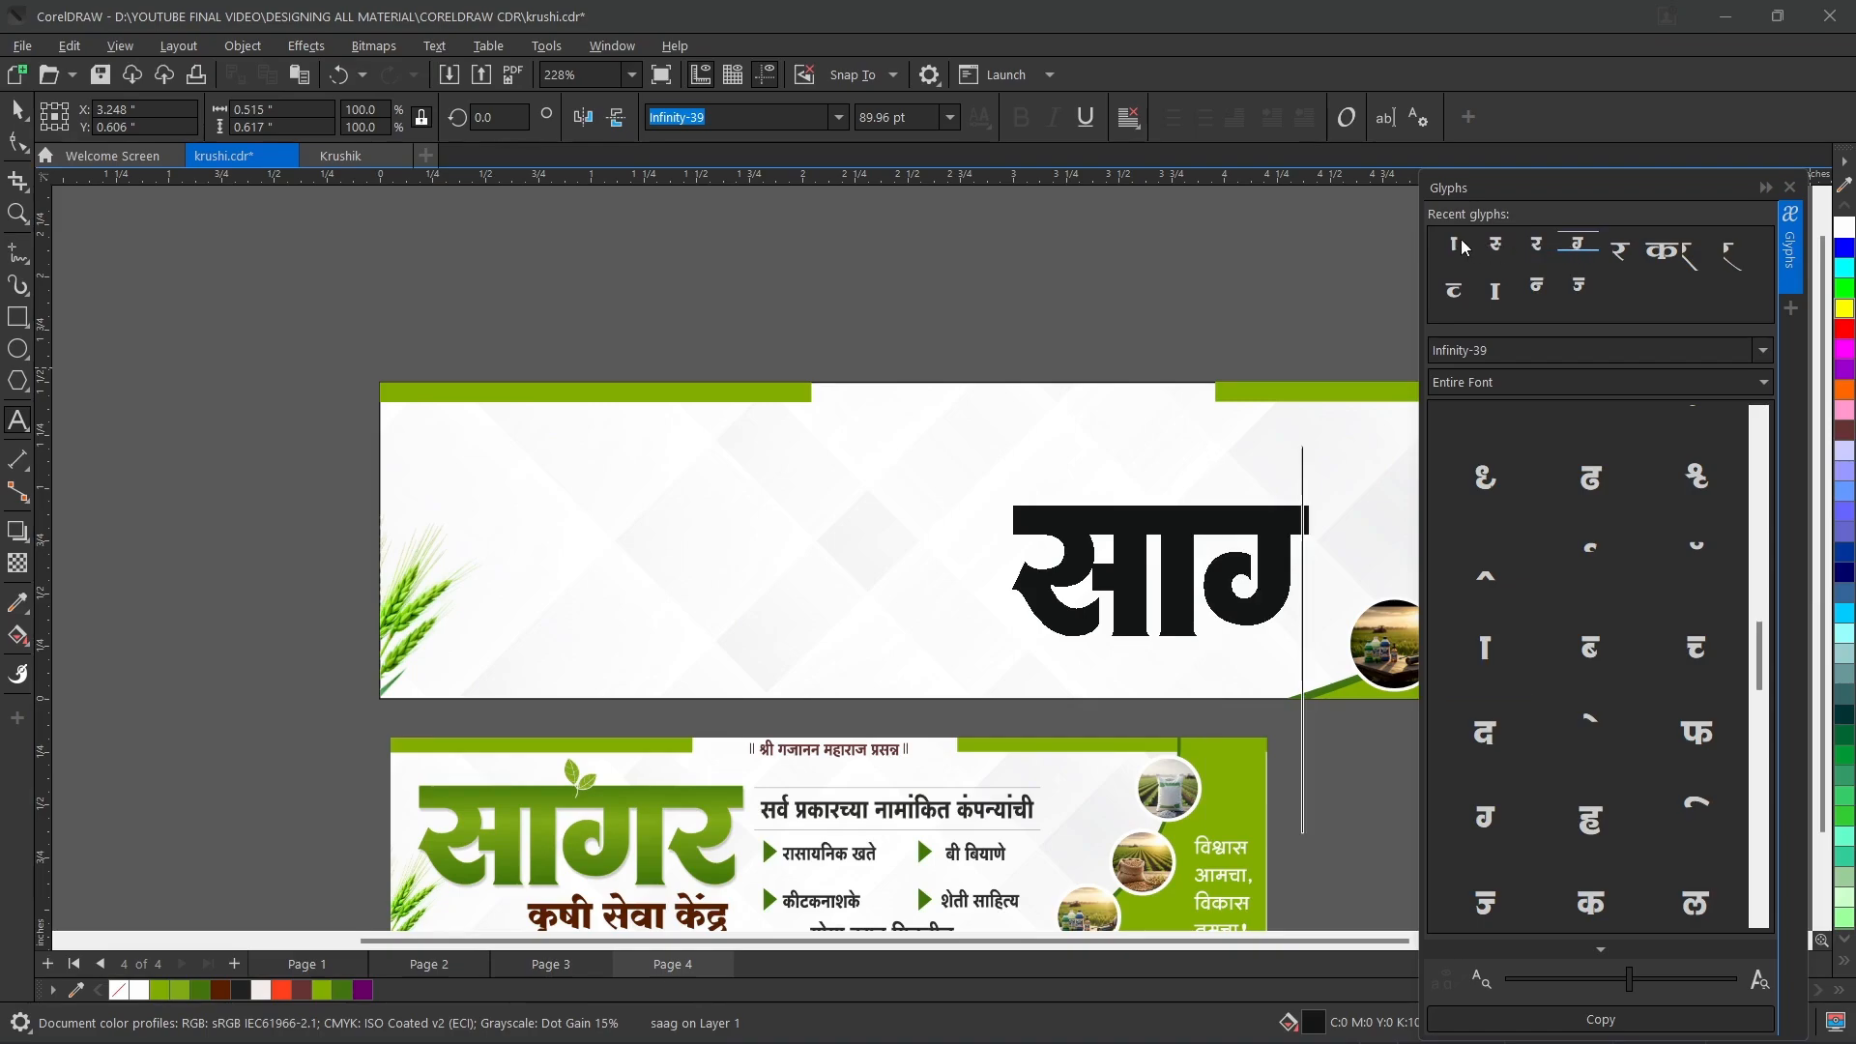
{"action": "double_click", "coordinate": [1460, 248]}
{"action": "double_click", "coordinate": [1540, 245]}
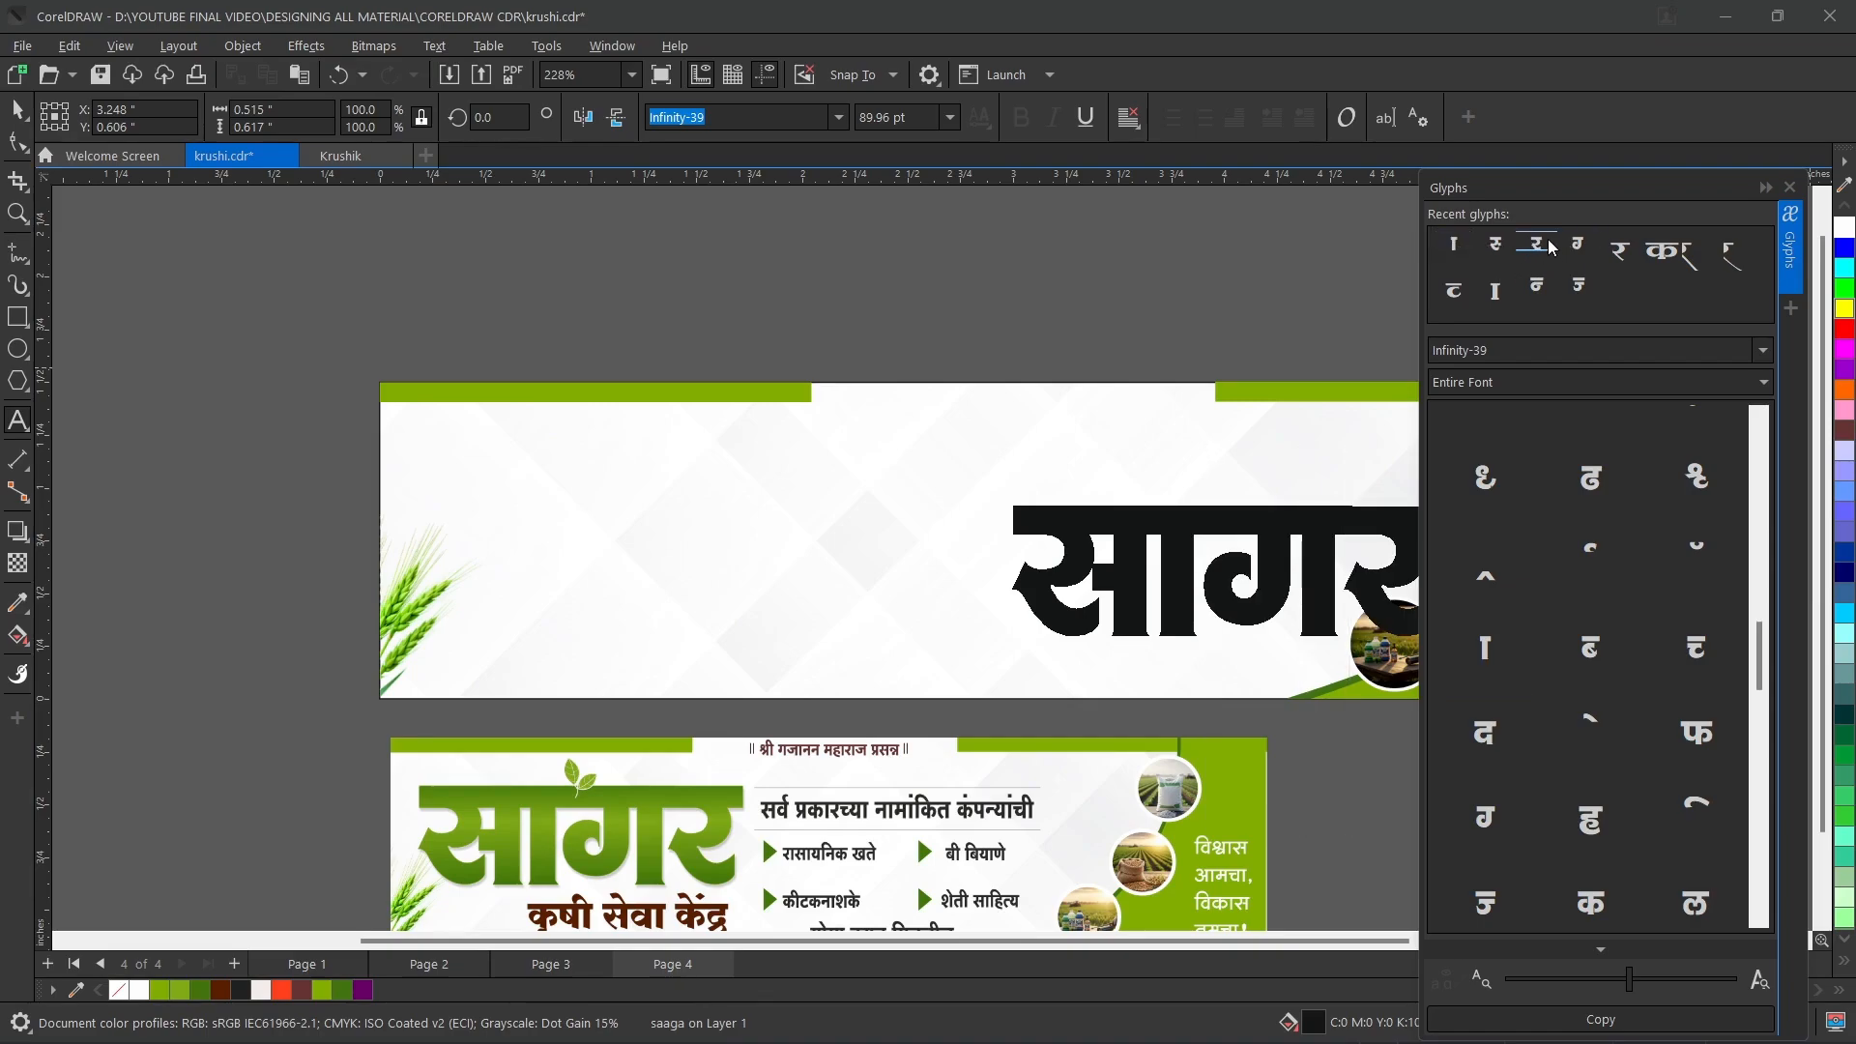
{"action": "left_click", "coordinate": [16, 114]}
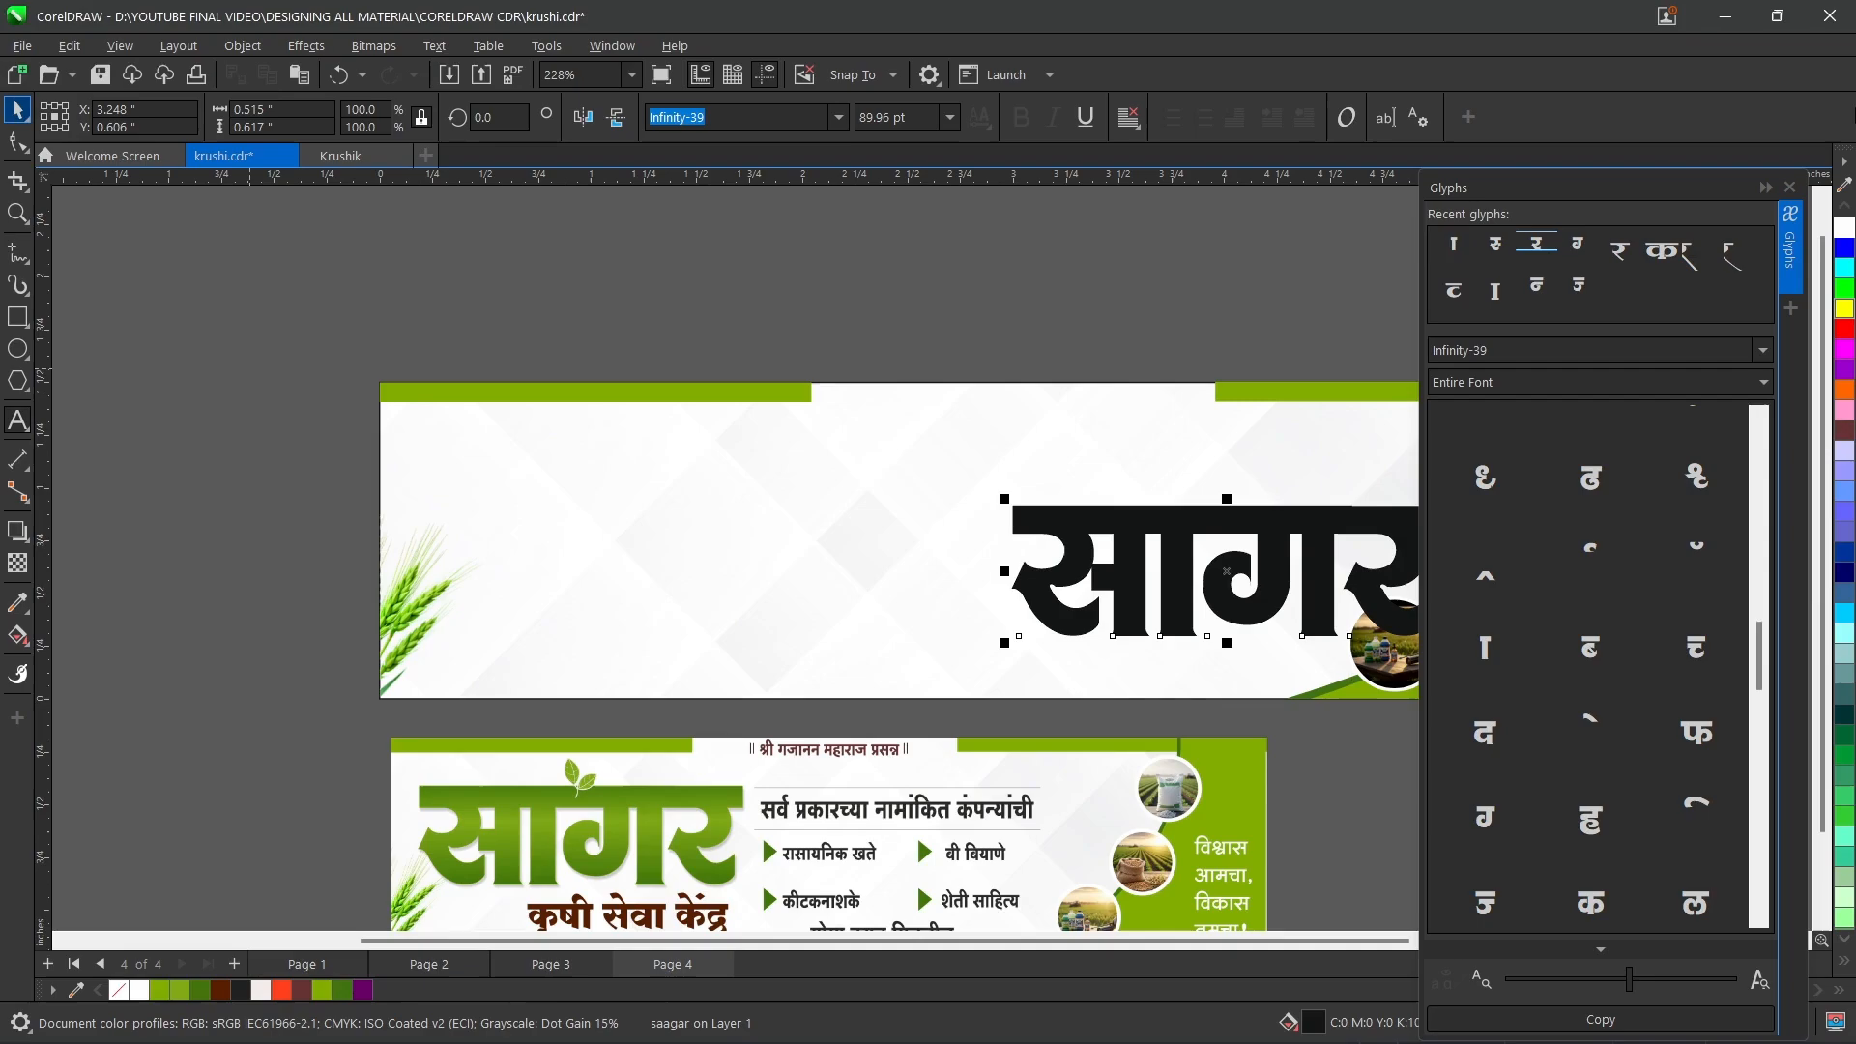
{"action": "left_click", "coordinate": [1789, 189]}
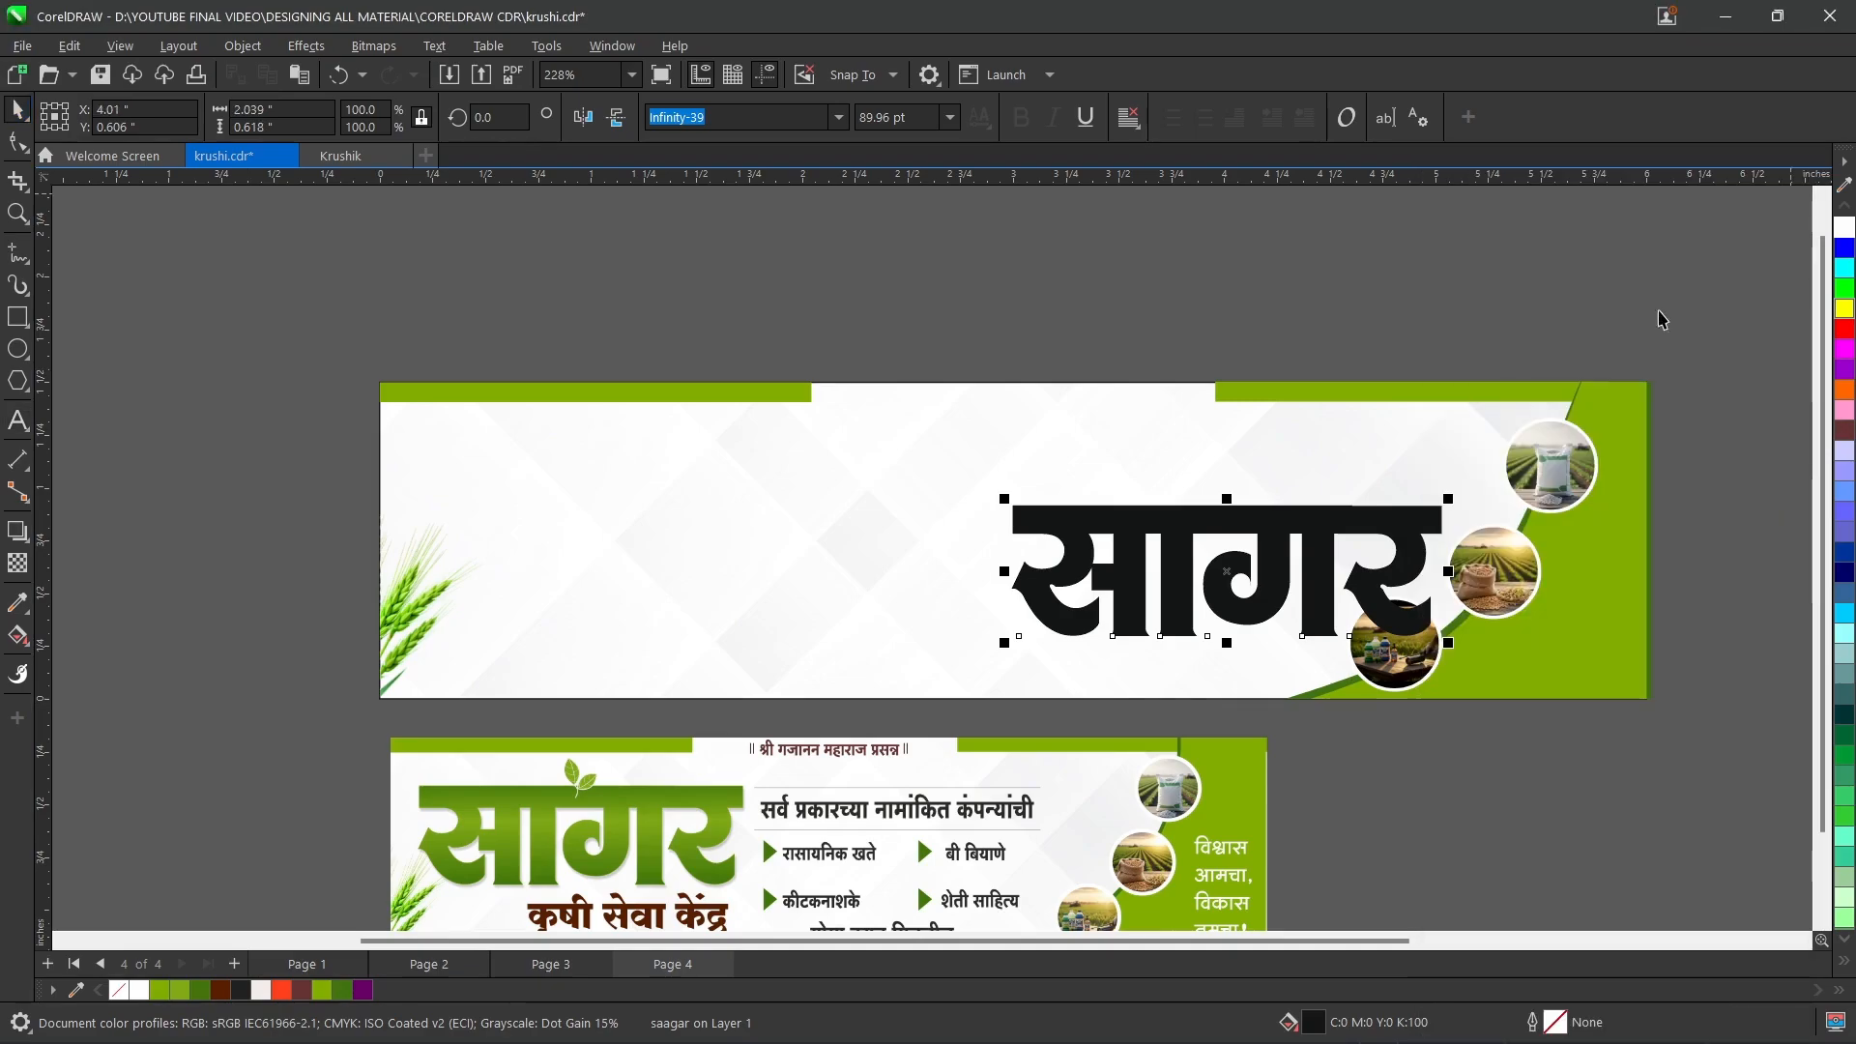
{"action": "left_click_drag", "start_coordinate": [1273, 598], "coordinate": [717, 546]}
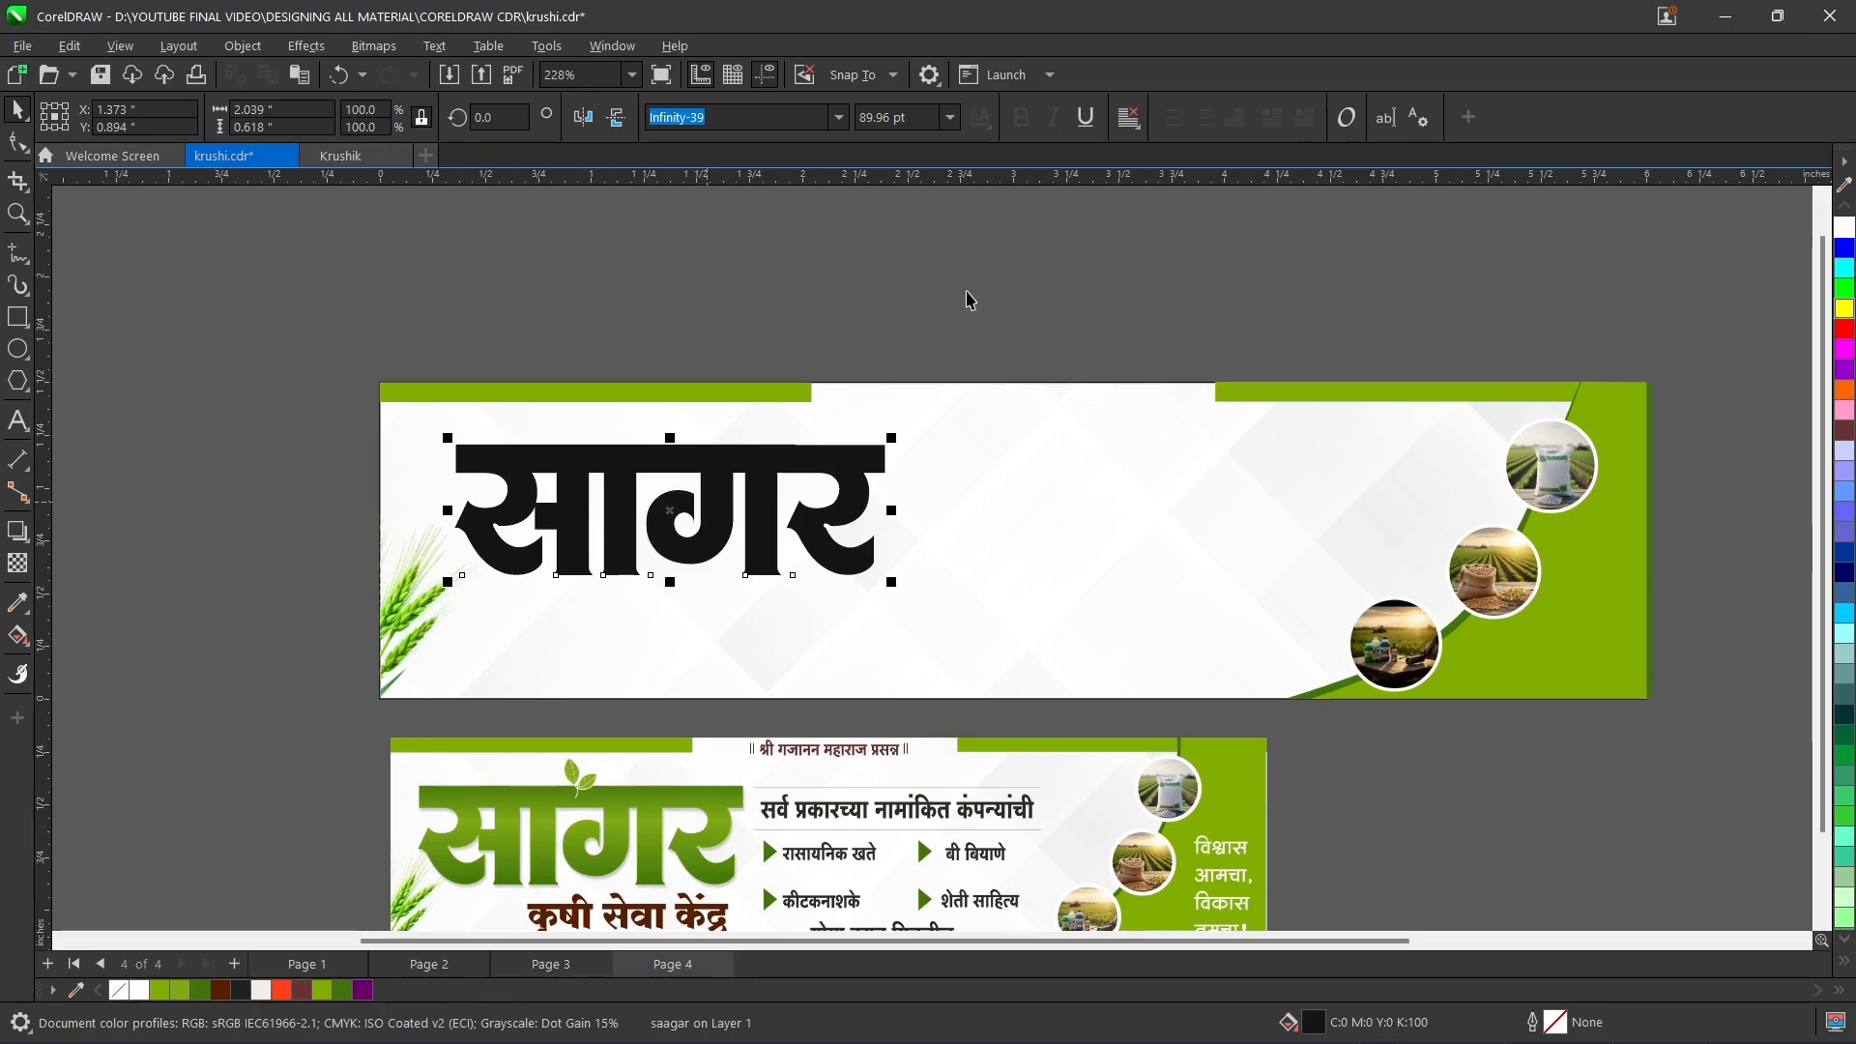
- Sample the green #57890E from the top of the reference title and fill the word सागर with it
{"action": "left_click", "coordinate": [1845, 187]}
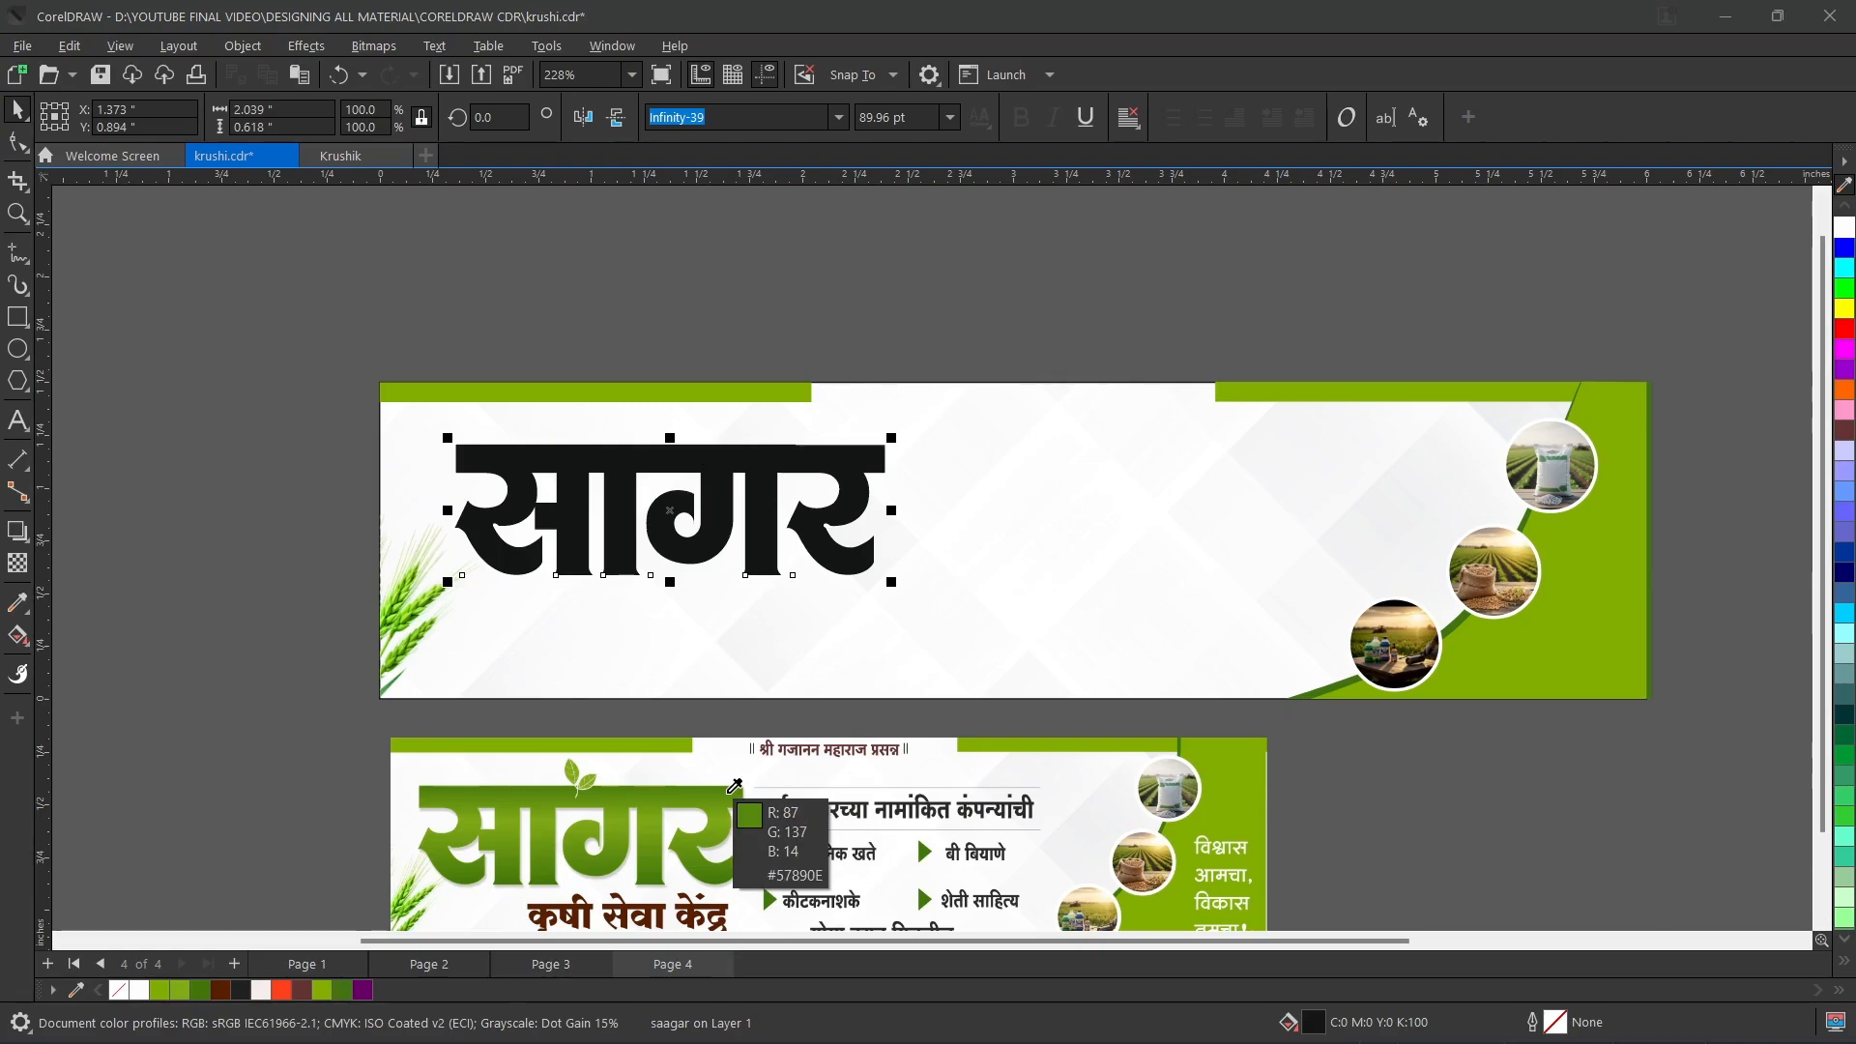
{"action": "left_click", "coordinate": [734, 786]}
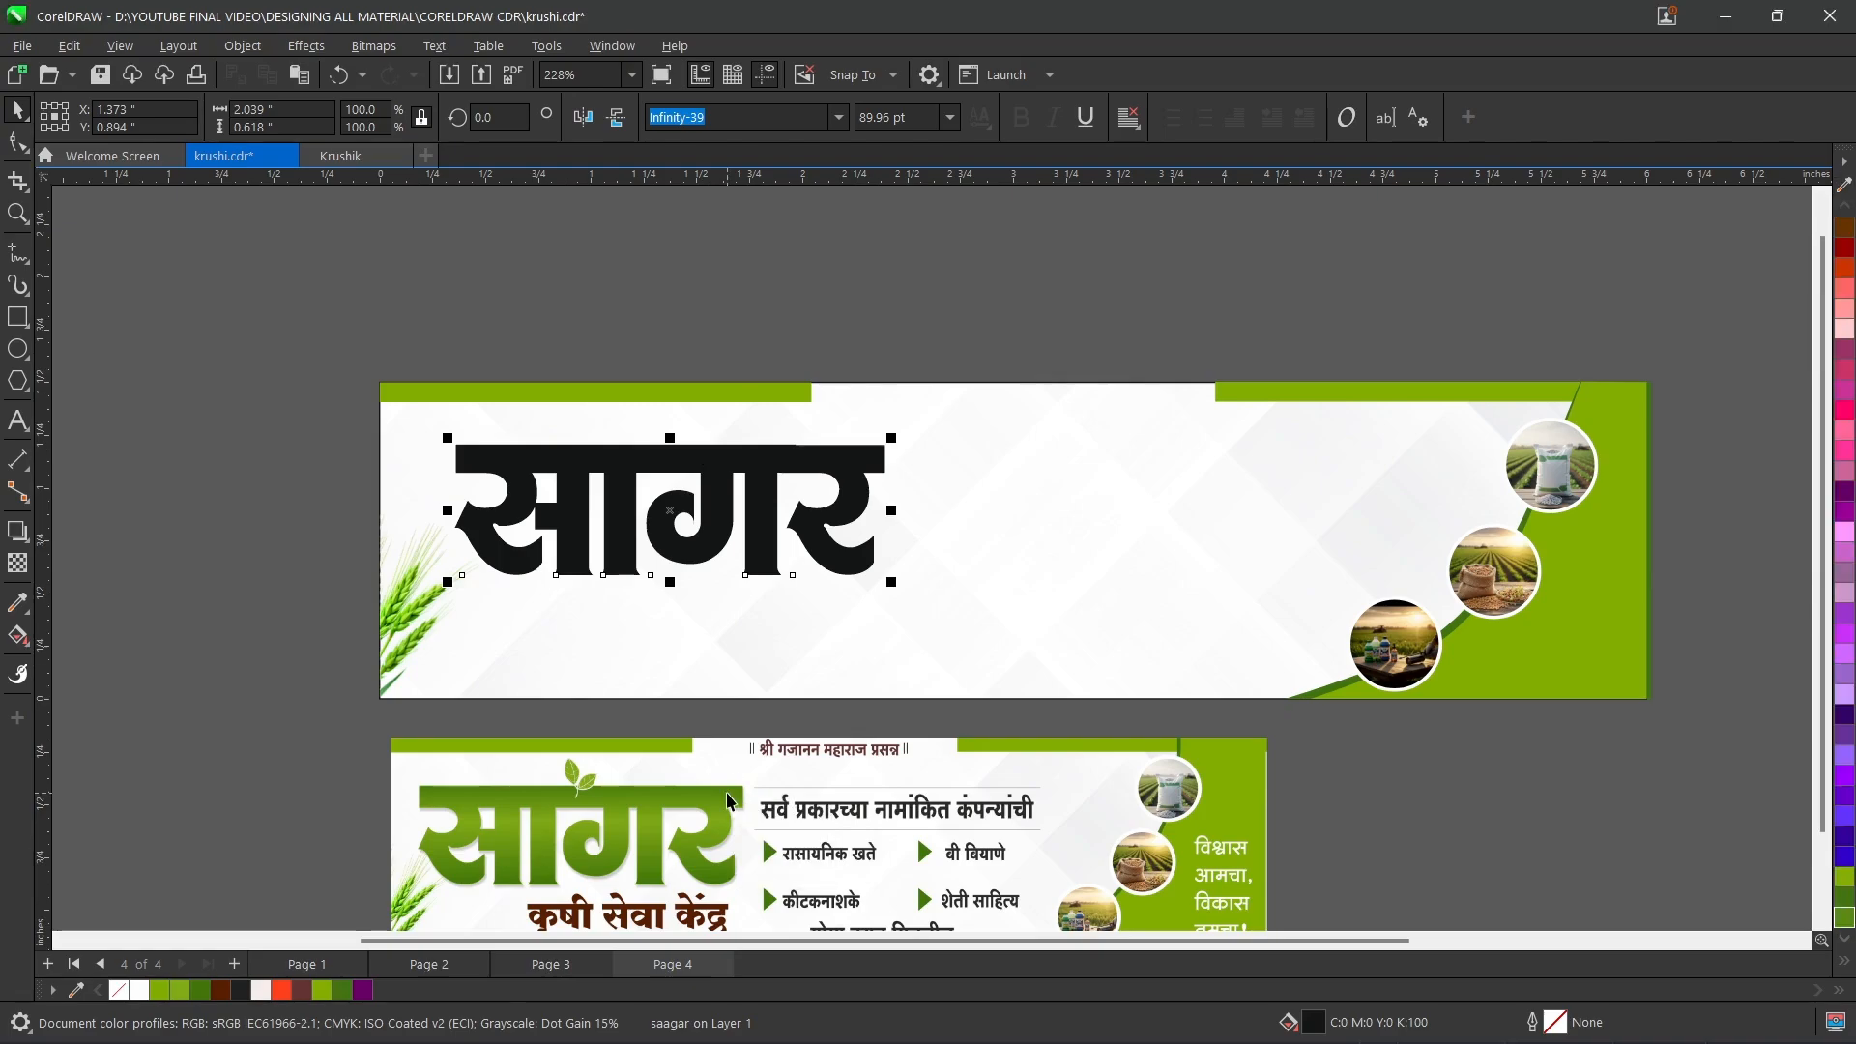
{"action": "left_click", "coordinate": [1845, 918]}
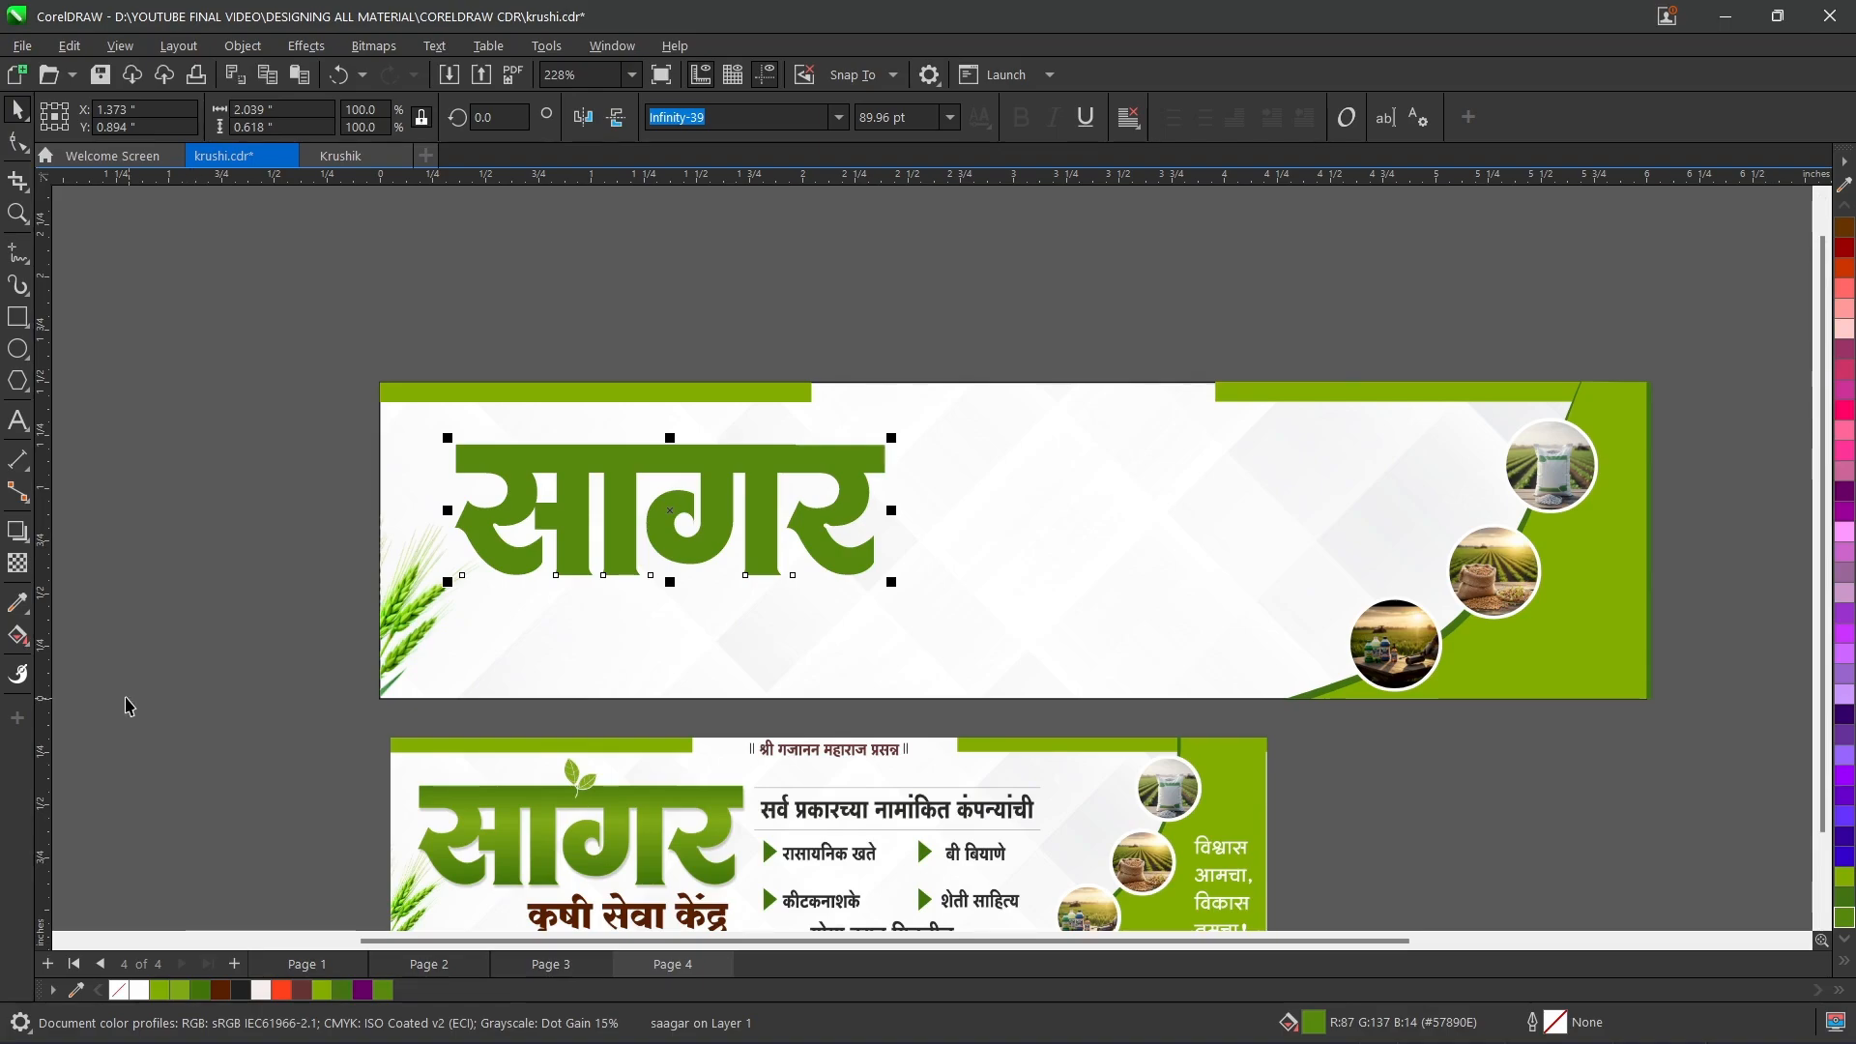
- Apply a vertical fountain fill to the word सागर, ending in the dark green sampled from the reference title's lower edge
{"action": "left_click", "coordinate": [12, 641]}
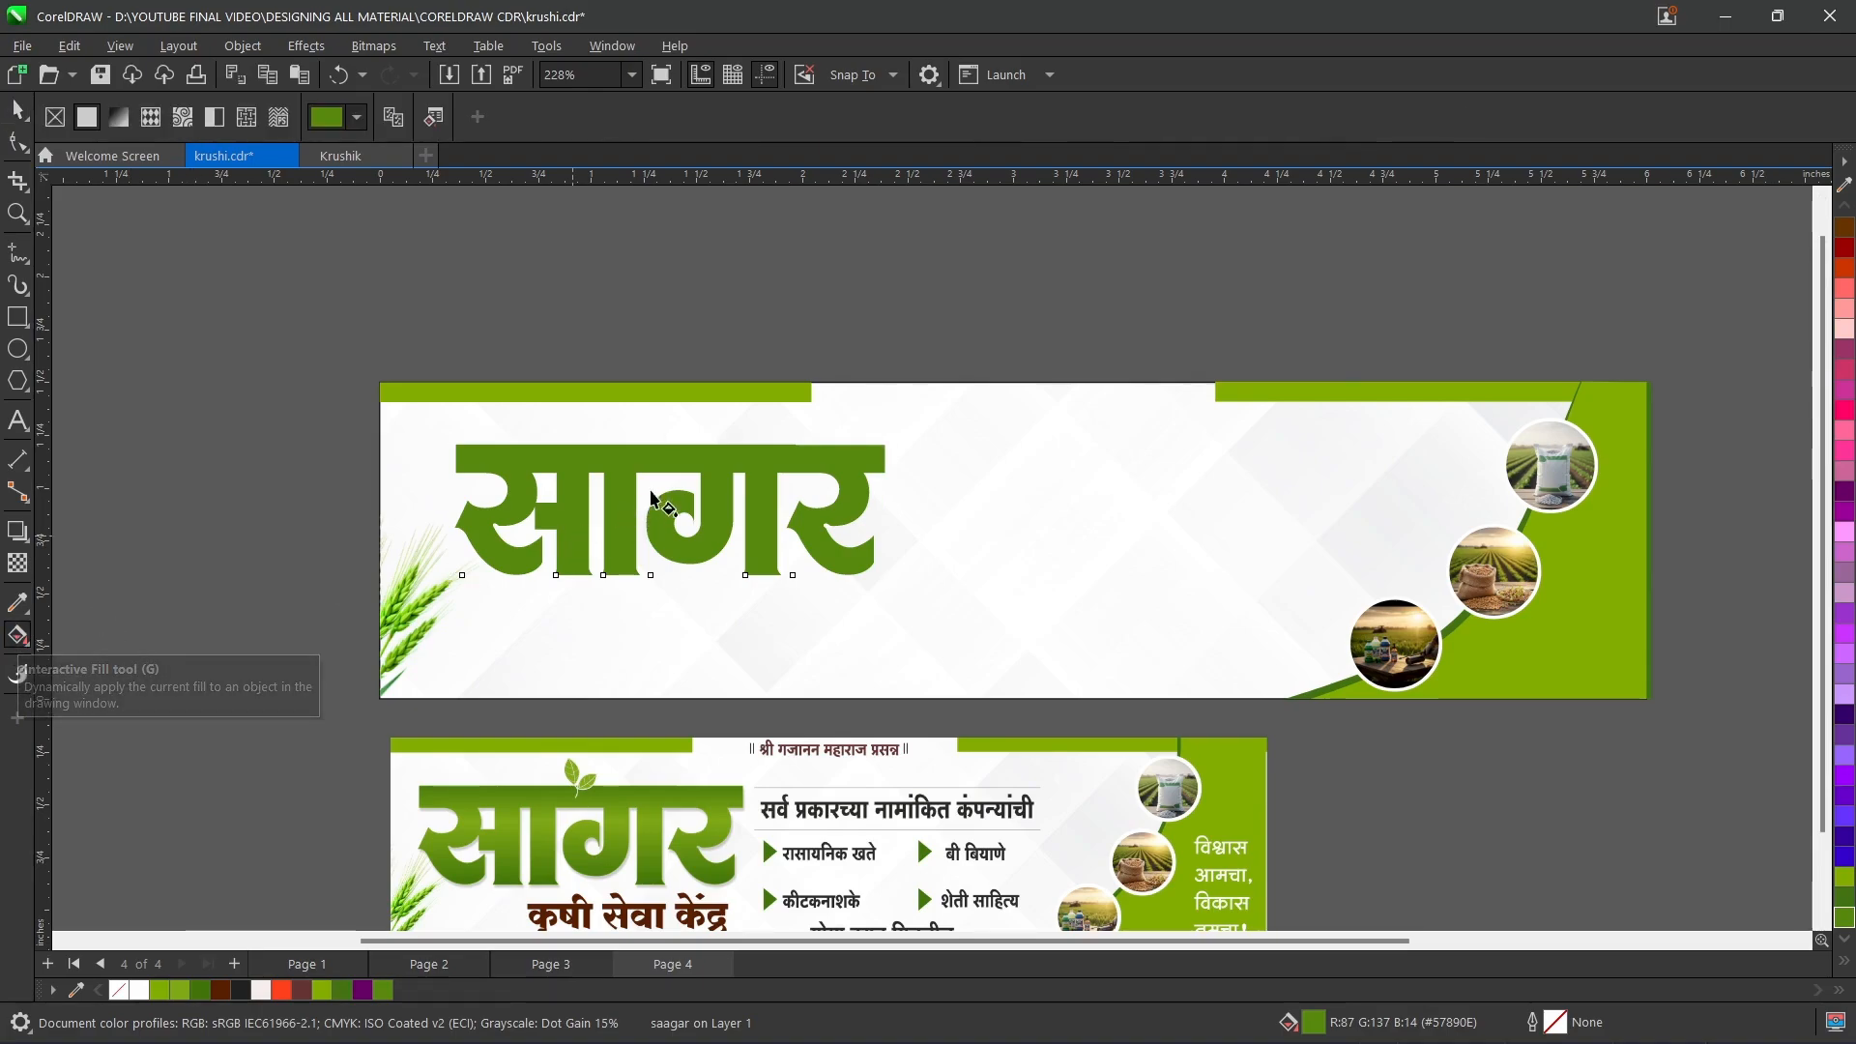
{"action": "left_click_drag", "start_coordinate": [707, 441], "coordinate": [706, 616]}
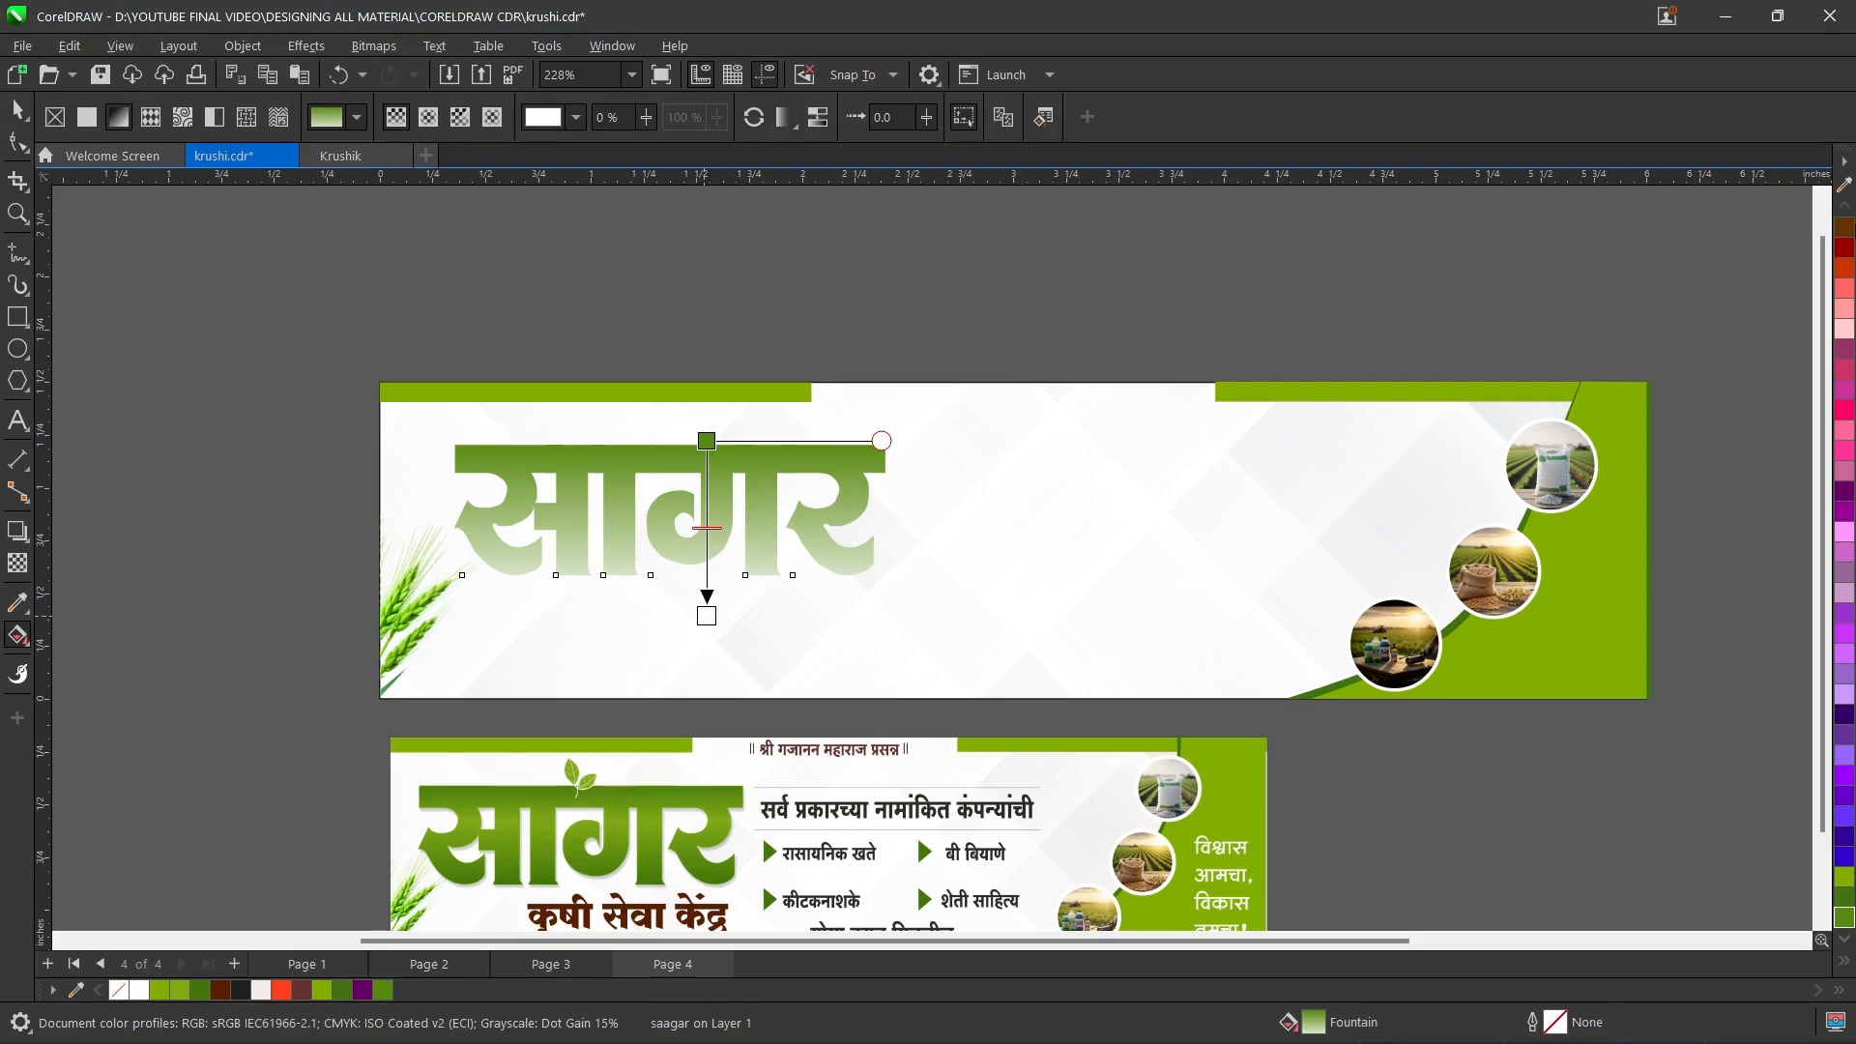
{"action": "left_click", "coordinate": [1844, 190]}
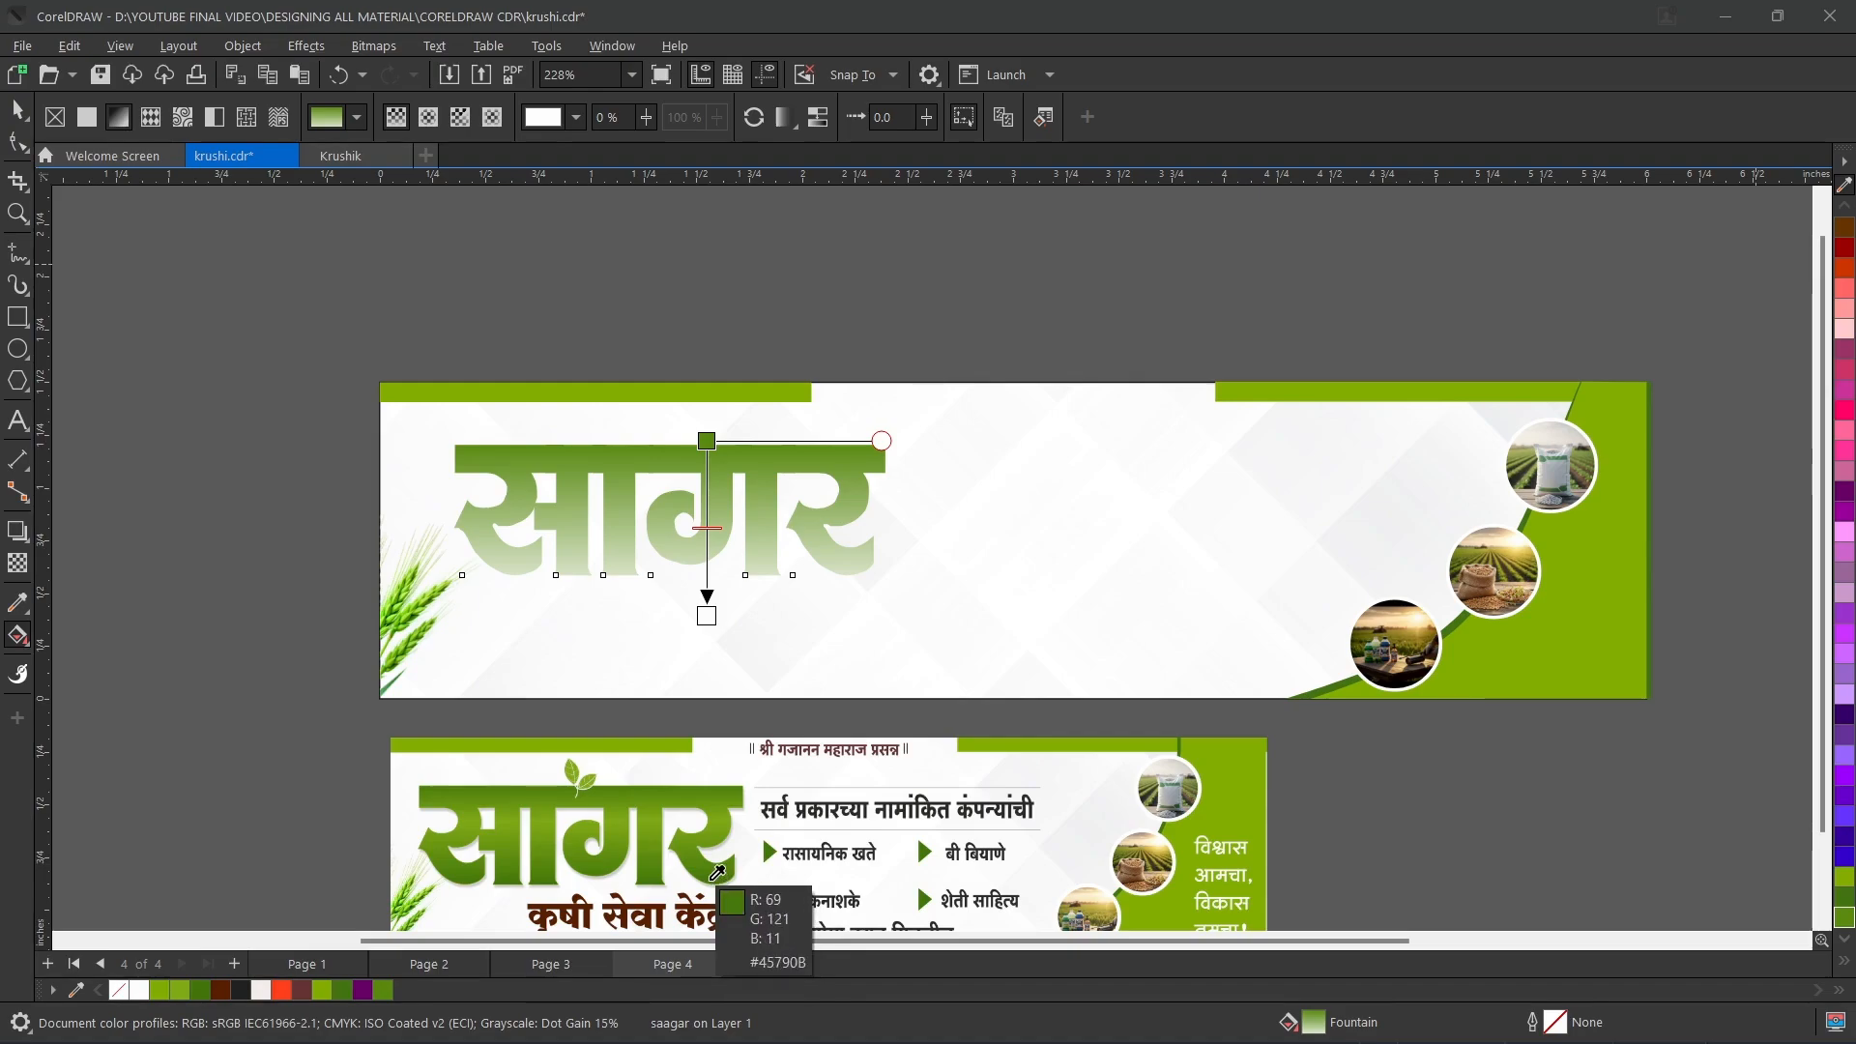
{"action": "left_click", "coordinate": [744, 887]}
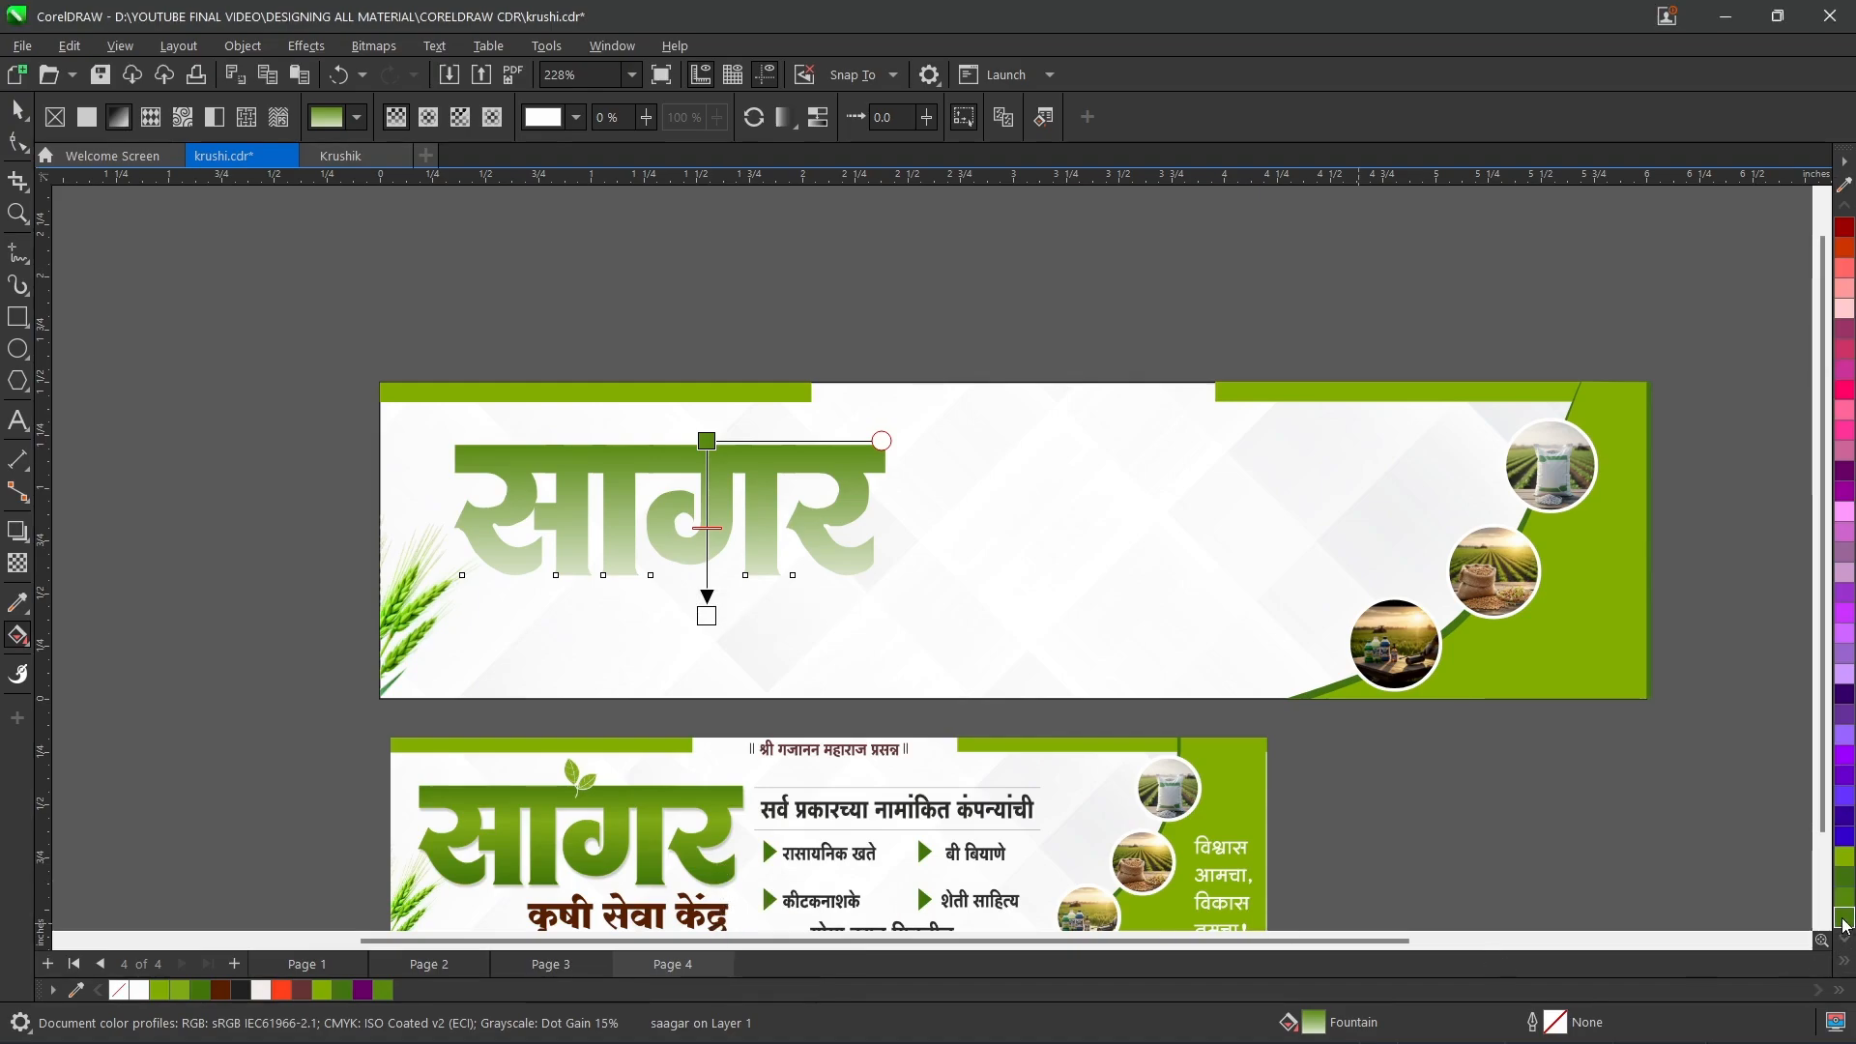
{"action": "left_click_drag", "start_coordinate": [1844, 923], "coordinate": [707, 617]}
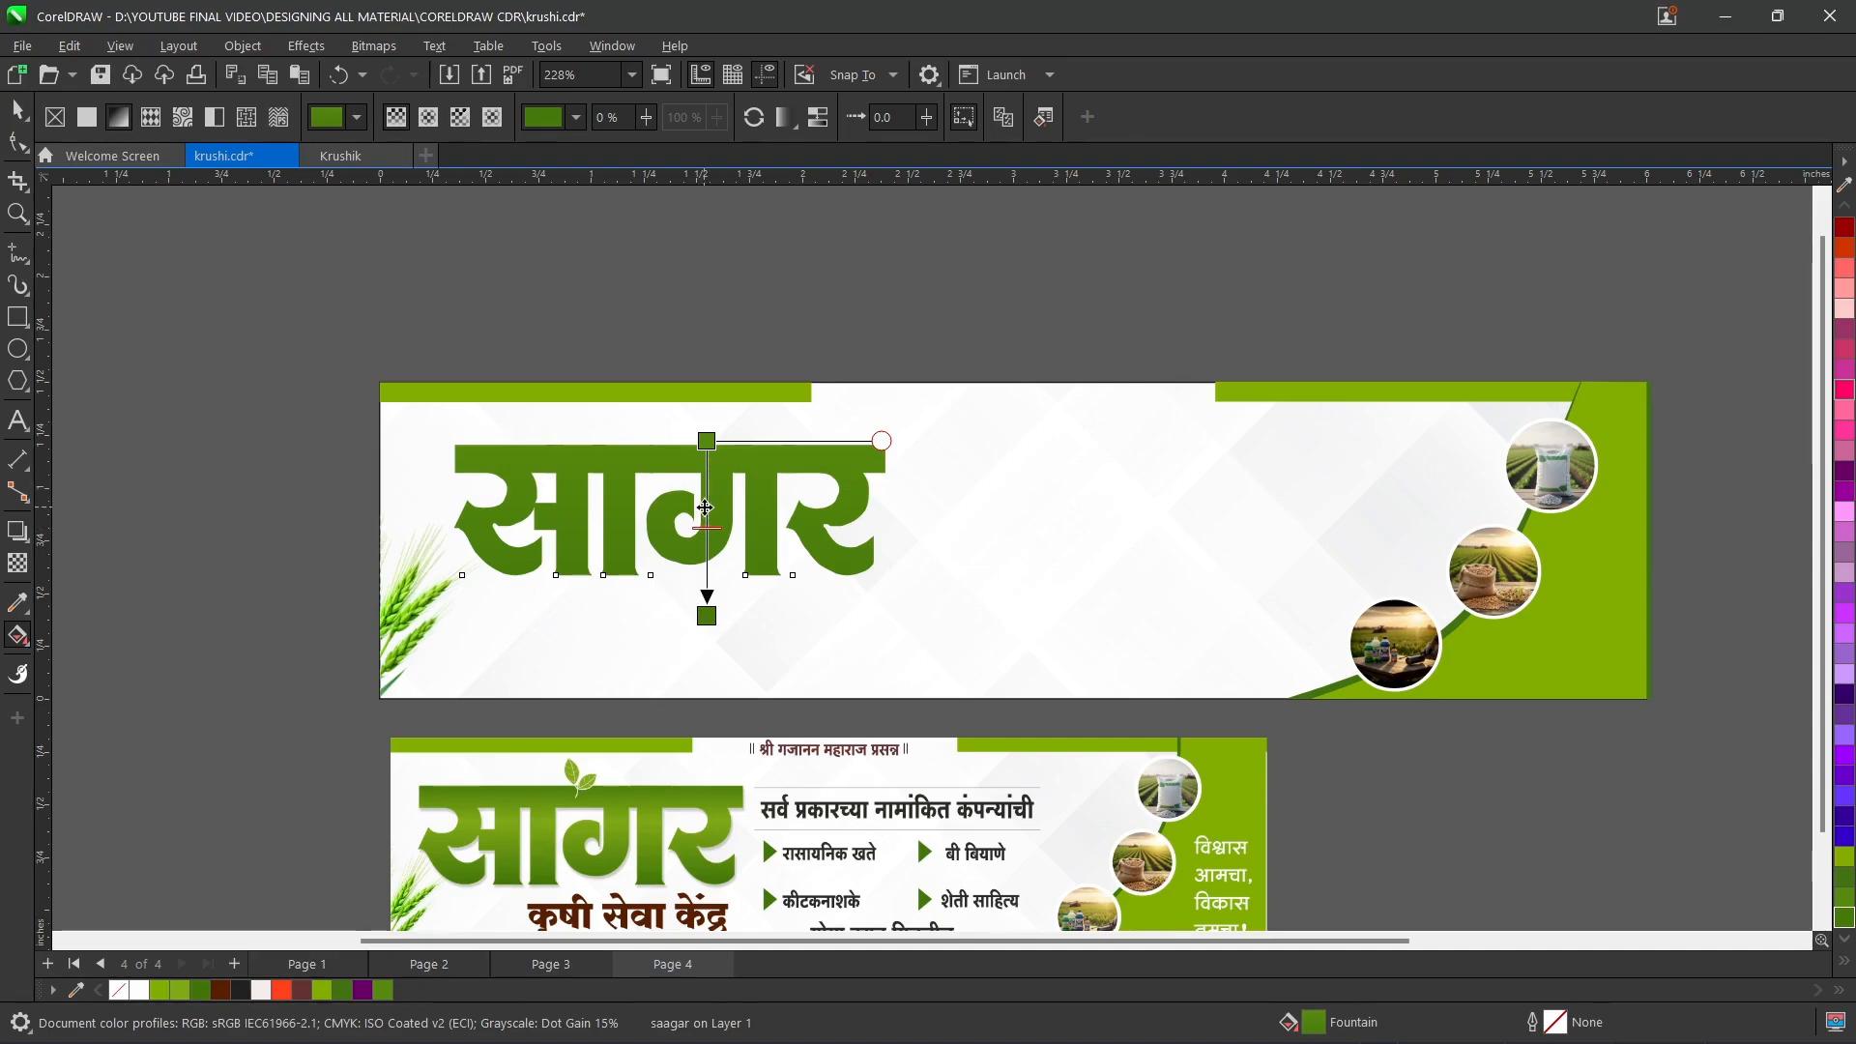
- Add a colour node at 38% of the title's gradient and colour it with the lighter green sampled from the reference title
{"action": "double_click", "coordinate": [706, 507]}
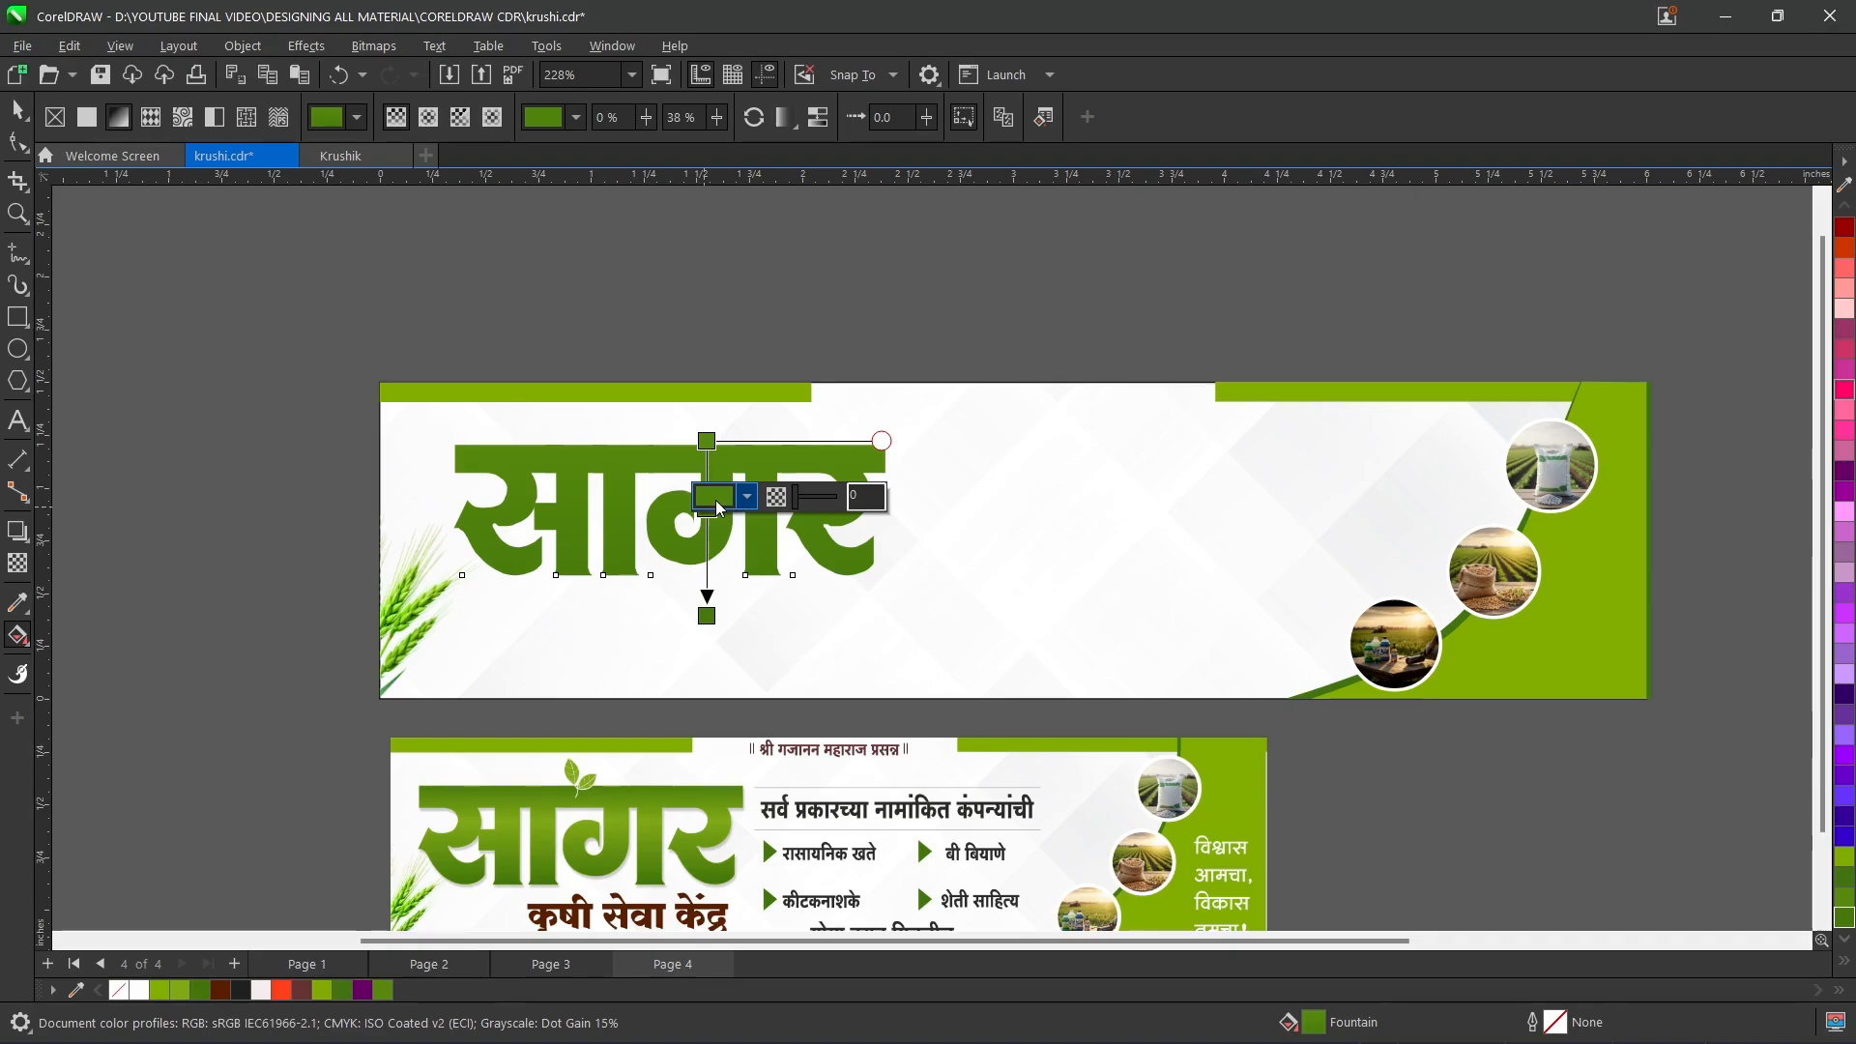
{"action": "left_click", "coordinate": [1845, 184]}
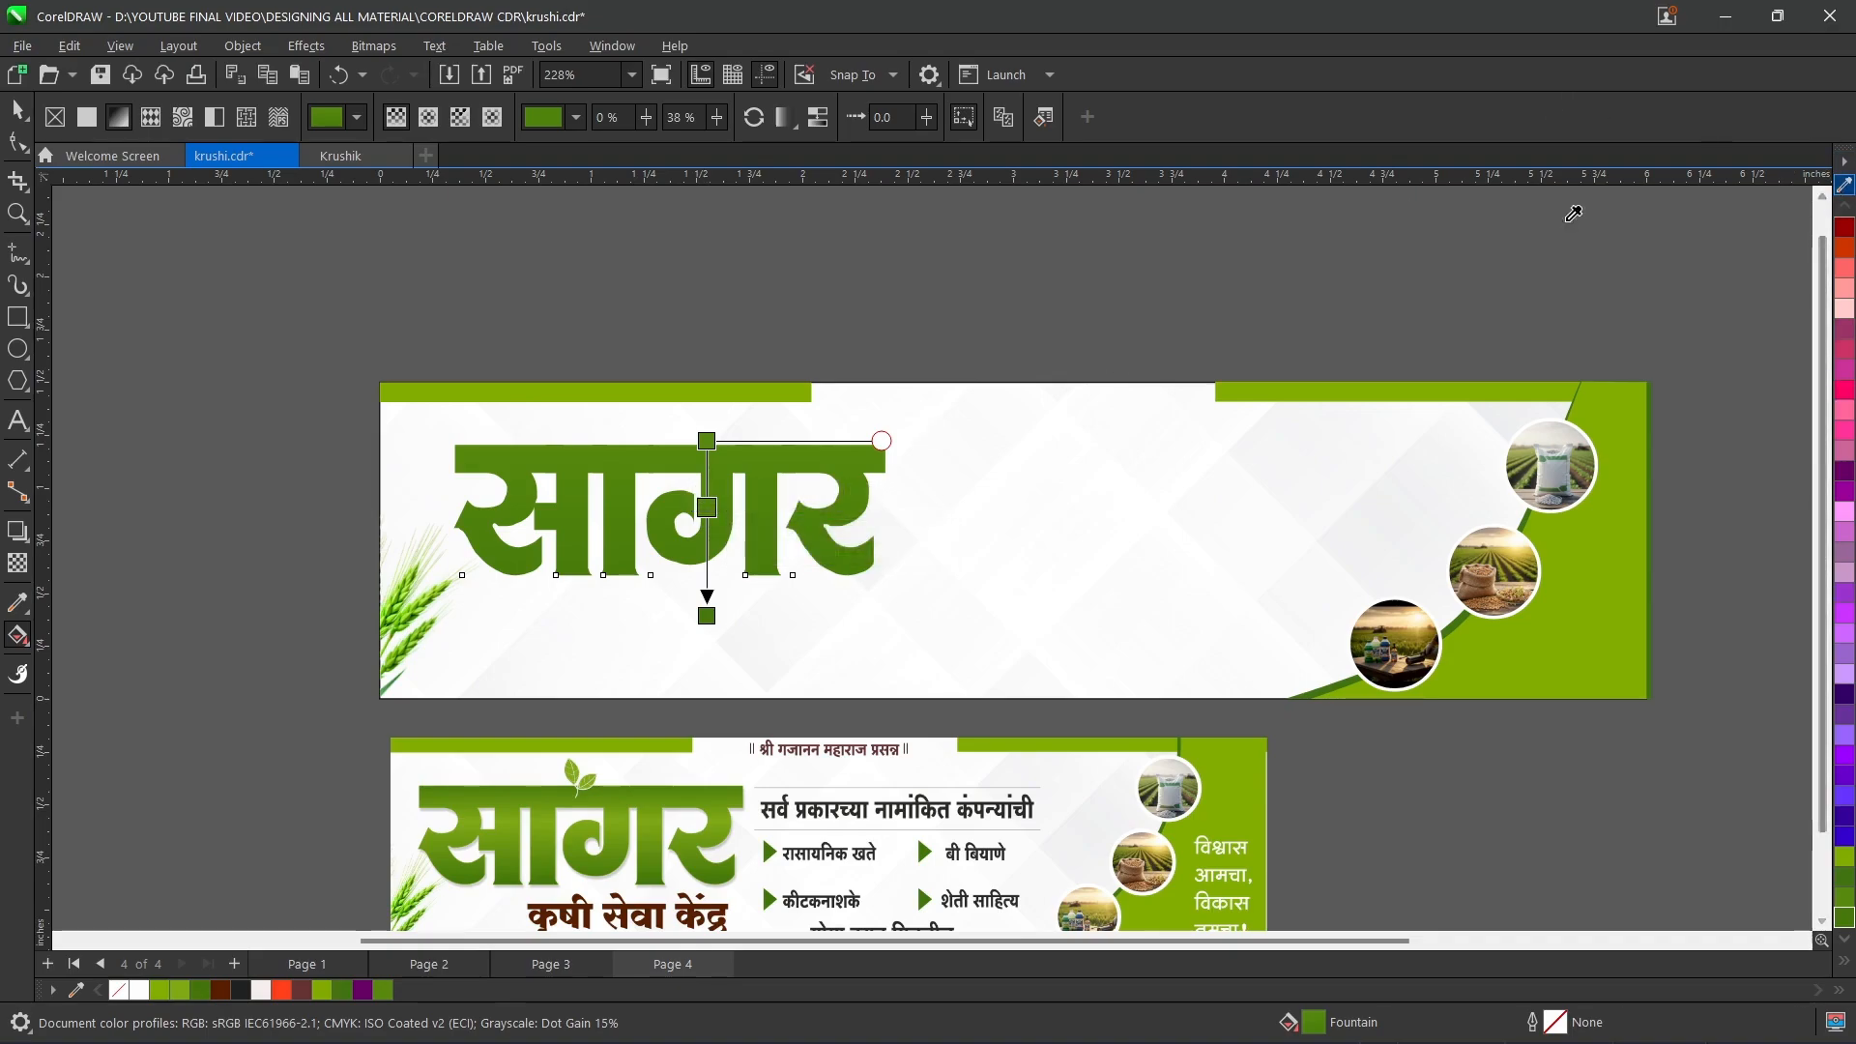
{"action": "left_click", "coordinate": [718, 833]}
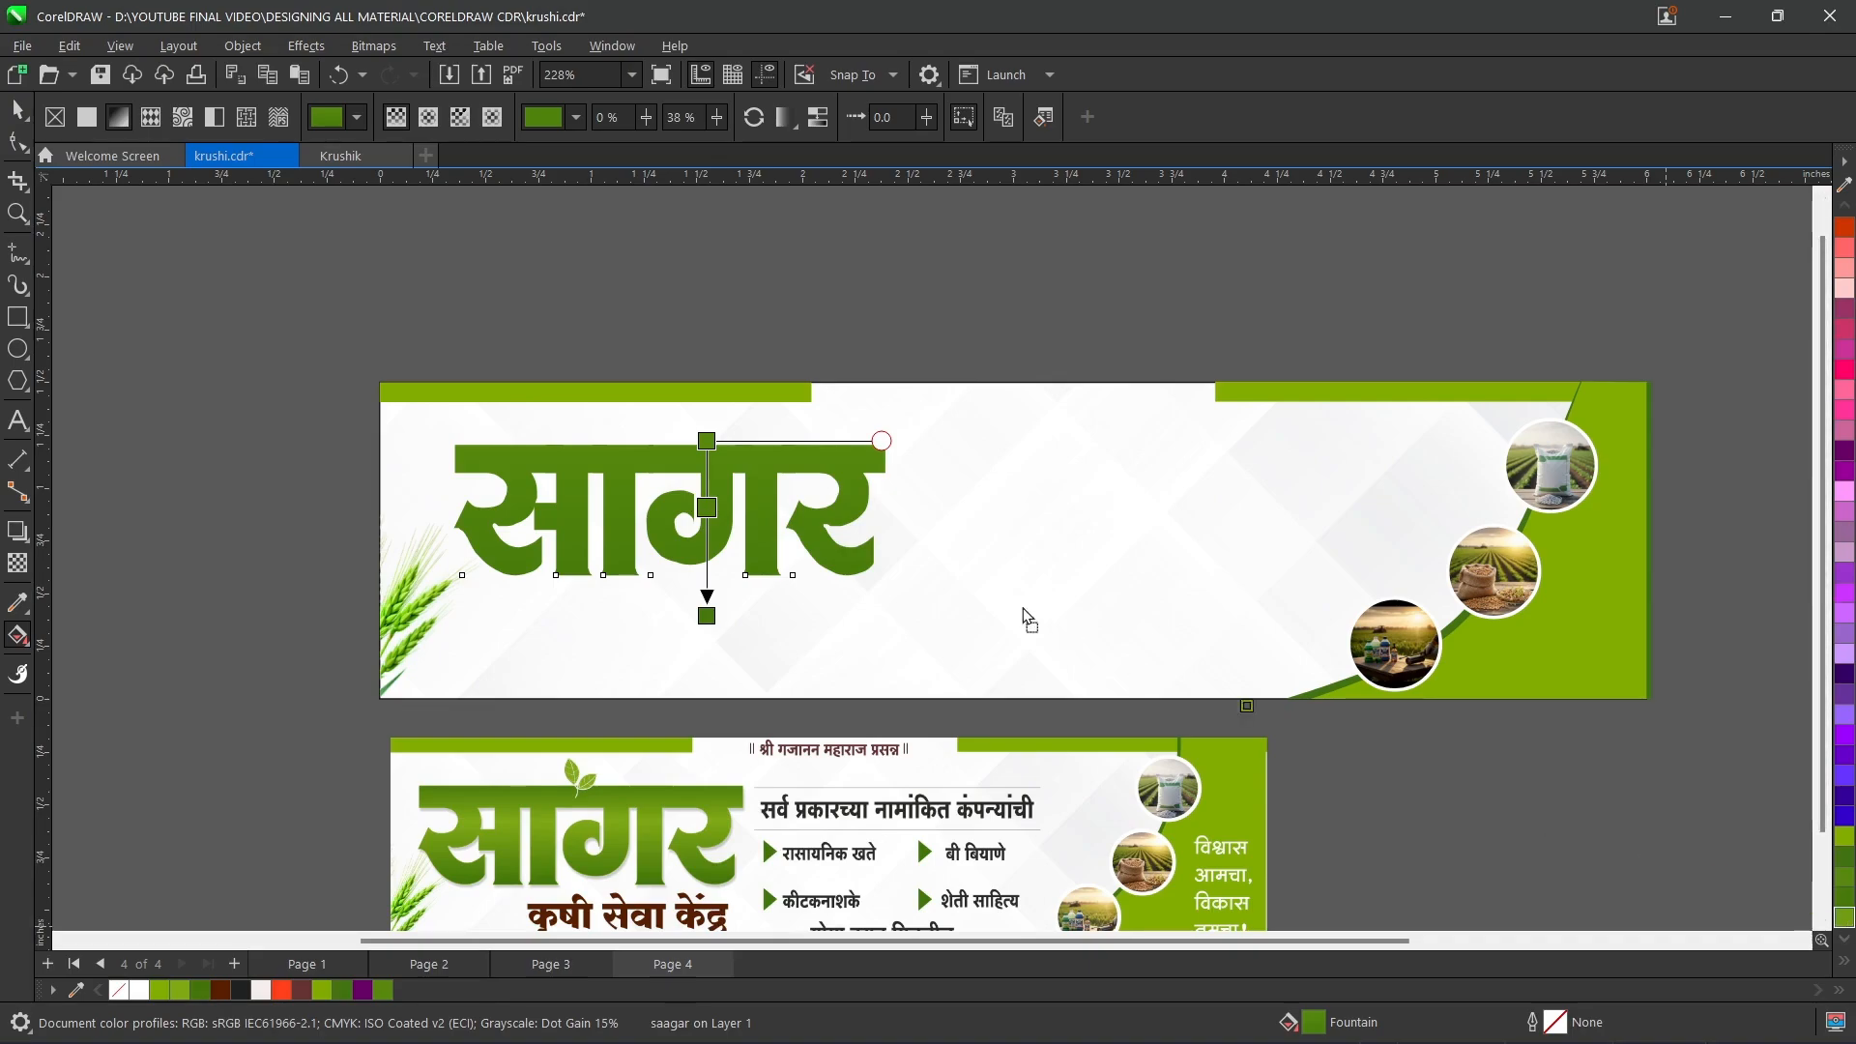
{"action": "left_click_drag", "start_coordinate": [1023, 607], "coordinate": [709, 508]}
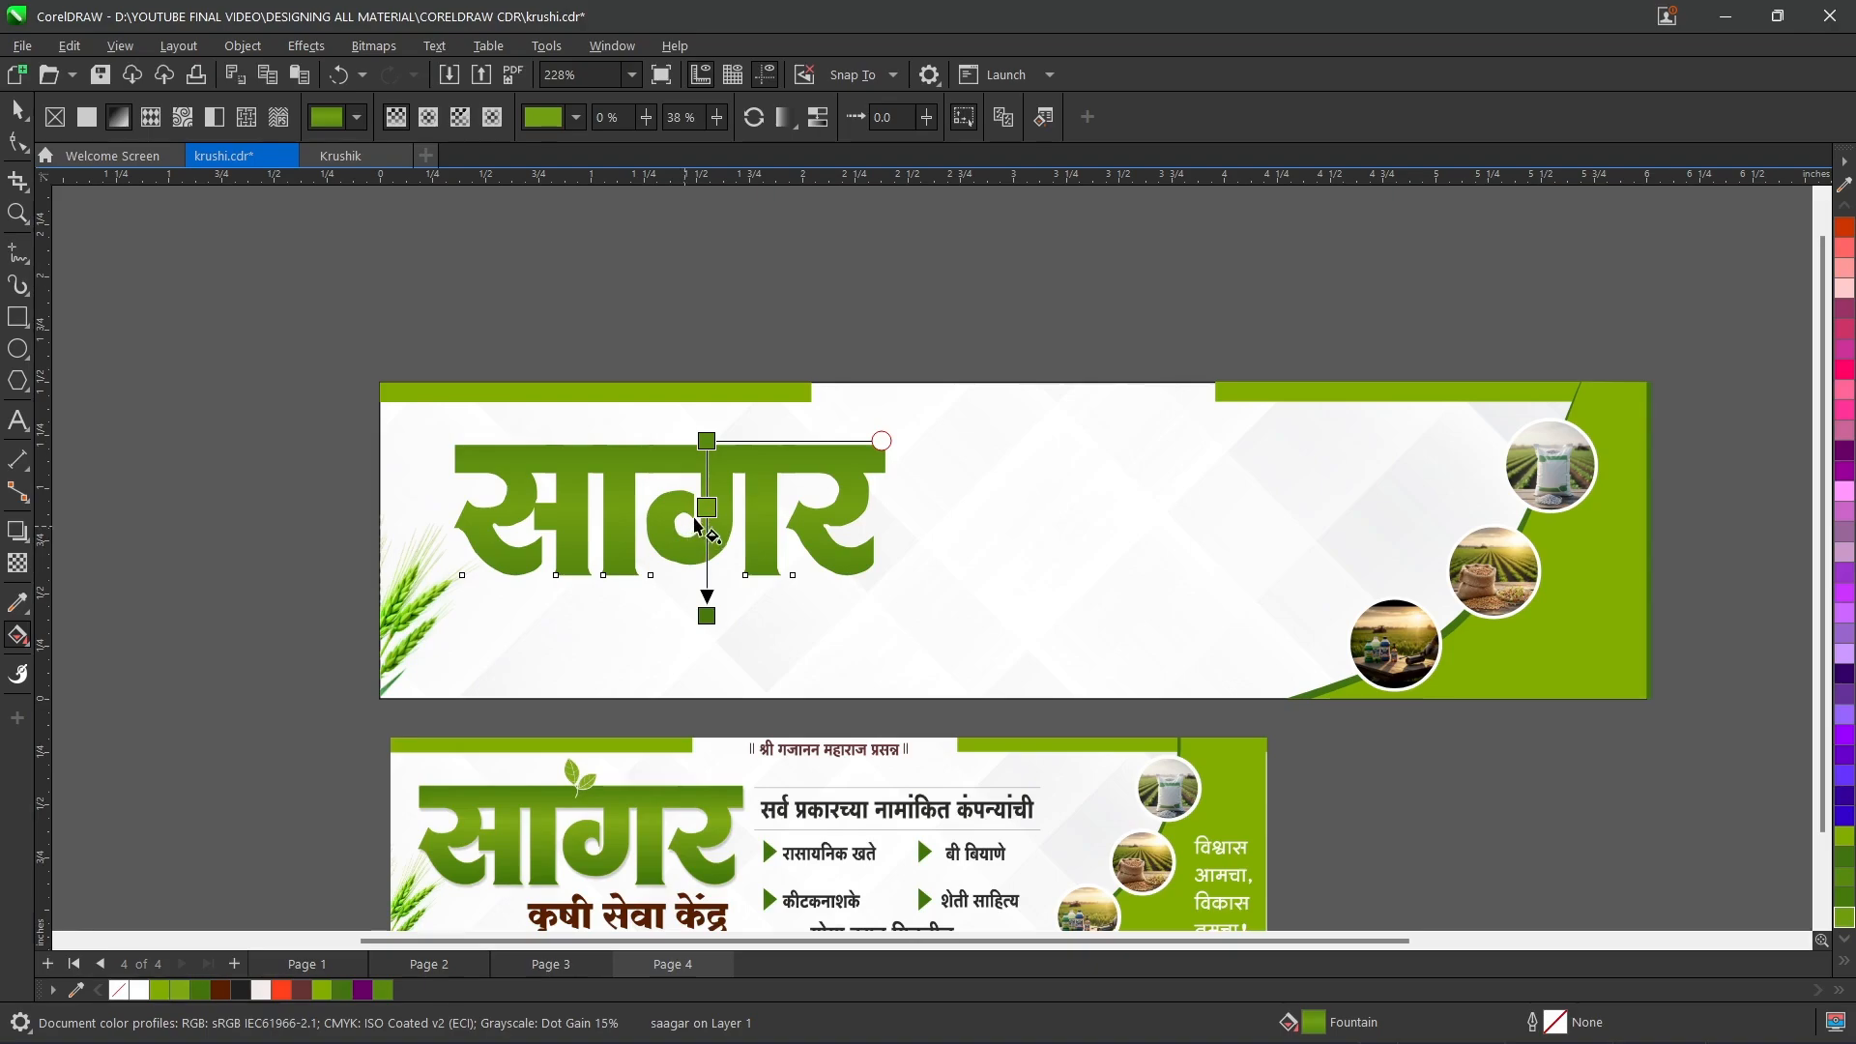
- Shift the middle colour node of the सागर title's gradient to 42%
{"action": "left_click", "coordinate": [707, 508]}
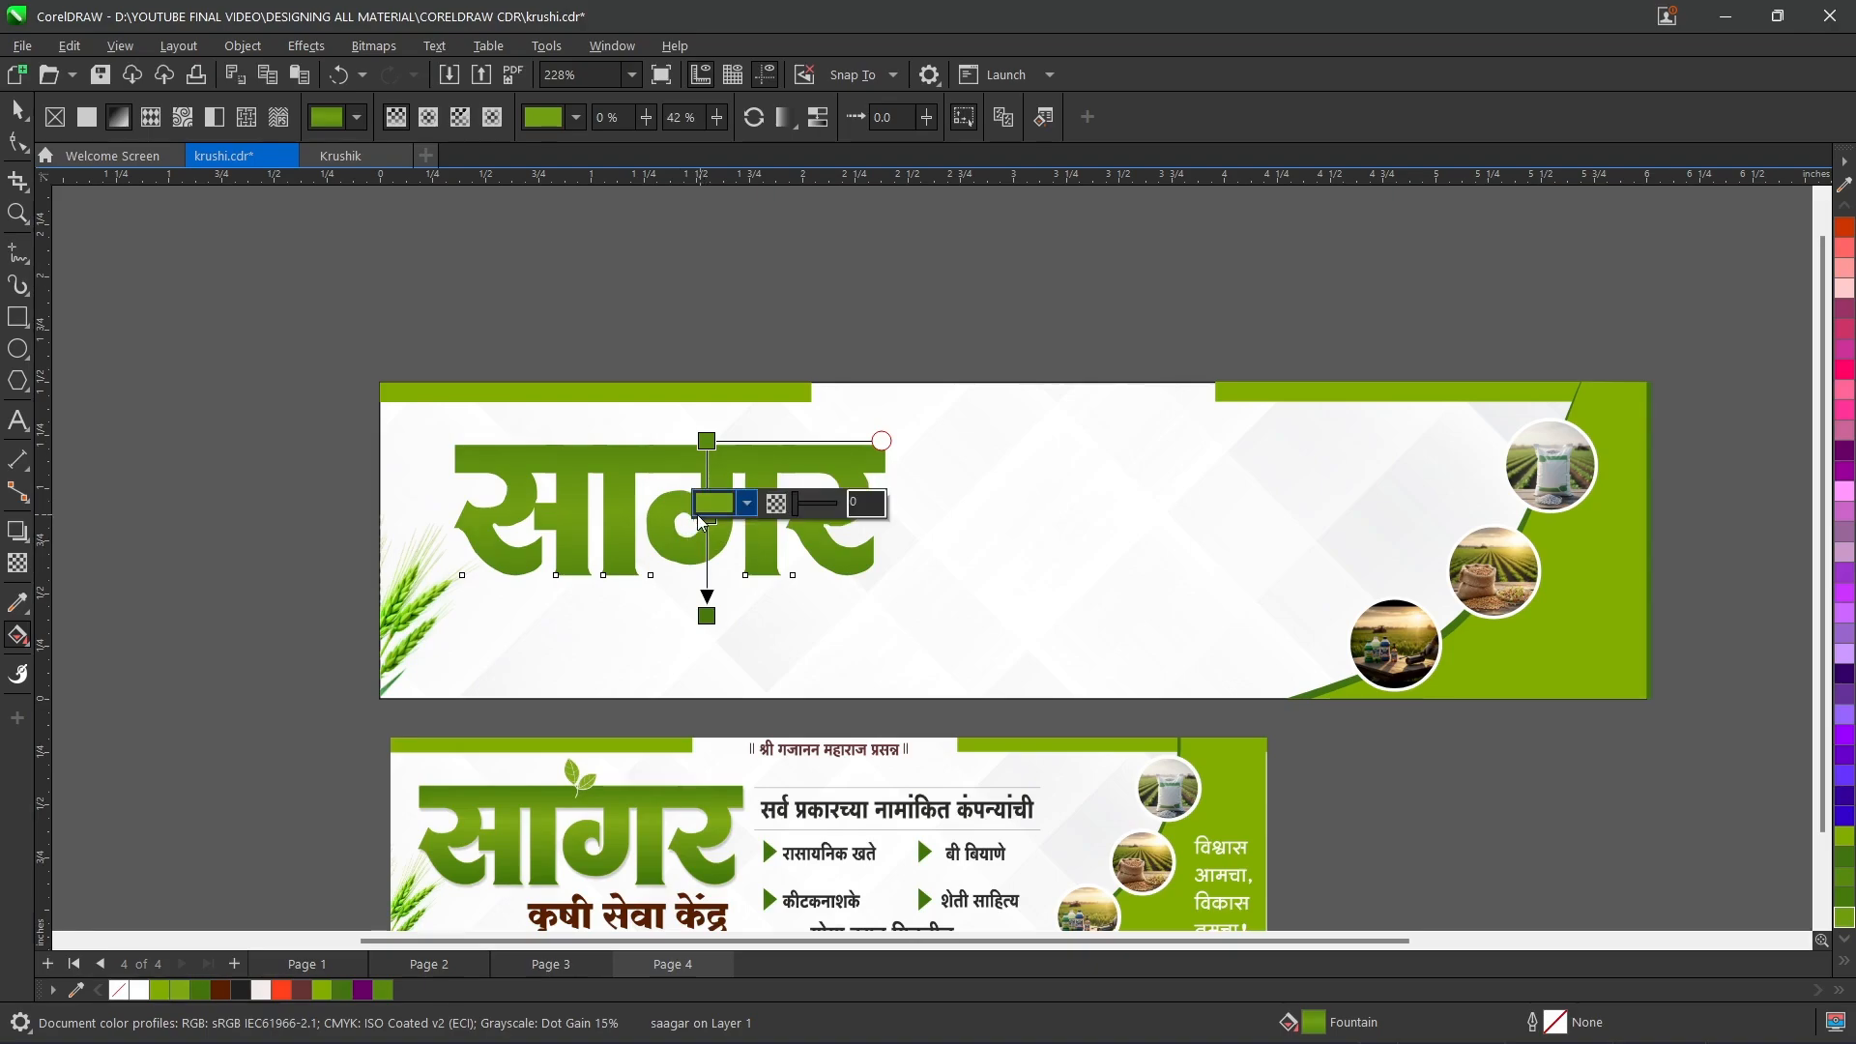
{"action": "left_click", "coordinate": [17, 108]}
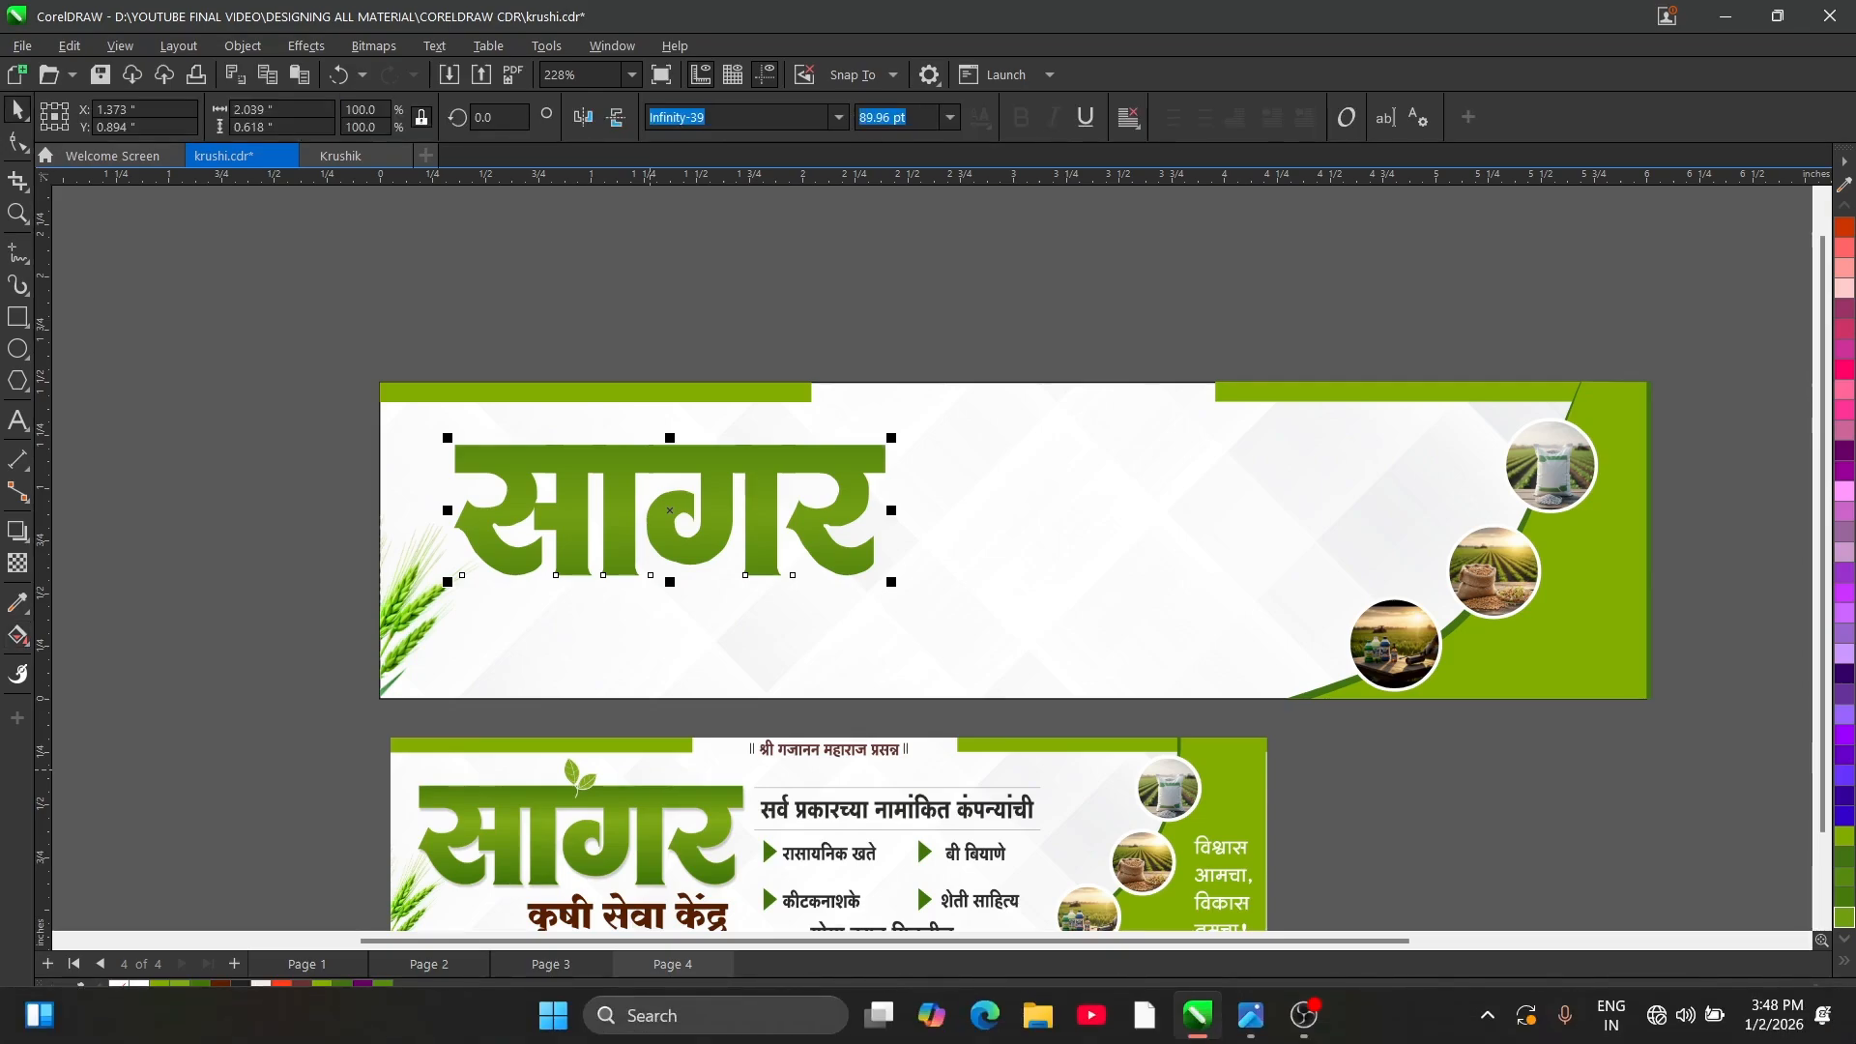
- Duplicate the सागर title, fill the copy white and place it slightly offset behind the green original
{"action": "key", "text": "ctrl+d"}
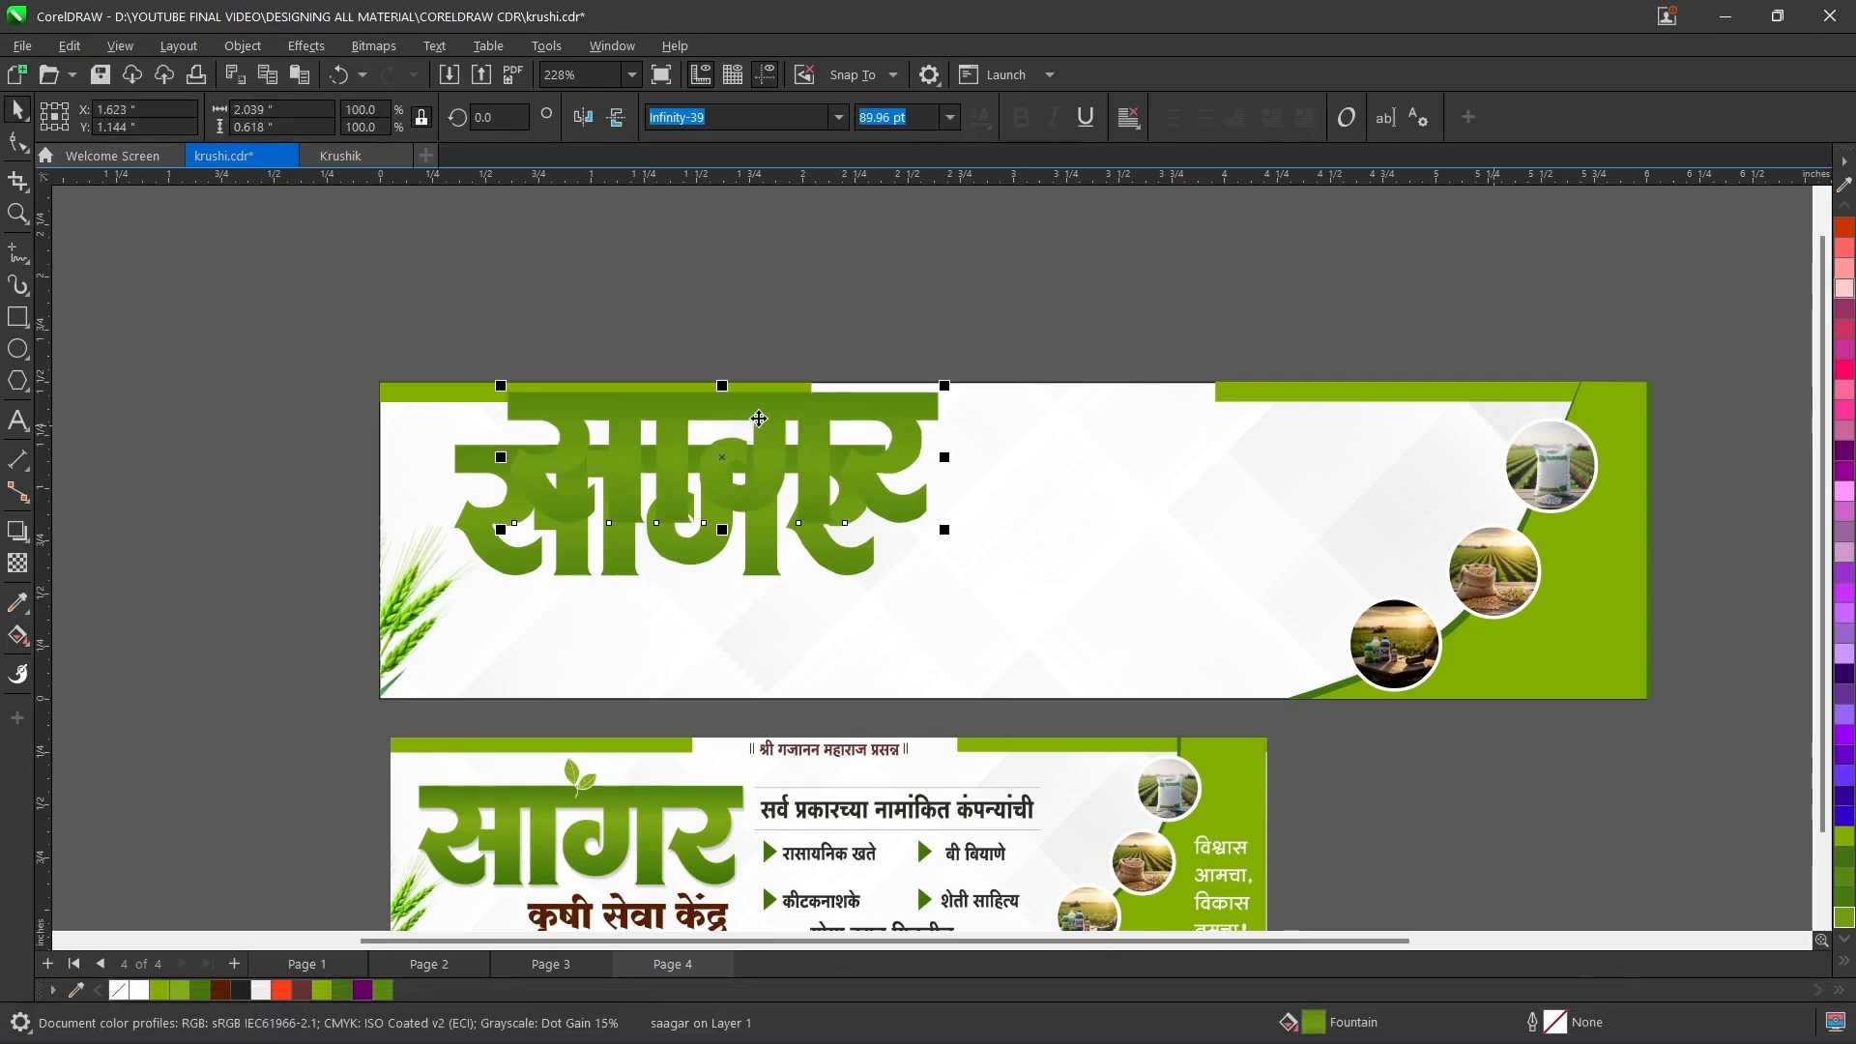
{"action": "left_click_drag", "start_coordinate": [759, 419], "coordinate": [1053, 523]}
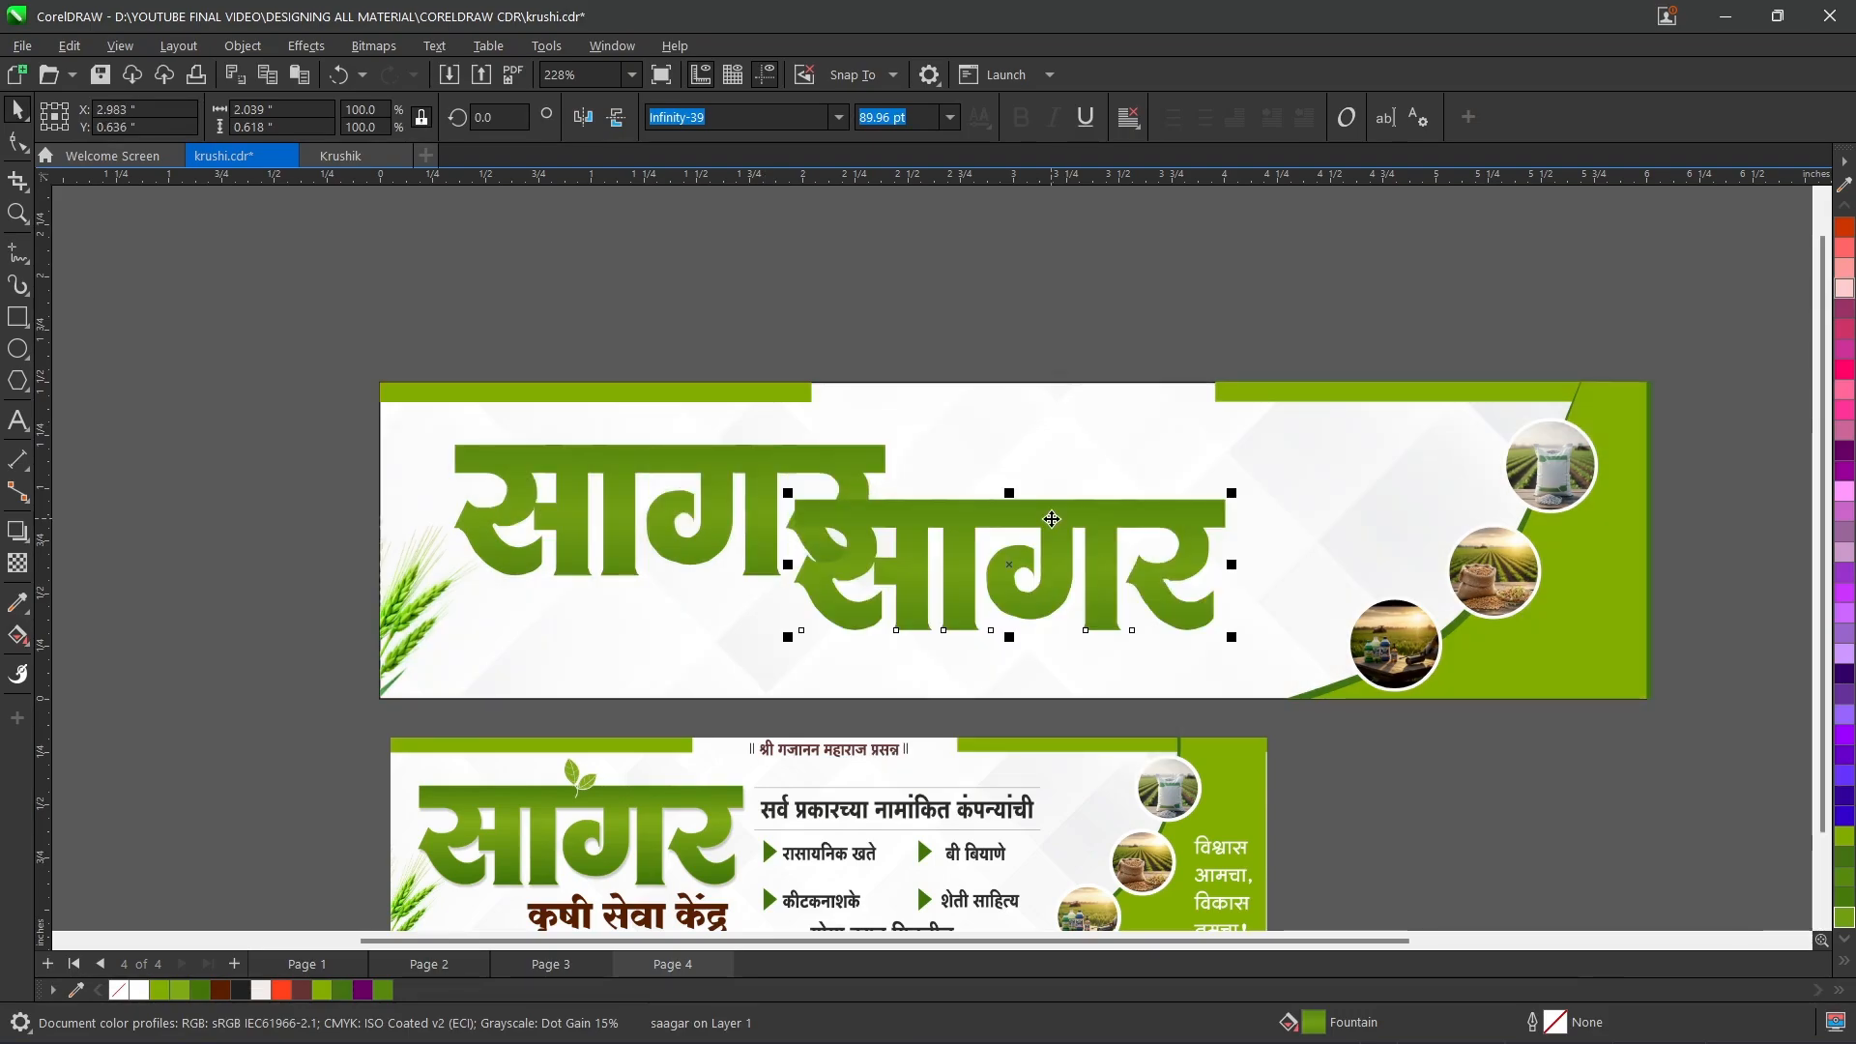
{"action": "left_click", "coordinate": [142, 990]}
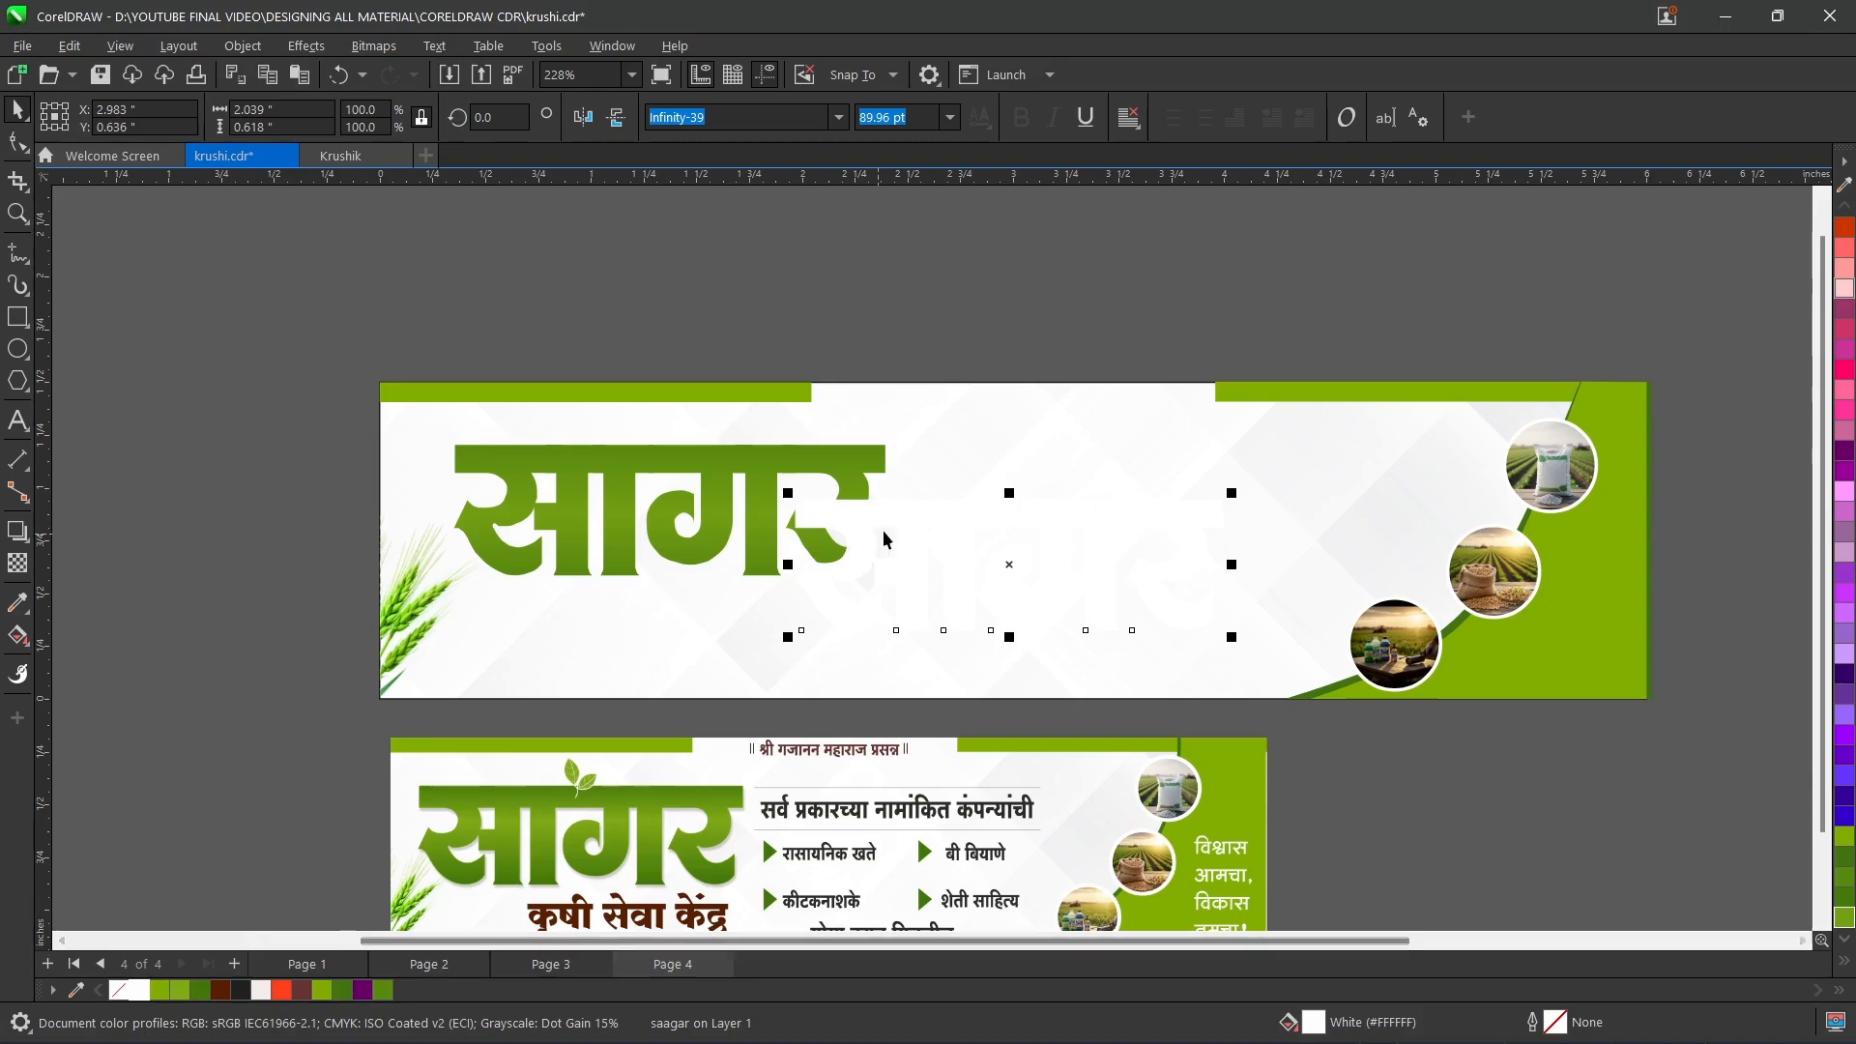
{"action": "left_click_drag", "start_coordinate": [883, 530], "coordinate": [564, 495]}
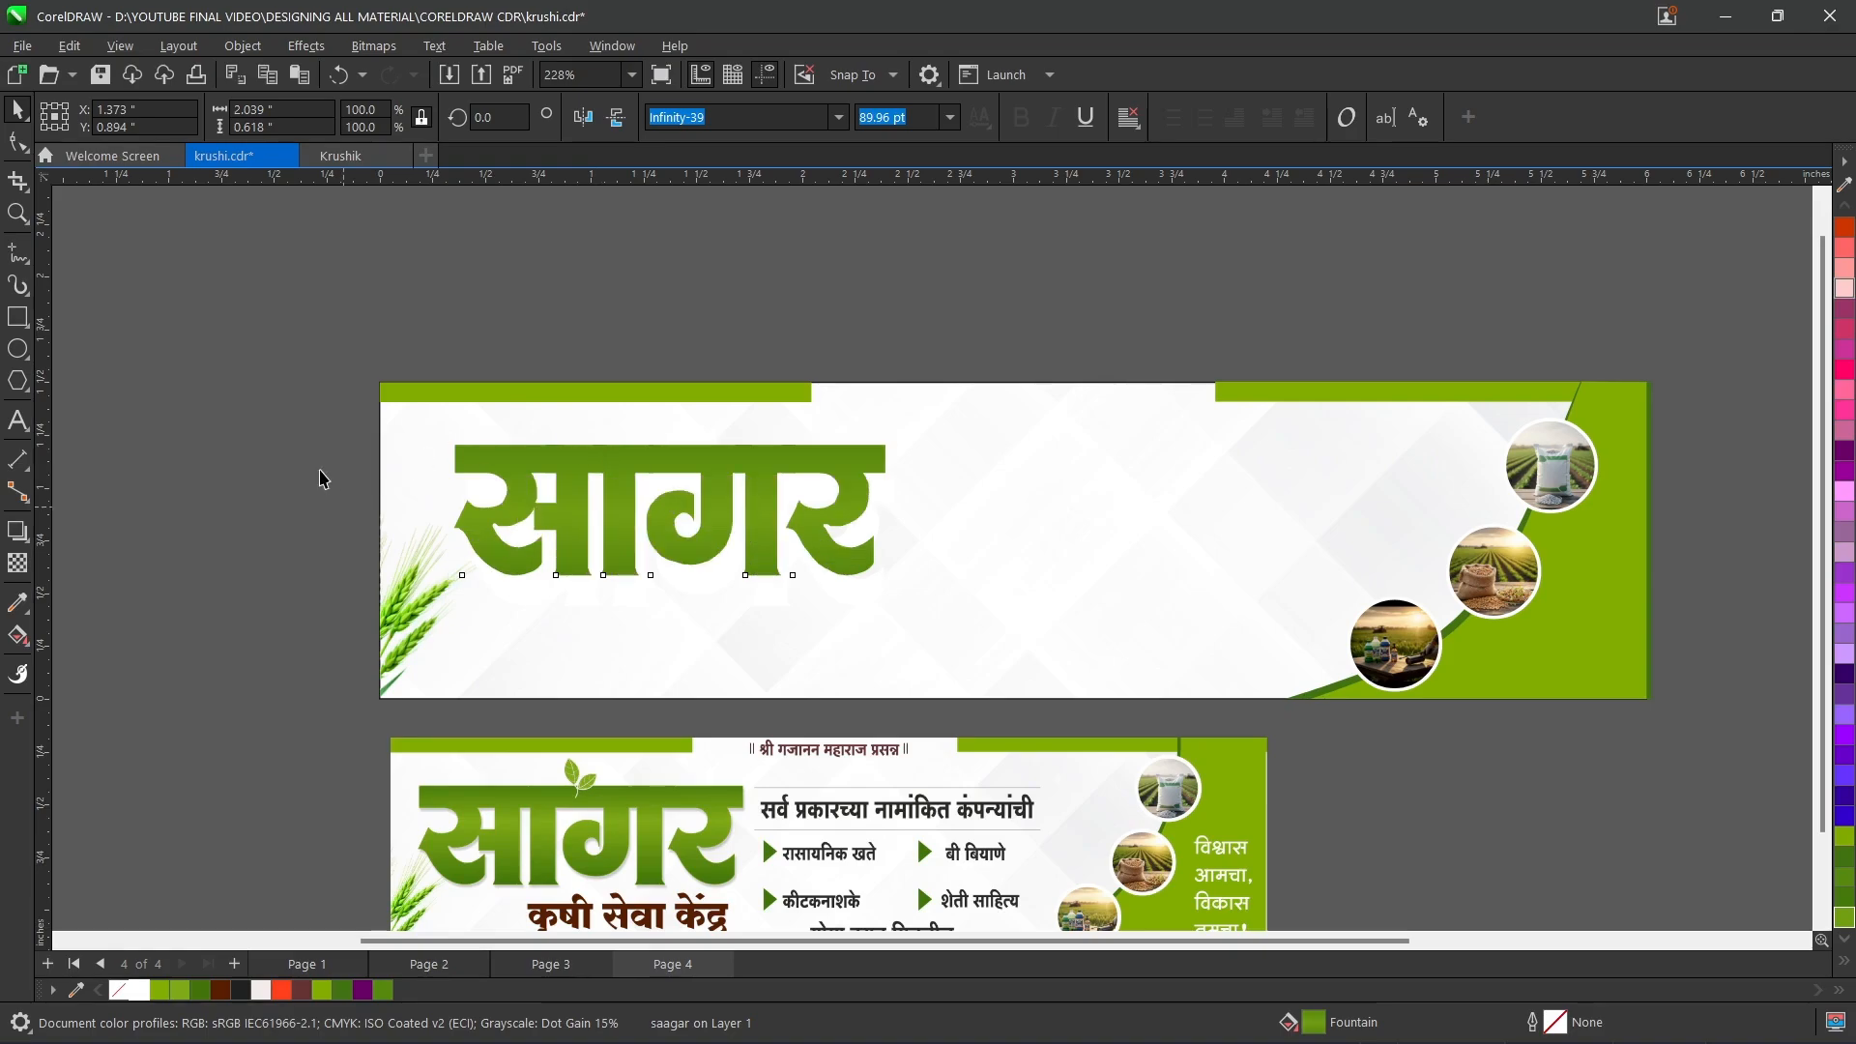
{"action": "left_click", "coordinate": [319, 477]}
{"action": "left_click", "coordinate": [648, 592]}
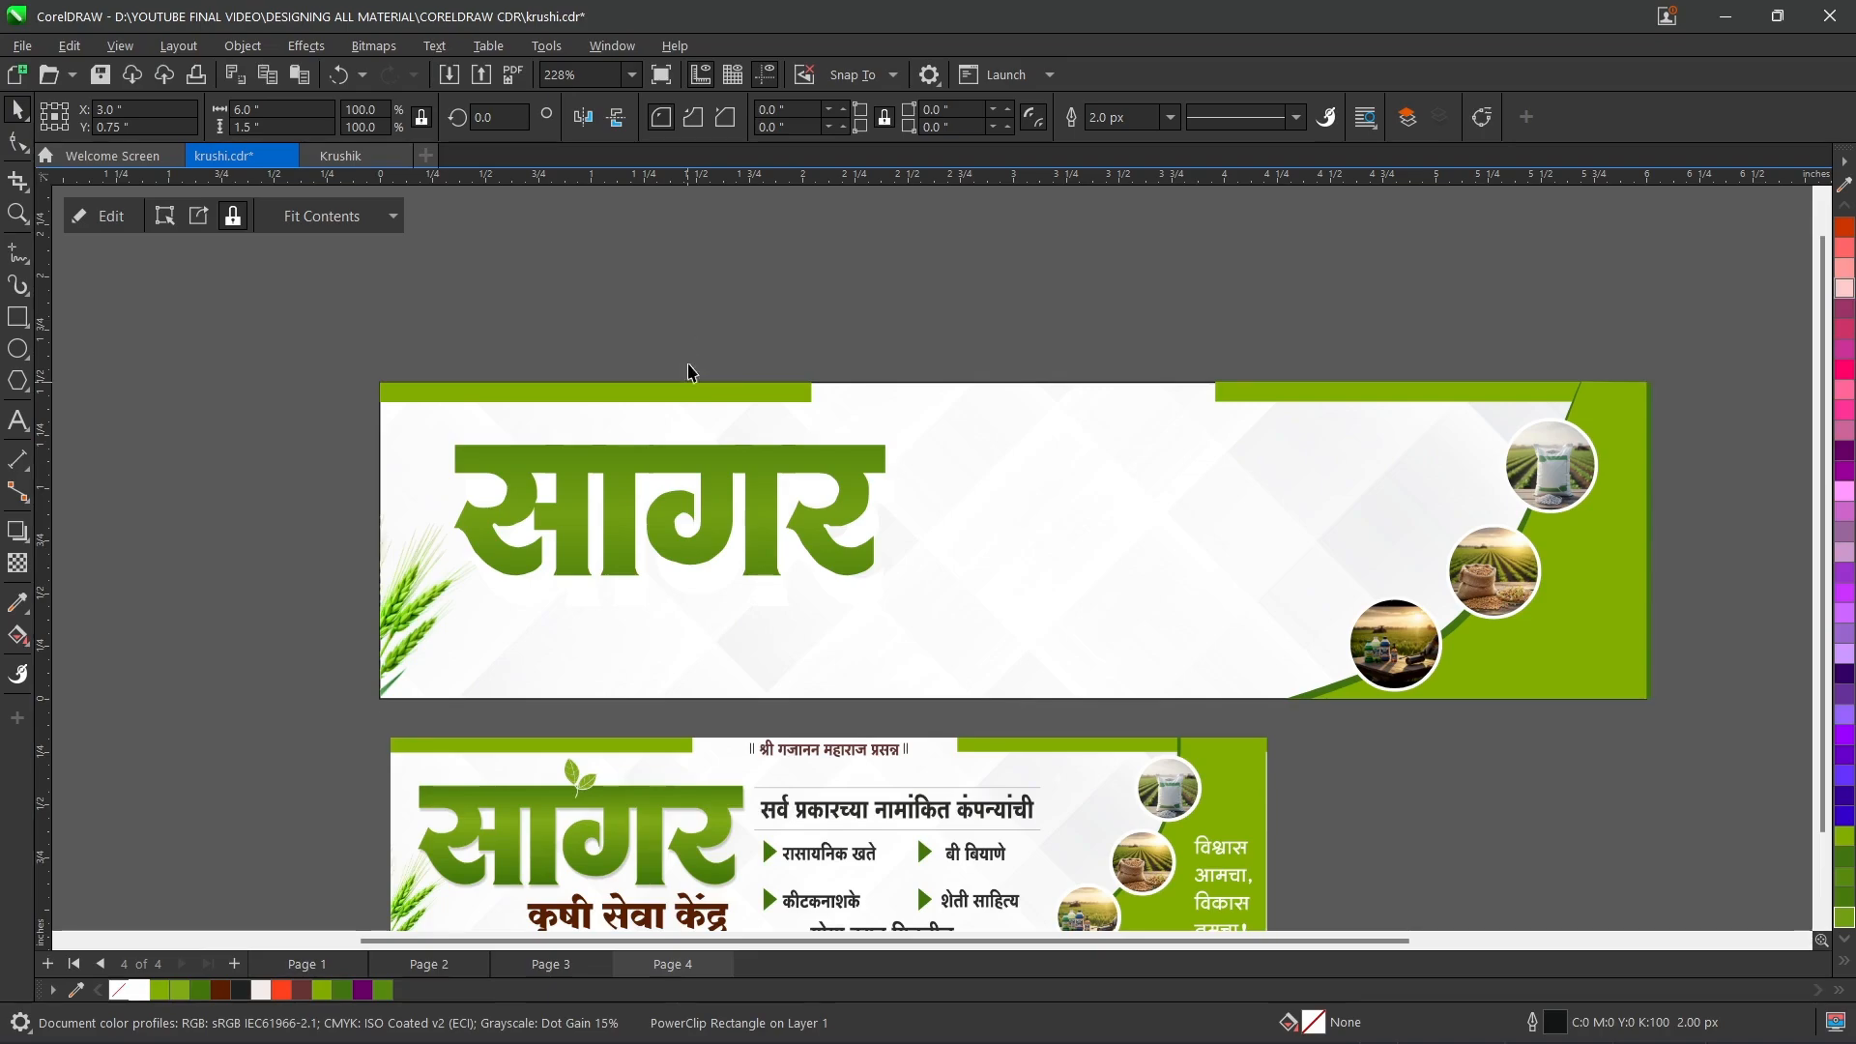
- Add a drop shadow to the green सागर title using the Flat Bottom Right preset
{"action": "left_click", "coordinate": [599, 498]}
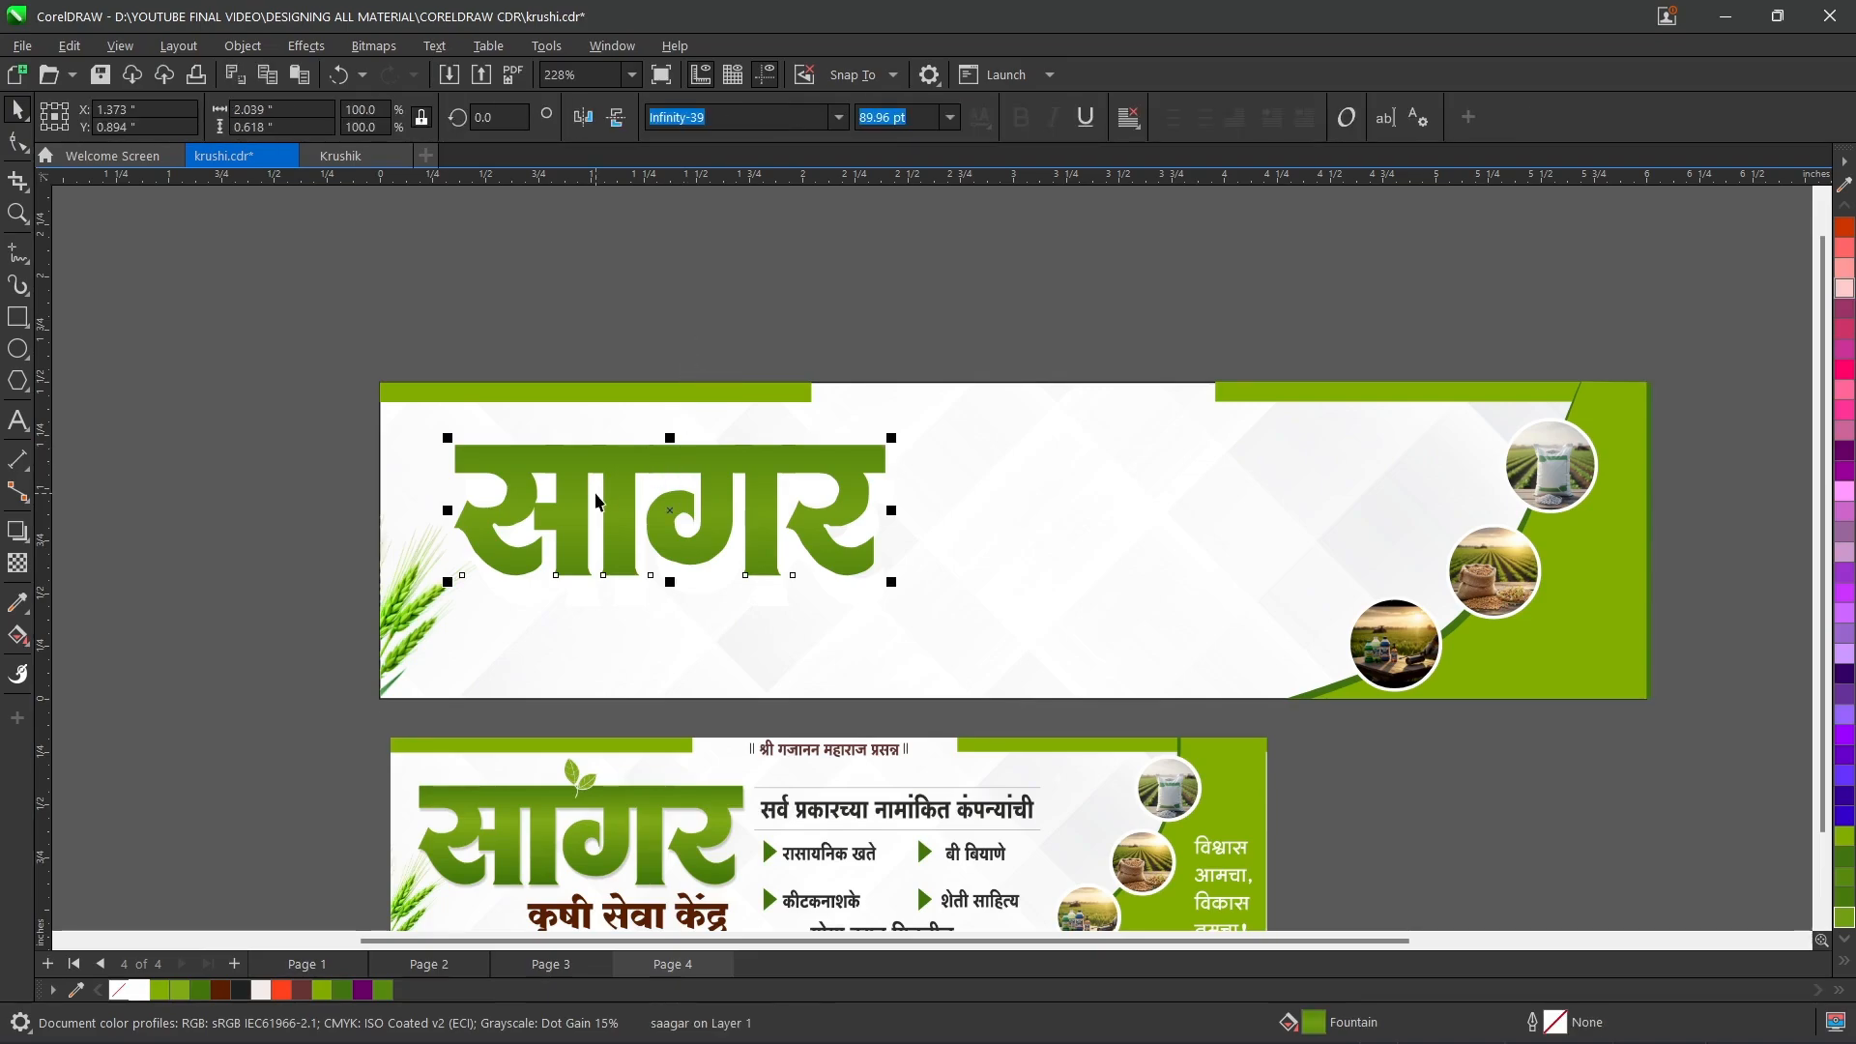
{"action": "left_click", "coordinate": [17, 531]}
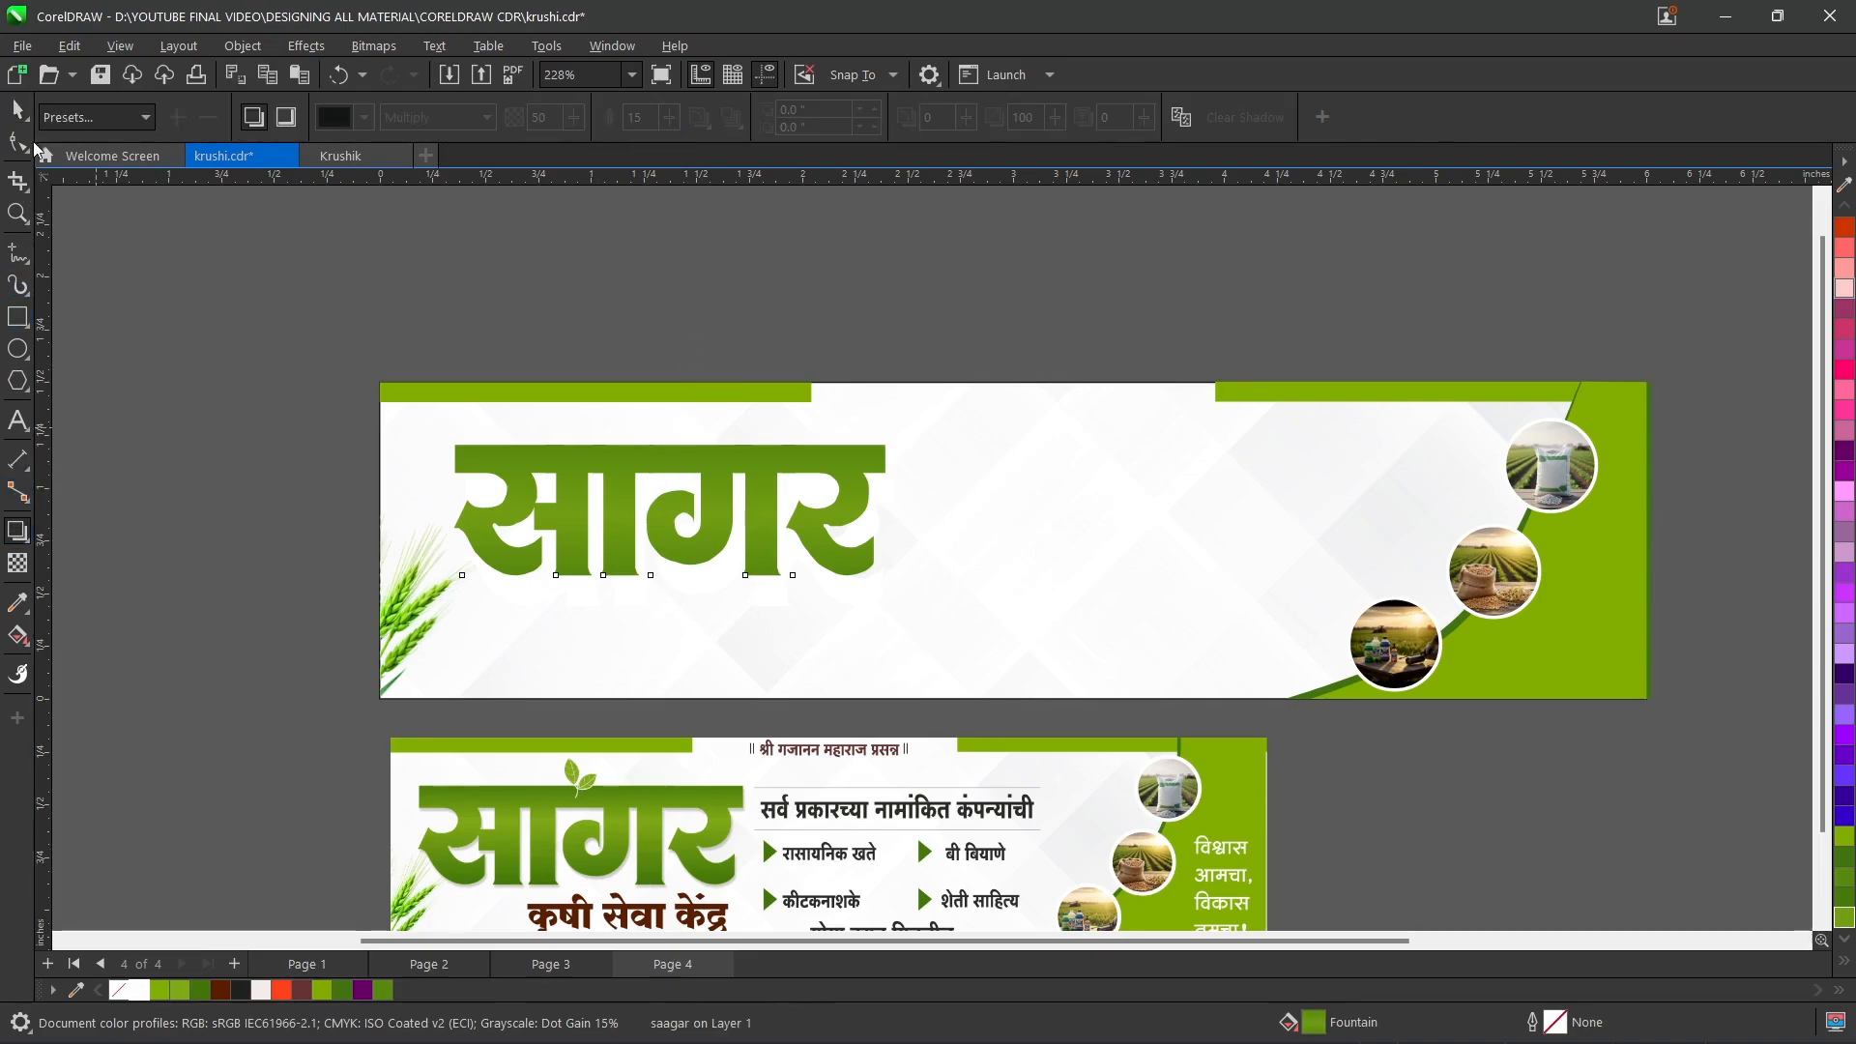
{"action": "left_click", "coordinate": [73, 117]}
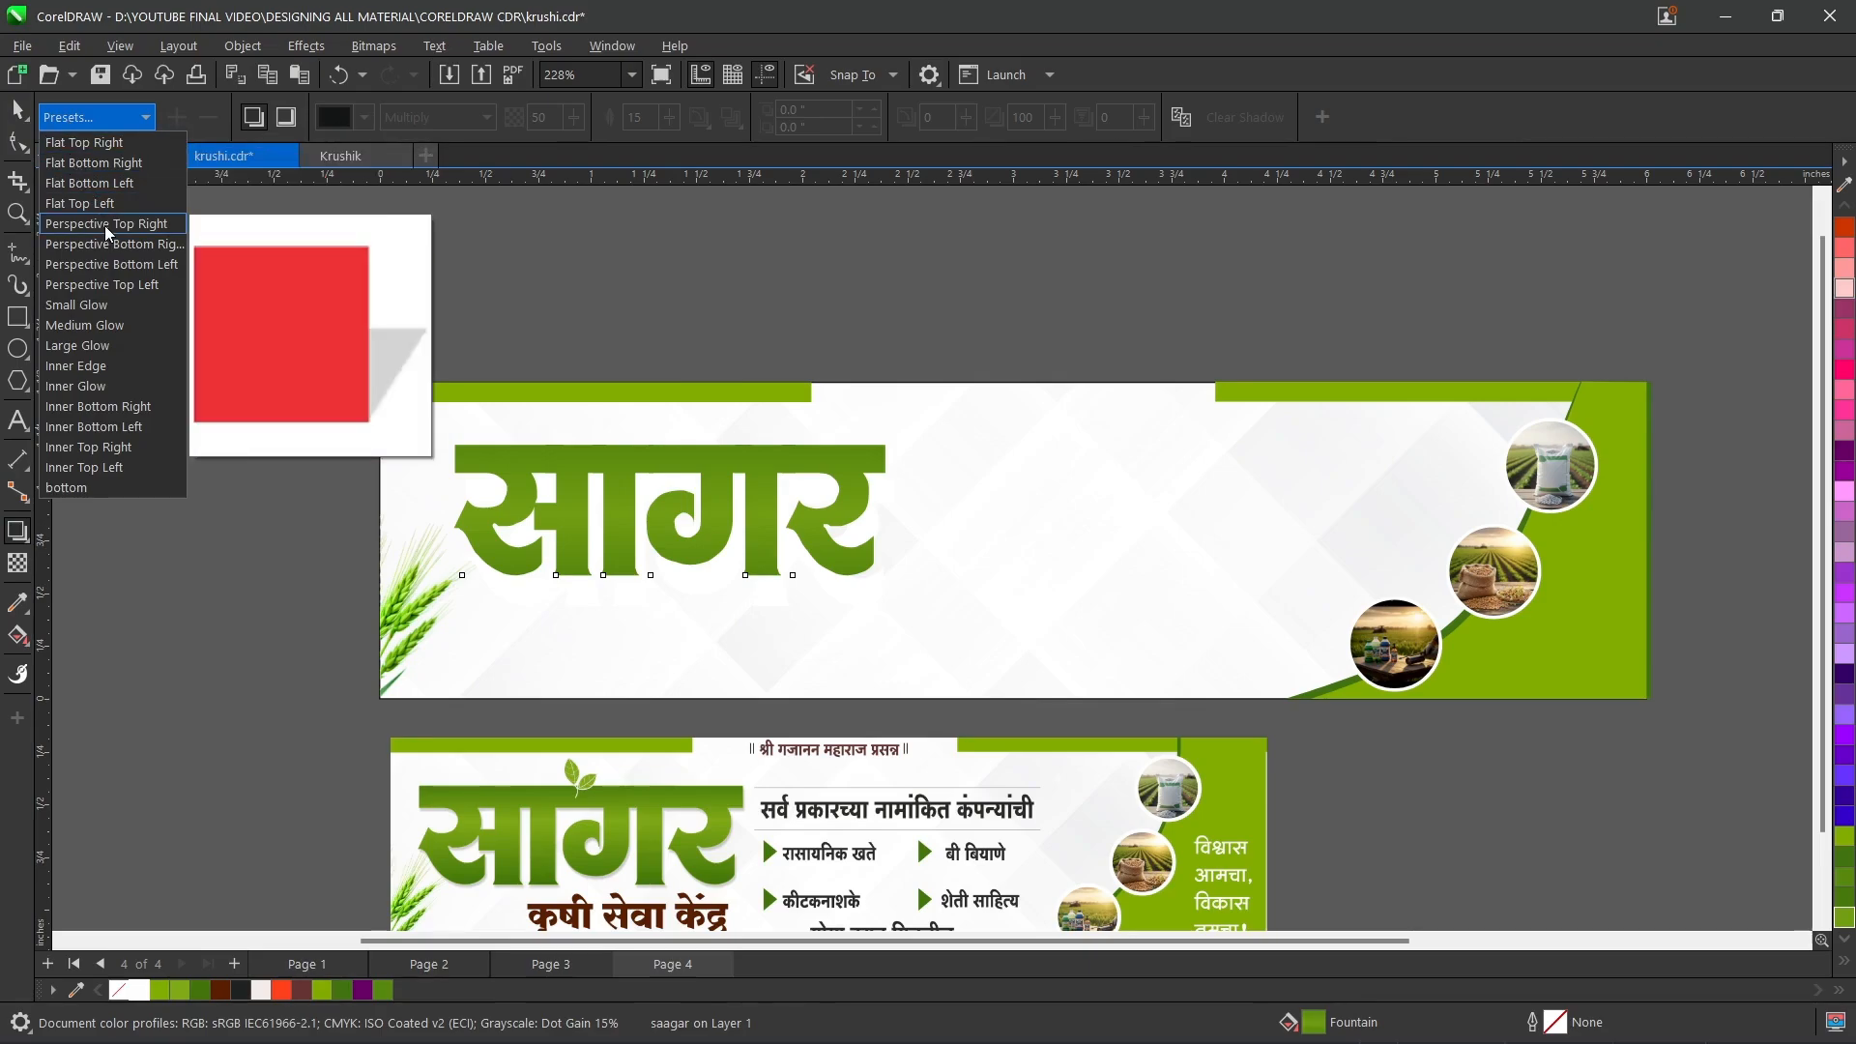
{"action": "left_click", "coordinate": [67, 236]}
{"action": "left_click", "coordinate": [116, 117]}
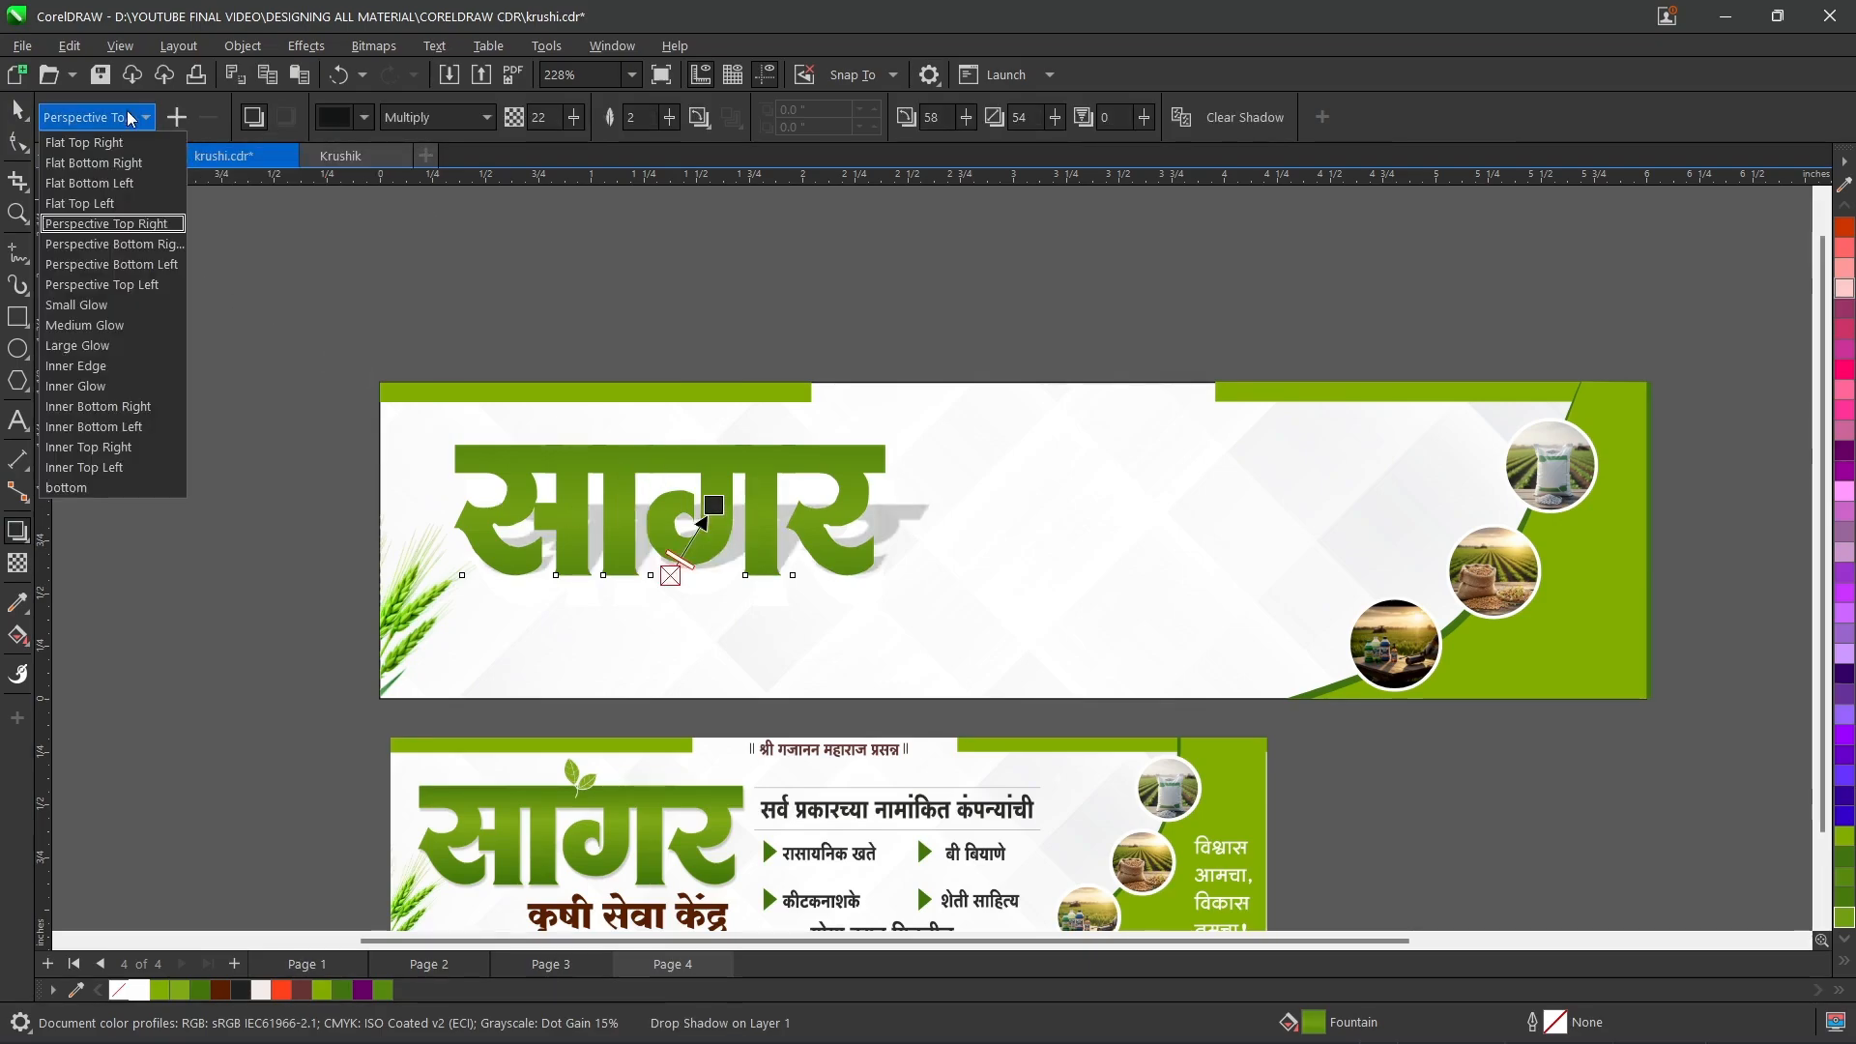
{"action": "left_click", "coordinate": [111, 264]}
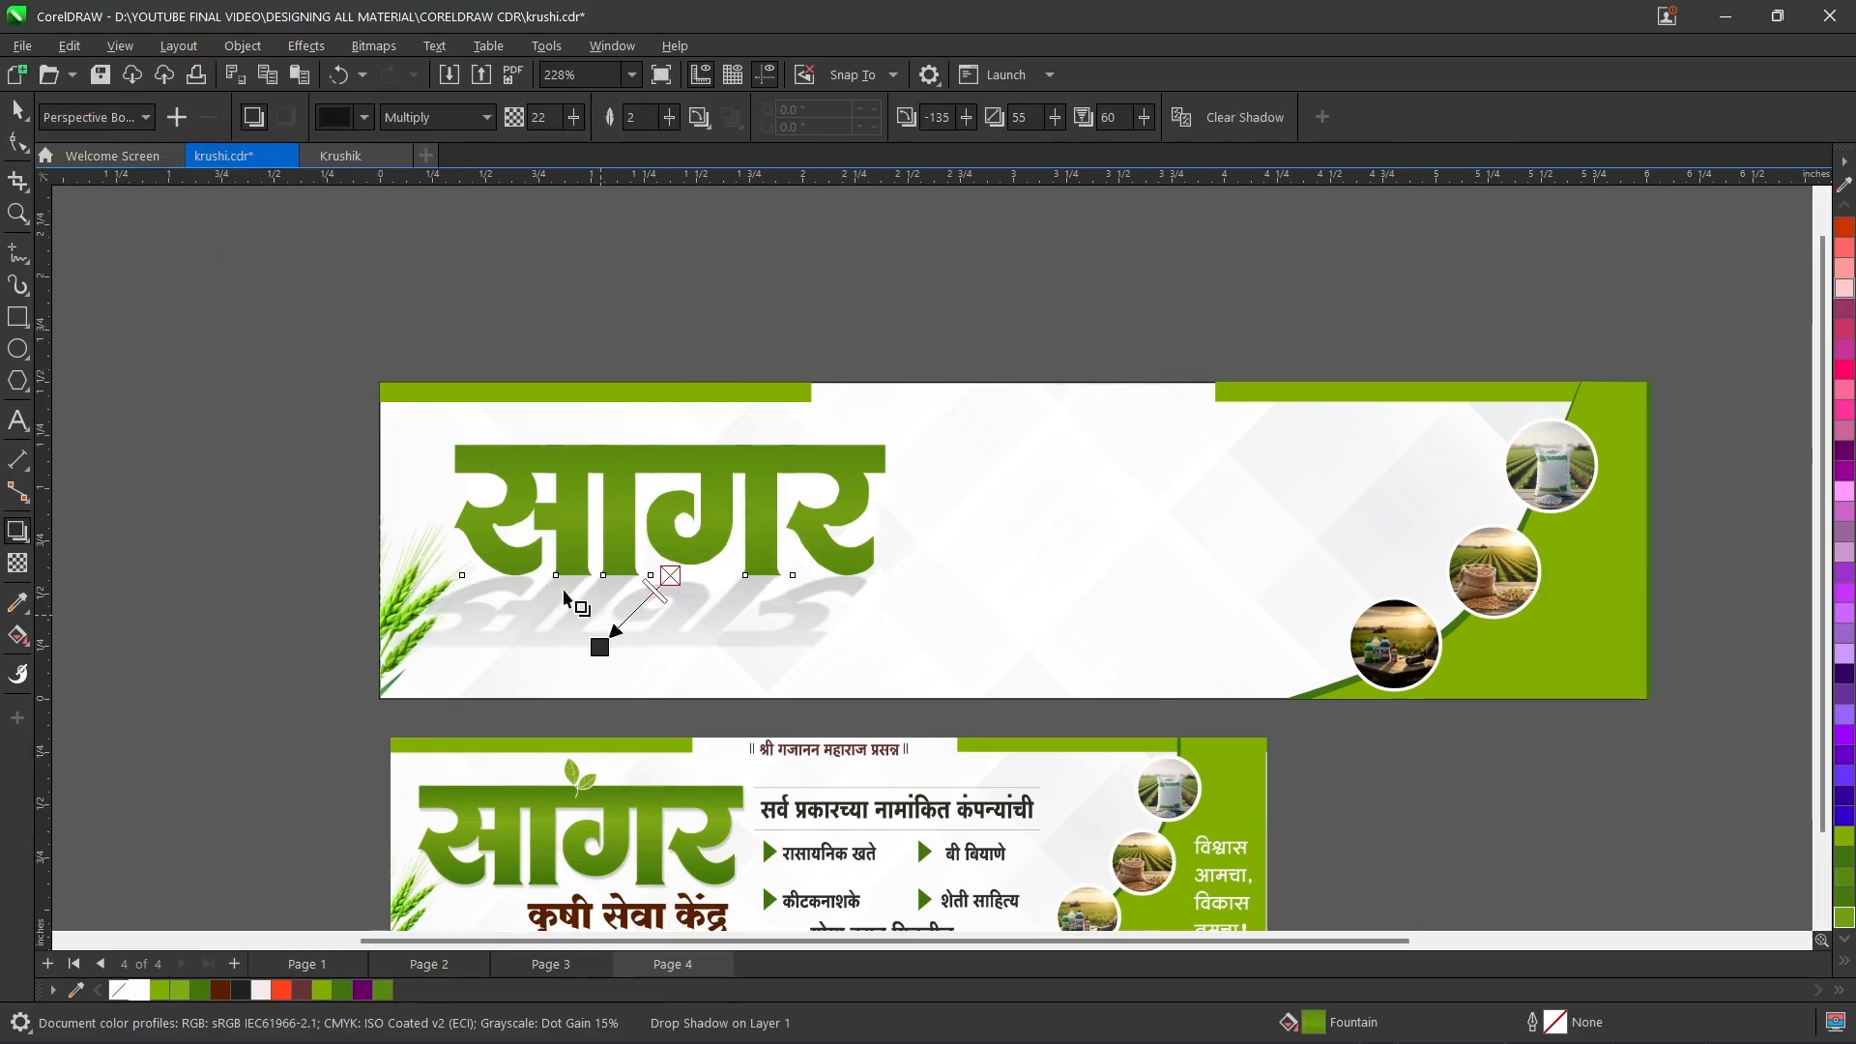
{"action": "left_click", "coordinate": [90, 117]}
{"action": "left_click", "coordinate": [68, 191]}
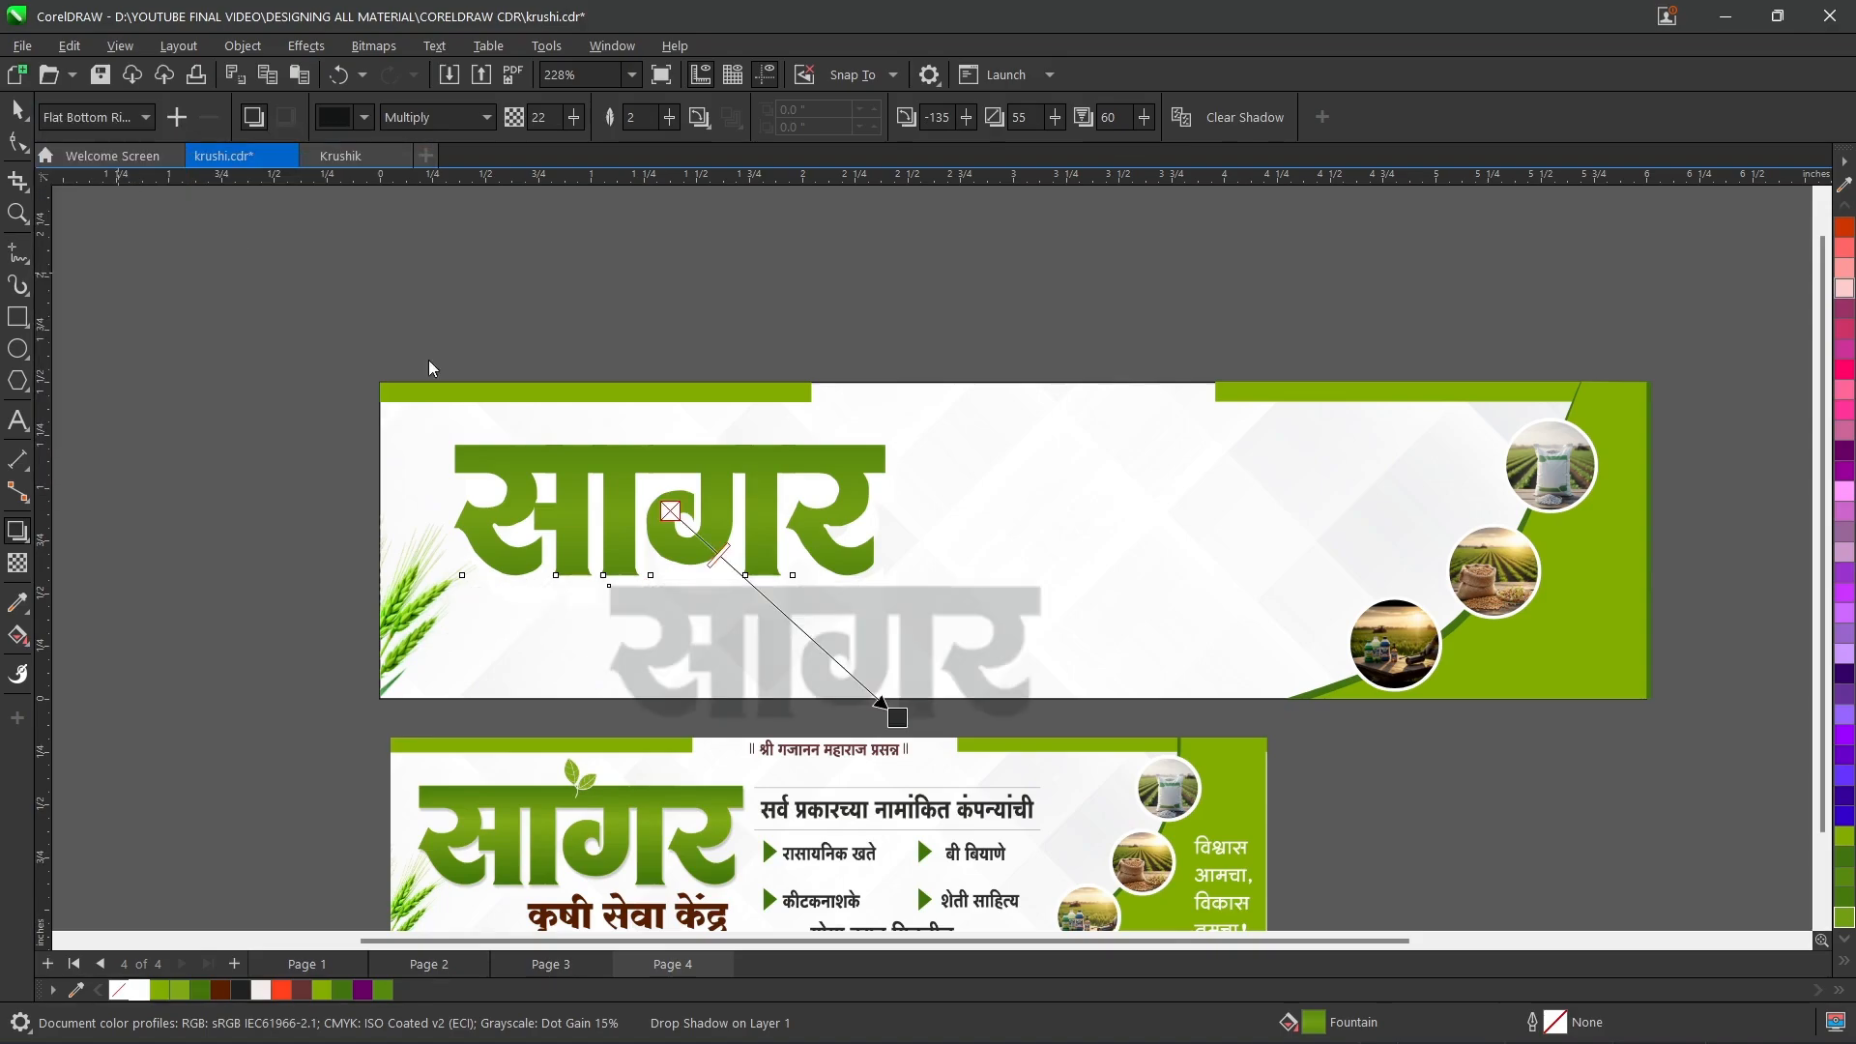
- Tighten the title's drop shadow to an offset of about 0.014 and -0.018 inch and set its opacity to 14
{"action": "left_click_drag", "start_coordinate": [895, 715], "coordinate": [731, 585]}
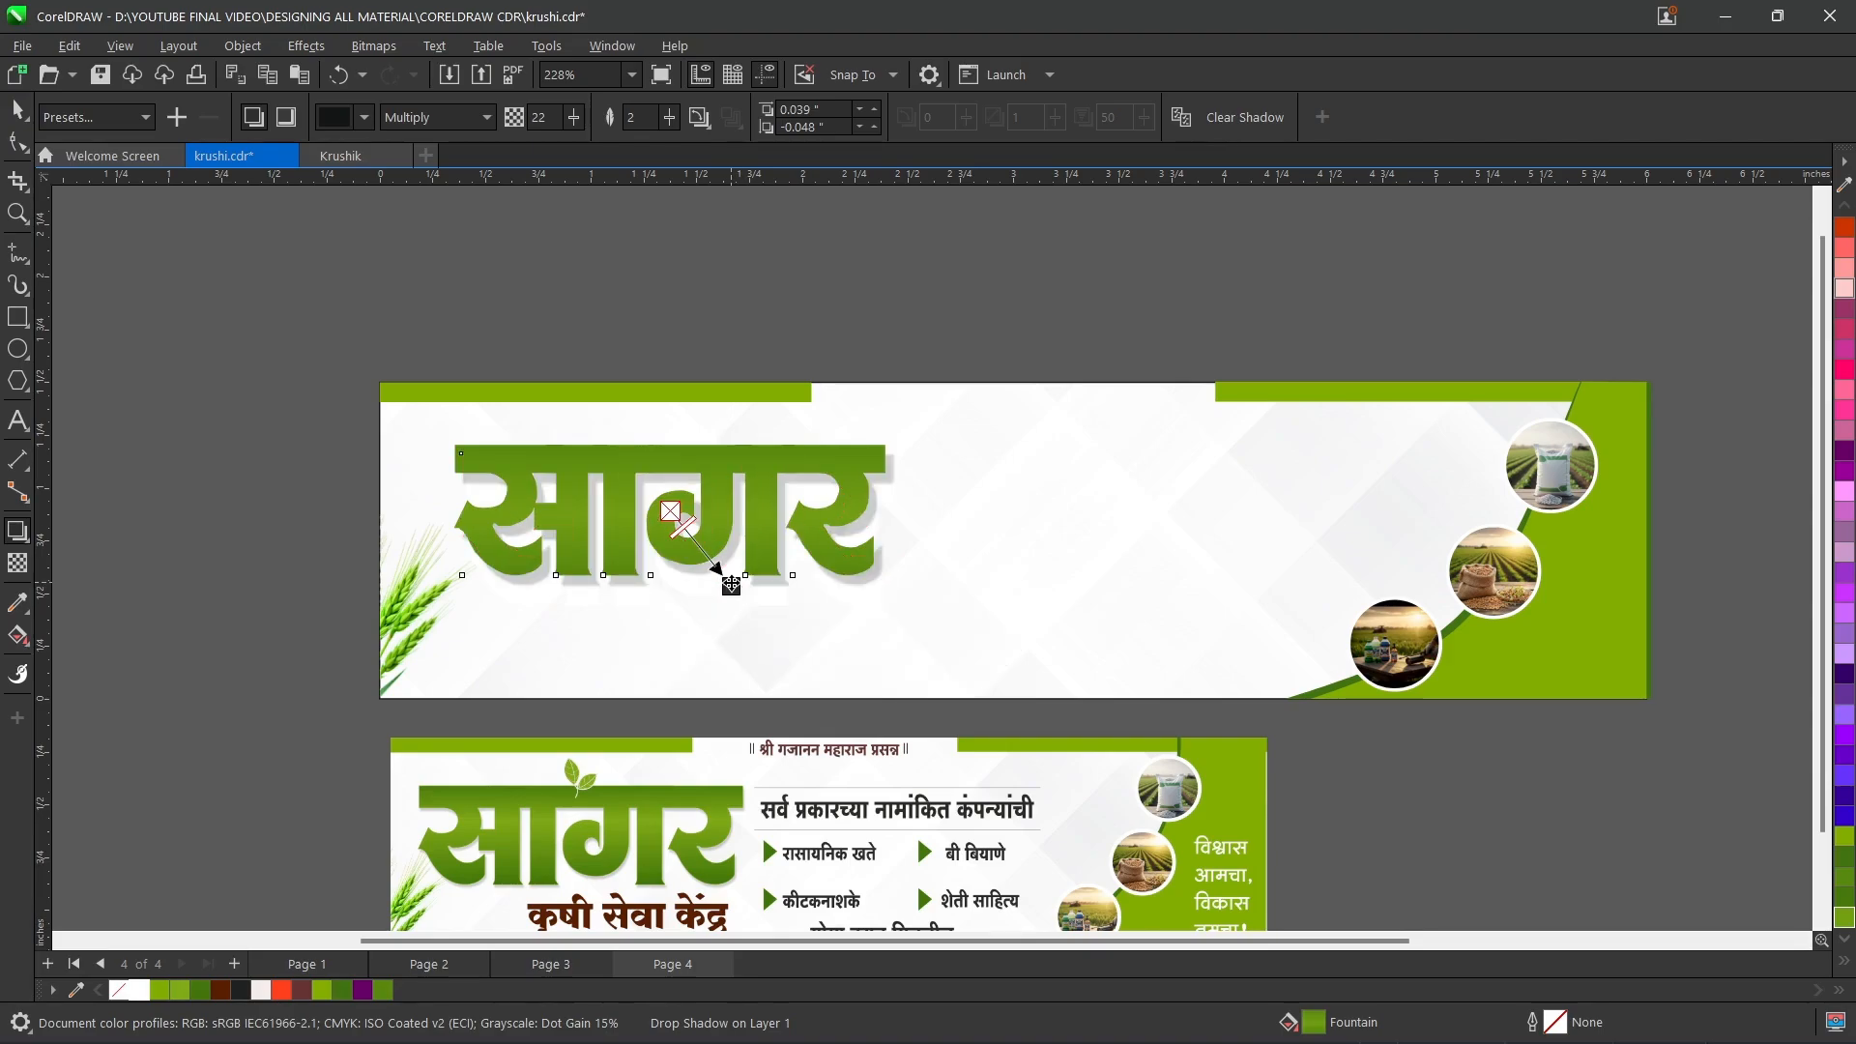
{"action": "scroll", "coordinate": [687, 576], "scroll_direction": "up", "scroll_amount": 3}
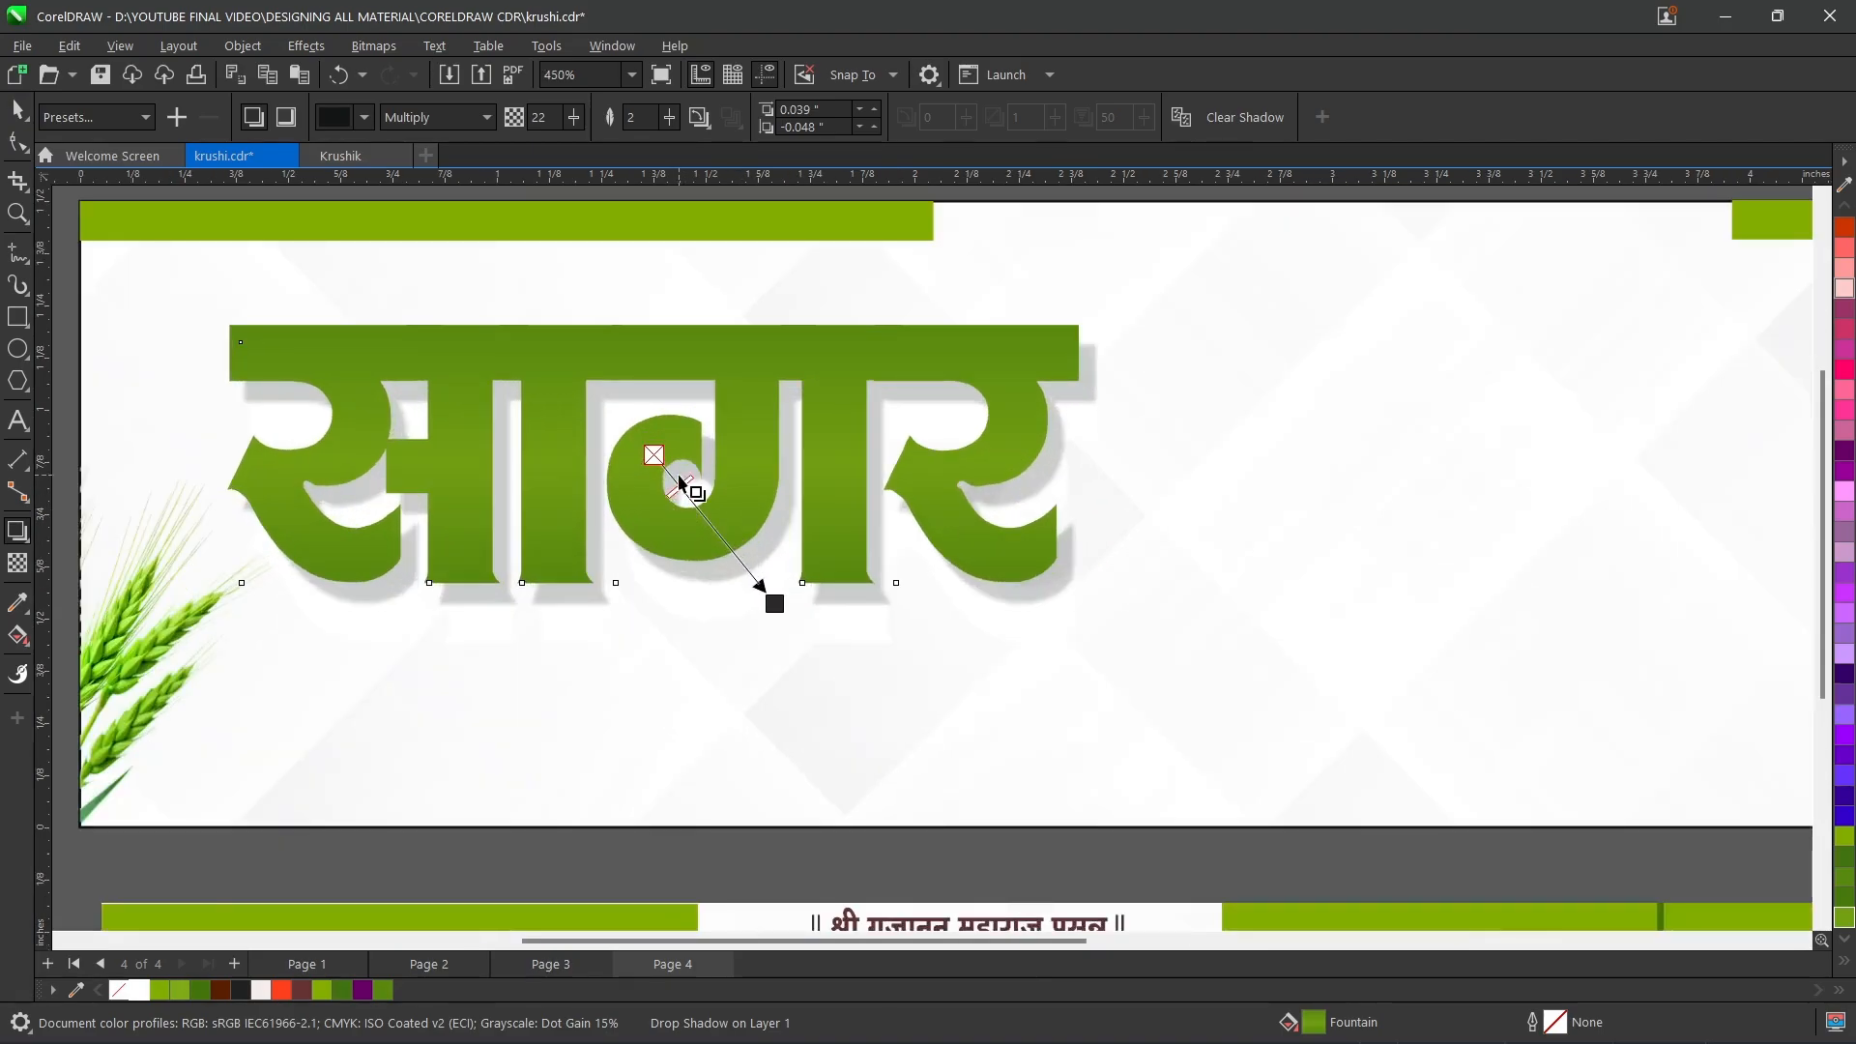
{"action": "left_click_drag", "start_coordinate": [682, 480], "coordinate": [665, 469]}
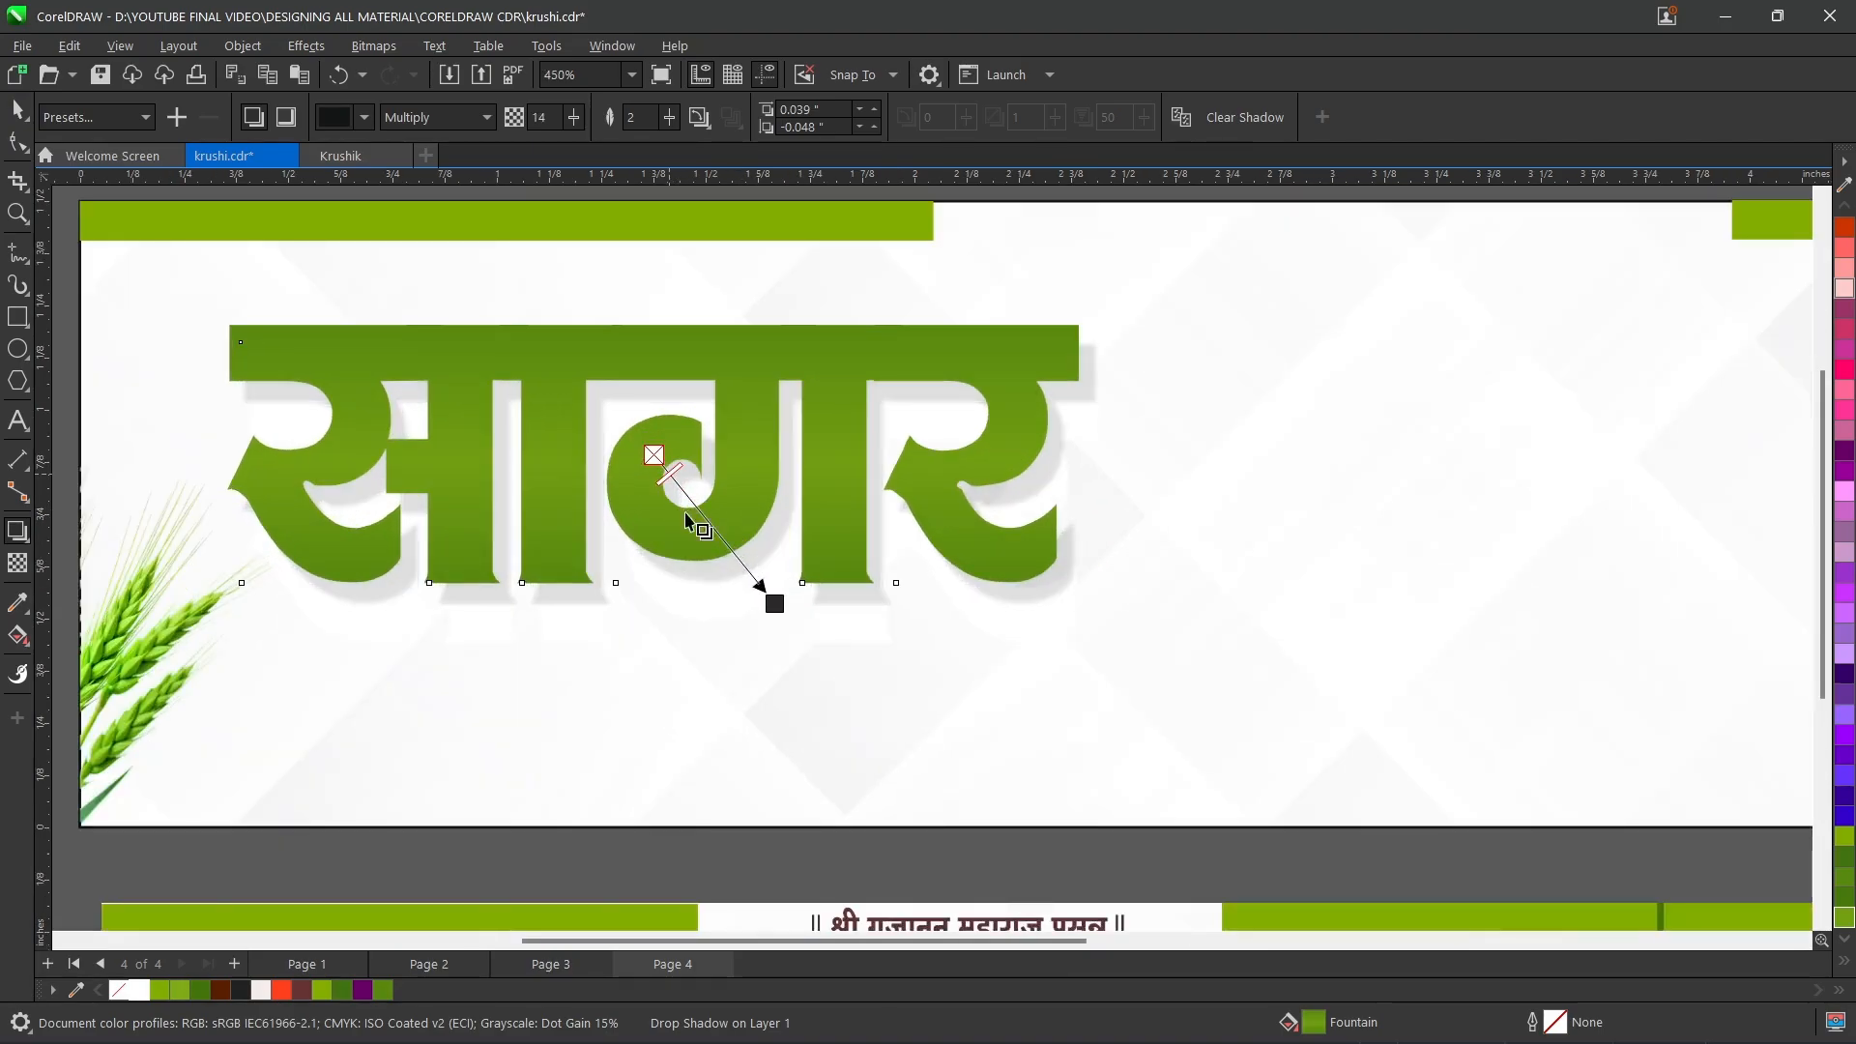
{"action": "left_click_drag", "start_coordinate": [771, 603], "coordinate": [760, 591]}
{"action": "scroll", "coordinate": [759, 590], "scroll_direction": "down", "scroll_amount": 1}
{"action": "scroll", "coordinate": [754, 591], "scroll_direction": "down", "scroll_amount": 1}
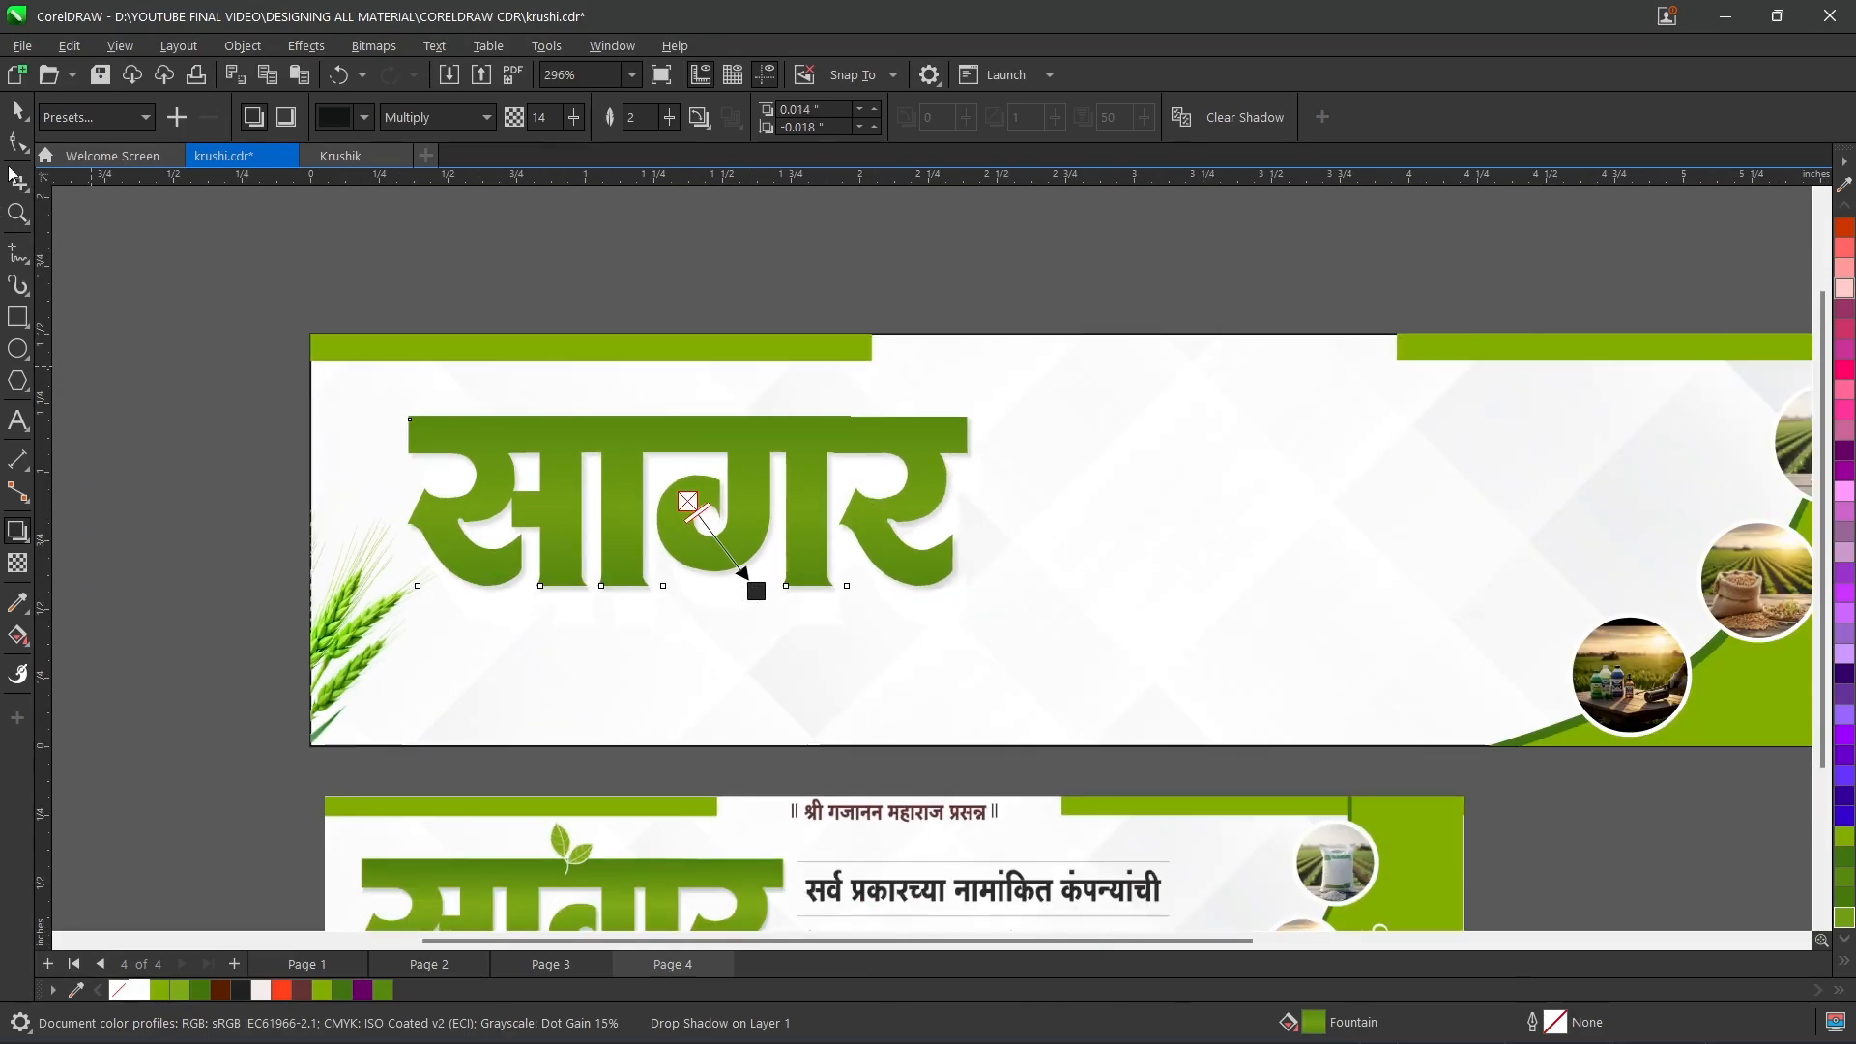
{"action": "key", "text": "space"}
{"action": "left_click", "coordinate": [150, 332]}
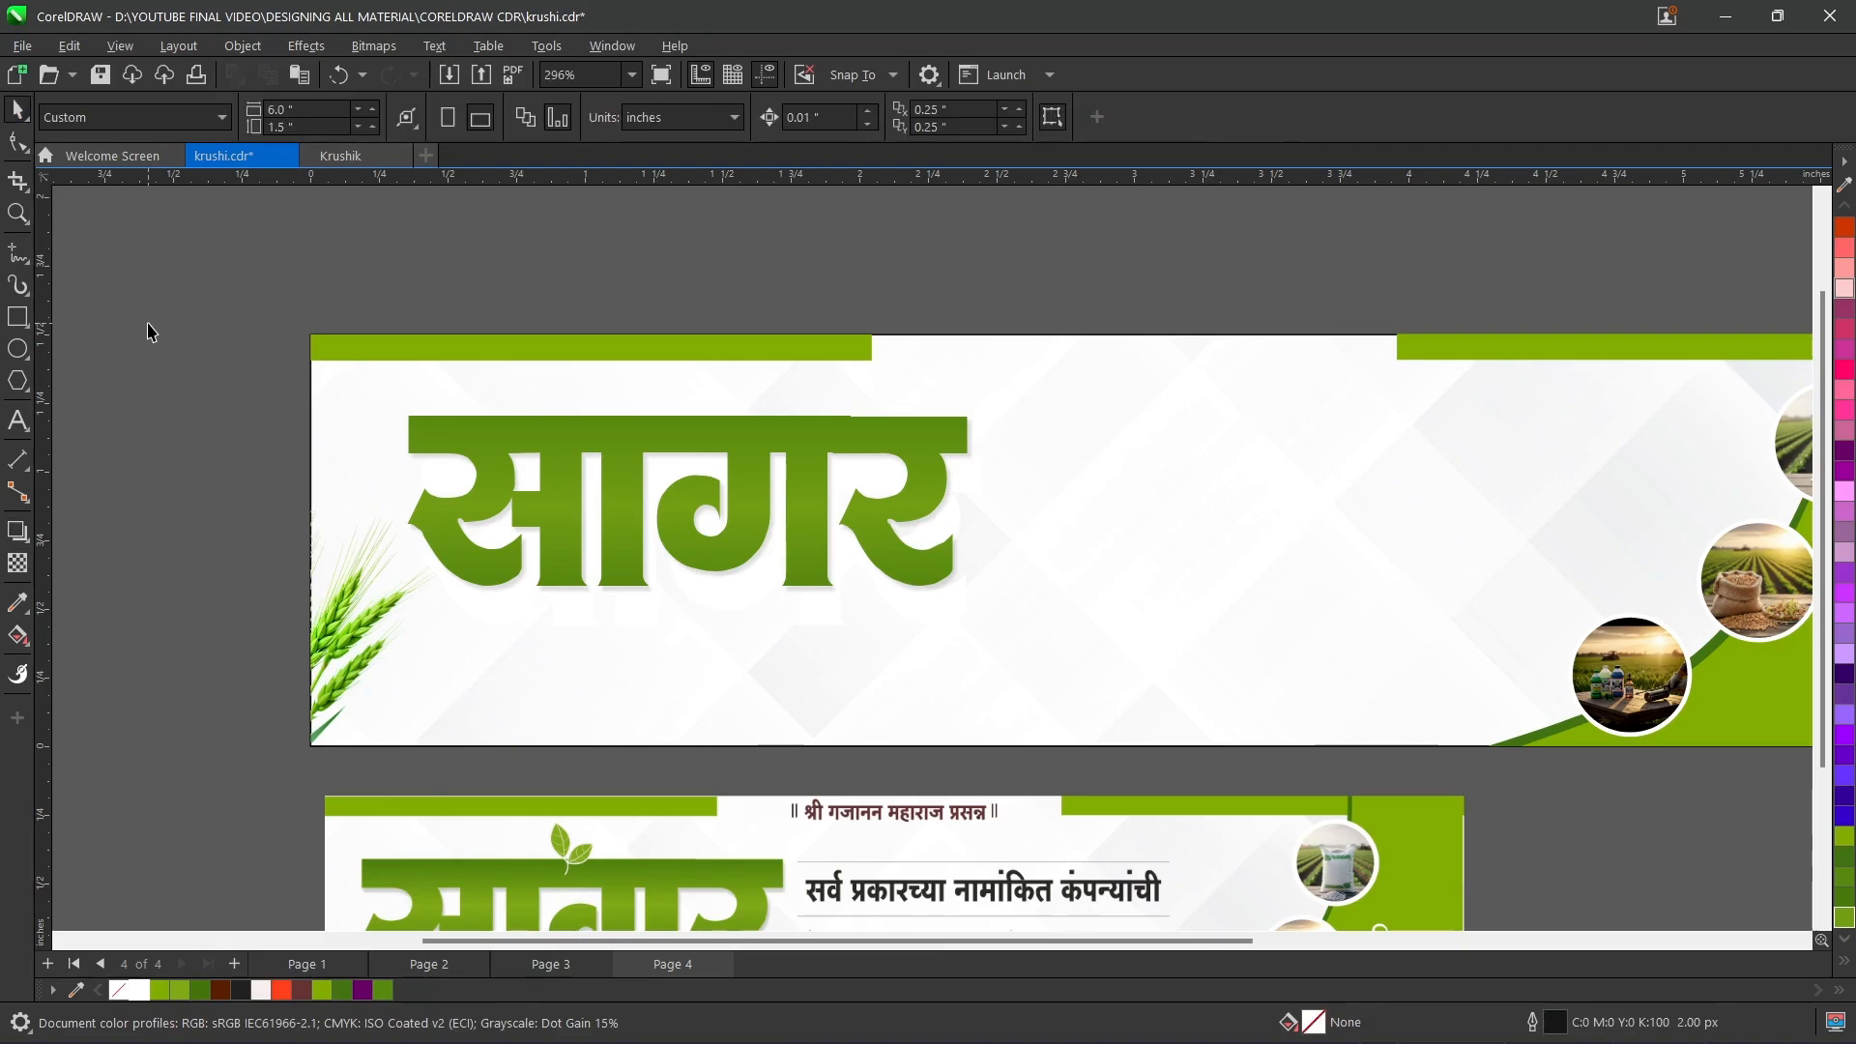
- Import LEAF.png at about 0.54 by 0.90 inch and position the leaf over the headline of the letter ग
{"action": "key", "text": "ctrl+i"}
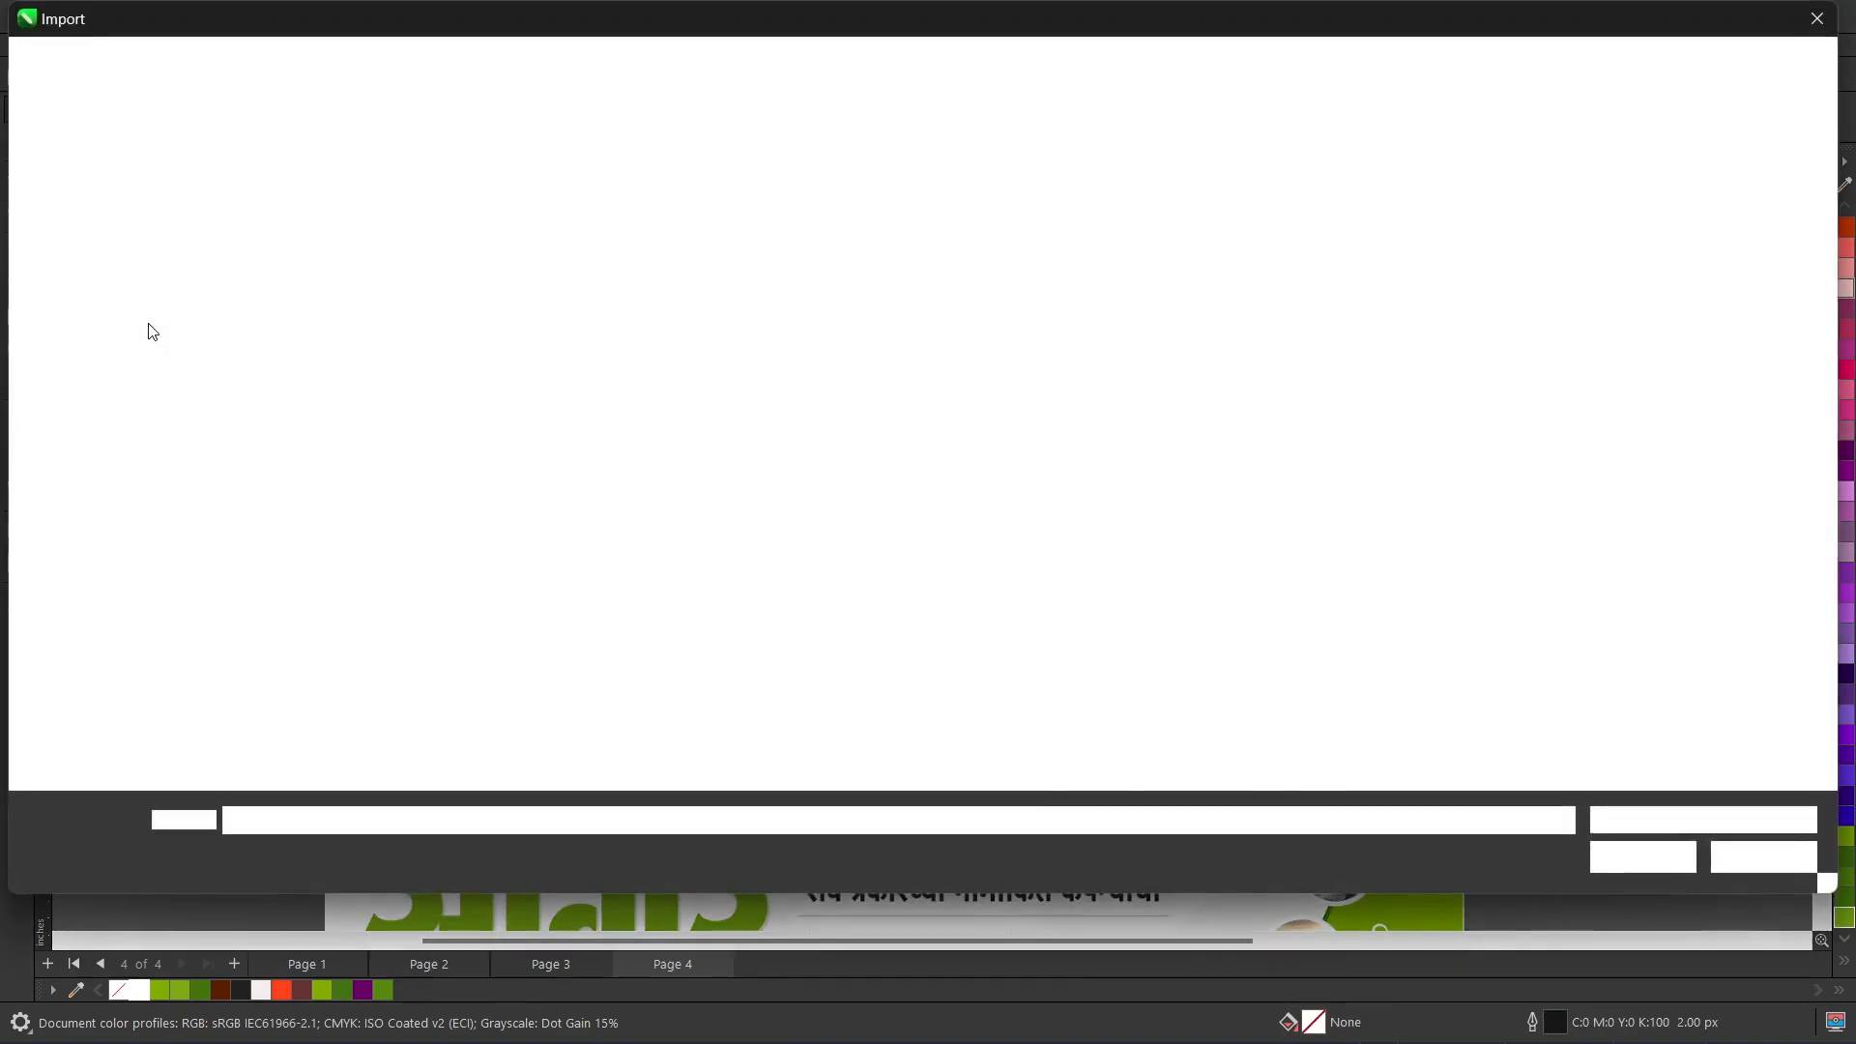
{"action": "double_click", "coordinate": [1186, 213]}
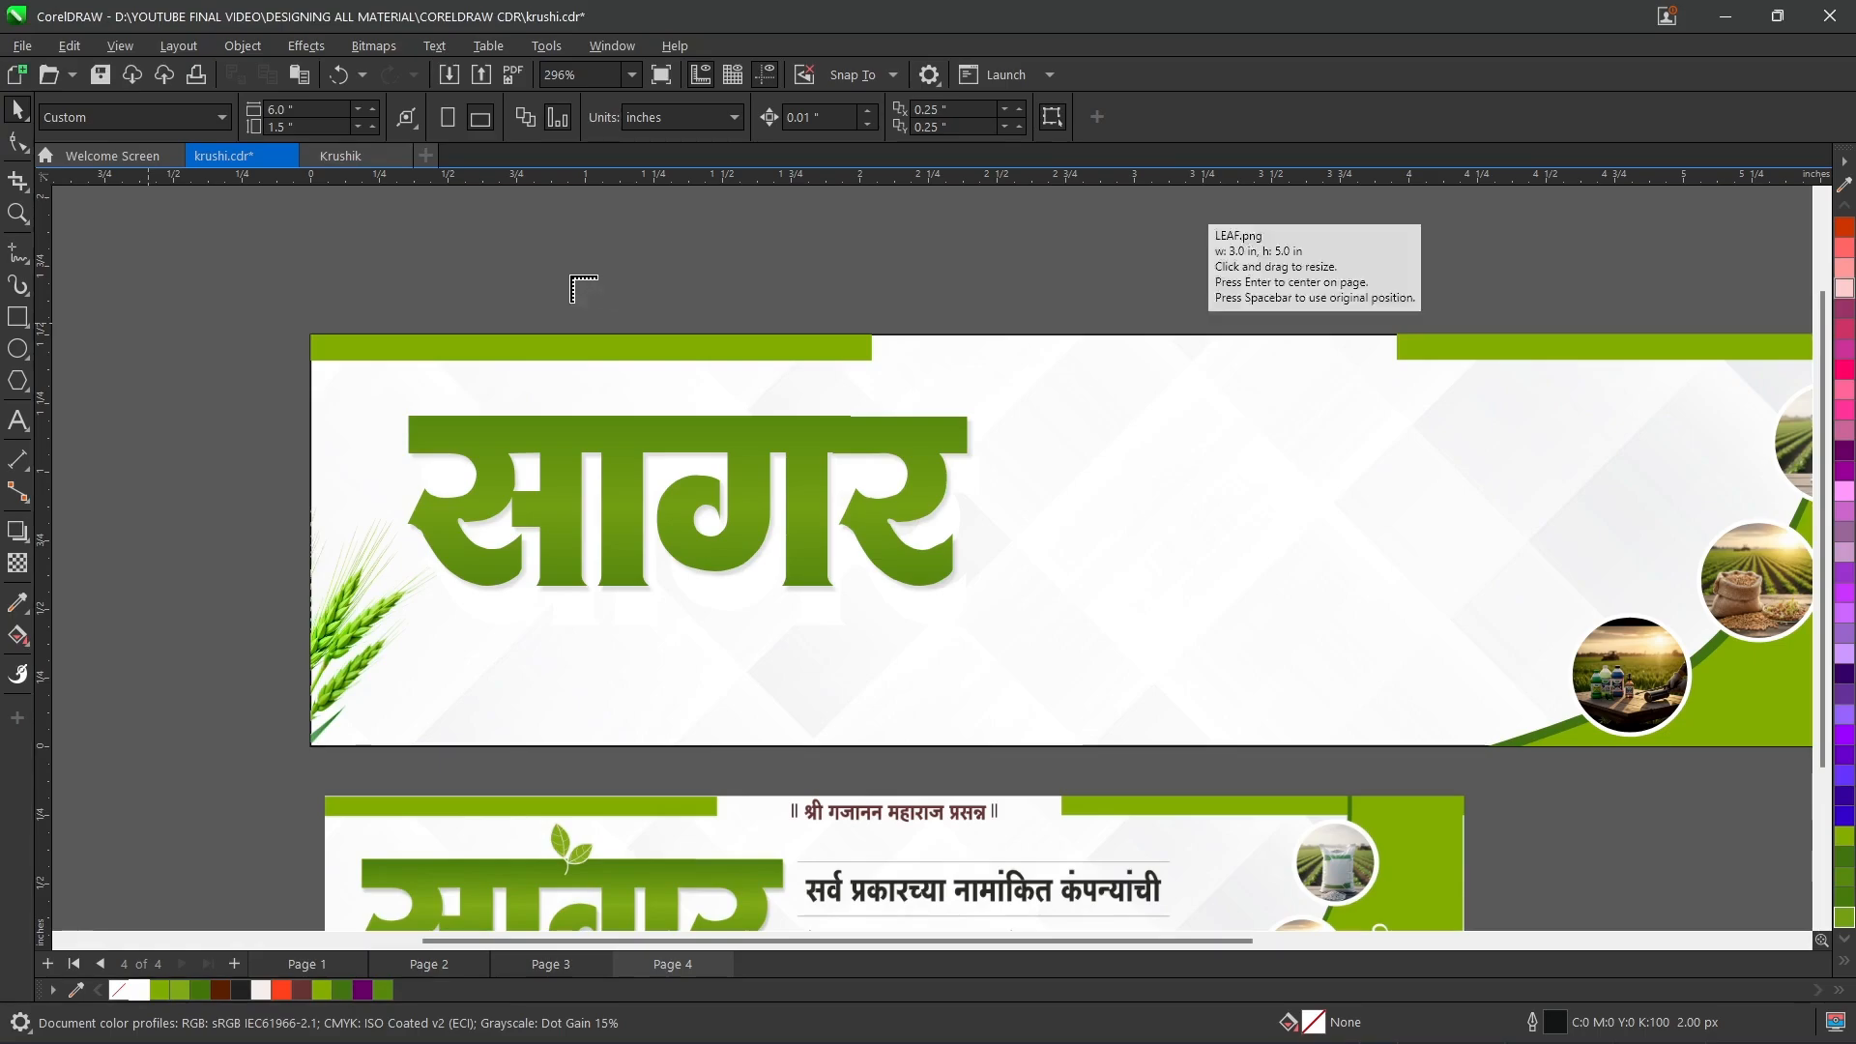
{"action": "left_click_drag", "start_coordinate": [483, 232], "coordinate": [696, 489]}
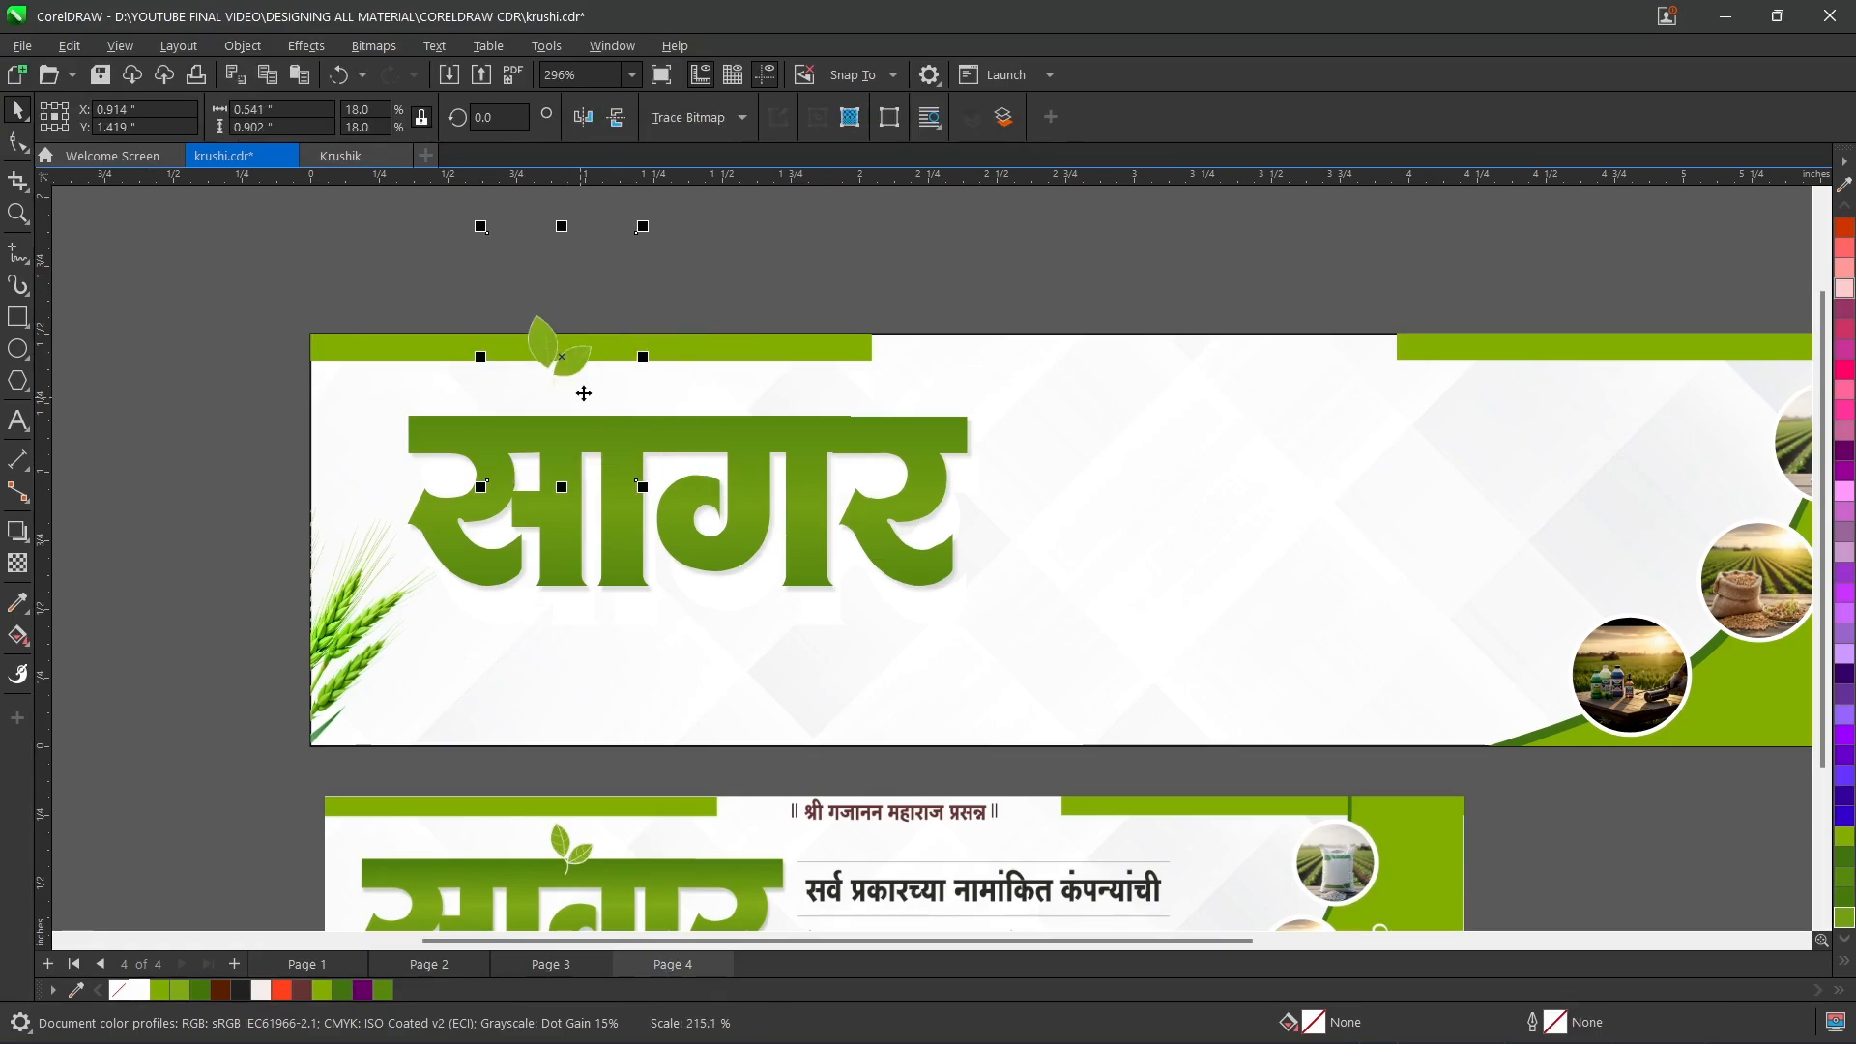
{"action": "left_click_drag", "start_coordinate": [544, 318], "coordinate": [673, 384]}
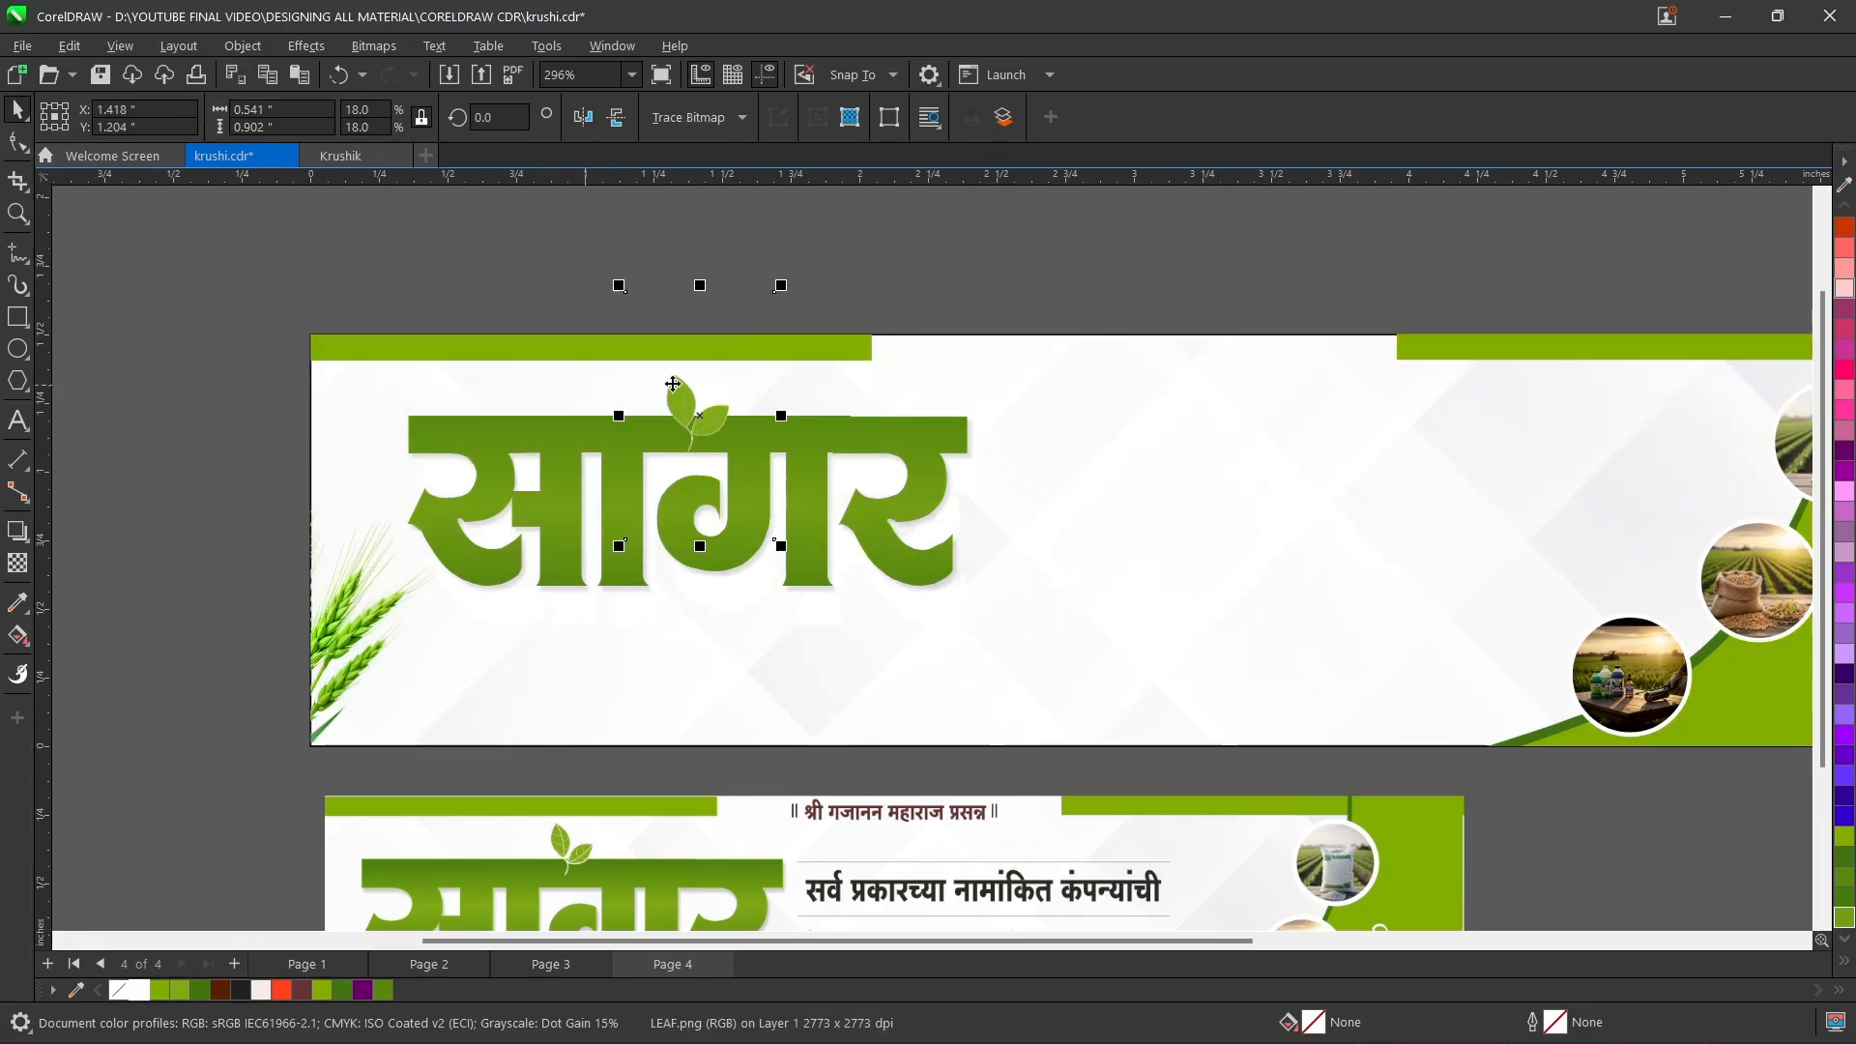
- Crop the leaf image to about 0.31 by 0.43 inch and shift it slightly towards the ग's vertical stem
{"action": "left_click", "coordinate": [18, 181]}
{"action": "left_click_drag", "start_coordinate": [653, 363], "coordinate": [737, 479]}
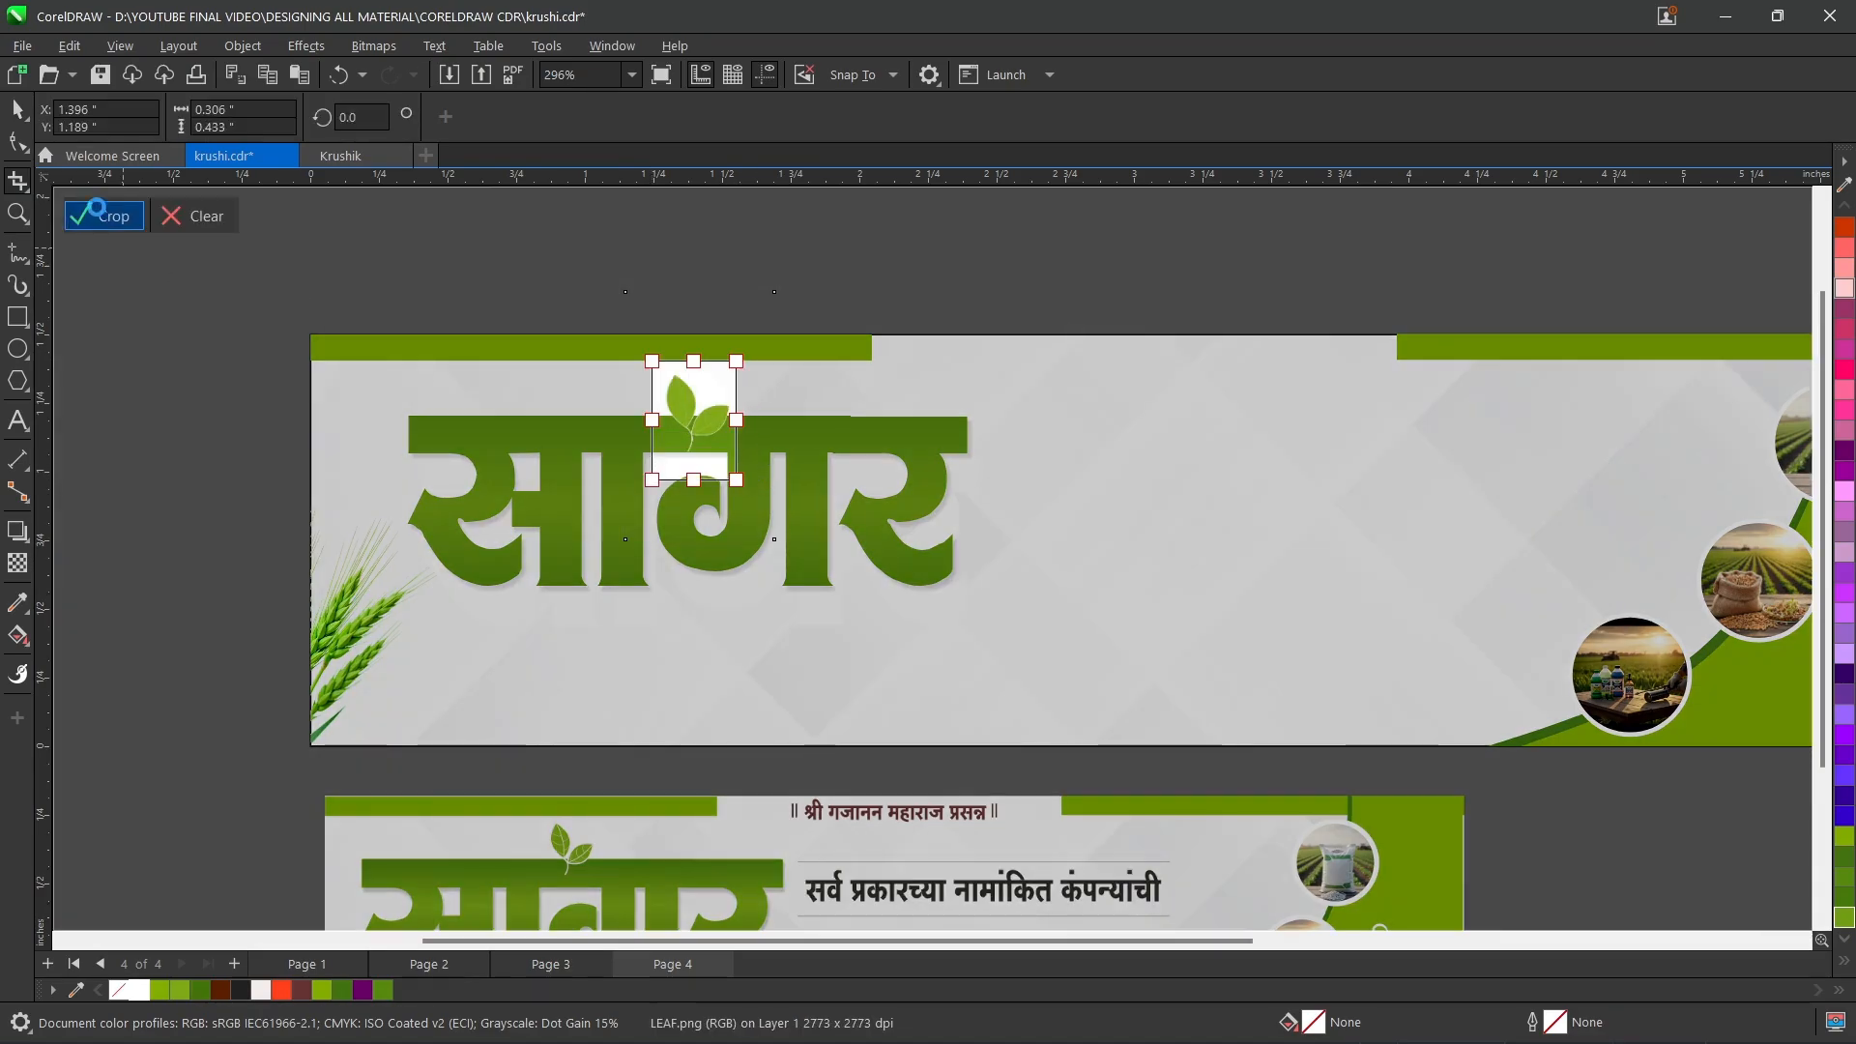
{"action": "left_click", "coordinate": [17, 109]}
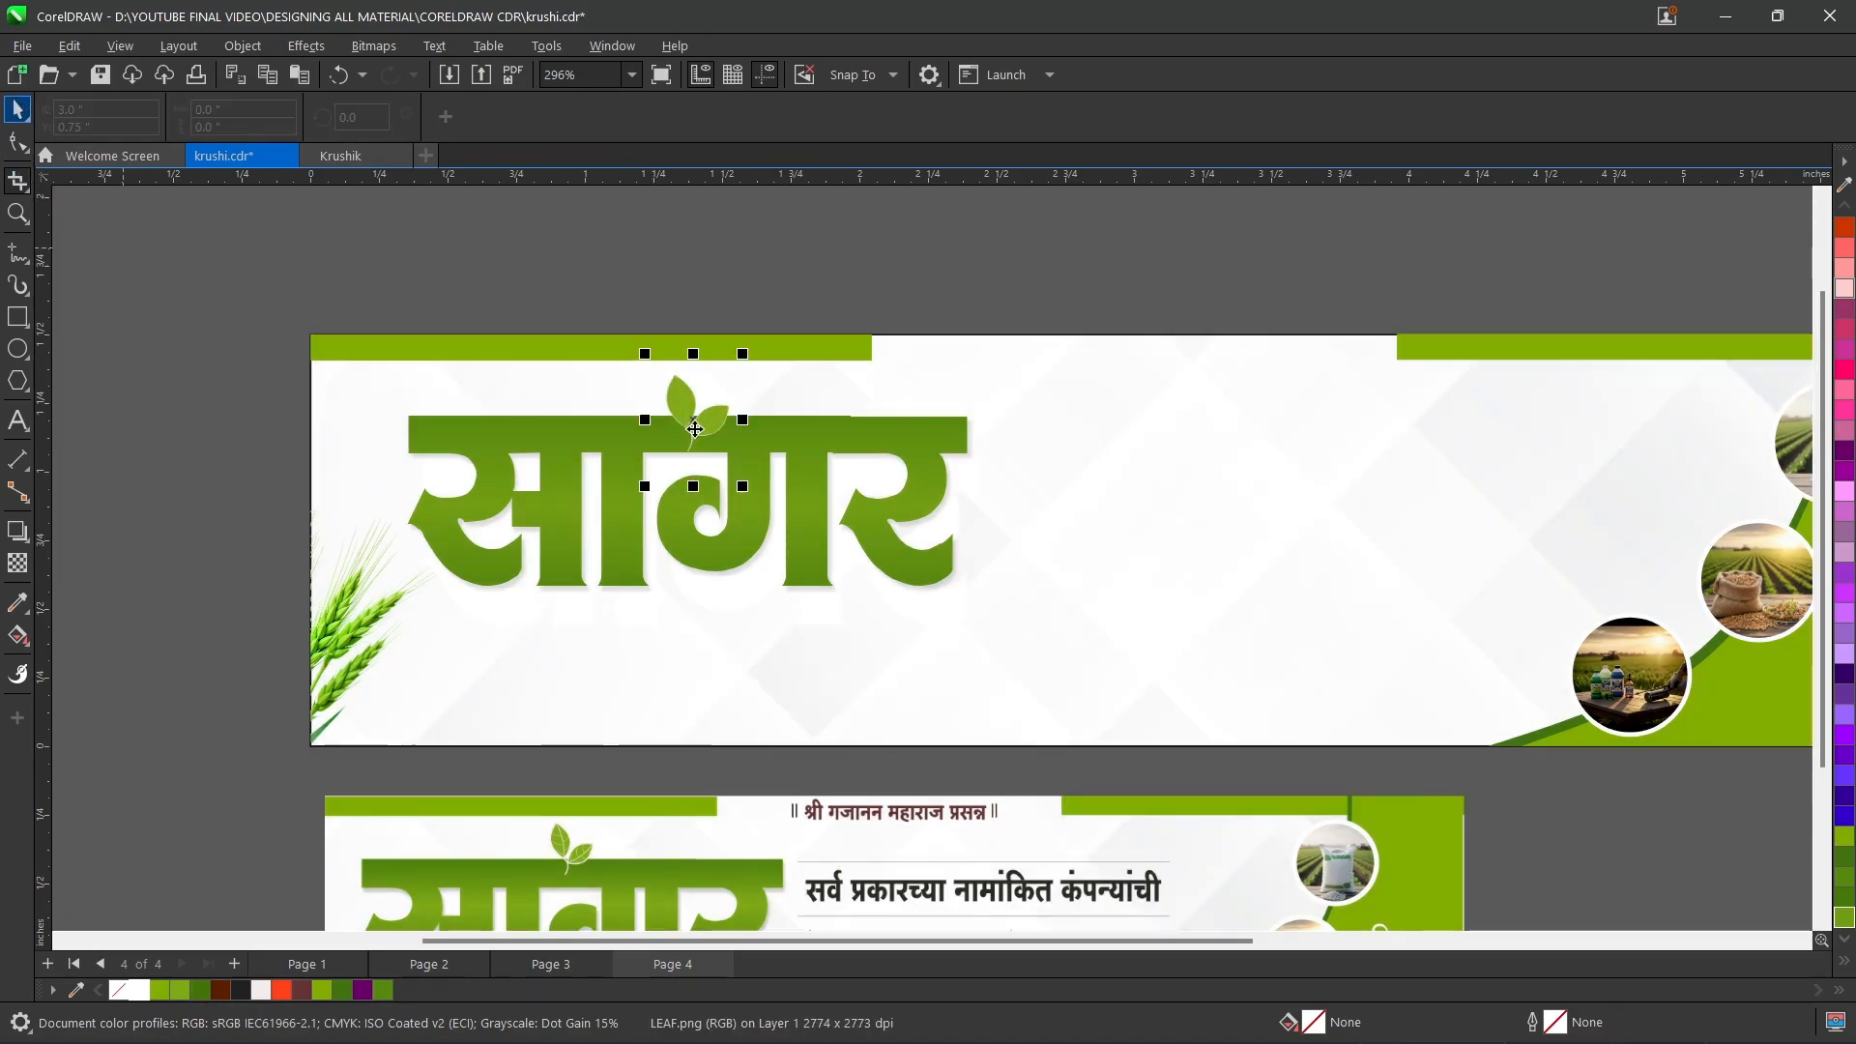
{"action": "left_click_drag", "start_coordinate": [695, 429], "coordinate": [723, 419]}
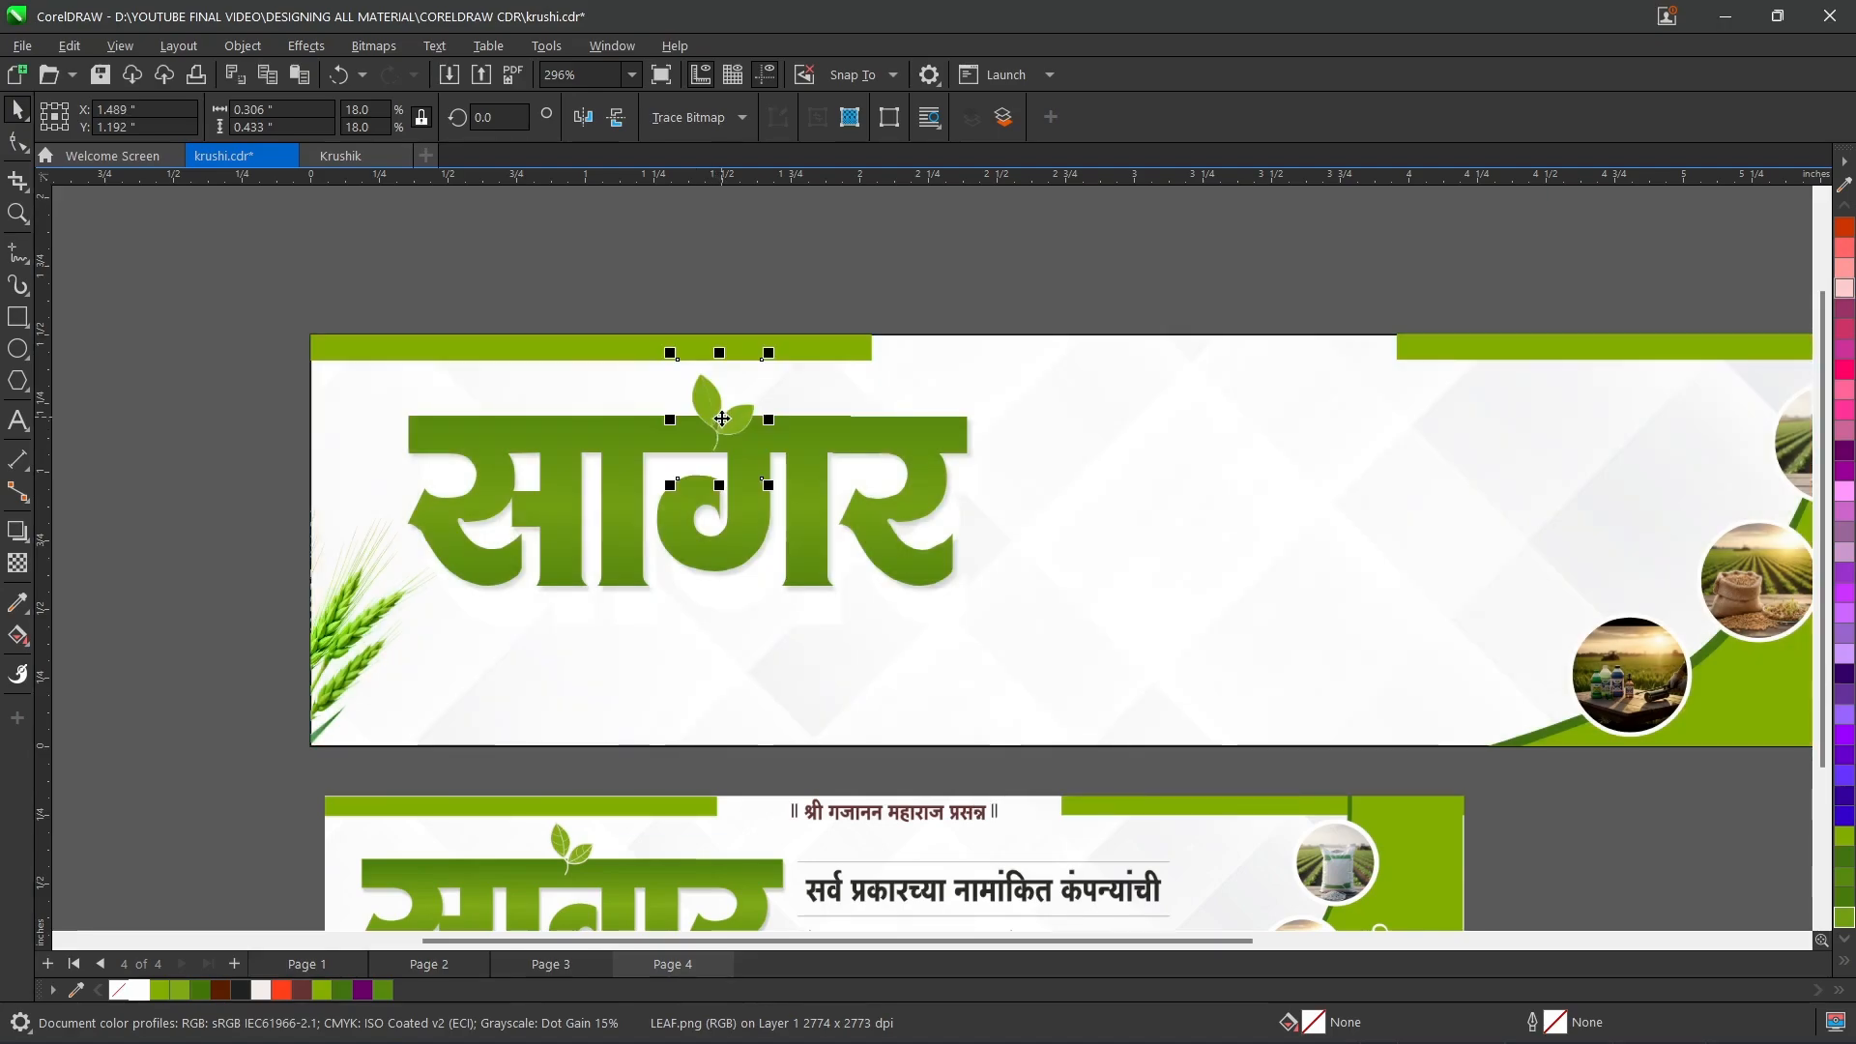
- Nudge the green सागर title down by 0.03 inch beneath the leaf
{"action": "left_click", "coordinate": [740, 555]}
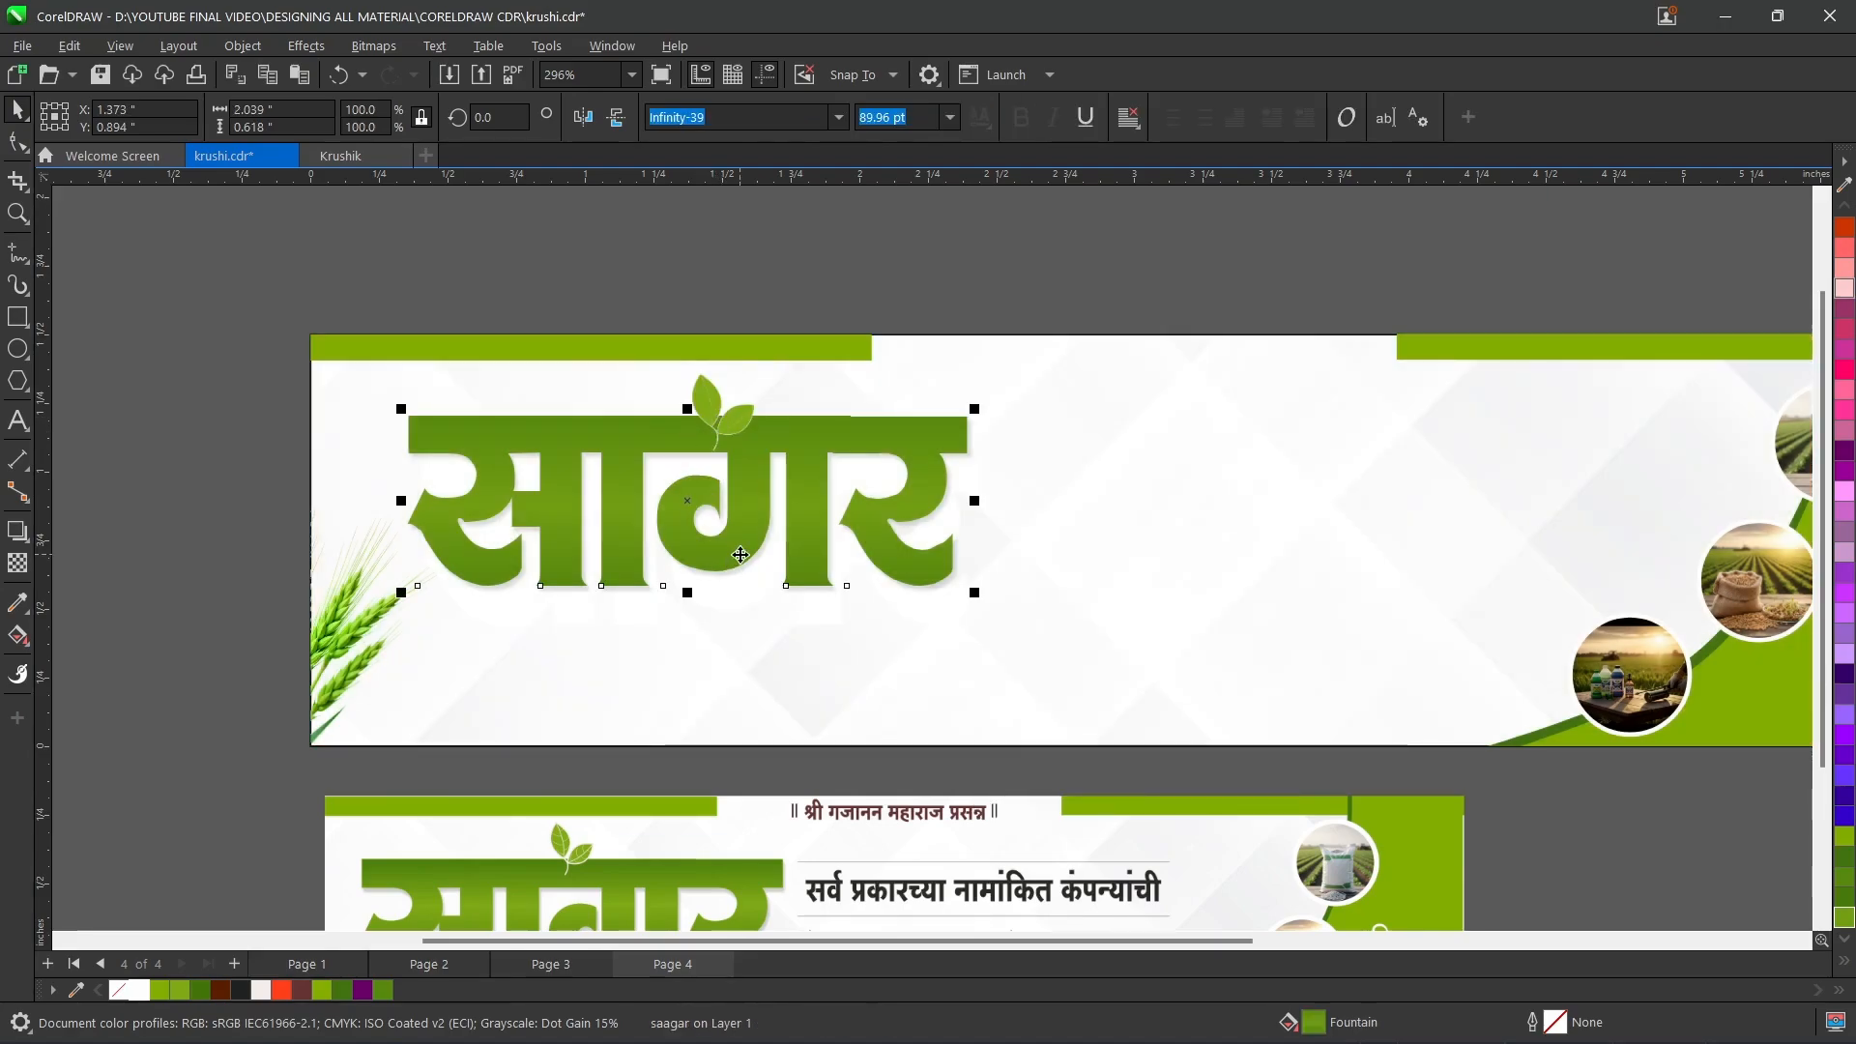
{"action": "key", "text": "Down"}
{"action": "key", "text": "Down"}
{"action": "key", "text": "Down"}
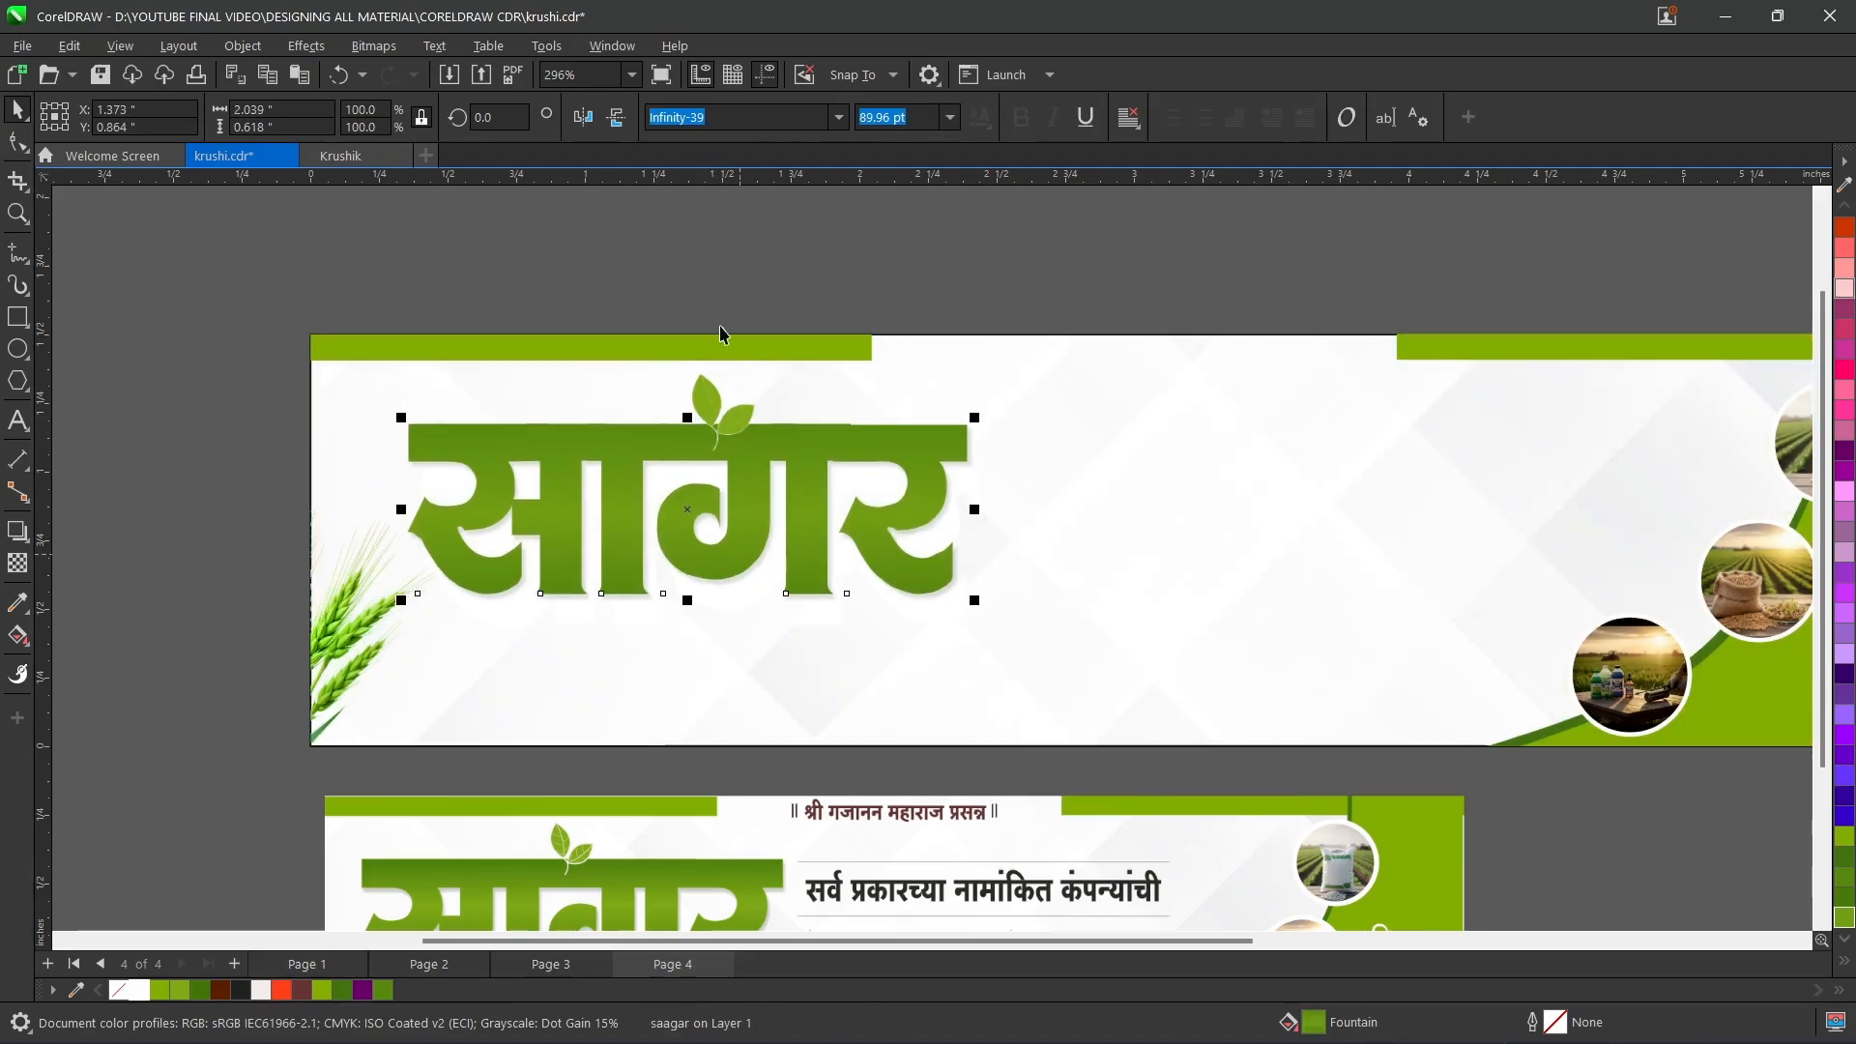
{"action": "left_click", "coordinate": [683, 299]}
- Review the reference banner's text, switch to Chrome to view the Shree Dev to Unicode converter, and return to CorelDRAW
{"action": "scroll", "coordinate": [650, 325], "scroll_direction": "down", "scroll_amount": 1}
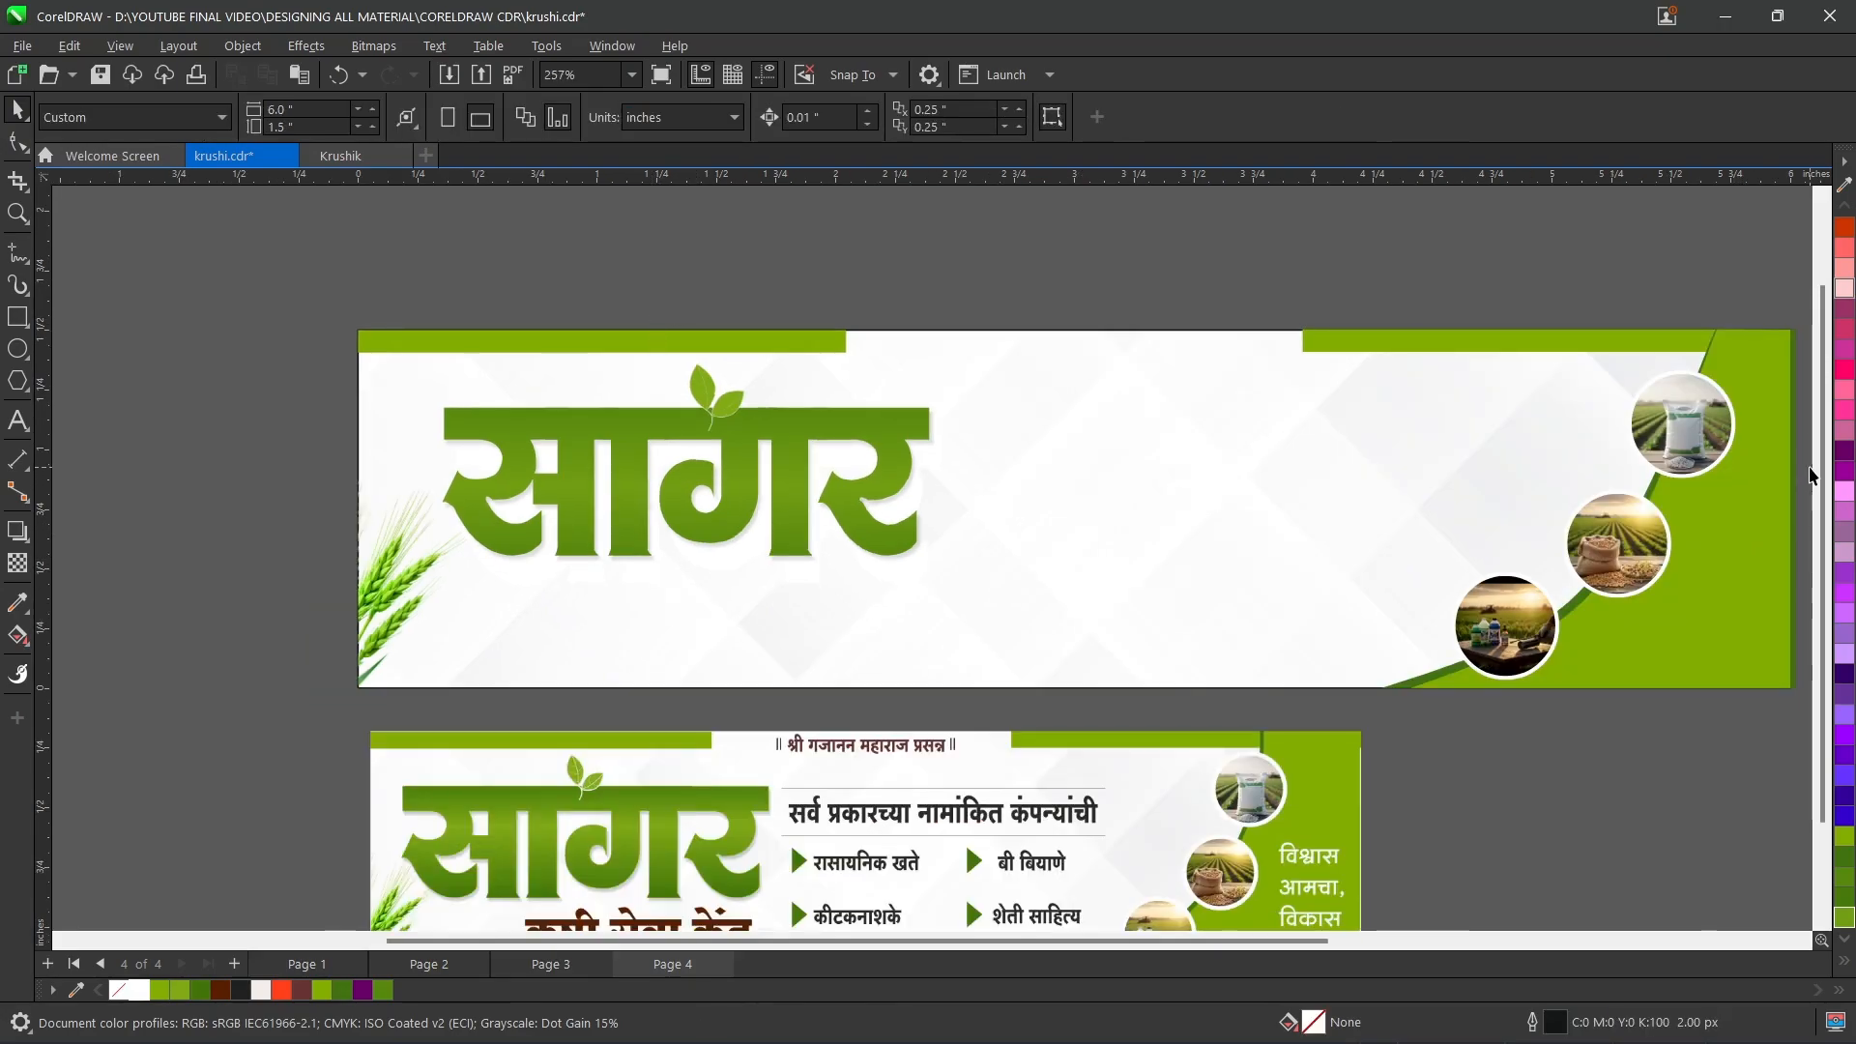
{"action": "left_click_drag", "start_coordinate": [1814, 474], "coordinate": [1818, 514]}
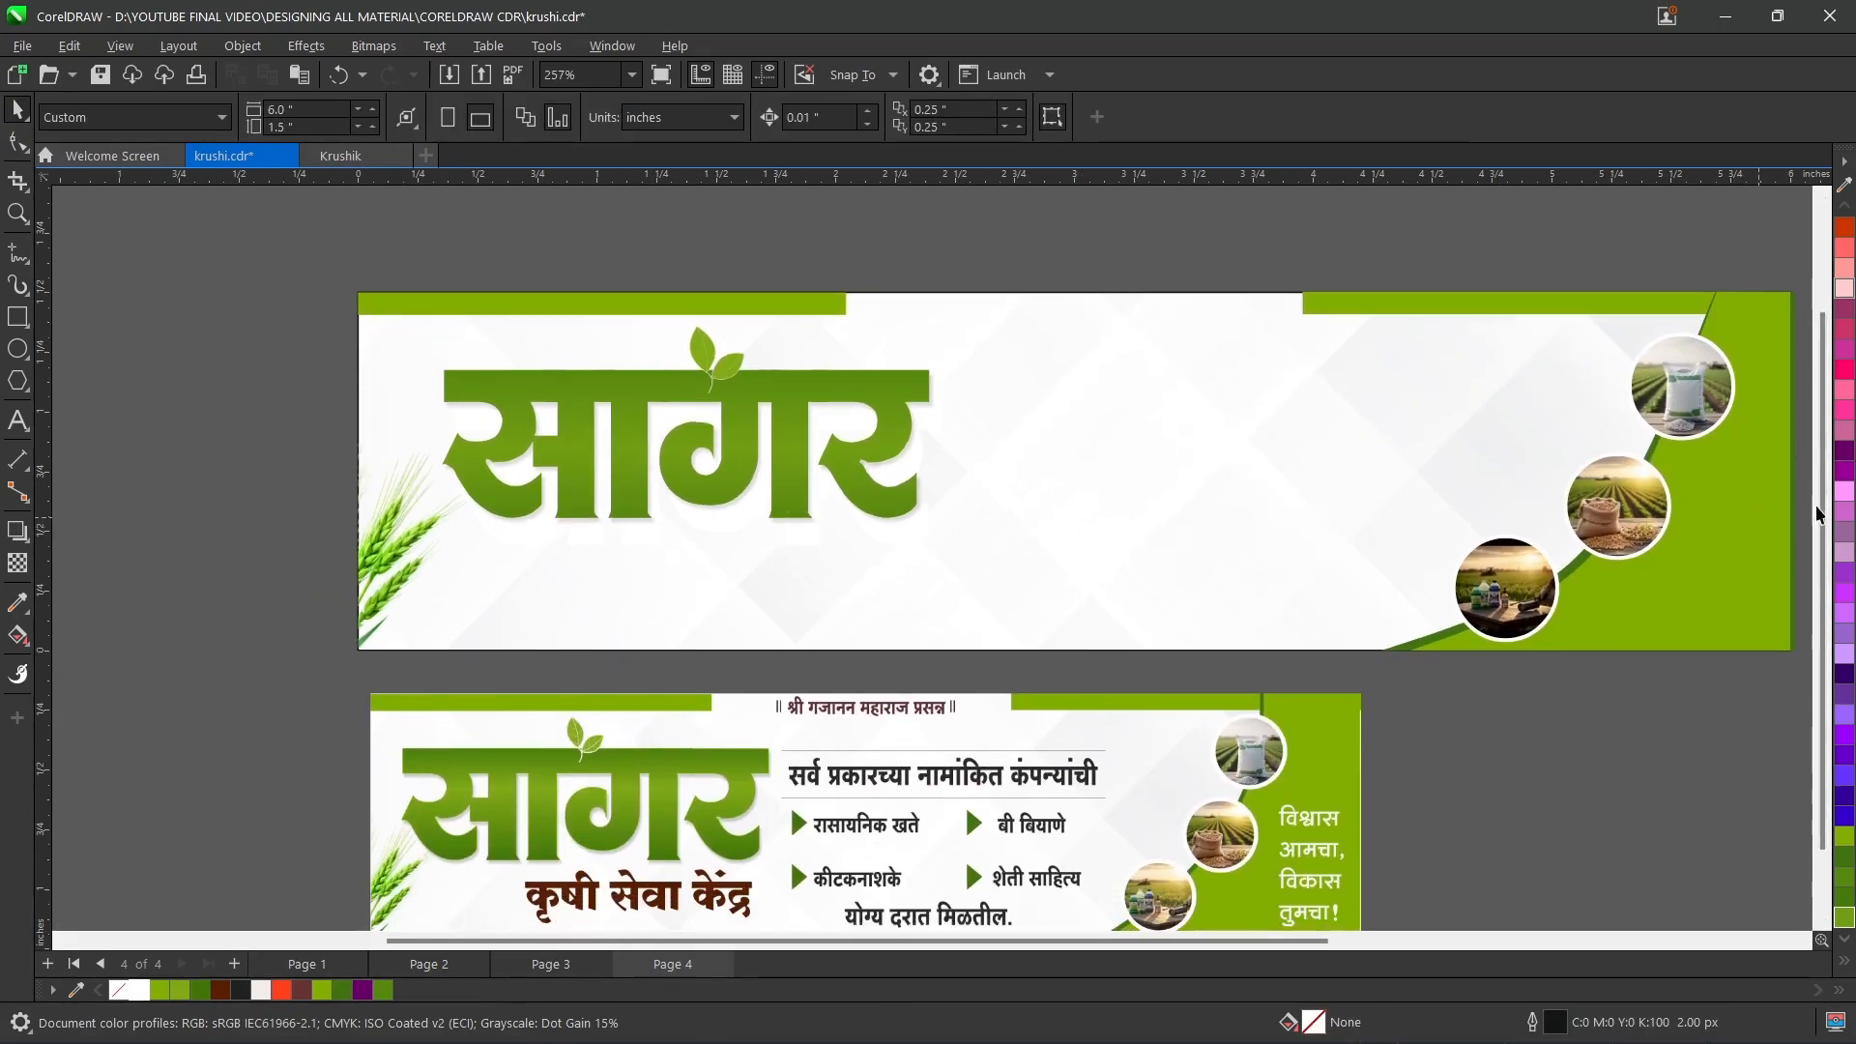
{"action": "scroll", "coordinate": [1821, 476], "scroll_direction": "down", "scroll_amount": 1}
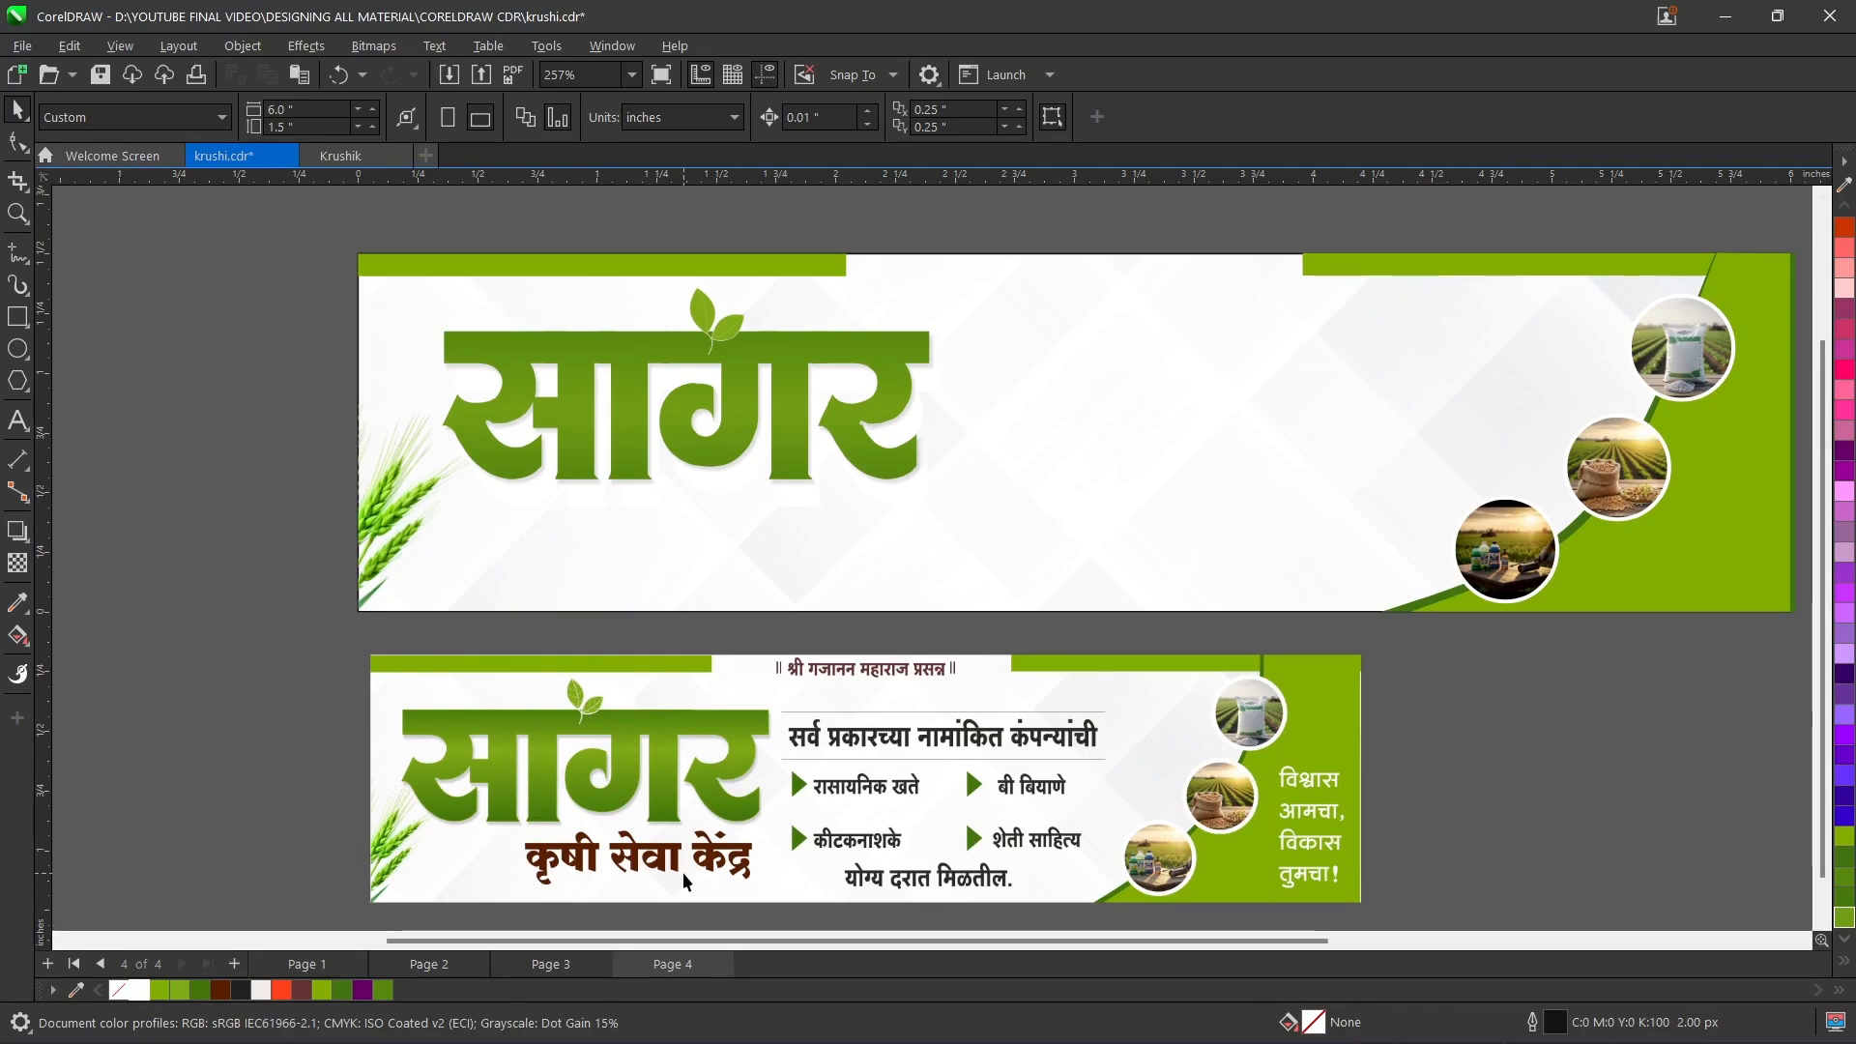
{"action": "key", "text": "alt+Tab"}
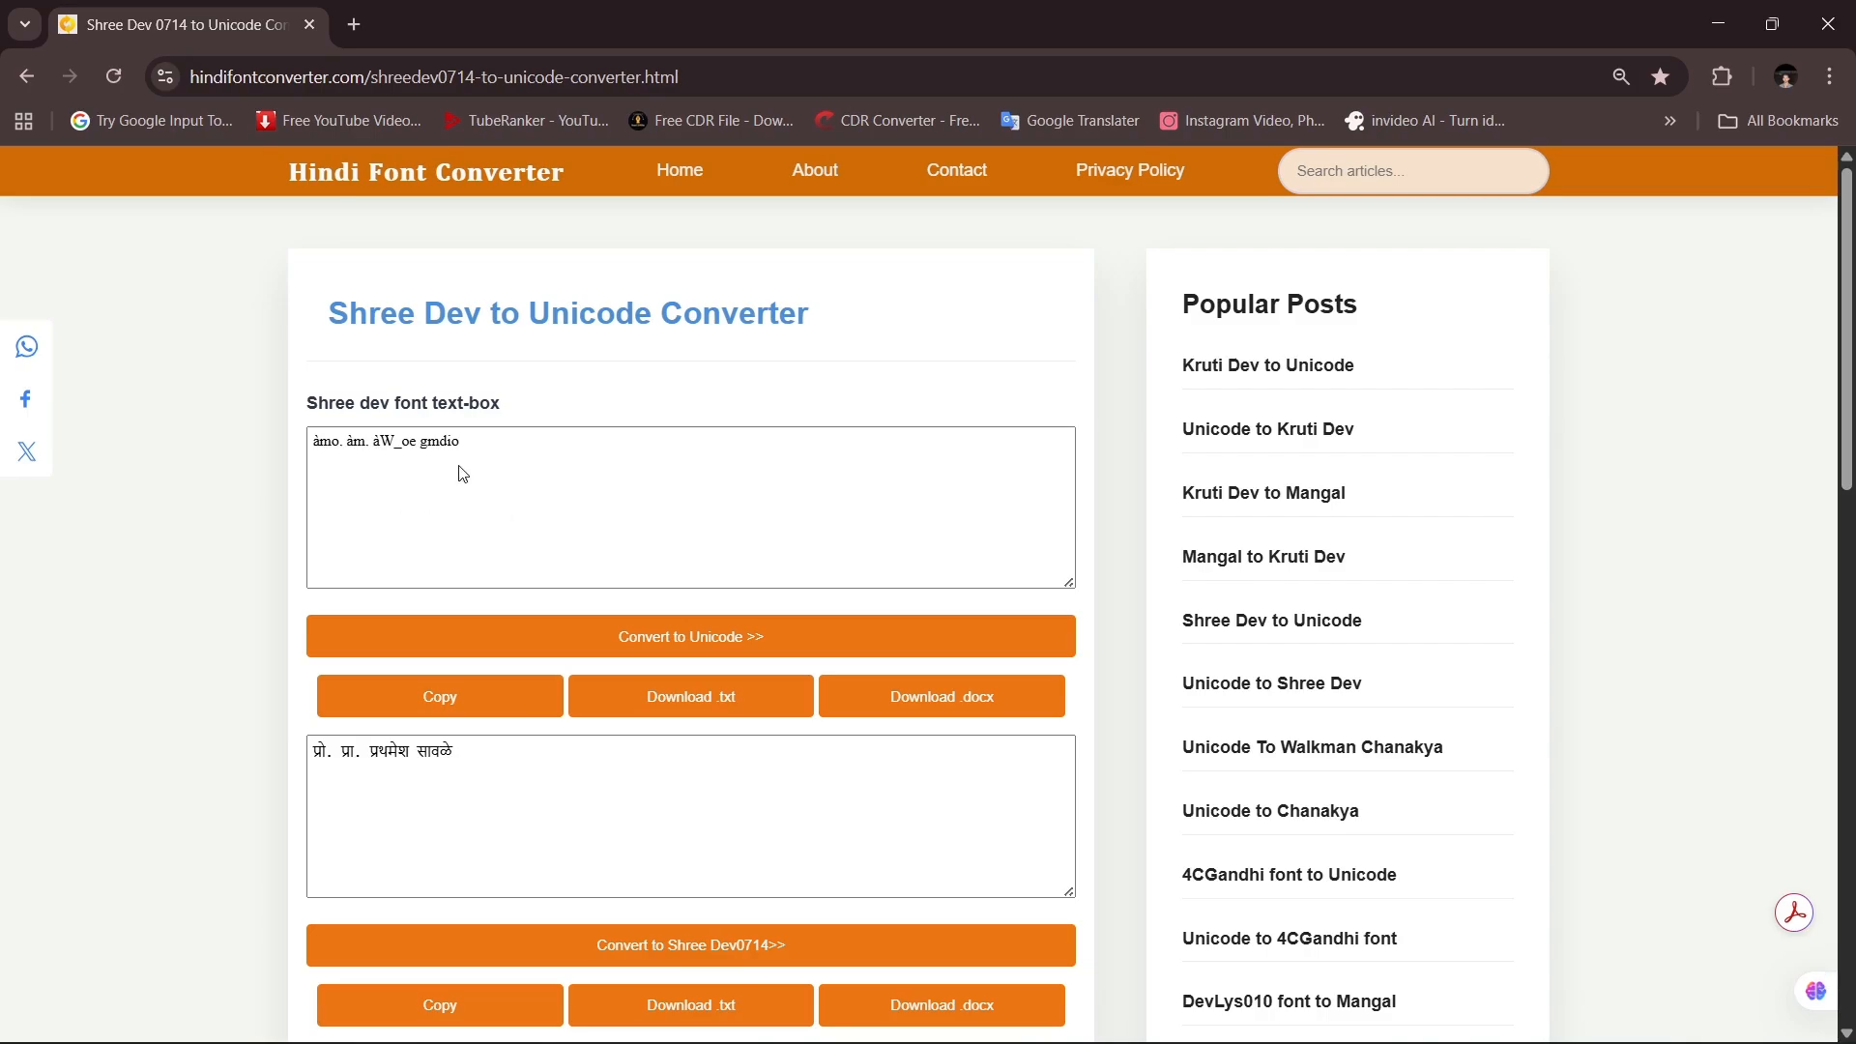
{"action": "key", "text": "alt+Tab"}
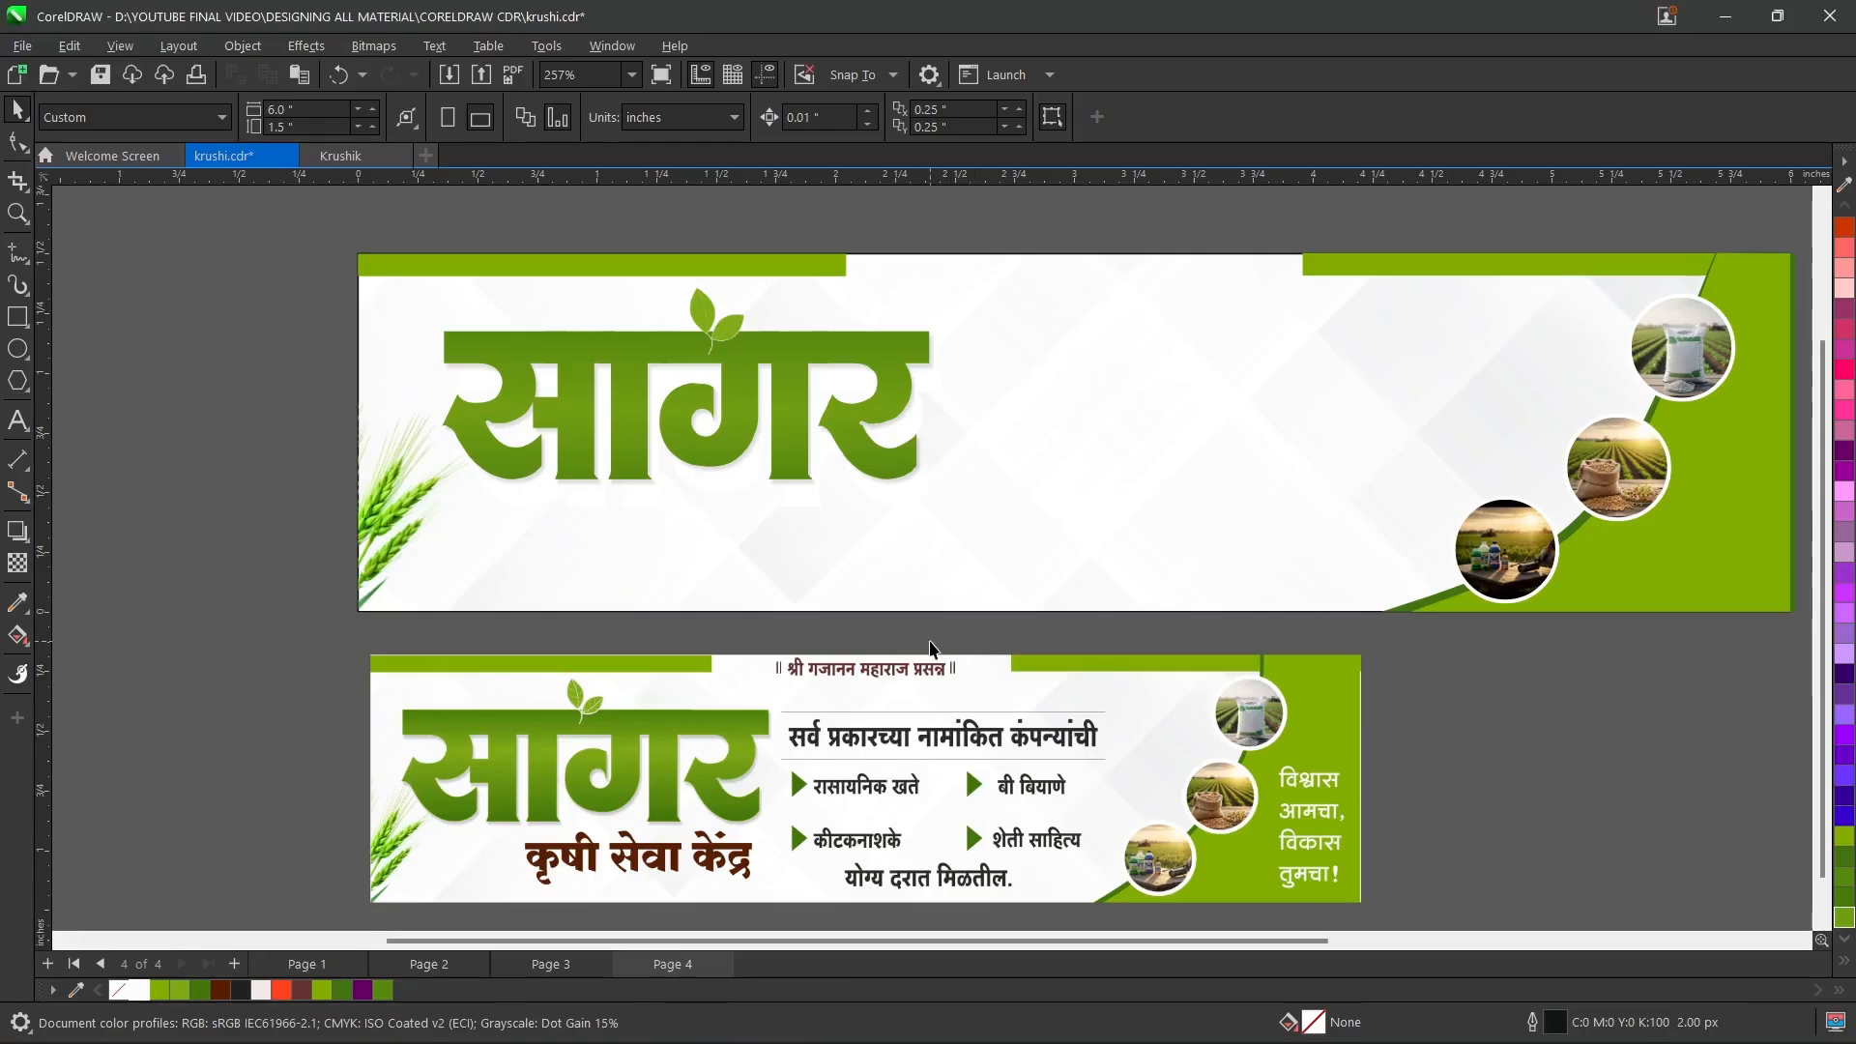
- Add the Shree-Dev encoded sample text "nmoñQ>a {S>PmB©Z" to the blank banner area beside the सागर title
{"action": "left_click", "coordinate": [17, 420]}
{"action": "left_click", "coordinate": [1084, 443]}
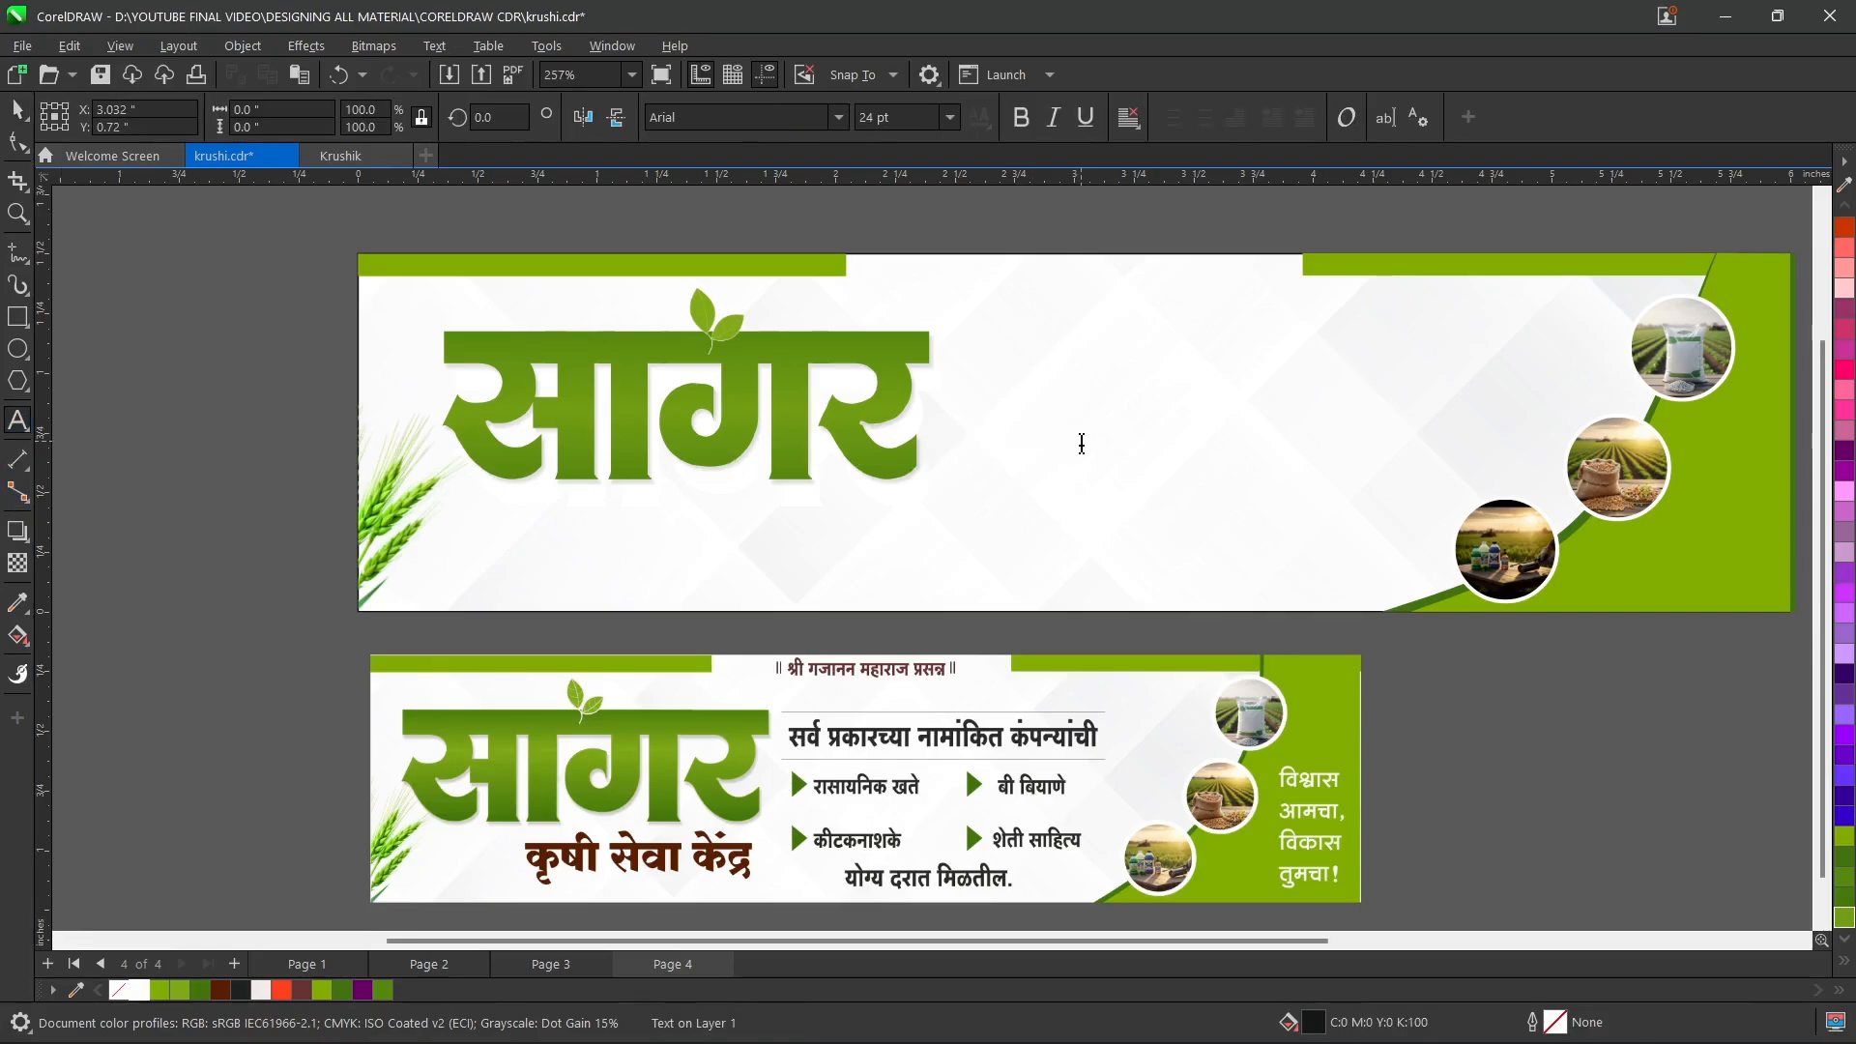
{"action": "type", "text": "nmoñQ>a {S>PmB©Z"}
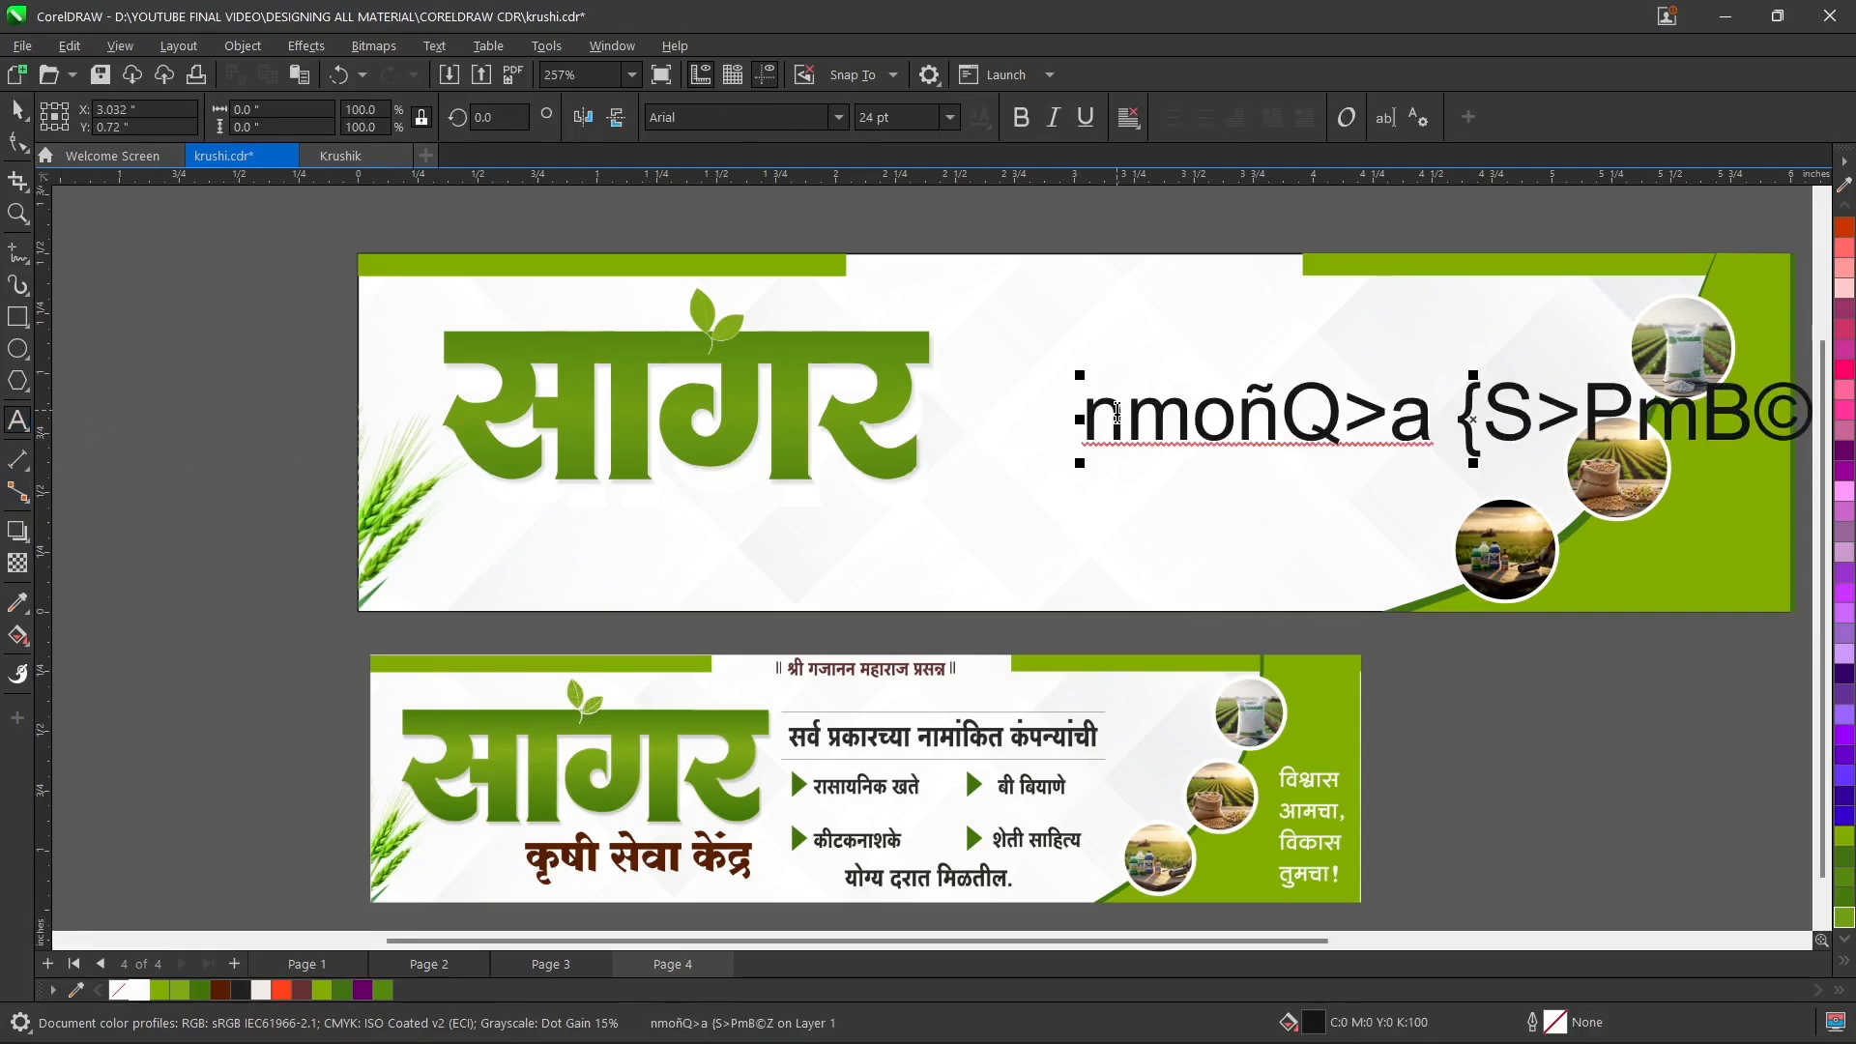
{"action": "left_click", "coordinate": [1138, 412]}
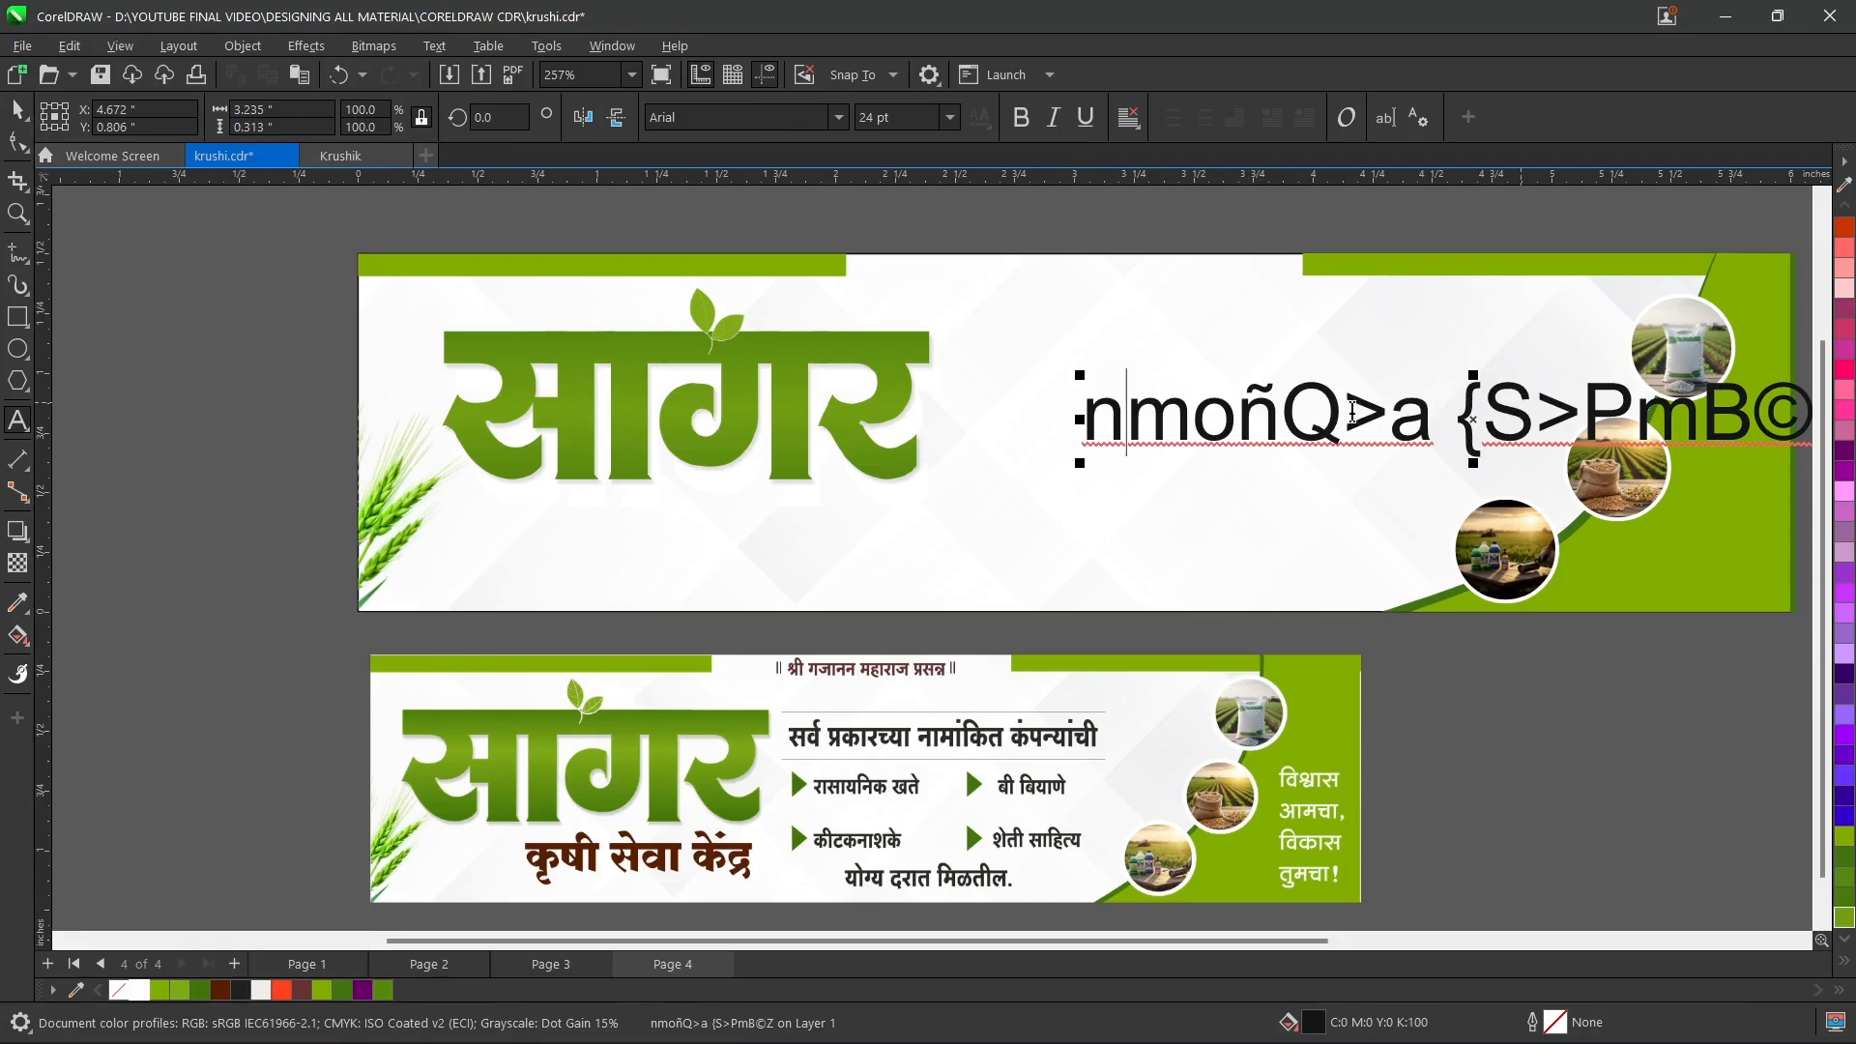
{"action": "left_click", "coordinate": [1262, 411]}
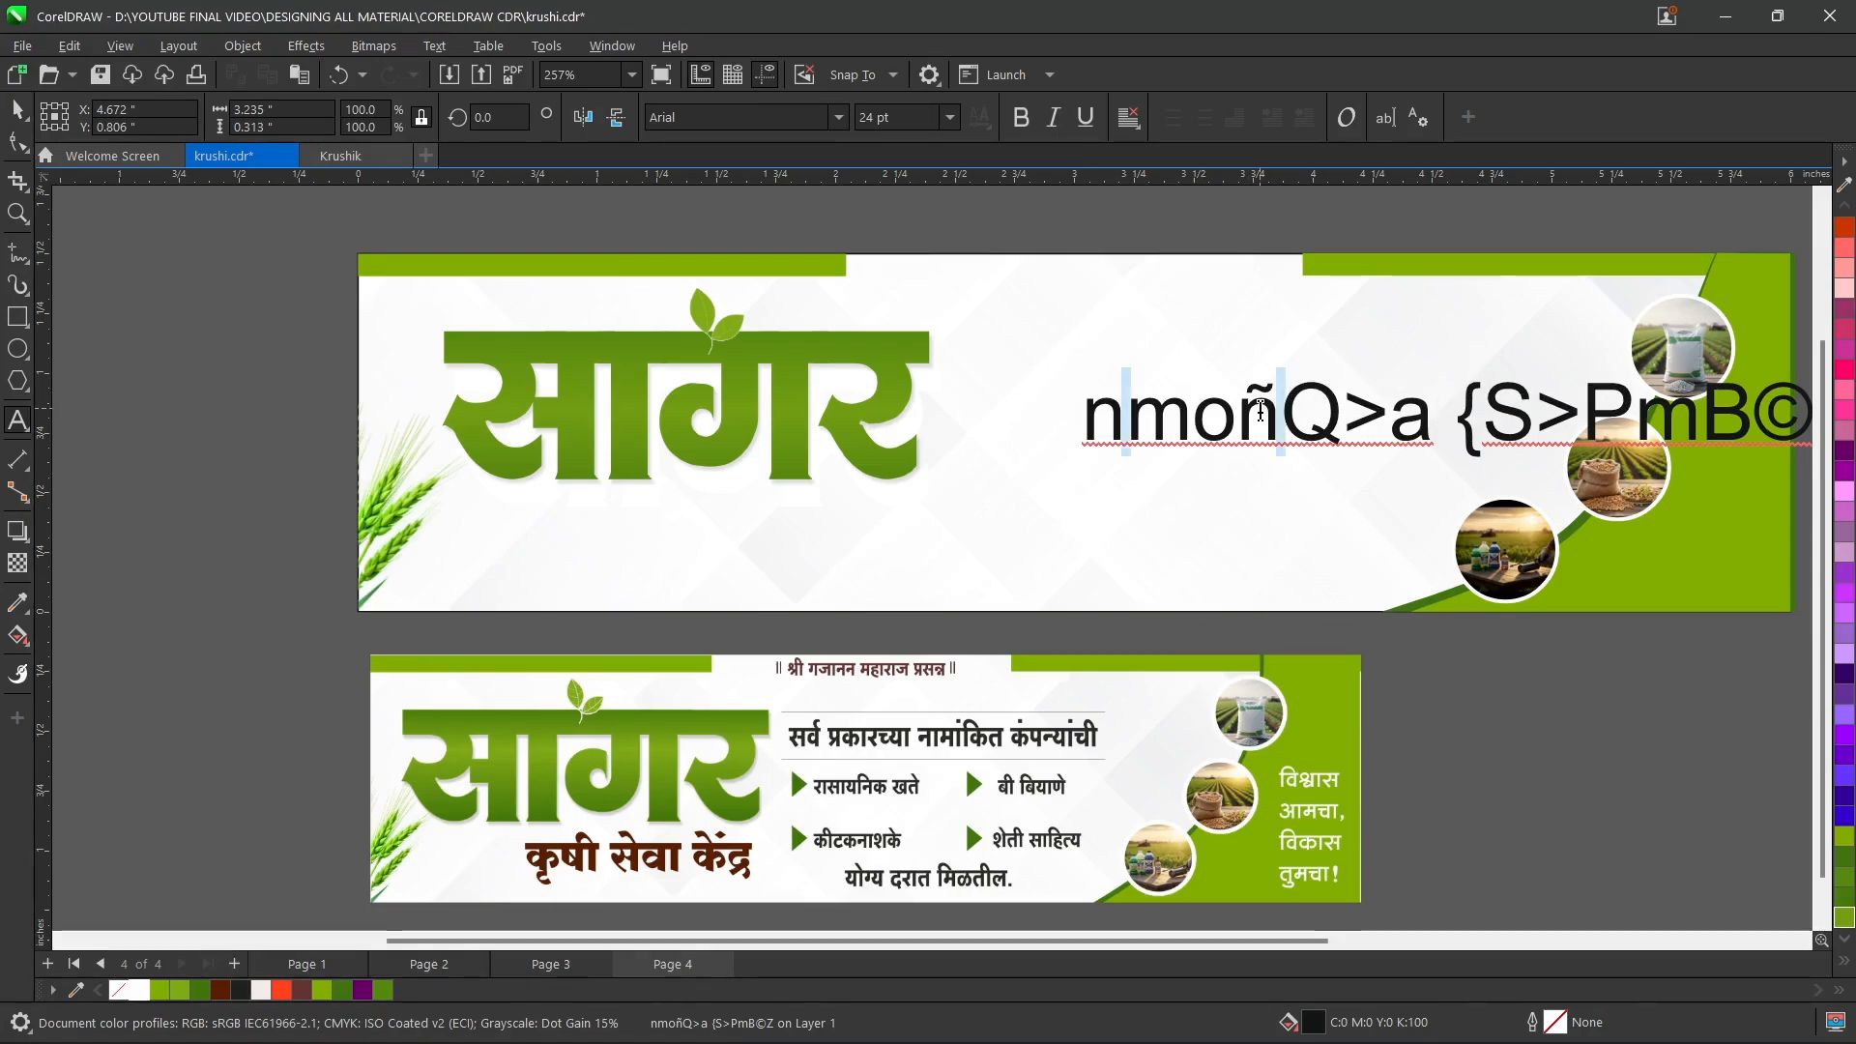
- Apply the SHREE-DEV7-4635 font to the entire sample text, and delete the sample
{"action": "key", "text": "ctrl+a"}
{"action": "left_click", "coordinate": [847, 123]}
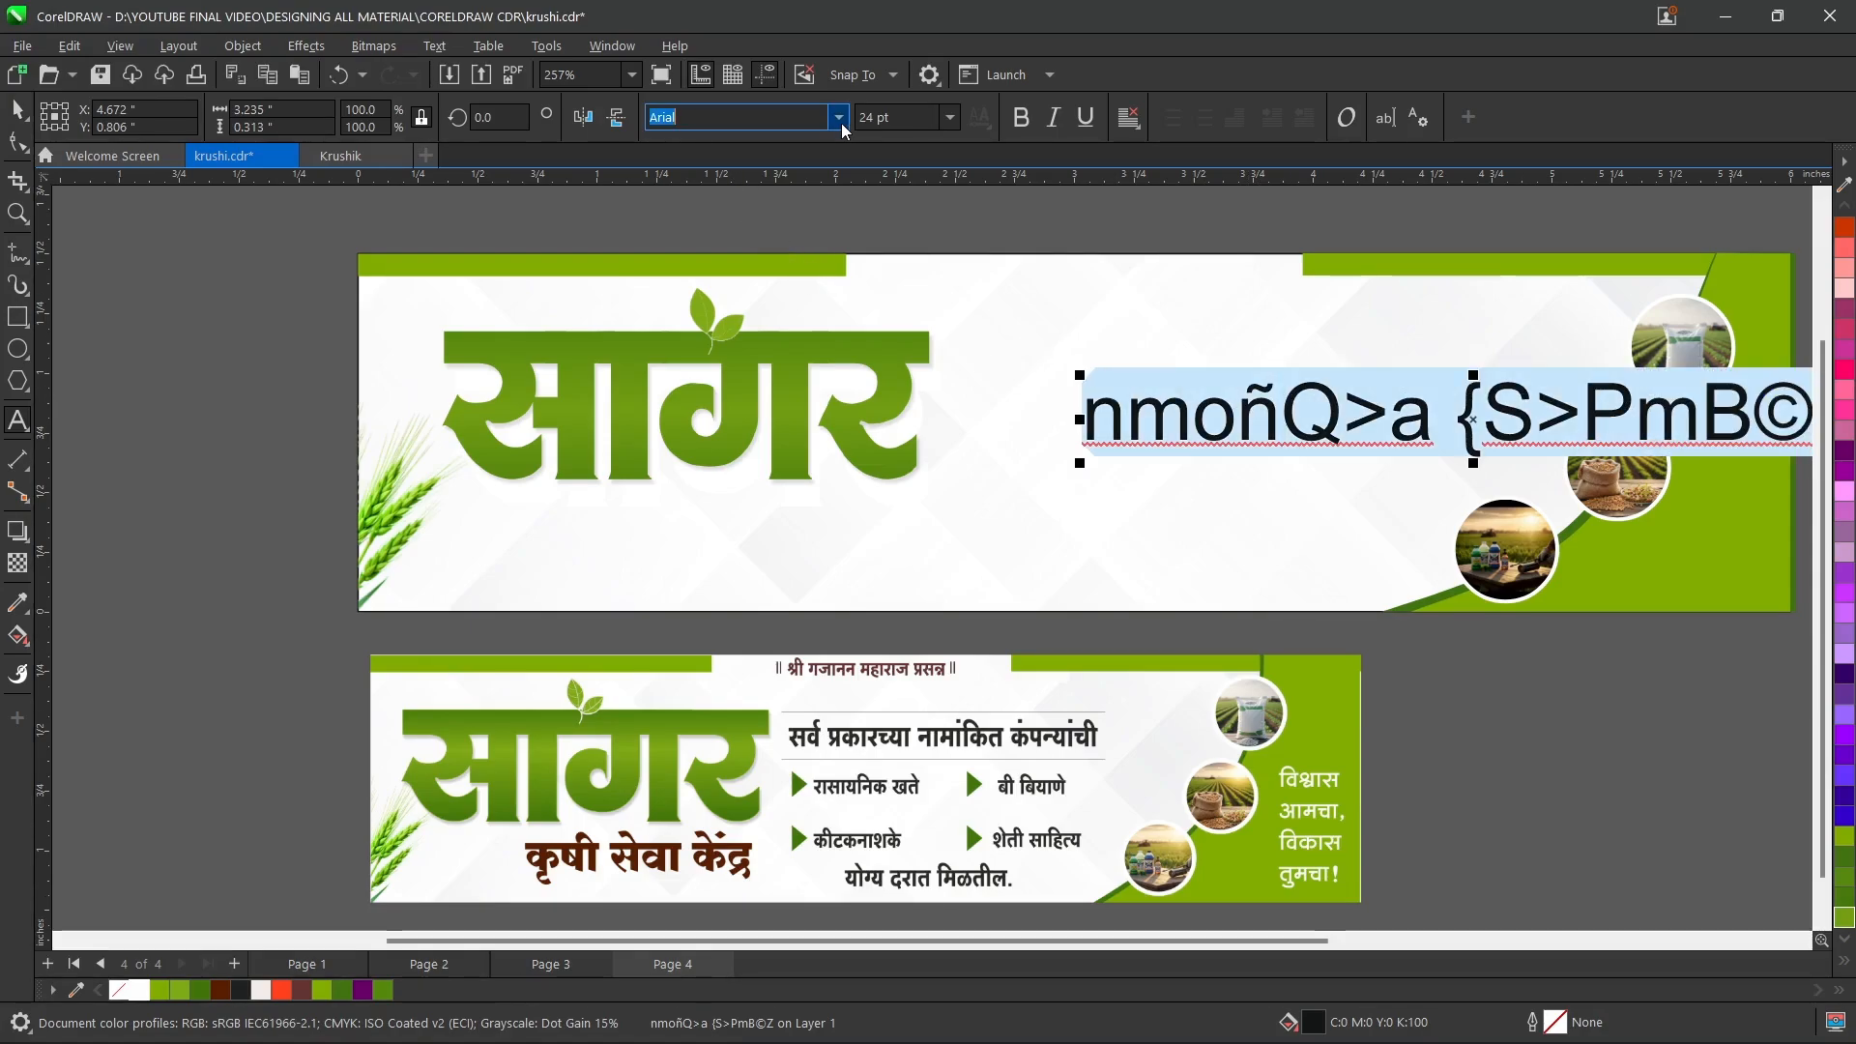
{"action": "left_click", "coordinate": [838, 118]}
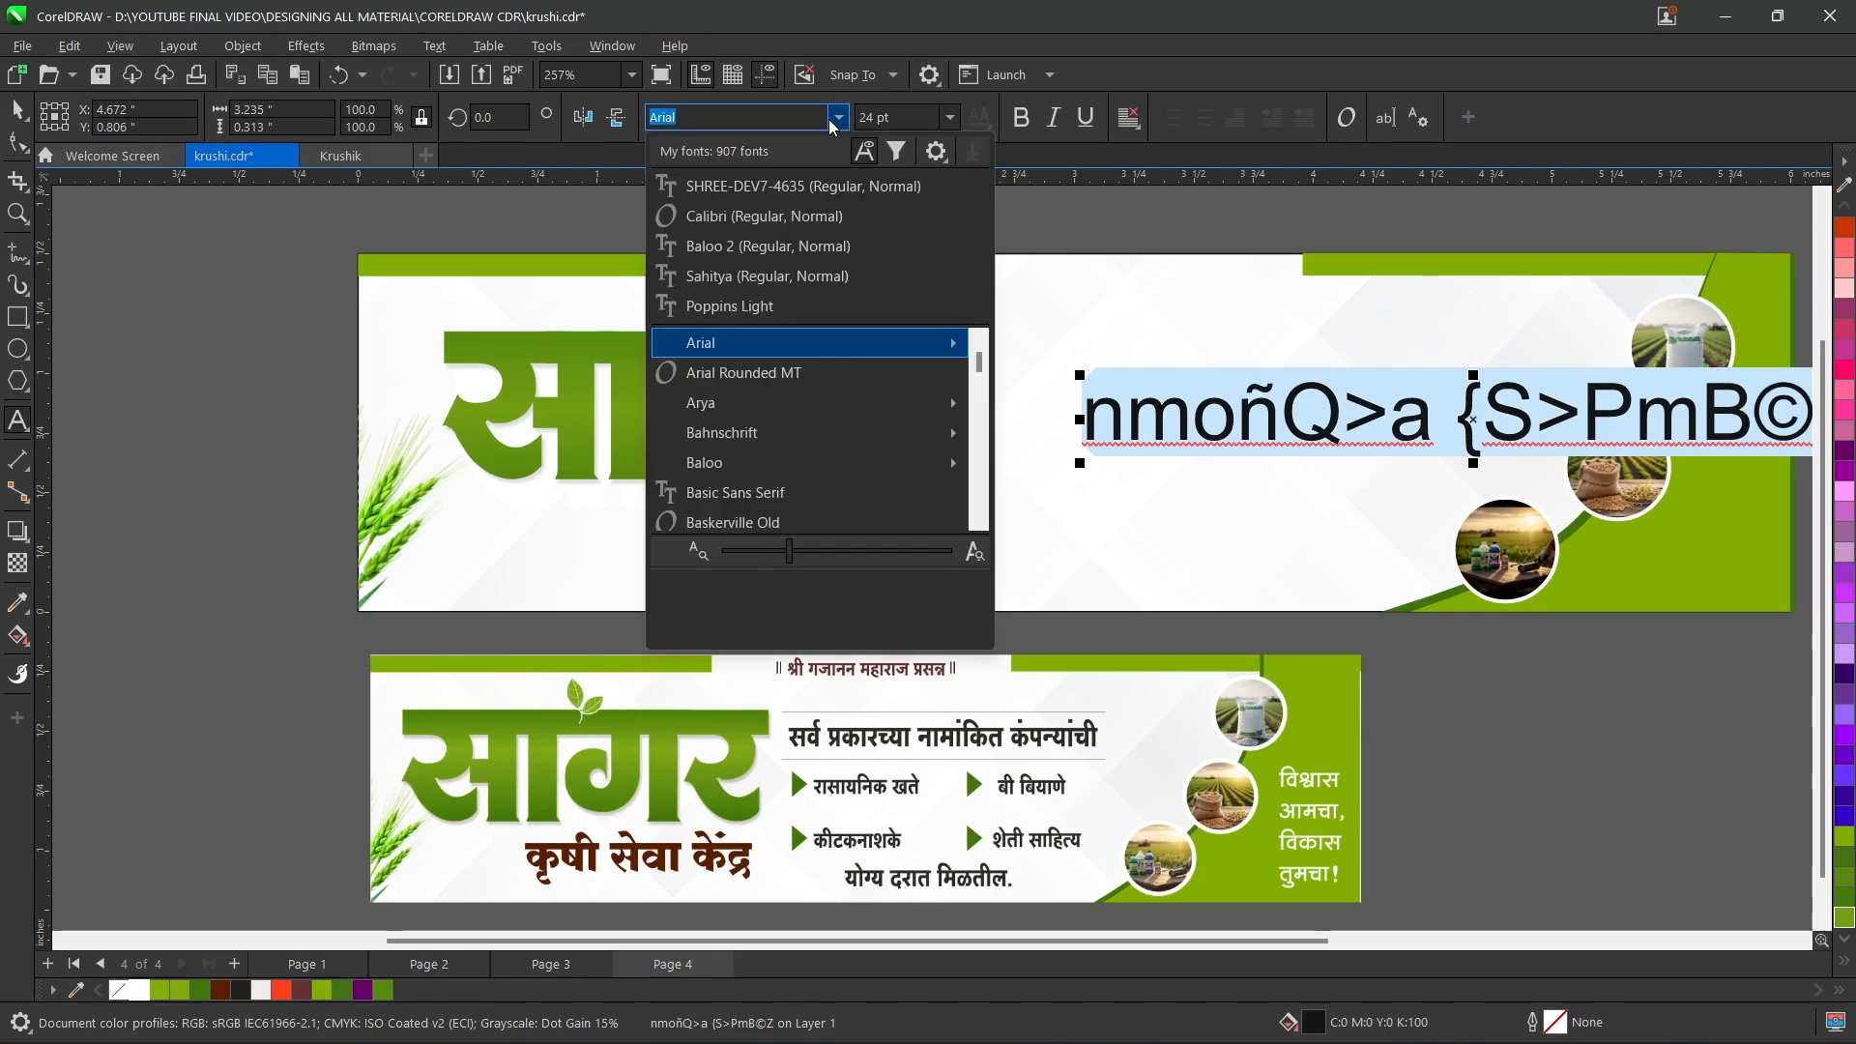
{"action": "left_click", "coordinate": [770, 186]}
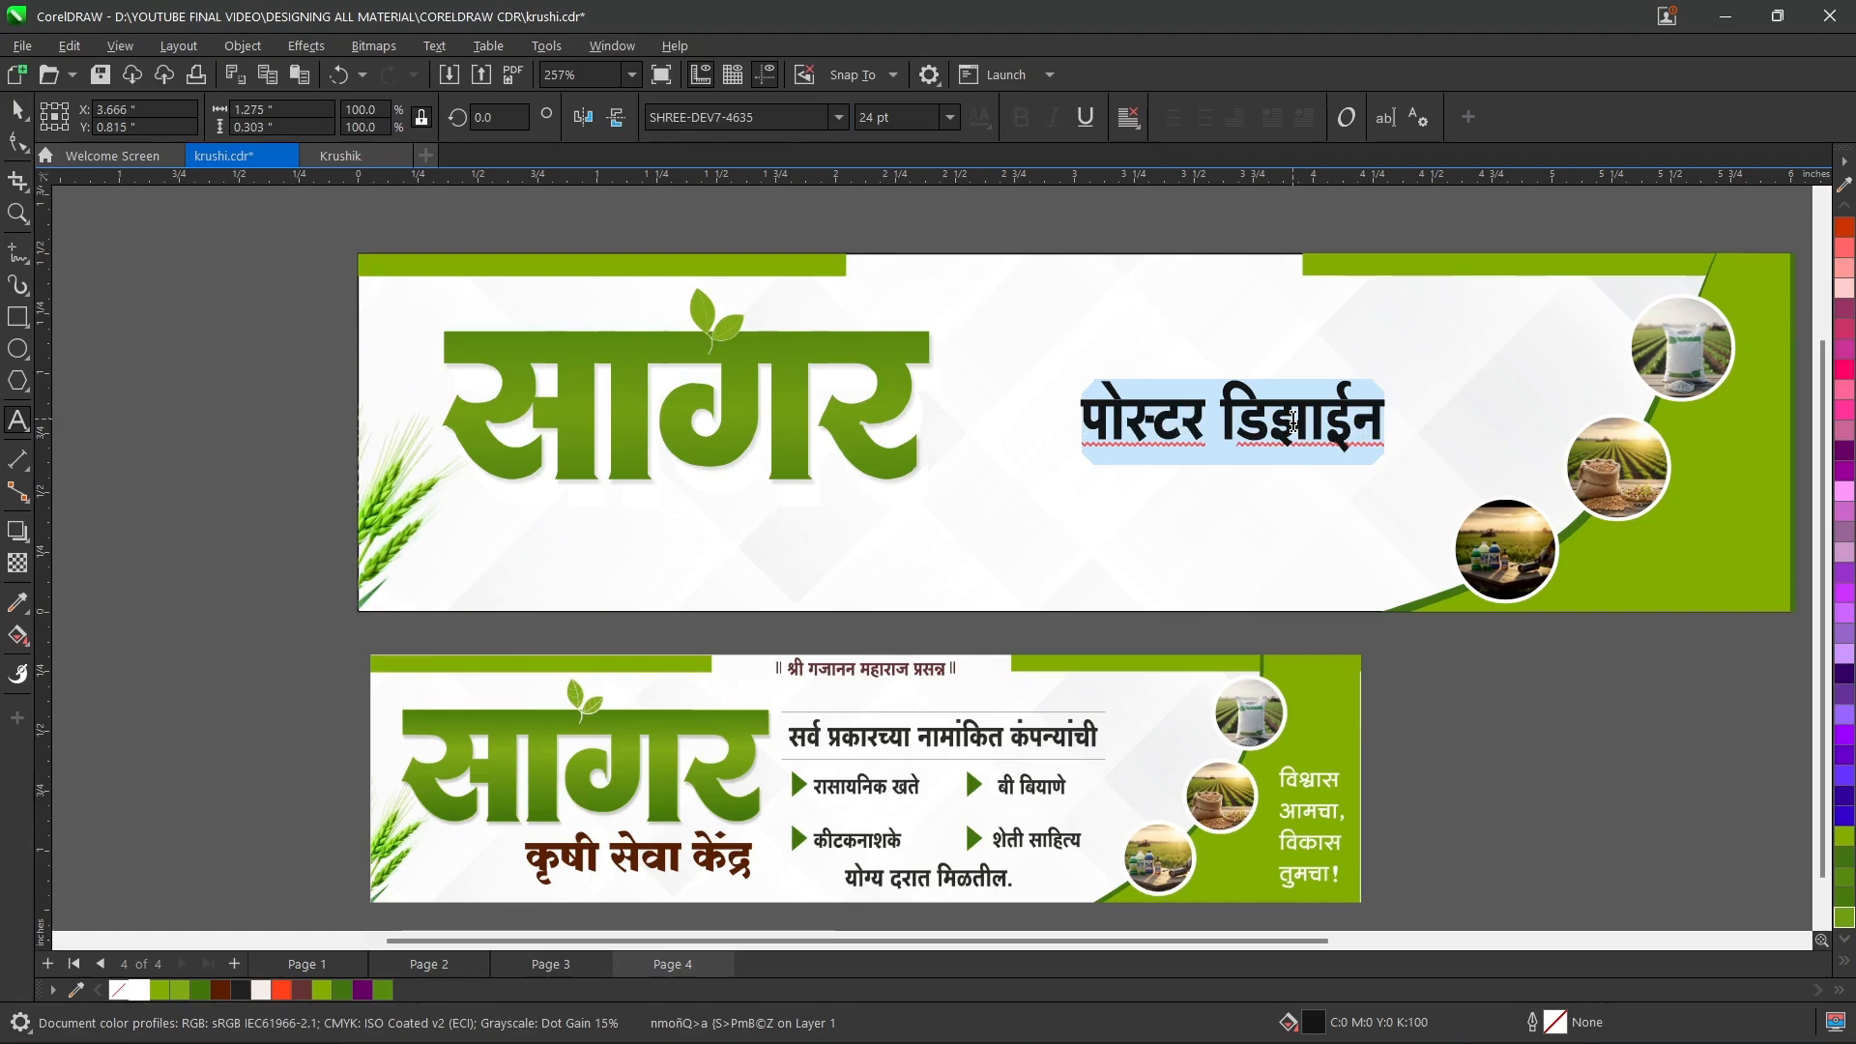
{"action": "left_click", "coordinate": [12, 120]}
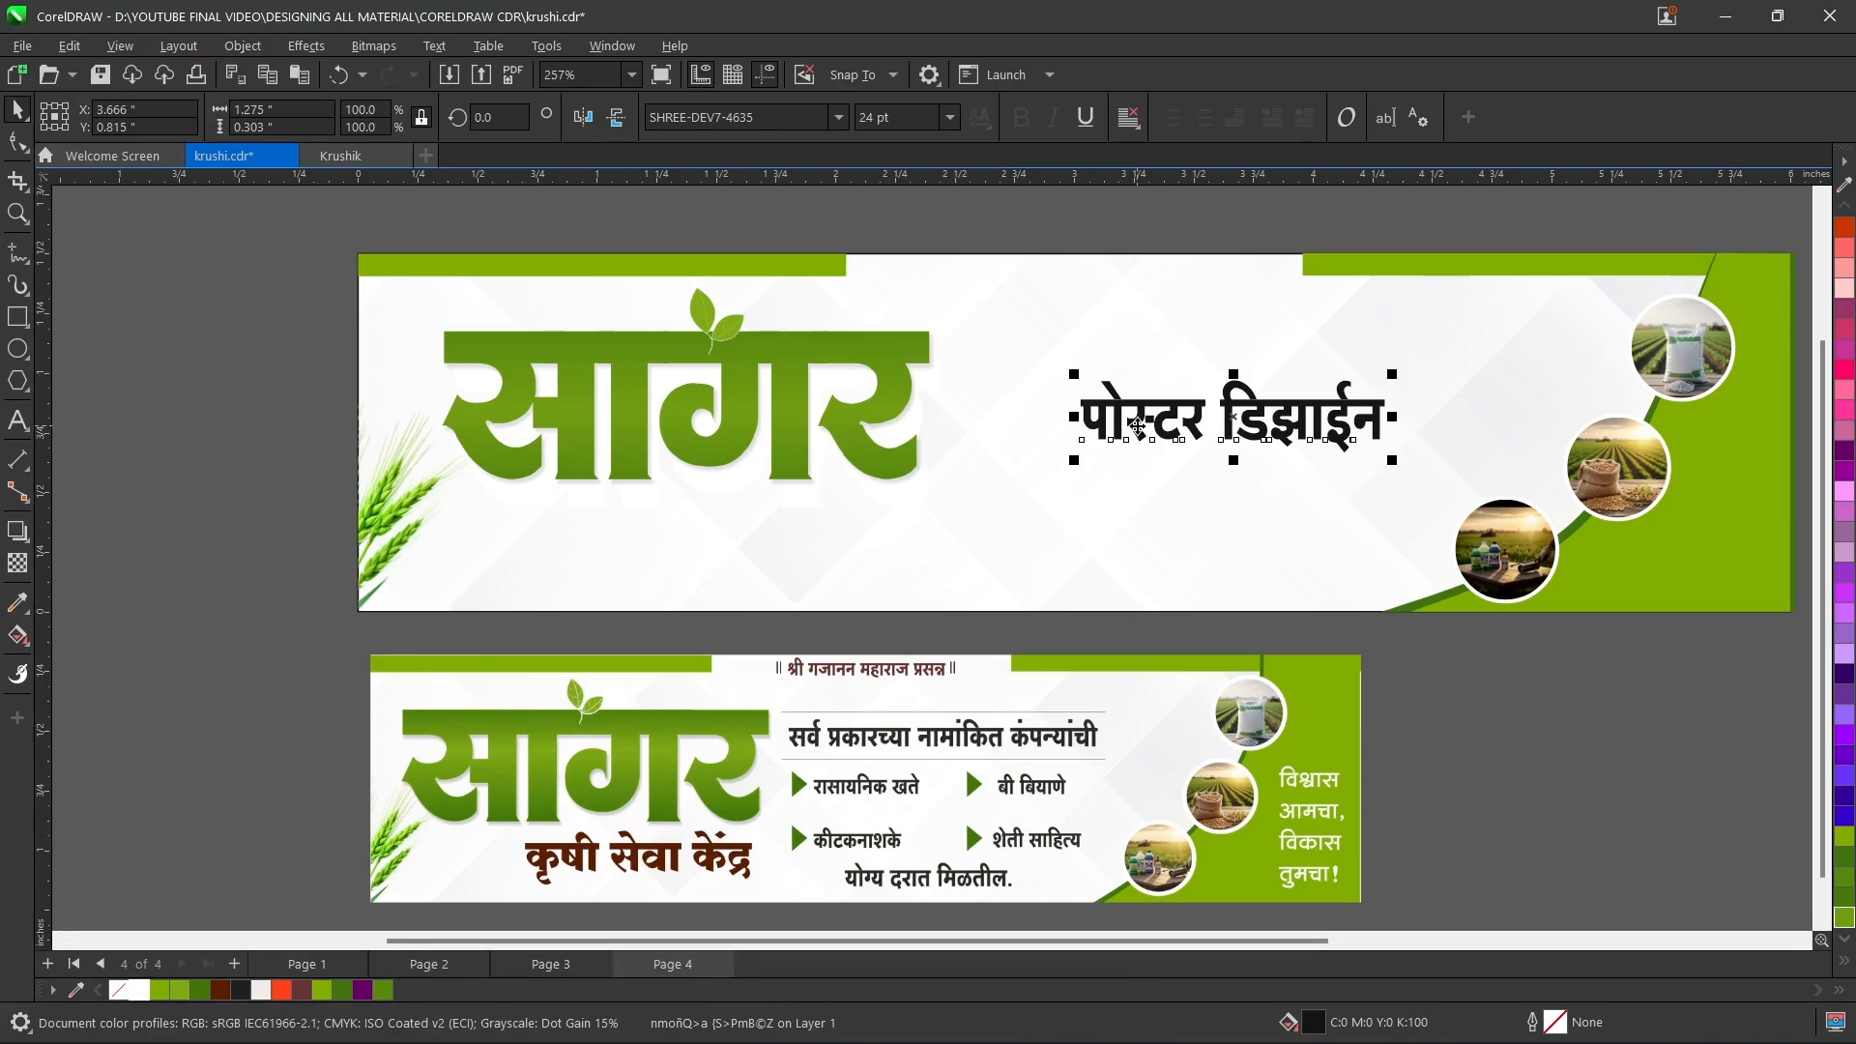
{"action": "key", "text": "Delete"}
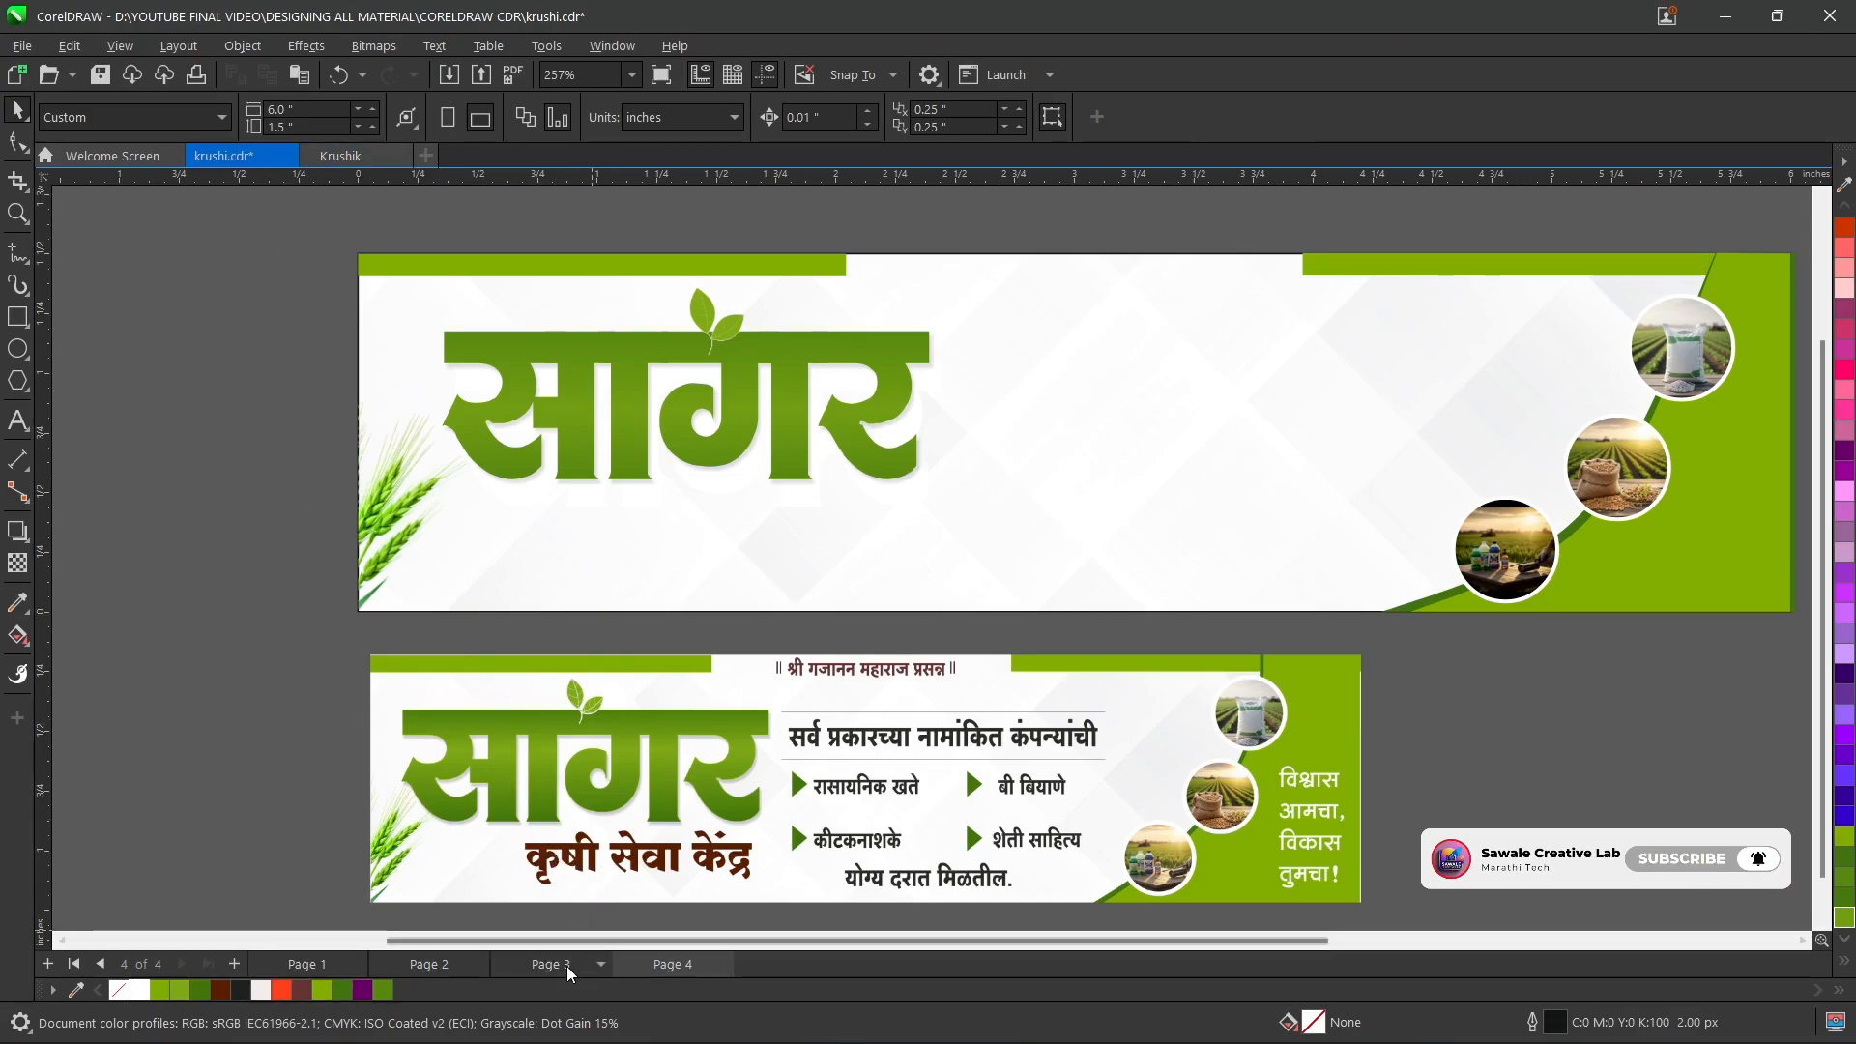
- Copy the brown कृषी सेवा केंद्र text from Page 3 to Page 4 and align it beneath the right part of the सागर title
{"action": "key", "text": "Page_Up"}
{"action": "left_click", "coordinate": [752, 554]}
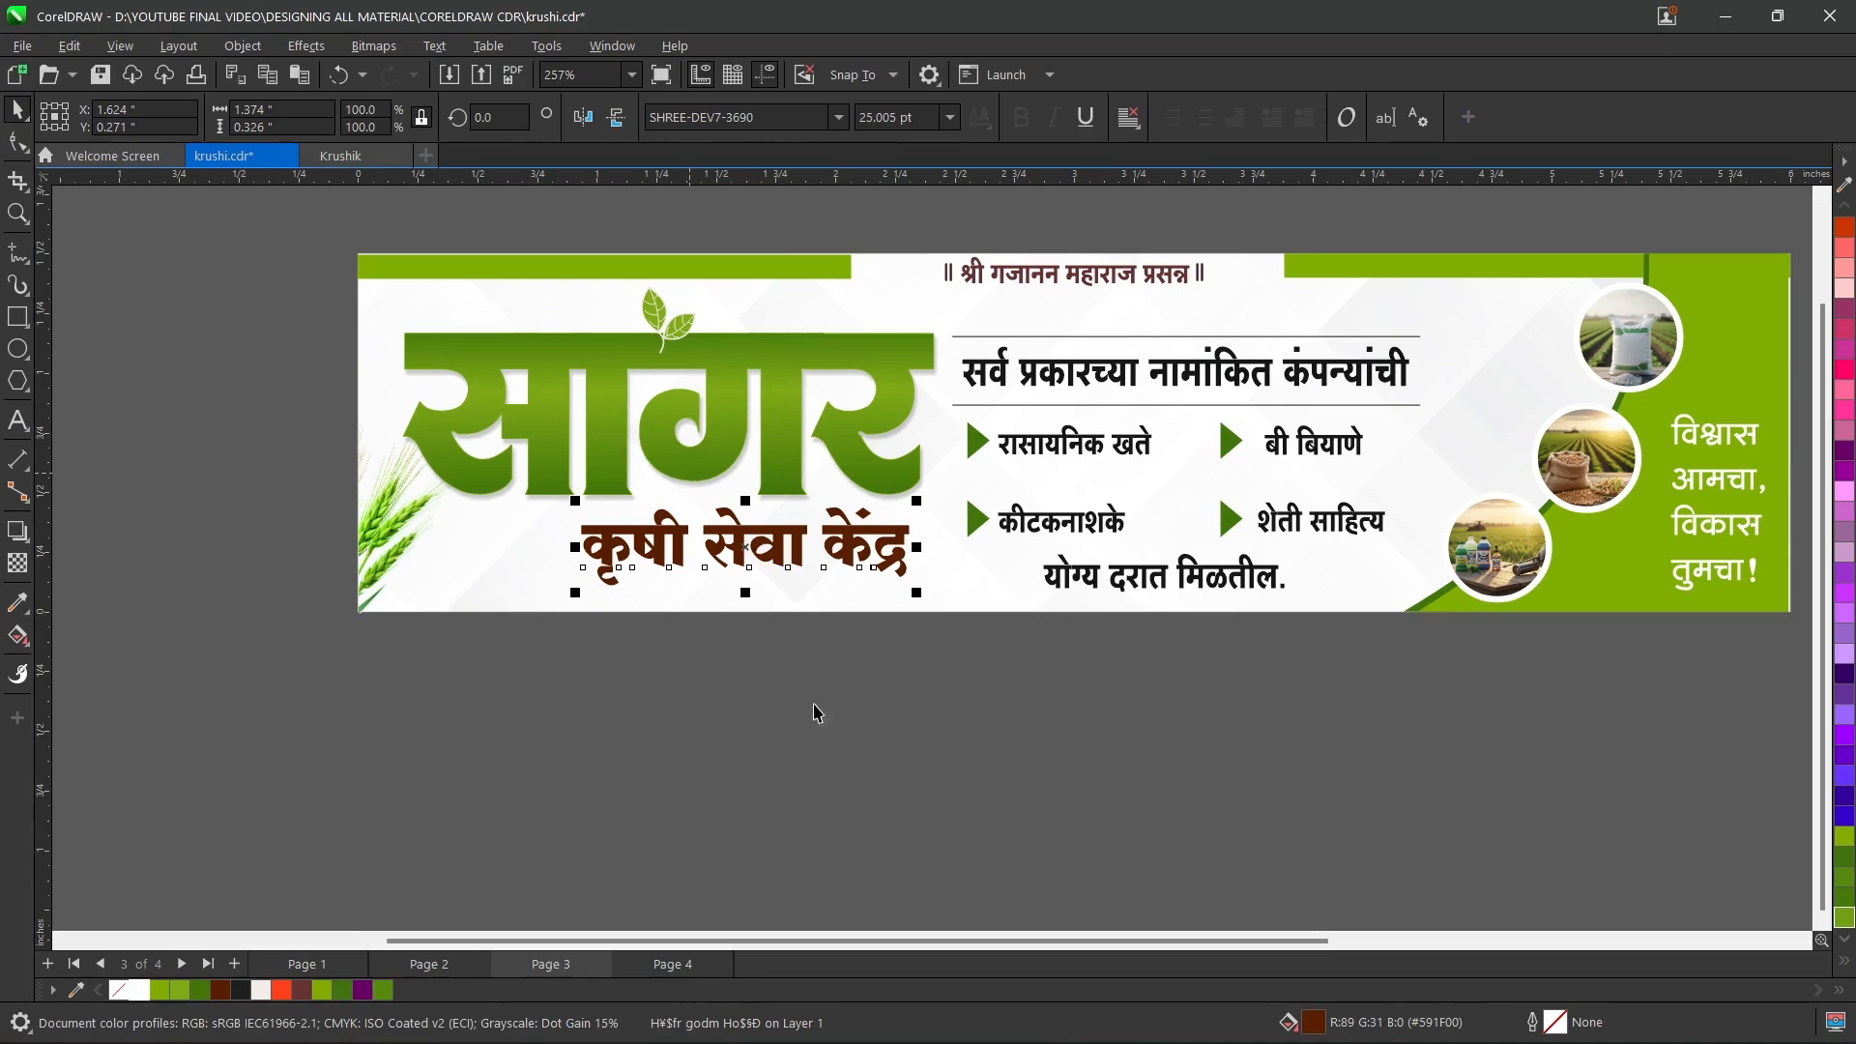
{"action": "left_click", "coordinate": [673, 965]}
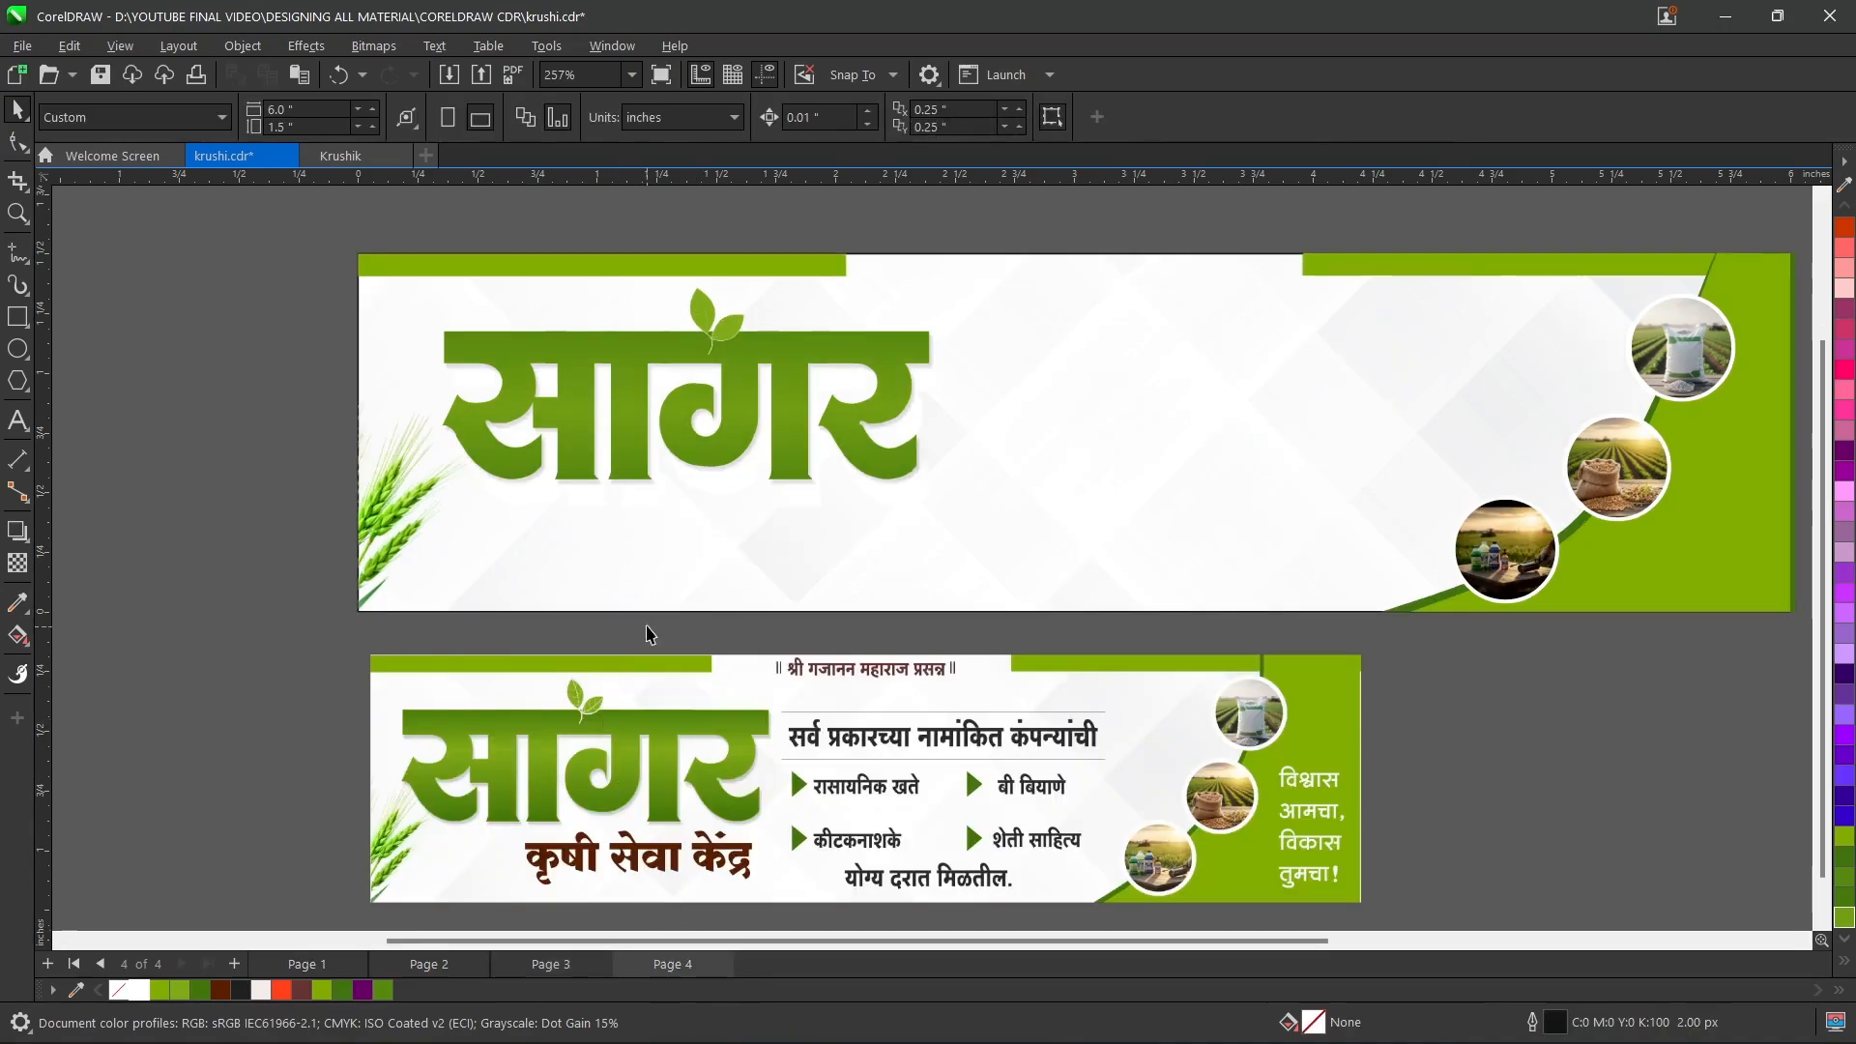
{"action": "type", "text": "कृषी सेवा केंद्र"}
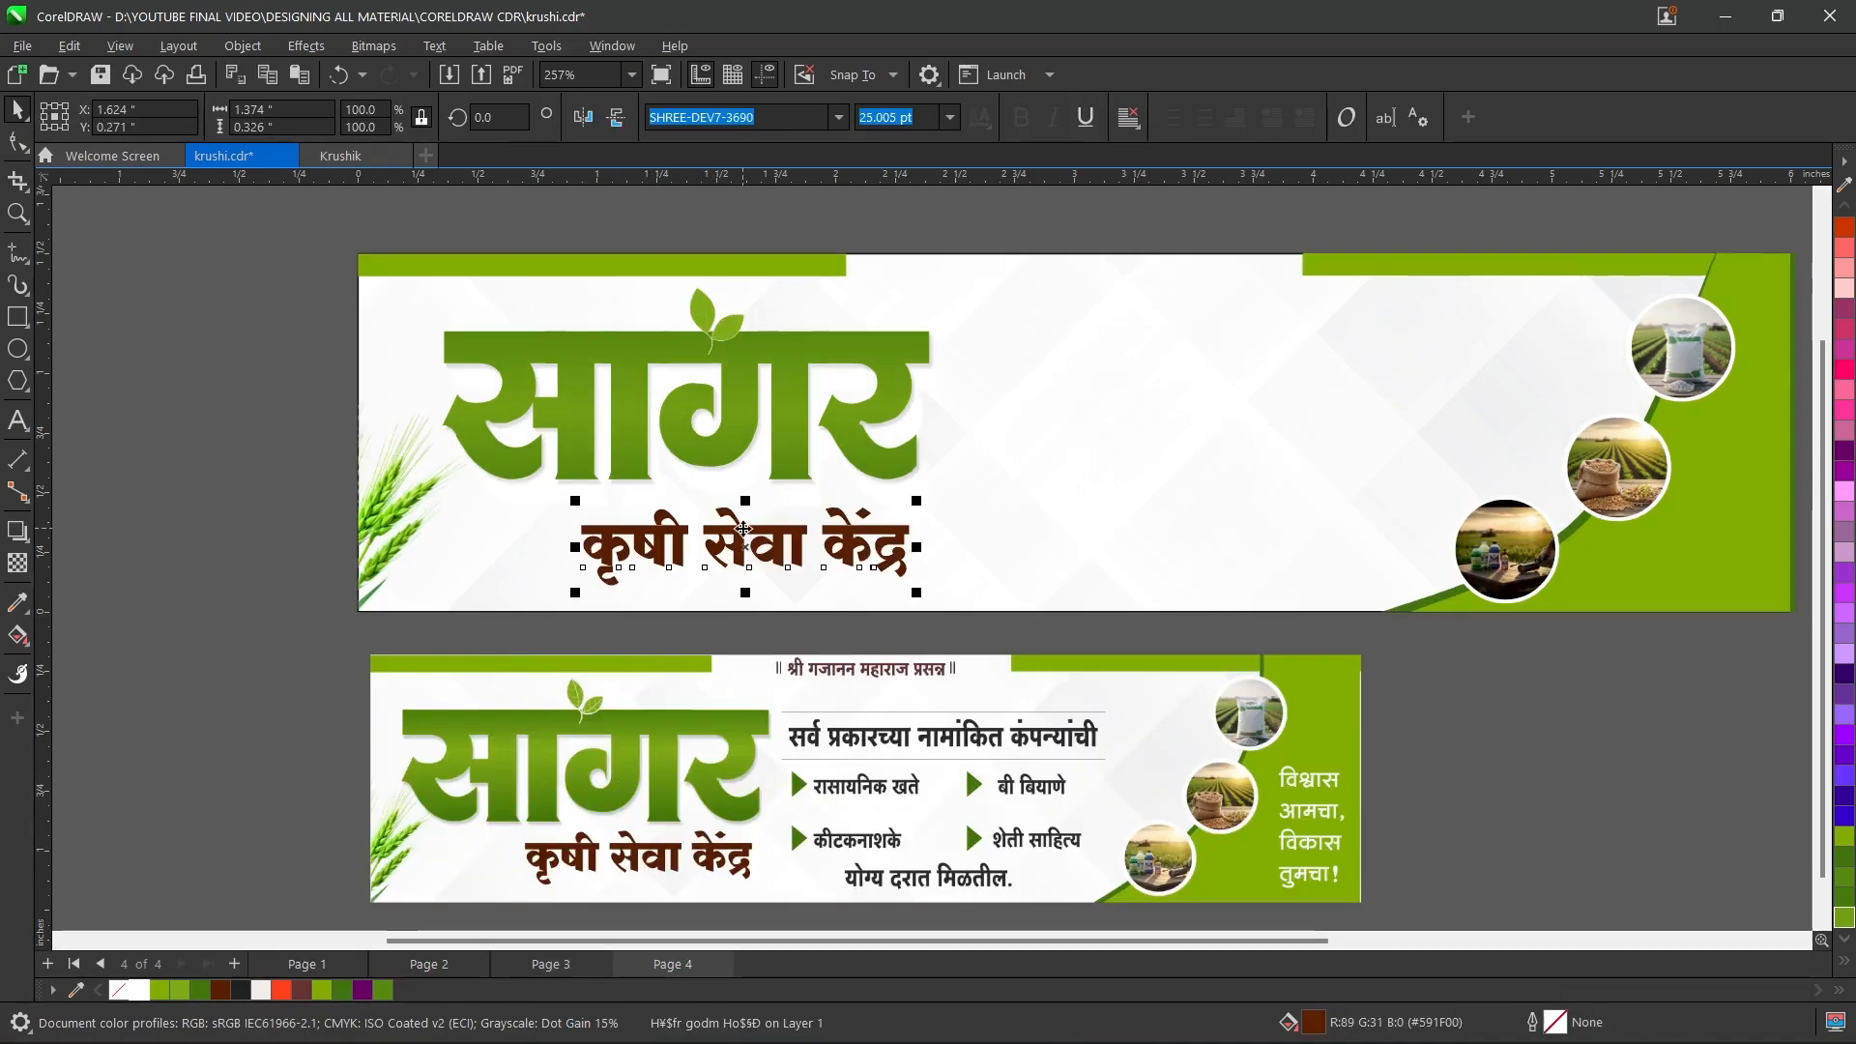
{"action": "left_click_drag", "start_coordinate": [764, 526], "coordinate": [766, 512]}
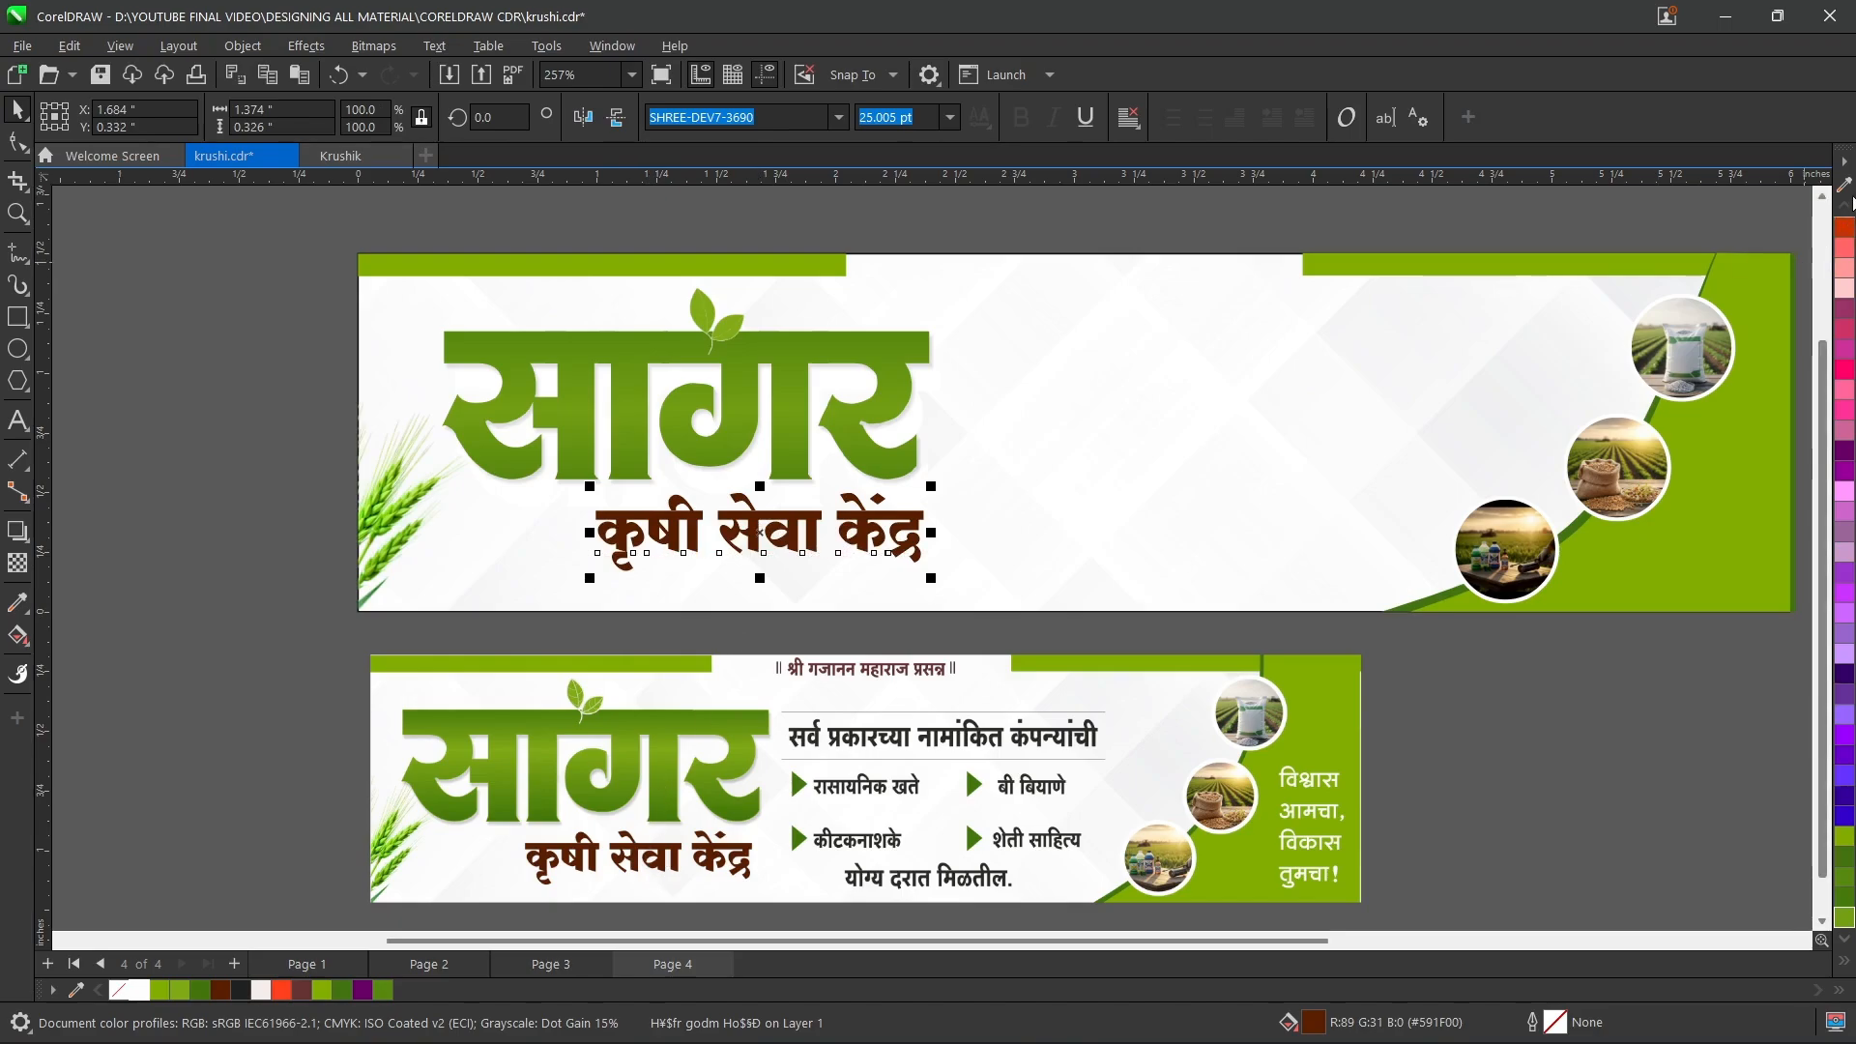
- Sample the dark brown of the reference banner's कृषी सेवा केंद्र text into the colour palette and deselect the text
{"action": "left_click", "coordinate": [1844, 184]}
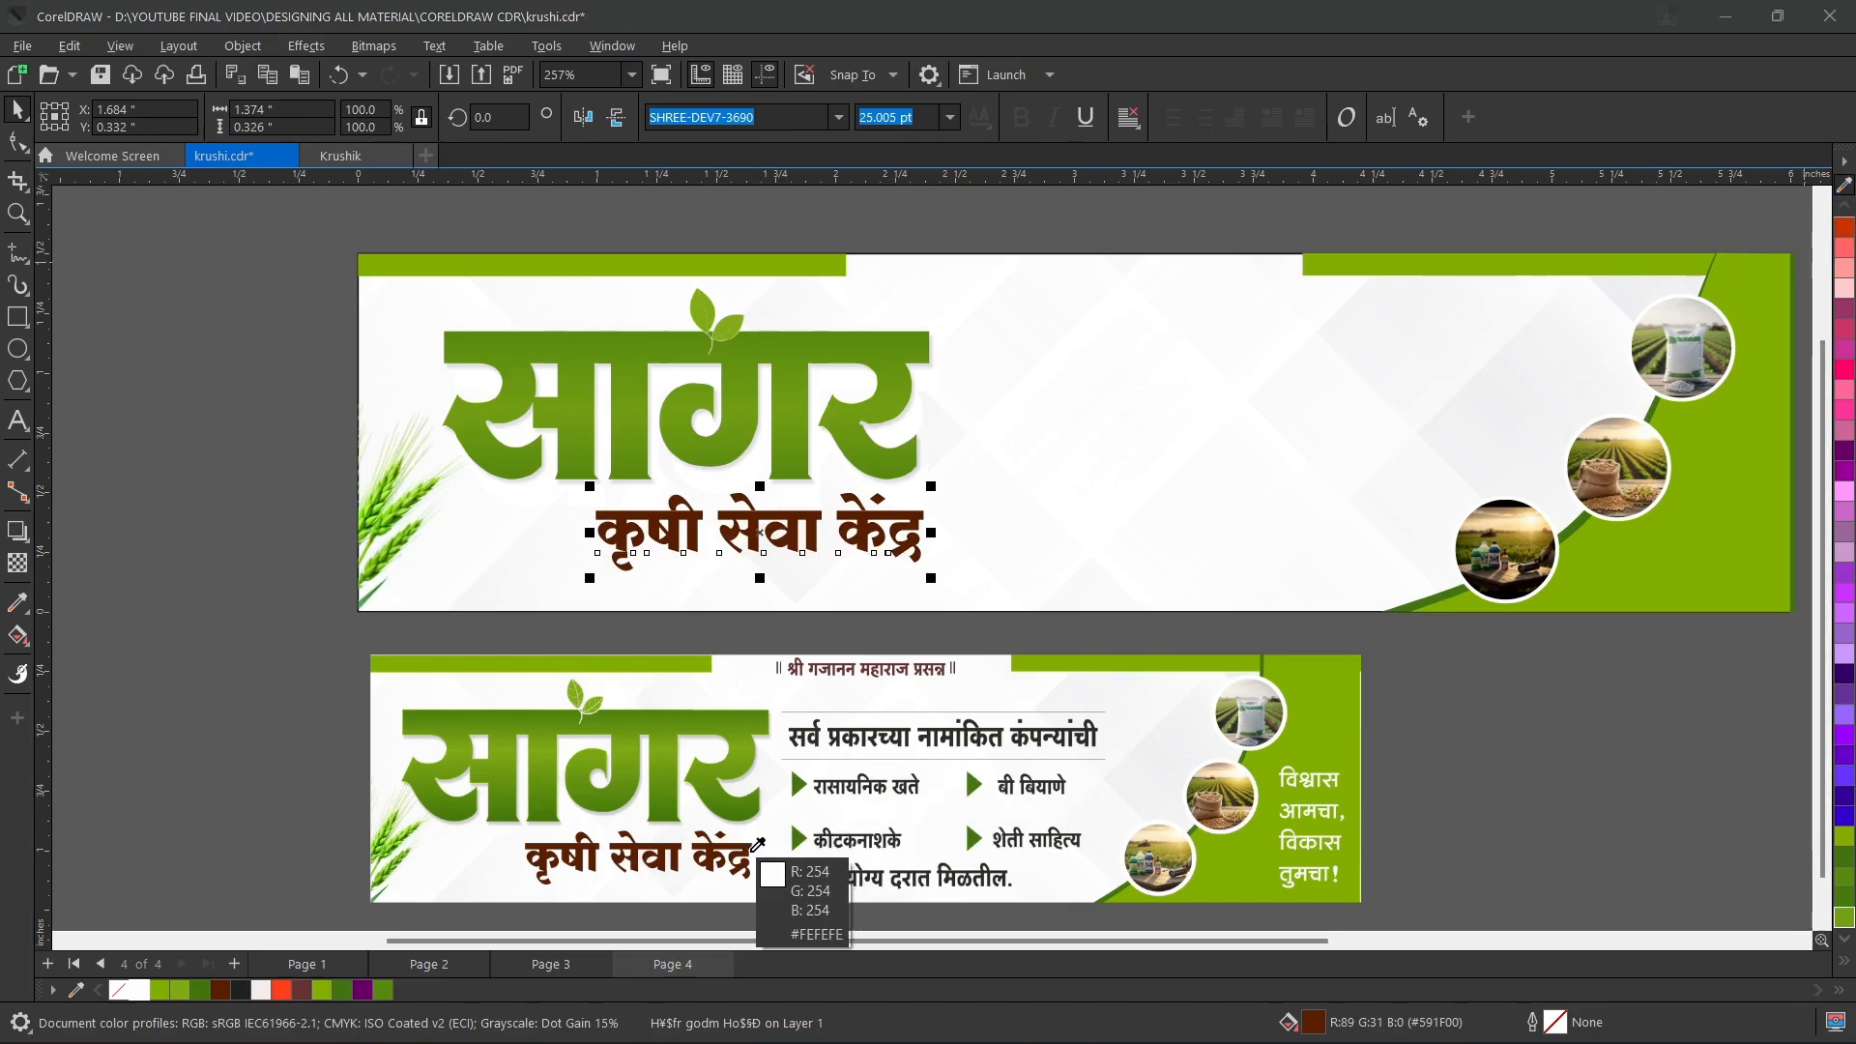
{"action": "left_click", "coordinate": [744, 849]}
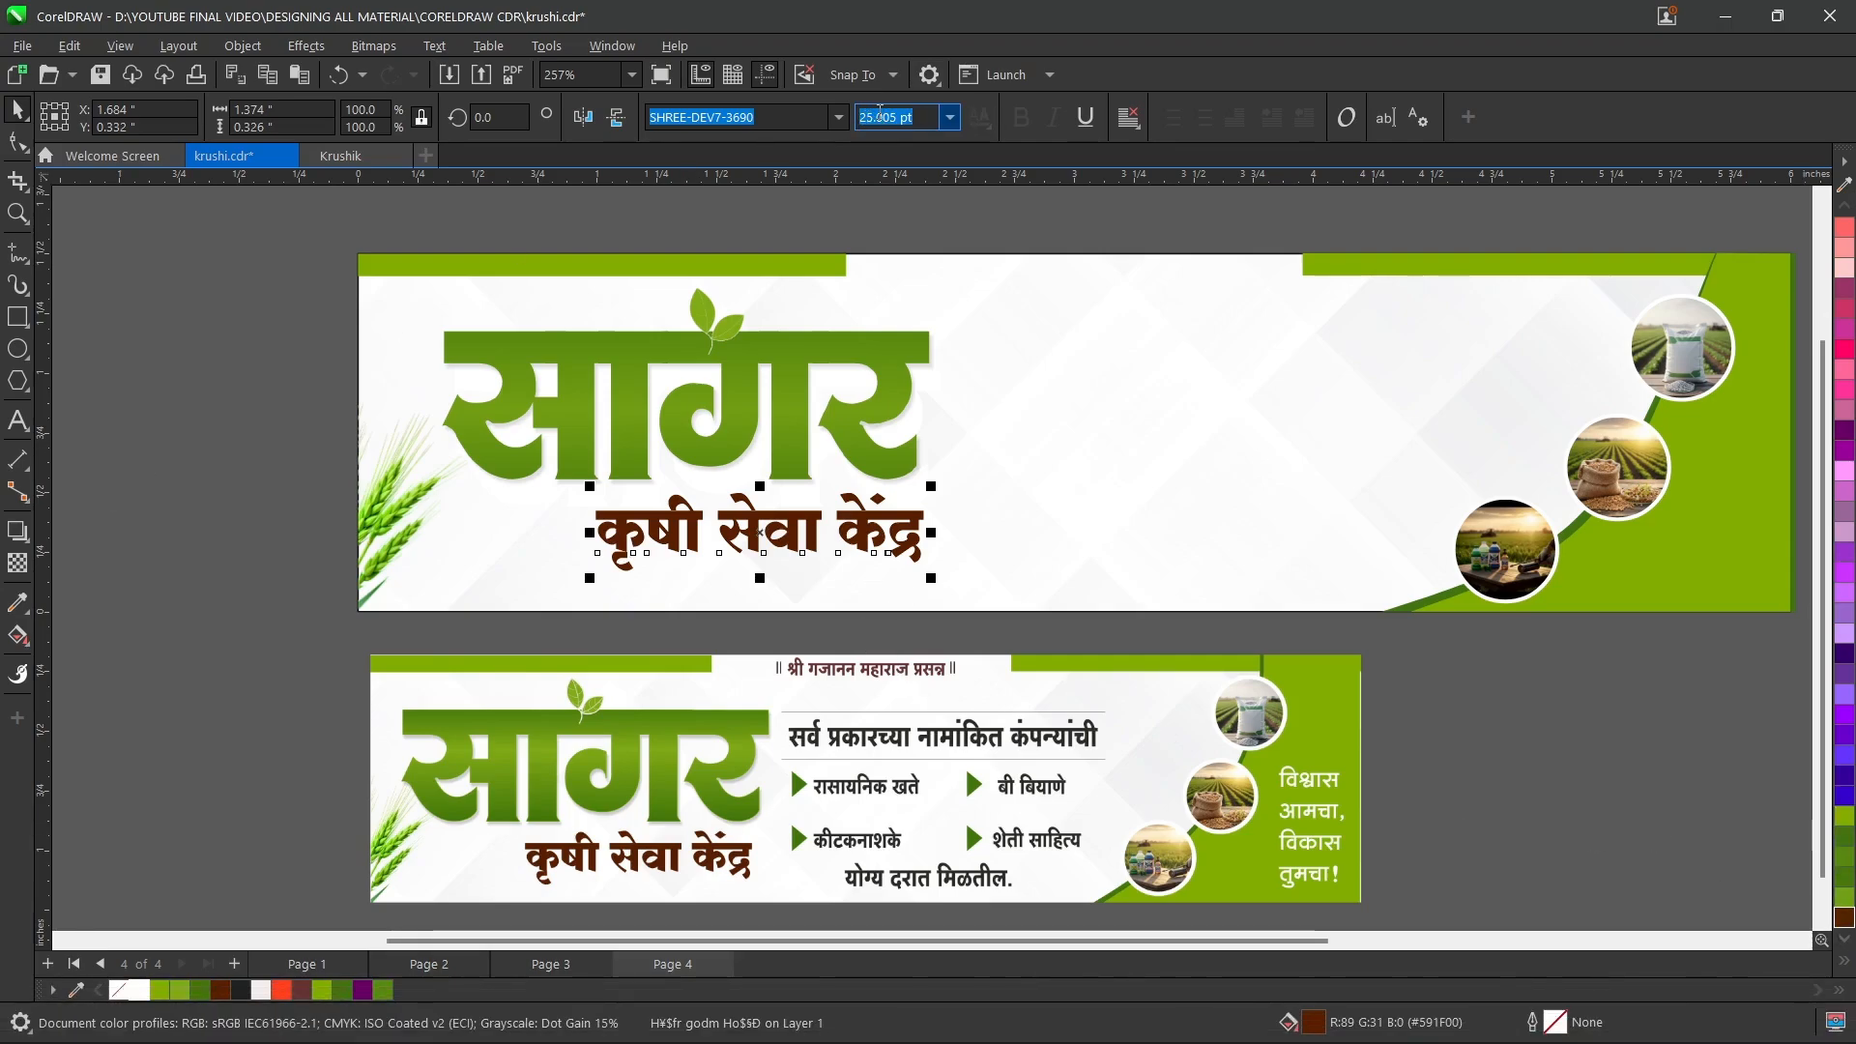
{"action": "left_click", "coordinate": [244, 338]}
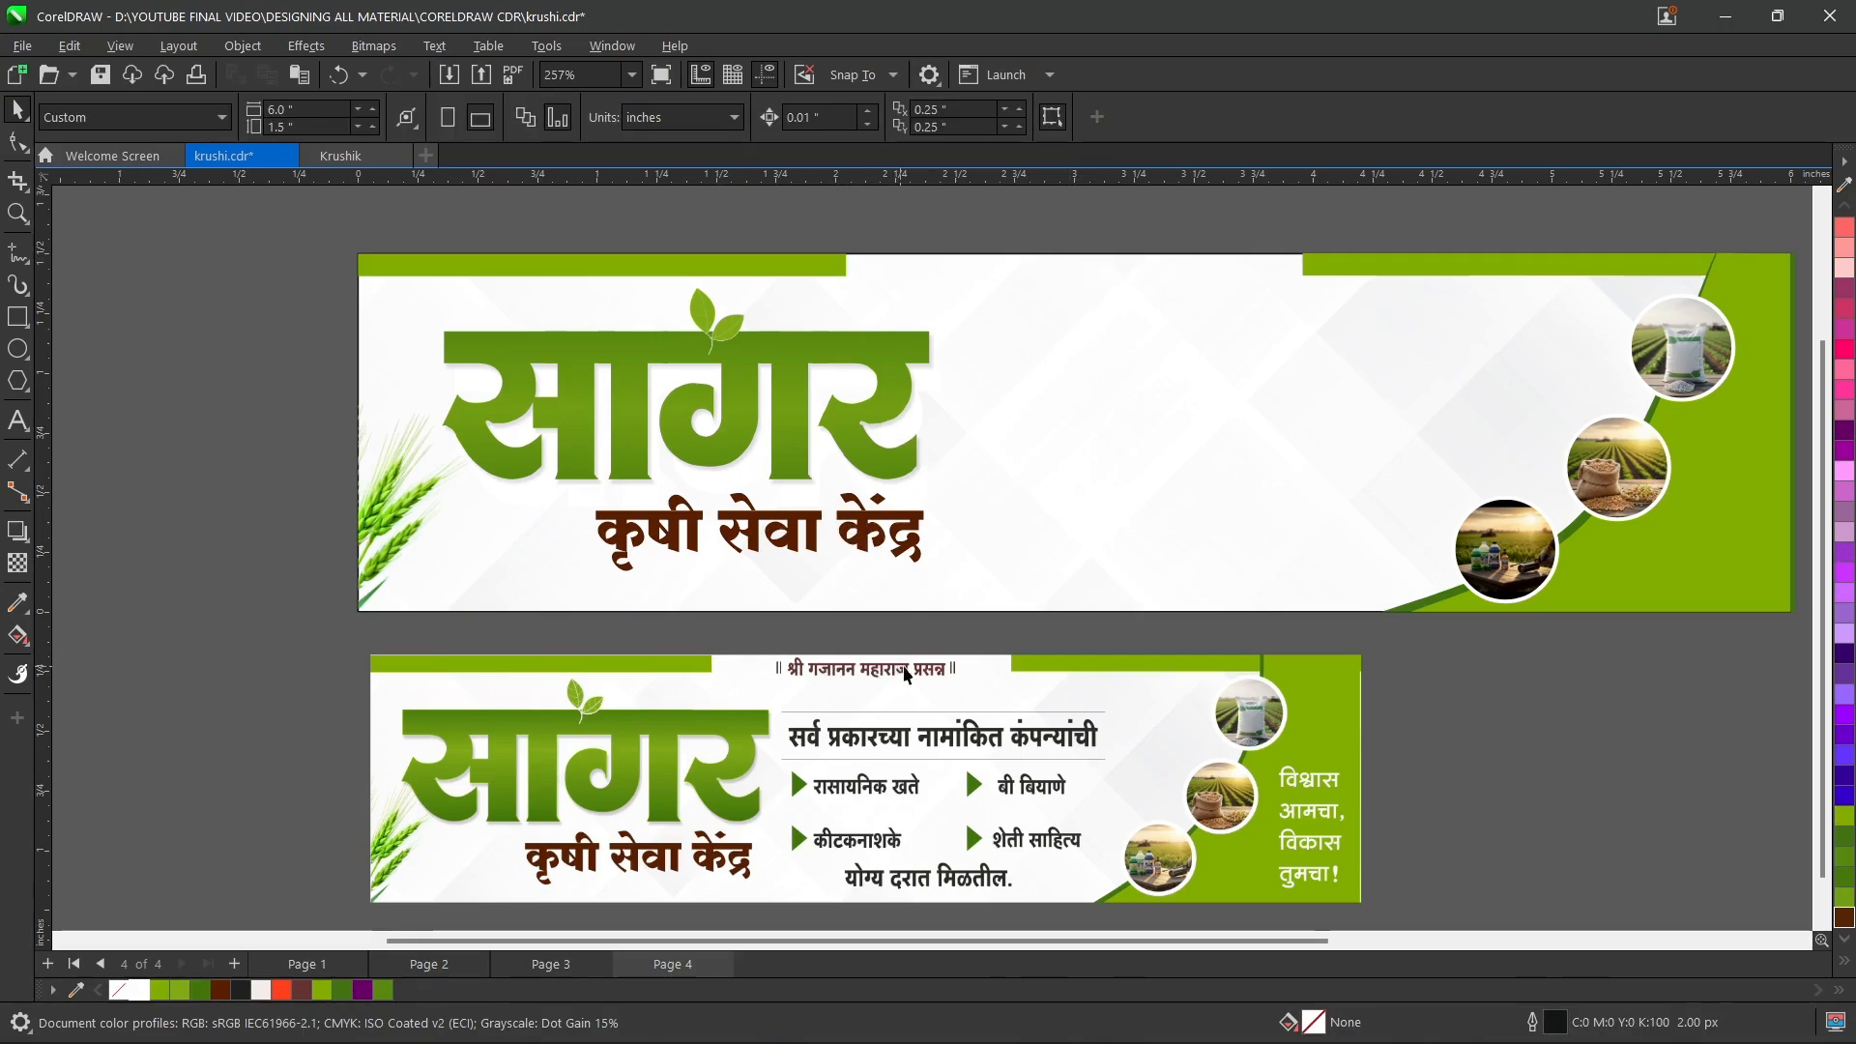
- Copy the invocation line, ruled heading, bulleted product list and closing line from Page 3 to the banner on Page 4
{"action": "left_click", "coordinate": [554, 963]}
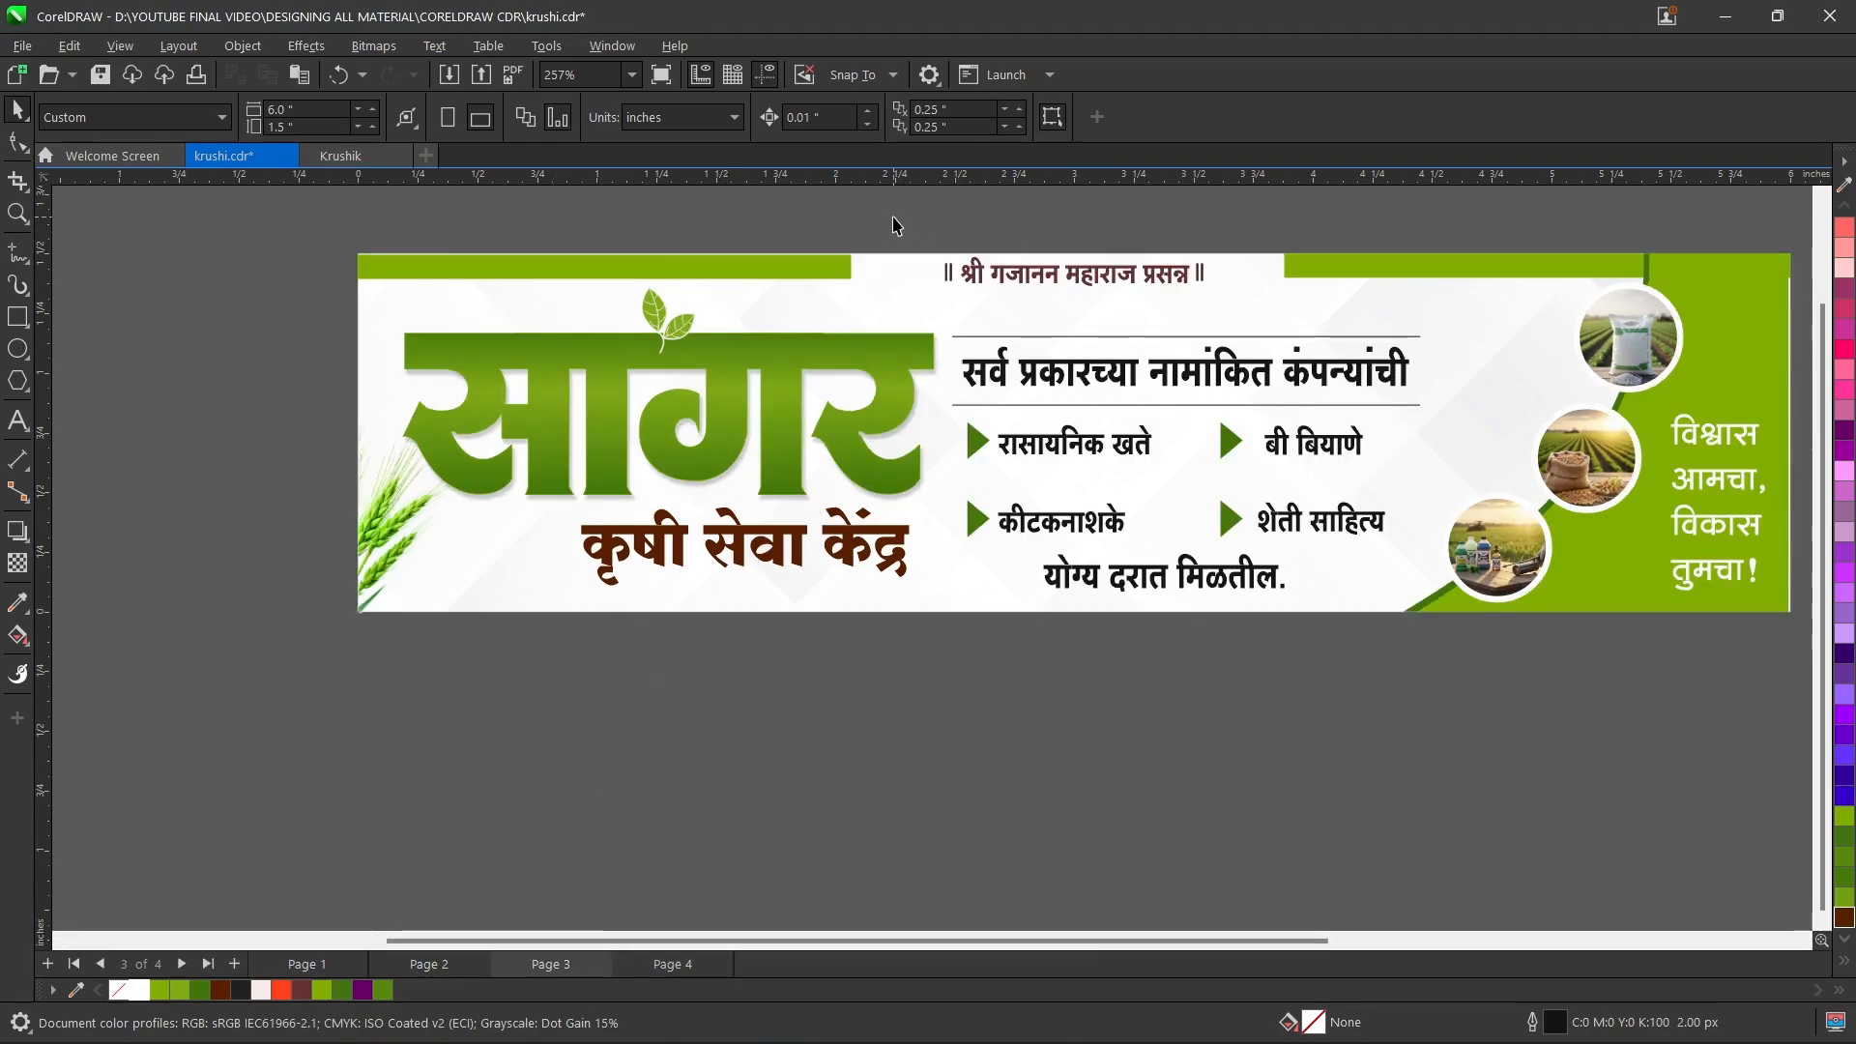
{"action": "left_click_drag", "start_coordinate": [895, 228], "coordinate": [1486, 669]}
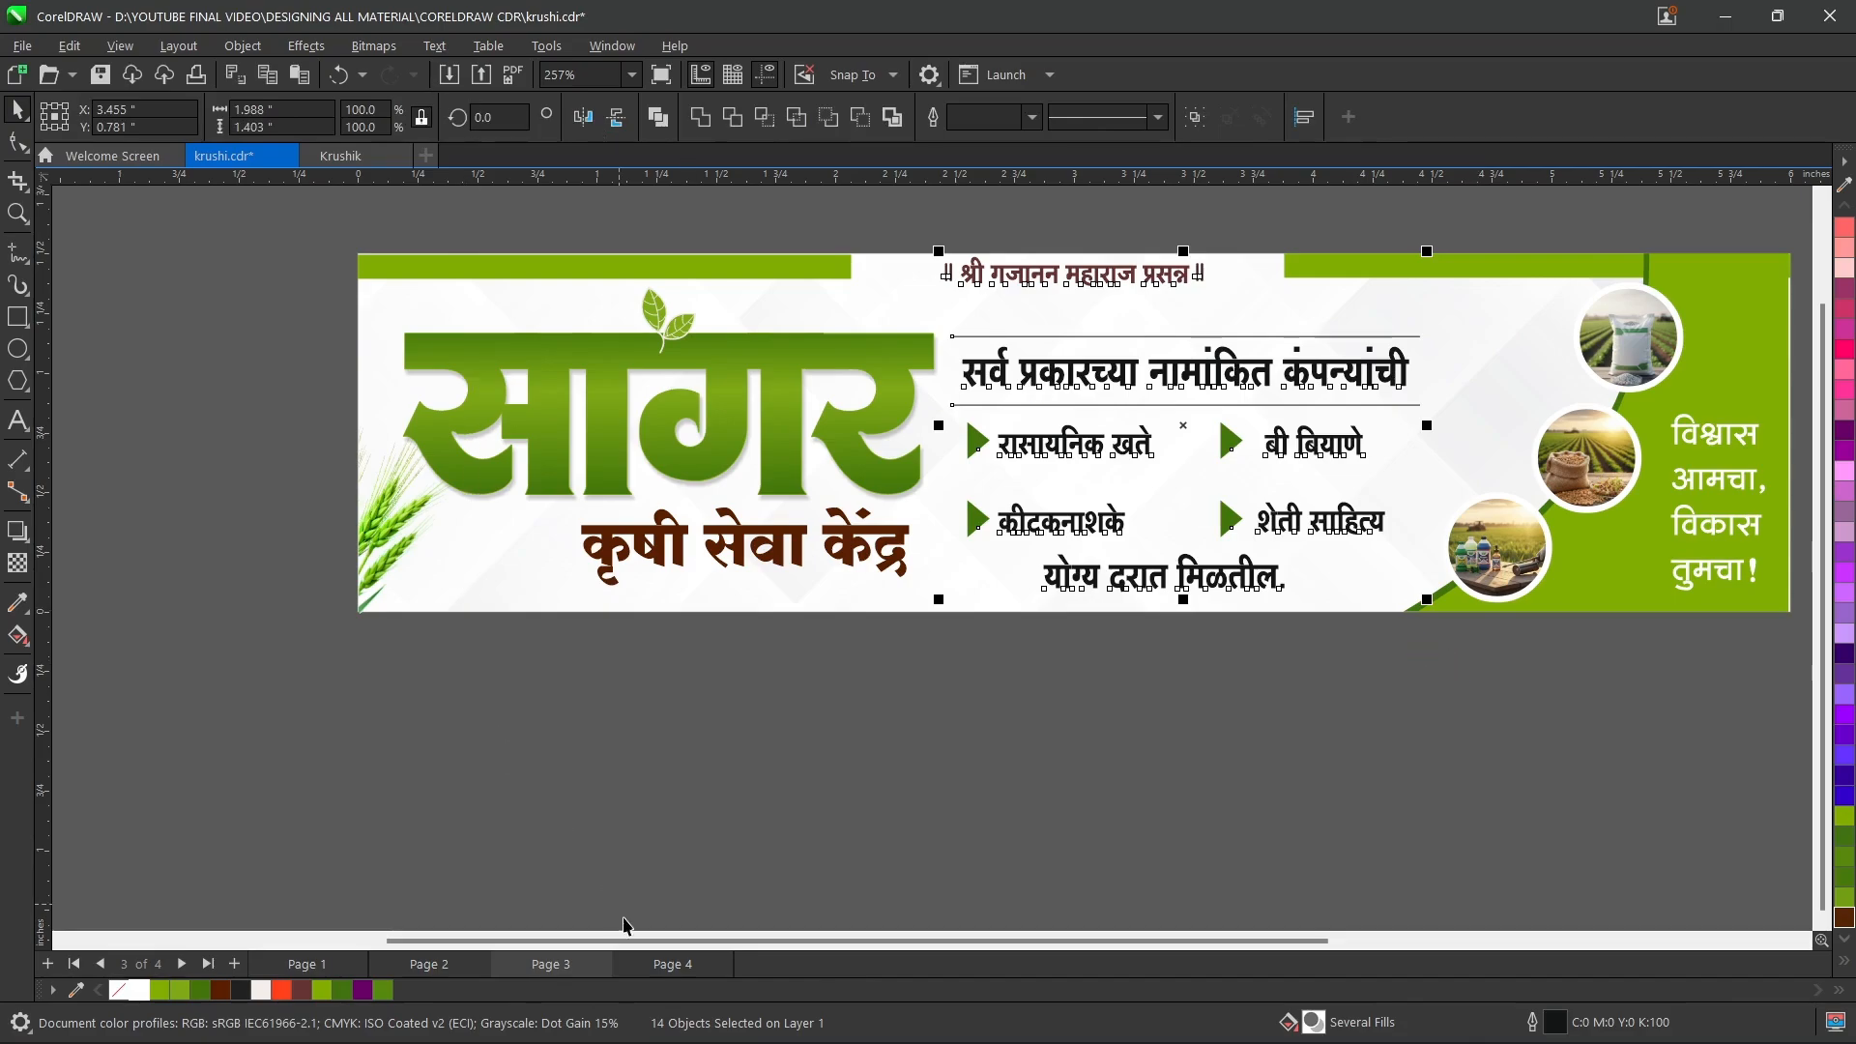
{"action": "left_click", "coordinate": [673, 964]}
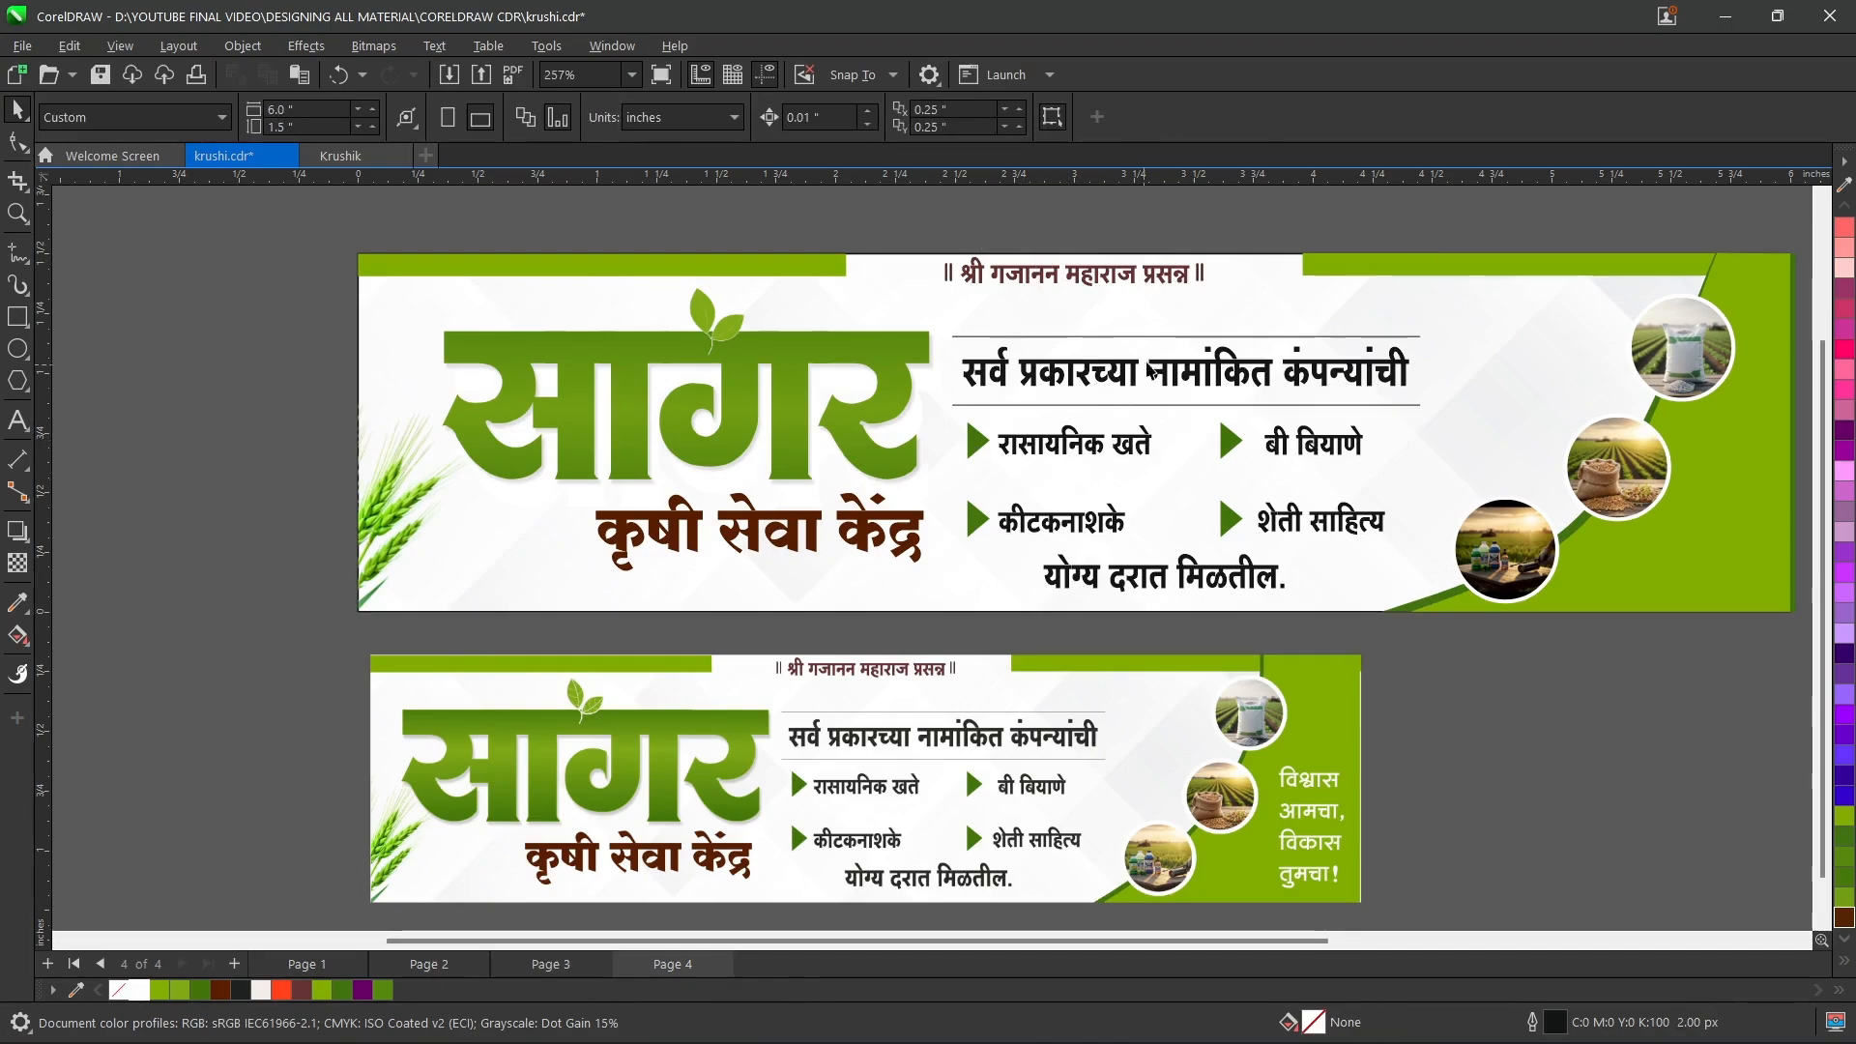
- Draw a straight horizontal line about 1.81 inches long, starting outside the banner's left edge
{"action": "left_click", "coordinate": [18, 252]}
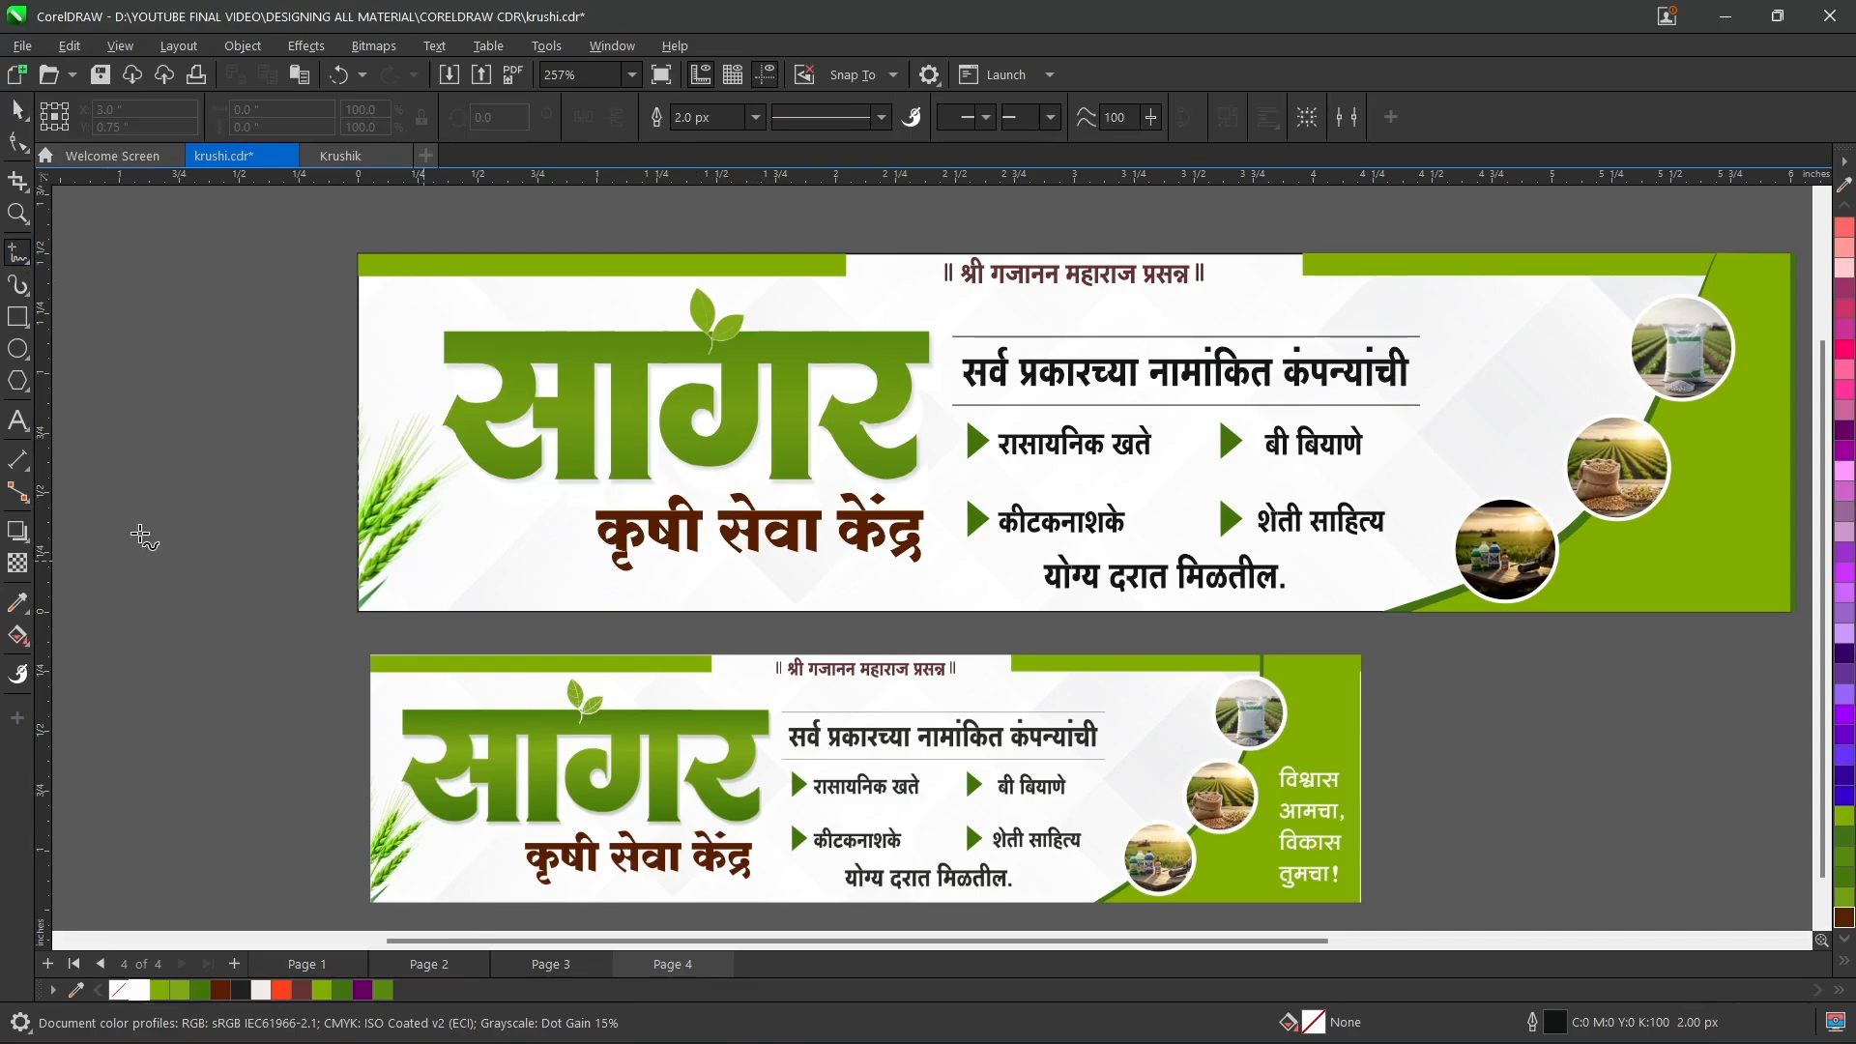
{"action": "left_click", "coordinate": [106, 440]}
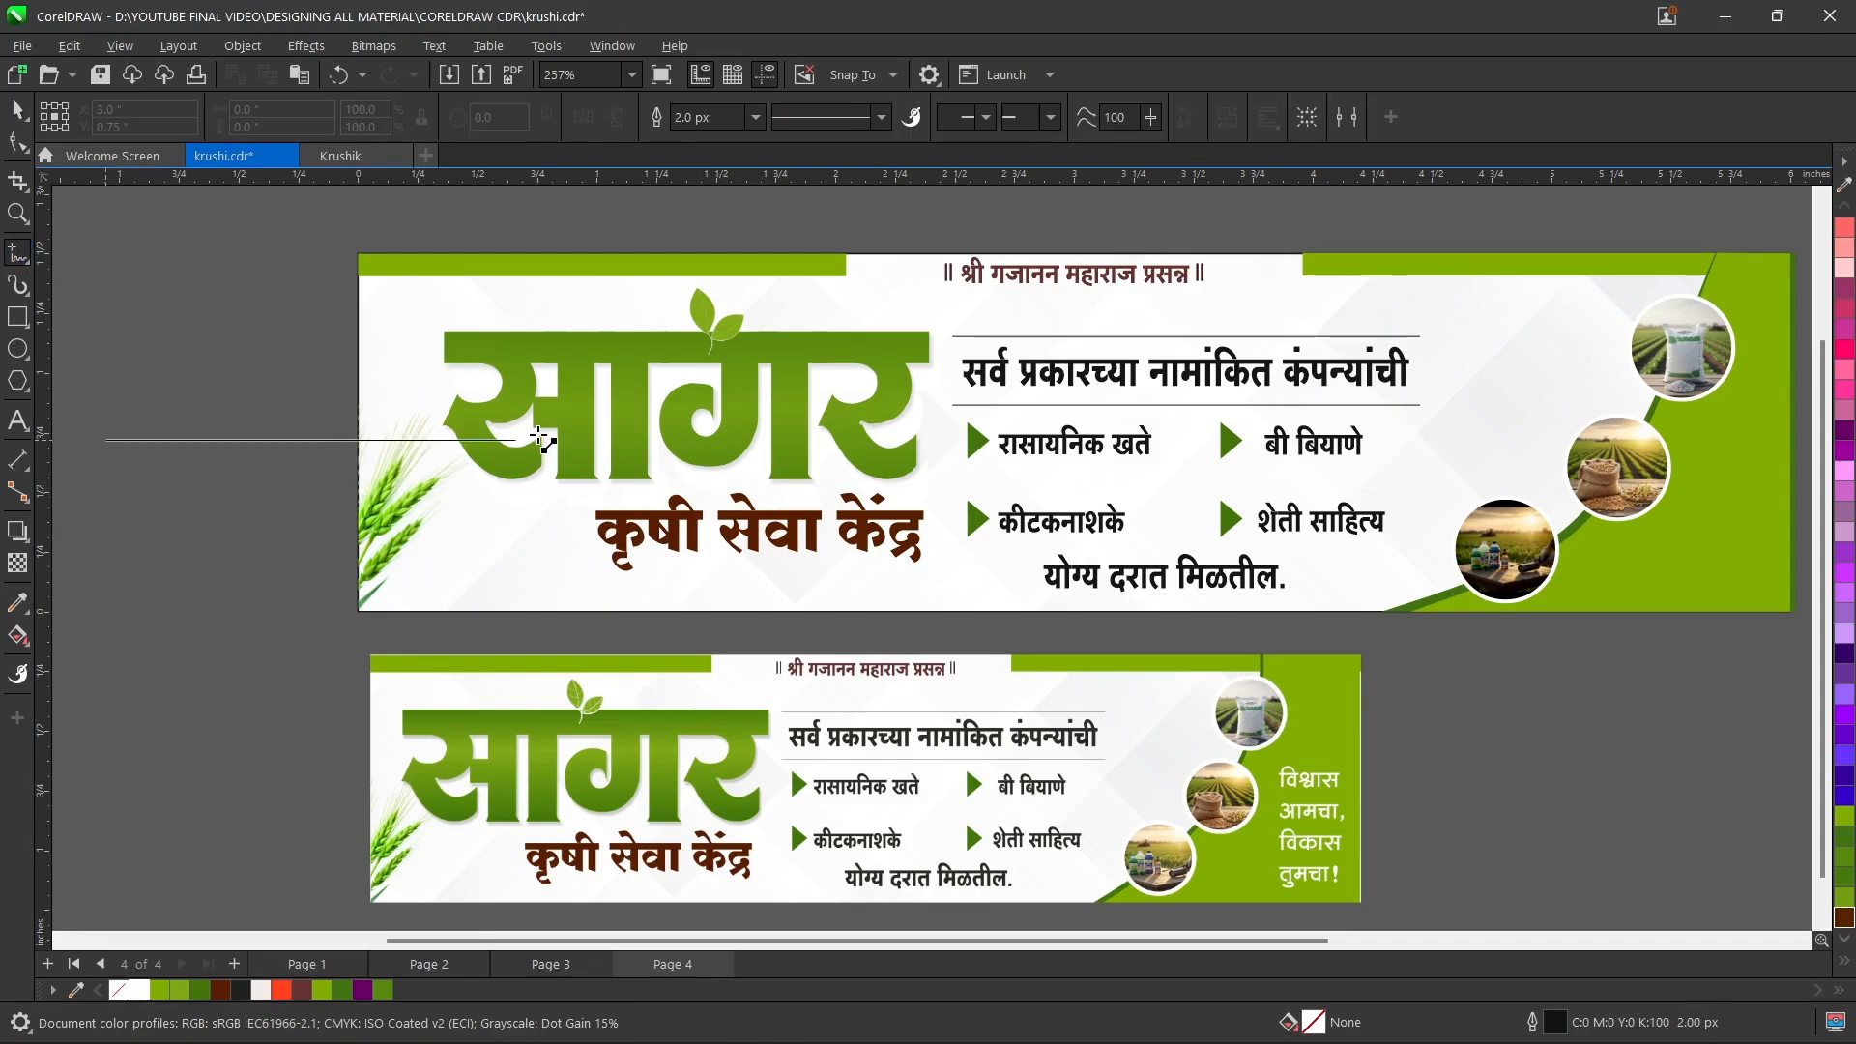
{"action": "left_click", "coordinate": [547, 440]}
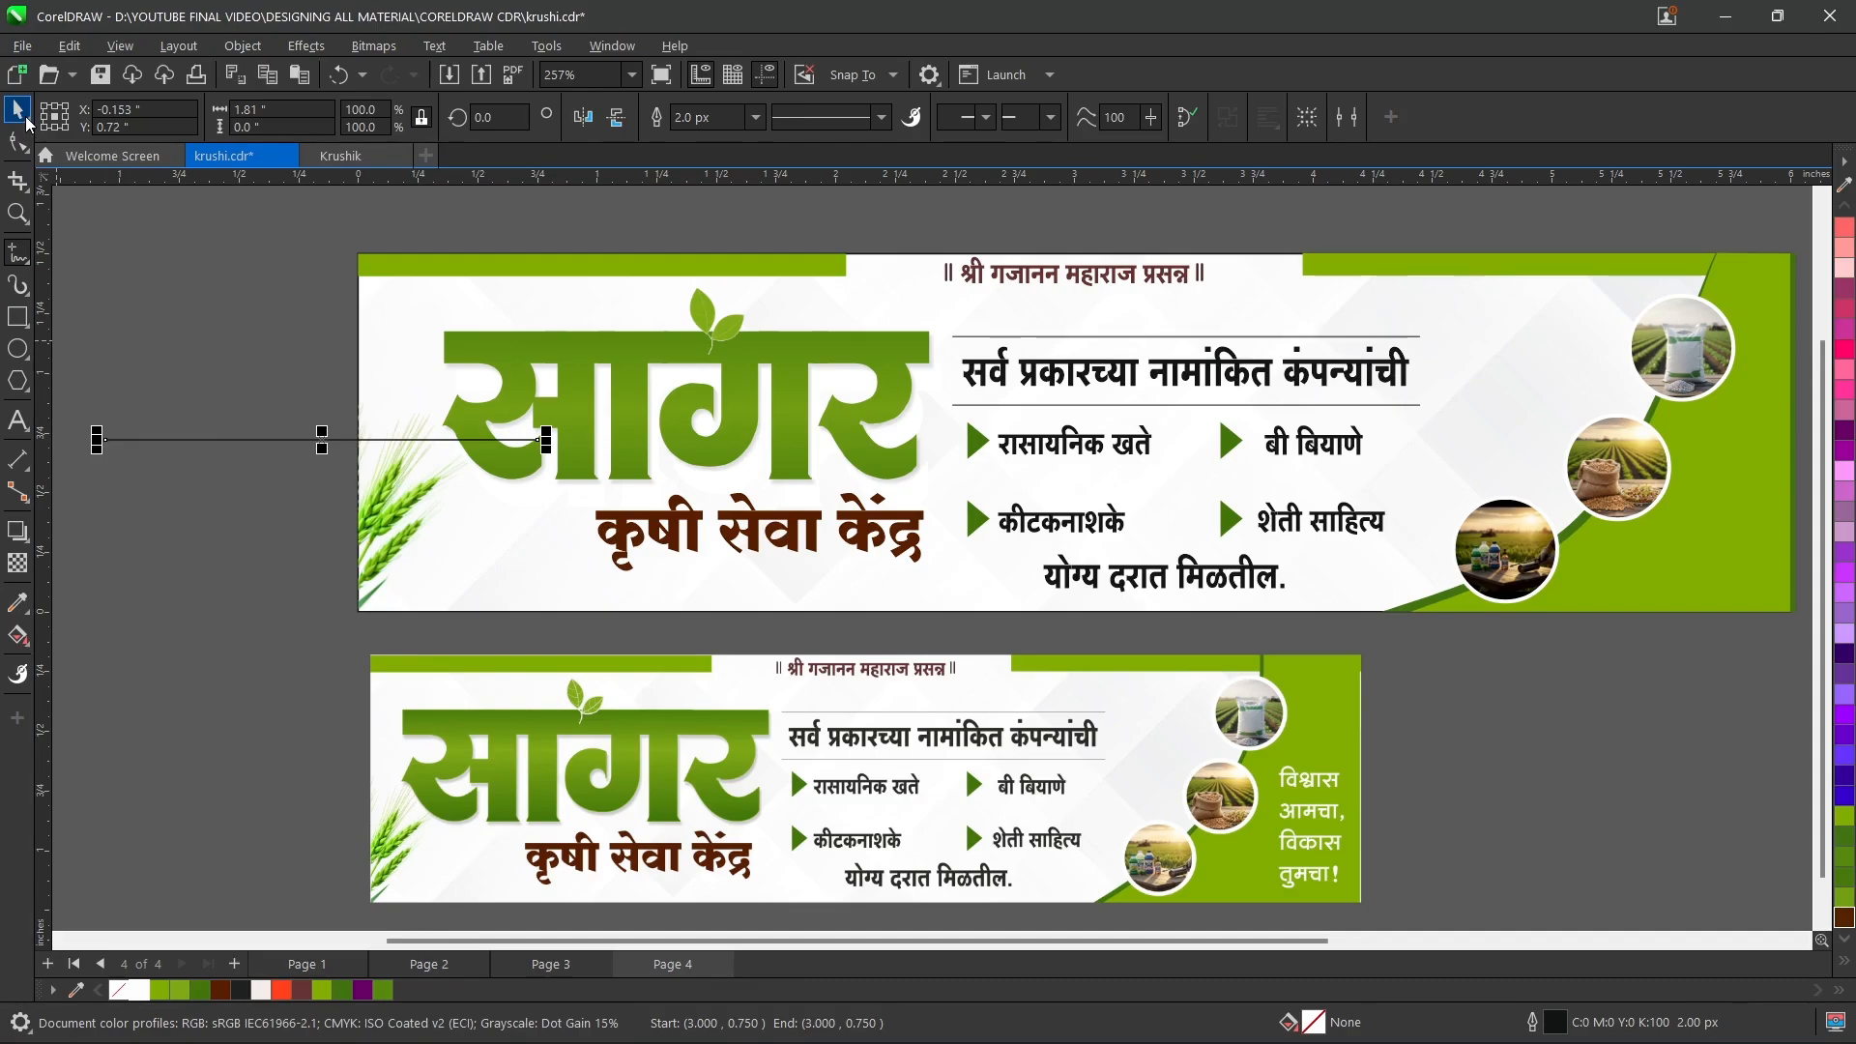
- Duplicate the horizontal line with the copy placed below the original, and delete both lines
{"action": "key", "text": "ctrl+d"}
{"action": "key", "text": "space"}
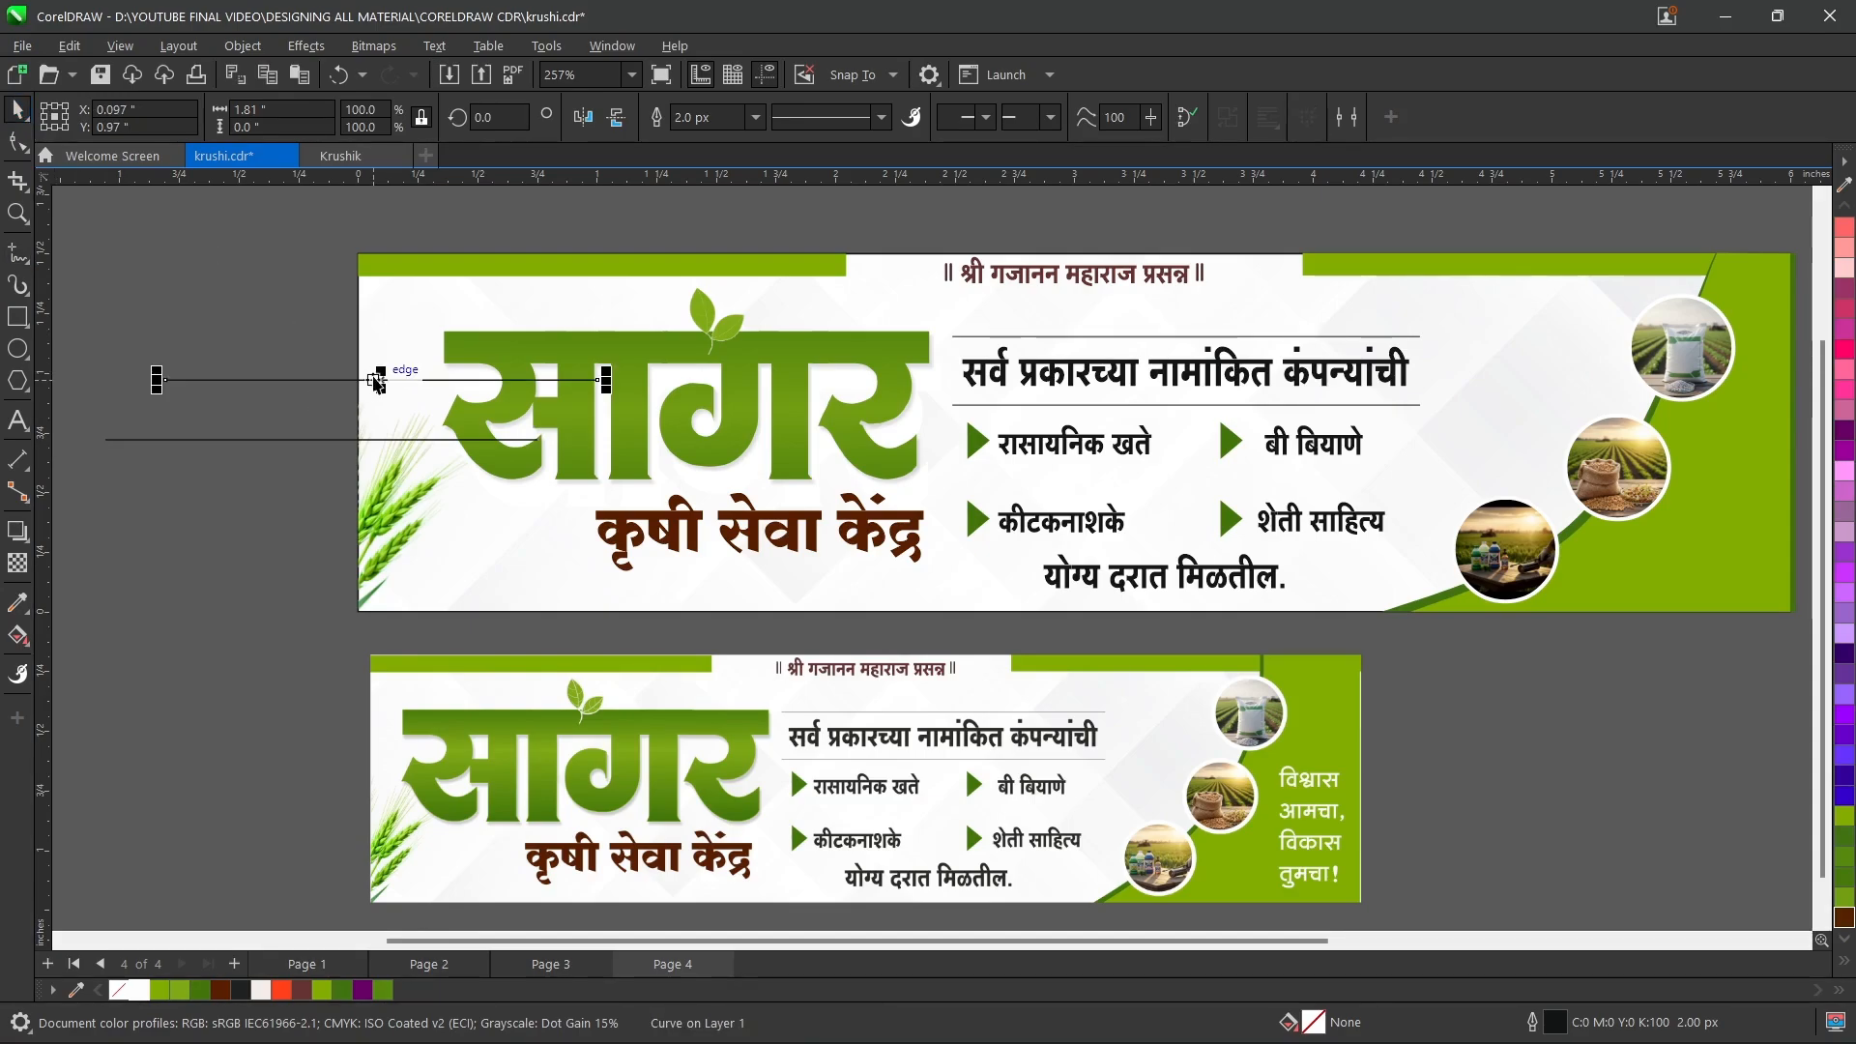
{"action": "left_click_drag", "start_coordinate": [380, 380], "coordinate": [290, 505]}
{"action": "left_click_drag", "start_coordinate": [77, 404], "coordinate": [583, 509]}
{"action": "key", "text": "Delete"}
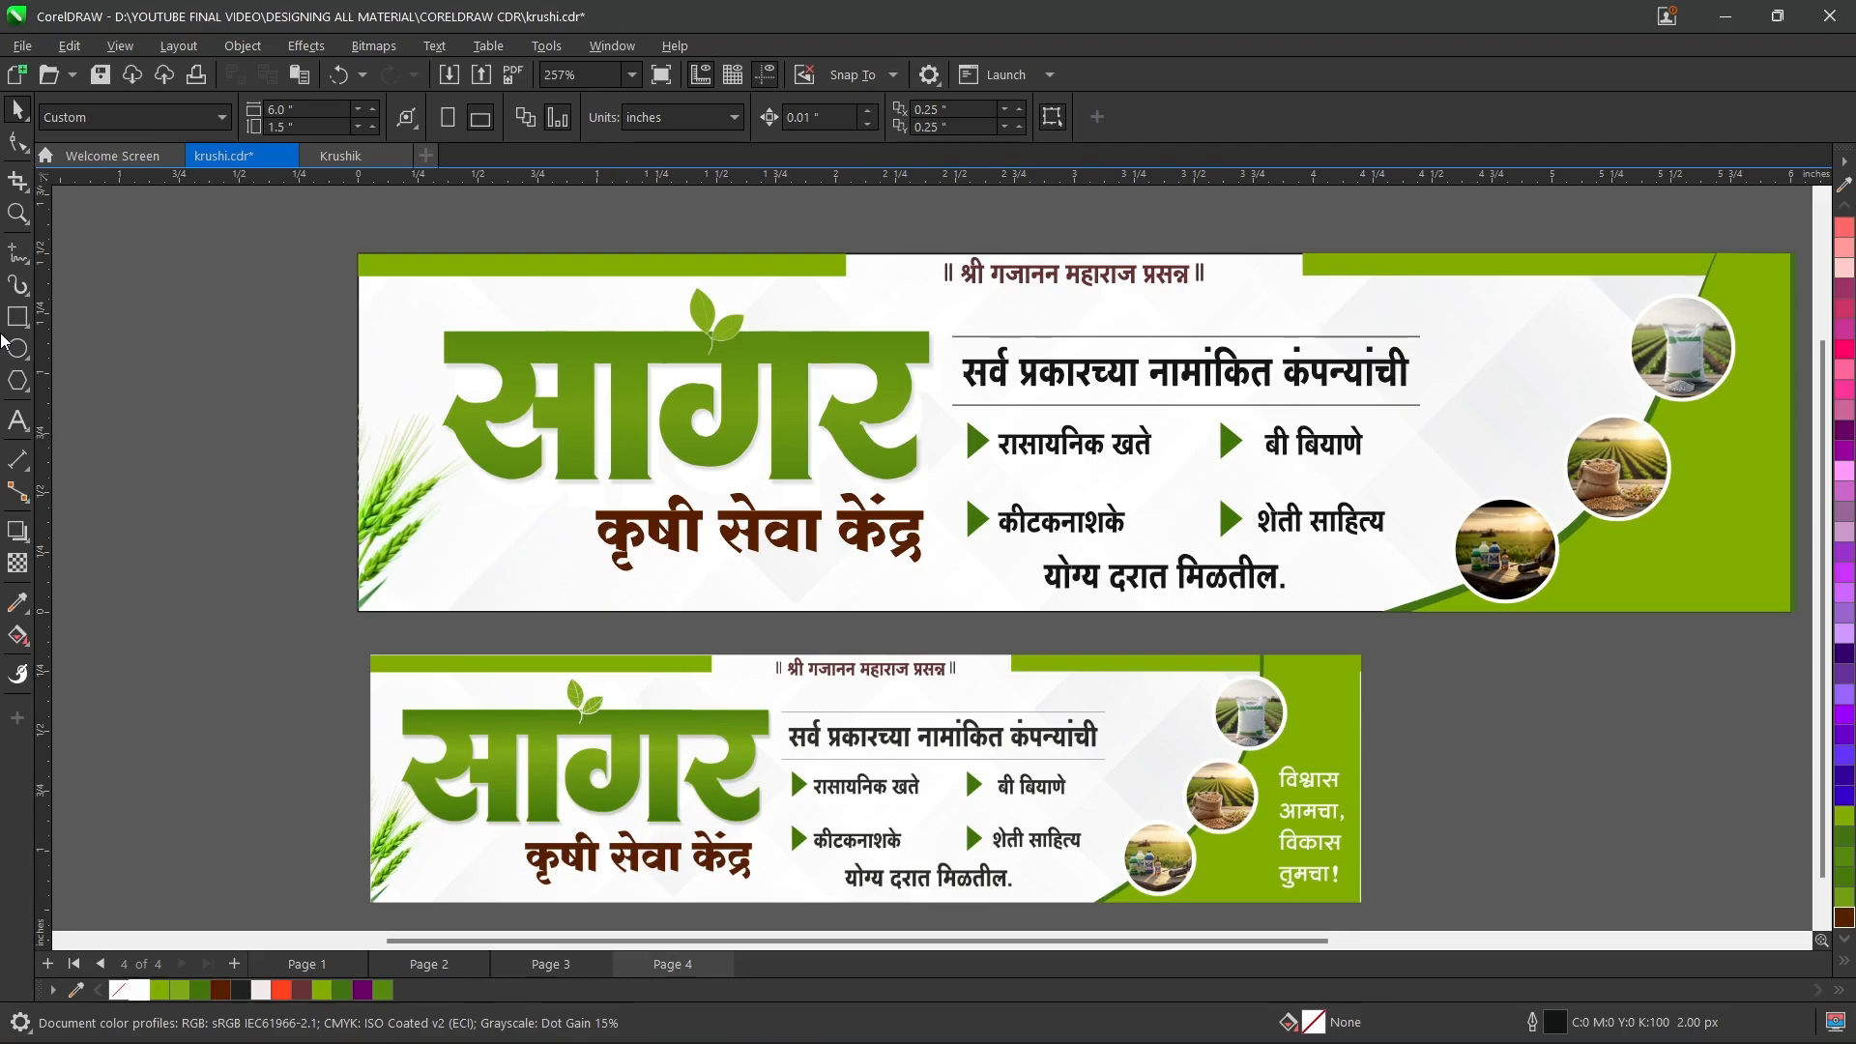
- Draw a three-sided polygon about 0.26 by 0.15 inch in the empty area left of the banner
{"action": "left_click", "coordinate": [19, 382]}
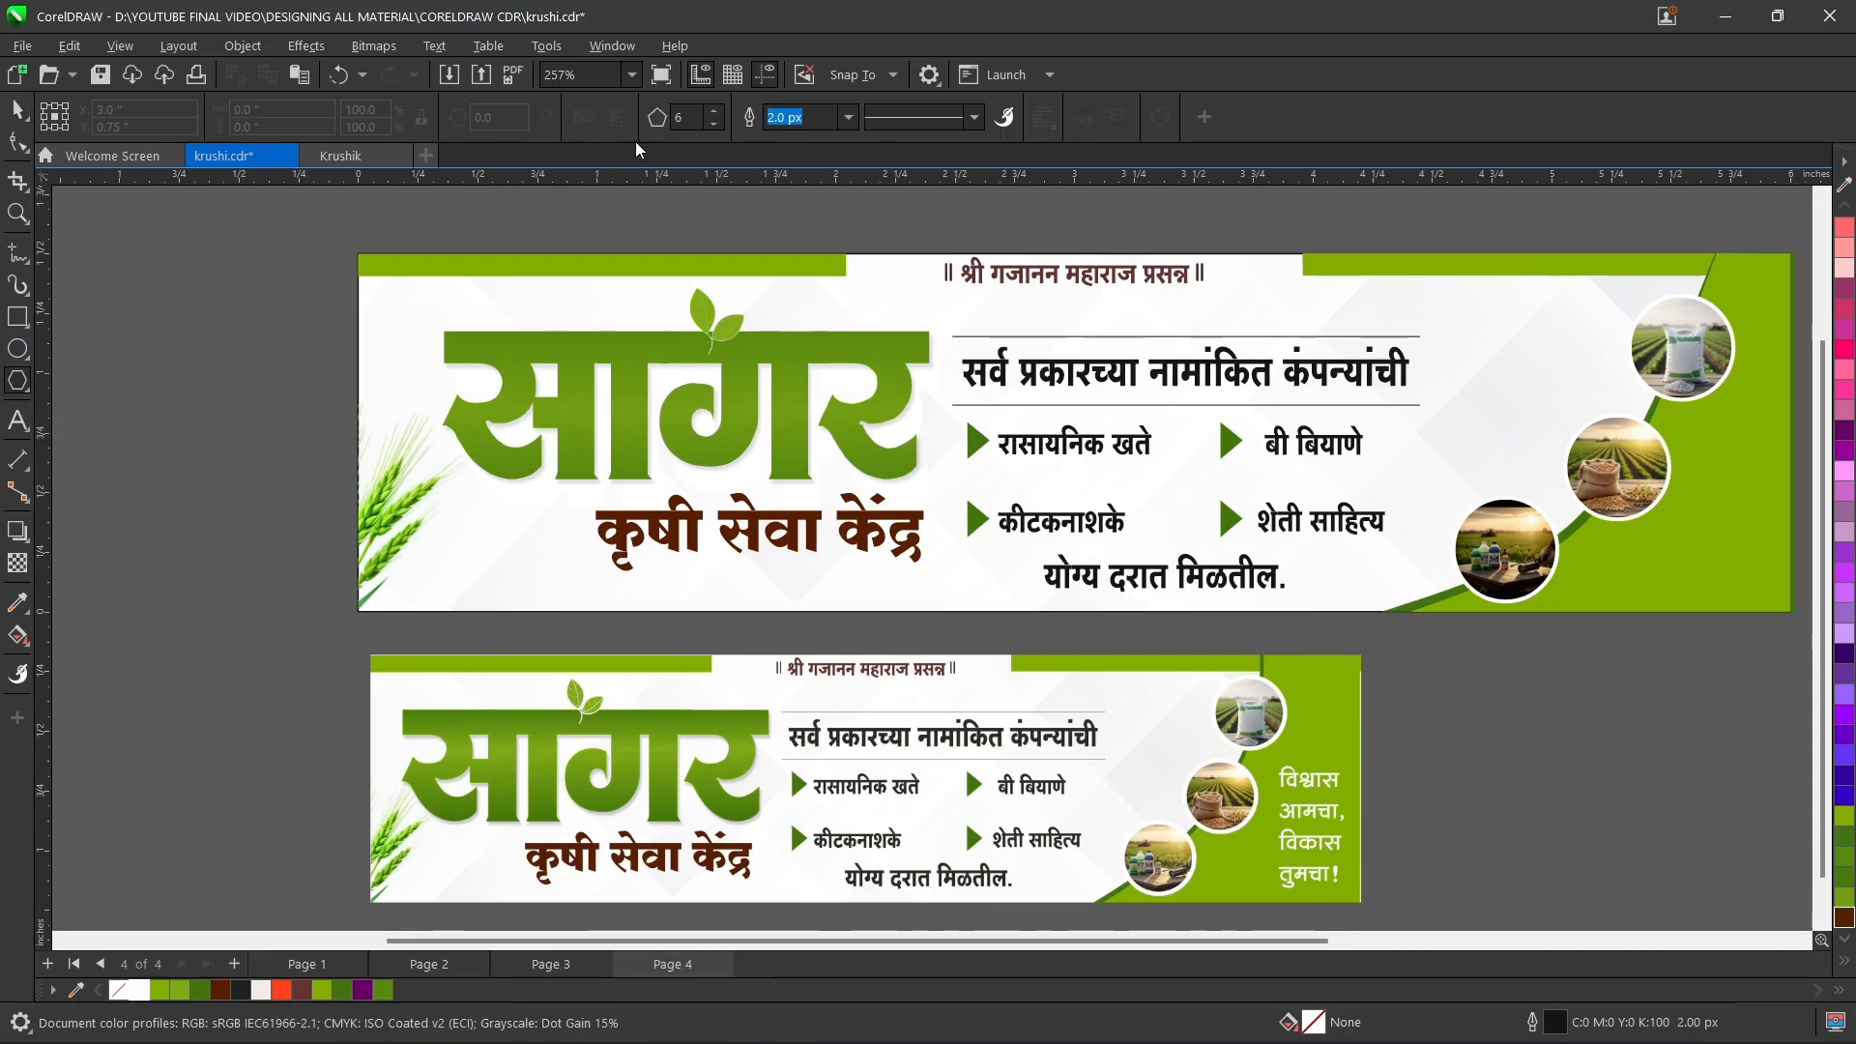
{"action": "left_click", "coordinate": [714, 125]}
{"action": "left_click", "coordinate": [715, 124]}
{"action": "left_click", "coordinate": [714, 125]}
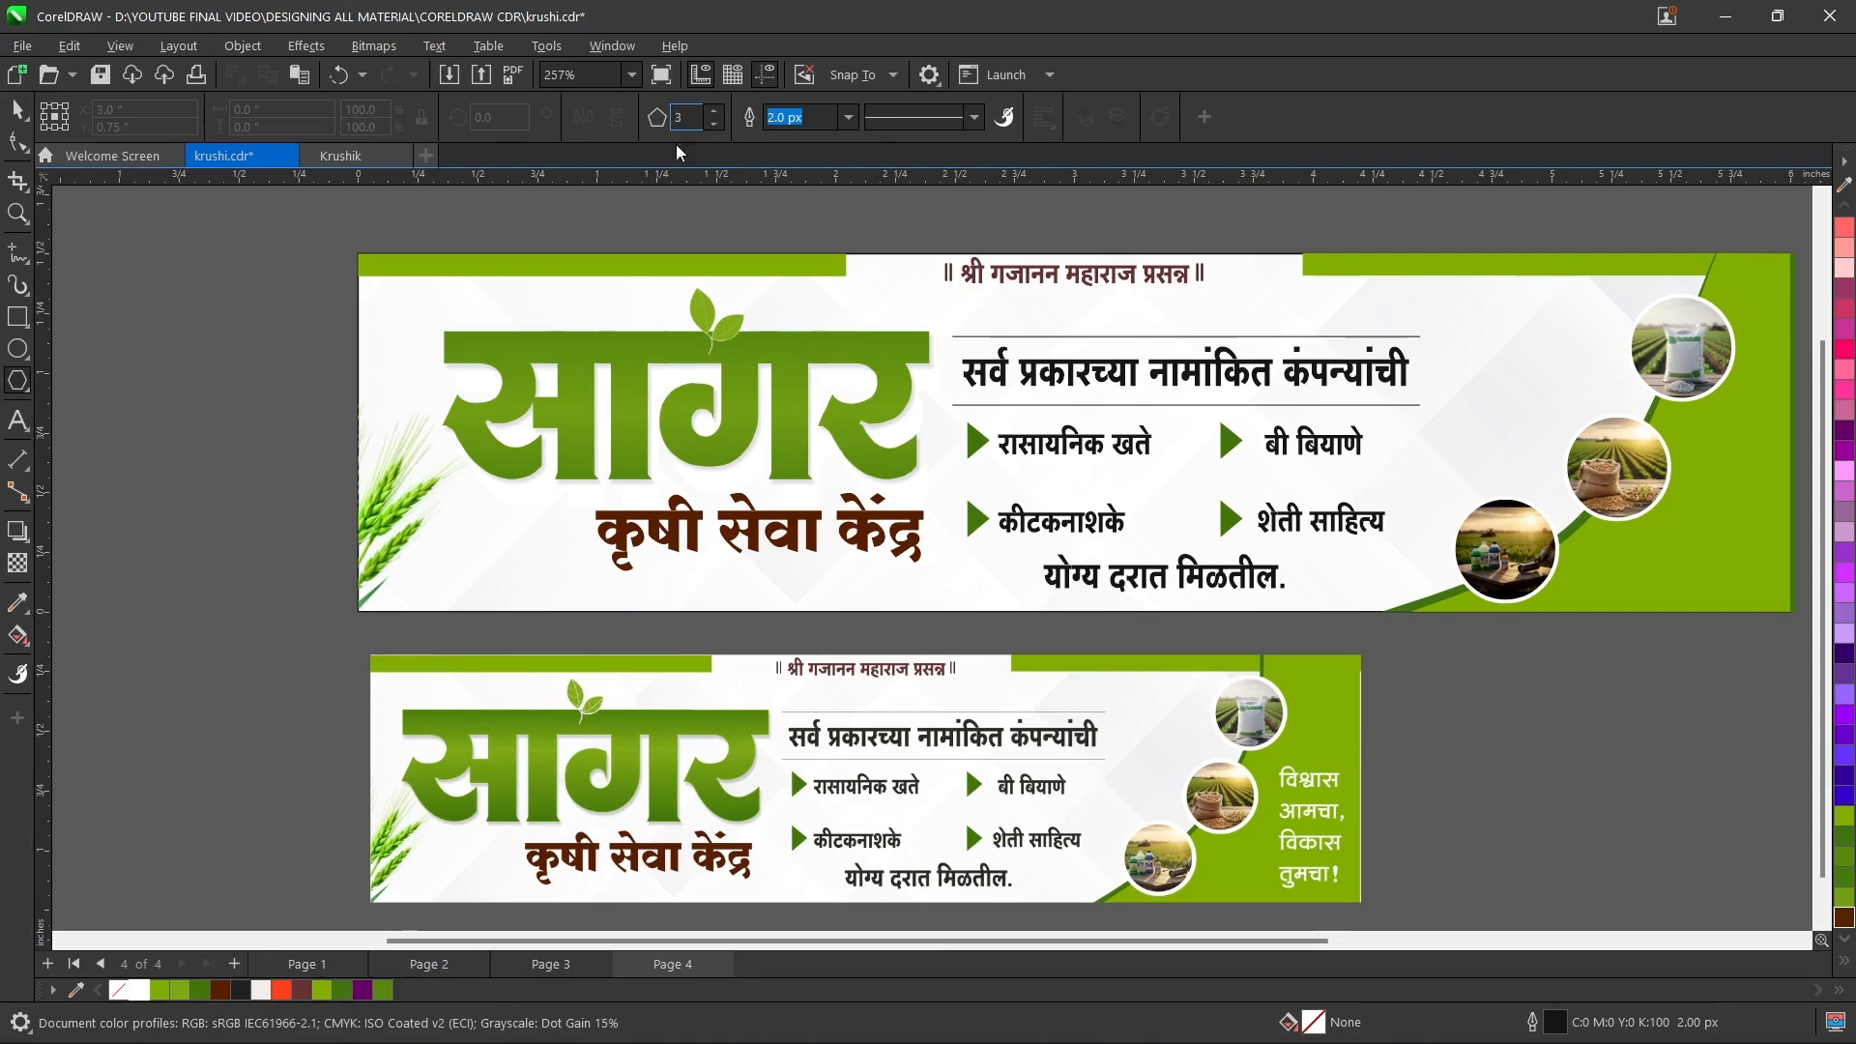
{"action": "mouse_move", "coordinate": [211, 330]}
{"action": "left_mouse_down"}
{"action": "mouse_move", "coordinate": [275, 401]}
{"action": "mouse_move", "coordinate": [281, 373]}
{"action": "left_mouse_up"}
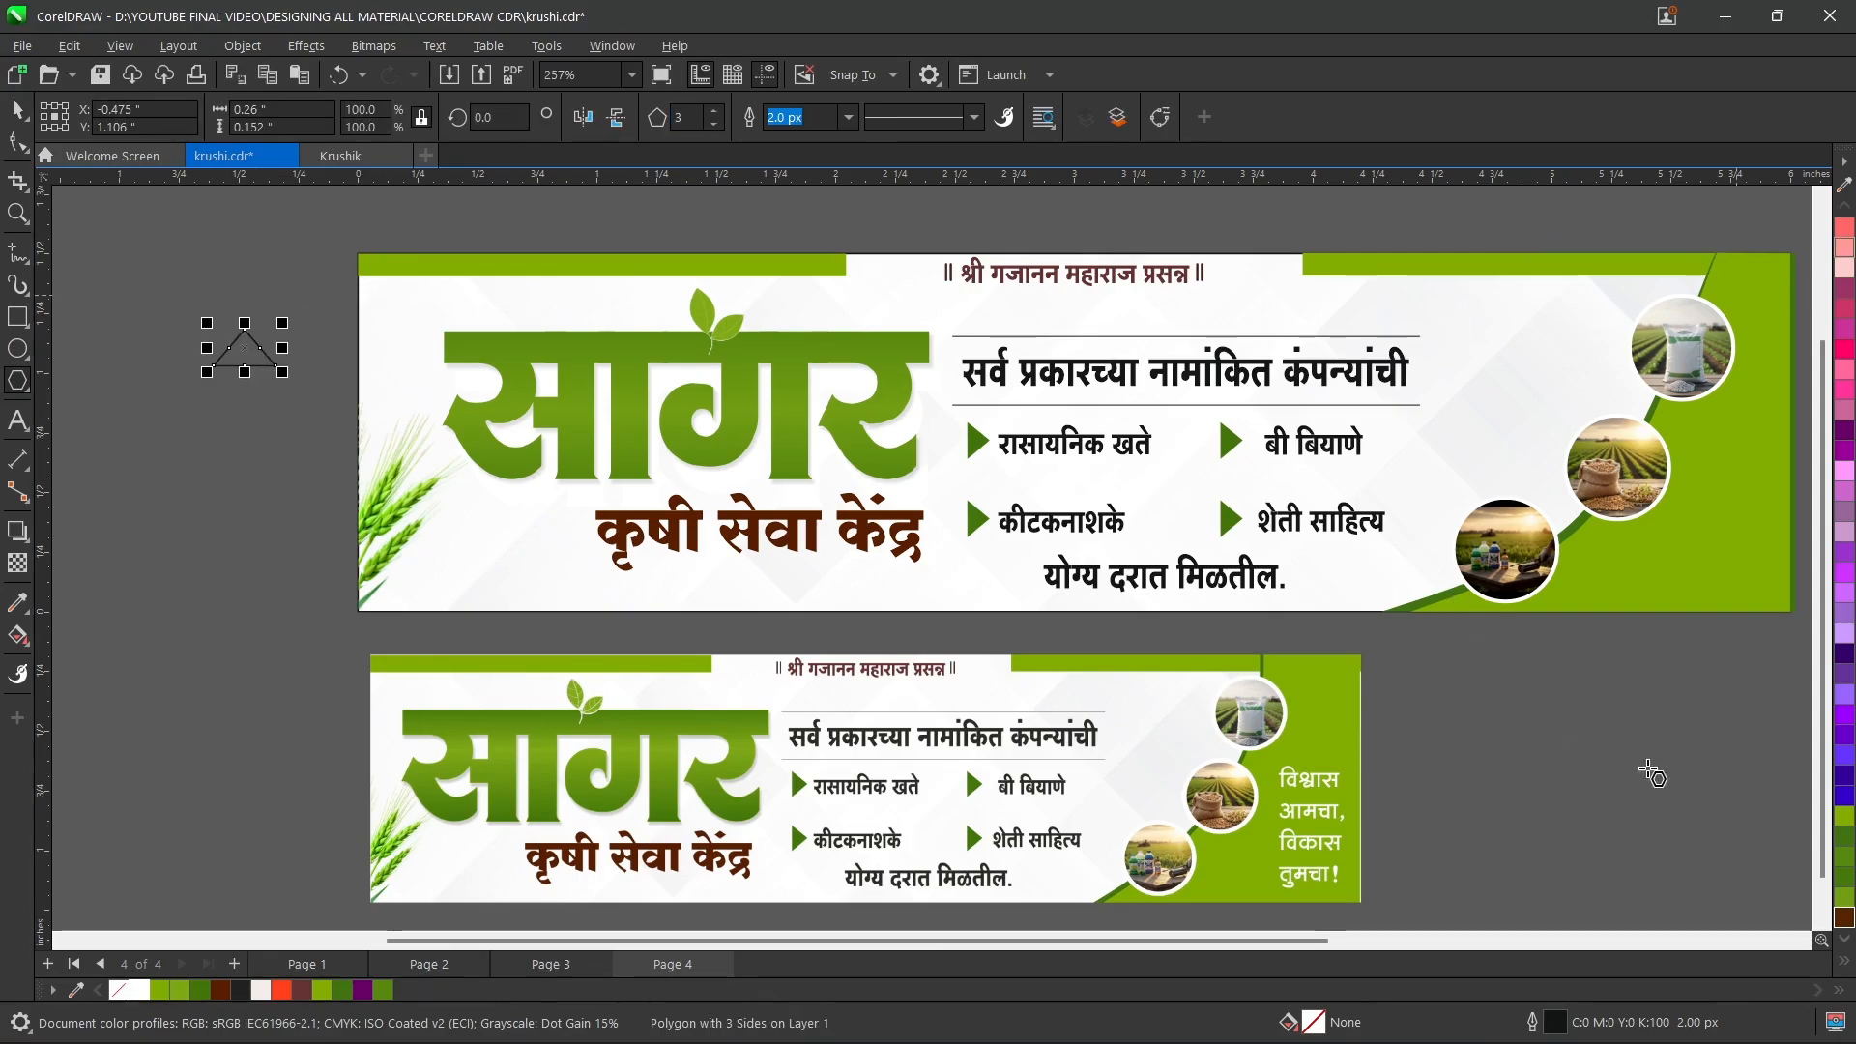
- Fill the triangle with dark green #427411 and remove its outline
{"action": "left_click", "coordinate": [1844, 837]}
{"action": "left_click", "coordinate": [17, 284]}
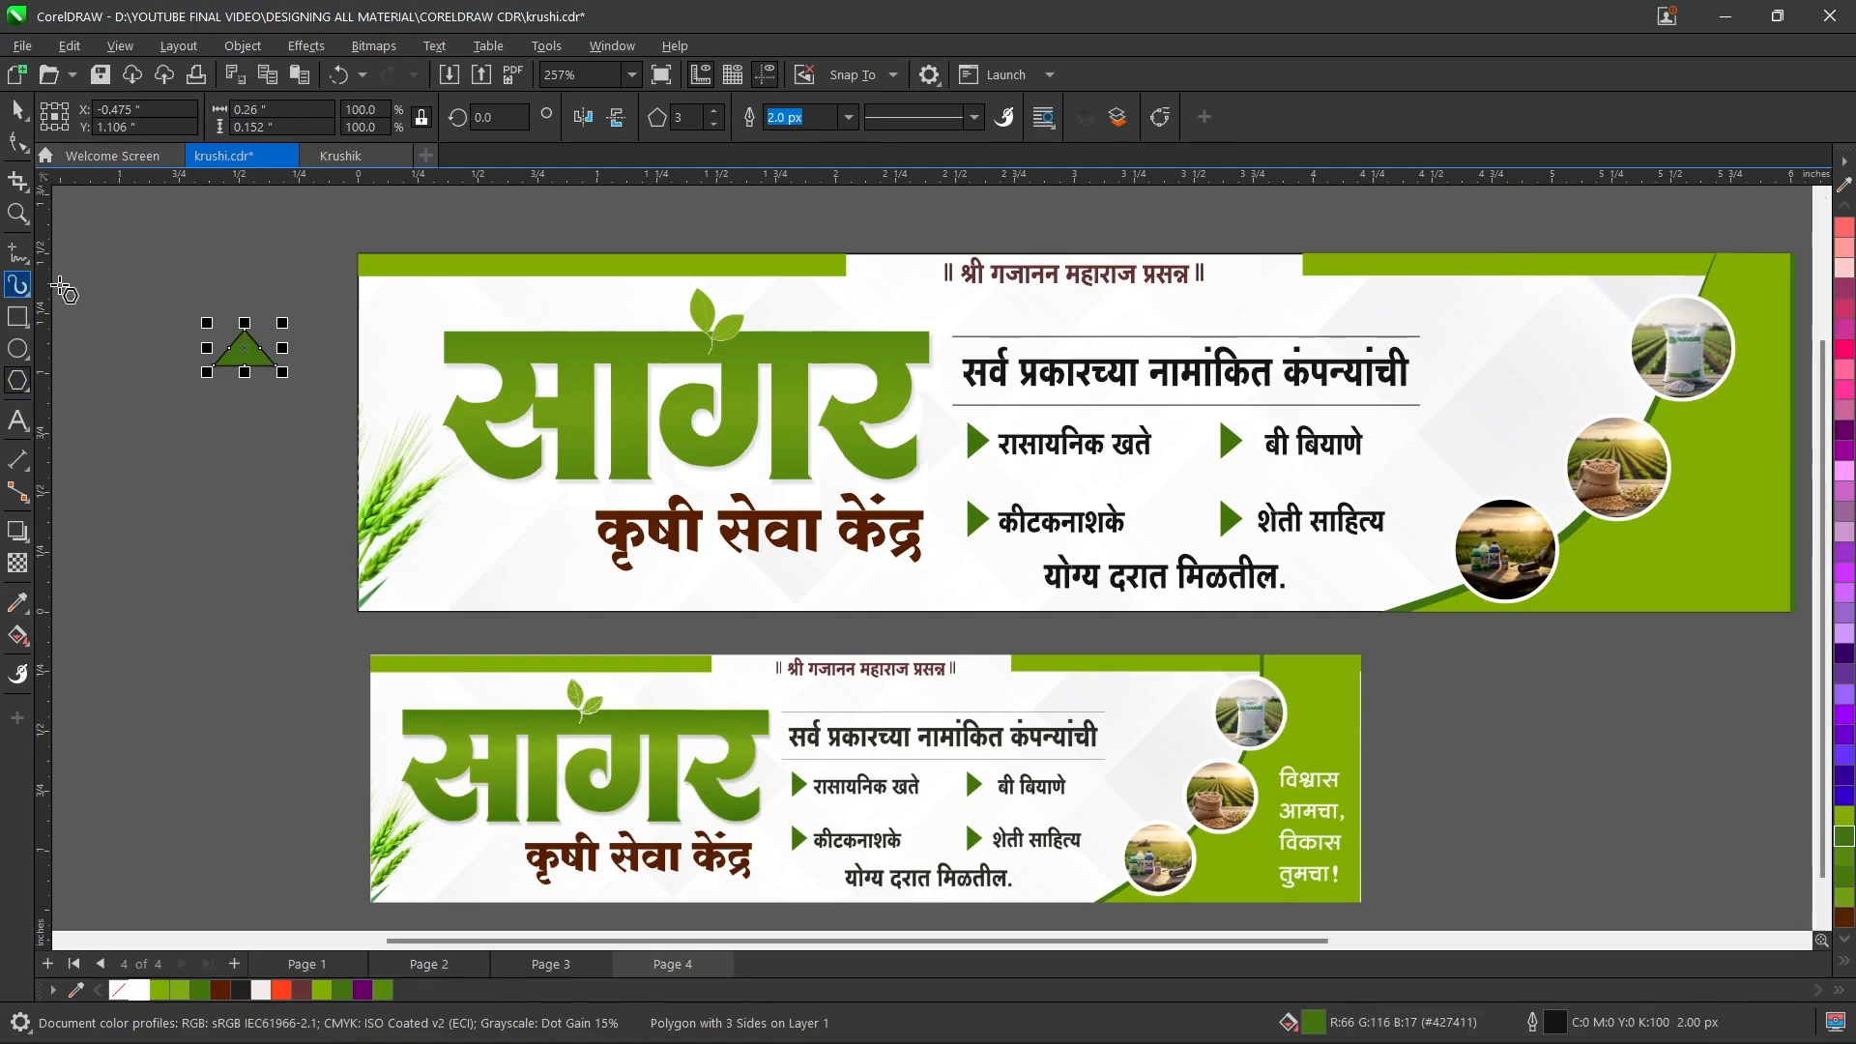
{"action": "right_click", "coordinate": [117, 989]}
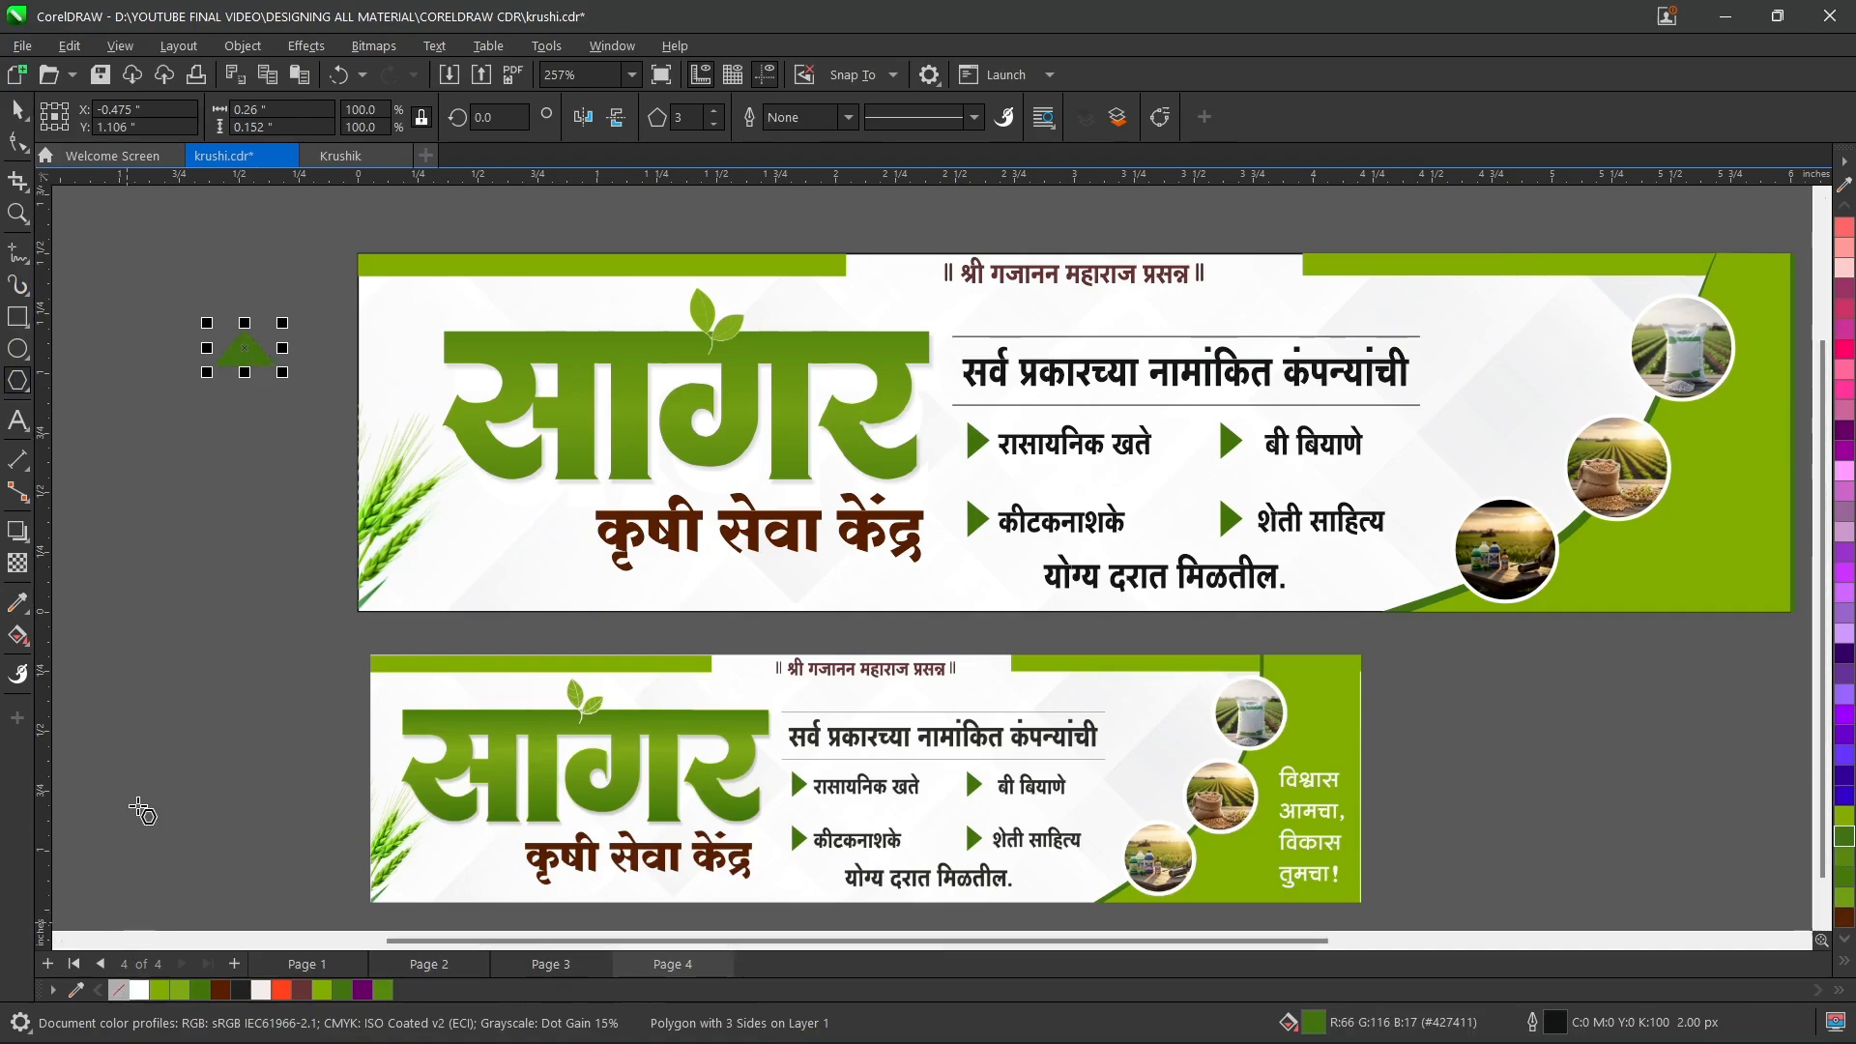
- Rotate the green triangle to exactly 270 degrees so it points right
{"action": "left_click", "coordinate": [18, 109]}
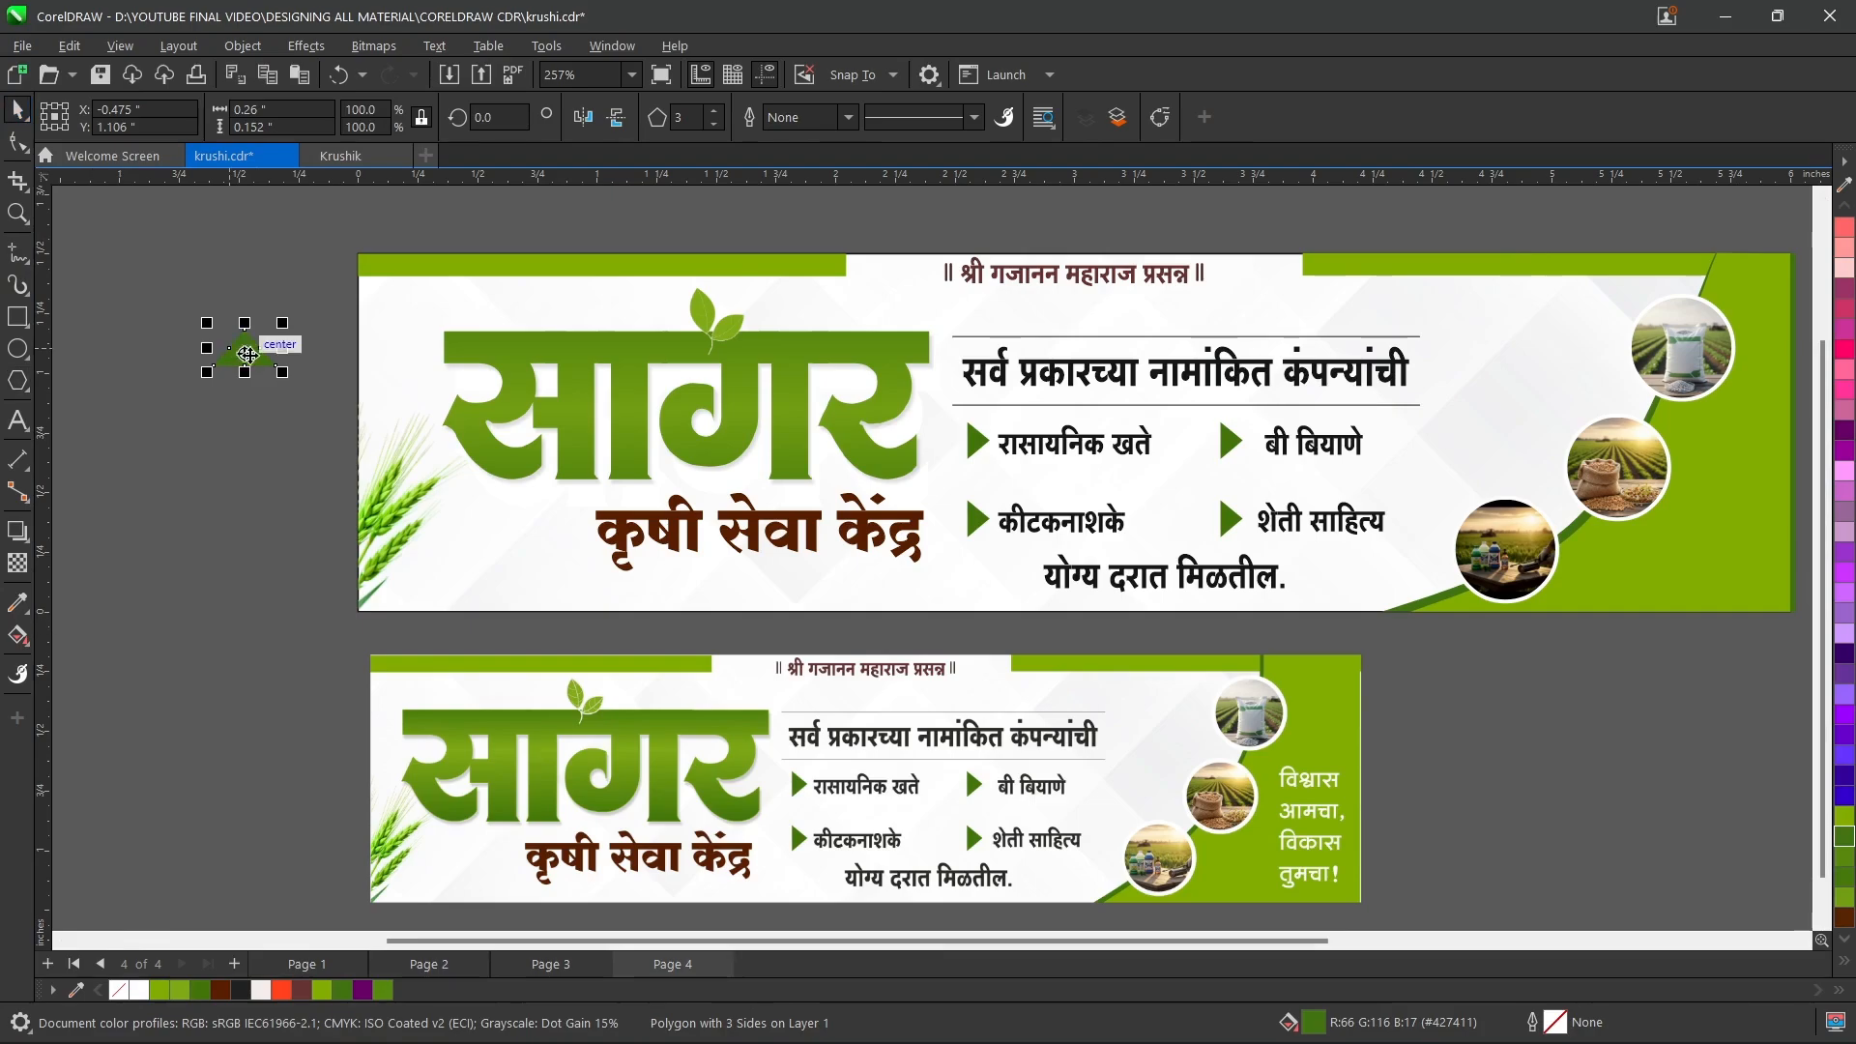
{"action": "left_click", "coordinate": [246, 354]}
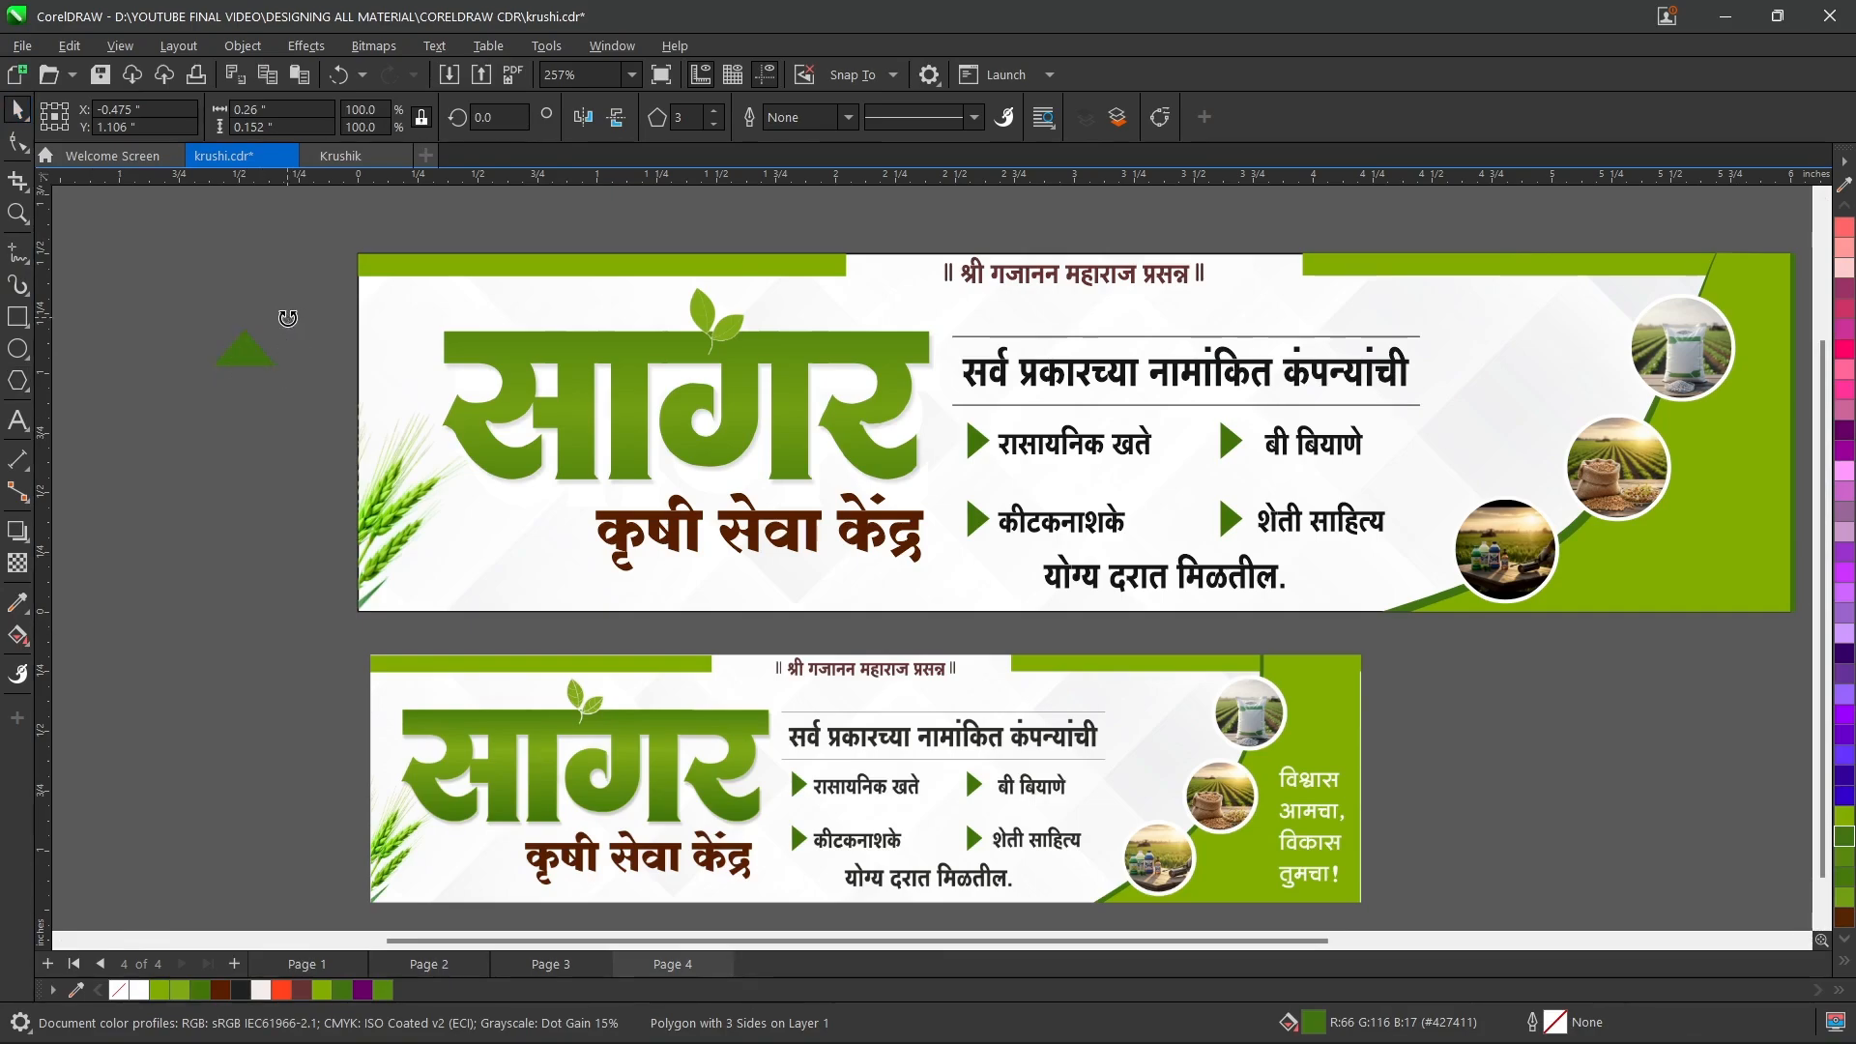
{"action": "left_click_drag", "start_coordinate": [284, 323], "coordinate": [300, 411]}
{"action": "left_click", "coordinate": [502, 114]}
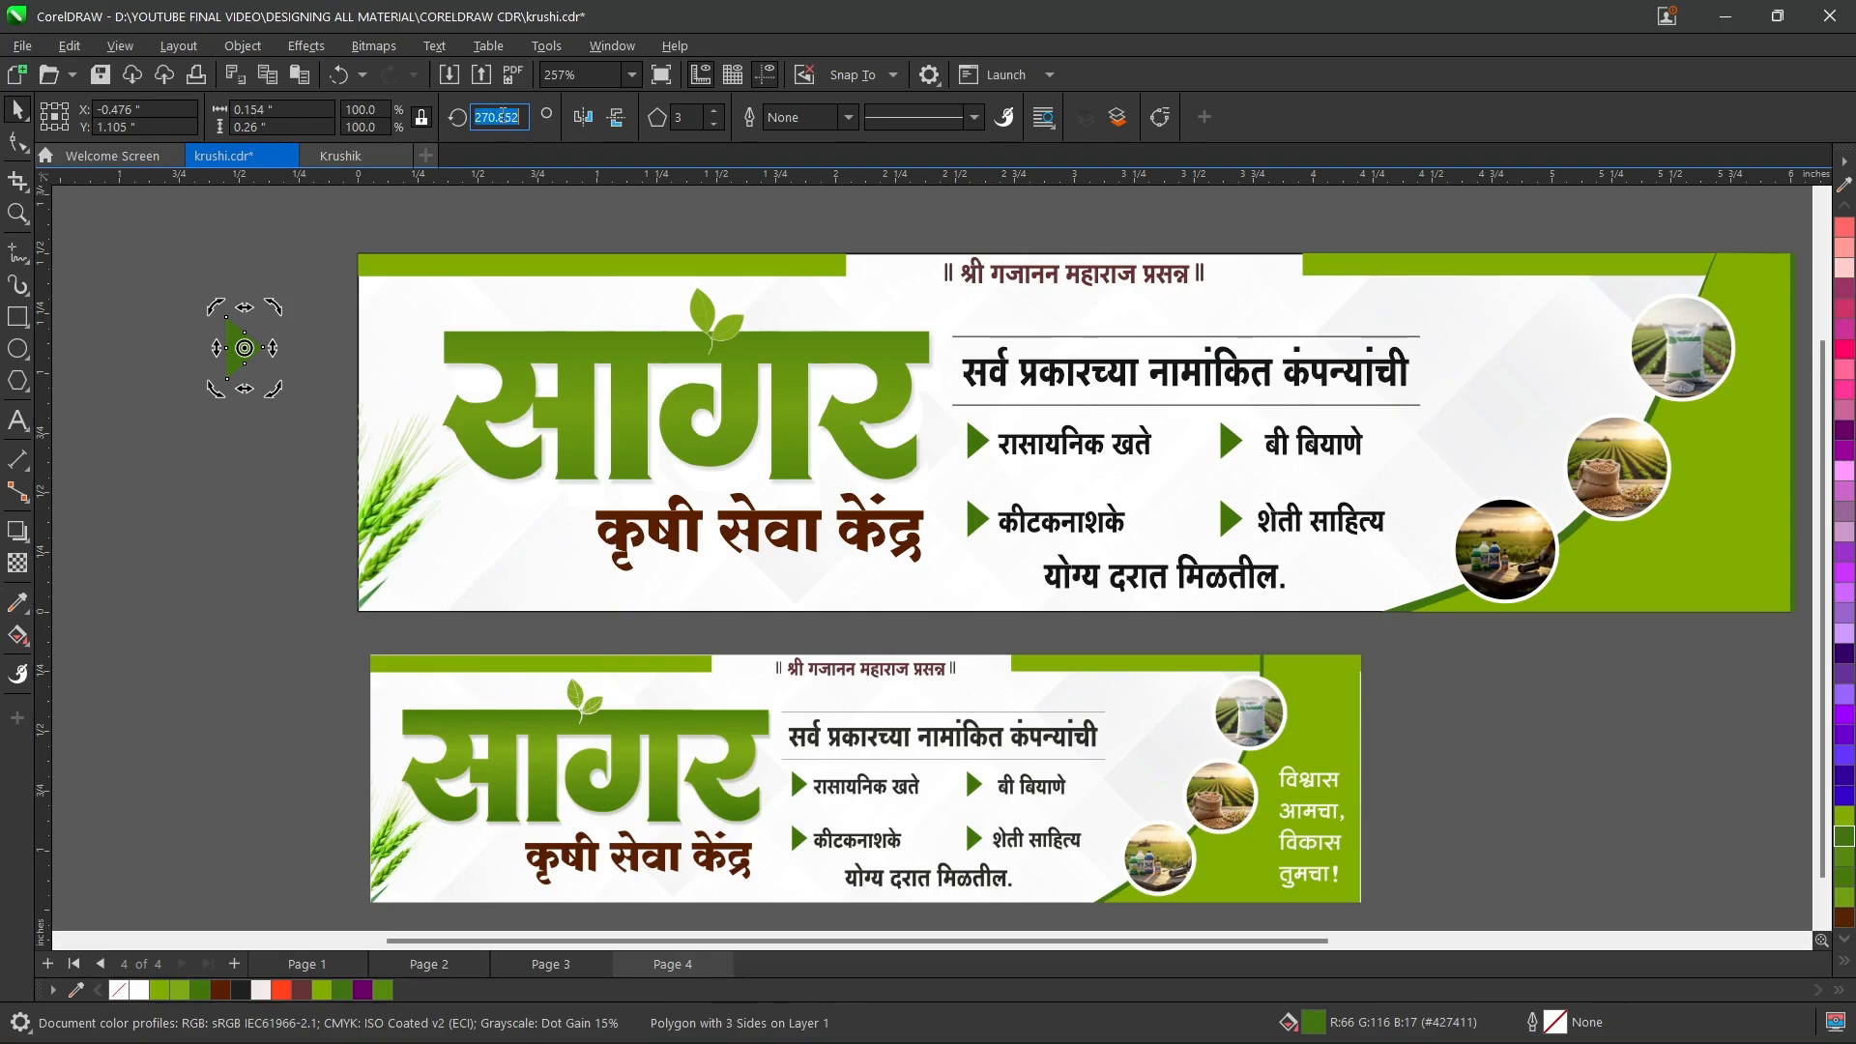
{"action": "type", "text": "270"}
{"action": "key", "text": "Return"}
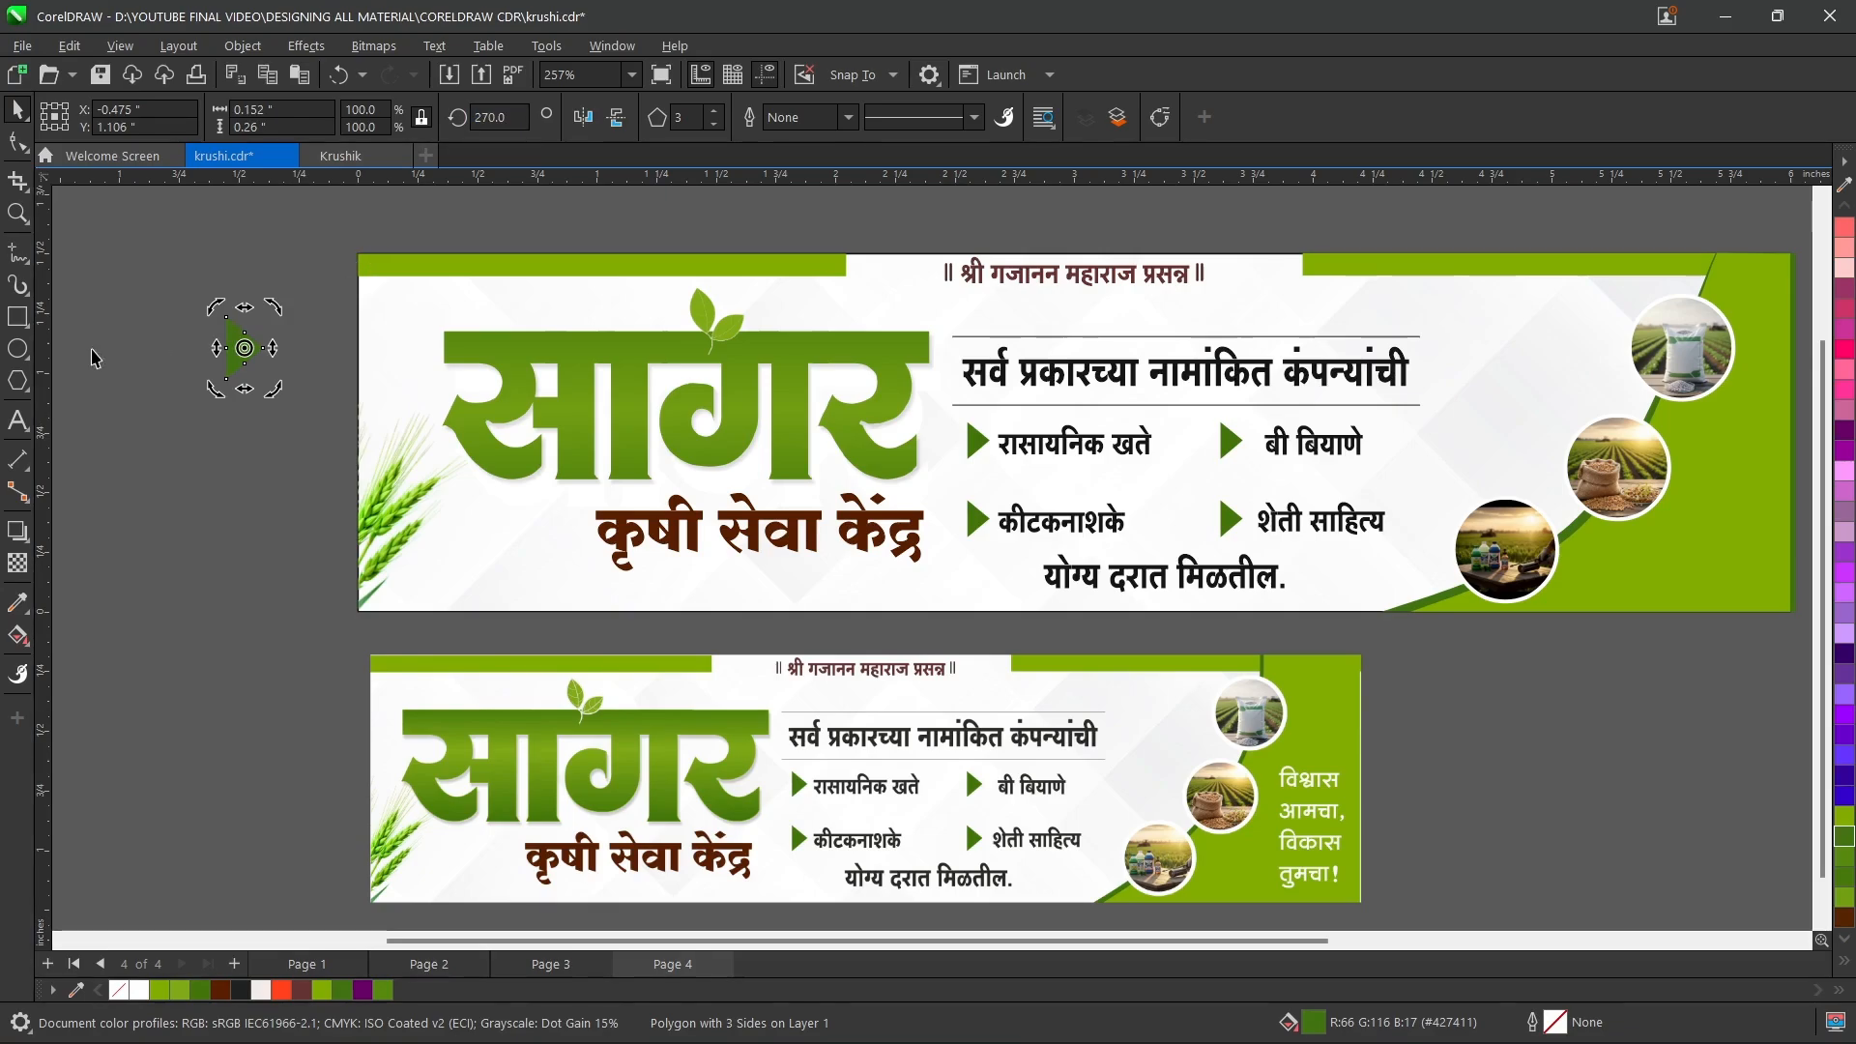
- Place the triangle over the bullet beside रासायनिक खते for comparison, and remove the extra triangle
{"action": "left_click", "coordinate": [124, 215]}
{"action": "left_click_drag", "start_coordinate": [232, 358], "coordinate": [989, 449]}
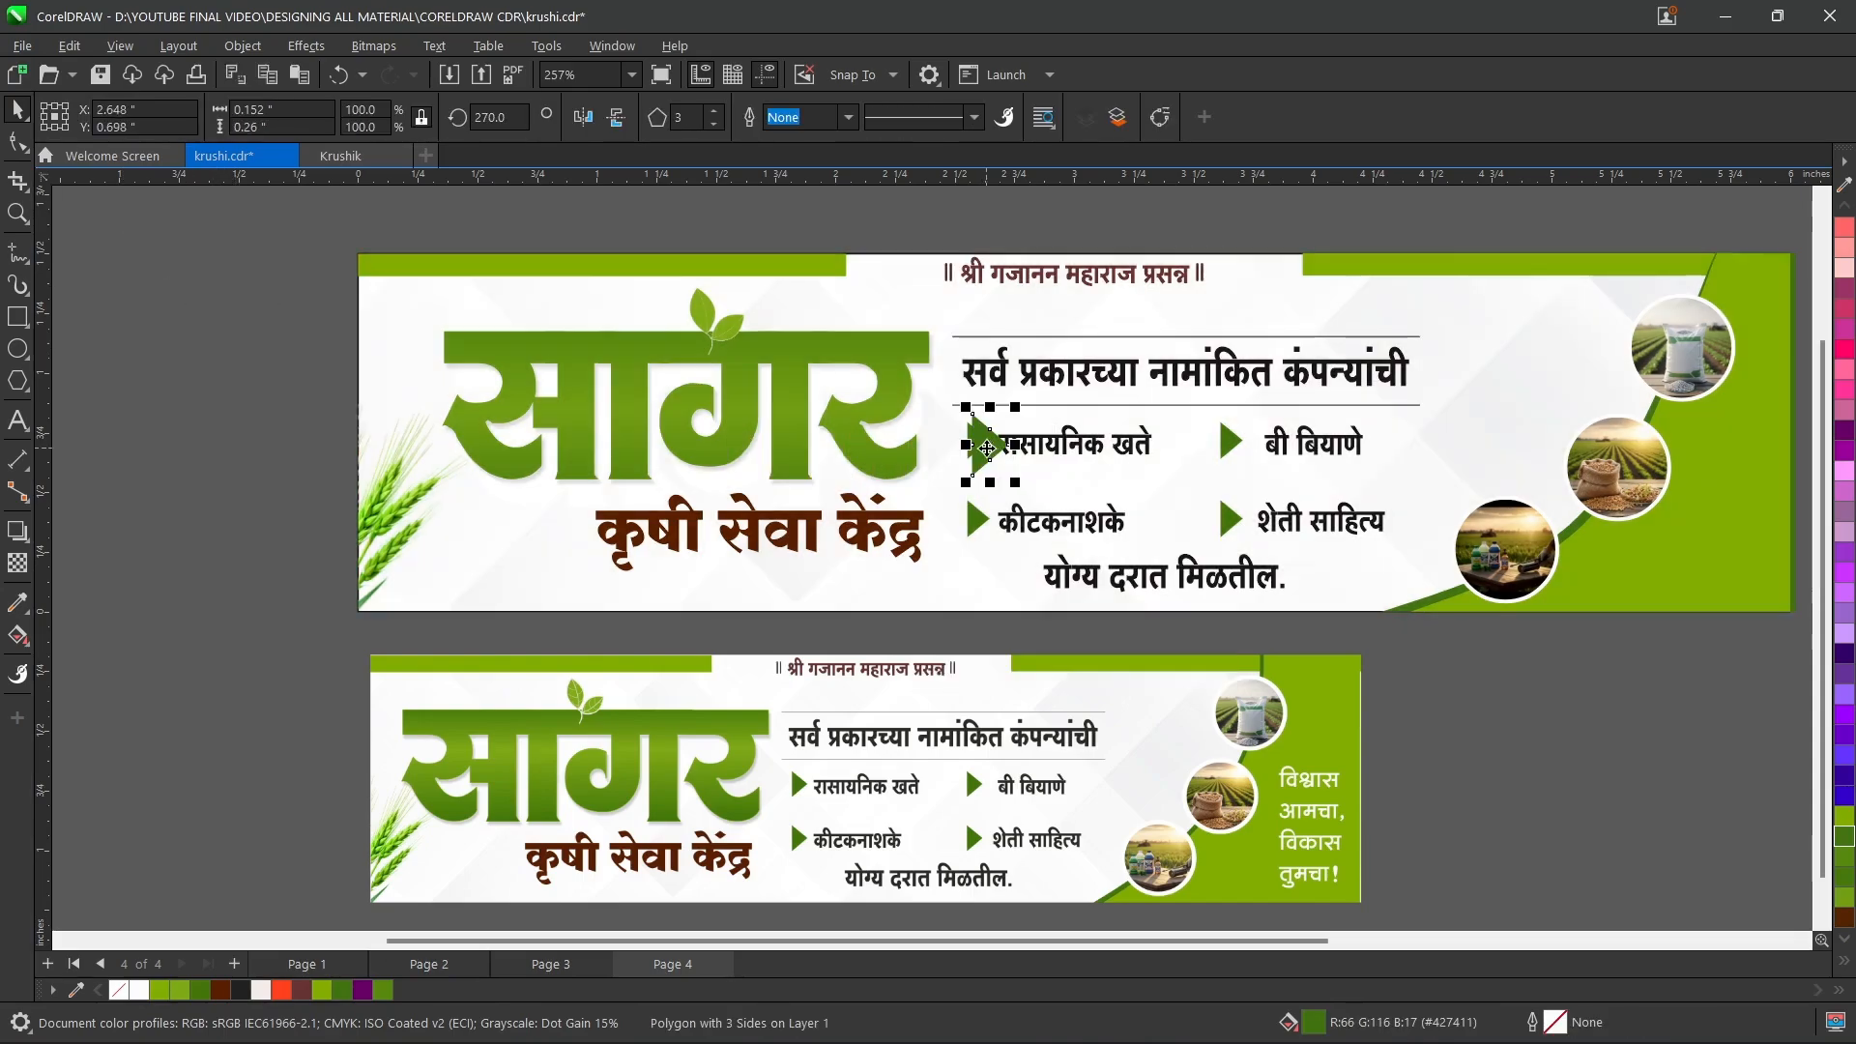
{"action": "key", "text": "Escape"}
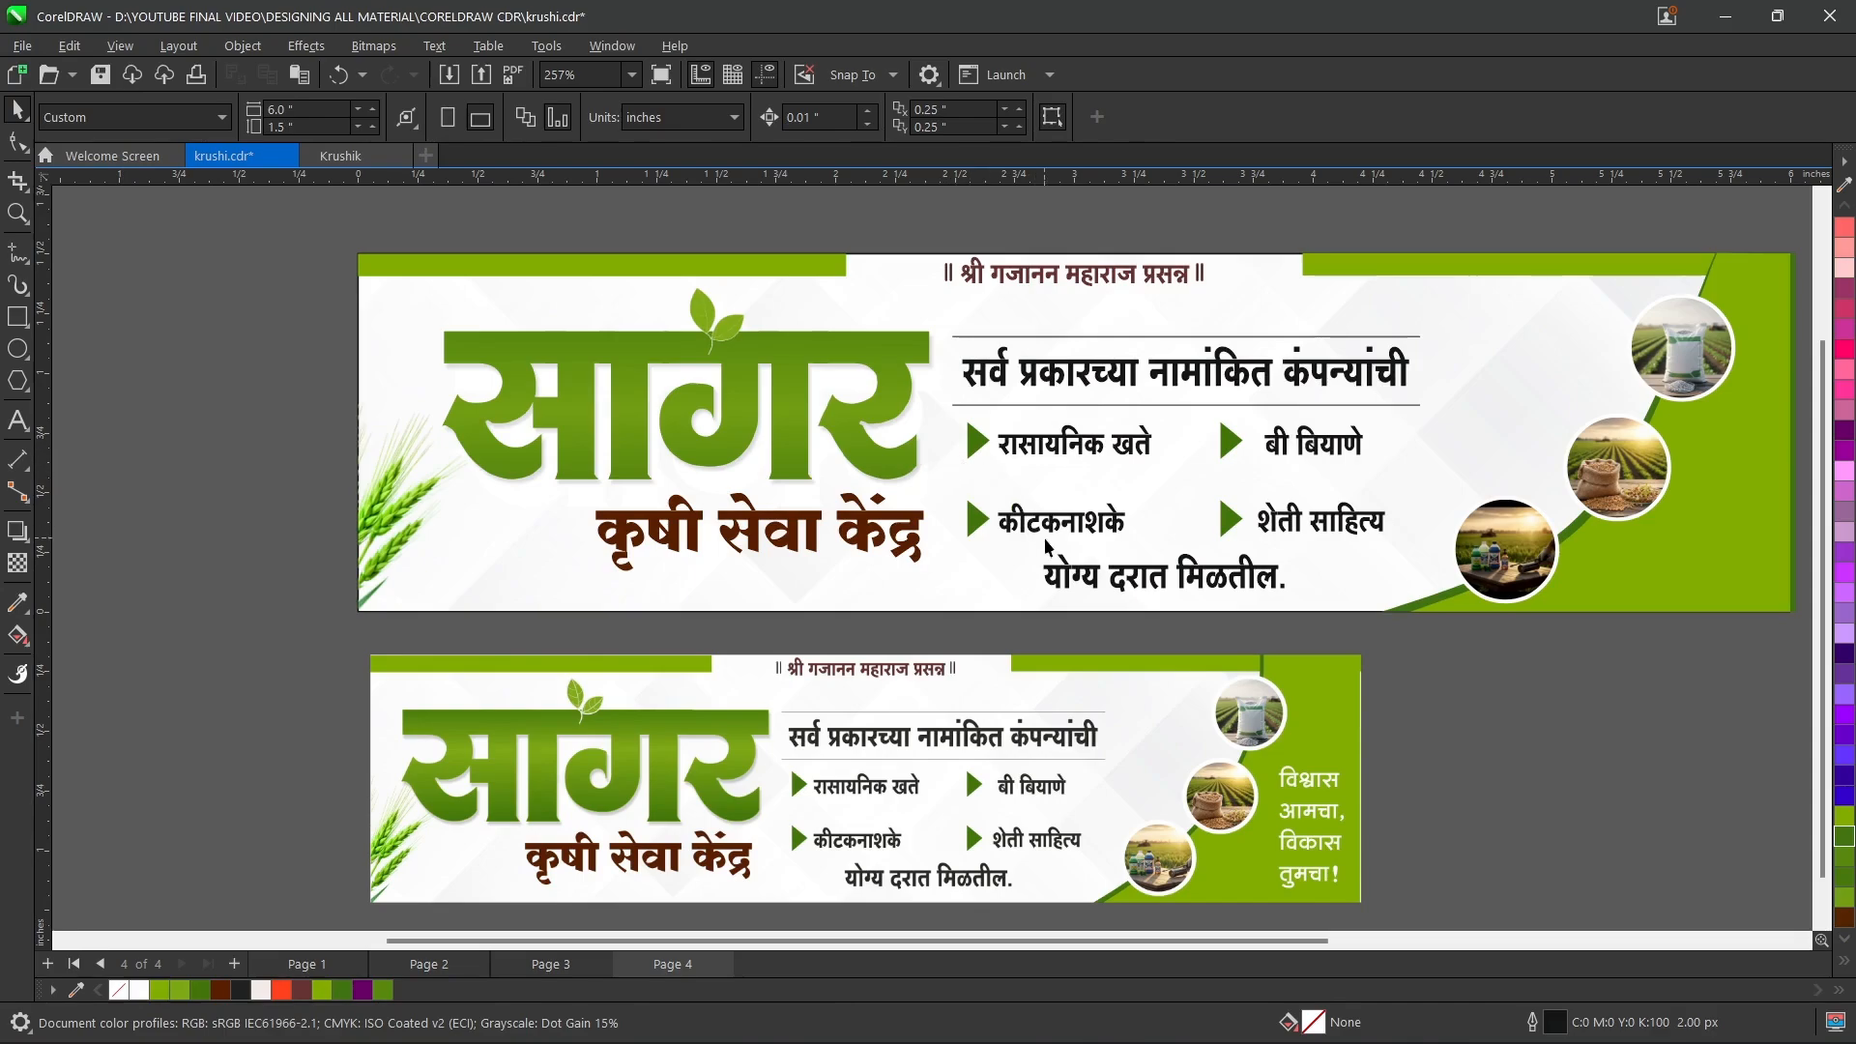
- Compare the finished banner on Page 3 with the recreated one on Page 4, and return to Page 3 zoomed to width
{"action": "left_click", "coordinate": [544, 965]}
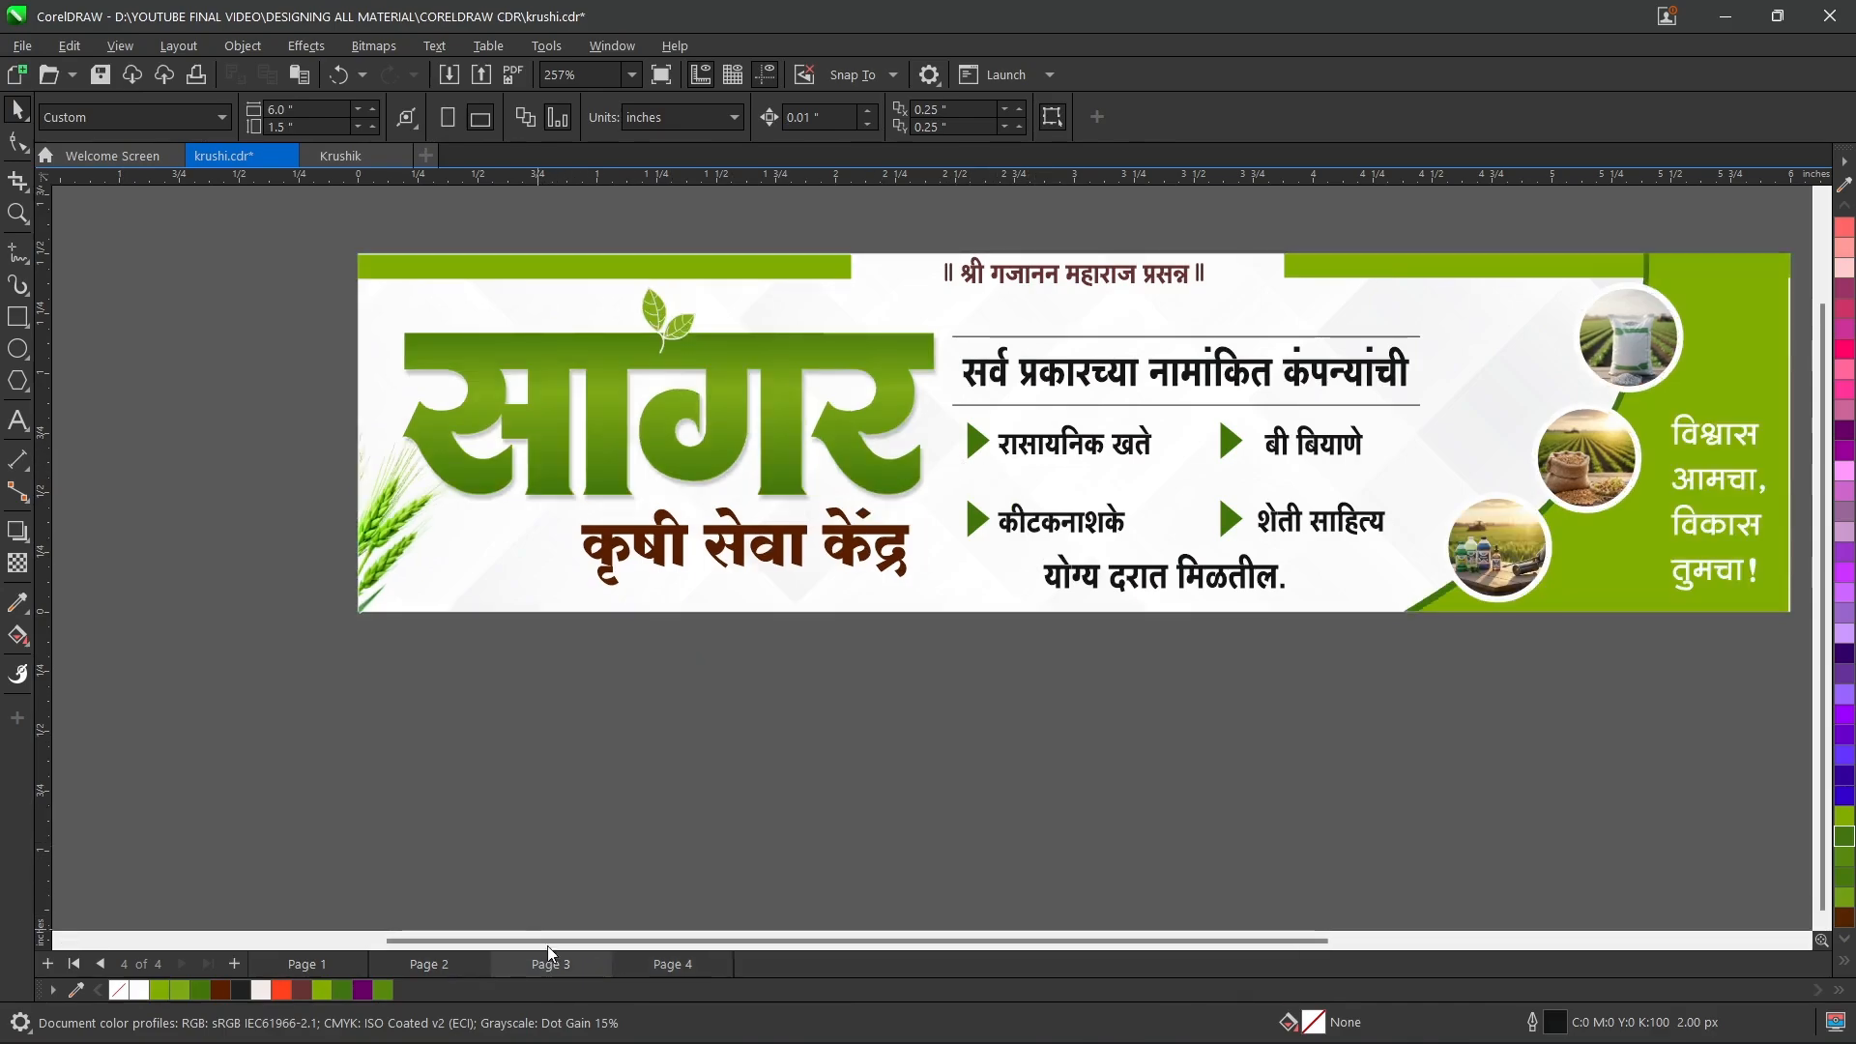
{"action": "left_click", "coordinate": [979, 383]}
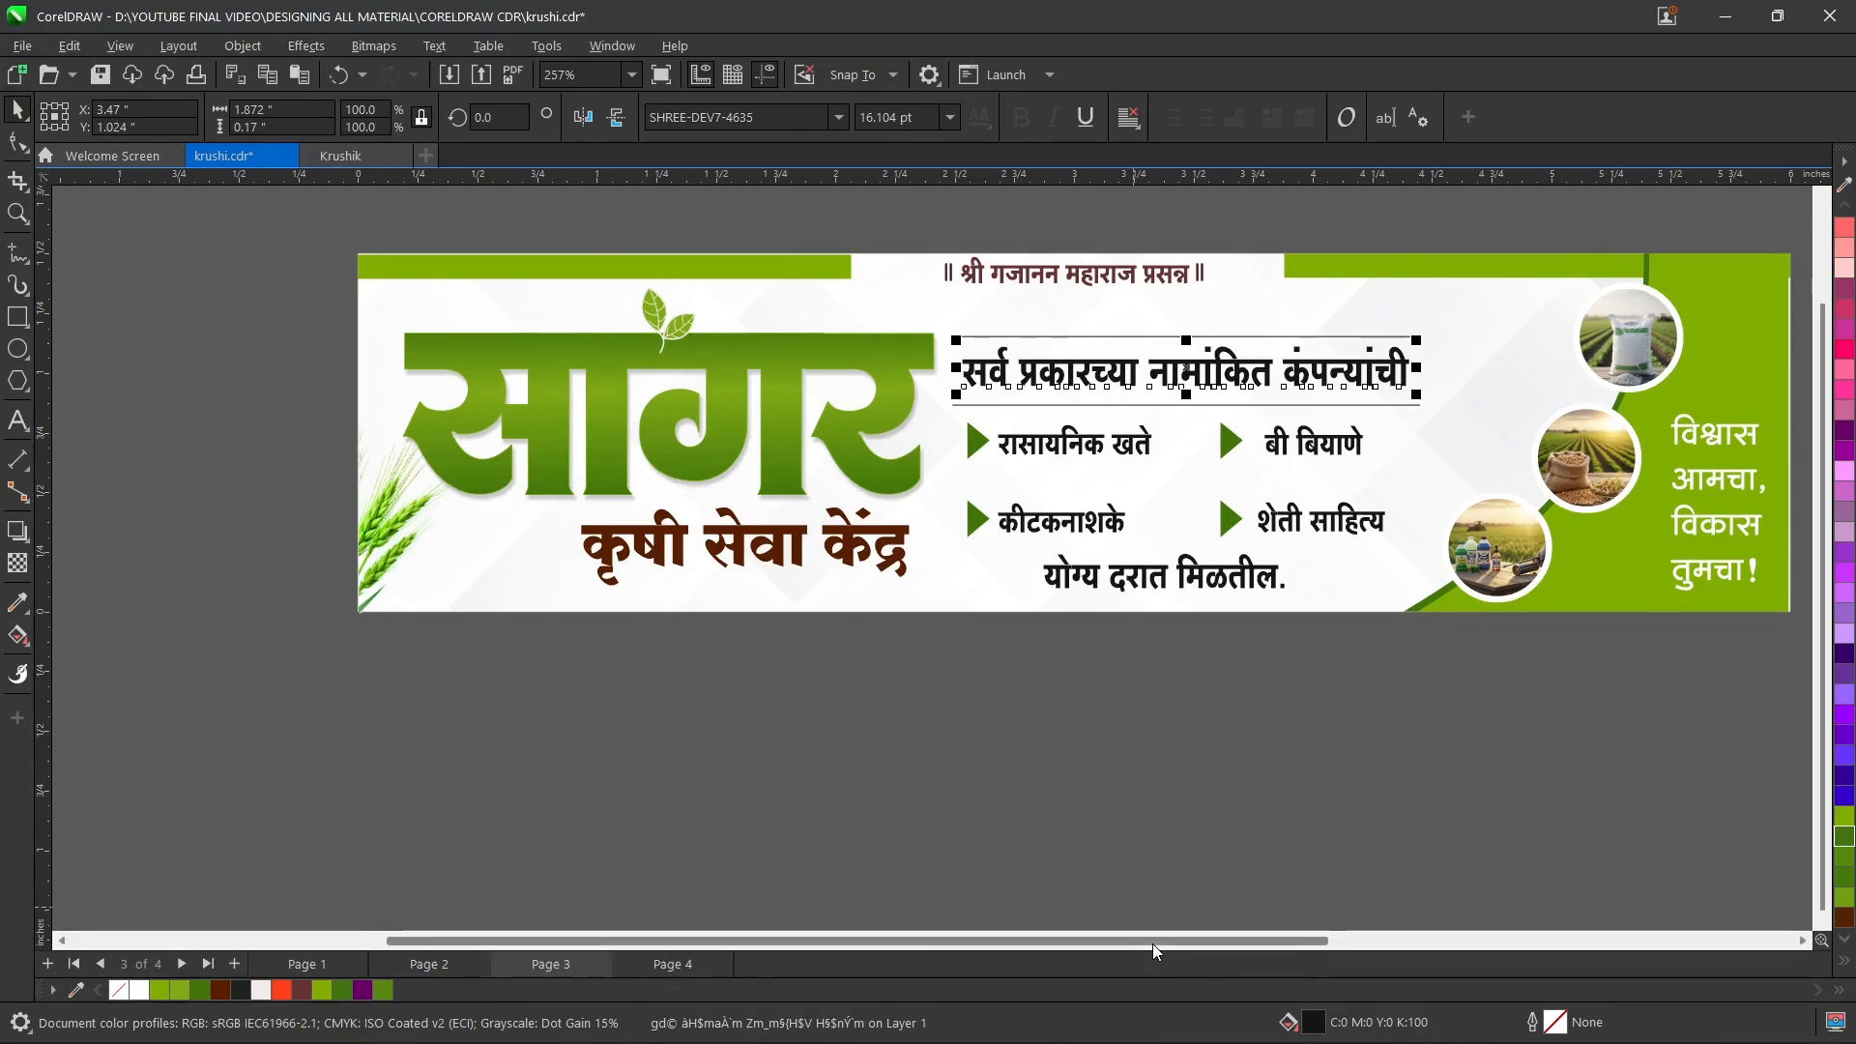
{"action": "left_click_drag", "start_coordinate": [1152, 944], "coordinate": [1191, 945]}
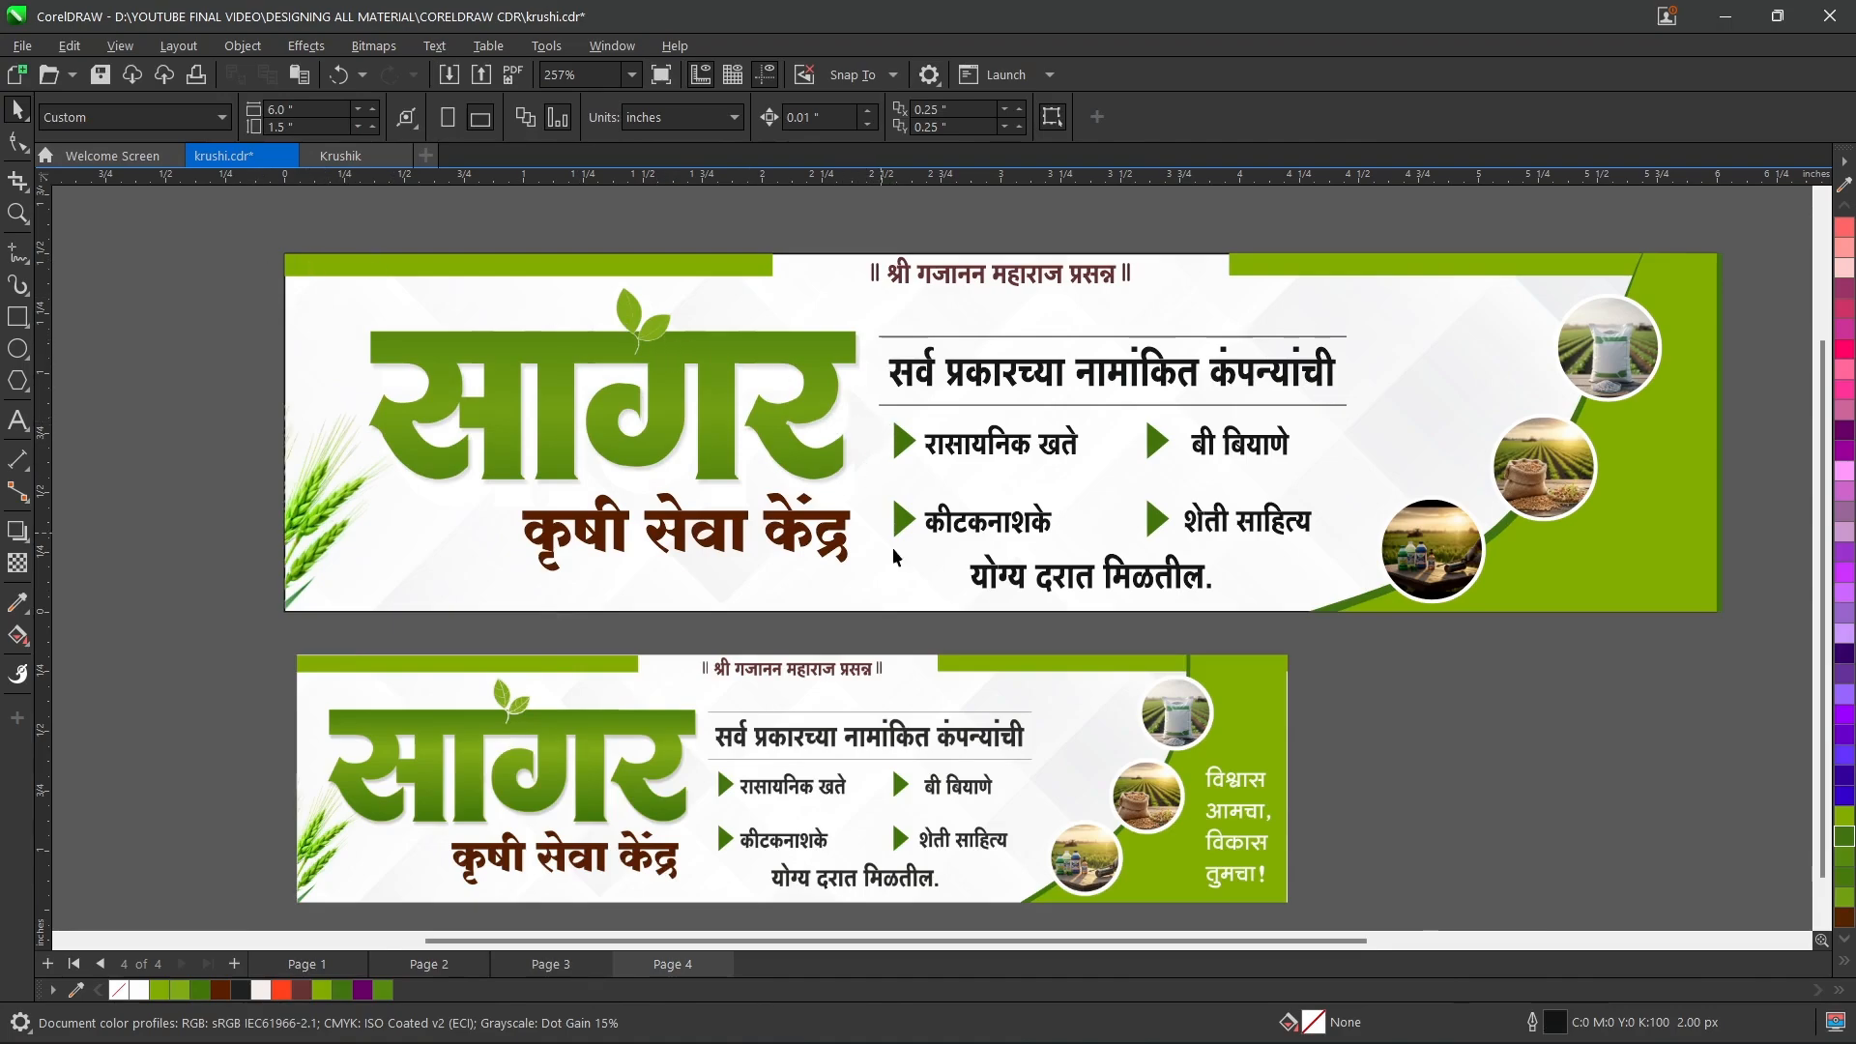
{"action": "left_click", "coordinate": [551, 964]}
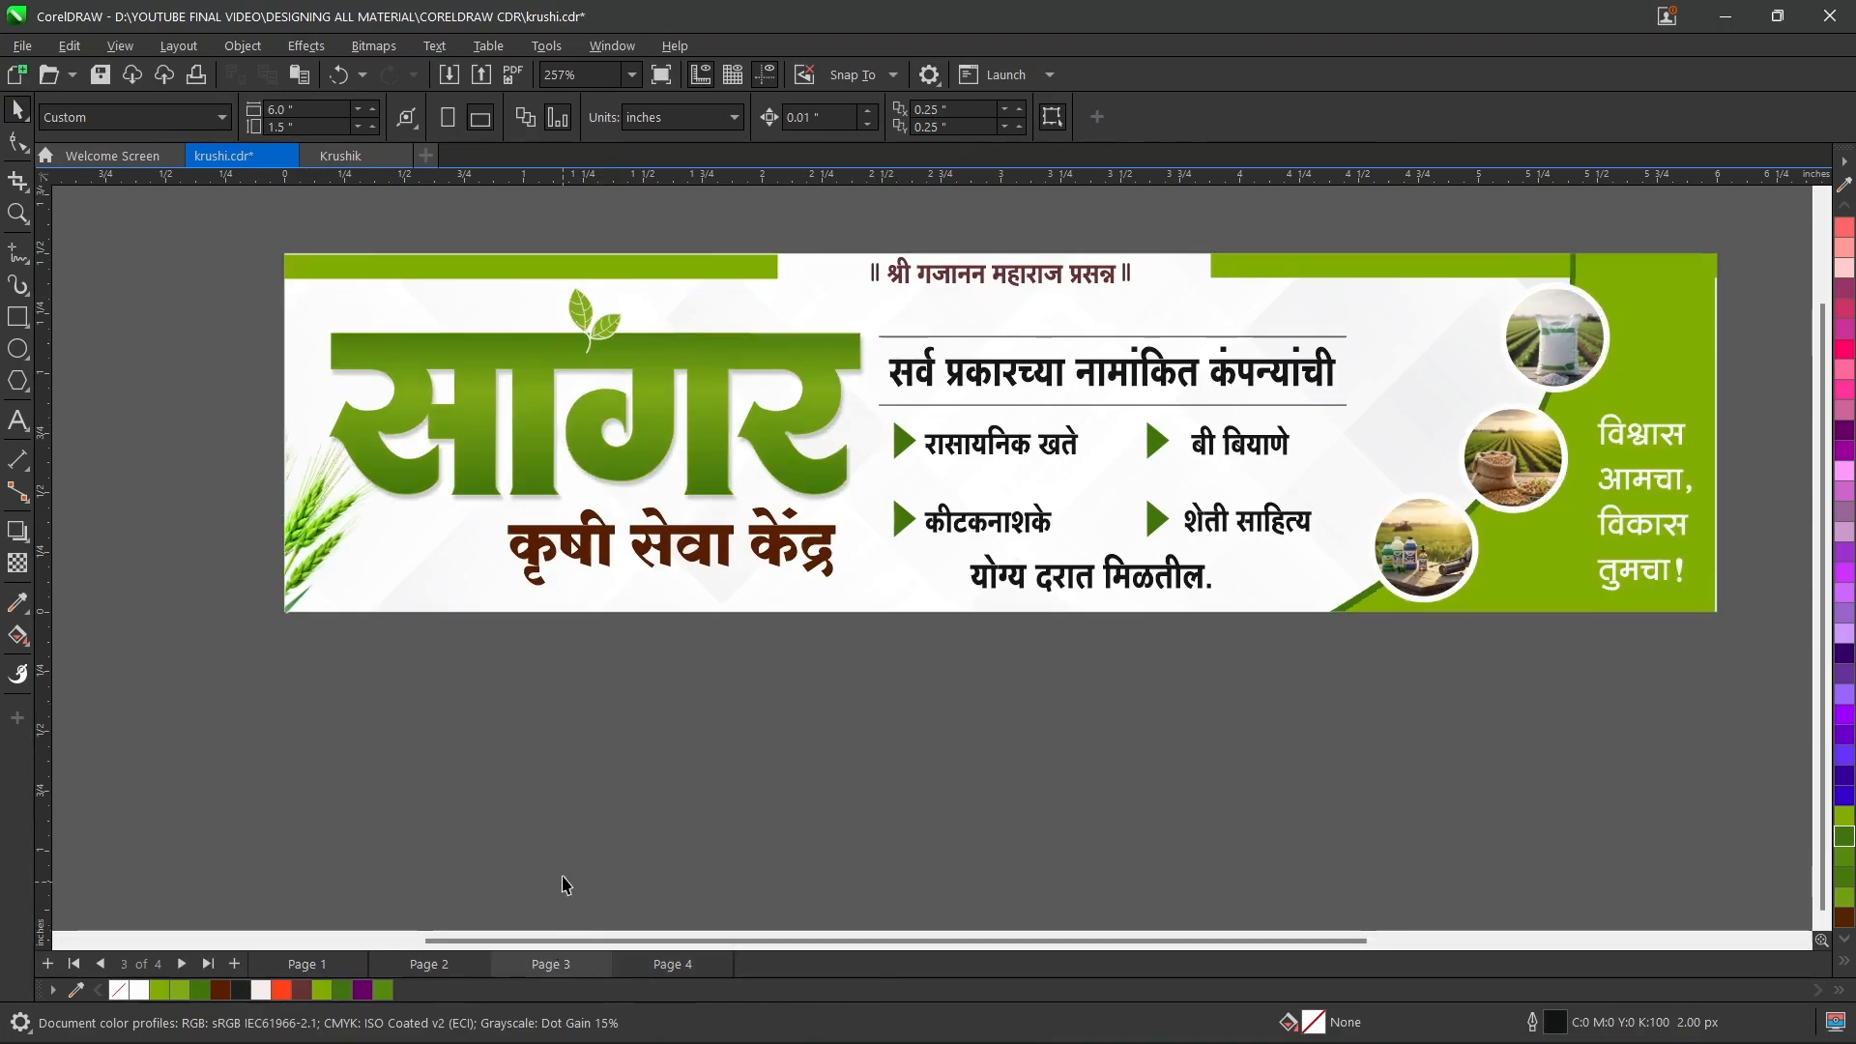
{"action": "left_click", "coordinate": [631, 75]}
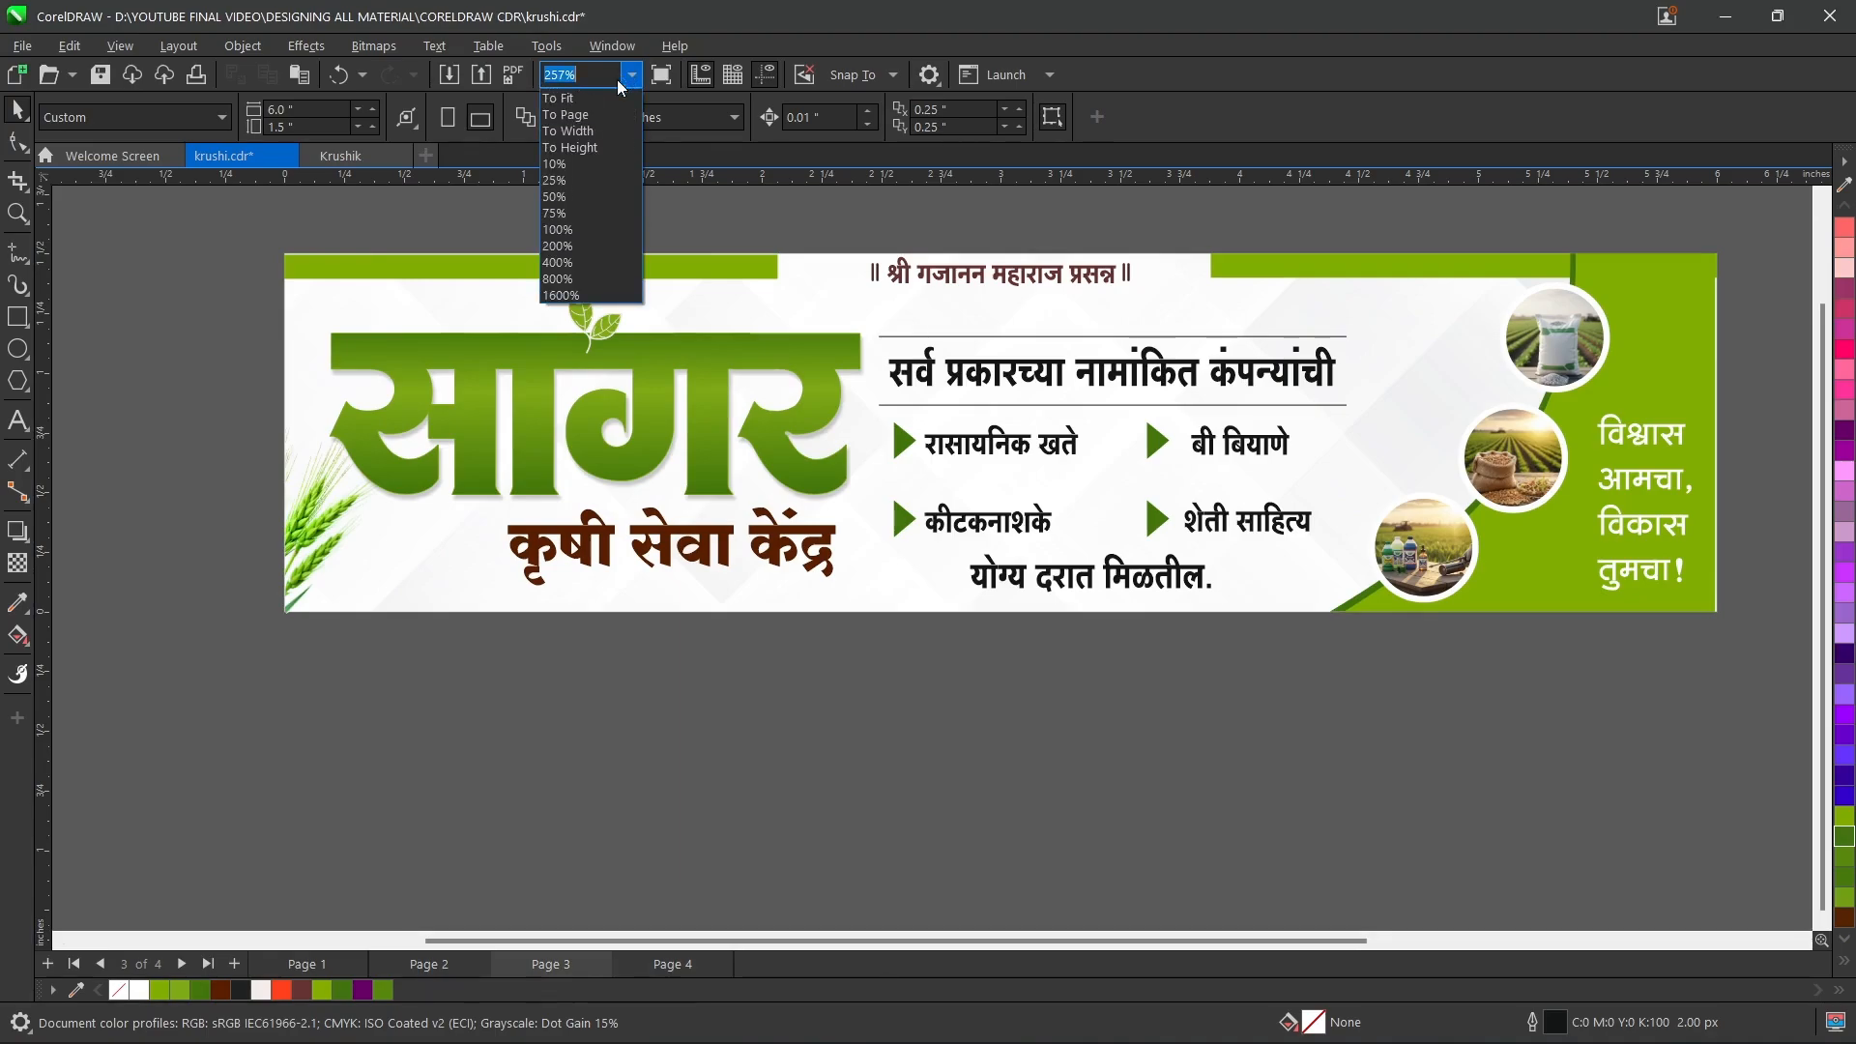
{"action": "left_click", "coordinate": [593, 131]}
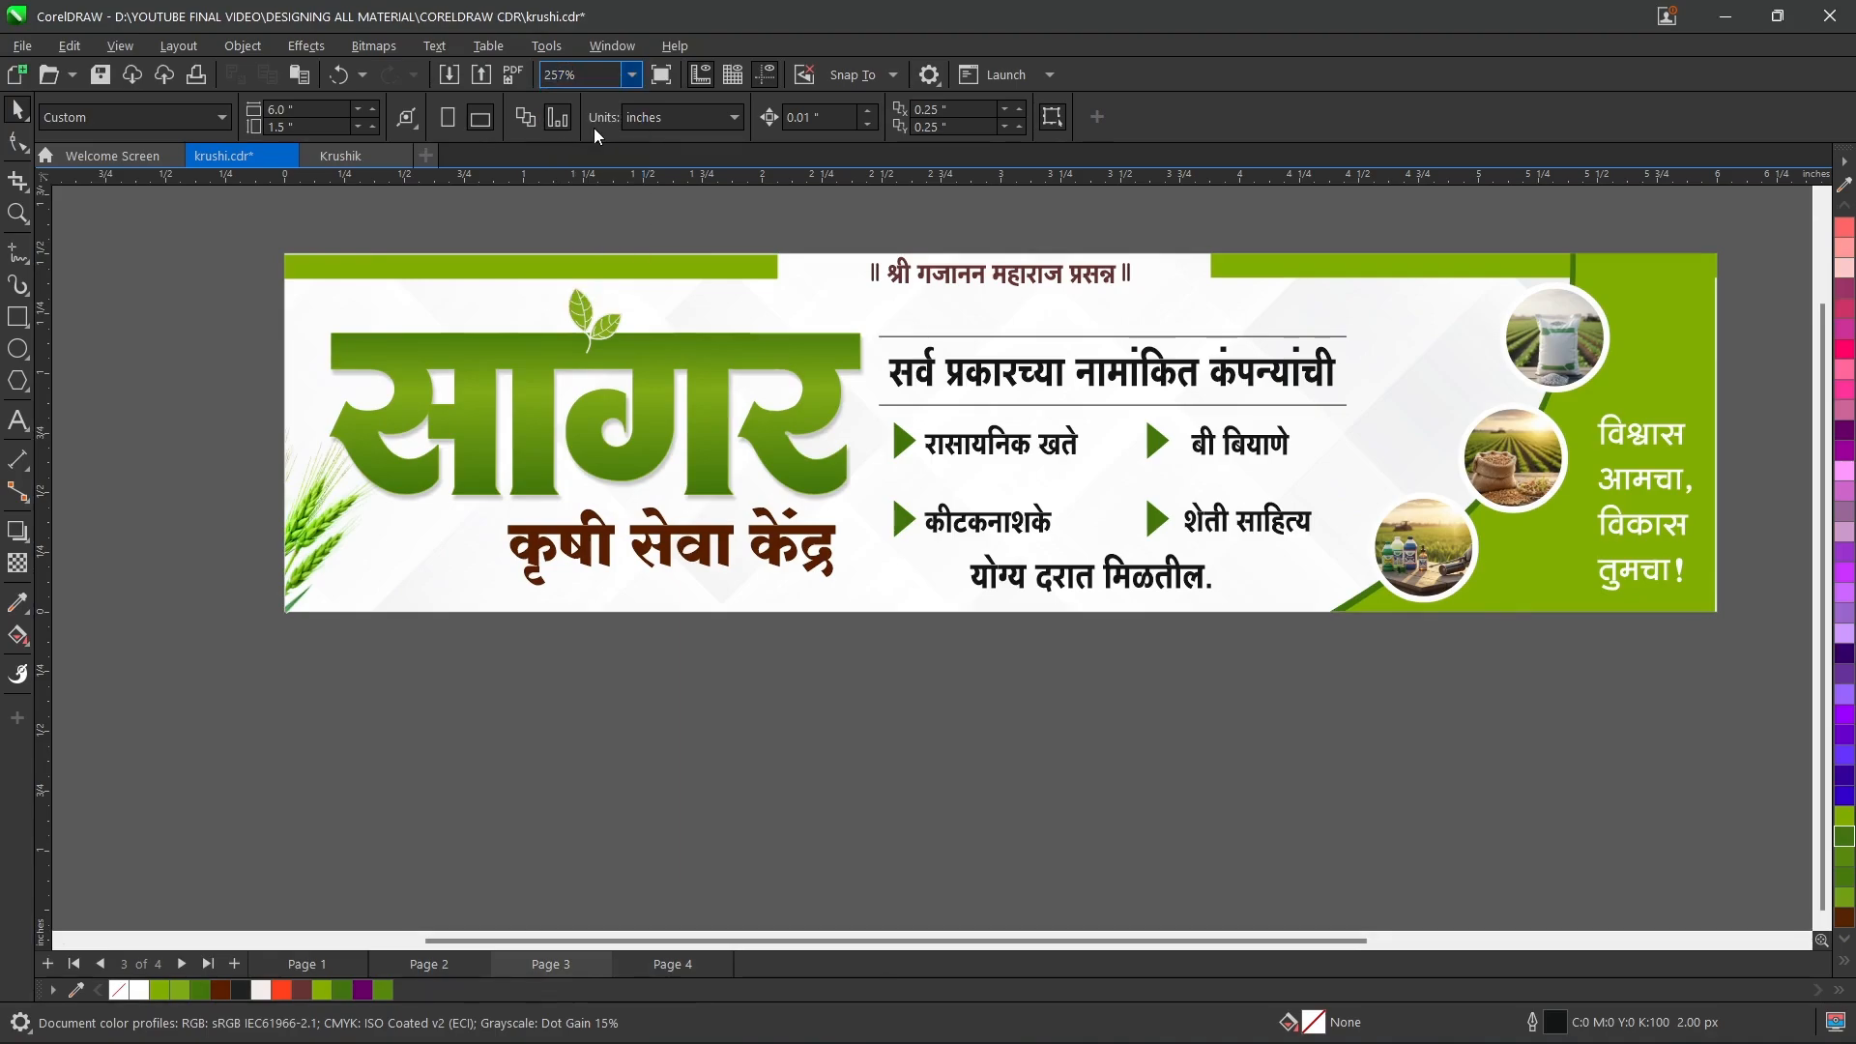